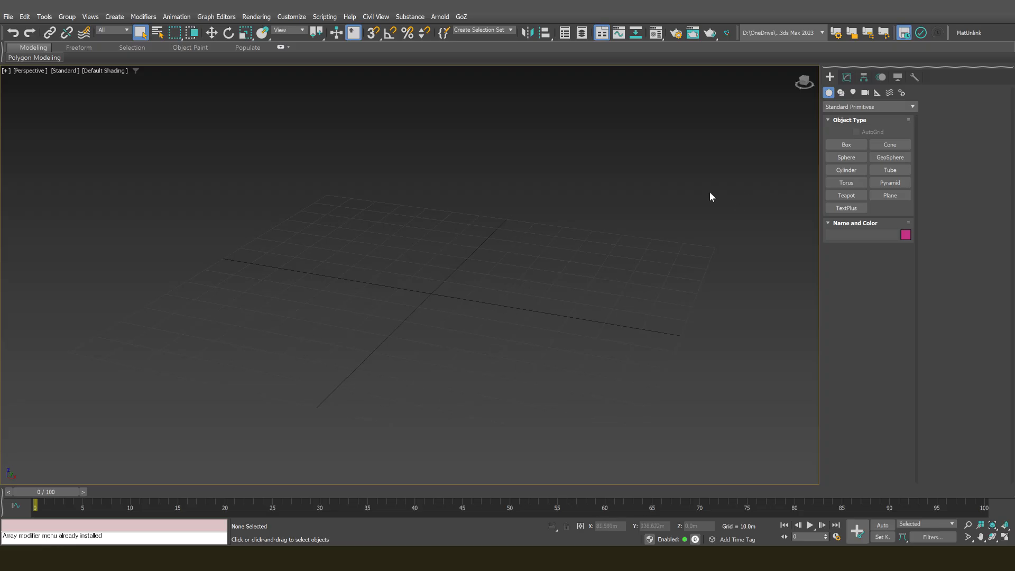
Create a box across the grid origin, about 66 m long, 32 m wide and 26 m high
{"action": "left_click", "coordinate": [846, 145]}
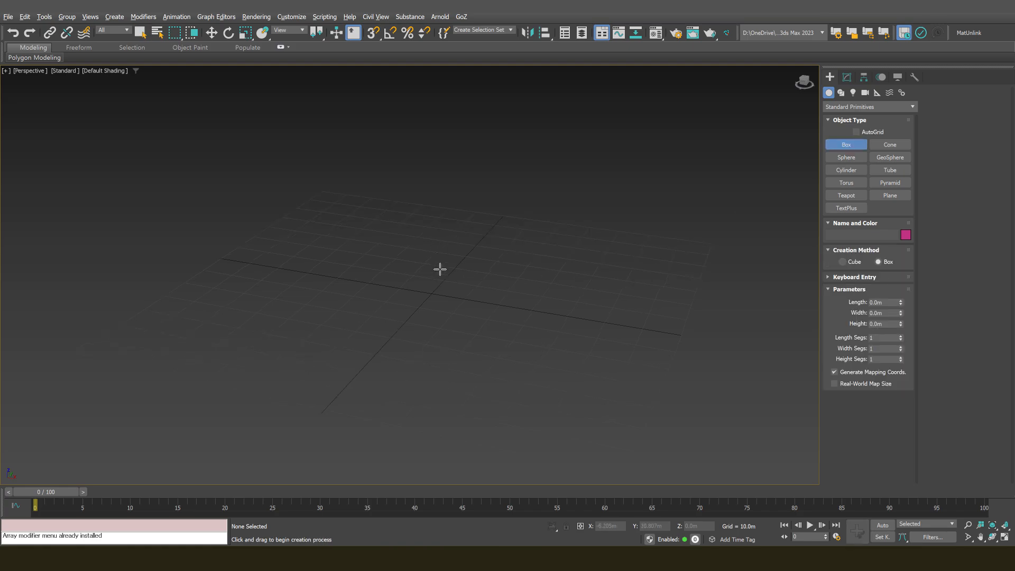
{"action": "mouse_move", "coordinate": [440, 267]}
{"action": "middle_mouse_down", "text": "alt"}
{"action": "mouse_move", "coordinate": [453, 271]}
{"action": "mouse_move", "coordinate": [428, 279]}
{"action": "middle_mouse_up", "text": "alt"}
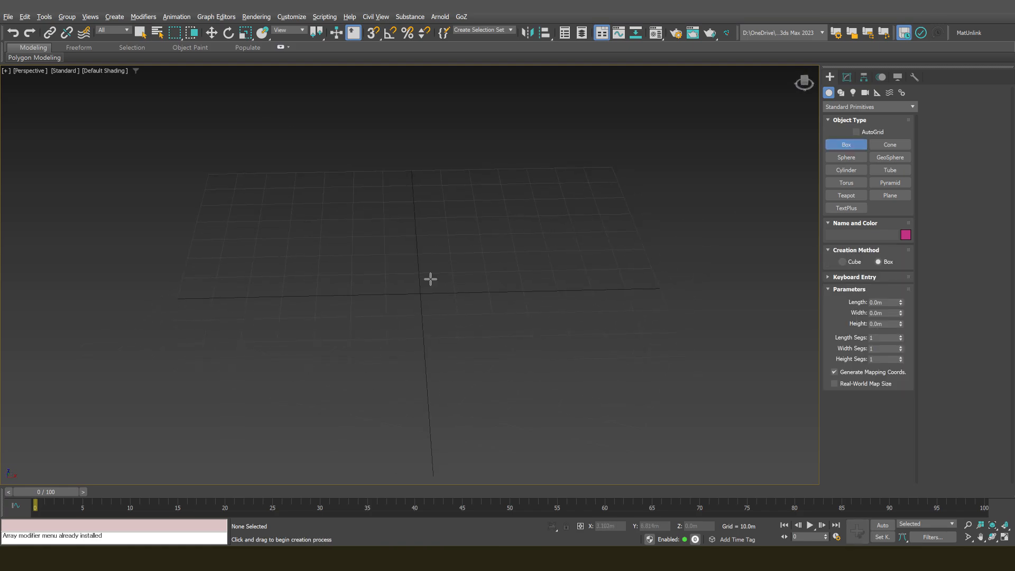
{"action": "mouse_move", "coordinate": [475, 248]}
{"action": "middle_mouse_down", "text": "alt"}
{"action": "mouse_move", "coordinate": [492, 263]}
{"action": "mouse_move", "coordinate": [481, 268]}
{"action": "mouse_move", "coordinate": [476, 248]}
{"action": "middle_mouse_up", "text": "alt"}
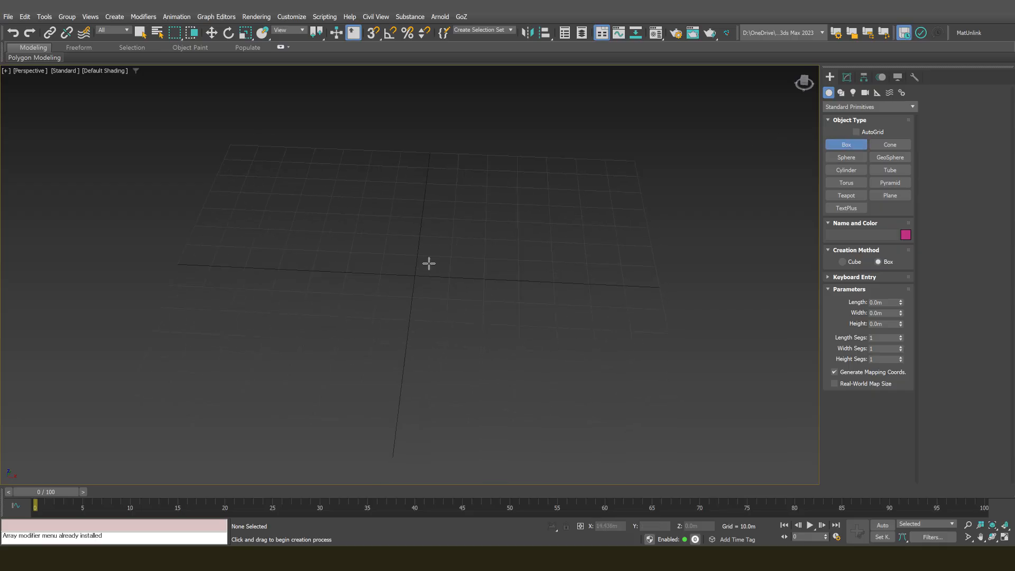
{"action": "left_click_drag", "start_coordinate": [372, 210], "coordinate": [413, 265]}
{"action": "left_click_drag", "start_coordinate": [443, 313], "coordinate": [466, 352]}
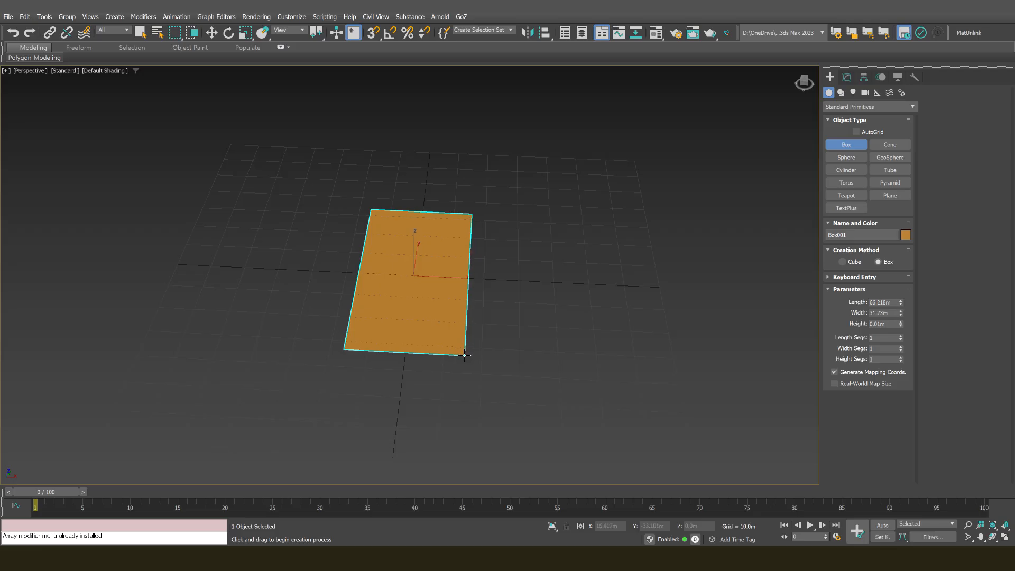
{"action": "left_click", "coordinate": [449, 267]}
{"action": "scroll", "coordinate": [485, 320], "scroll_direction": "down", "scroll_amount": 3}
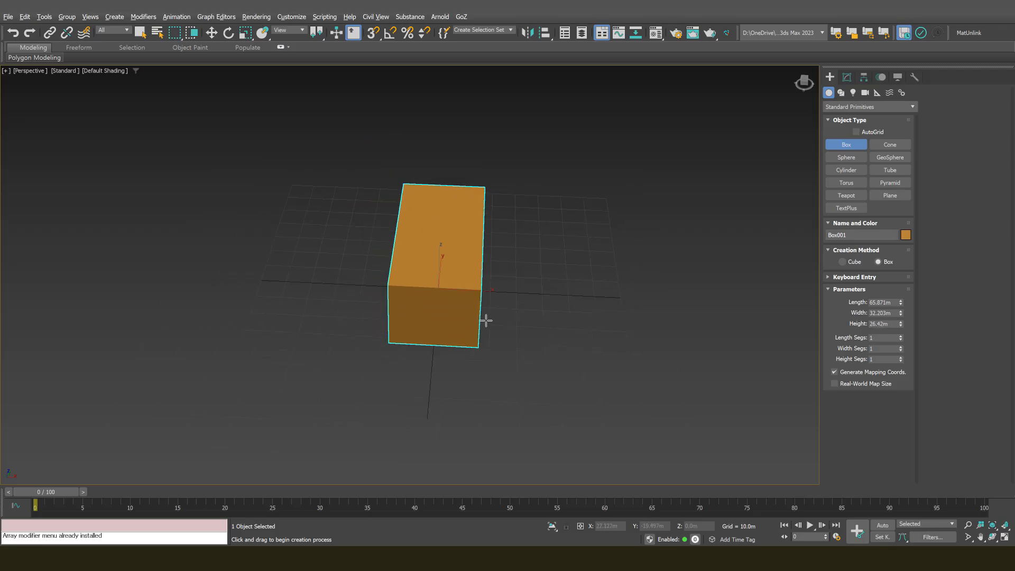
{"action": "middle_click_drag", "start_coordinate": [485, 320], "coordinate": [548, 325], "text": "alt"}
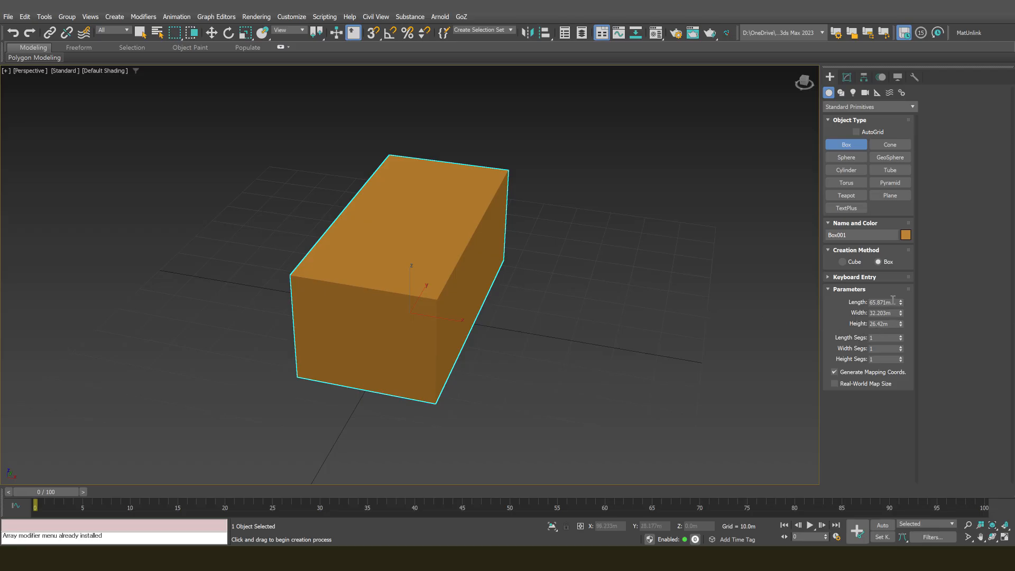
Set the box's length to 10 m and its width to 5 m
{"action": "mouse_move", "coordinate": [901, 303]}
{"action": "left_mouse_down"}
{"action": "mouse_move", "coordinate": [894, 312]}
{"action": "mouse_move", "coordinate": [894, 296]}
{"action": "left_mouse_up"}
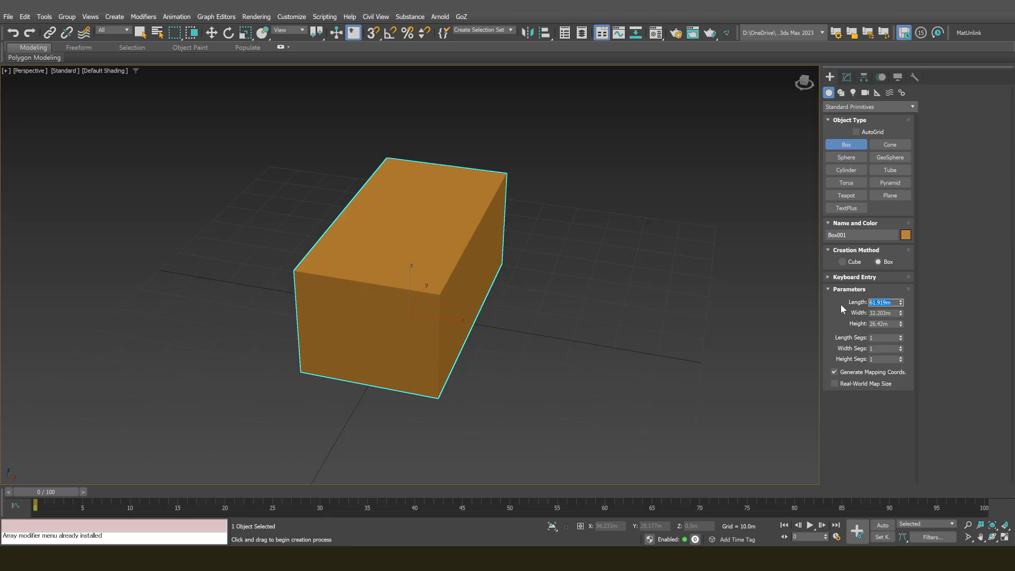
{"action": "type", "text": "10"}
{"action": "key", "text": "Return"}
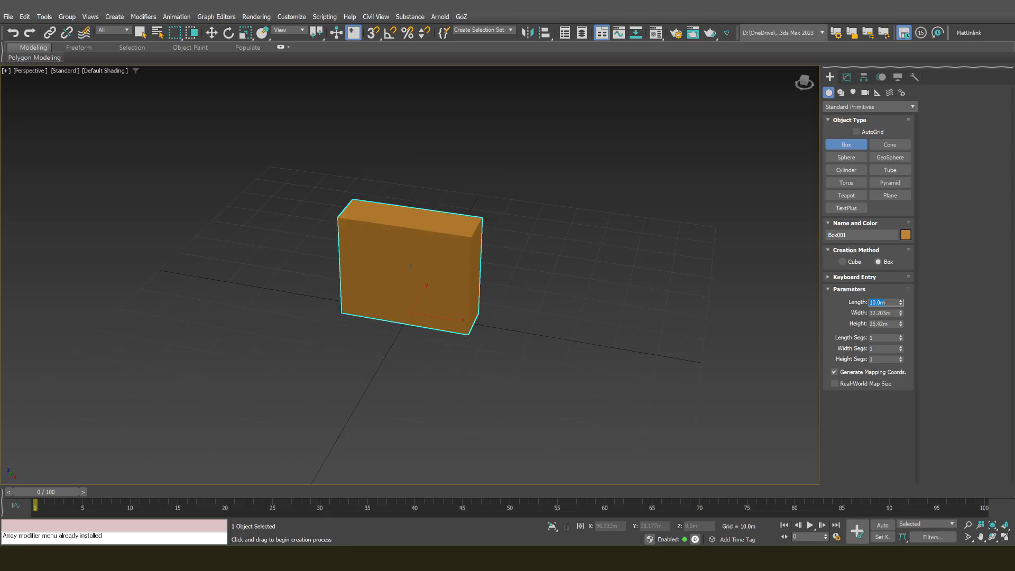
{"action": "middle_click_drag", "start_coordinate": [621, 313], "coordinate": [671, 329], "text": "alt"}
{"action": "left_click_drag", "start_coordinate": [900, 313], "coordinate": [890, 321]}
{"action": "double_click", "coordinate": [879, 313]}
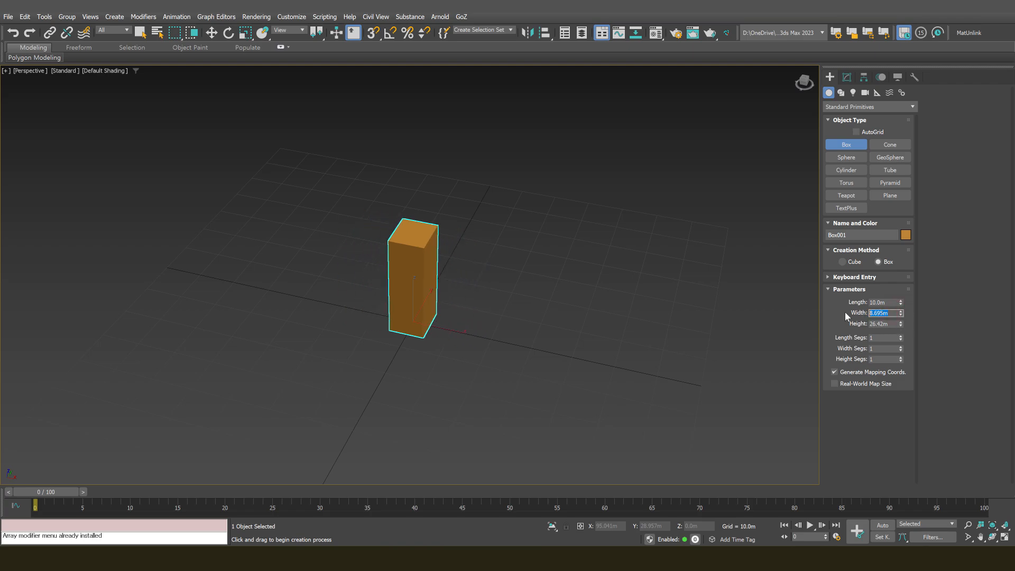
{"action": "type", "text": "5"}
Set the box's height to 5 m and activate the Move tool
{"action": "left_click", "coordinate": [893, 323]}
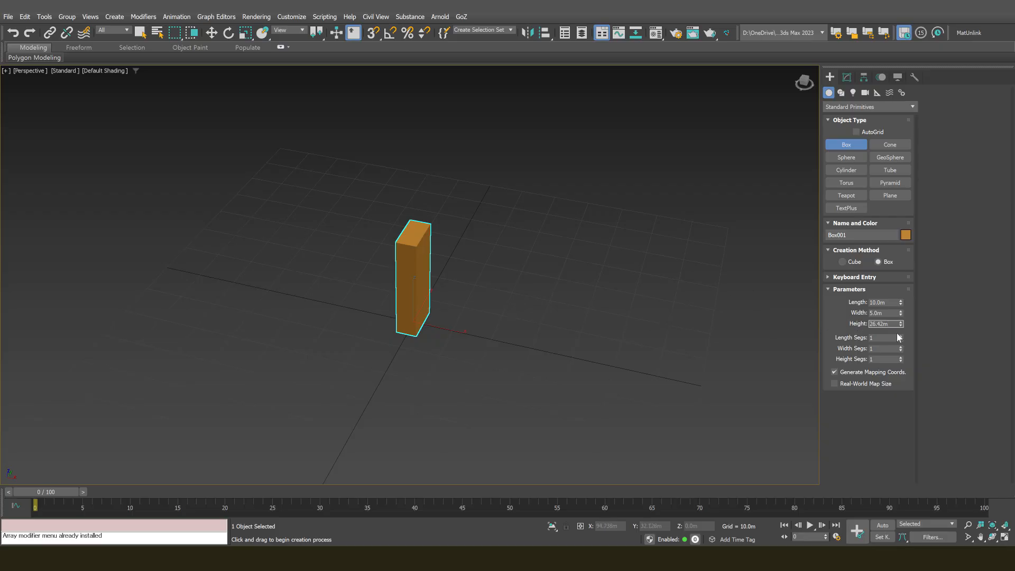
{"action": "left_click_drag", "start_coordinate": [891, 323], "coordinate": [872, 323]}
{"action": "type", "text": "5"}
{"action": "key", "text": "Return"}
{"action": "middle_click_drag", "start_coordinate": [531, 298], "coordinate": [469, 310]}
{"action": "scroll", "coordinate": [469, 310], "scroll_direction": "up", "scroll_amount": 4}
{"action": "key", "text": "w"}
{"action": "middle_click_drag", "start_coordinate": [370, 318], "coordinate": [354, 138], "text": "alt"}
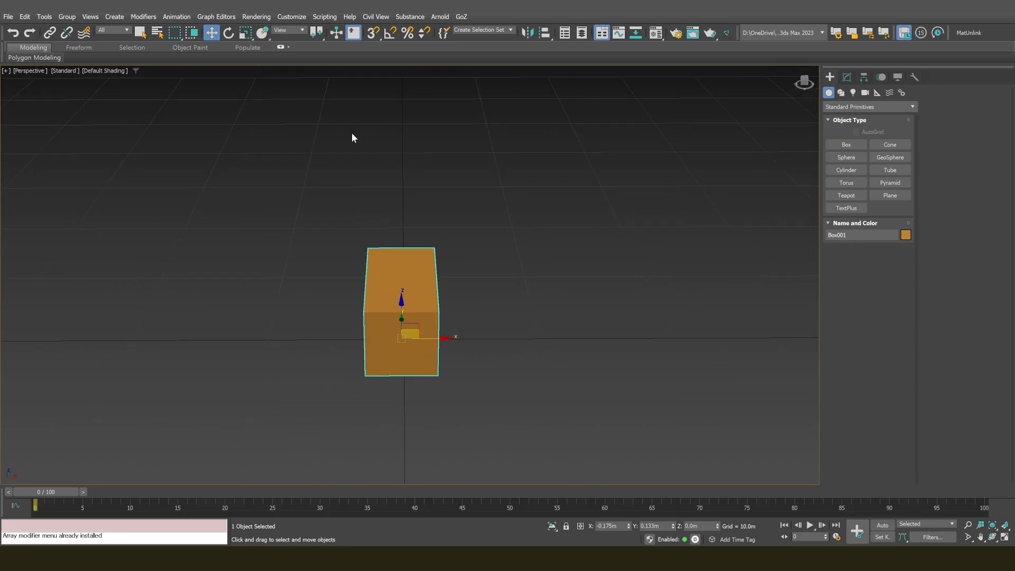
Check the system unit scale and the metric display unit in the Units Setup
{"action": "left_click", "coordinate": [292, 17]}
{"action": "left_click", "coordinate": [316, 175]}
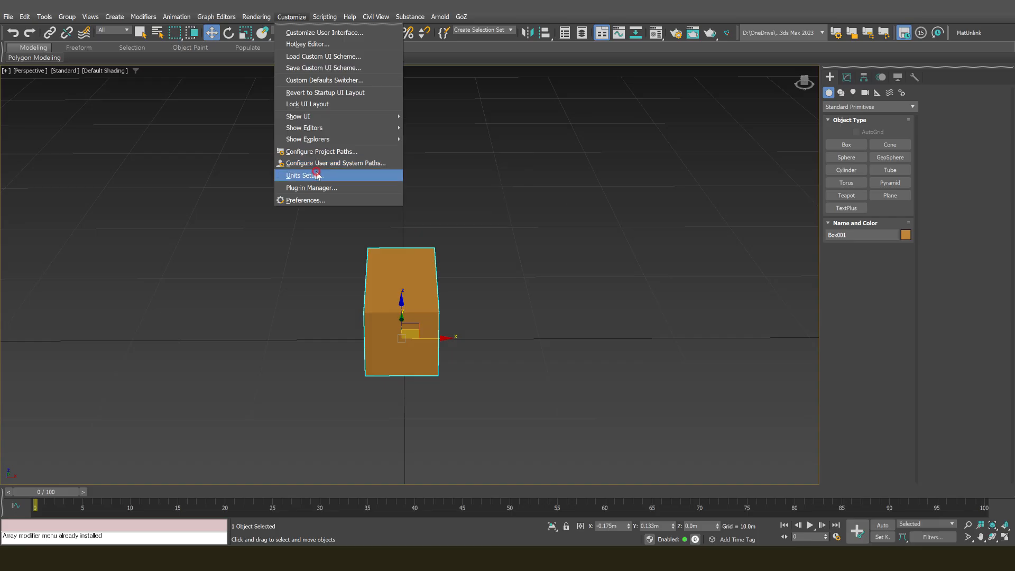
{"action": "left_click", "coordinate": [509, 195]}
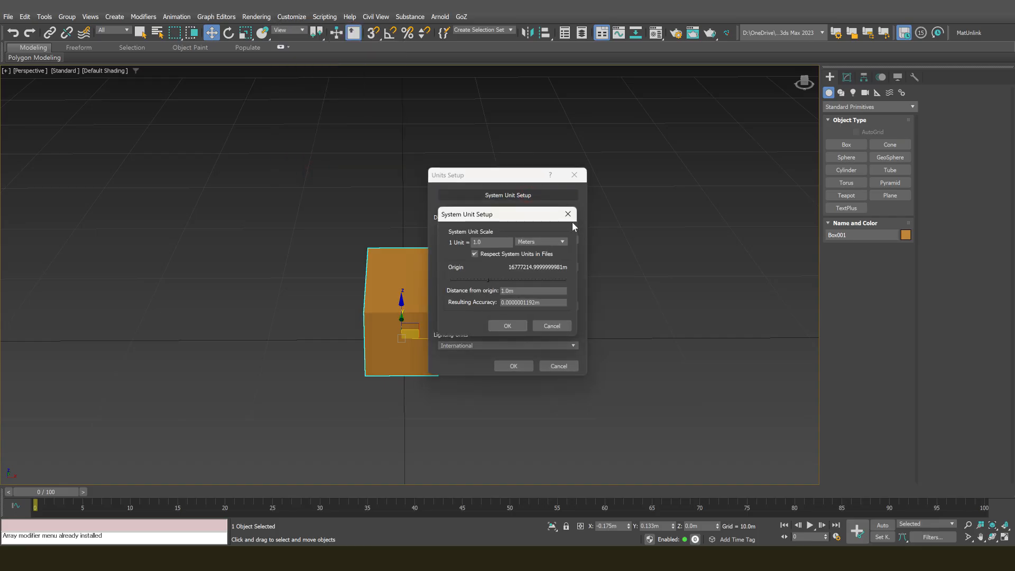
{"action": "left_click", "coordinate": [568, 214]}
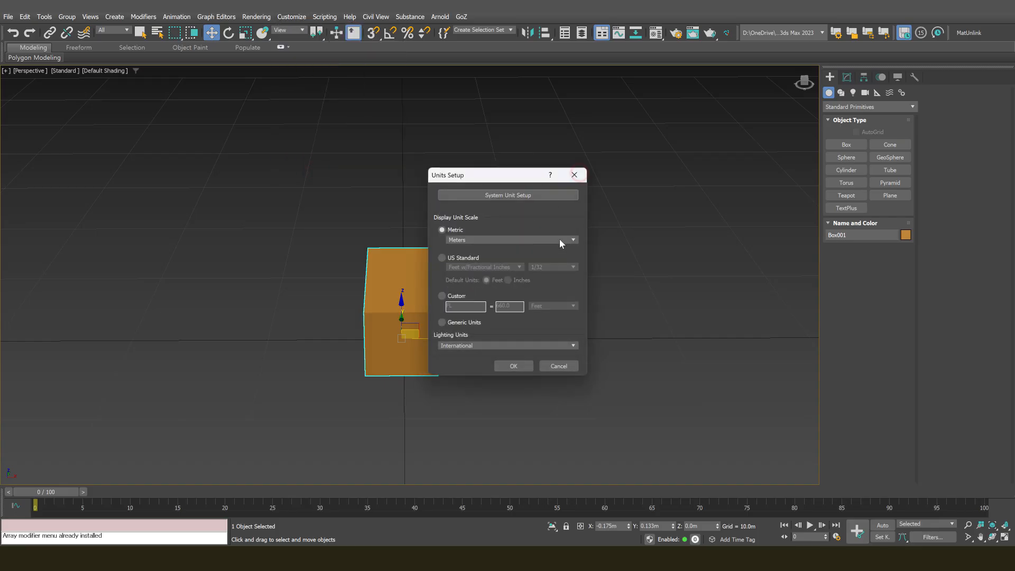
{"action": "left_click", "coordinate": [514, 365]}
Place the box at the world origin by setting its X and Y positions to 0
{"action": "middle_click_drag", "start_coordinate": [516, 307], "coordinate": [511, 275], "text": "alt"}
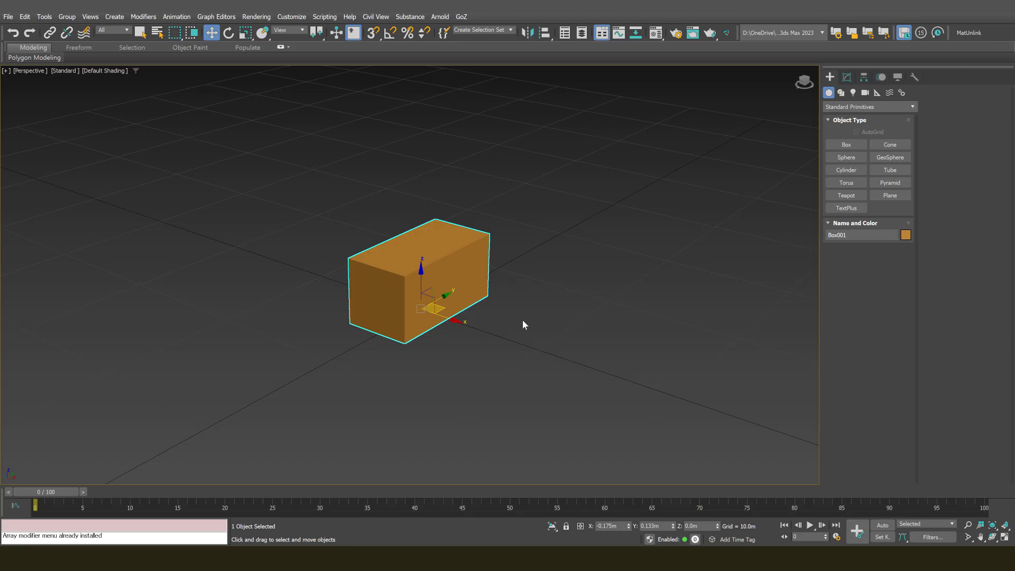
{"action": "middle_click_drag", "start_coordinate": [525, 325], "coordinate": [534, 299]}
{"action": "left_click", "coordinate": [623, 525]}
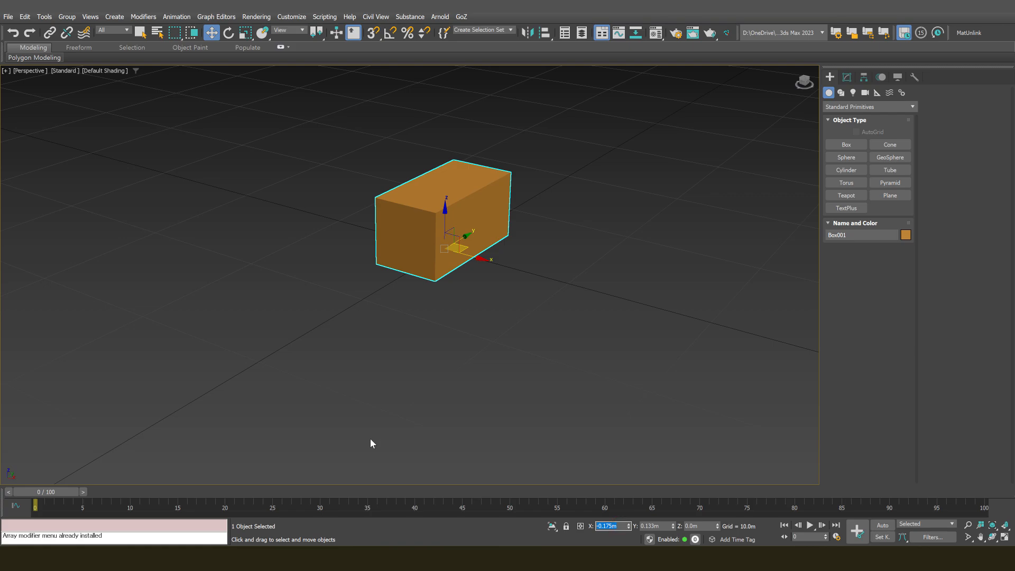
{"action": "type", "text": "0"}
{"action": "key", "text": "Tab"}
{"action": "type", "text": "0"}
{"action": "key", "text": "Tab"}
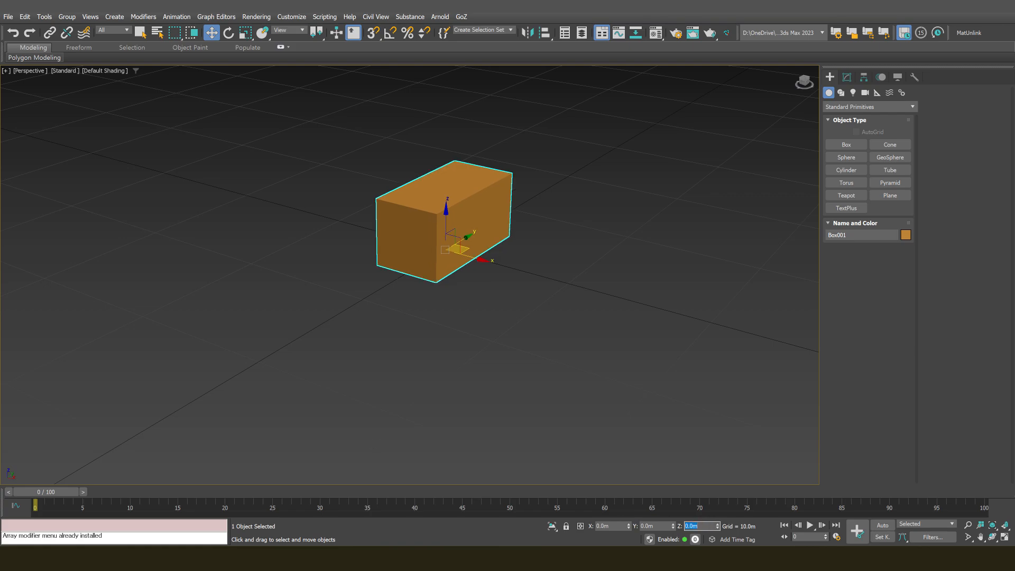
{"action": "middle_click_drag", "start_coordinate": [516, 210], "coordinate": [470, 267], "text": "alt"}
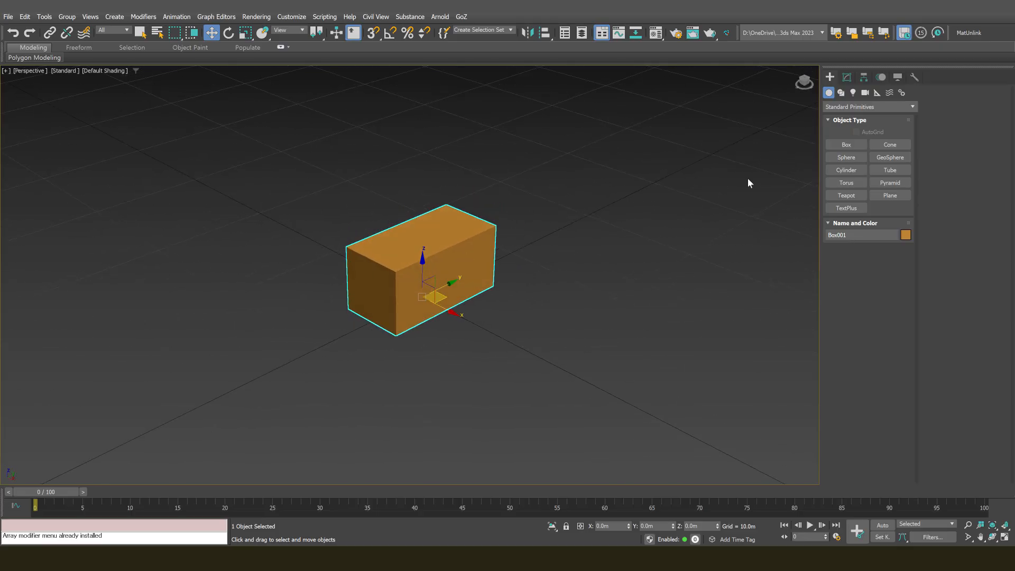
Center the box's pivot to the object, affecting the pivot only
{"action": "left_click", "coordinate": [864, 77]}
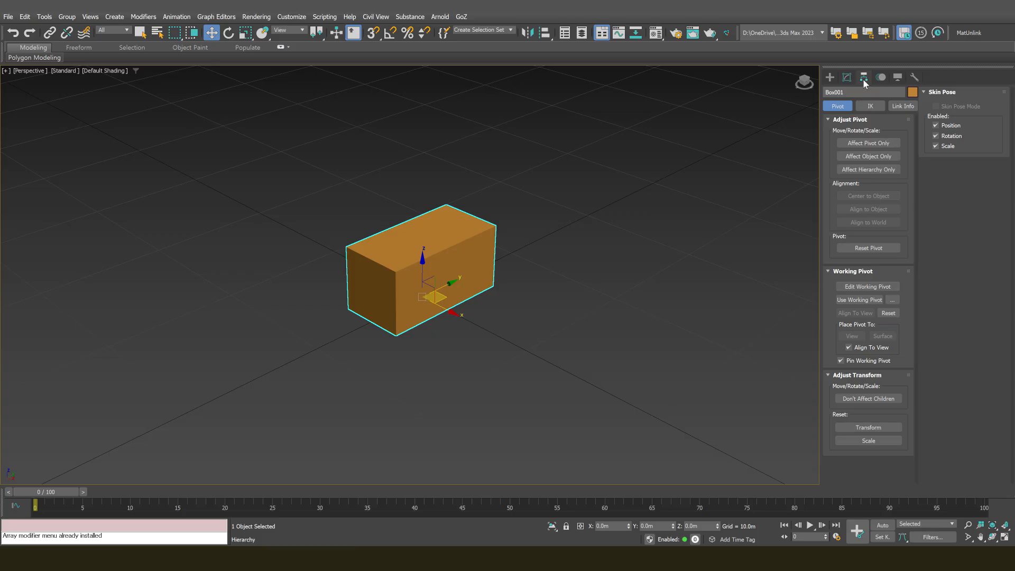
{"action": "left_click", "coordinate": [854, 142]}
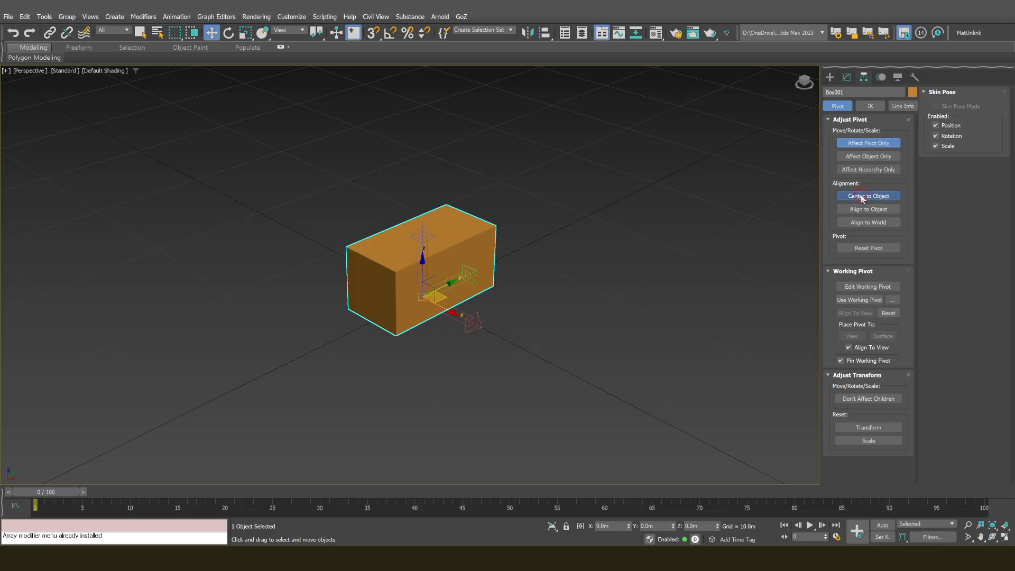
{"action": "left_click", "coordinate": [862, 196]}
{"action": "middle_click_drag", "start_coordinate": [606, 267], "coordinate": [530, 295], "text": "alt"}
{"action": "scroll", "coordinate": [437, 278], "scroll_direction": "up", "scroll_amount": 5}
{"action": "middle_click_drag", "start_coordinate": [418, 266], "coordinate": [484, 286], "text": "alt"}
{"action": "scroll", "coordinate": [478, 284], "scroll_direction": "down", "scroll_amount": 5}
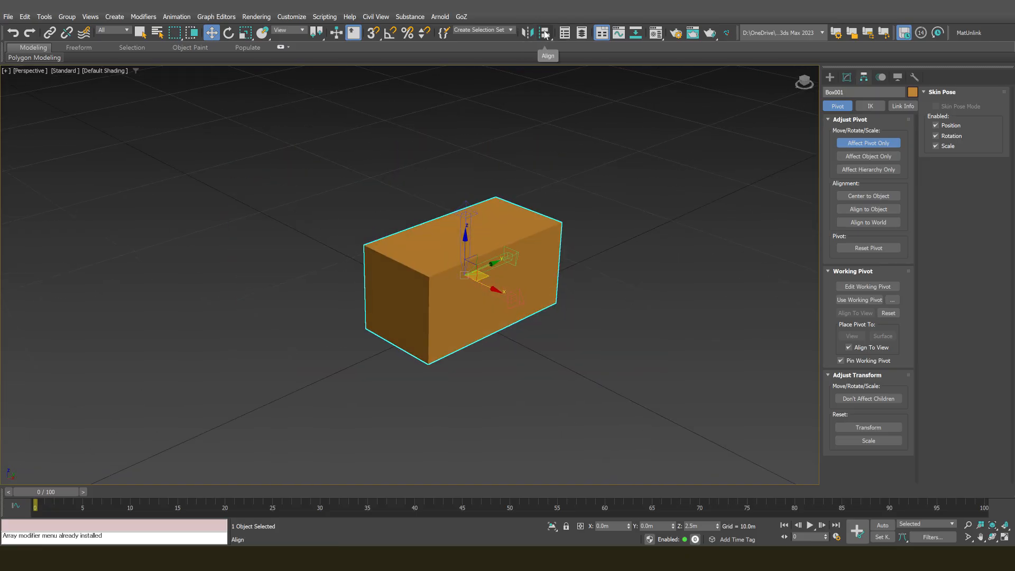
Align the pivot to the box's top face on Z only, using the current object's Minimum and target's Pivot Point, and end pivot editing
{"action": "left_click", "coordinate": [544, 33]}
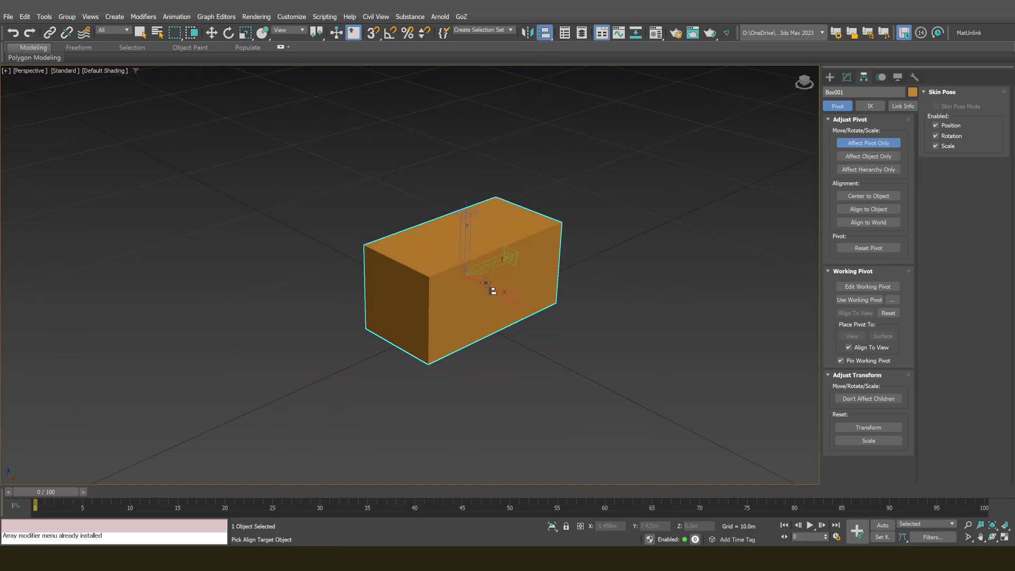
{"action": "left_click", "coordinate": [437, 287]}
{"action": "left_click_drag", "start_coordinate": [495, 176], "coordinate": [626, 139]}
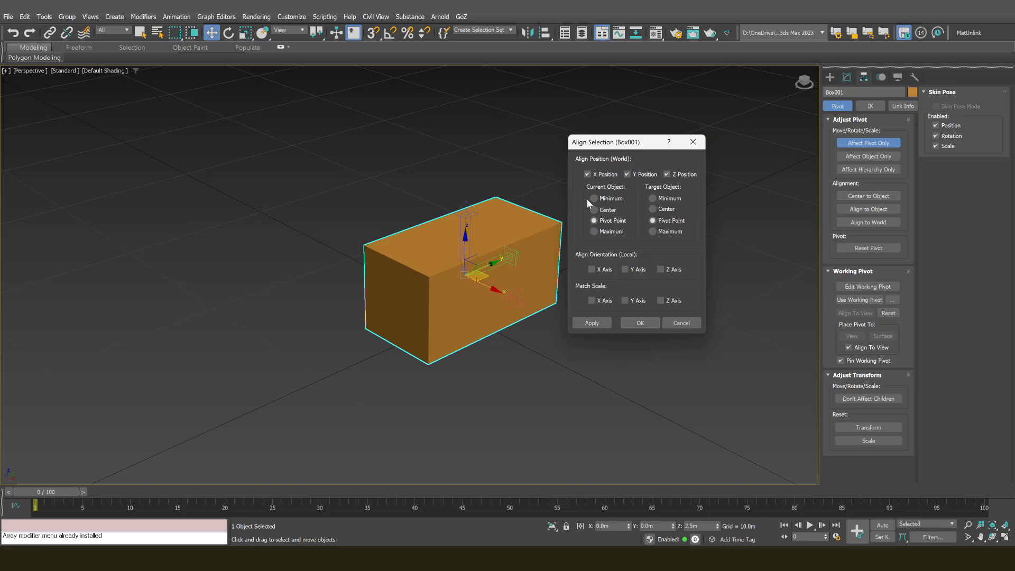
{"action": "left_click", "coordinate": [587, 175]}
{"action": "left_click", "coordinate": [627, 174]}
{"action": "left_click", "coordinate": [628, 175]}
{"action": "left_click", "coordinate": [593, 199]}
{"action": "left_click", "coordinate": [595, 232]}
{"action": "left_click", "coordinate": [594, 198]}
{"action": "left_click", "coordinate": [638, 324]}
{"action": "middle_click_drag", "start_coordinate": [515, 295], "coordinate": [474, 277], "text": "alt"}
{"action": "mouse_move", "coordinate": [474, 236]}
{"action": "middle_mouse_down", "text": "alt"}
{"action": "mouse_move", "coordinate": [458, 226]}
{"action": "mouse_move", "coordinate": [456, 239]}
{"action": "middle_mouse_up", "text": "alt"}
{"action": "left_click", "coordinate": [863, 143]}
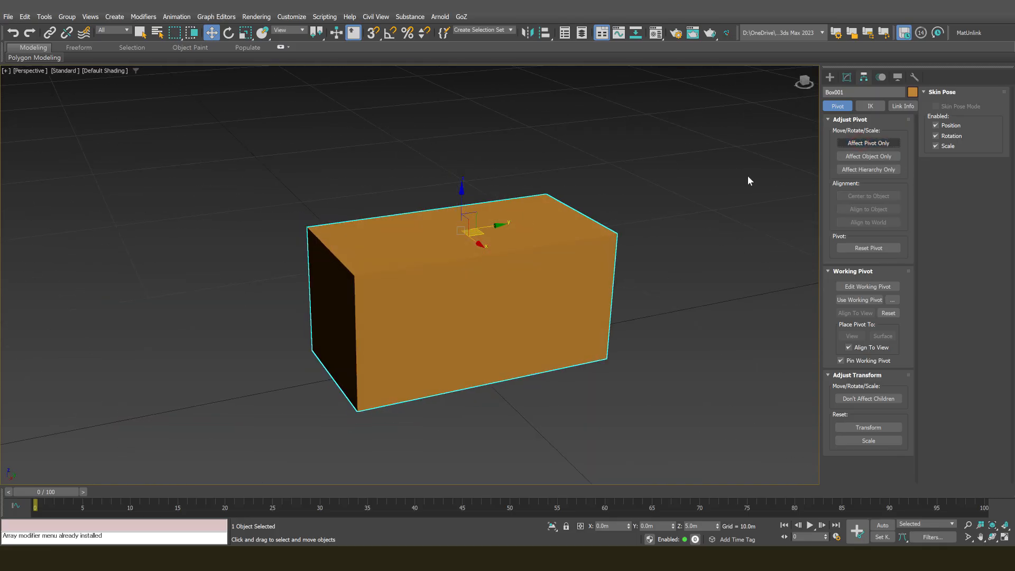
Lower the box so its top face lies on the grid by setting its Z position to 0
{"action": "mouse_move", "coordinate": [540, 238]}
{"action": "middle_mouse_down"}
{"action": "mouse_move", "coordinate": [543, 251]}
{"action": "mouse_move", "coordinate": [552, 223]}
{"action": "middle_mouse_up"}
{"action": "middle_click_drag", "start_coordinate": [524, 358], "coordinate": [502, 343]}
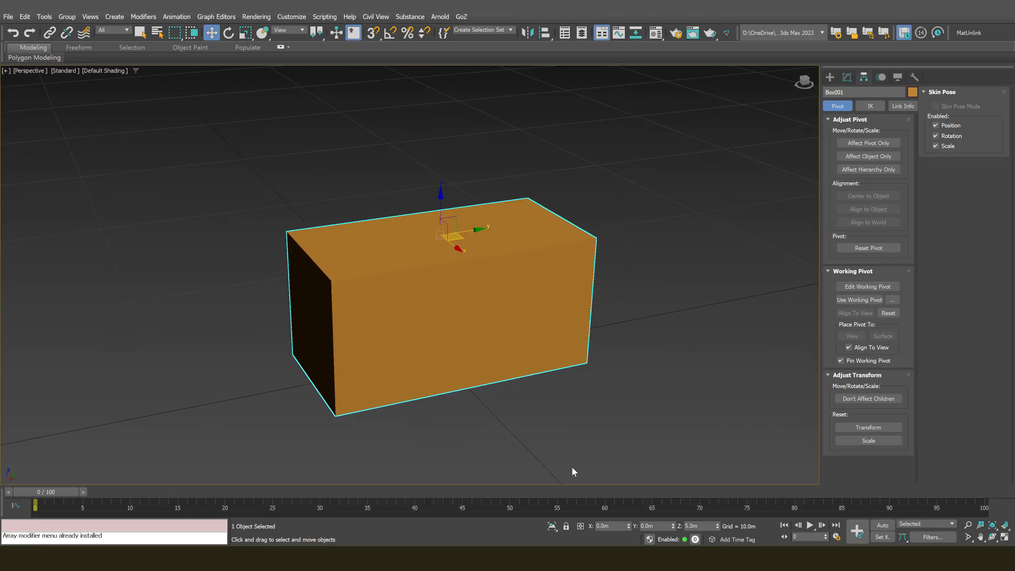
{"action": "left_click", "coordinate": [700, 528]}
{"action": "type", "text": "0"}
{"action": "key", "text": "Return"}
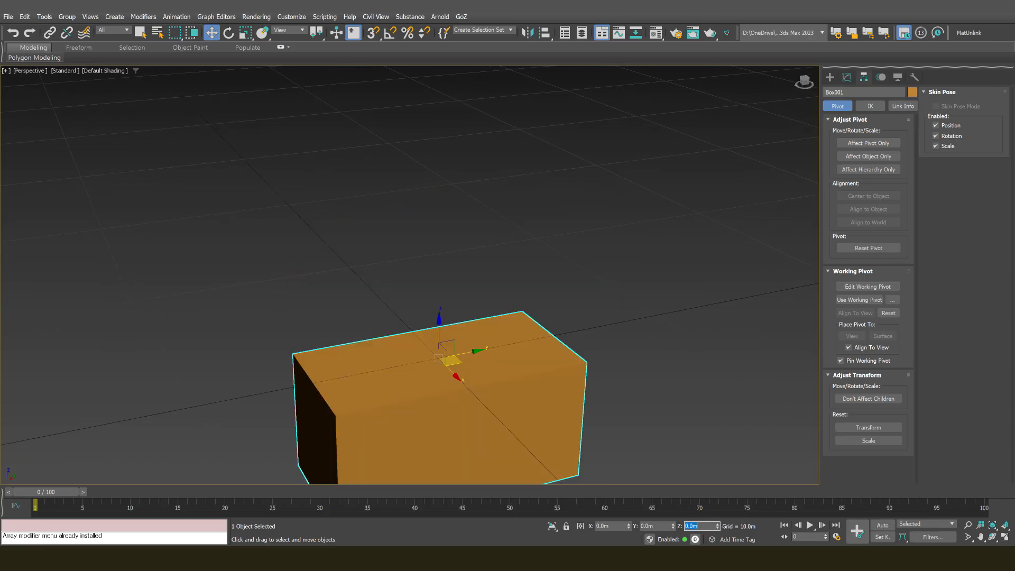
{"action": "middle_click_drag", "start_coordinate": [526, 324], "coordinate": [476, 270], "text": "alt"}
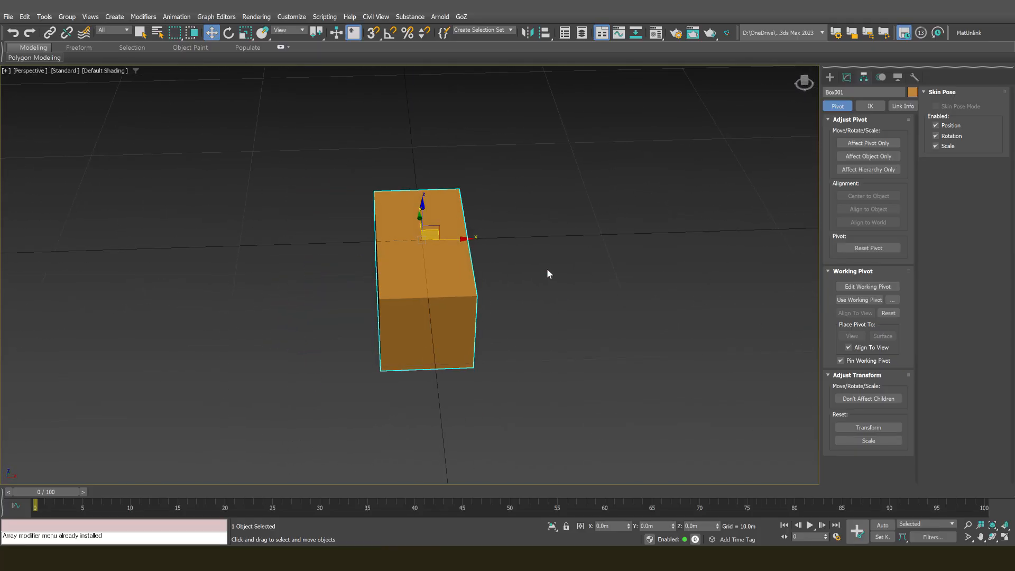
Create a small second box on the large box's top face, about 1.07 m long, 0.69 m wide and 2.19 m high
{"action": "left_click", "coordinate": [545, 267]}
{"action": "left_click", "coordinate": [829, 77]}
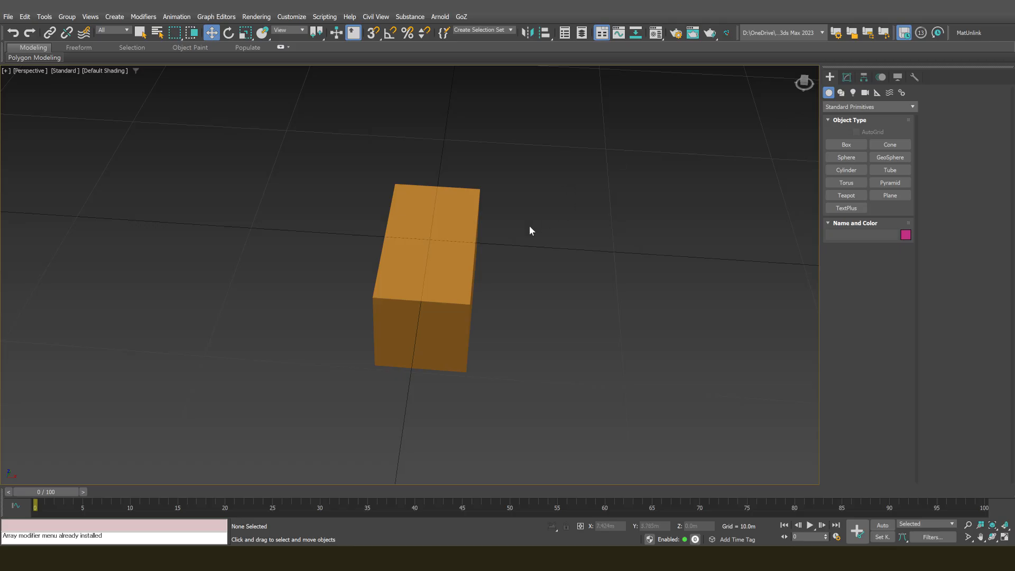
{"action": "mouse_move", "coordinate": [529, 225]}
{"action": "middle_mouse_down", "text": "alt"}
{"action": "mouse_move", "coordinate": [463, 246]}
{"action": "mouse_move", "coordinate": [491, 253]}
{"action": "mouse_move", "coordinate": [526, 226]}
{"action": "middle_mouse_up", "text": "alt"}
{"action": "scroll", "coordinate": [464, 247], "scroll_direction": "up", "scroll_amount": 5}
{"action": "scroll", "coordinate": [508, 232], "scroll_direction": "down", "scroll_amount": 4}
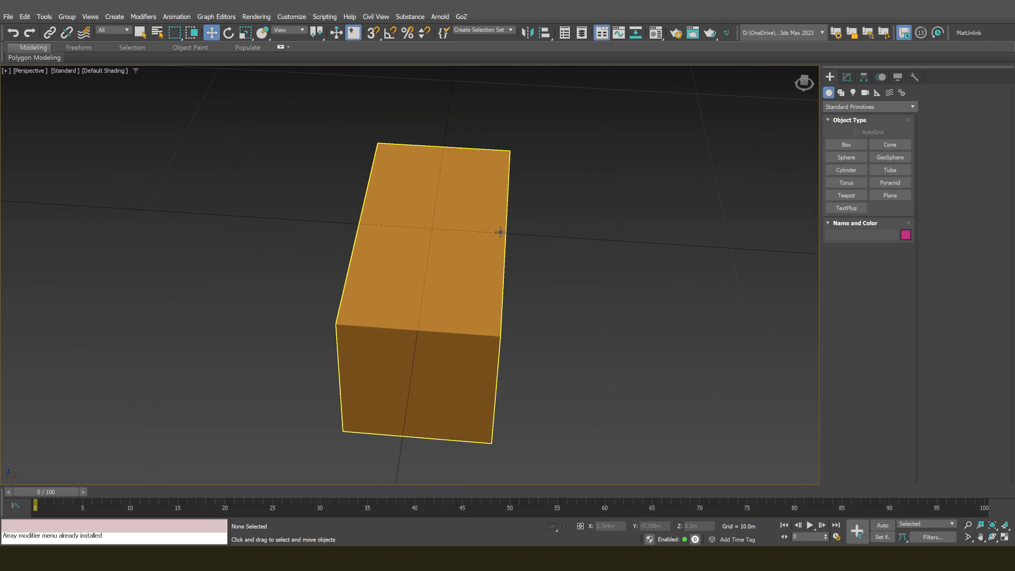
{"action": "left_click", "coordinate": [847, 145]}
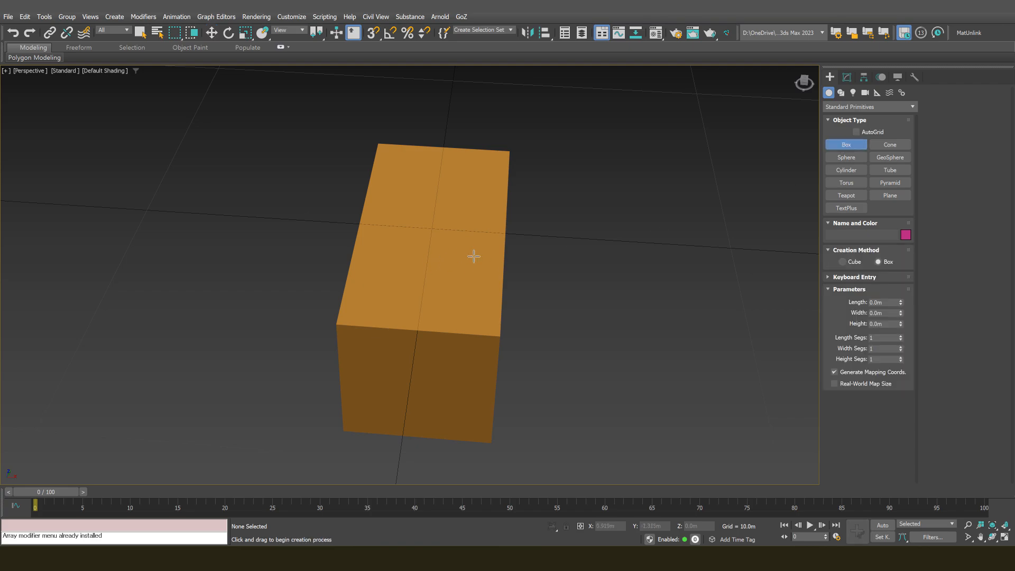
{"action": "left_click_drag", "start_coordinate": [445, 263], "coordinate": [455, 245]}
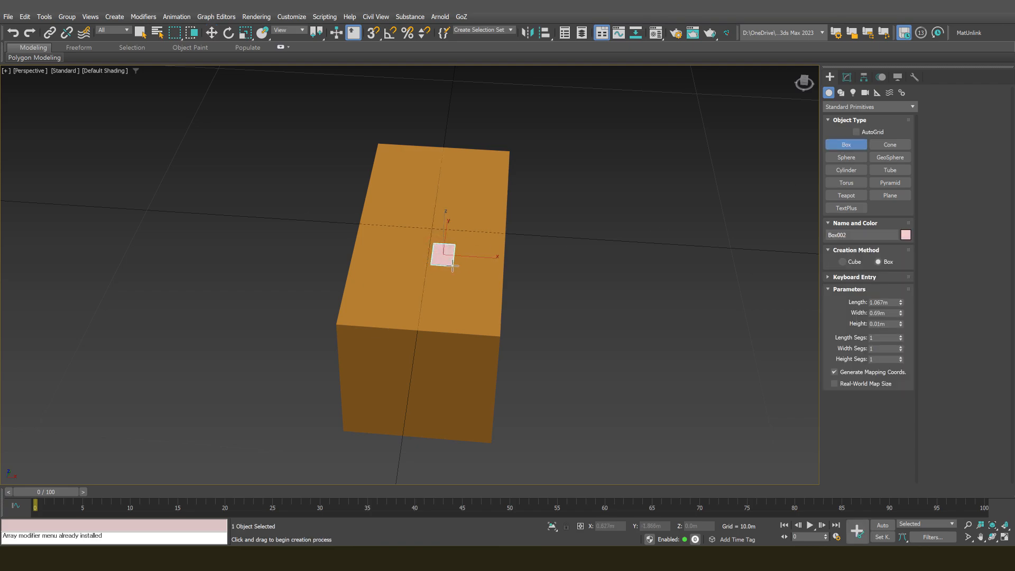
{"action": "left_click", "coordinate": [491, 256]}
Set the small box's length and width to 0.5 m and its height to 1.5 m, and activate the Move tool
{"action": "double_click", "coordinate": [891, 303]}
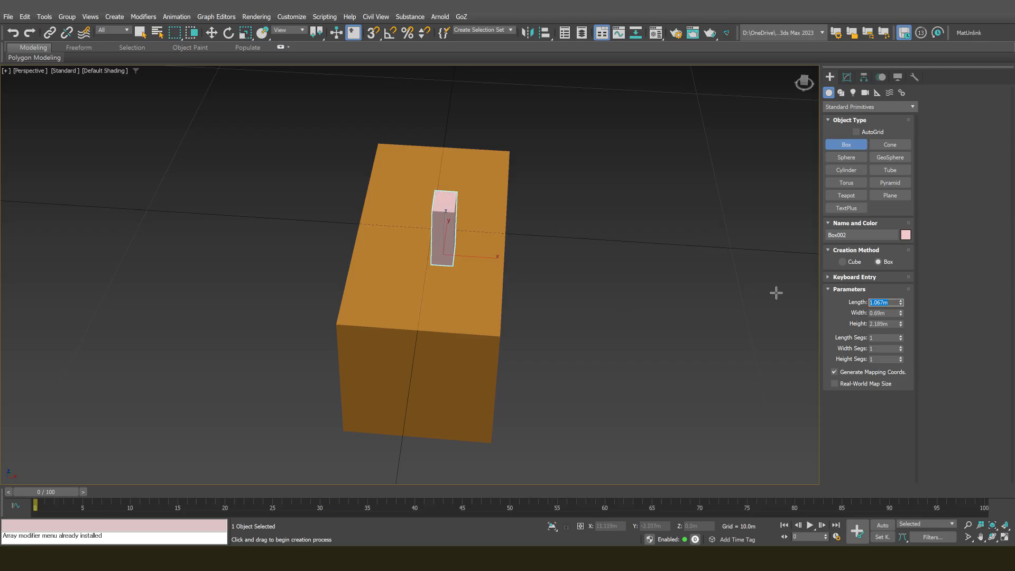
{"action": "type", "text": "0.5"}
{"action": "key", "text": "Tab"}
{"action": "type", "text": "0.5"}
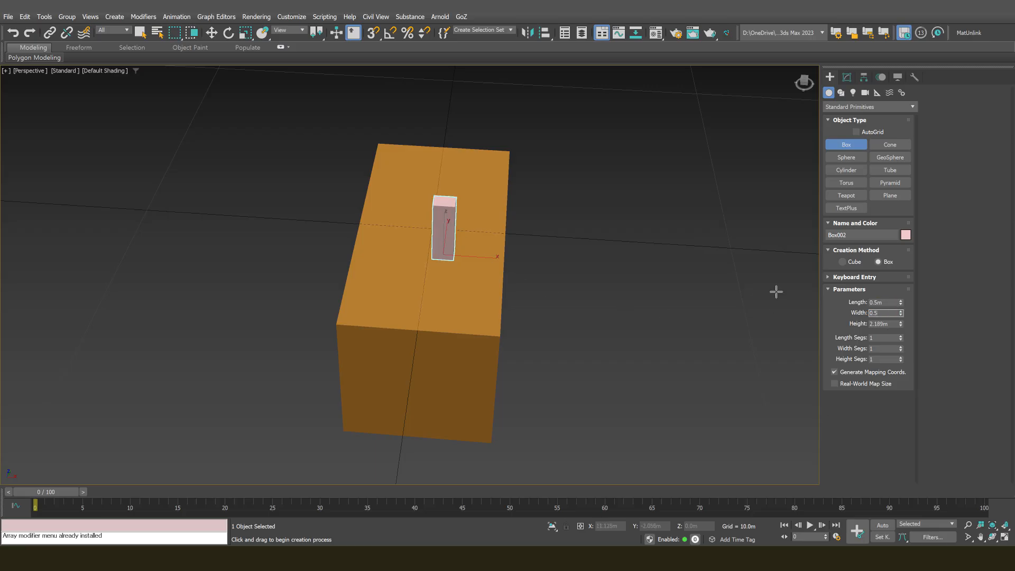
{"action": "key", "text": "Return"}
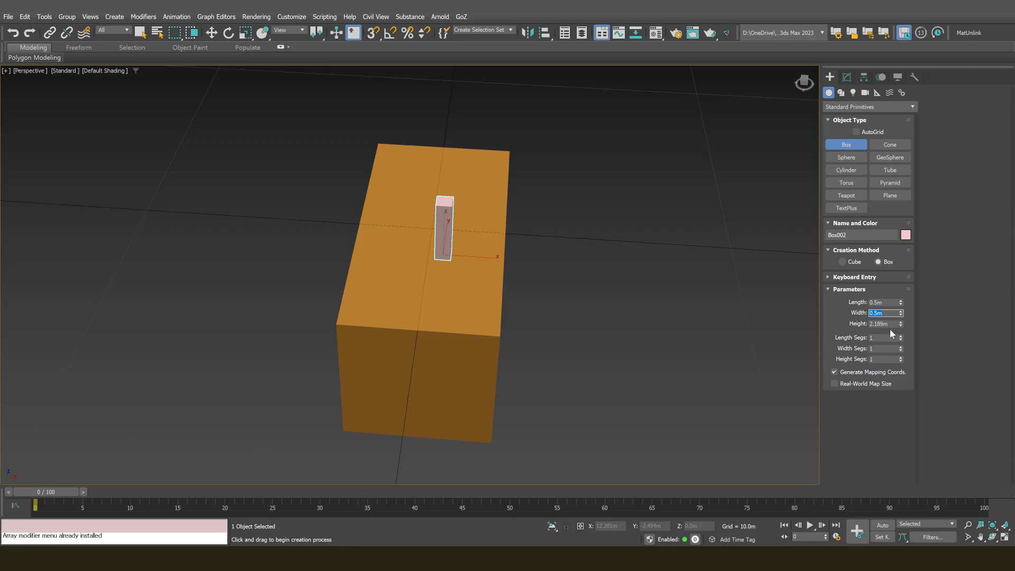
{"action": "key", "text": "Tab"}
{"action": "type", "text": "1.5"}
{"action": "key", "text": "Return"}
{"action": "middle_click_drag", "start_coordinate": [544, 240], "coordinate": [454, 249], "text": "alt"}
{"action": "key", "text": "w"}
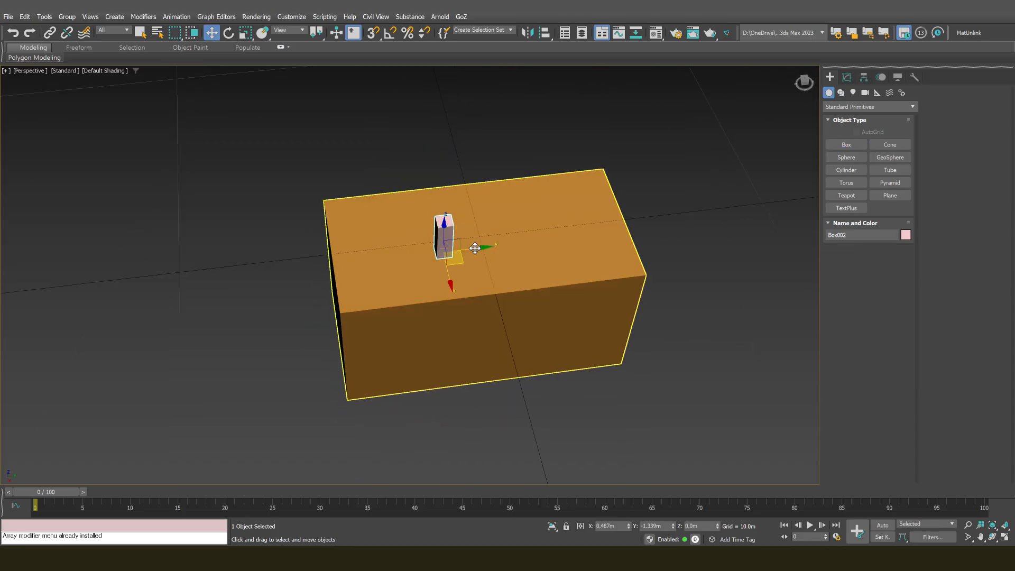
Move the small box along Y to about -4.55 m, near the large box's short edge, and along X onto the centreline
{"action": "left_click_drag", "start_coordinate": [444, 248], "coordinate": [344, 247]}
{"action": "middle_click_drag", "start_coordinate": [338, 270], "coordinate": [376, 273], "text": "alt"}
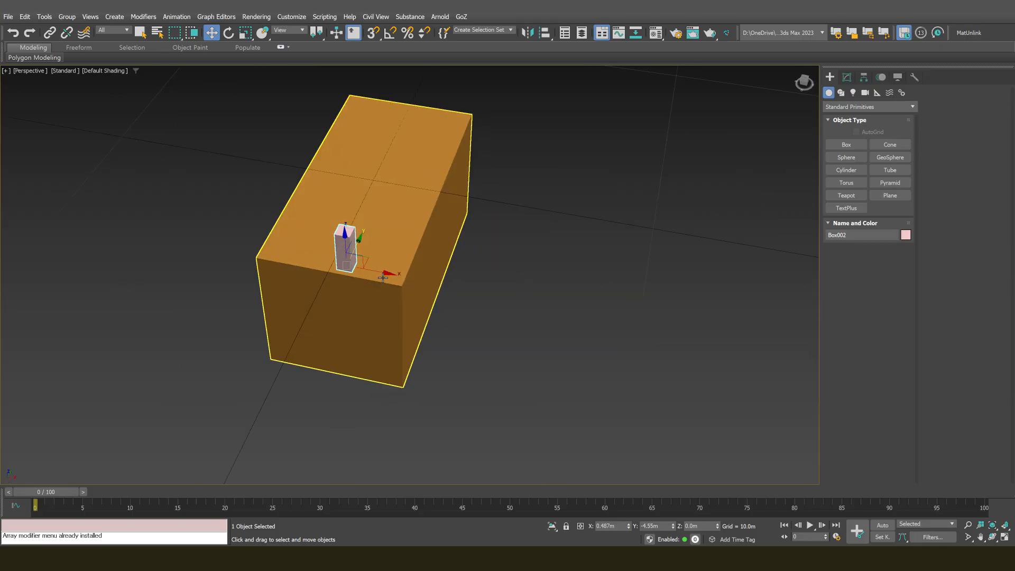
{"action": "left_click", "coordinate": [376, 273]}
{"action": "left_click", "coordinate": [345, 249]}
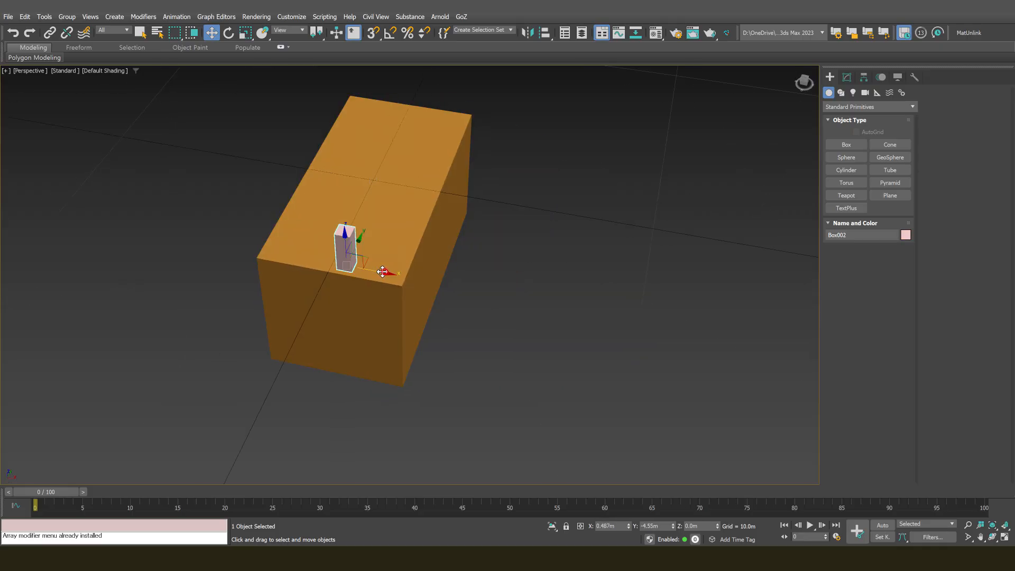
{"action": "left_click_drag", "start_coordinate": [400, 275], "coordinate": [386, 275]}
{"action": "middle_click_drag", "start_coordinate": [386, 275], "coordinate": [455, 279], "text": "alt"}
{"action": "left_click", "coordinate": [575, 335]}
{"action": "middle_click_drag", "start_coordinate": [576, 335], "coordinate": [610, 302], "text": "alt"}
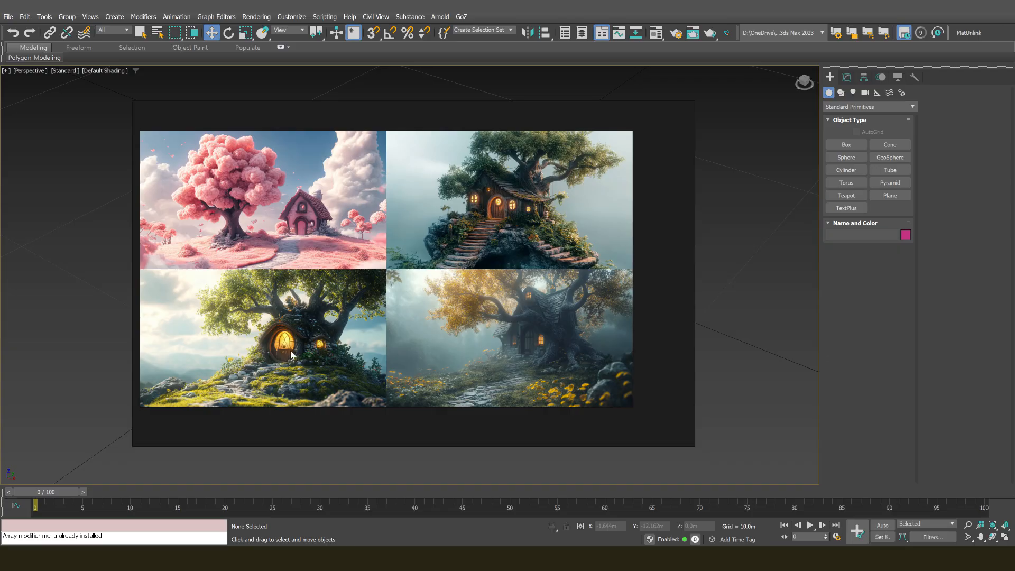
Examine the four tree-house reference images in the Elvenwood board
{"action": "mouse_move", "coordinate": [444, 109]}
{"action": "left_click_drag", "start_coordinate": [445, 106], "coordinate": [405, 114]}
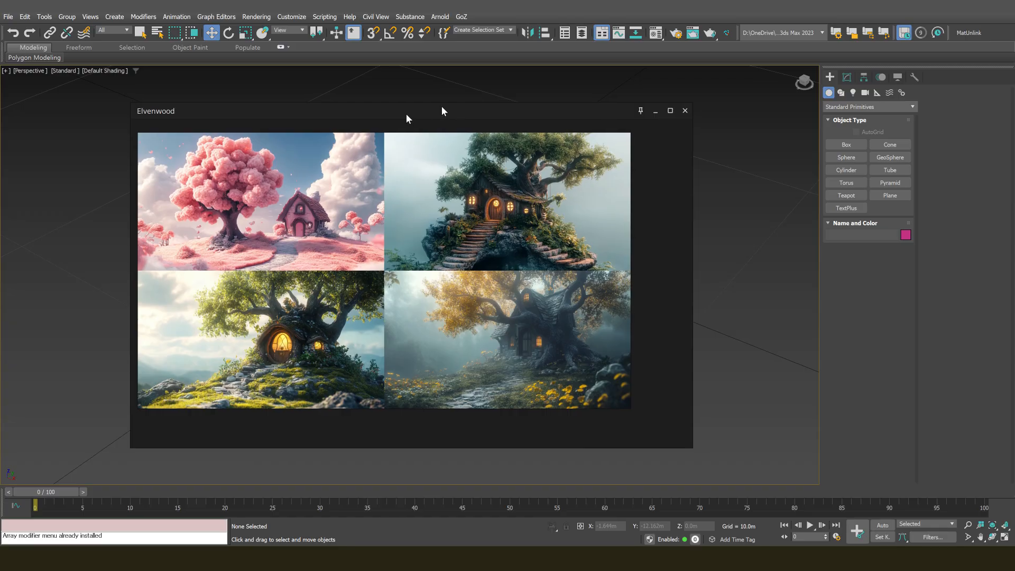
{"action": "left_click_drag", "start_coordinate": [405, 115], "coordinate": [361, 116]}
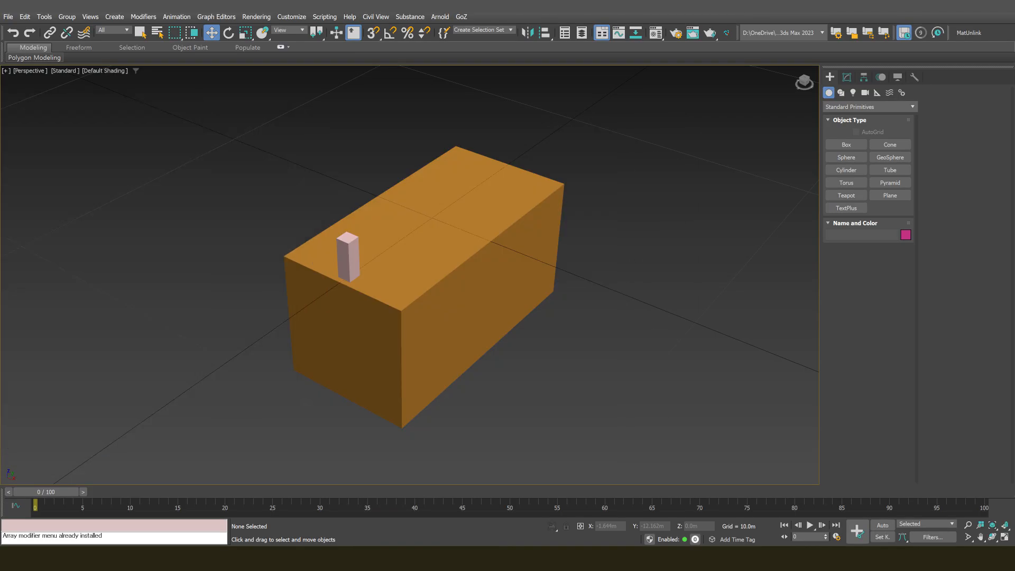
In the Top view, create a sphere of about 2.51 m radius on the large box's centreline, away from the small box
{"action": "middle_click_drag", "start_coordinate": [395, 297], "coordinate": [458, 312], "text": "alt"}
{"action": "key", "text": "t"}
{"action": "key", "text": "z"}
{"action": "scroll", "coordinate": [458, 305], "scroll_direction": "down", "scroll_amount": 2}
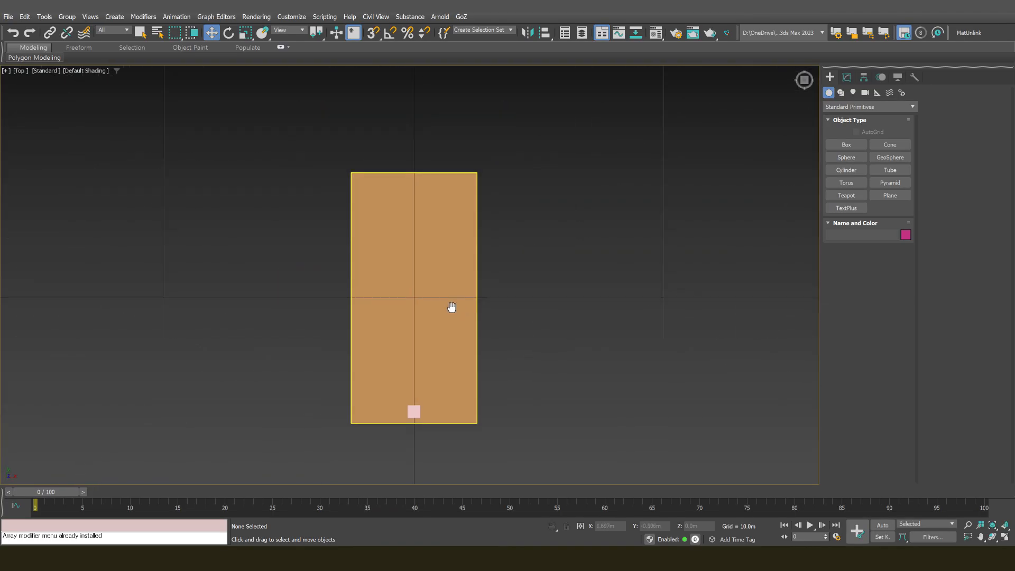
{"action": "left_click", "coordinate": [846, 159]}
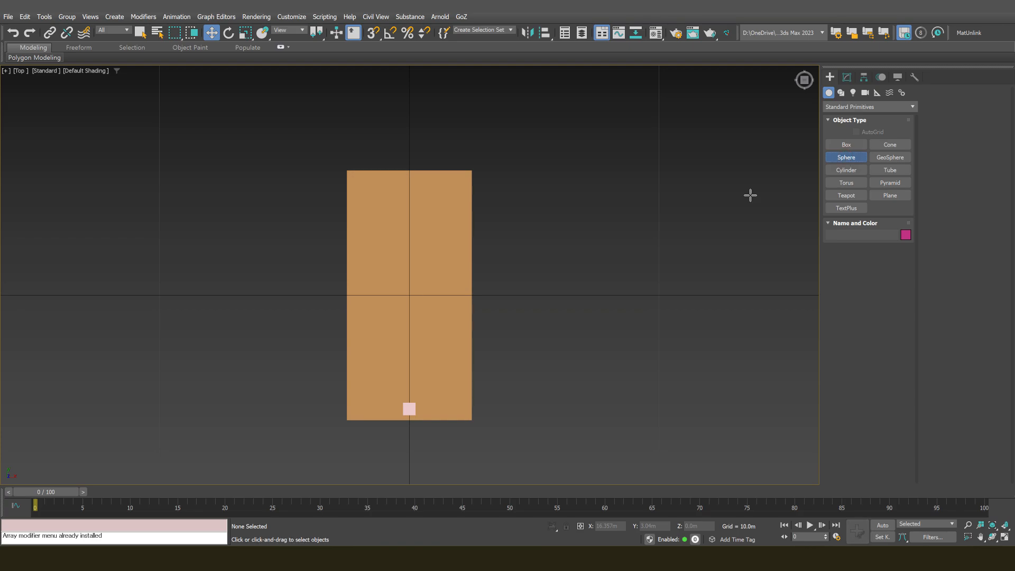
{"action": "left_click_drag", "start_coordinate": [407, 263], "coordinate": [441, 318]}
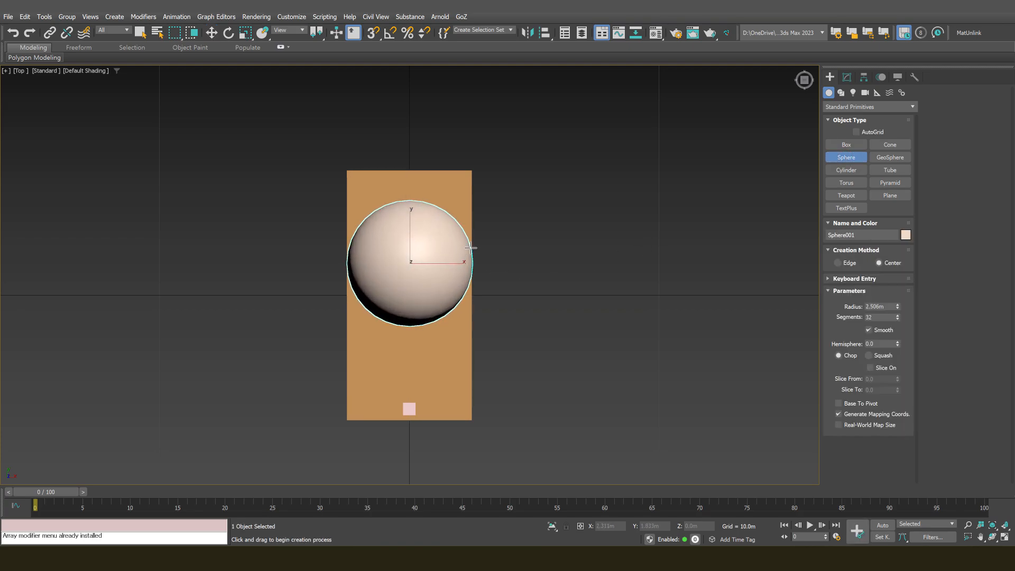
{"action": "key", "text": "w"}
Set the sphere's radius to 2.5 m
{"action": "middle_click_drag", "start_coordinate": [491, 296], "coordinate": [472, 272], "text": "alt"}
{"action": "scroll", "coordinate": [472, 272], "scroll_direction": "up", "scroll_amount": 5}
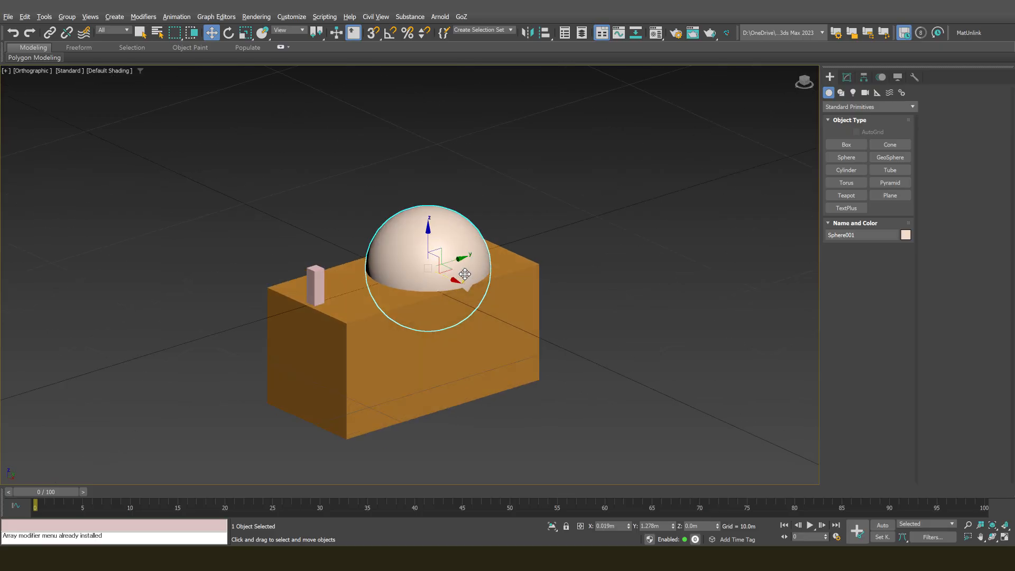
{"action": "left_click", "coordinate": [848, 79]}
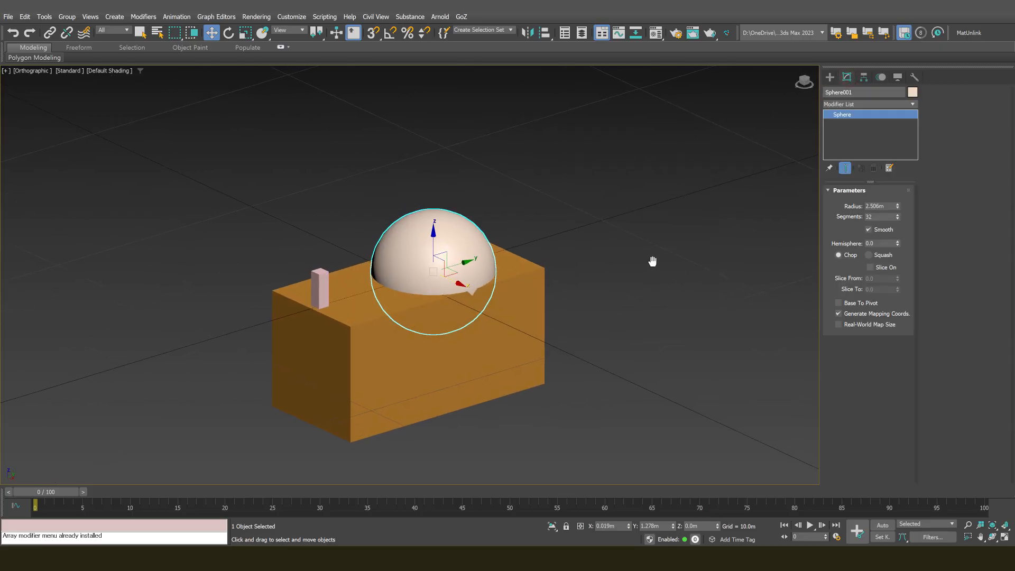
{"action": "middle_click_drag", "start_coordinate": [652, 256], "coordinate": [563, 258], "text": "alt"}
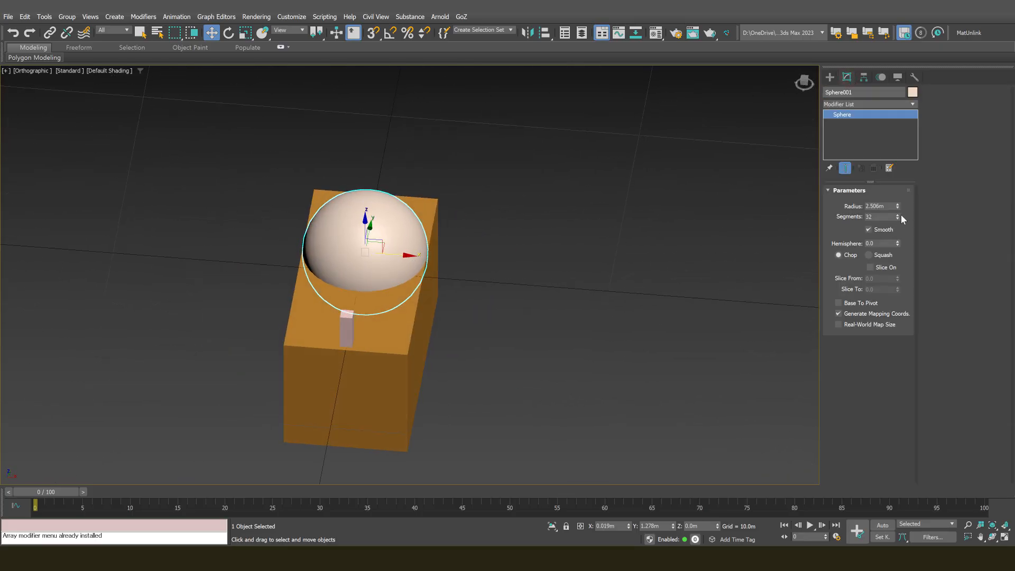
{"action": "left_click_drag", "start_coordinate": [897, 206], "coordinate": [900, 203]}
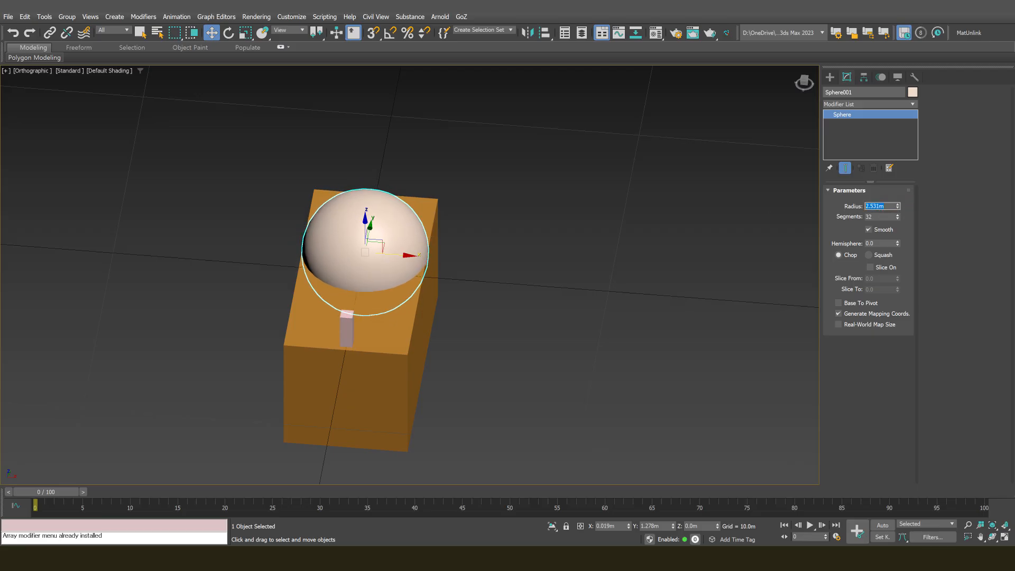
{"action": "type", "text": "2.5"}
{"action": "key", "text": "Return"}
{"action": "middle_click_drag", "start_coordinate": [437, 182], "coordinate": [391, 275], "text": "alt"}
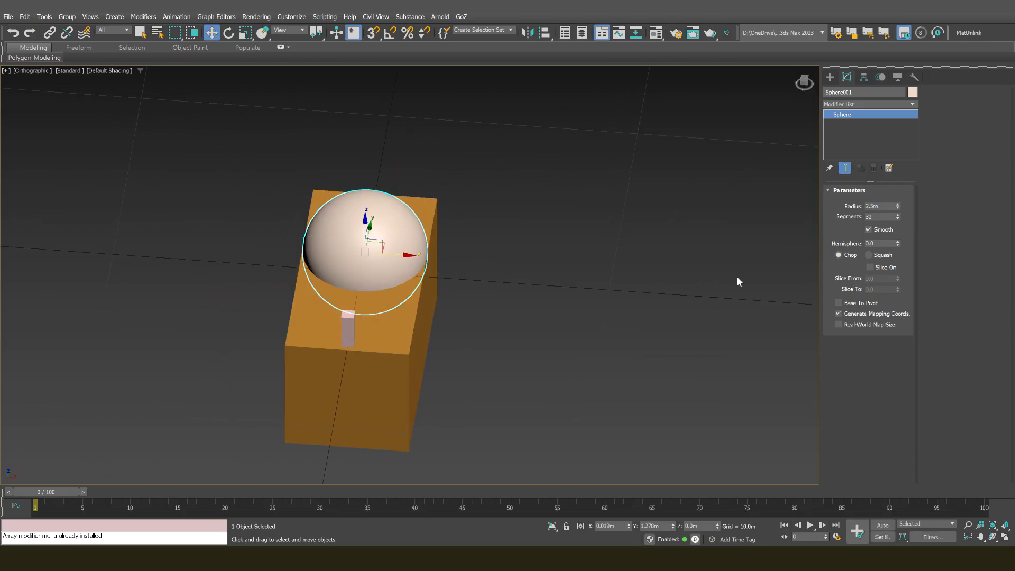
Display edged faces and set the sphere's segments to 16
{"action": "middle_click_drag", "start_coordinate": [593, 309], "coordinate": [511, 201], "text": "alt"}
{"action": "right_click", "coordinate": [511, 198]}
{"action": "middle_click_drag", "start_coordinate": [401, 217], "coordinate": [400, 228]}
{"action": "key", "text": "F4"}
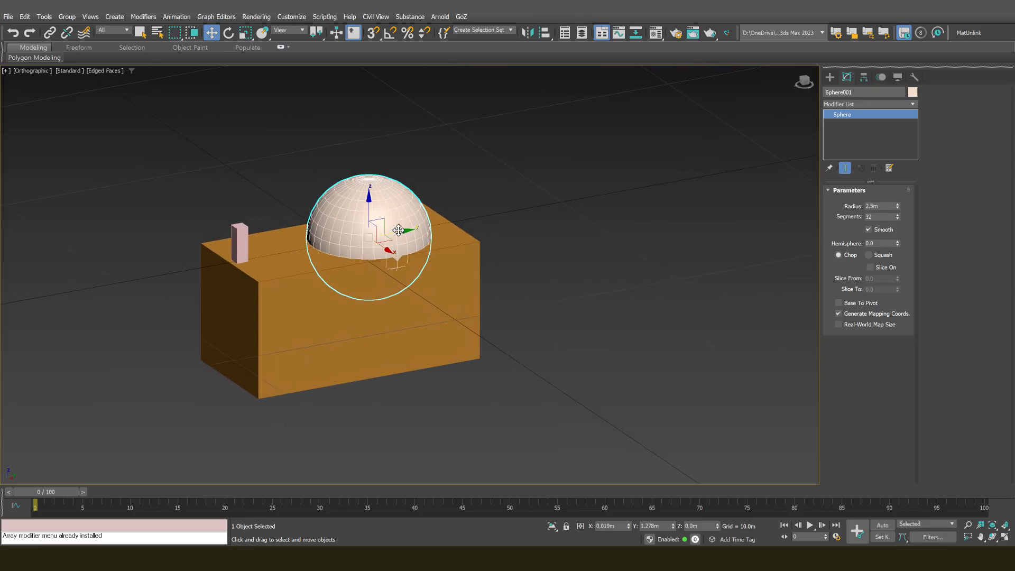
{"action": "middle_click_drag", "start_coordinate": [467, 245], "coordinate": [601, 247], "text": "alt"}
{"action": "double_click", "coordinate": [878, 217]}
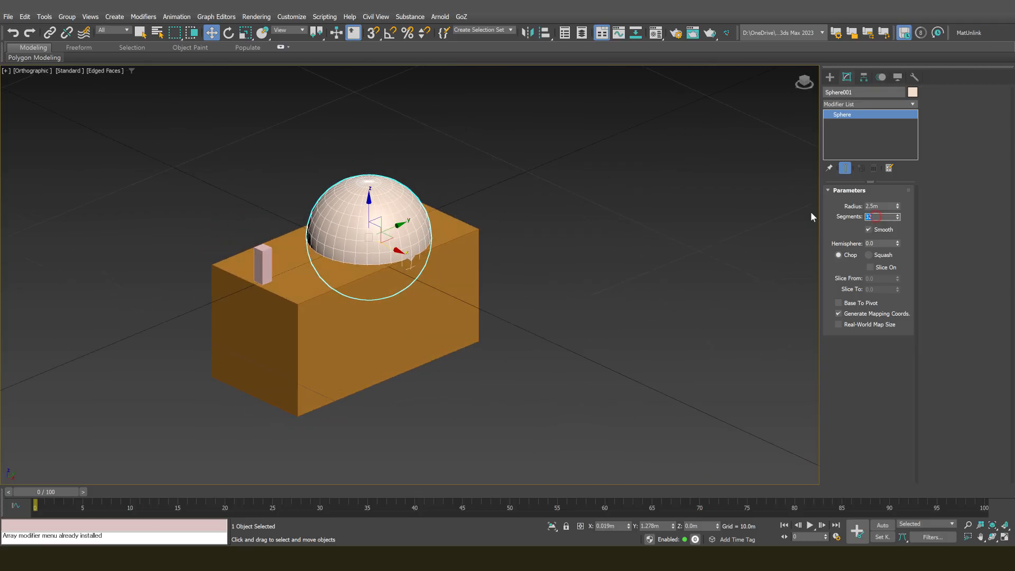
{"action": "key", "text": "Return"}
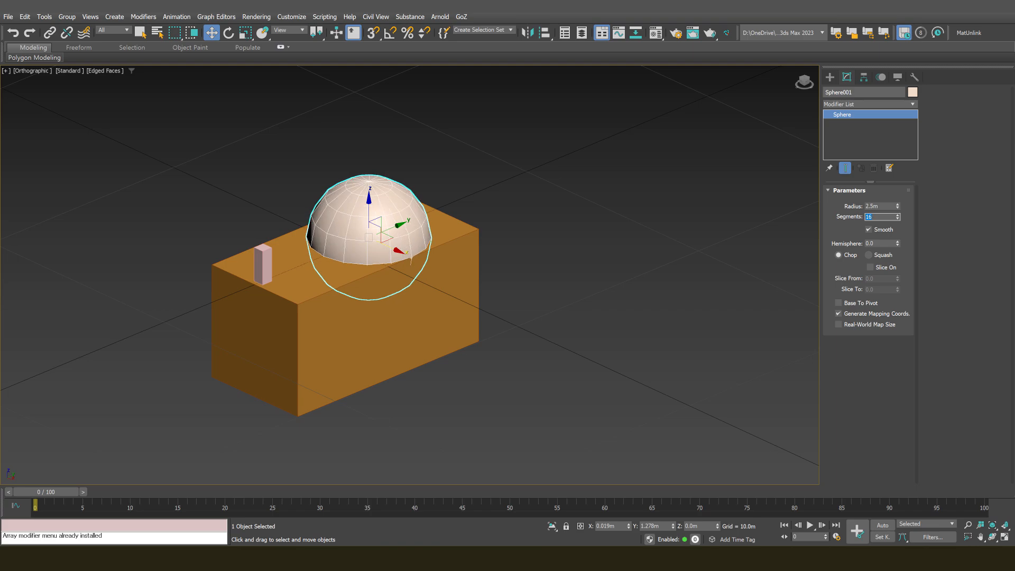
Convert the sphere to an Editable Poly
{"action": "middle_click_drag", "start_coordinate": [527, 302], "coordinate": [556, 202], "text": "alt"}
{"action": "right_click", "coordinate": [554, 195]}
{"action": "mouse_move", "coordinate": [594, 333]}
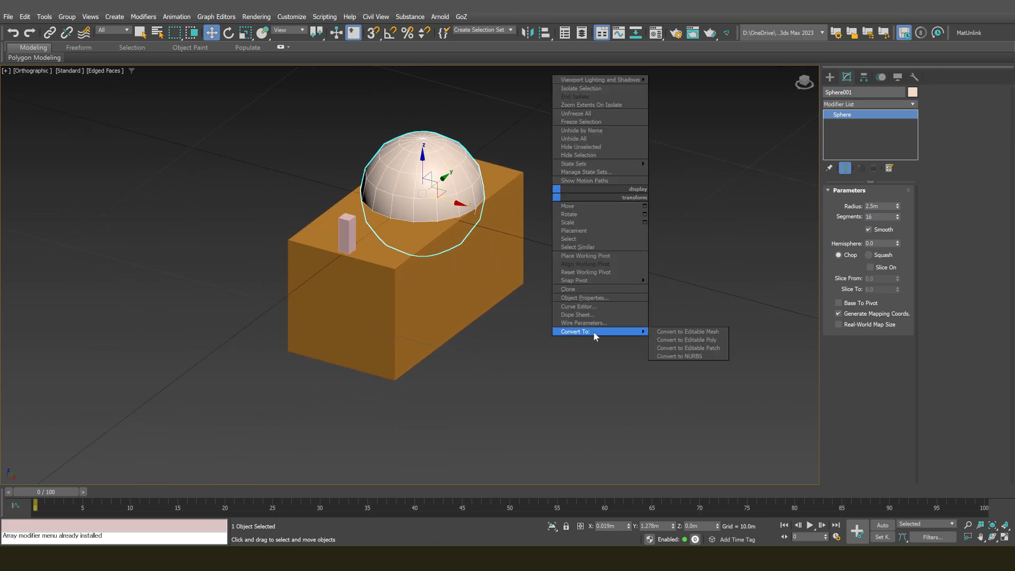
{"action": "left_click", "coordinate": [692, 340]}
Switch to wireframe display and delete the sphere's lower polygons, keeping one row below its equator
{"action": "mouse_move", "coordinate": [515, 252]}
{"action": "middle_mouse_down"}
{"action": "mouse_move", "coordinate": [507, 298]}
{"action": "mouse_move", "coordinate": [469, 256]}
{"action": "middle_mouse_up"}
{"action": "key", "text": "F3"}
{"action": "right_click", "coordinate": [549, 224]}
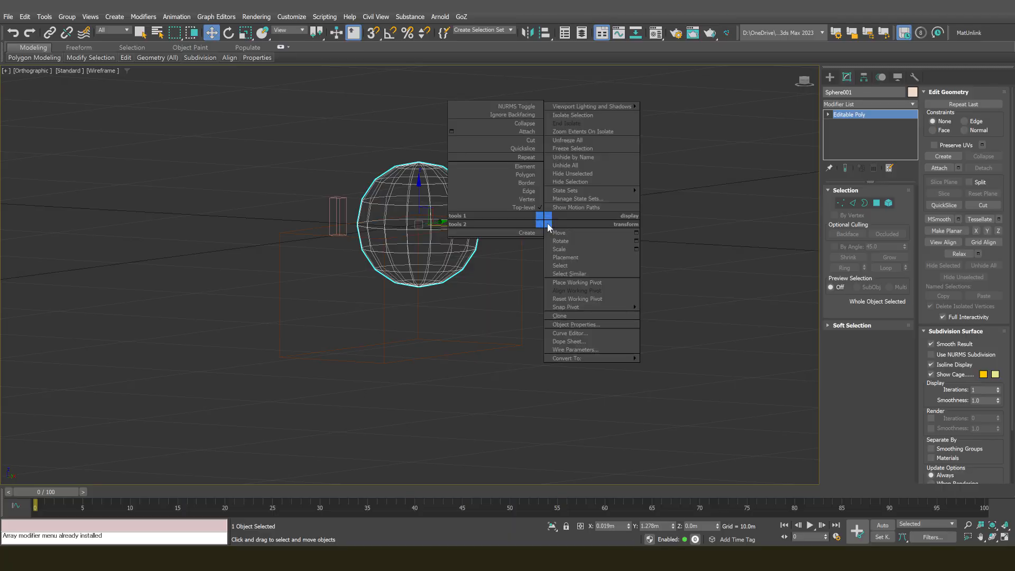
{"action": "left_click", "coordinate": [490, 292]}
{"action": "middle_click_drag", "start_coordinate": [485, 297], "coordinate": [575, 256], "text": "alt"}
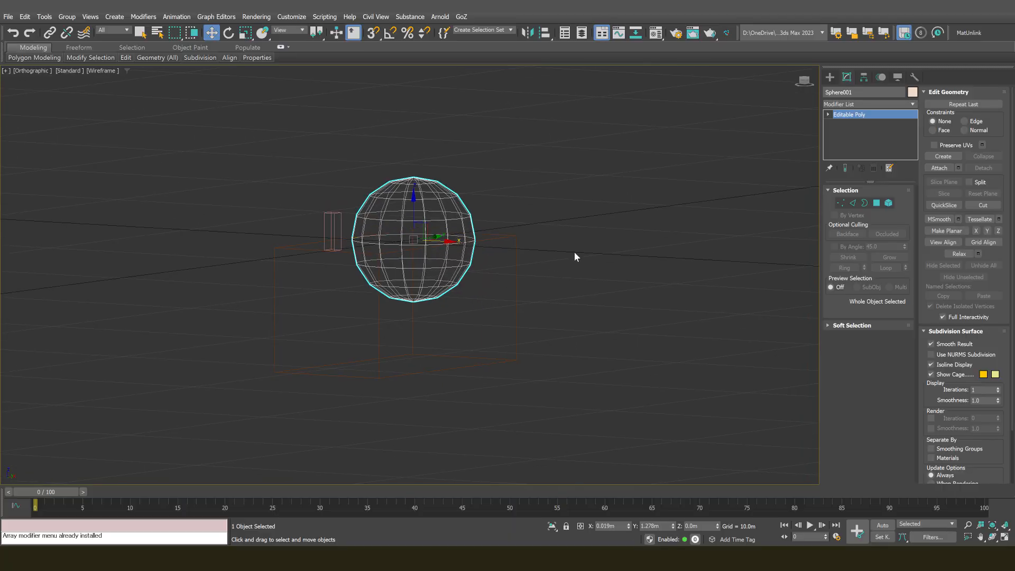
{"action": "left_click", "coordinate": [877, 203]}
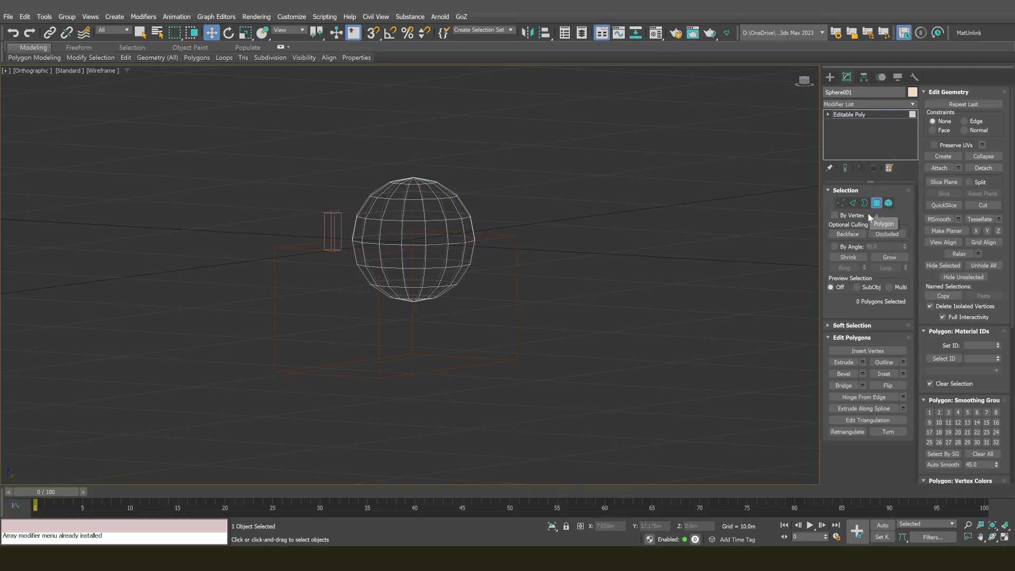
{"action": "middle_click_drag", "start_coordinate": [419, 294], "coordinate": [341, 323], "text": "alt"}
{"action": "left_click_drag", "start_coordinate": [494, 281], "coordinate": [503, 276]}
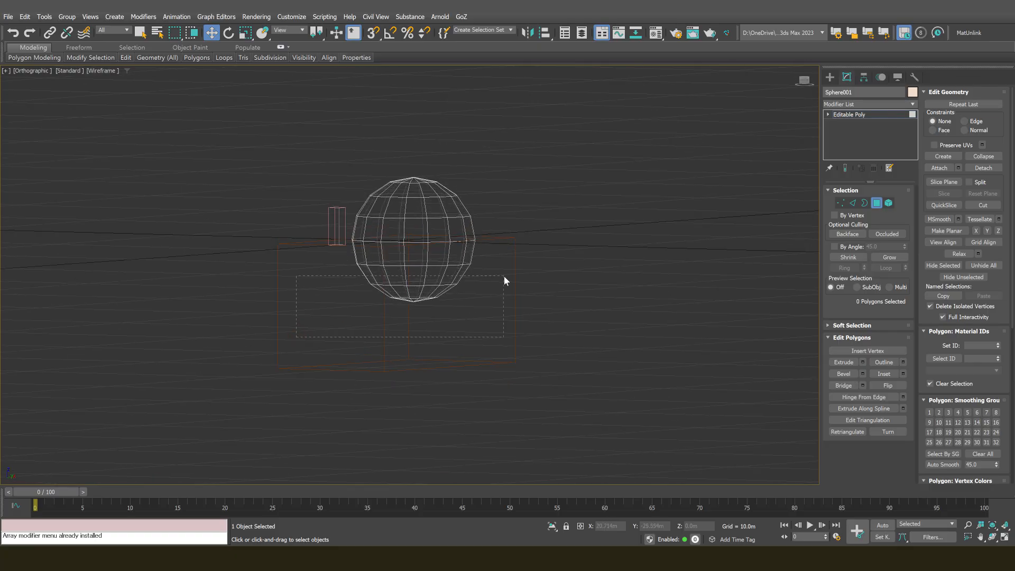
{"action": "middle_click_drag", "start_coordinate": [481, 351], "coordinate": [476, 340], "text": "alt"}
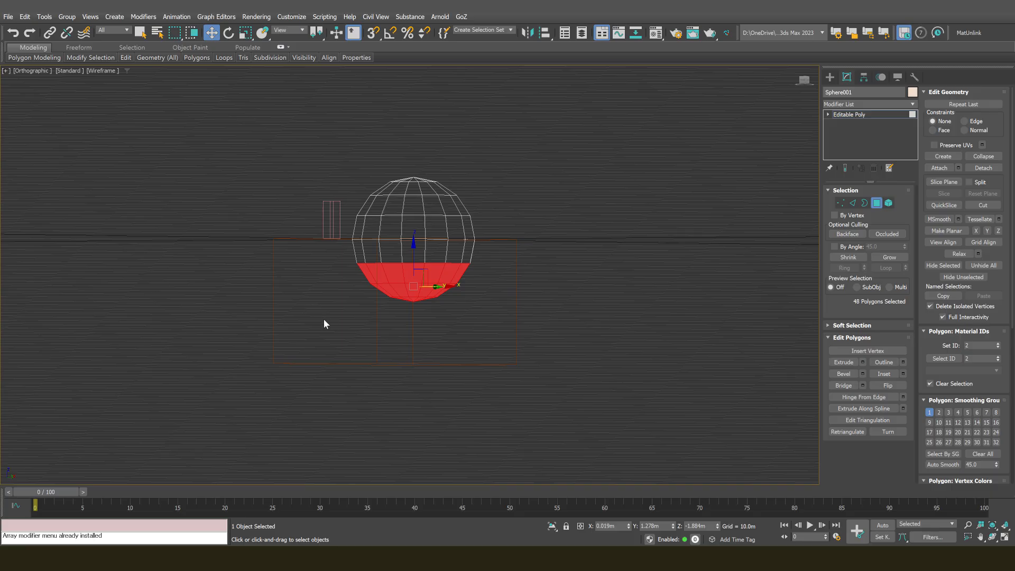
{"action": "key", "text": "Delete"}
Scale the dome's open bottom border outward to make the lowest wall row nearly vertical, and return to object level with the Move tool
{"action": "middle_click_drag", "start_coordinate": [393, 275], "coordinate": [387, 288]}
{"action": "key", "text": "3"}
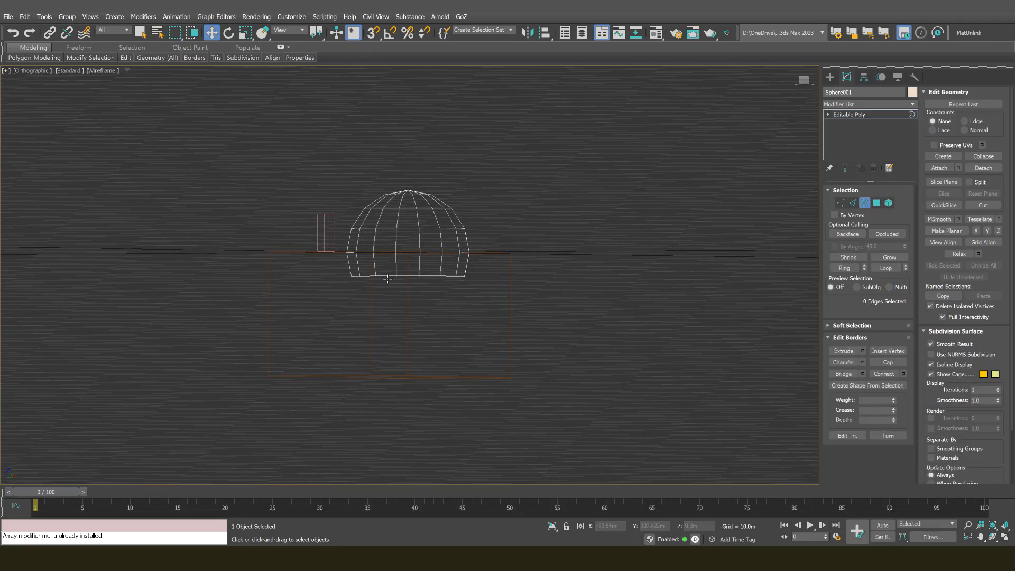
{"action": "left_click", "coordinate": [387, 276]}
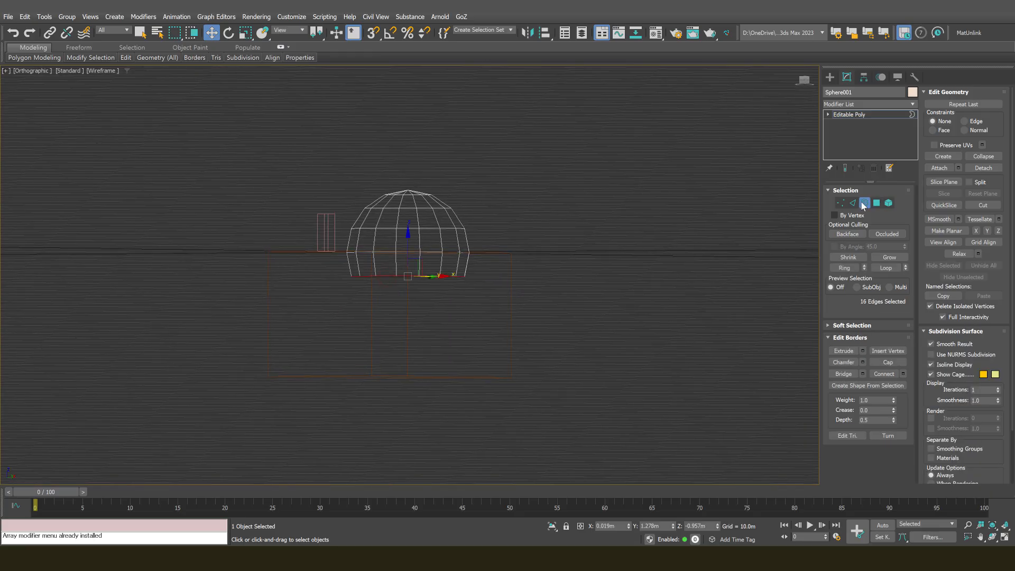
{"action": "scroll", "coordinate": [394, 276], "scroll_direction": "up", "scroll_amount": 3}
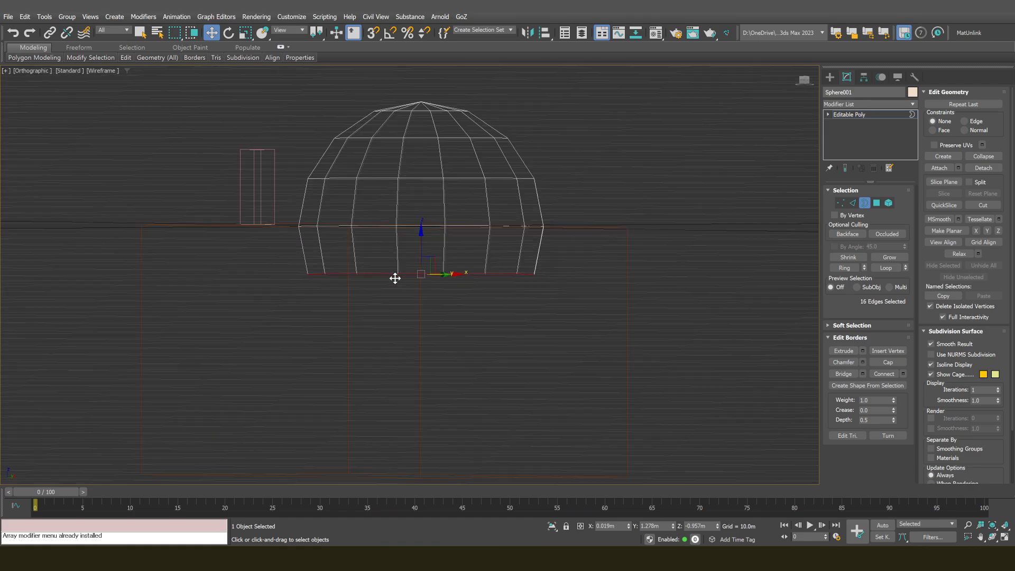
{"action": "middle_click_drag", "start_coordinate": [394, 276], "coordinate": [418, 278], "text": "alt"}
{"action": "key", "text": "r"}
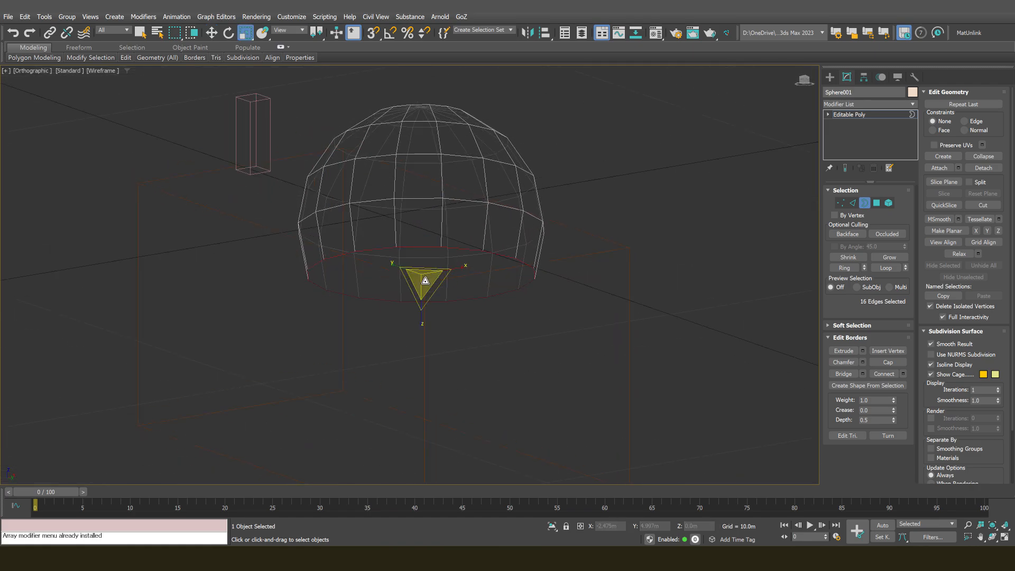
{"action": "left_click_drag", "start_coordinate": [425, 281], "coordinate": [424, 275]}
{"action": "scroll", "coordinate": [415, 280], "scroll_direction": "down", "scroll_amount": 3}
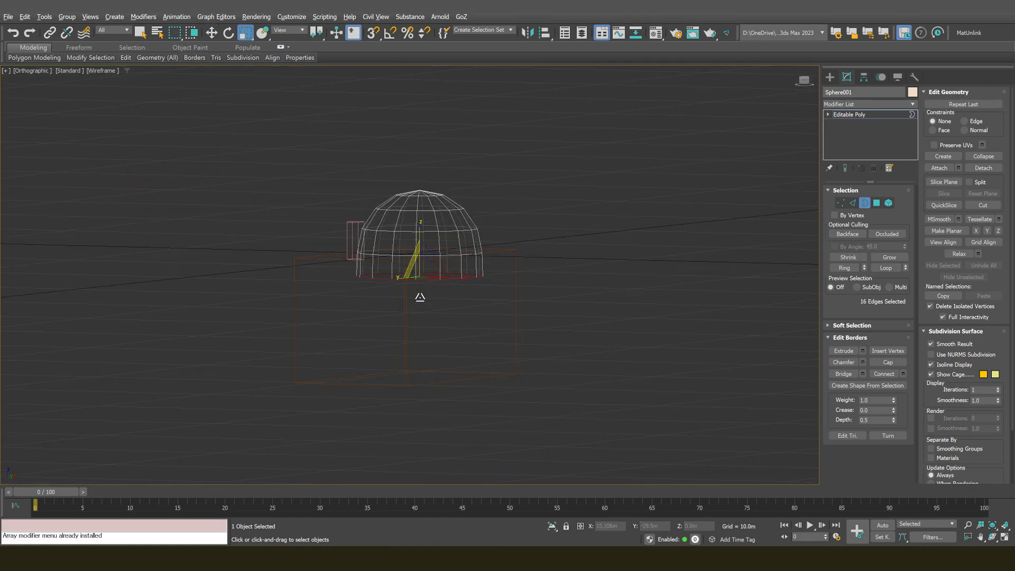
{"action": "middle_click_drag", "start_coordinate": [419, 297], "coordinate": [418, 273], "text": "alt"}
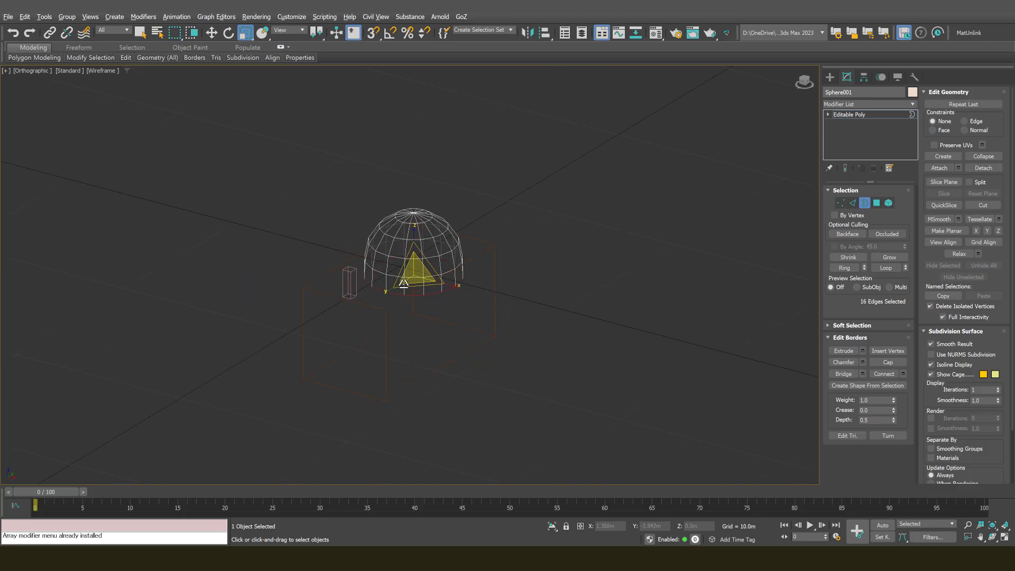
{"action": "key", "text": "1"}
{"action": "middle_click_drag", "start_coordinate": [509, 247], "coordinate": [516, 267], "text": "alt"}
{"action": "left_click", "coordinate": [841, 204]}
{"action": "key", "text": "w"}
Start editing only the dome's pivot and centre it to the object
{"action": "scroll", "coordinate": [474, 297], "scroll_direction": "up", "scroll_amount": 4}
{"action": "left_click", "coordinate": [864, 78]}
{"action": "left_click", "coordinate": [863, 143]}
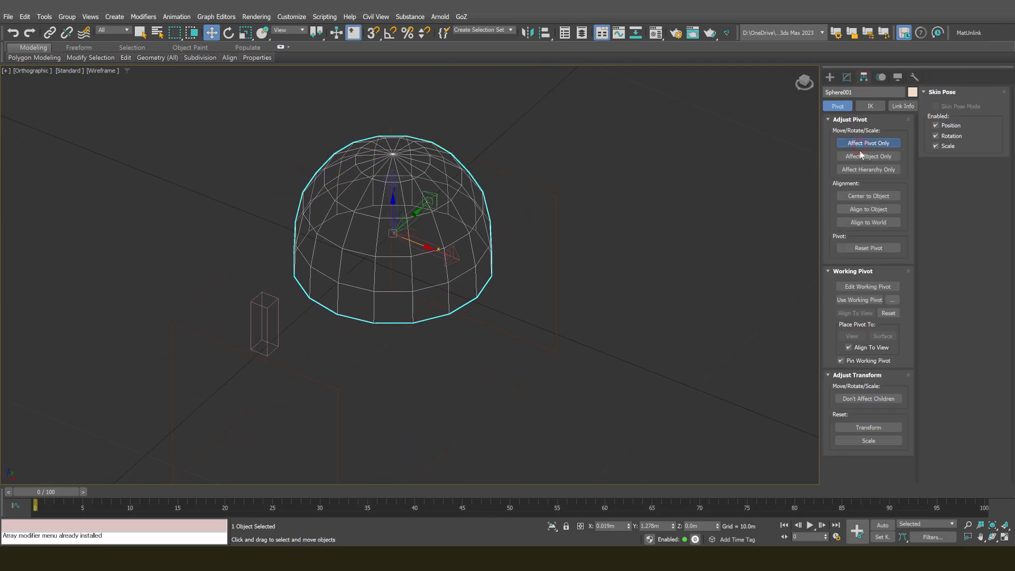
{"action": "left_click", "coordinate": [859, 197]}
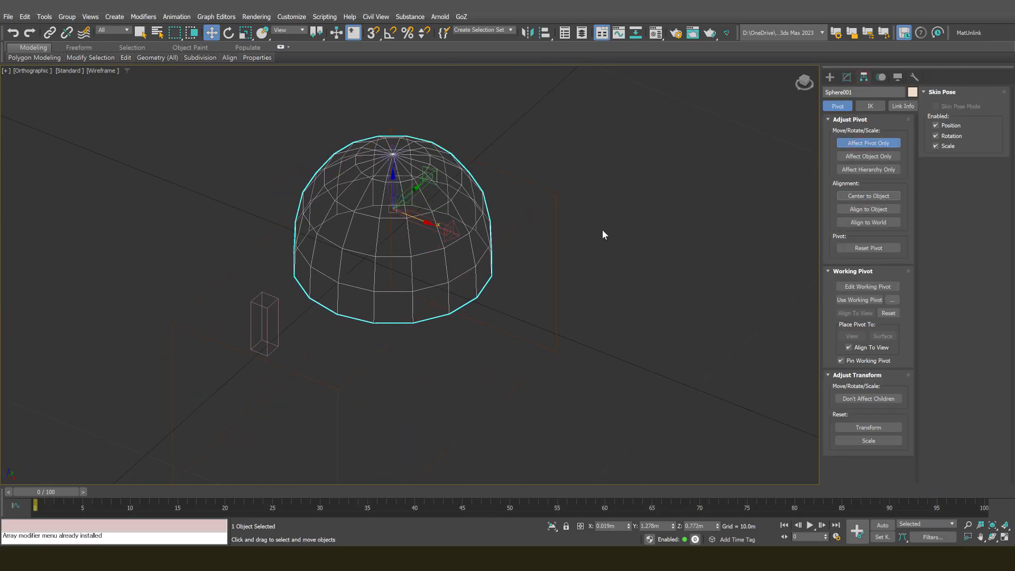
{"action": "middle_click_drag", "start_coordinate": [467, 254], "coordinate": [458, 191], "text": "alt"}
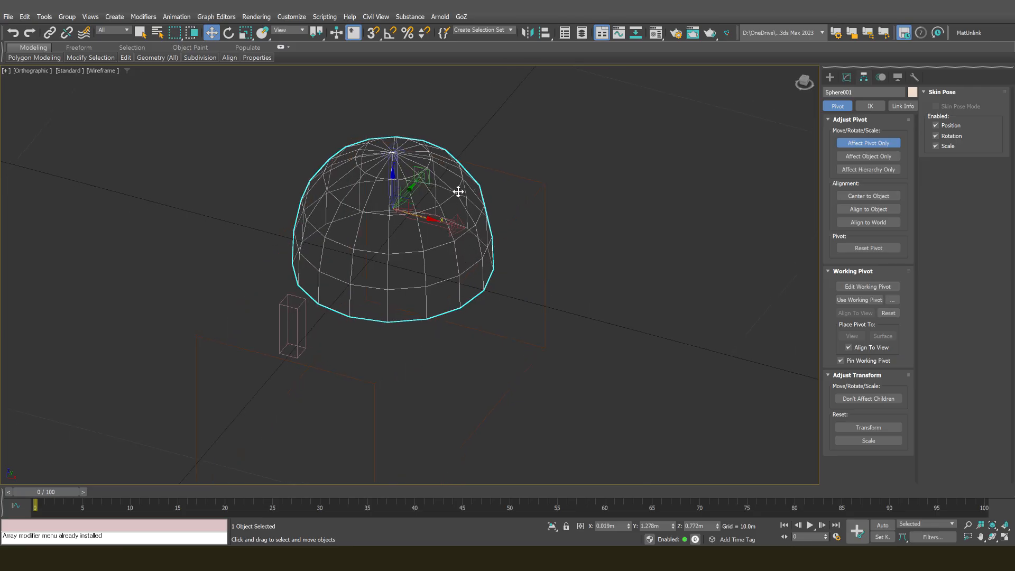
Align the pivot to the dome's base on Z only, using the current object's Maximum and target's Pivot Point, and end pivot editing
{"action": "left_click", "coordinate": [545, 33]}
{"action": "left_click", "coordinate": [447, 153]}
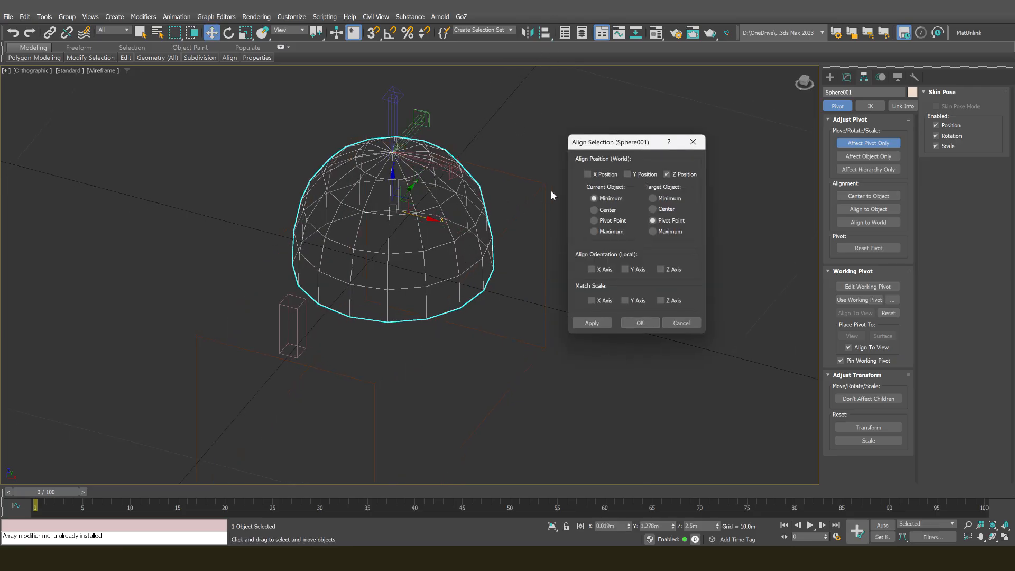
{"action": "left_click", "coordinate": [595, 231]}
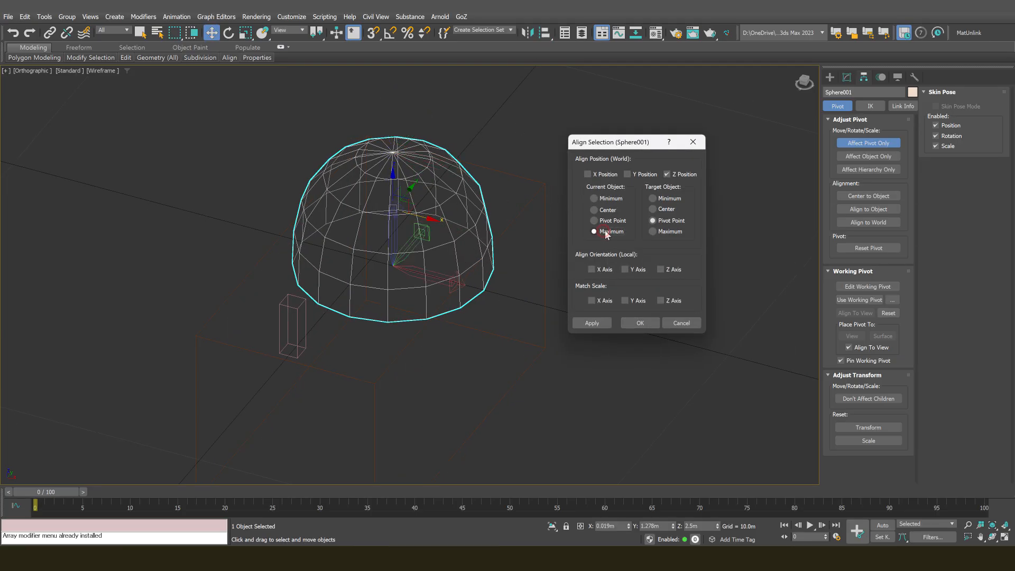
{"action": "left_click", "coordinate": [638, 324]}
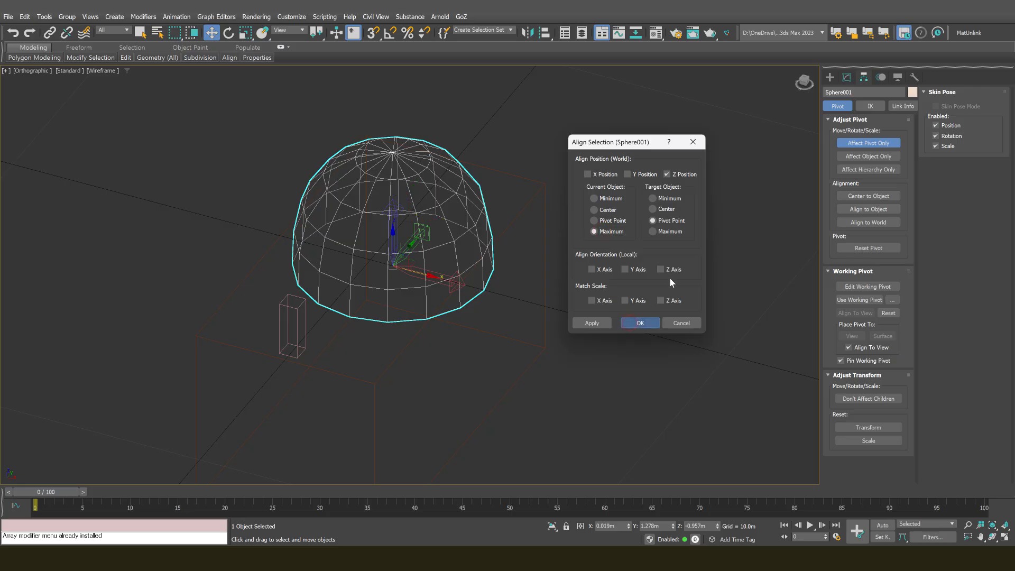
{"action": "left_click", "coordinate": [863, 143]}
{"action": "middle_click_drag", "start_coordinate": [680, 354], "coordinate": [671, 334]}
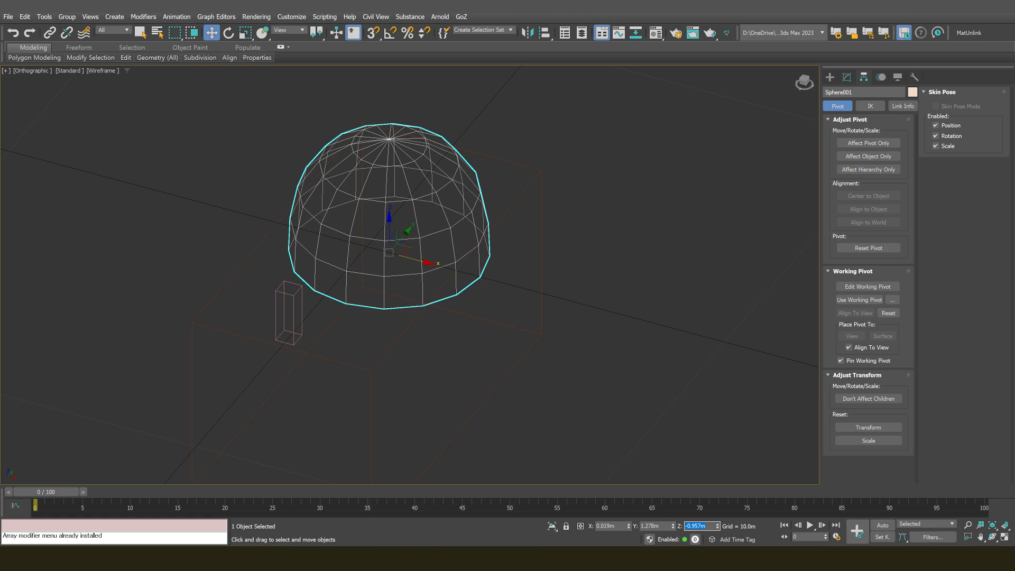
Place the dome at the world origin with X, Y and Z set to 0, and restore the shaded display with edged faces
{"action": "type", "text": "0"}
{"action": "key", "text": "Return"}
{"action": "mouse_move", "coordinate": [380, 303]}
{"action": "middle_mouse_down"}
{"action": "mouse_move", "coordinate": [387, 320]}
{"action": "mouse_move", "coordinate": [430, 274]}
{"action": "mouse_move", "coordinate": [432, 283]}
{"action": "mouse_move", "coordinate": [385, 277]}
{"action": "mouse_move", "coordinate": [377, 288]}
{"action": "mouse_move", "coordinate": [387, 296]}
{"action": "middle_mouse_up"}
{"action": "key", "text": "F3"}
{"action": "scroll", "coordinate": [380, 296], "scroll_direction": "down", "scroll_amount": 4}
{"action": "scroll", "coordinate": [391, 266], "scroll_direction": "up", "scroll_amount": 3}
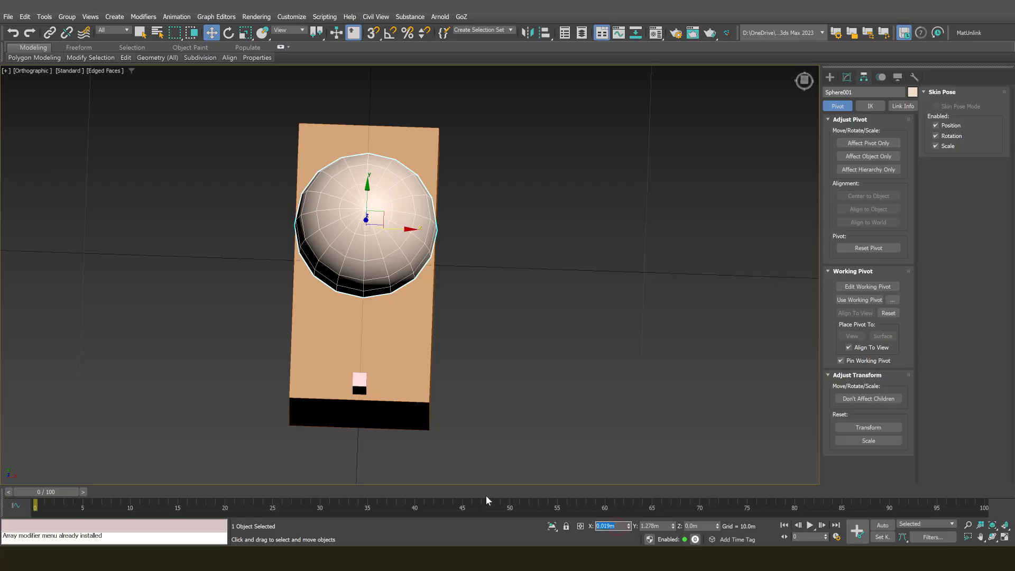
{"action": "type", "text": "0"}
{"action": "key", "text": "Tab"}
{"action": "type", "text": "0"}
{"action": "key", "text": "Tab"}
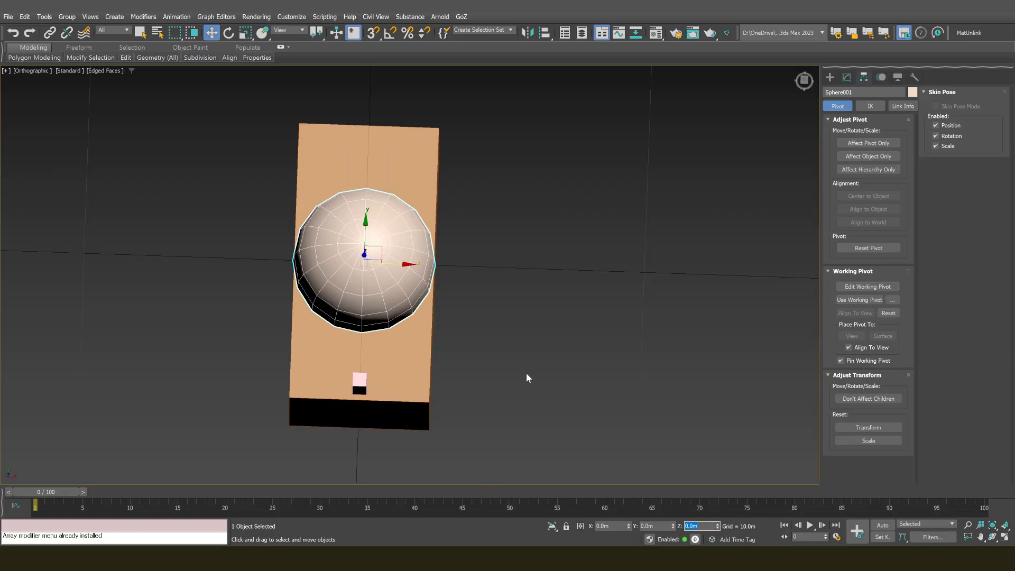
Select the vertices of the dome's apex and its two upper rows and scale them slightly outward in the horizontal plane
{"action": "middle_click_drag", "start_coordinate": [444, 285], "coordinate": [363, 245], "text": "alt"}
{"action": "scroll", "coordinate": [376, 273], "scroll_direction": "up", "scroll_amount": 3}
{"action": "key", "text": "1"}
{"action": "middle_click_drag", "start_coordinate": [314, 201], "coordinate": [314, 204], "text": "alt"}
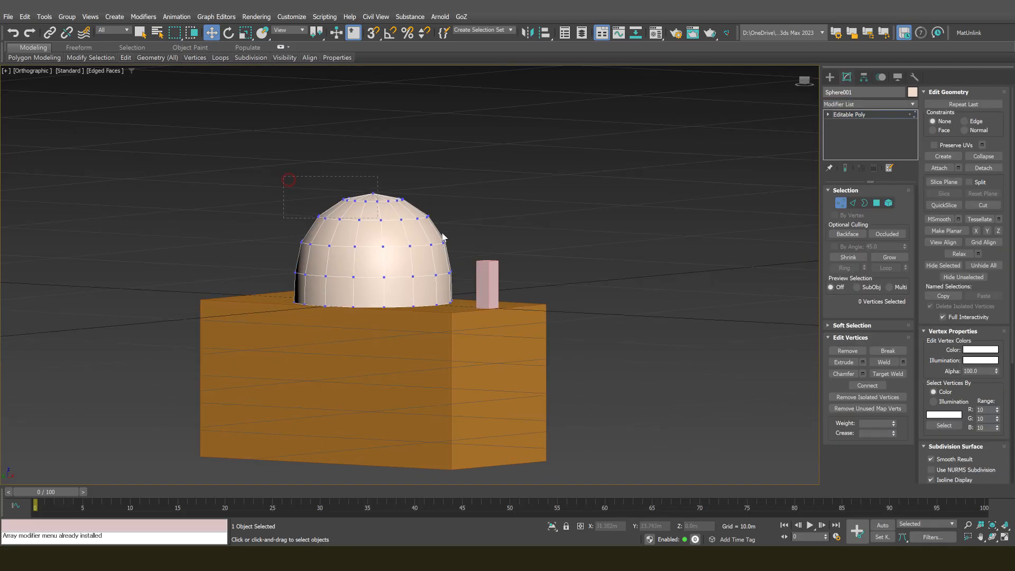
{"action": "left_click_drag", "start_coordinate": [289, 180], "coordinate": [443, 238]}
{"action": "middle_click_drag", "start_coordinate": [423, 225], "coordinate": [387, 206], "text": "alt"}
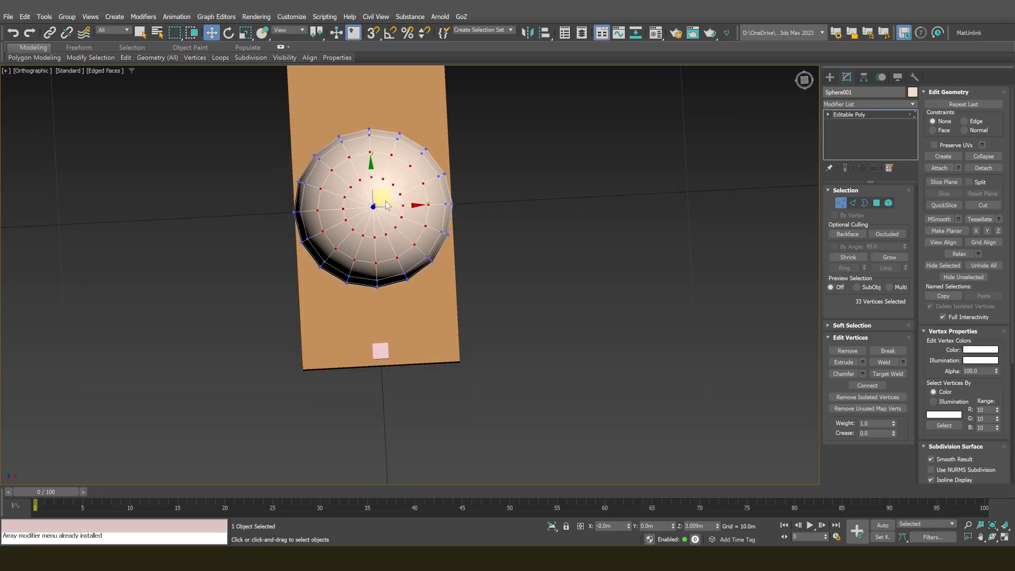
{"action": "key", "text": "r"}
{"action": "scroll", "coordinate": [381, 180], "scroll_direction": "up", "scroll_amount": 4}
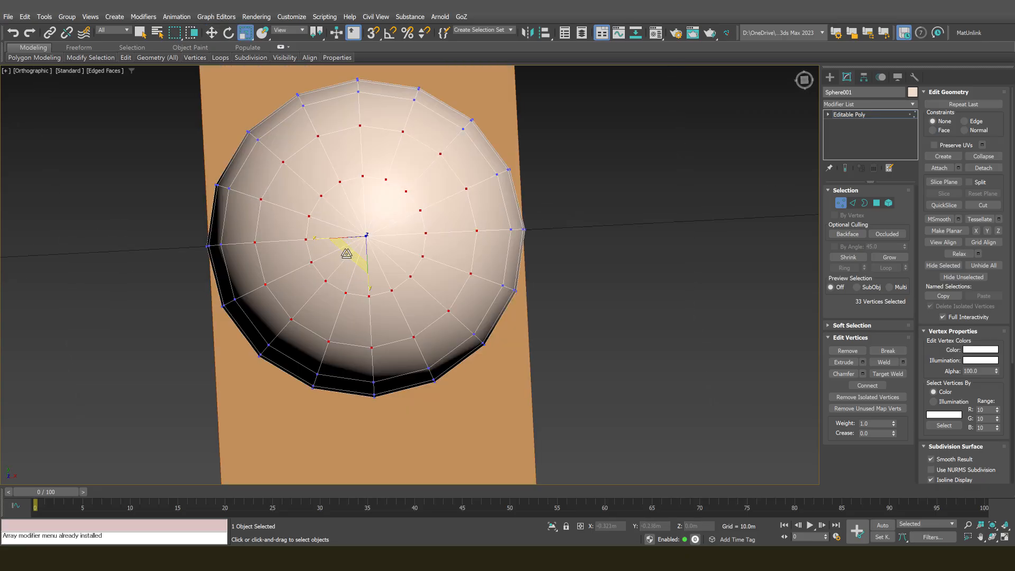
{"action": "left_click_drag", "start_coordinate": [346, 254], "coordinate": [343, 259]}
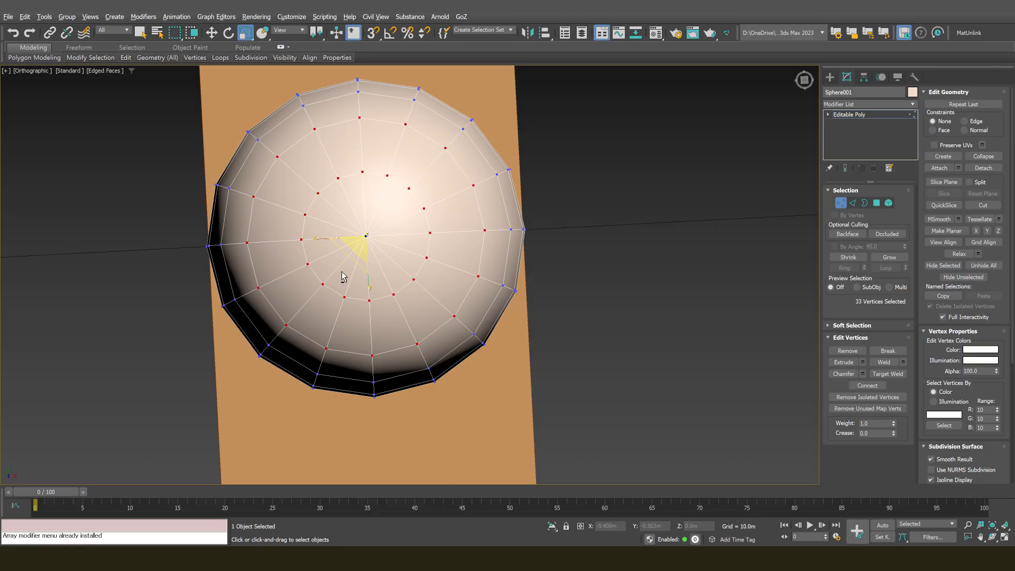
{"action": "middle_click_drag", "start_coordinate": [344, 259], "coordinate": [365, 259], "text": "alt"}
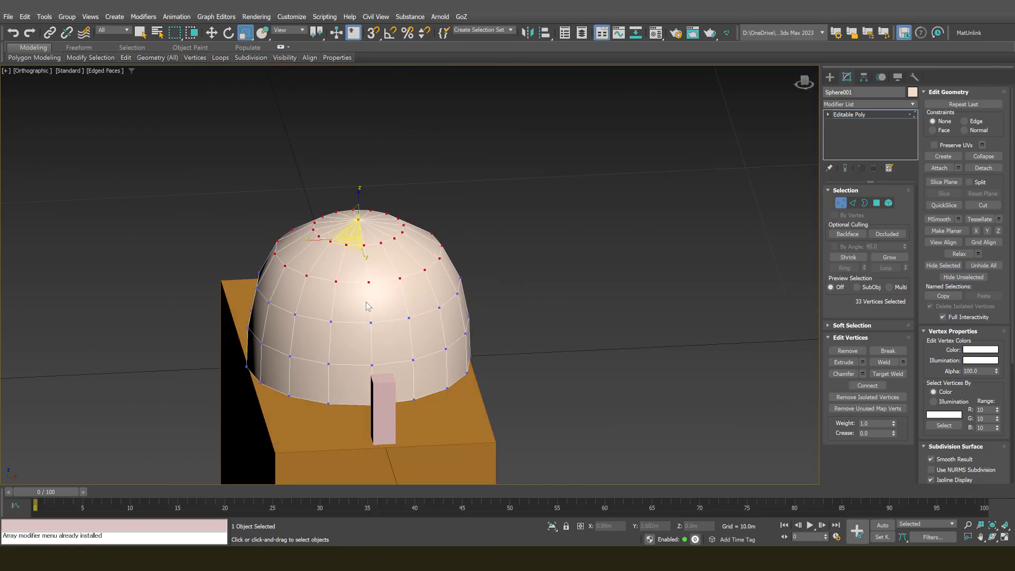
Select the dome's middle vertex row, try scaling it uniformly by eye, and undo that scale
{"action": "middle_click_drag", "start_coordinate": [369, 307], "coordinate": [461, 278], "text": "alt"}
{"action": "key", "text": "2"}
{"action": "left_click", "coordinate": [330, 306]}
{"action": "key", "text": "1"}
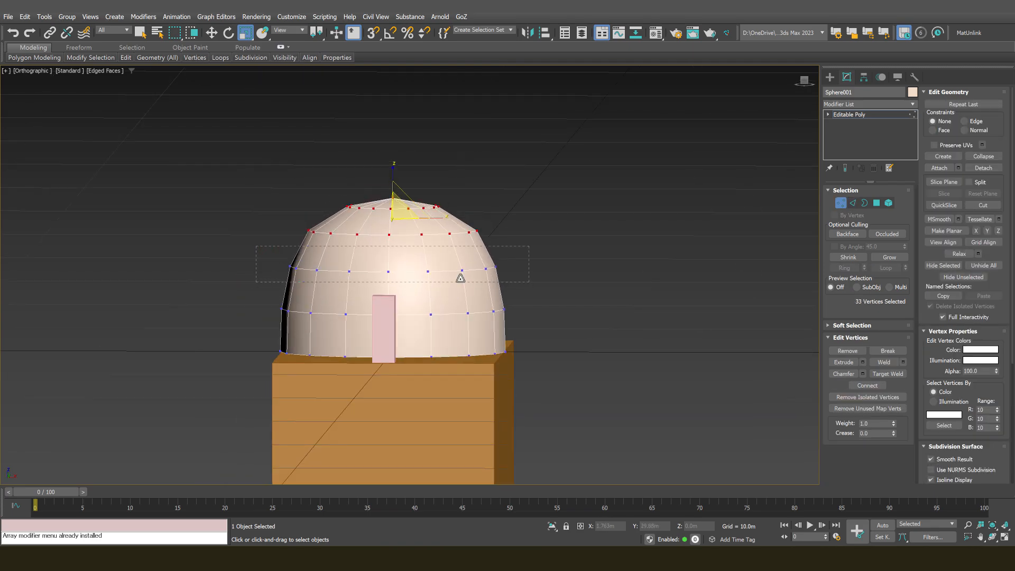
{"action": "left_click_drag", "start_coordinate": [460, 278], "coordinate": [461, 279]}
{"action": "middle_click_drag", "start_coordinate": [460, 279], "coordinate": [397, 274], "text": "alt"}
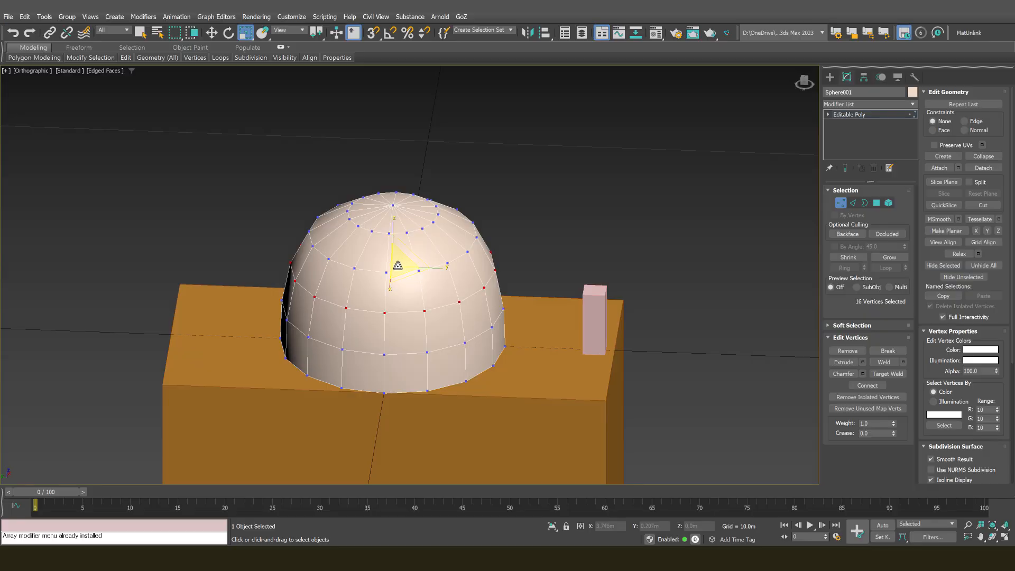
{"action": "left_click_drag", "start_coordinate": [398, 265], "coordinate": [402, 259]}
{"action": "key", "text": "ctrl+z"}
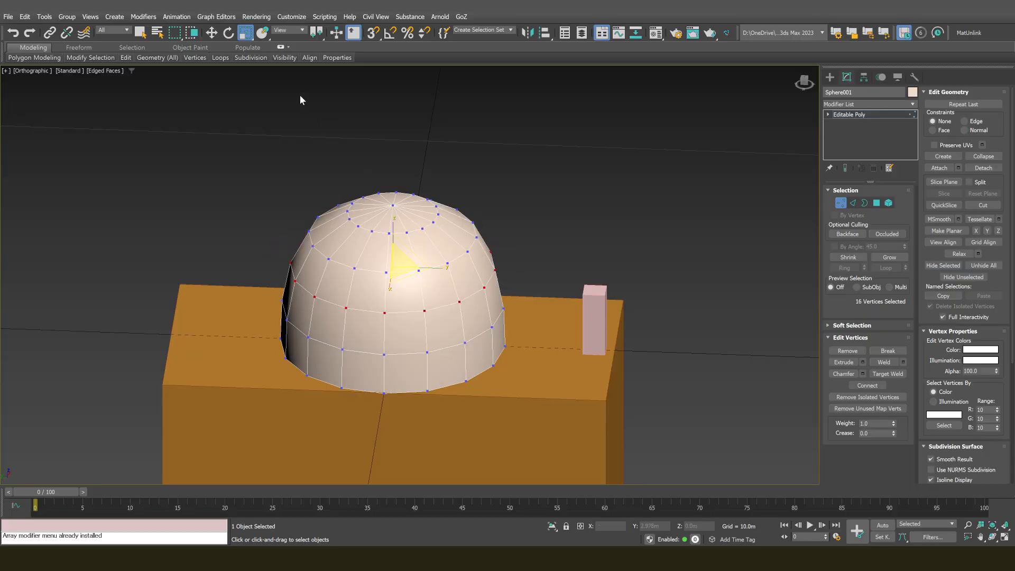
Fine-tune the size of the dome's middle vertex row and the row above it with the Scale Transform Type-In offset
{"action": "right_click", "coordinate": [245, 34]}
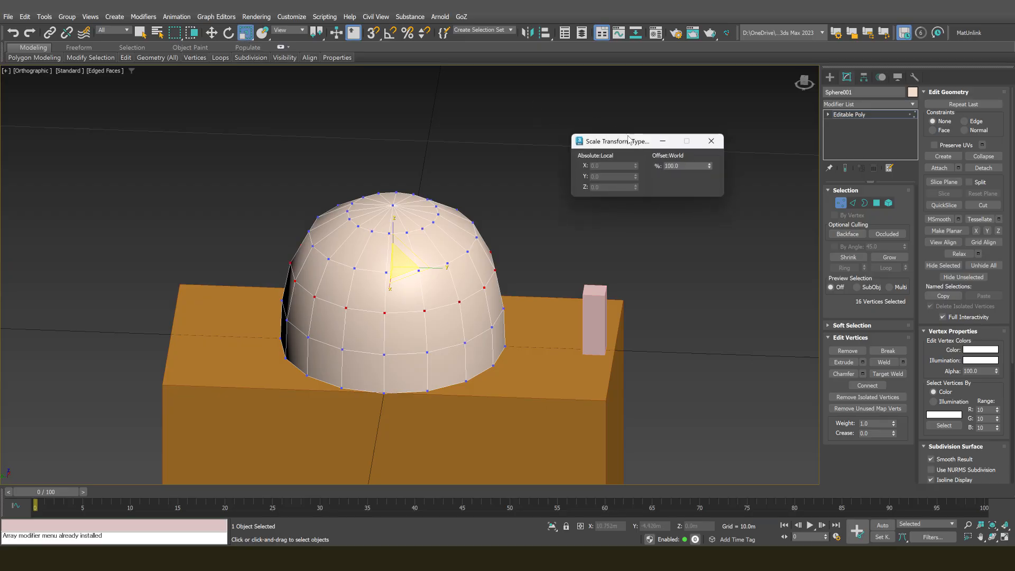
{"action": "left_click_drag", "start_coordinate": [629, 140], "coordinate": [417, 121]}
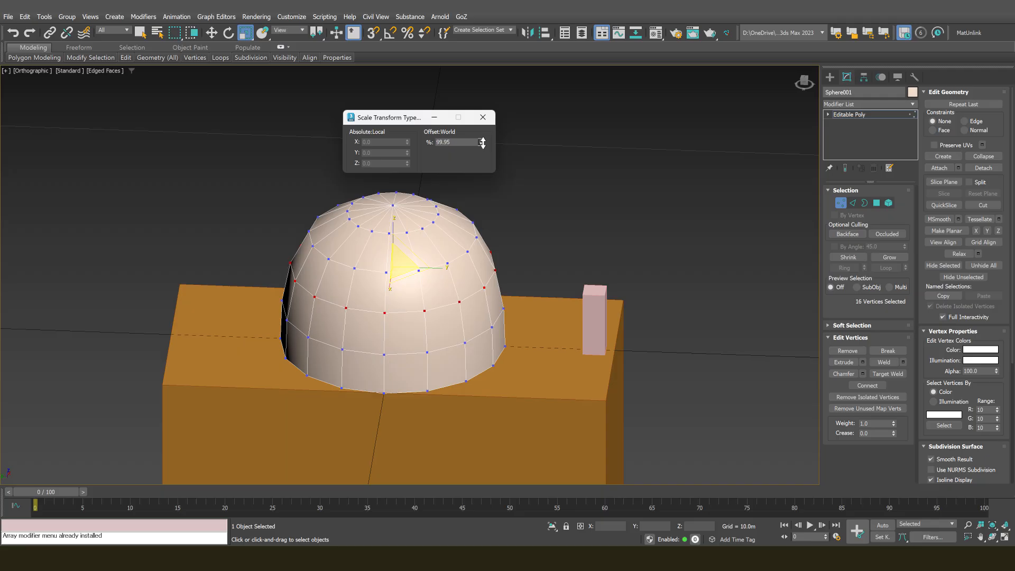
{"action": "left_click_drag", "start_coordinate": [482, 143], "coordinate": [480, 112]}
{"action": "middle_click_drag", "start_coordinate": [466, 191], "coordinate": [418, 237], "text": "alt"}
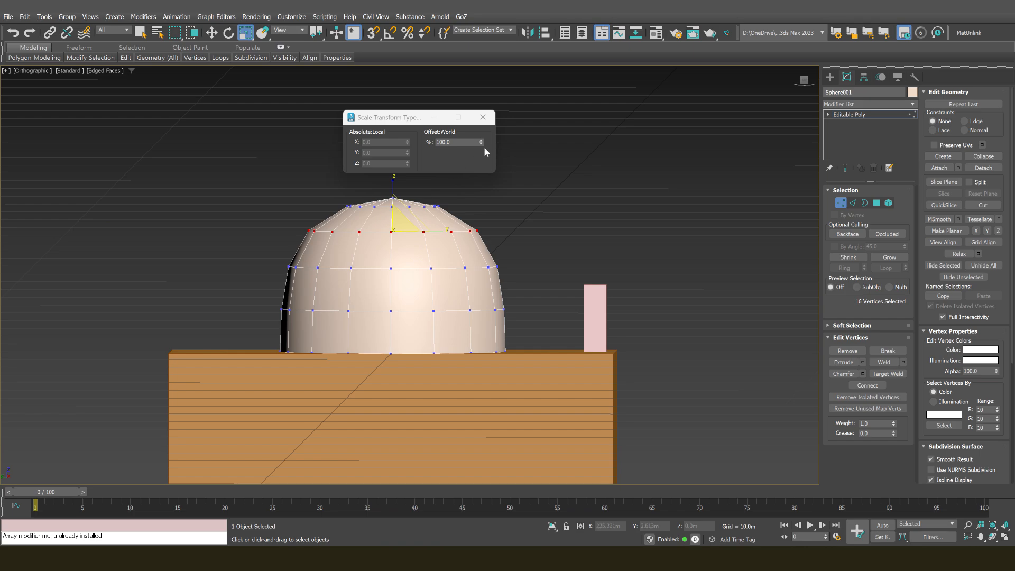
{"action": "left_click_drag", "start_coordinate": [482, 140], "coordinate": [482, 177]}
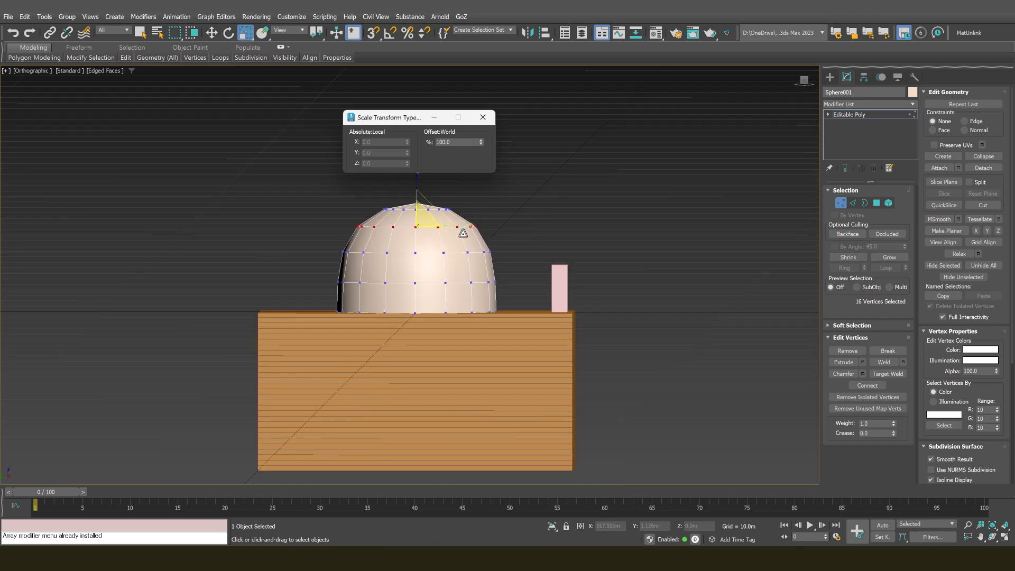
Select a whole horizontal edge loop on the dome and adjust its size slightly with the scale offset
{"action": "middle_click_drag", "start_coordinate": [465, 248], "coordinate": [429, 258], "text": "alt"}
{"action": "scroll", "coordinate": [433, 273], "scroll_direction": "up", "scroll_amount": 2}
{"action": "key", "text": "2"}
{"action": "double_click", "coordinate": [437, 263]}
{"action": "scroll", "coordinate": [429, 258], "scroll_direction": "up", "scroll_amount": 2}
{"action": "left_click_drag", "start_coordinate": [481, 139], "coordinate": [480, 127]}
Close the Scale Transform Type-In, return the dome to object level and activate the Move tool
{"action": "scroll", "coordinate": [435, 240], "scroll_direction": "down", "scroll_amount": 3}
{"action": "middle_click_drag", "start_coordinate": [435, 240], "coordinate": [592, 249], "text": "alt"}
{"action": "left_click", "coordinate": [482, 116]}
{"action": "scroll", "coordinate": [461, 229], "scroll_direction": "down", "scroll_amount": 2}
{"action": "left_click", "coordinate": [853, 204]}
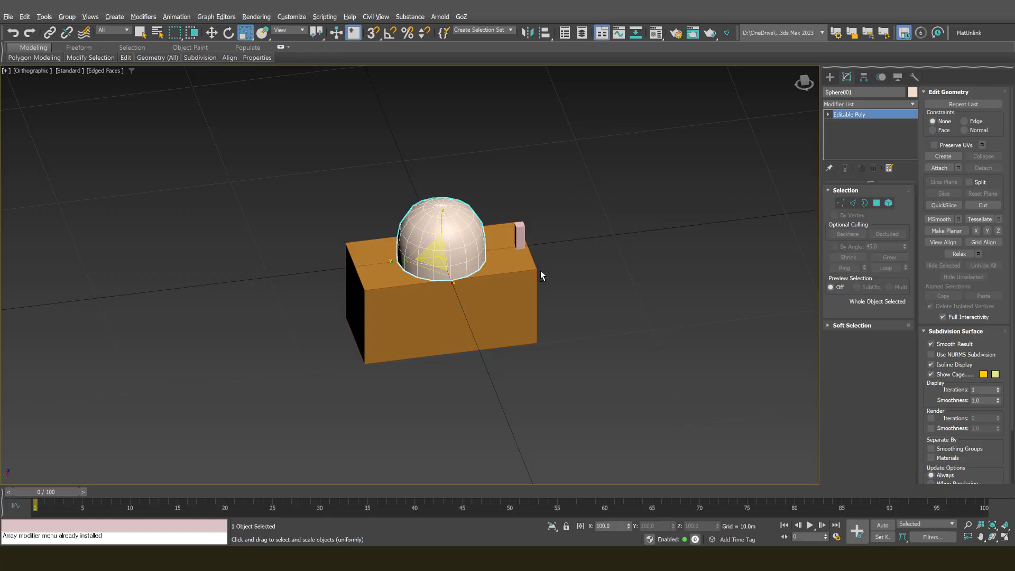
{"action": "middle_click_drag", "start_coordinate": [541, 271], "coordinate": [339, 269], "text": "alt"}
{"action": "key", "text": "w"}
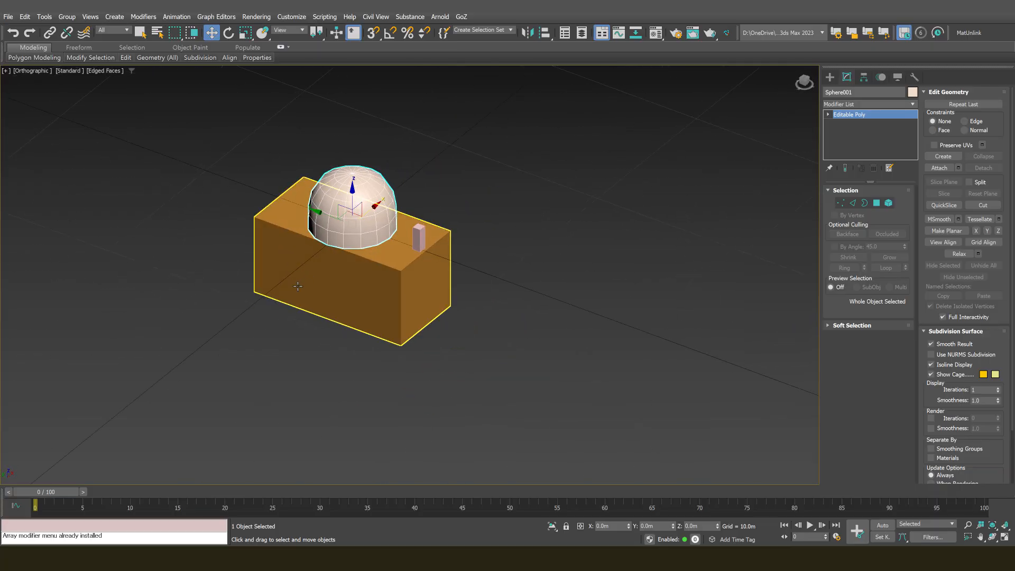
{"action": "middle_click_drag", "start_coordinate": [387, 262], "coordinate": [343, 259], "text": "alt"}
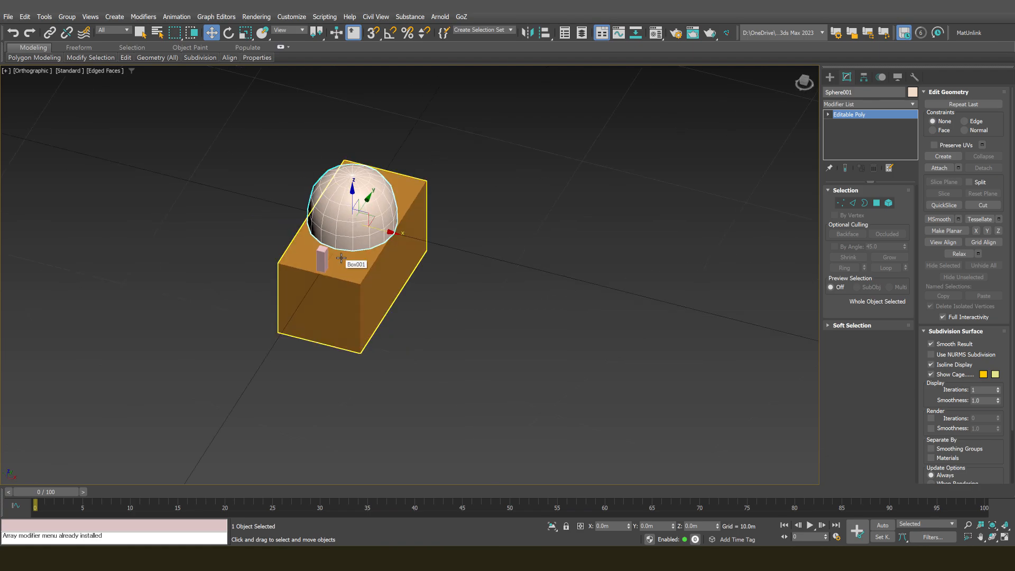
{"action": "middle_click_drag", "start_coordinate": [340, 257], "coordinate": [408, 249], "text": "alt"}
In the top view, create a cylinder beside the base box, about 0.54 m in radius and about 3.85 m high
{"action": "key", "text": "t"}
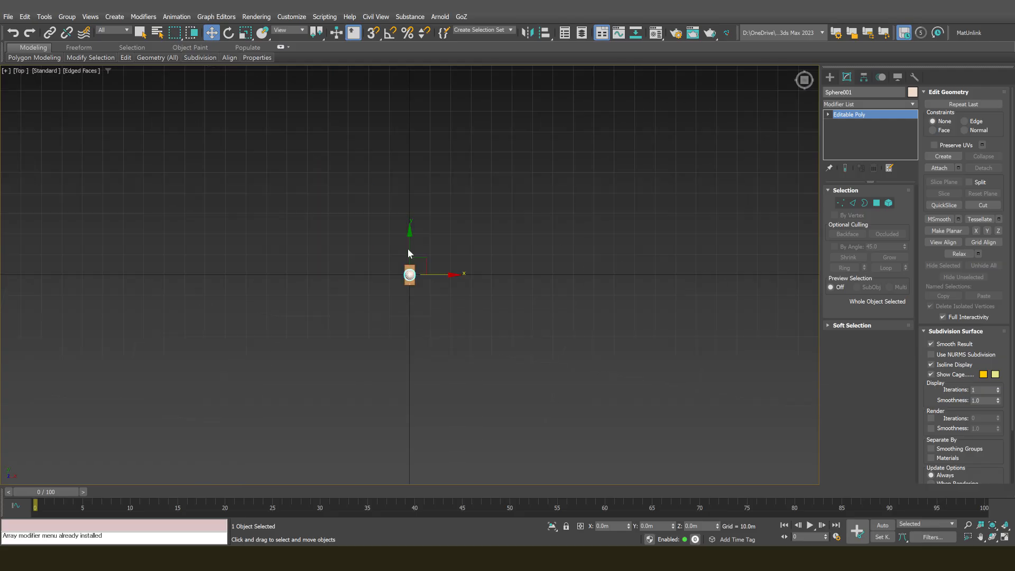
{"action": "key", "text": "z"}
{"action": "scroll", "coordinate": [494, 276], "scroll_direction": "down", "scroll_amount": 4}
{"action": "middle_click_drag", "start_coordinate": [537, 280], "coordinate": [361, 274]}
{"action": "scroll", "coordinate": [304, 238], "scroll_direction": "up", "scroll_amount": 2}
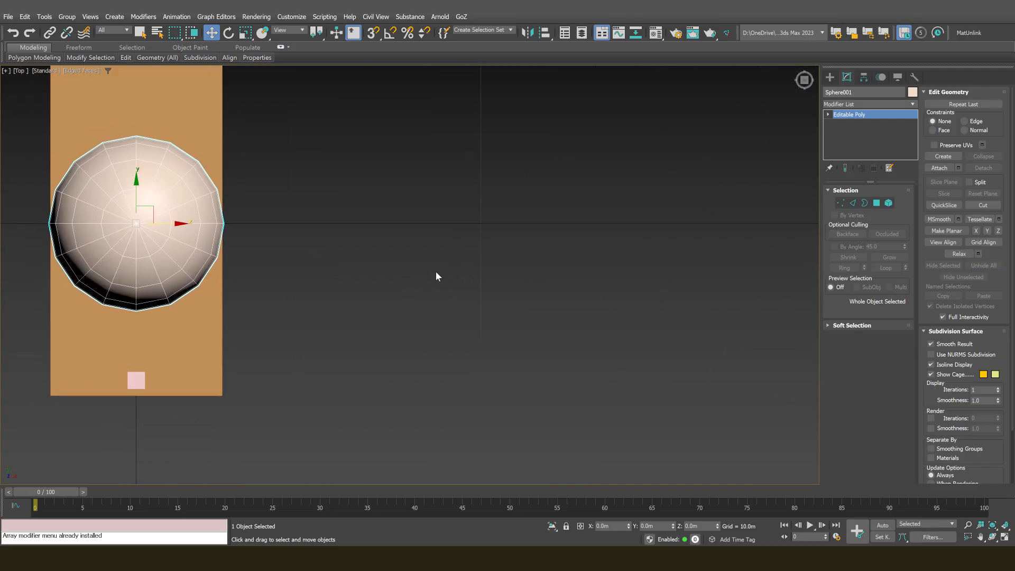
{"action": "left_click", "coordinate": [832, 75]}
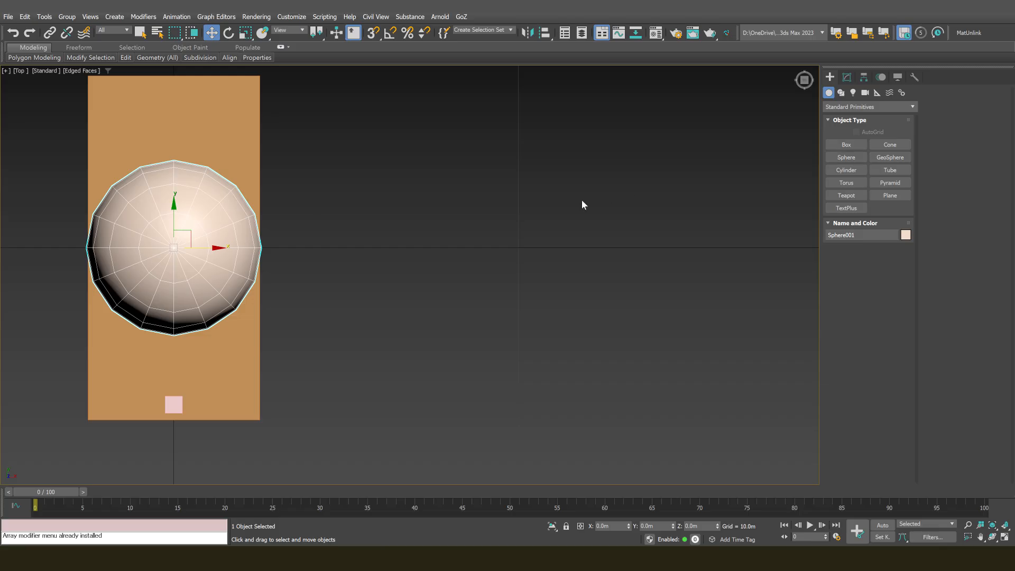
{"action": "middle_click_drag", "start_coordinate": [467, 210], "coordinate": [480, 203]}
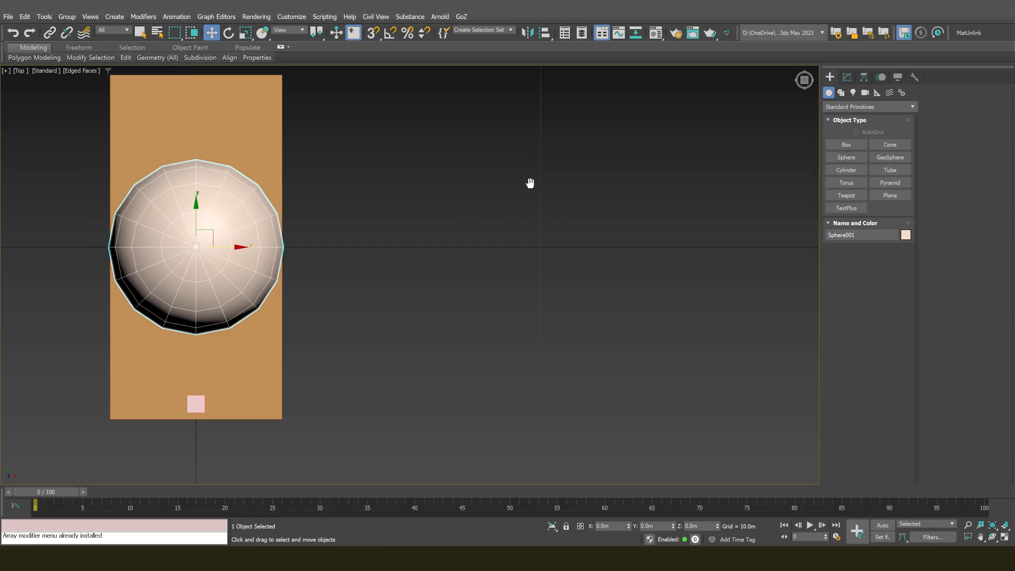
{"action": "middle_click_drag", "start_coordinate": [530, 181], "coordinate": [588, 163]}
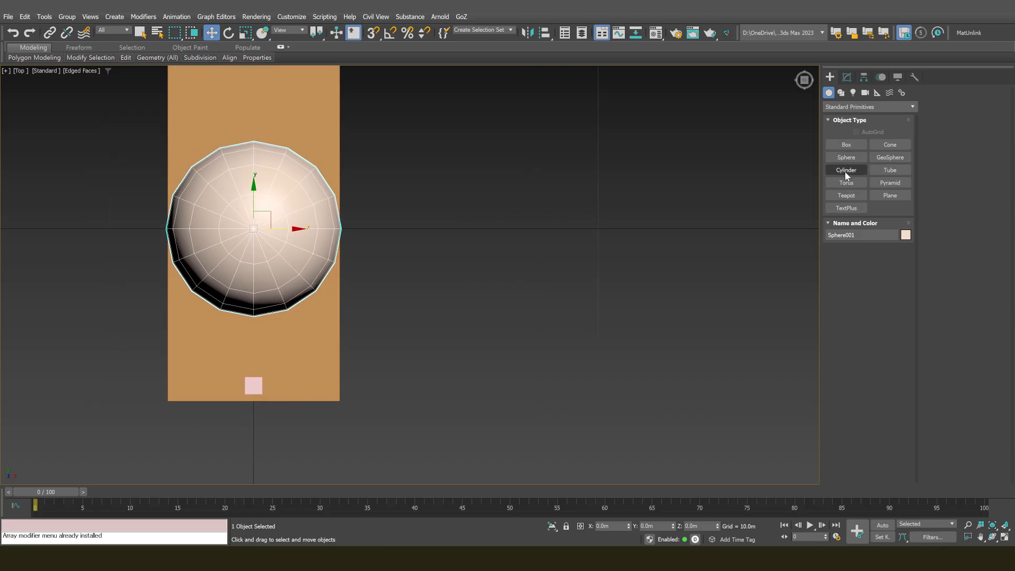
{"action": "left_click", "coordinate": [845, 170]}
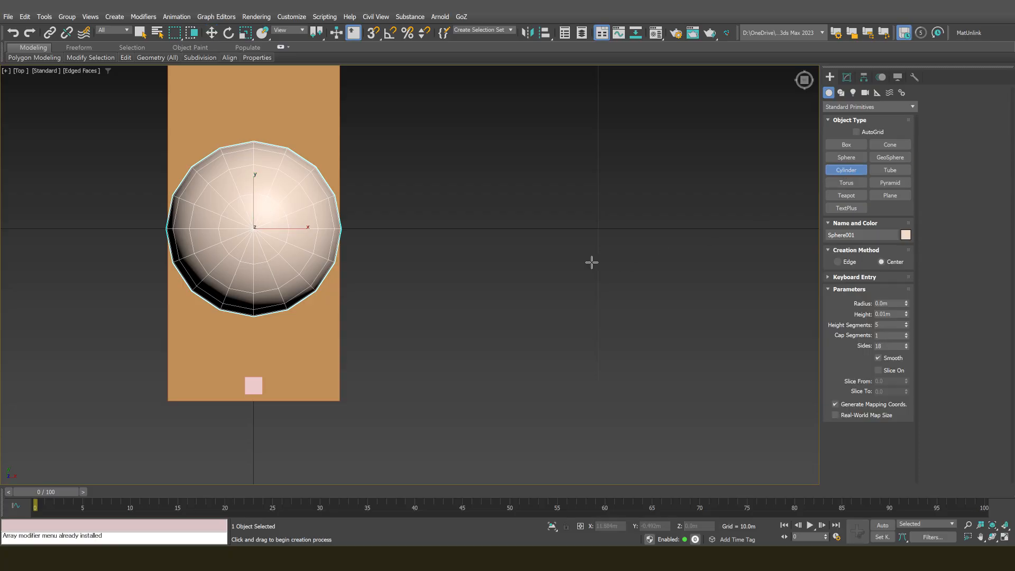
{"action": "left_click_drag", "start_coordinate": [443, 231], "coordinate": [450, 249]}
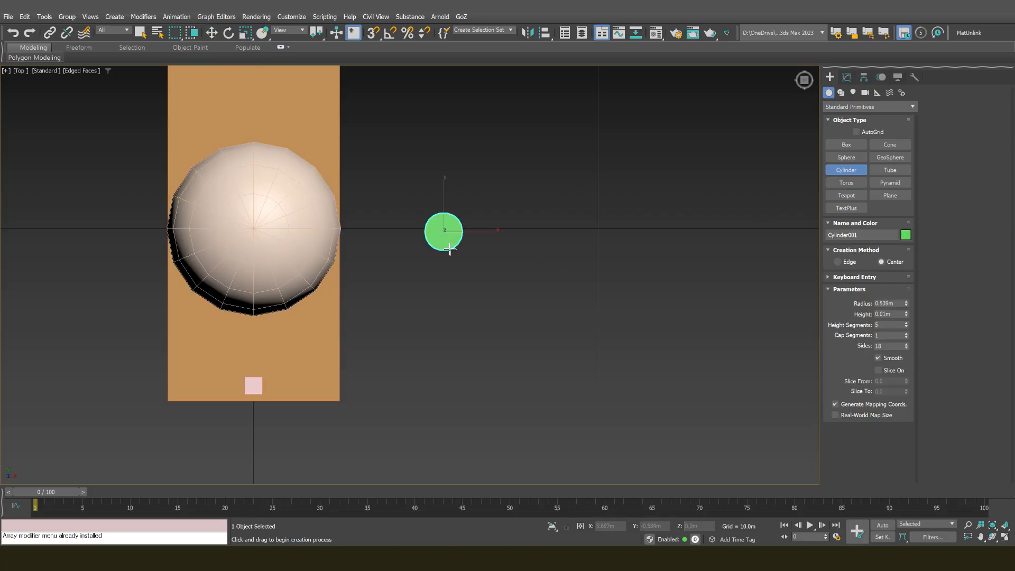
{"action": "scroll", "coordinate": [434, 153], "scroll_direction": "down", "scroll_amount": 5}
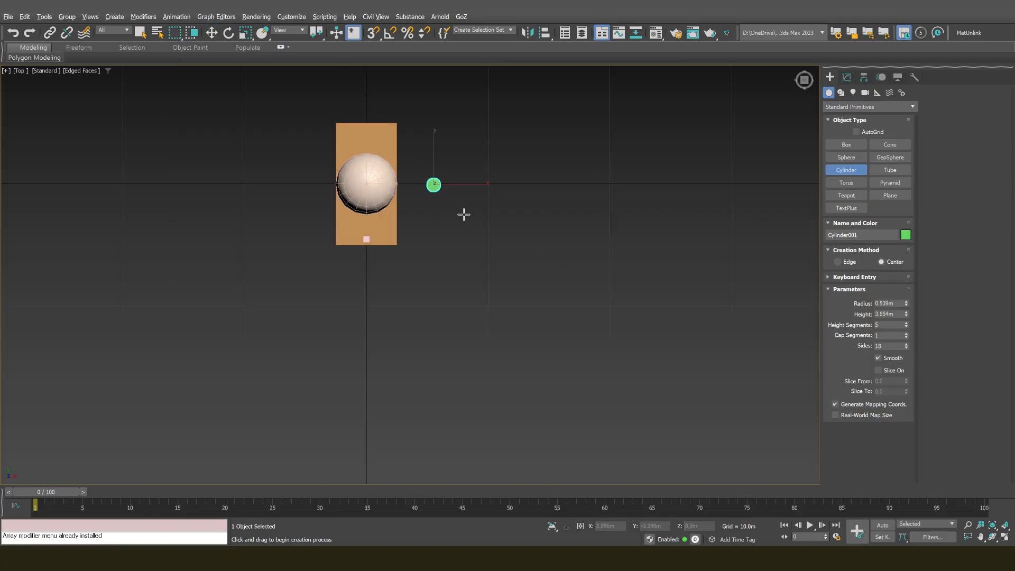
Reduce the cylinder to a single height segment and fewer sides, and finish creation with the Move tool
{"action": "middle_click_drag", "start_coordinate": [462, 213], "coordinate": [460, 193], "text": "alt"}
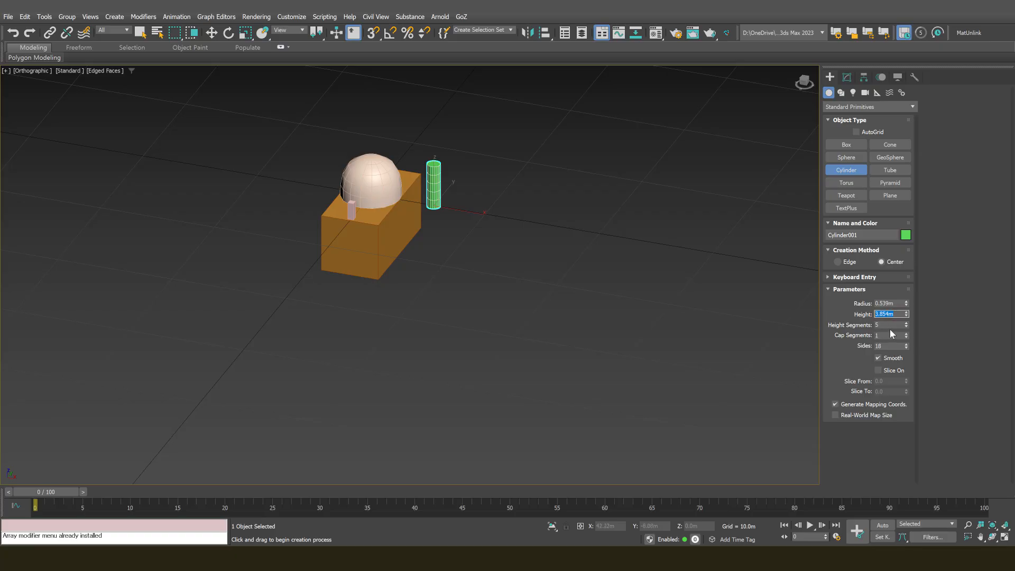
{"action": "key", "text": "Tab"}
{"action": "left_click_drag", "start_coordinate": [895, 346], "coordinate": [877, 347]}
{"action": "middle_click_drag", "start_coordinate": [580, 238], "coordinate": [474, 192], "text": "alt"}
{"action": "scroll", "coordinate": [476, 222], "scroll_direction": "up", "scroll_amount": 10}
{"action": "scroll", "coordinate": [454, 203], "scroll_direction": "down", "scroll_amount": 10}
{"action": "key", "text": "w"}
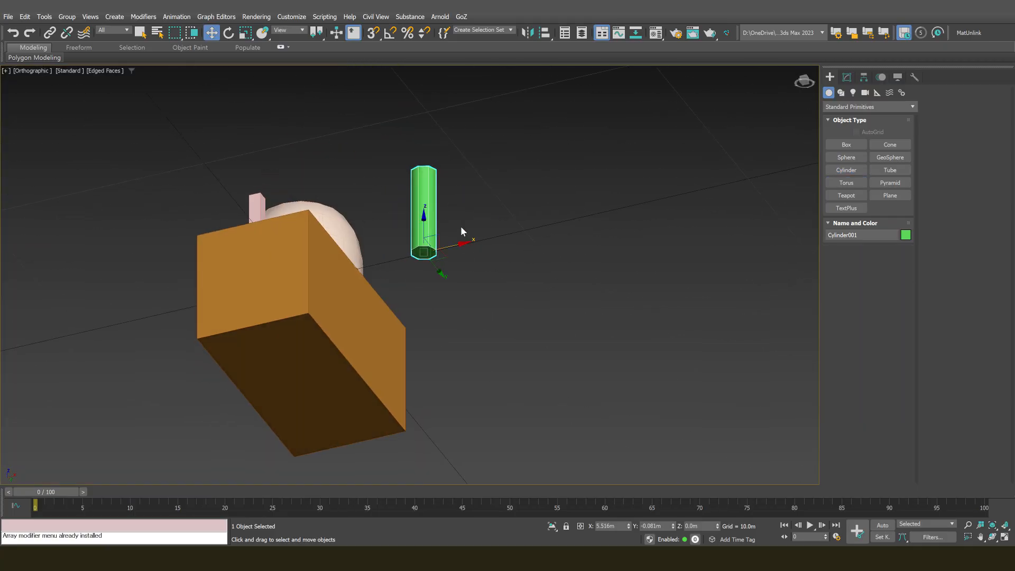
Convert the green cylinder to an Editable Poly
{"action": "mouse_move", "coordinate": [461, 227]}
{"action": "middle_mouse_down", "text": "alt"}
{"action": "mouse_move", "coordinate": [460, 245]}
{"action": "mouse_move", "coordinate": [464, 214]}
{"action": "middle_mouse_up", "text": "alt"}
{"action": "right_click", "coordinate": [465, 214]}
{"action": "mouse_move", "coordinate": [524, 352]}
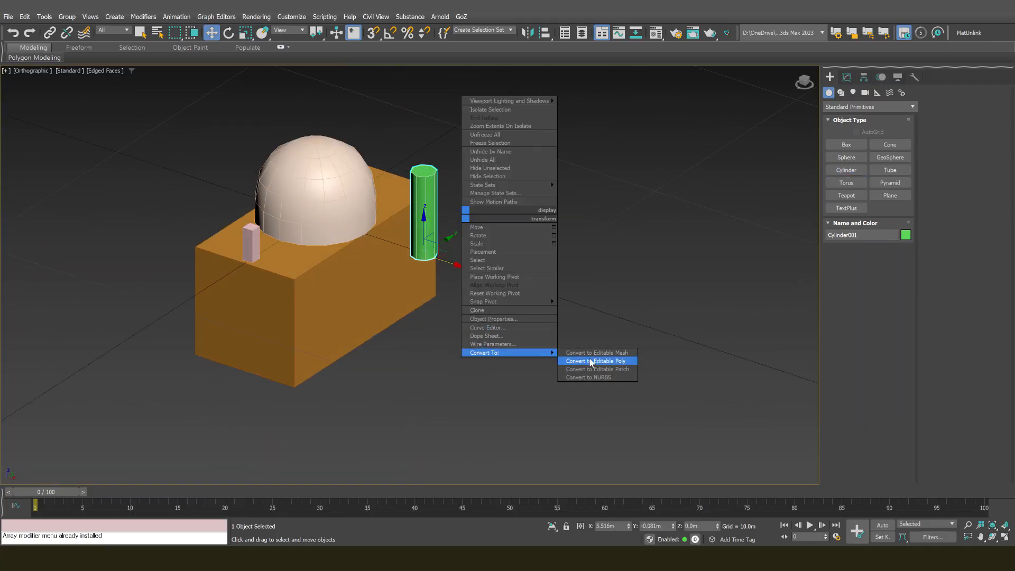
{"action": "left_click", "coordinate": [592, 363]}
Delete the cylinder's bottom and top cap polygons to leave an open tube
{"action": "middle_click_drag", "start_coordinate": [447, 258], "coordinate": [432, 219], "text": "alt"}
{"action": "scroll", "coordinate": [432, 220], "scroll_direction": "up", "scroll_amount": 5}
{"action": "key", "text": "4"}
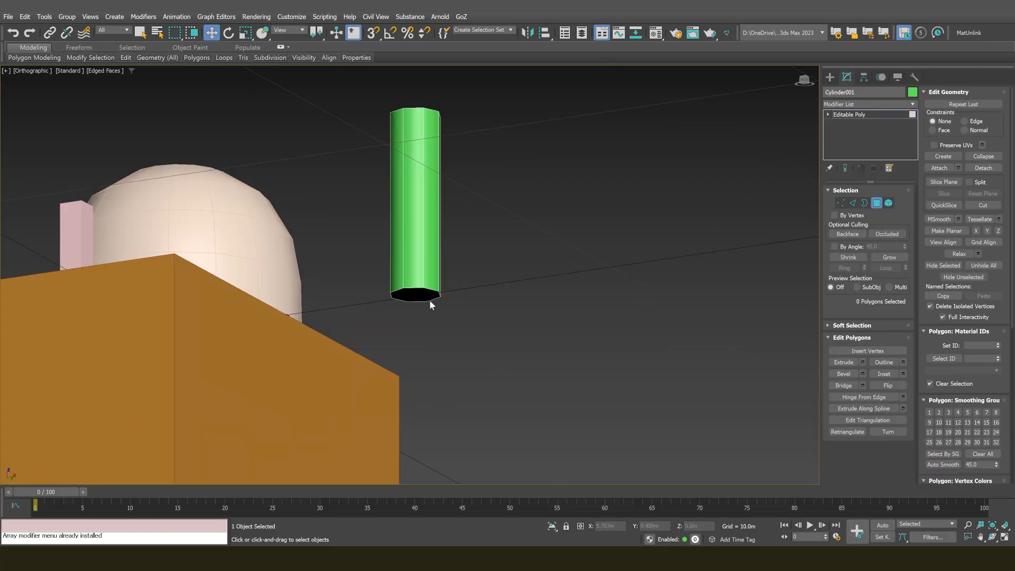
{"action": "left_click", "coordinate": [417, 293]}
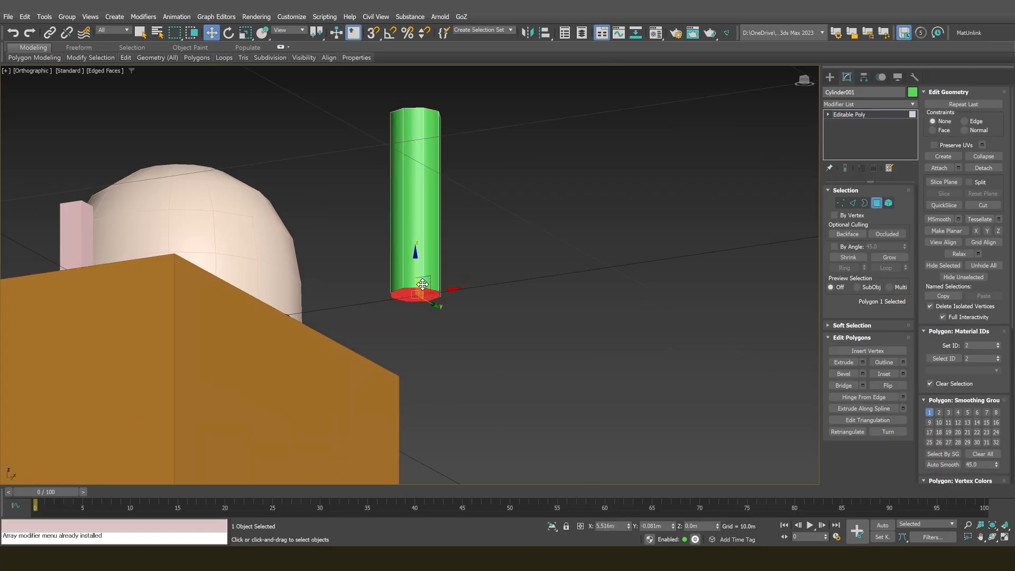
{"action": "left_click", "coordinate": [470, 237]}
{"action": "middle_click_drag", "start_coordinate": [453, 215], "coordinate": [445, 230], "text": "alt"}
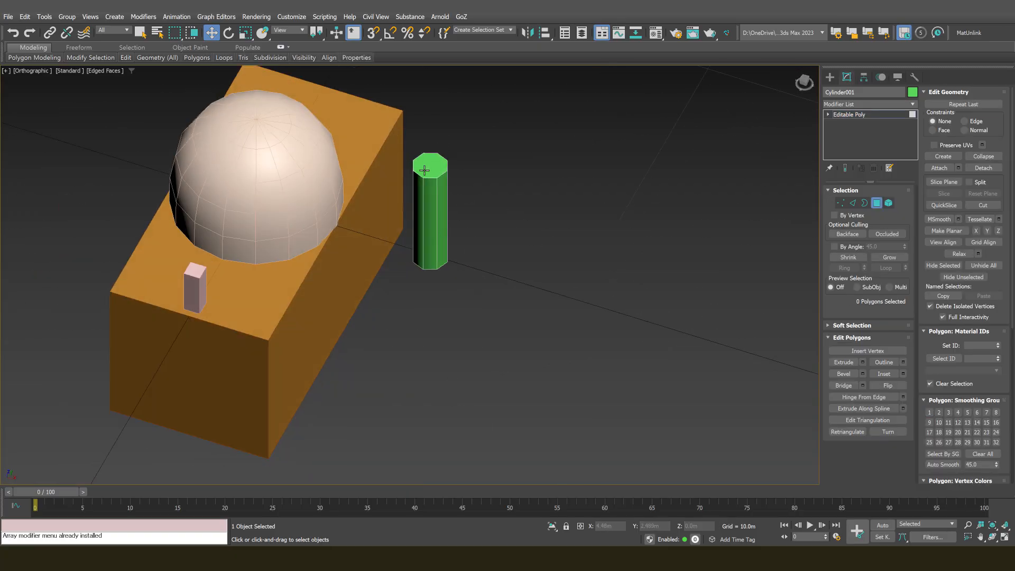
{"action": "left_click", "coordinate": [422, 166]}
{"action": "key", "text": "Delete"}
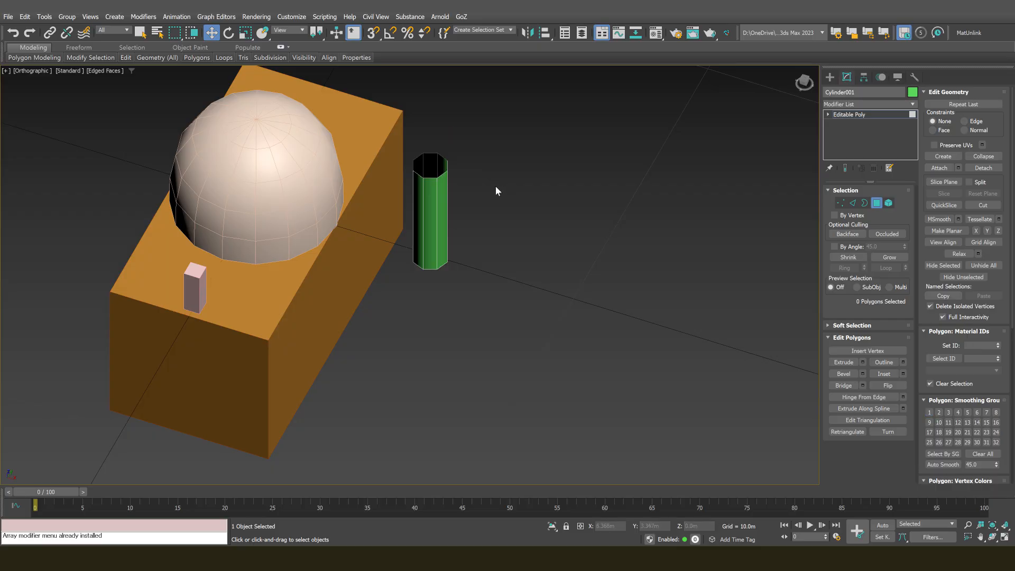
Leave polygon editing on the green cylinder and centre its pivot on the object
{"action": "scroll", "coordinate": [477, 192], "scroll_direction": "down", "scroll_amount": 4}
{"action": "middle_click_drag", "start_coordinate": [476, 197], "coordinate": [429, 177], "text": "alt"}
{"action": "scroll", "coordinate": [462, 187], "scroll_direction": "up", "scroll_amount": 2}
{"action": "scroll", "coordinate": [443, 207], "scroll_direction": "up", "scroll_amount": 4}
{"action": "left_click", "coordinate": [879, 203]}
{"action": "scroll", "coordinate": [568, 215], "scroll_direction": "down", "scroll_amount": 6}
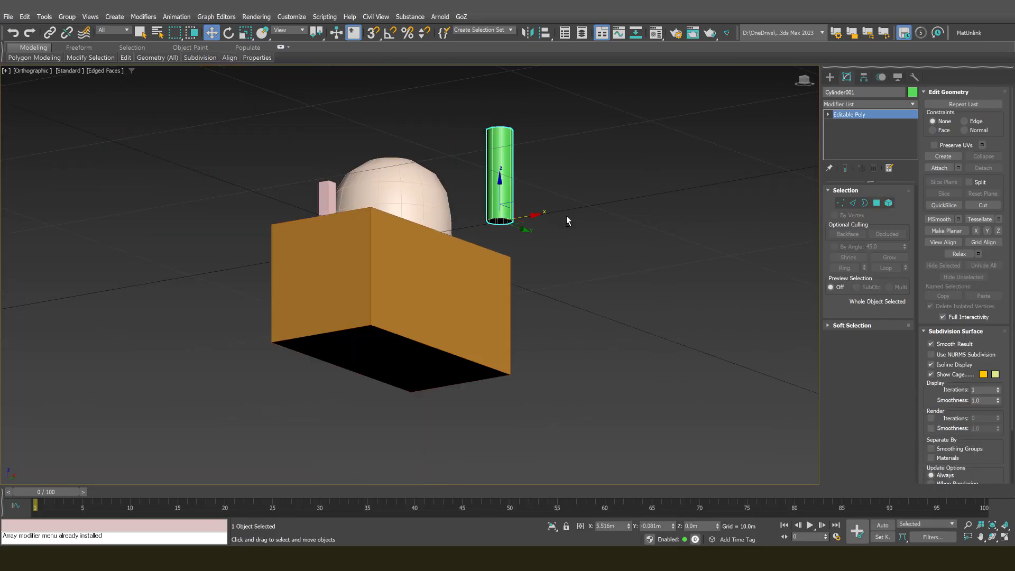
{"action": "mouse_move", "coordinate": [566, 216]}
{"action": "middle_mouse_down", "text": "alt"}
{"action": "mouse_move", "coordinate": [551, 245]}
{"action": "mouse_move", "coordinate": [569, 235]}
{"action": "middle_mouse_up", "text": "alt"}
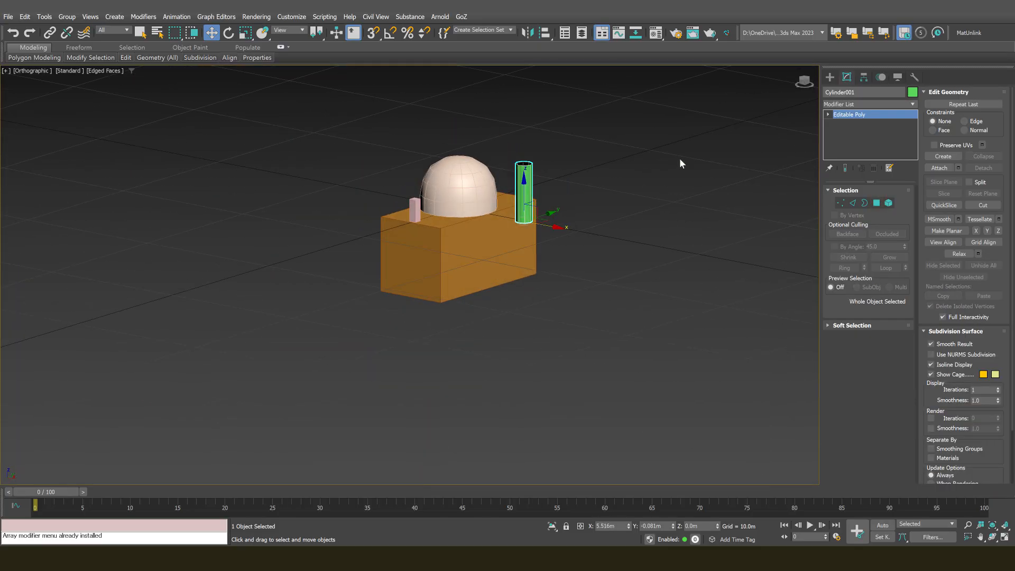
{"action": "left_click", "coordinate": [865, 80]}
{"action": "left_click", "coordinate": [860, 144]}
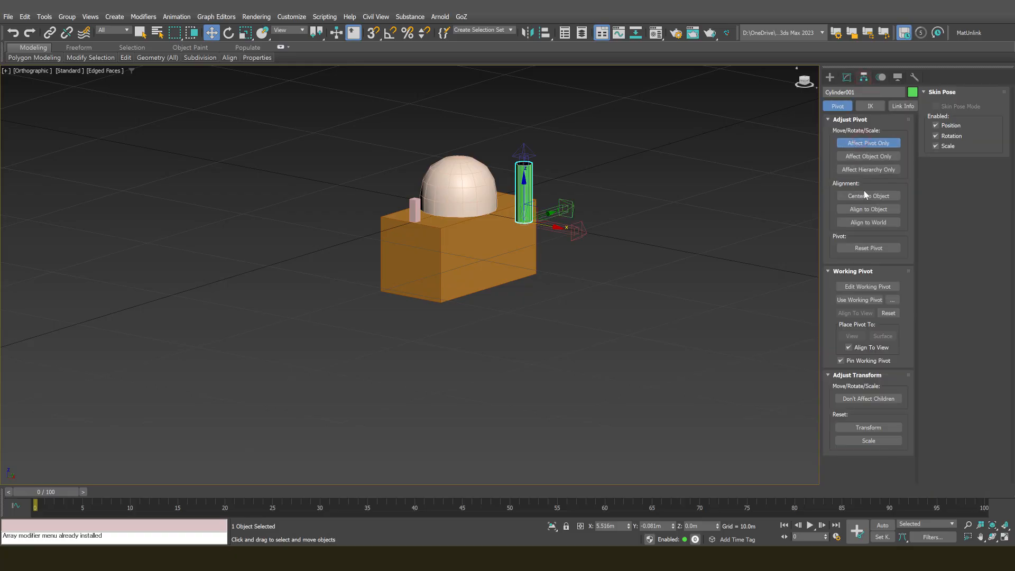
{"action": "left_click", "coordinate": [867, 197]}
{"action": "left_click", "coordinate": [861, 144]}
In the front view, move the cylinder down about 3.86 m so its upper rim is level with the base box's upper face
{"action": "middle_click_drag", "start_coordinate": [556, 146], "coordinate": [488, 168], "text": "alt"}
{"action": "scroll", "coordinate": [554, 175], "scroll_direction": "up", "scroll_amount": 8}
{"action": "scroll", "coordinate": [506, 189], "scroll_direction": "down", "scroll_amount": 4}
{"action": "scroll", "coordinate": [506, 188], "scroll_direction": "up", "scroll_amount": 1}
{"action": "scroll", "coordinate": [497, 149], "scroll_direction": "up", "scroll_amount": 1}
{"action": "scroll", "coordinate": [522, 154], "scroll_direction": "down", "scroll_amount": 3}
{"action": "key", "text": "f"}
{"action": "scroll", "coordinate": [514, 174], "scroll_direction": "down", "scroll_amount": 7}
{"action": "scroll", "coordinate": [488, 168], "scroll_direction": "up", "scroll_amount": 3}
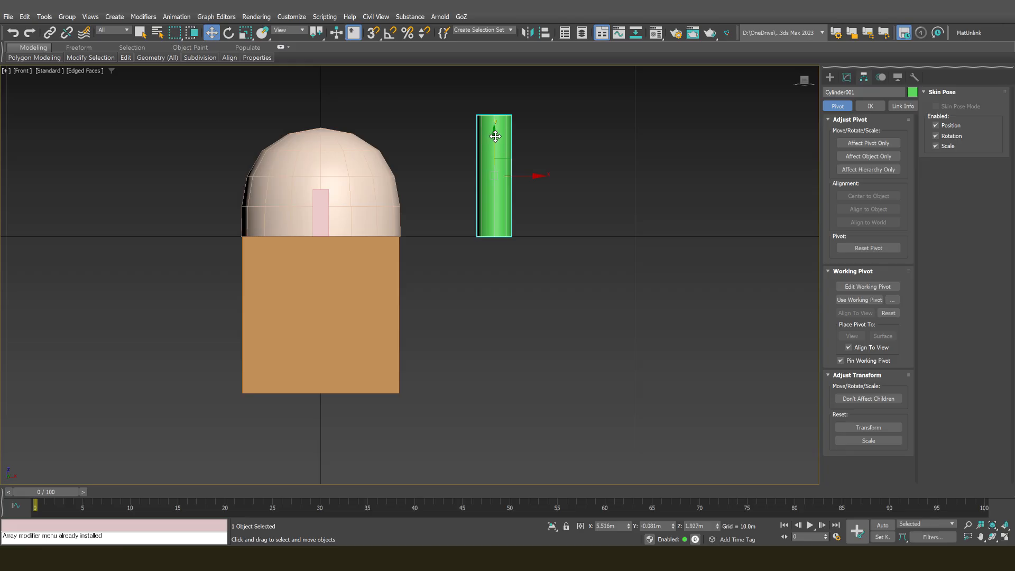
{"action": "left_click_drag", "start_coordinate": [491, 132], "coordinate": [484, 255]}
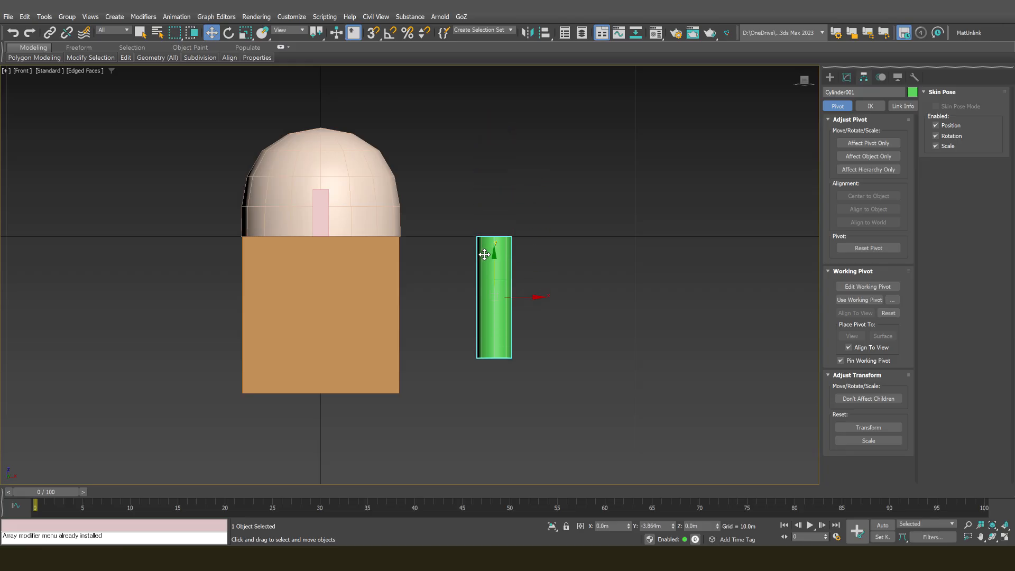
Scale the cylinder's thickness in X and Y to about 130.7%, keeping its height
{"action": "middle_click_drag", "start_coordinate": [485, 255], "coordinate": [478, 290], "text": "alt"}
{"action": "key", "text": "f"}
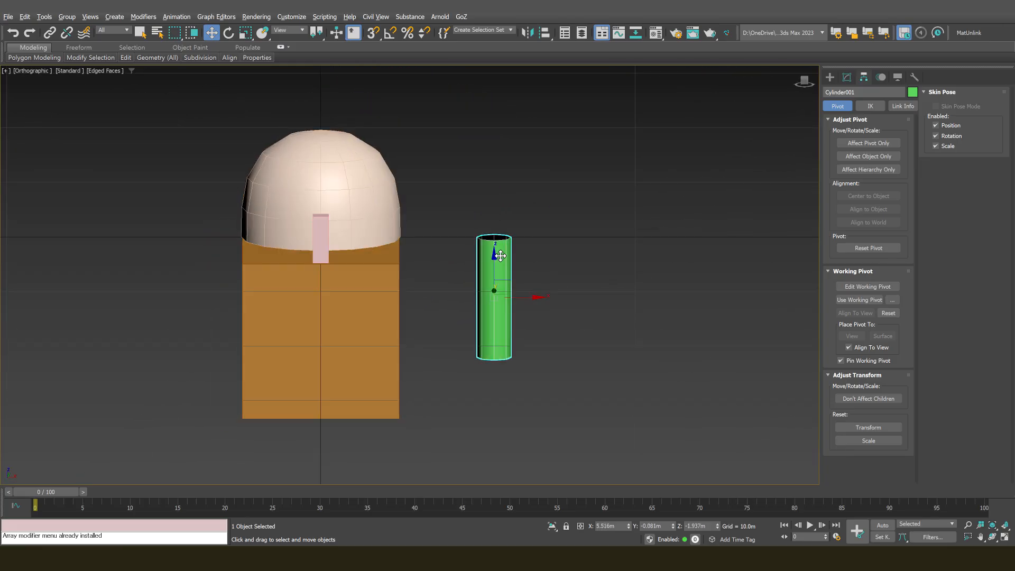
{"action": "key", "text": "z"}
{"action": "scroll", "coordinate": [484, 259], "scroll_direction": "down", "scroll_amount": 5}
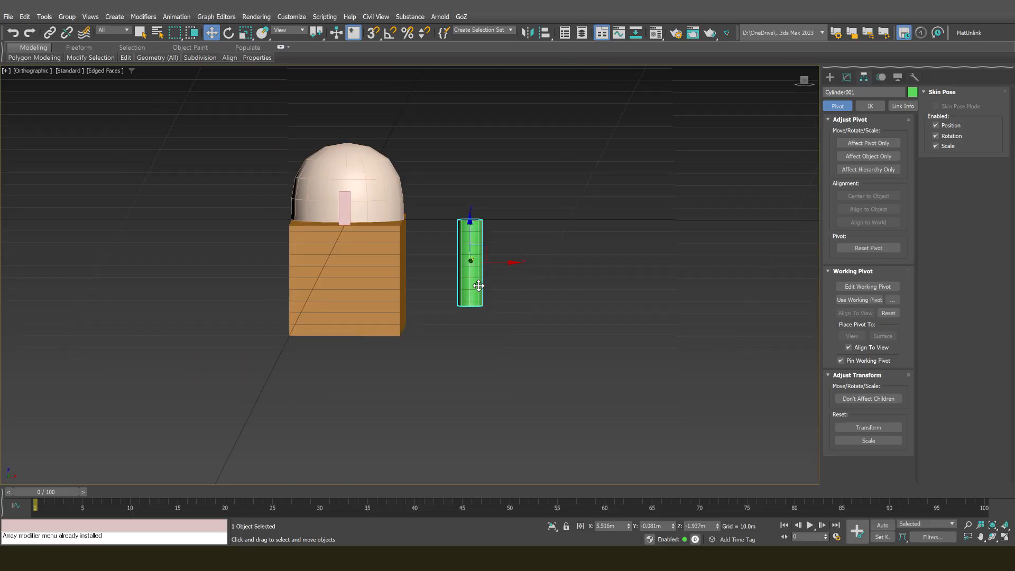
{"action": "scroll", "coordinate": [481, 279], "scroll_direction": "down", "scroll_amount": 10}
{"action": "scroll", "coordinate": [453, 315], "scroll_direction": "up", "scroll_amount": 12}
{"action": "middle_click_drag", "start_coordinate": [452, 316], "coordinate": [453, 254], "text": "alt"}
{"action": "key", "text": "r"}
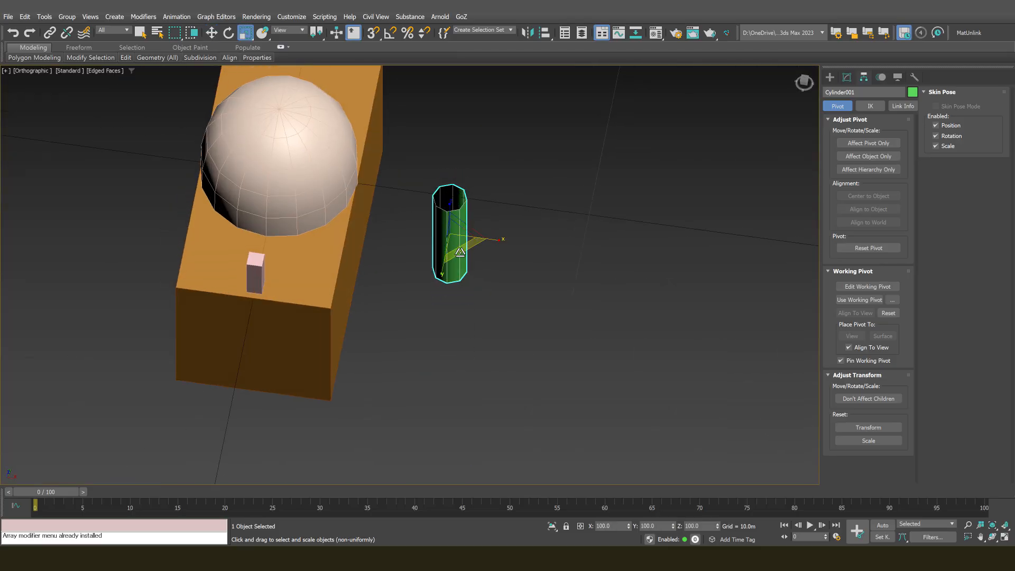
{"action": "left_click_drag", "start_coordinate": [460, 256], "coordinate": [464, 252]}
{"action": "key", "text": "f"}
{"action": "key", "text": "z"}
{"action": "scroll", "coordinate": [454, 234], "scroll_direction": "down", "scroll_amount": 5}
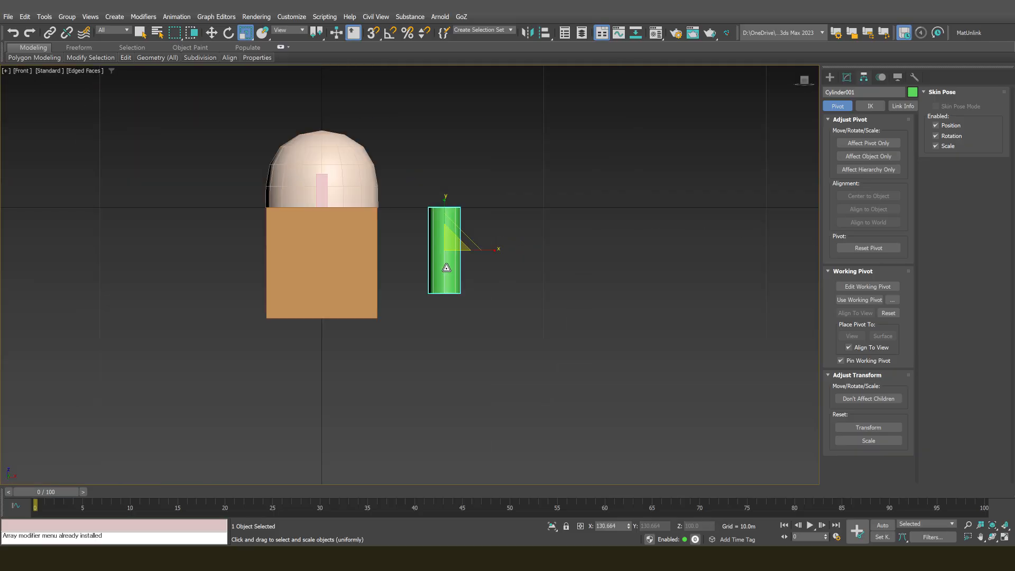
{"action": "middle_click_drag", "start_coordinate": [481, 253], "coordinate": [475, 225]}
Convert the thickened cylinder to an Editable Poly again
{"action": "right_click", "coordinate": [473, 219]}
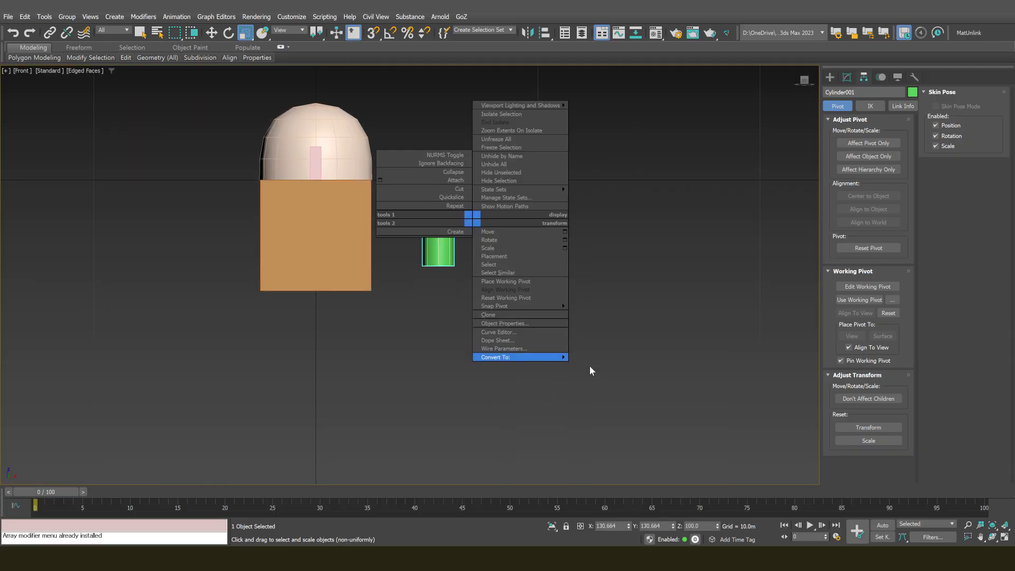
{"action": "mouse_move", "coordinate": [562, 357]}
{"action": "left_click", "coordinate": [619, 367]}
Lengthen the cylinder by moving its bottom ring of vertices down to a Z of about -5.4 m
{"action": "key", "text": "1"}
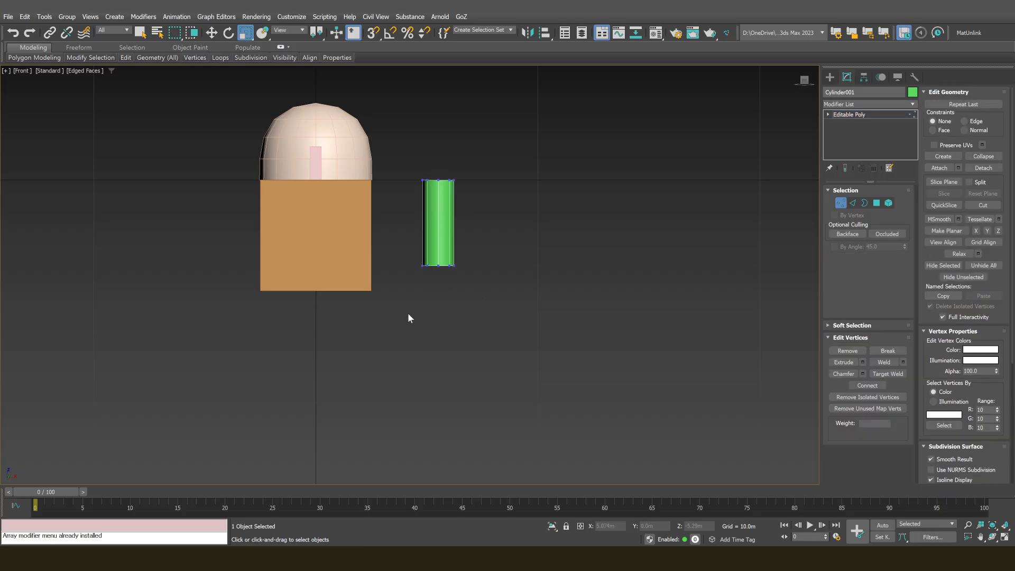
{"action": "left_click_drag", "start_coordinate": [407, 313], "coordinate": [508, 241]}
{"action": "middle_click_drag", "start_coordinate": [449, 255], "coordinate": [443, 236]}
{"action": "key", "text": "w"}
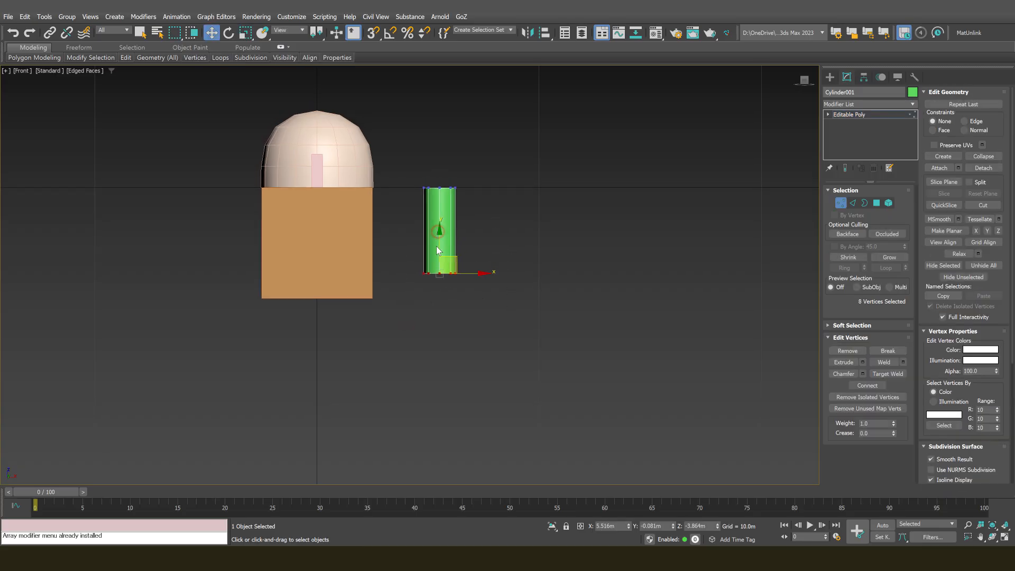
{"action": "left_click_drag", "start_coordinate": [439, 232], "coordinate": [439, 266]}
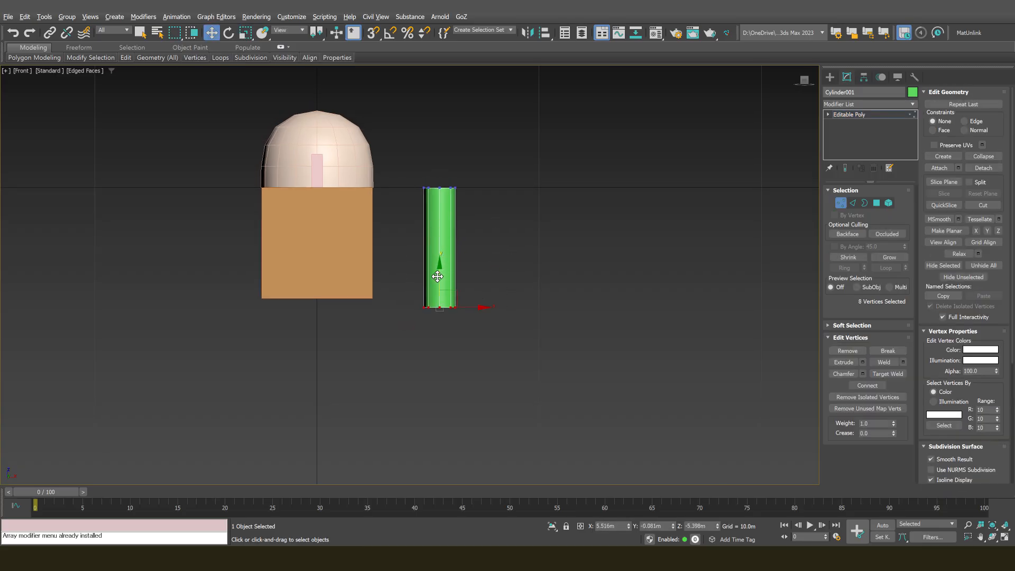
Collapse the bottom ring of vertices into a single point to form a spike
{"action": "middle_click_drag", "start_coordinate": [438, 268], "coordinate": [445, 284], "text": "alt"}
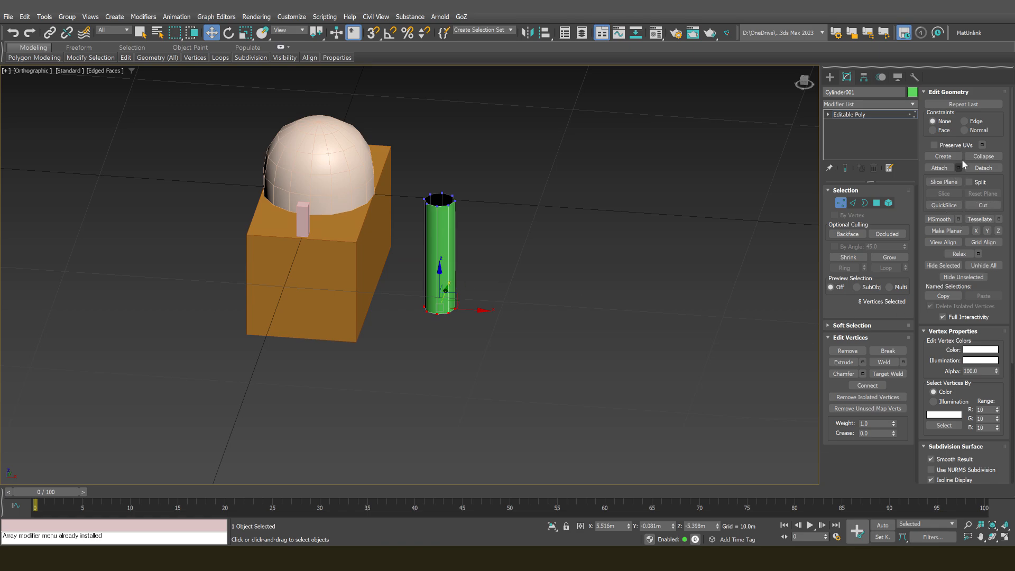
{"action": "left_click", "coordinate": [984, 158]}
{"action": "key", "text": "f"}
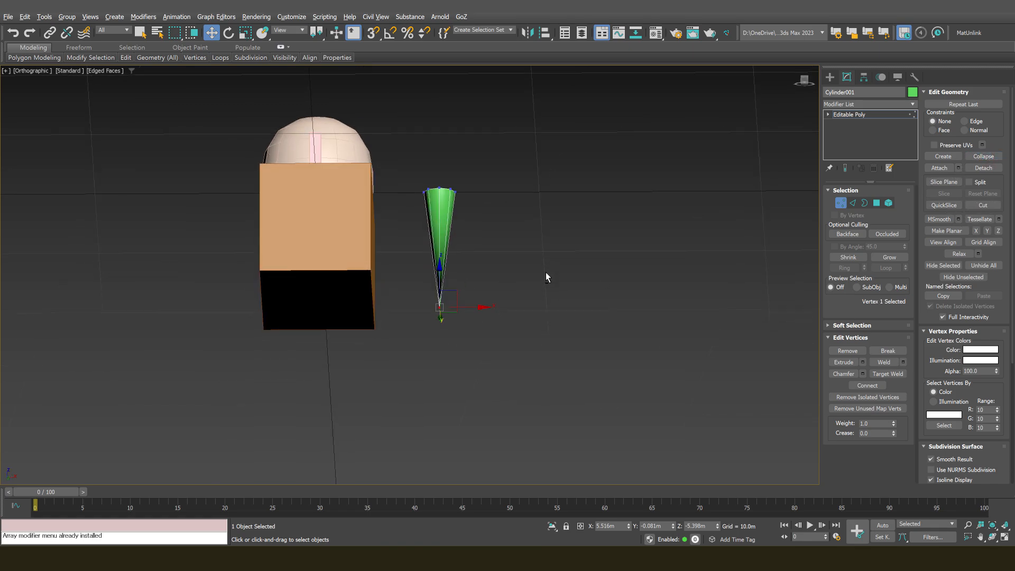
{"action": "scroll", "coordinate": [545, 272], "scroll_direction": "down", "scroll_amount": 10}
{"action": "scroll", "coordinate": [469, 281], "scroll_direction": "up", "scroll_amount": 10}
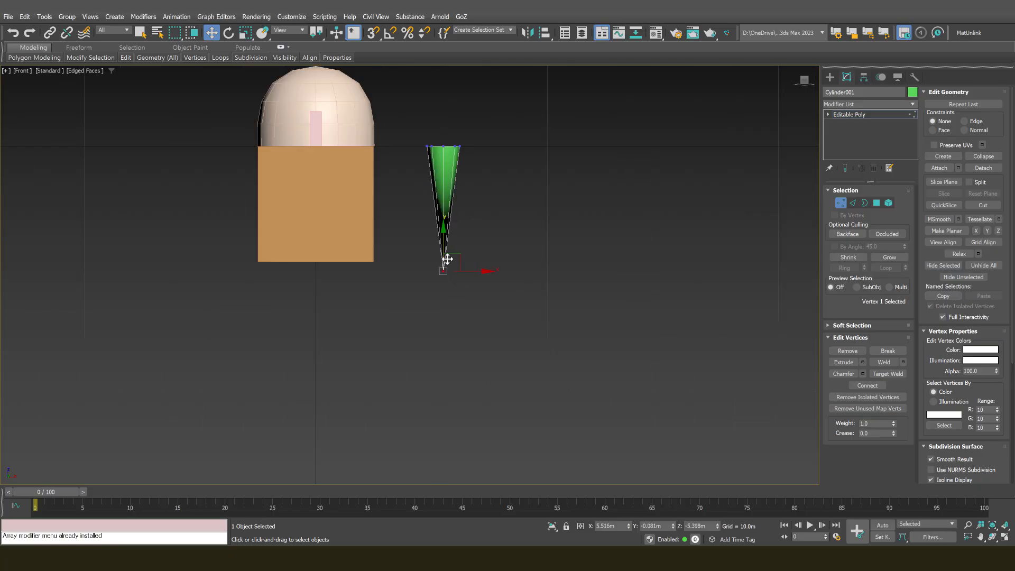
{"action": "scroll", "coordinate": [441, 276], "scroll_direction": "down", "scroll_amount": 4}
Select all the spike's lengthwise edges and connect them with one horizontal edge loop at mid-height
{"action": "key", "text": "2"}
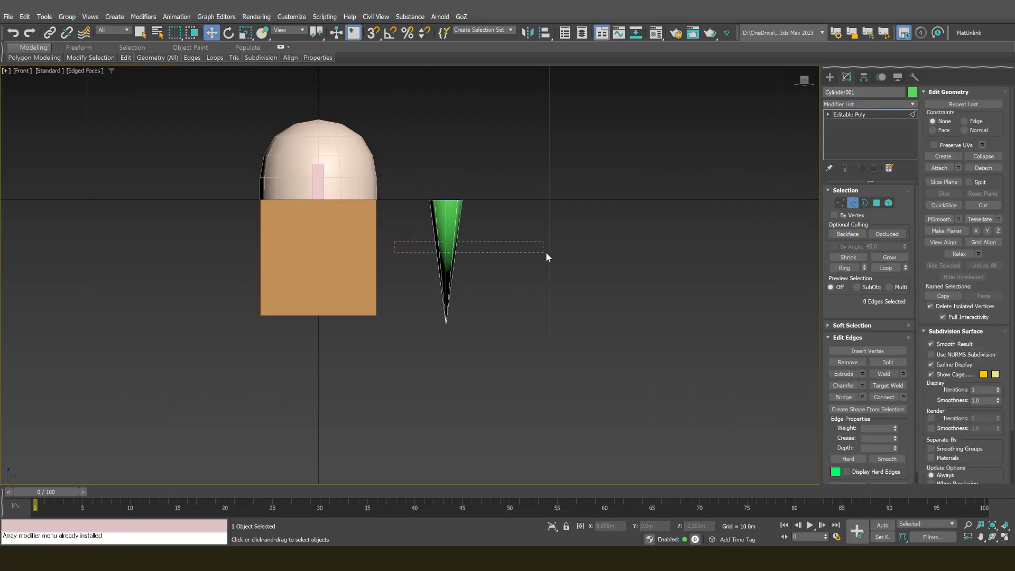
{"action": "left_click_drag", "start_coordinate": [546, 252], "coordinate": [547, 253]}
{"action": "scroll", "coordinate": [453, 263], "scroll_direction": "up", "scroll_amount": 3}
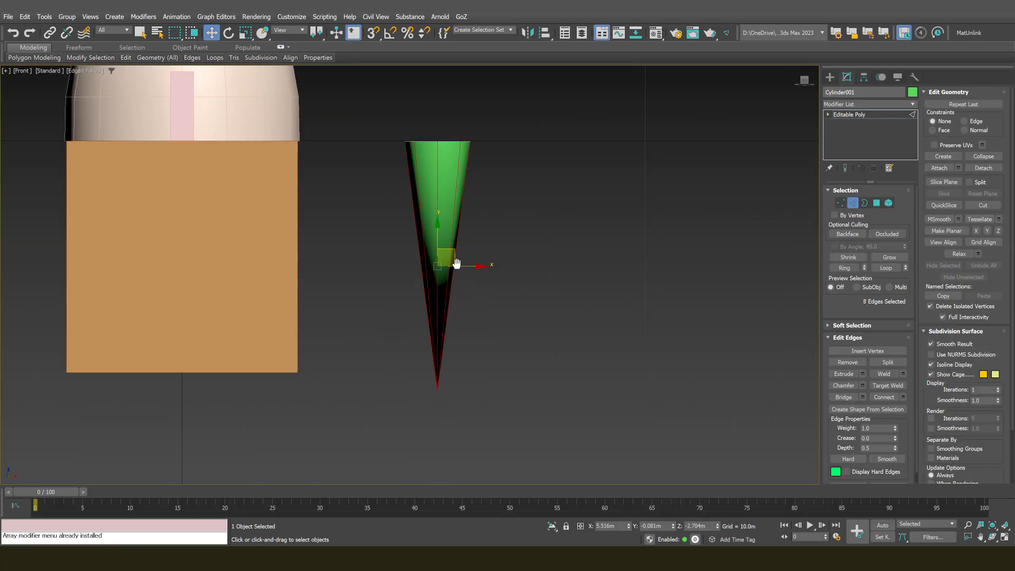
{"action": "middle_click_drag", "start_coordinate": [456, 263], "coordinate": [459, 268]}
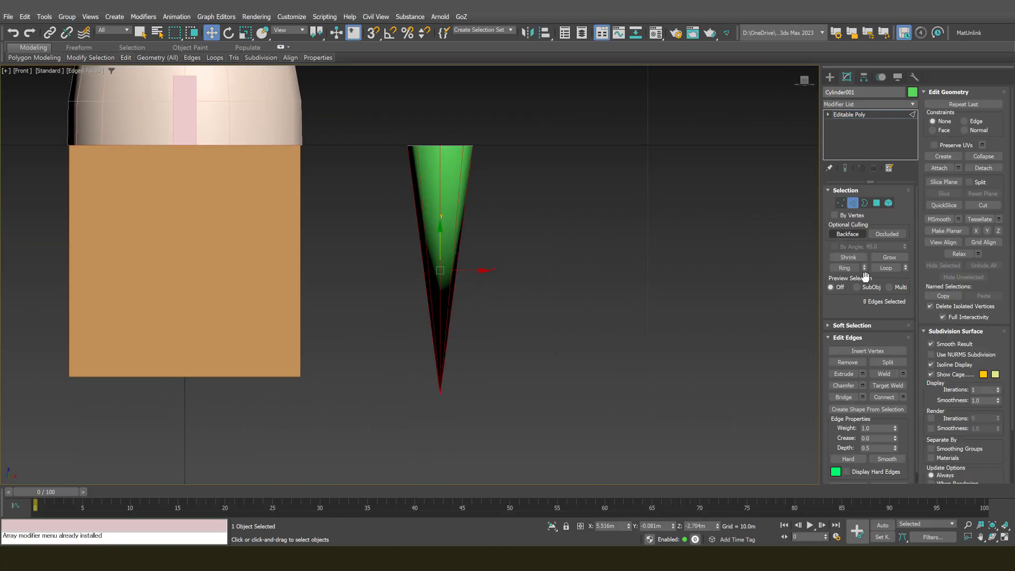
{"action": "left_click", "coordinate": [881, 396]}
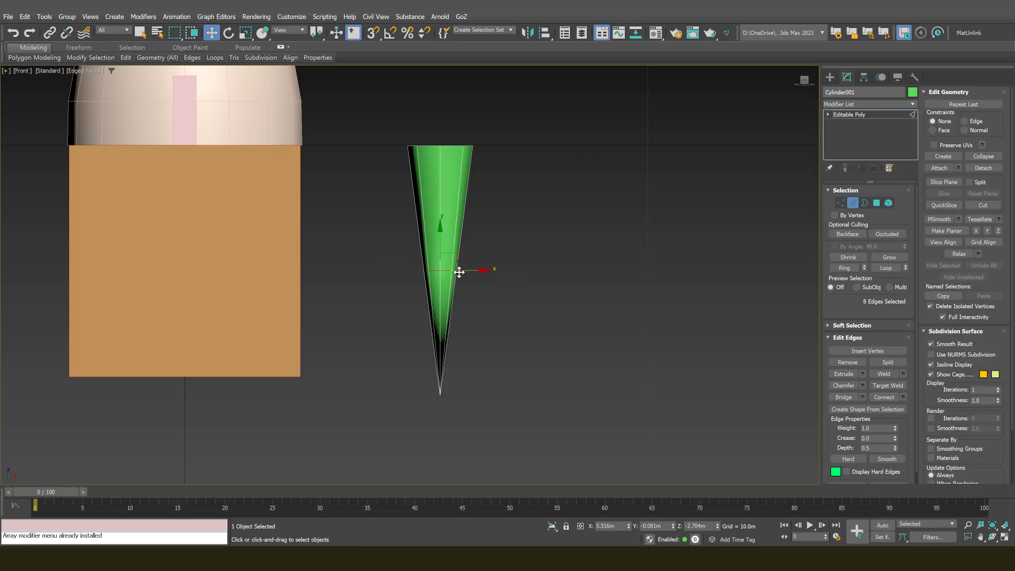
Connect the spike's lengthwise edges in the upper half and in the lower half with one edge loop each
{"action": "middle_click_drag", "start_coordinate": [454, 266], "coordinate": [443, 282], "text": "alt"}
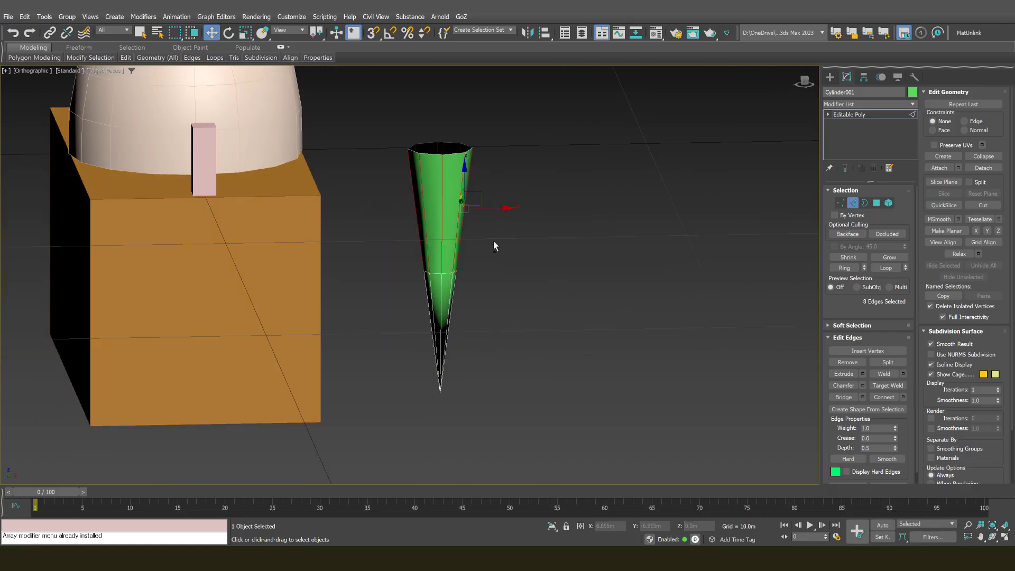
{"action": "middle_click_drag", "start_coordinate": [494, 243], "coordinate": [455, 274], "text": "alt"}
{"action": "key", "text": "ctrl+shift+e"}
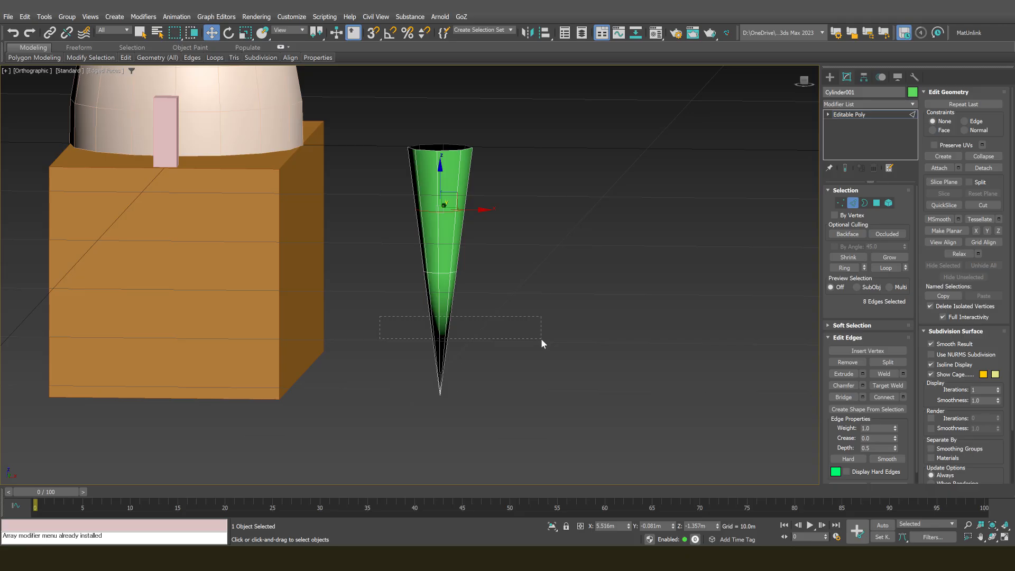
{"action": "left_click_drag", "start_coordinate": [541, 338], "coordinate": [541, 338]}
{"action": "left_click", "coordinate": [890, 398]}
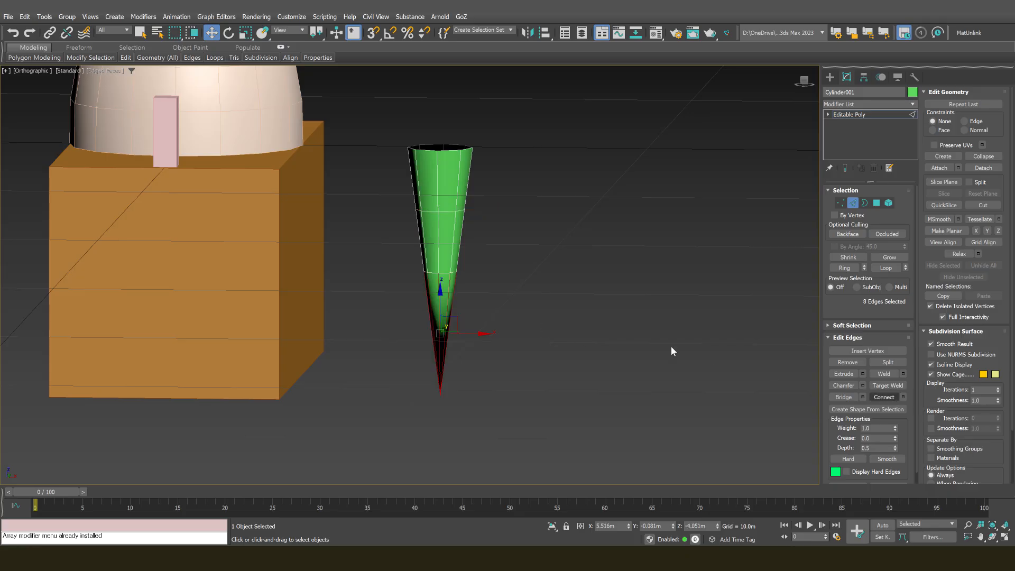
In the front view, scale the vertex ring just below the spike's rim outward to nearly the rim's width
{"action": "middle_click_drag", "start_coordinate": [671, 347], "coordinate": [560, 319], "text": "alt"}
{"action": "key", "text": "f"}
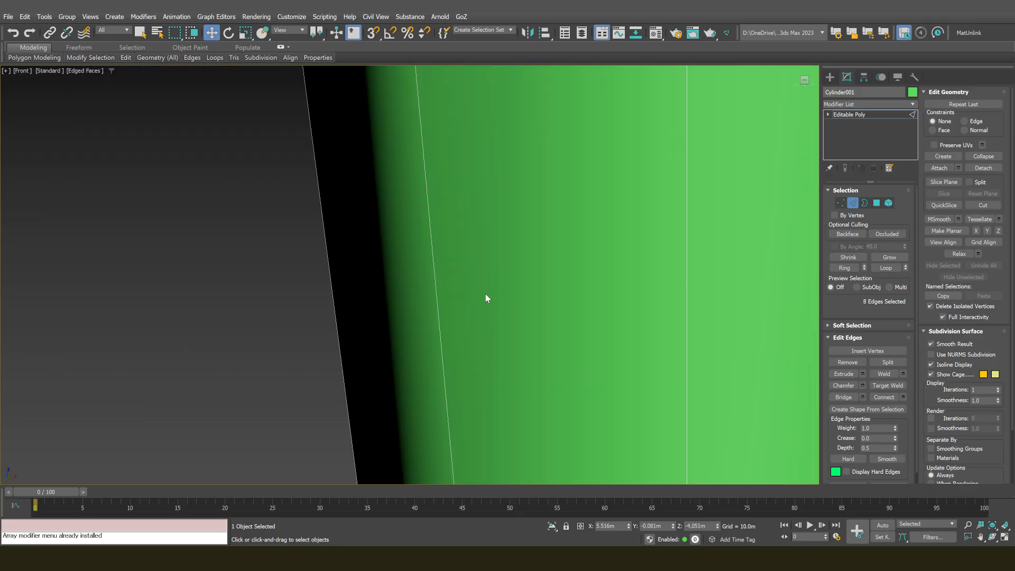
{"action": "scroll", "coordinate": [485, 294], "scroll_direction": "down", "scroll_amount": 5}
{"action": "scroll", "coordinate": [453, 154], "scroll_direction": "up", "scroll_amount": 2}
{"action": "middle_click_drag", "start_coordinate": [453, 154], "coordinate": [443, 183]}
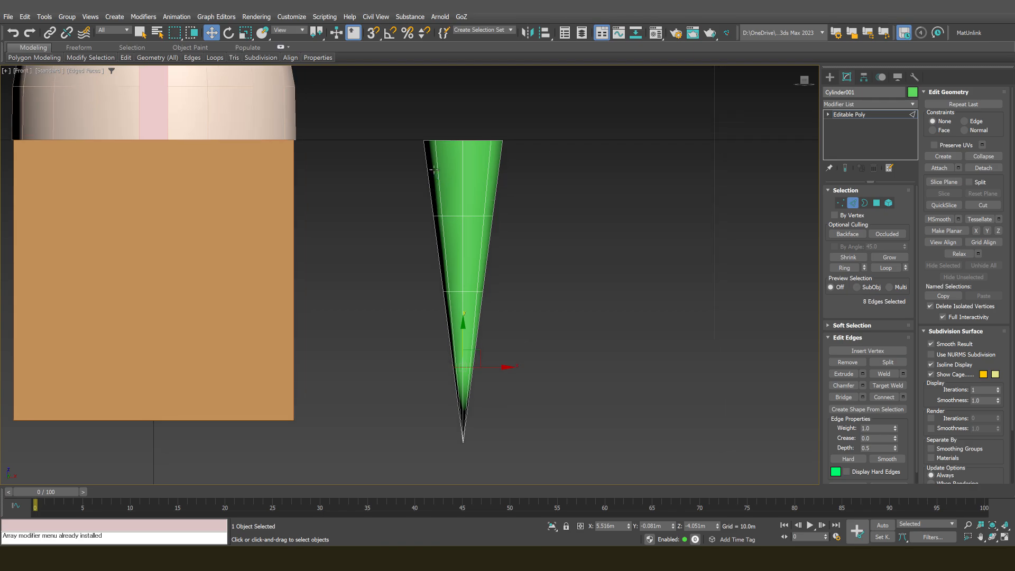
{"action": "key", "text": "1"}
{"action": "left_click_drag", "start_coordinate": [390, 124], "coordinate": [508, 151]}
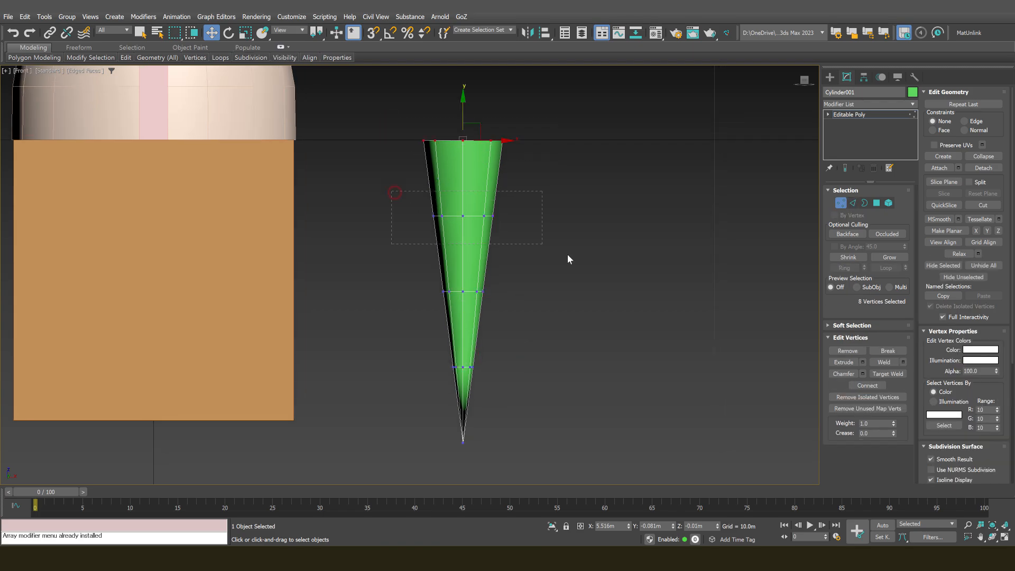
{"action": "left_click_drag", "start_coordinate": [568, 255], "coordinate": [571, 257]}
{"action": "key", "text": "r"}
{"action": "left_click_drag", "start_coordinate": [467, 219], "coordinate": [468, 208]}
Scale the spike's middle and lower vertex rings outward so the sides taper gradually toward the tip
{"action": "left_click_drag", "start_coordinate": [404, 263], "coordinate": [544, 322]}
{"action": "left_click_drag", "start_coordinate": [471, 281], "coordinate": [465, 275]}
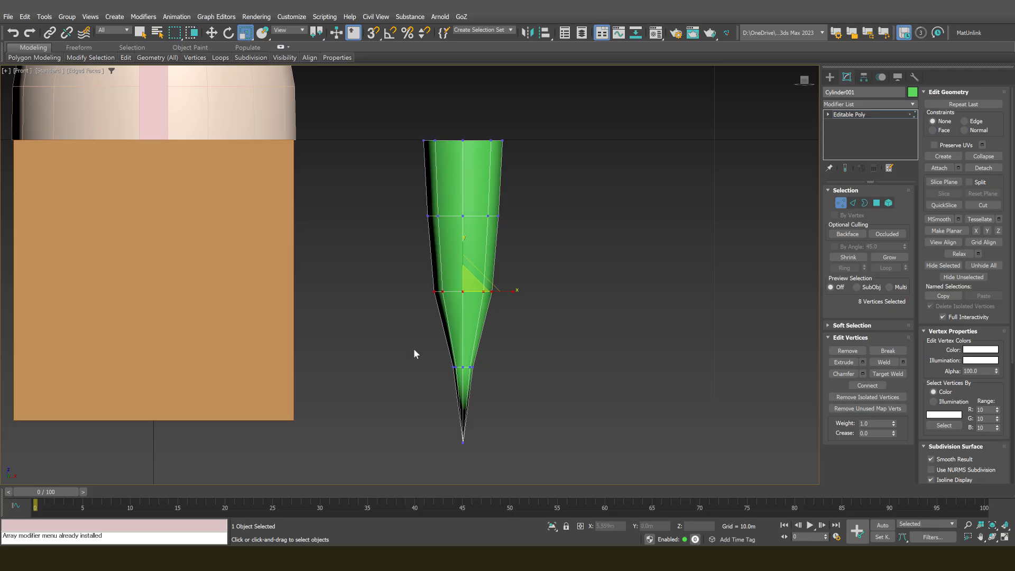
{"action": "left_click_drag", "start_coordinate": [414, 348], "coordinate": [472, 334]}
{"action": "left_click_drag", "start_coordinate": [408, 249], "coordinate": [548, 317]}
{"action": "left_click_drag", "start_coordinate": [471, 285], "coordinate": [471, 282]}
Connect the edges at the tip with a new loop, move it down near the point and scale it to blunt the tip
{"action": "middle_click_drag", "start_coordinate": [479, 381], "coordinate": [475, 307]}
{"action": "key", "text": "2"}
{"action": "left_click_drag", "start_coordinate": [409, 329], "coordinate": [553, 347]}
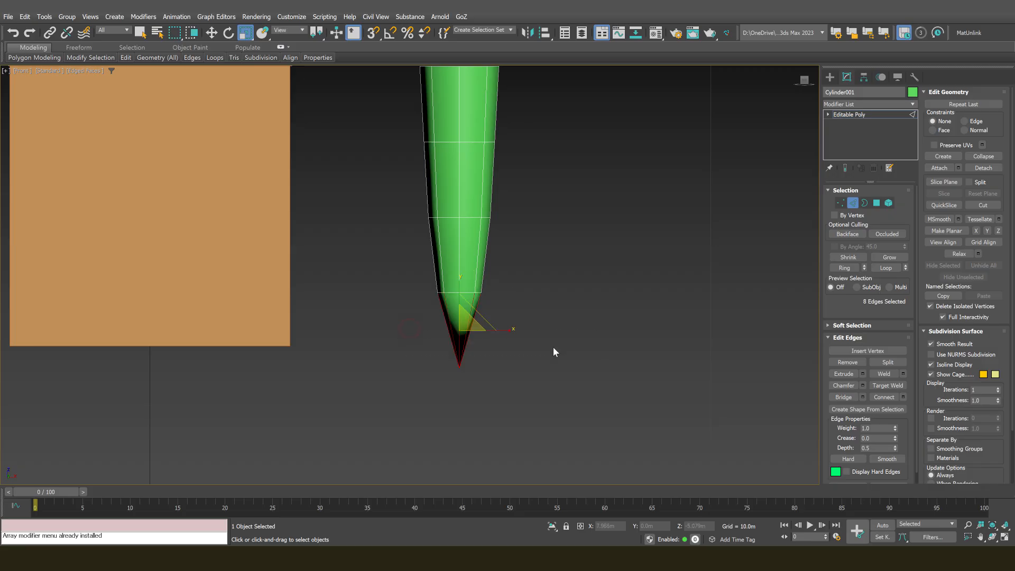
{"action": "scroll", "coordinate": [479, 354], "scroll_direction": "up", "scroll_amount": 5}
{"action": "key", "text": "w"}
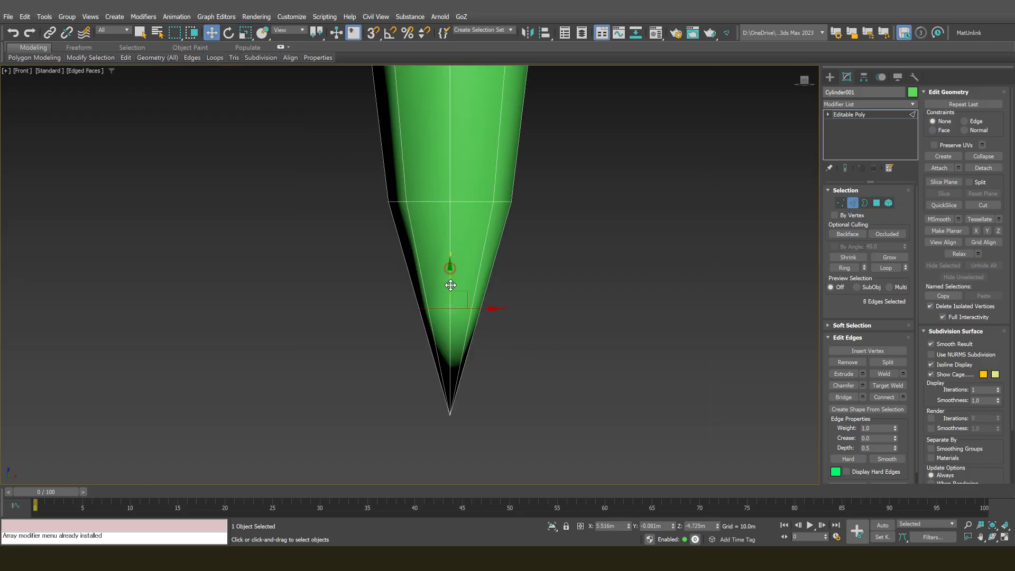
{"action": "key", "text": "r"}
{"action": "left_click_drag", "start_coordinate": [458, 350], "coordinate": [450, 346]}
{"action": "key", "text": "w"}
{"action": "scroll", "coordinate": [450, 323], "scroll_direction": "down", "scroll_amount": 3}
{"action": "key", "text": "r"}
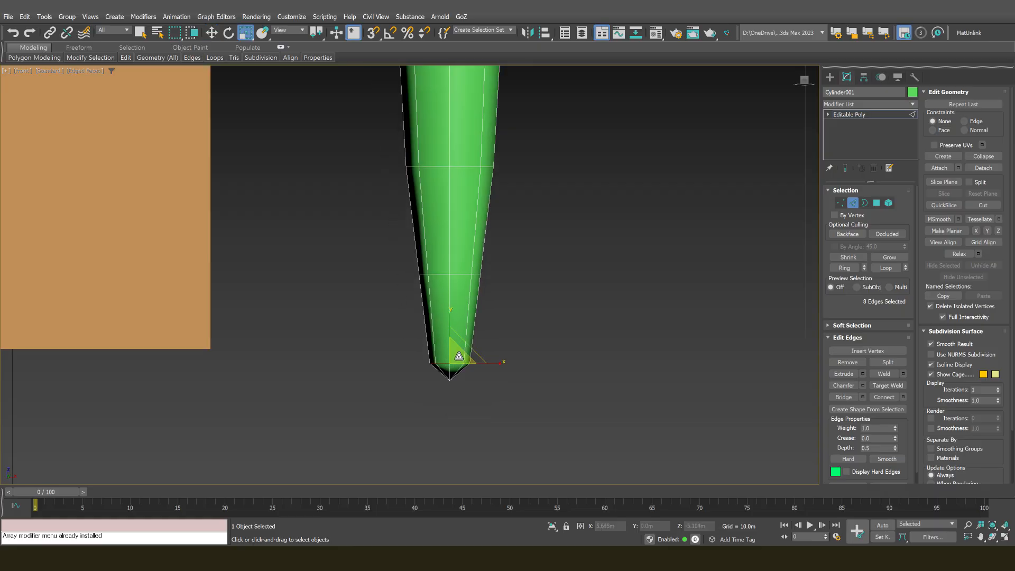
Move the spike's middle vertex ring down and rescale it to fit the taper
{"action": "scroll", "coordinate": [450, 339], "scroll_direction": "down", "scroll_amount": 4}
{"action": "key", "text": "1"}
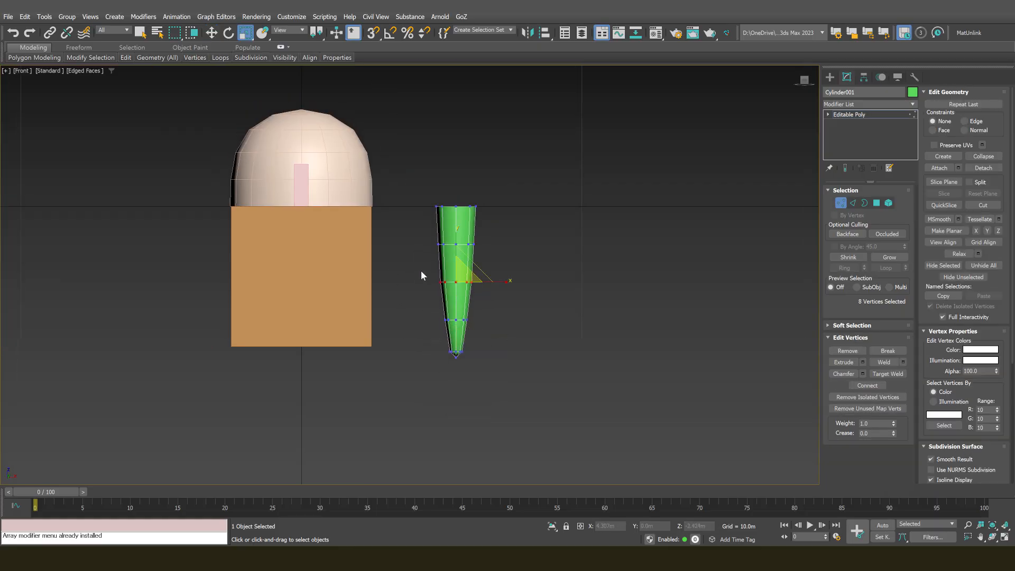
{"action": "scroll", "coordinate": [421, 271], "scroll_direction": "up", "scroll_amount": 3}
{"action": "left_click_drag", "start_coordinate": [484, 284], "coordinate": [476, 276]}
{"action": "key", "text": "w"}
{"action": "key", "text": "r"}
{"action": "left_click_drag", "start_coordinate": [486, 311], "coordinate": [484, 316]}
Move the vertex ring below the middle one slightly down toward the tip
{"action": "left_click_drag", "start_coordinate": [440, 347], "coordinate": [511, 377]}
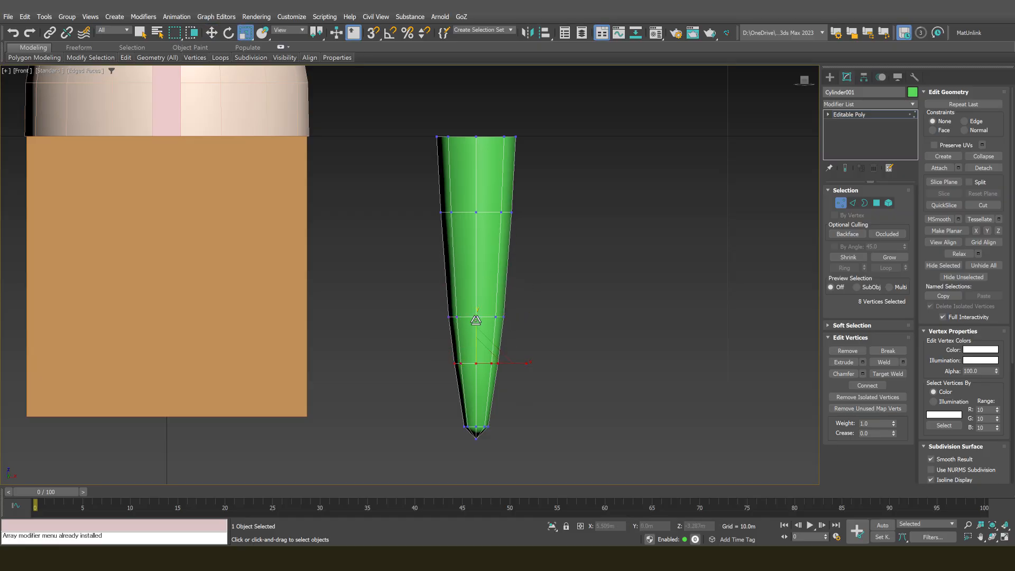
{"action": "key", "text": "w"}
{"action": "left_click_drag", "start_coordinate": [476, 319], "coordinate": [476, 329]}
Connect the edges of the long middle span with an additional horizontal edge loop
{"action": "key", "text": "2"}
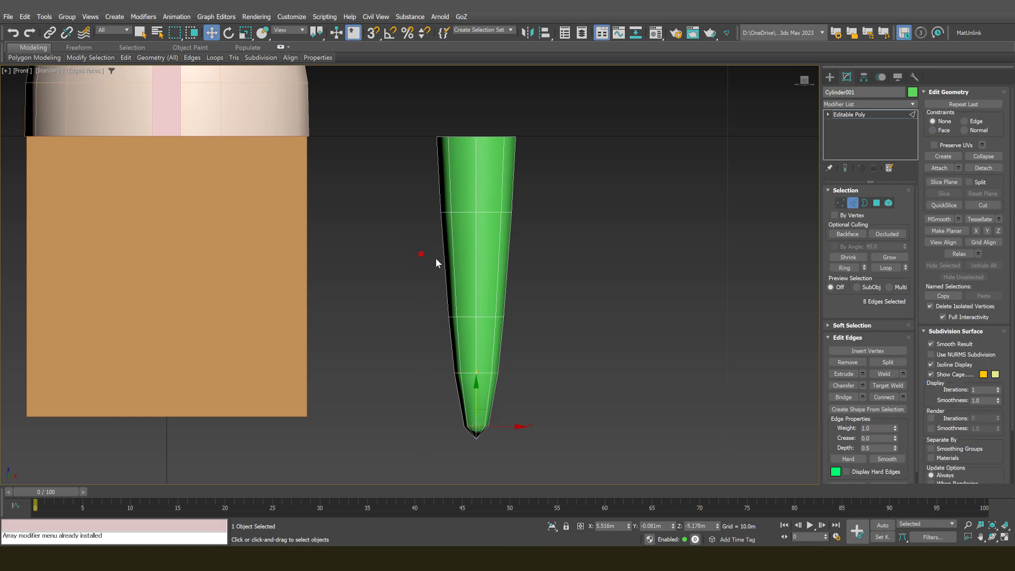
{"action": "left_click_drag", "start_coordinate": [436, 258], "coordinate": [519, 271]}
{"action": "key", "text": "ctrl+shift+e"}
Select every vertex below the spike's top rim and move them down about 0.33 m
{"action": "left_click_drag", "start_coordinate": [558, 451], "coordinate": [560, 456]}
{"action": "key", "text": "1"}
{"action": "scroll", "coordinate": [476, 407], "scroll_direction": "down", "scroll_amount": 3}
{"action": "middle_click_drag", "start_coordinate": [469, 347], "coordinate": [458, 257]}
{"action": "left_click_drag", "start_coordinate": [407, 375], "coordinate": [487, 229]}
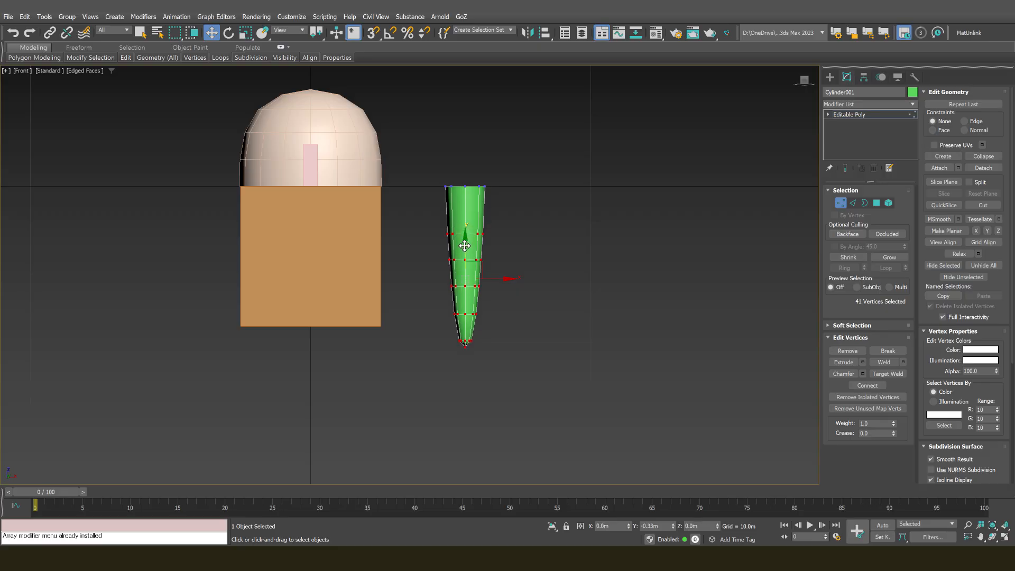
Connect the lengthwise edges just below the rim with one more horizontal edge loop
{"action": "left_click", "coordinate": [432, 211]}
{"action": "key", "text": "2"}
{"action": "left_click", "coordinate": [546, 222]}
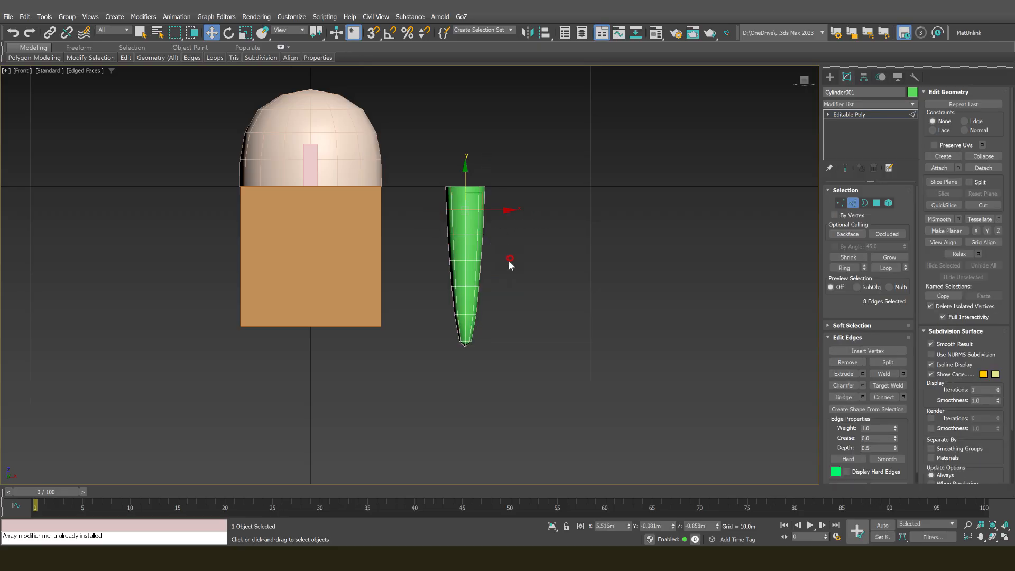
Select the spike's vertex ring just above the tip ring and scale it in uniformly to about 84%
{"action": "scroll", "coordinate": [468, 314], "scroll_direction": "up", "scroll_amount": 2}
{"action": "scroll", "coordinate": [438, 311], "scroll_direction": "up", "scroll_amount": 2}
{"action": "key", "text": "1"}
{"action": "left_click_drag", "start_coordinate": [434, 296], "coordinate": [547, 329]}
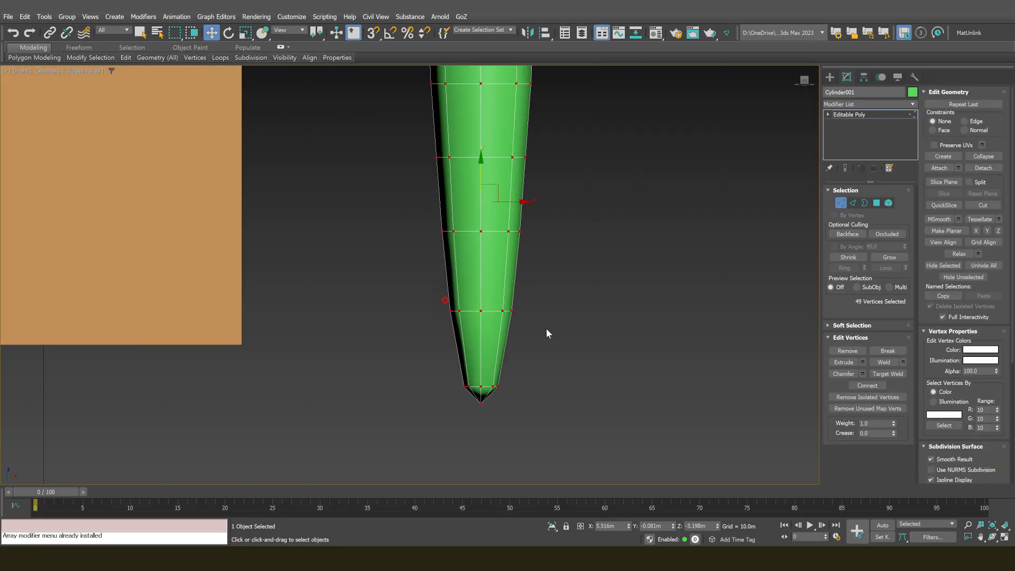
{"action": "key", "text": "r"}
{"action": "left_click_drag", "start_coordinate": [487, 305], "coordinate": [487, 317]}
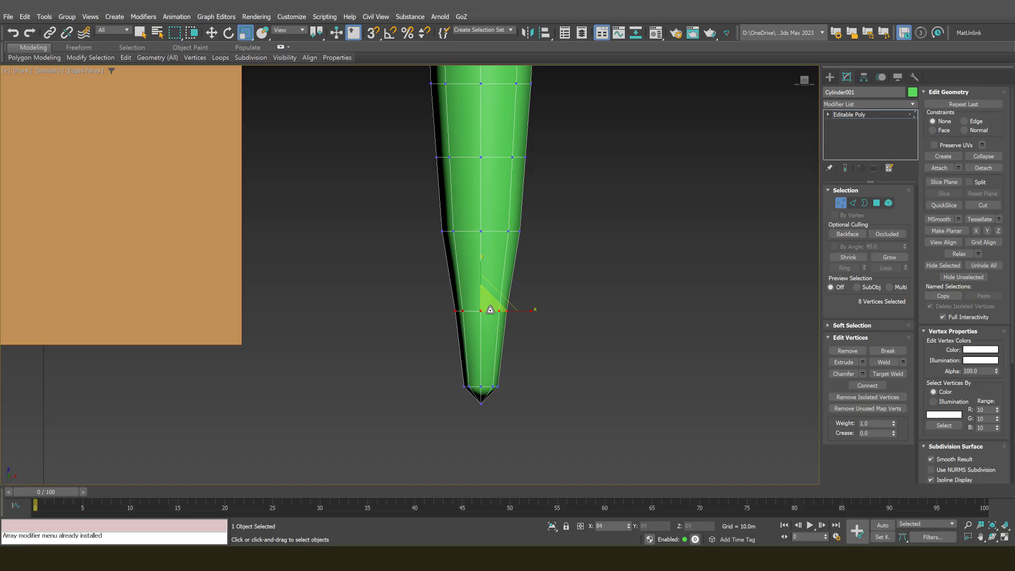
Scale the spike's fourth vertex ring below the rim and the middle ring above it inward to straighten the taper
{"action": "middle_click_drag", "start_coordinate": [560, 271], "coordinate": [555, 322]}
{"action": "left_click_drag", "start_coordinate": [417, 261], "coordinate": [481, 294]}
{"action": "middle_click_drag", "start_coordinate": [470, 230], "coordinate": [467, 273]}
{"action": "left_click_drag", "start_coordinate": [558, 294], "coordinate": [418, 222]}
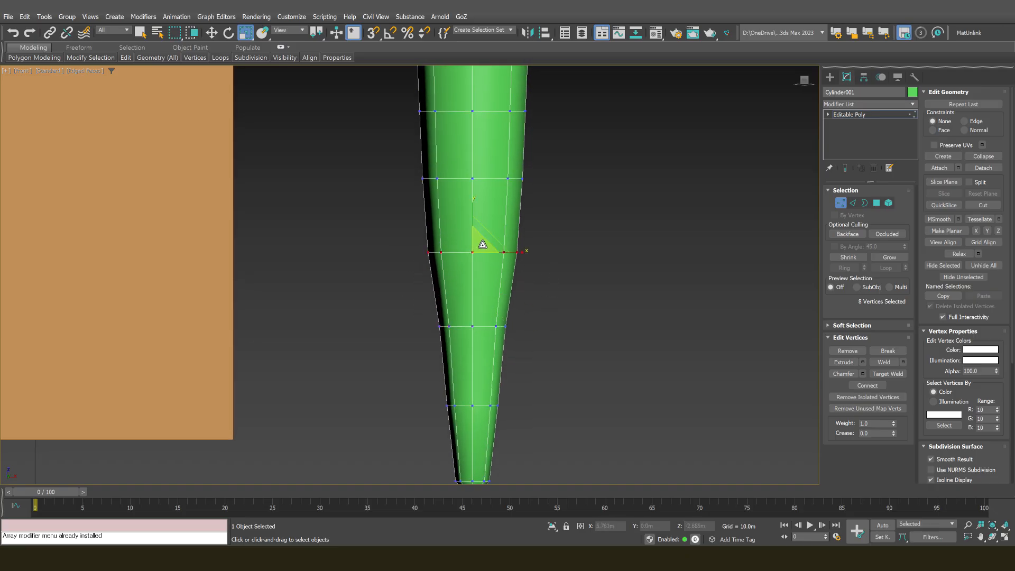
{"action": "left_click_drag", "start_coordinate": [484, 240], "coordinate": [485, 249]}
Scale the second vertex ring below the rim to about 87% and the first ring below it to about 91%
{"action": "middle_click_drag", "start_coordinate": [452, 199], "coordinate": [449, 255]}
{"action": "left_click_drag", "start_coordinate": [397, 214], "coordinate": [595, 266]}
{"action": "left_click_drag", "start_coordinate": [485, 228], "coordinate": [486, 235]}
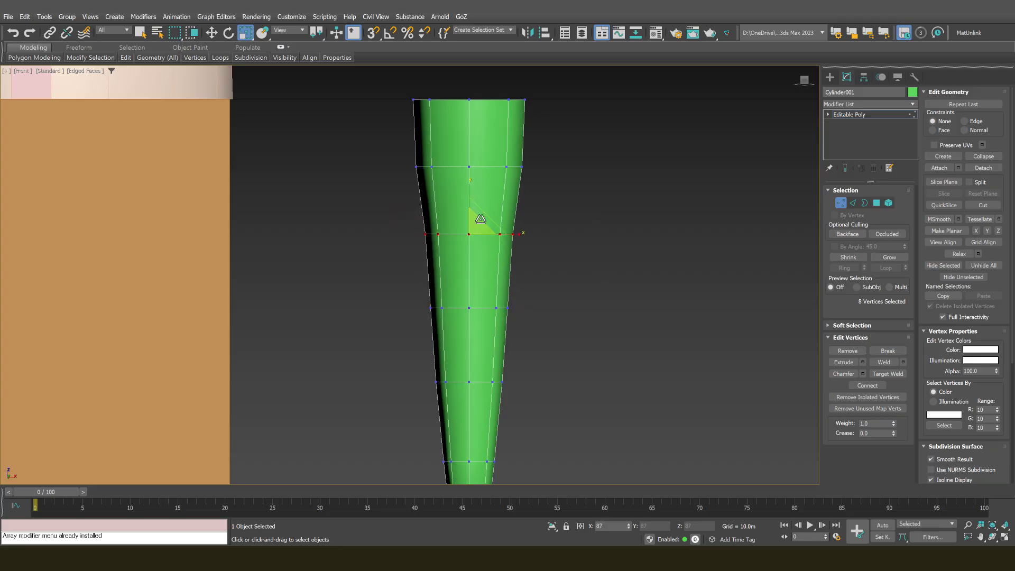
{"action": "middle_click_drag", "start_coordinate": [459, 191], "coordinate": [460, 195]}
{"action": "left_click_drag", "start_coordinate": [376, 158], "coordinate": [544, 183]}
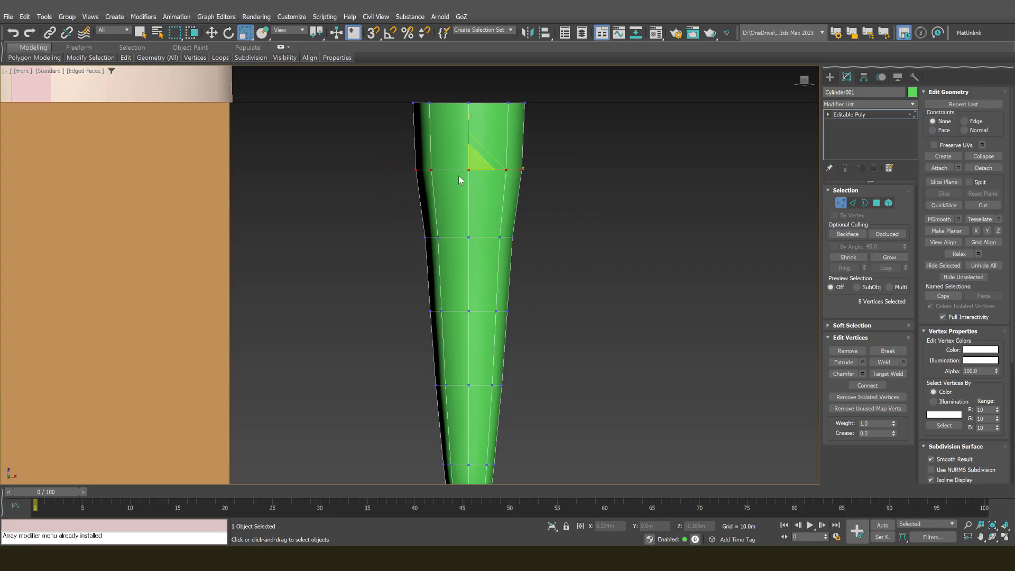
{"action": "left_click_drag", "start_coordinate": [480, 162], "coordinate": [482, 167]}
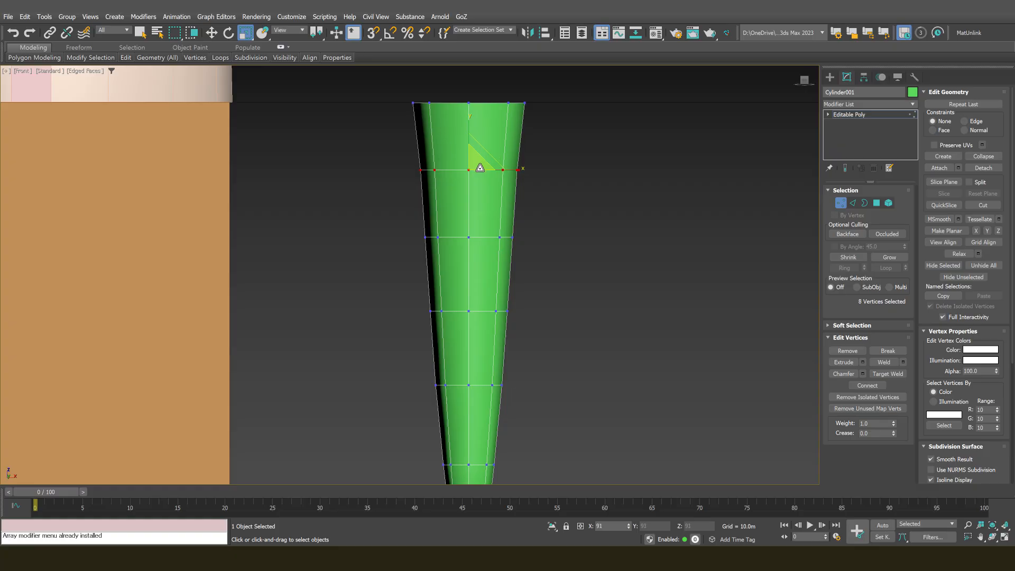
Narrow the spike's two middle vertex rings slightly and scale the ring just above the tip ring to about 90%
{"action": "scroll", "coordinate": [500, 281], "scroll_direction": "down", "scroll_amount": 5}
{"action": "scroll", "coordinate": [408, 185], "scroll_direction": "up", "scroll_amount": 3}
{"action": "scroll", "coordinate": [460, 192], "scroll_direction": "up", "scroll_amount": 4}
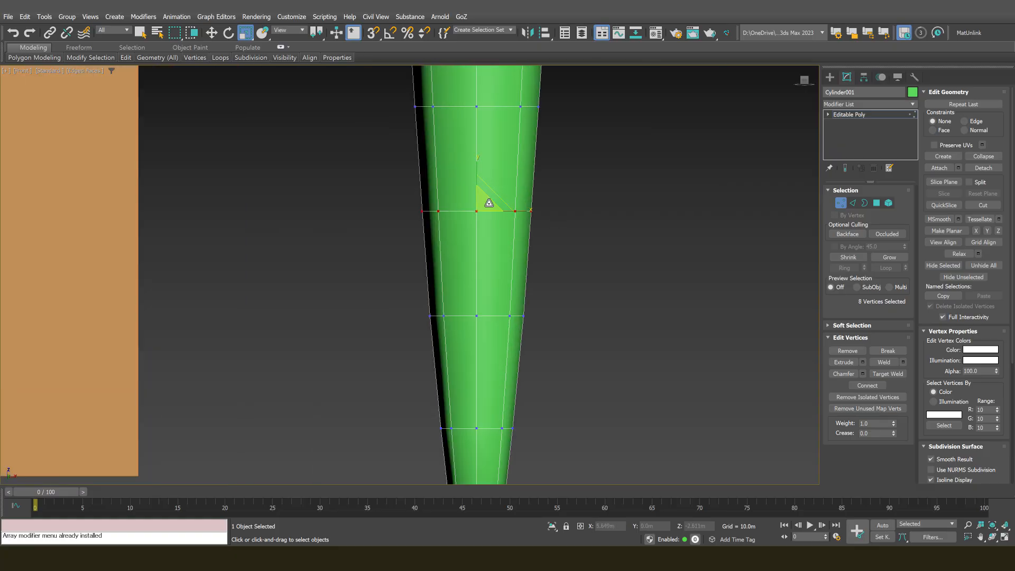
{"action": "middle_click_drag", "start_coordinate": [506, 193], "coordinate": [500, 316]}
{"action": "mouse_move", "coordinate": [501, 315]}
{"action": "left_mouse_down"}
{"action": "mouse_move", "coordinate": [484, 311]}
{"action": "mouse_move", "coordinate": [488, 330]}
{"action": "mouse_move", "coordinate": [484, 307]}
{"action": "left_mouse_up"}
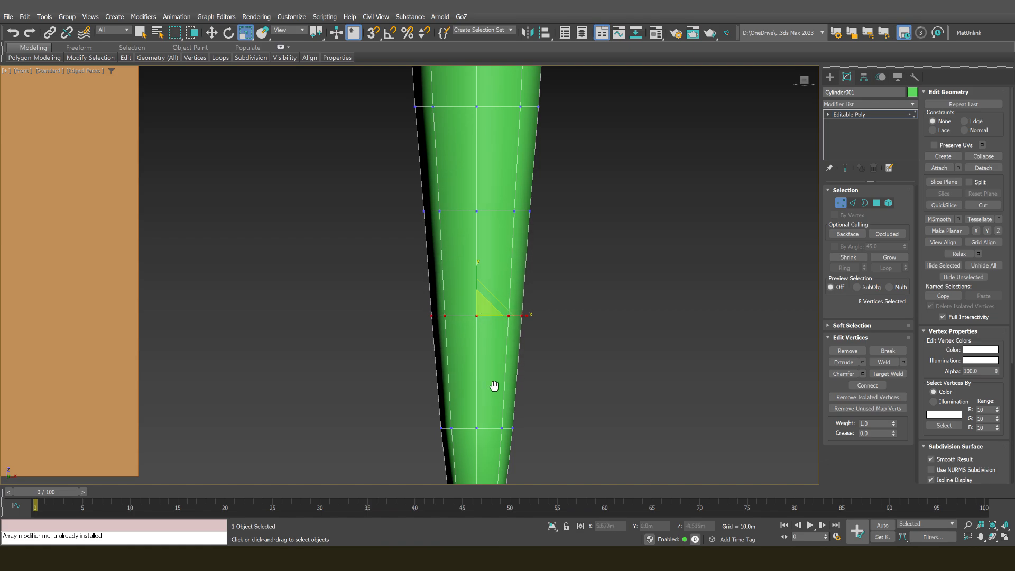
{"action": "middle_click_drag", "start_coordinate": [494, 386], "coordinate": [494, 263]}
{"action": "left_click_drag", "start_coordinate": [427, 276], "coordinate": [572, 357]}
{"action": "left_click_drag", "start_coordinate": [485, 298], "coordinate": [491, 302]}
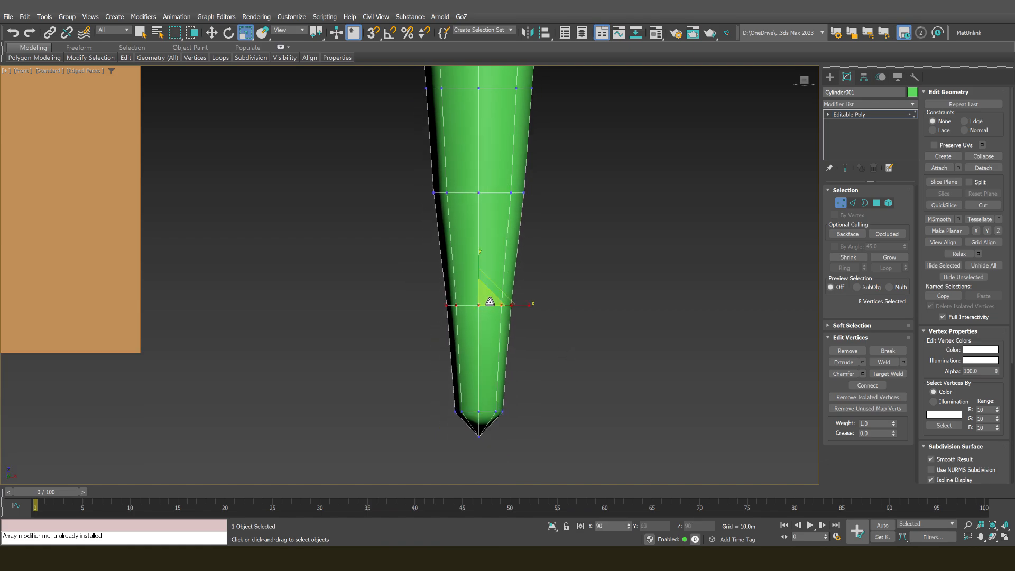
Fine-tune the width of the vertex ring just below the rim and leave vertex editing
{"action": "scroll", "coordinate": [464, 331], "scroll_direction": "down", "scroll_amount": 5}
{"action": "scroll", "coordinate": [452, 306], "scroll_direction": "up", "scroll_amount": 1}
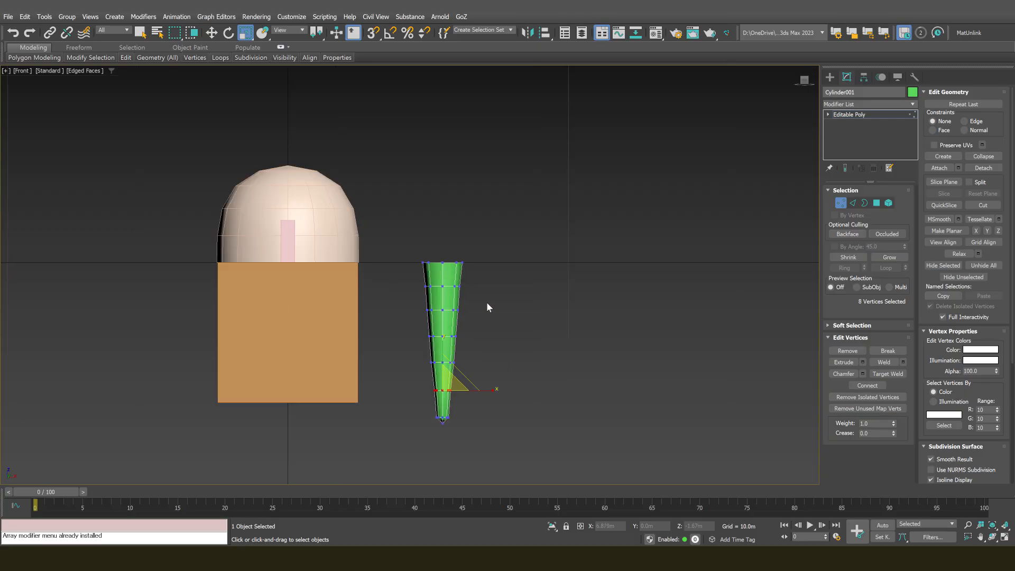
{"action": "left_click", "coordinate": [426, 284]}
{"action": "scroll", "coordinate": [428, 284], "scroll_direction": "up", "scroll_amount": 3}
{"action": "left_click_drag", "start_coordinate": [402, 275], "coordinate": [527, 308]}
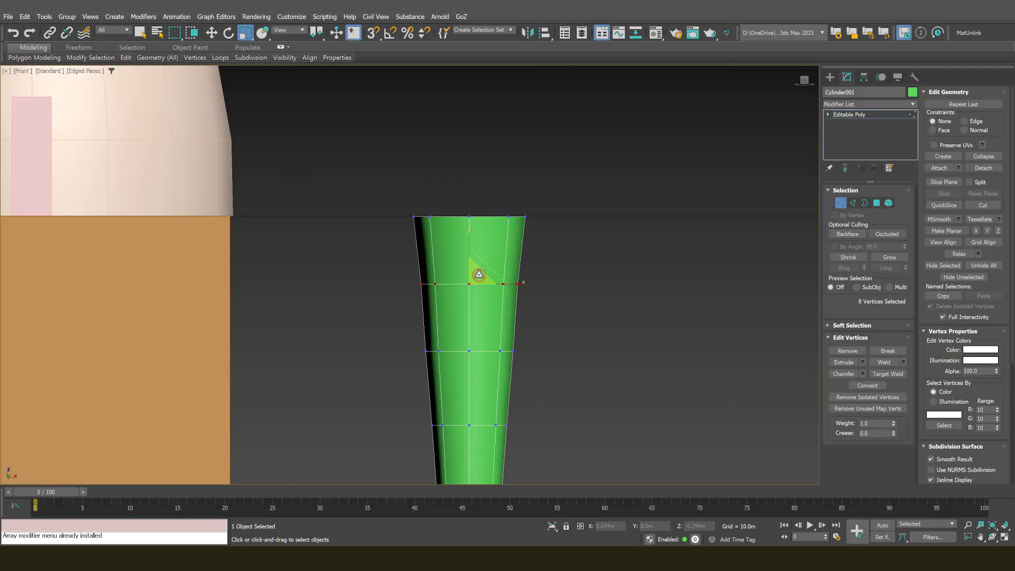
{"action": "left_click_drag", "start_coordinate": [478, 275], "coordinate": [477, 273]}
{"action": "scroll", "coordinate": [477, 273], "scroll_direction": "down", "scroll_amount": 4}
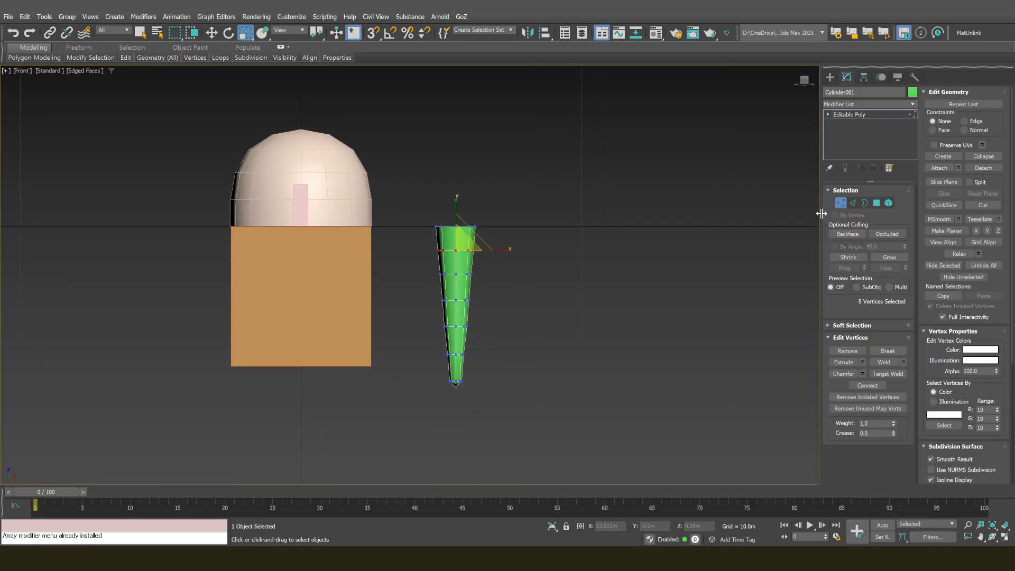
{"action": "left_click", "coordinate": [841, 203]}
Clone the spike along X as six copies spaced about 3.57 m apart
{"action": "middle_click_drag", "start_coordinate": [533, 247], "coordinate": [344, 213]}
{"action": "key", "text": "w"}
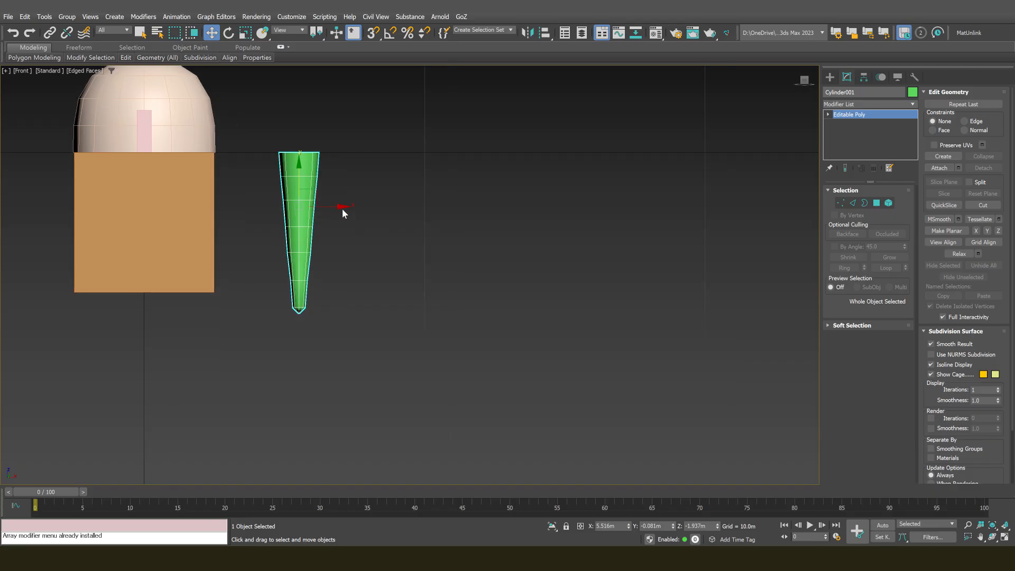
{"action": "left_click_drag", "start_coordinate": [344, 213], "coordinate": [441, 215], "text": "shift"}
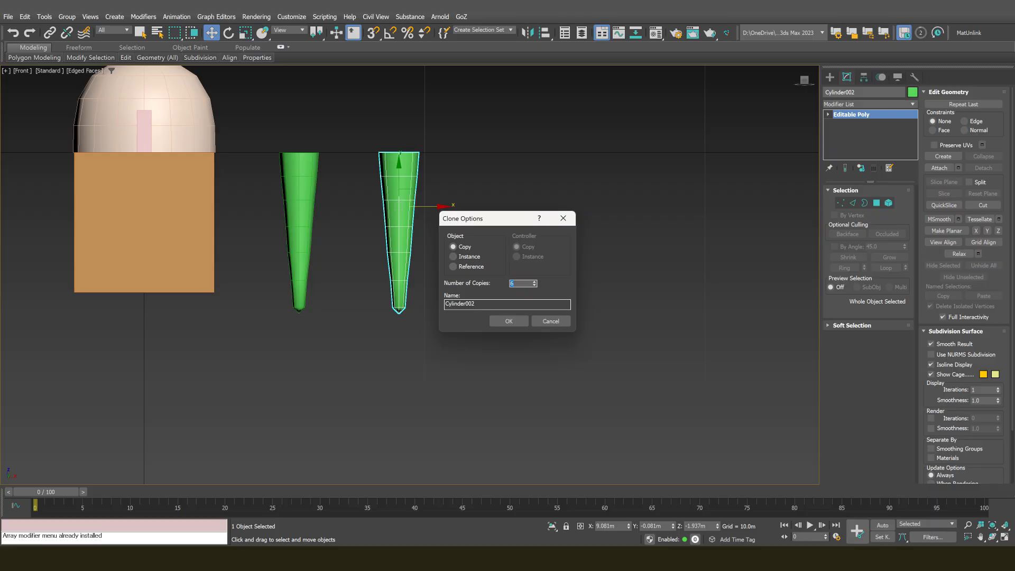
{"action": "left_click", "coordinate": [512, 323]}
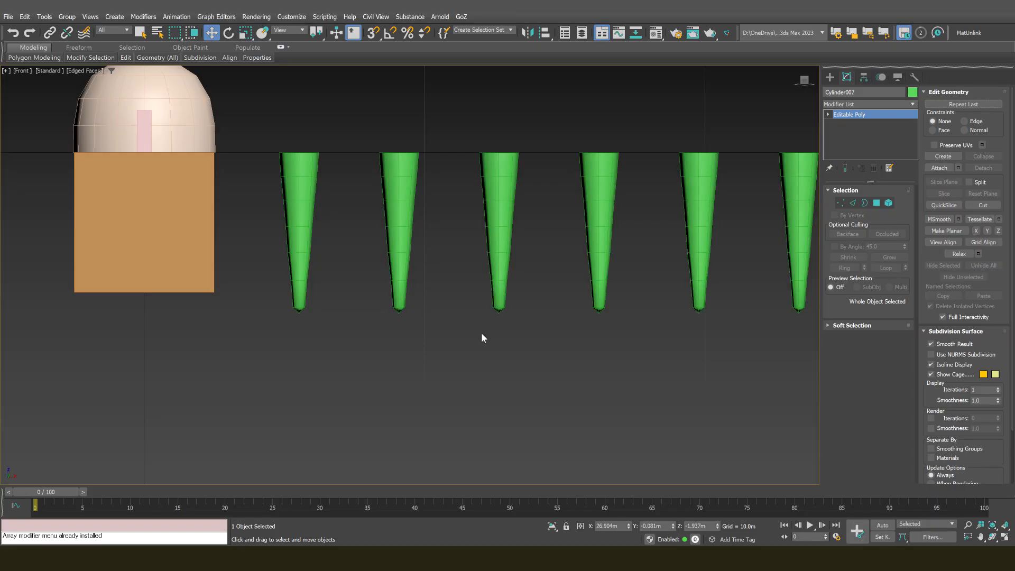
{"action": "scroll", "coordinate": [465, 323], "scroll_direction": "down", "scroll_amount": 5}
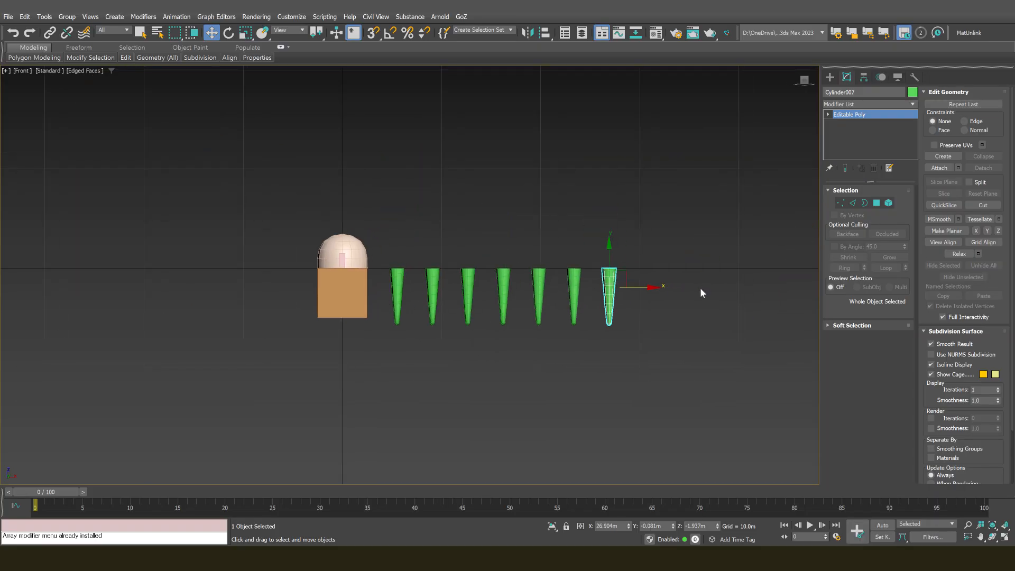
Select the middle vertex ring of the original spike nearest the base box and open its soft selection settings
{"action": "left_click", "coordinate": [434, 324]}
{"action": "scroll", "coordinate": [434, 325], "scroll_direction": "up", "scroll_amount": 5}
{"action": "left_click", "coordinate": [362, 248]}
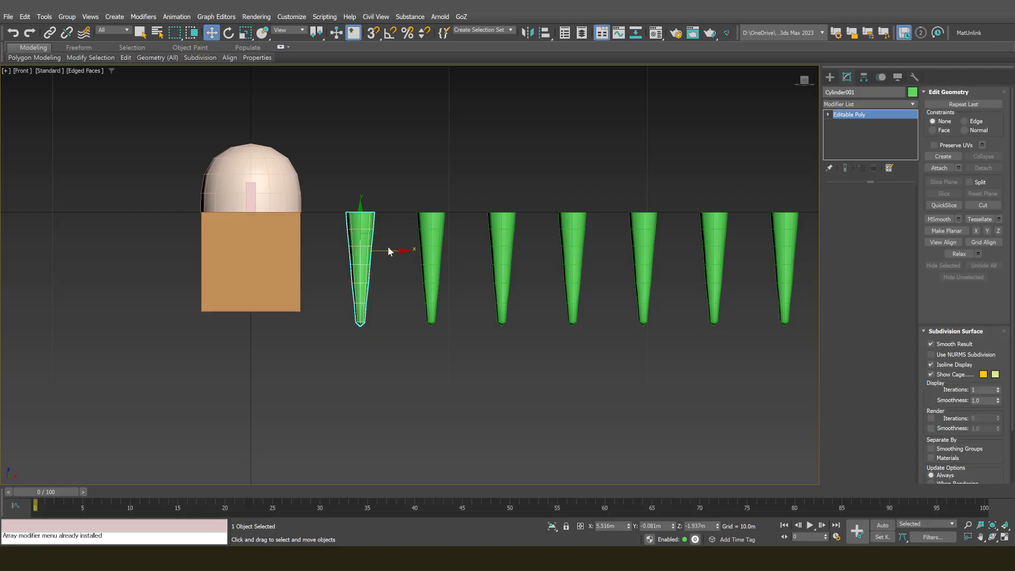
{"action": "scroll", "coordinate": [379, 278], "scroll_direction": "down", "scroll_amount": 5}
{"action": "middle_click_drag", "start_coordinate": [347, 288], "coordinate": [363, 269]}
{"action": "scroll", "coordinate": [211, 127], "scroll_direction": "up", "scroll_amount": 2}
{"action": "scroll", "coordinate": [385, 341], "scroll_direction": "down", "scroll_amount": 4}
{"action": "scroll", "coordinate": [367, 280], "scroll_direction": "up", "scroll_amount": 8}
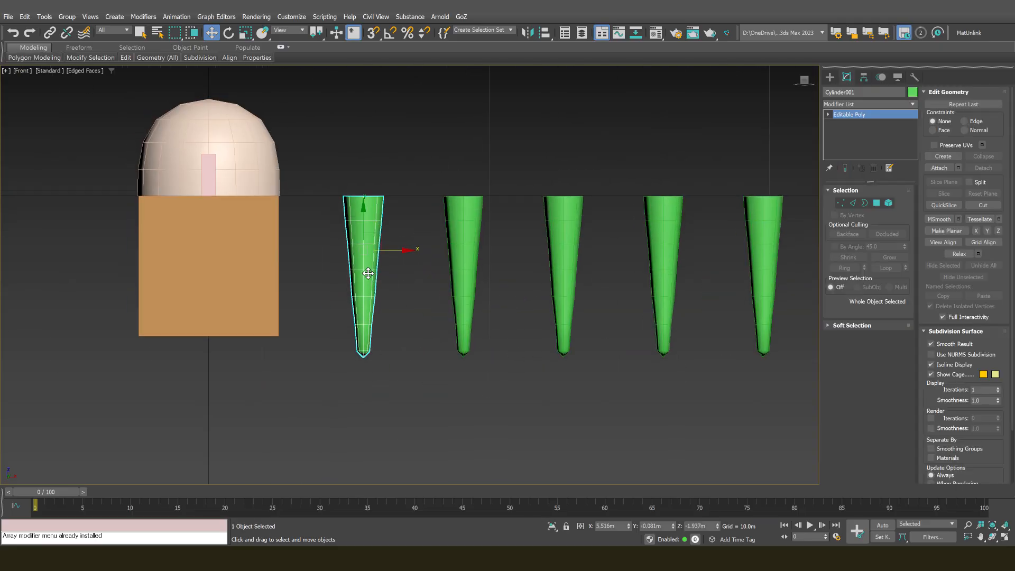
{"action": "key", "text": "1"}
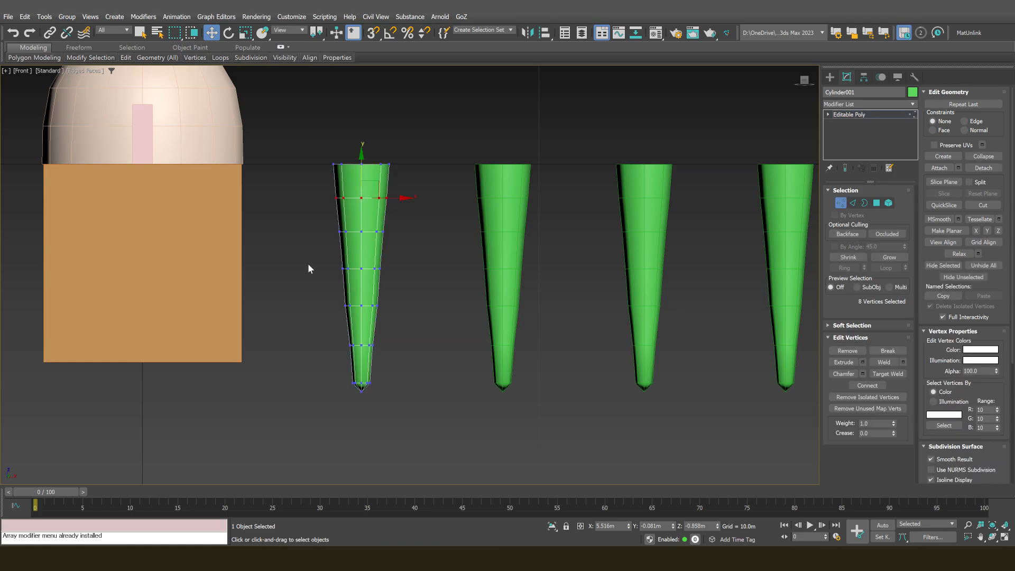
{"action": "left_click_drag", "start_coordinate": [414, 278], "coordinate": [415, 279]}
{"action": "left_click", "coordinate": [849, 325]}
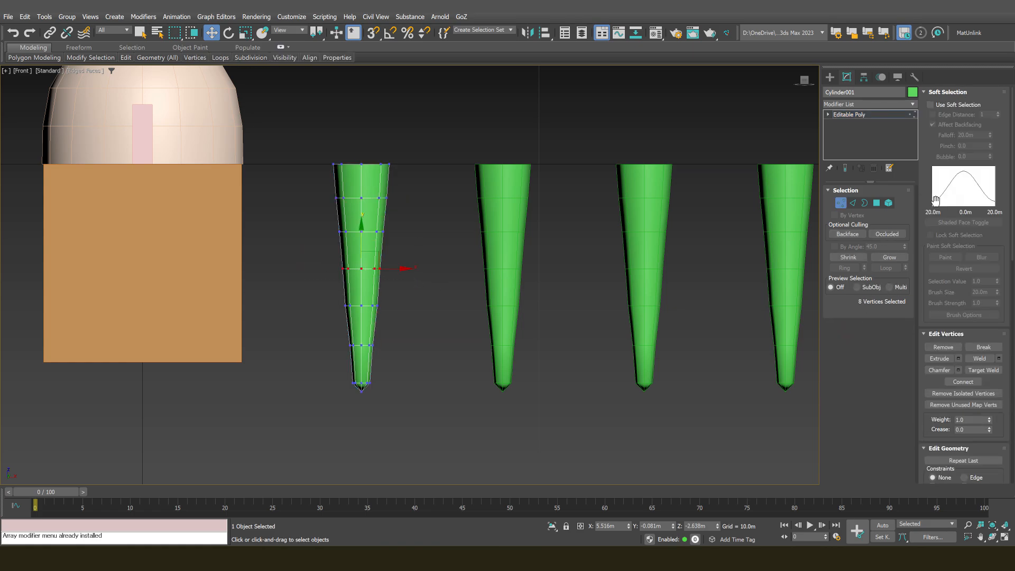
Enable soft selection, try shifting the middle ring along X with the 20 m falloff, and undo the move
{"action": "left_click", "coordinate": [943, 105]}
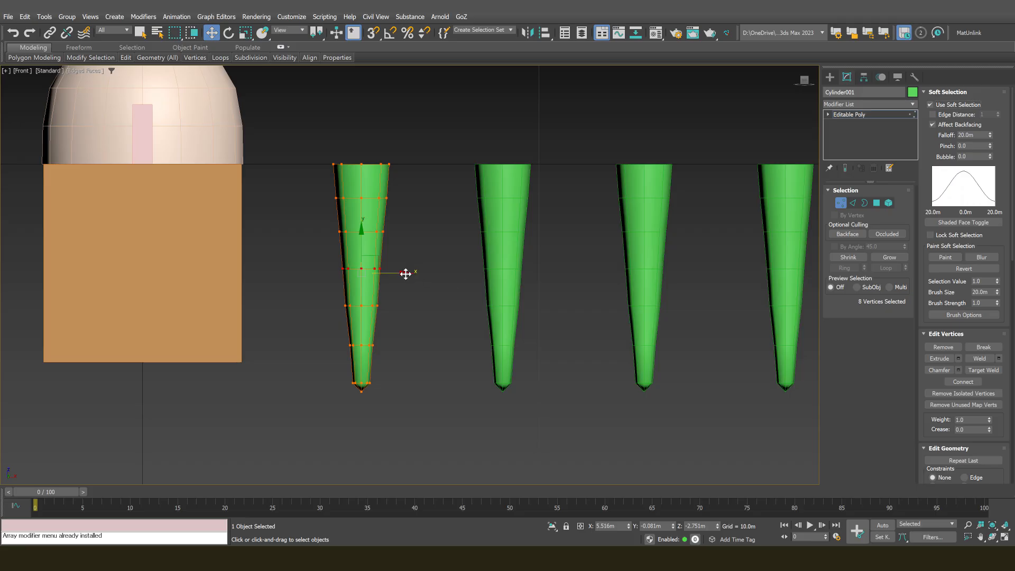
{"action": "mouse_move", "coordinate": [406, 274]}
{"action": "left_mouse_down"}
{"action": "mouse_move", "coordinate": [366, 273]}
{"action": "mouse_move", "coordinate": [390, 270]}
{"action": "left_mouse_up"}
{"action": "key", "text": "ctrl+z"}
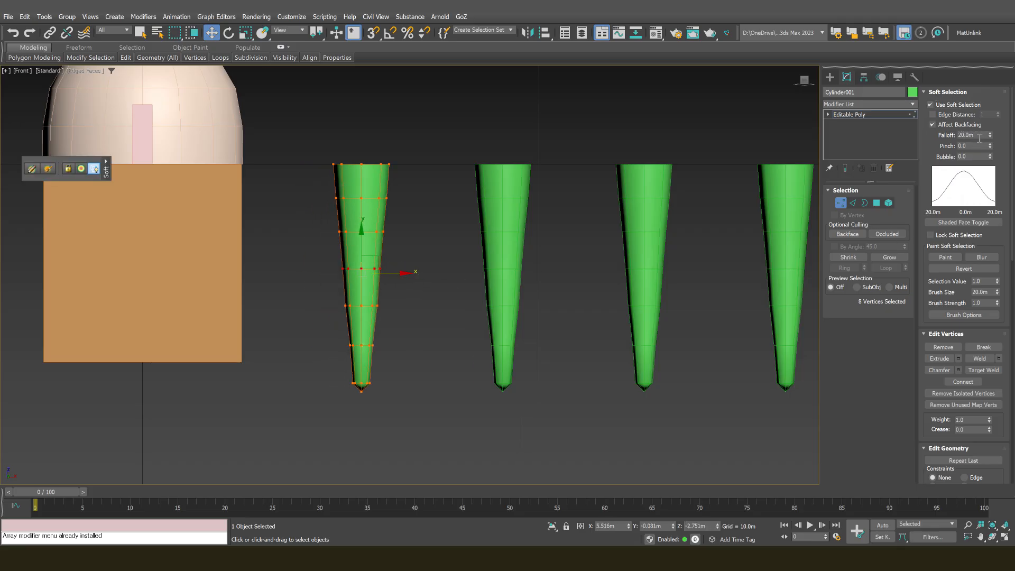
Try shifting the middle ring along X with a 1 m soft selection falloff and undo the move
{"action": "left_click", "coordinate": [978, 134]}
{"action": "type", "text": "1"}
{"action": "key", "text": "Tab"}
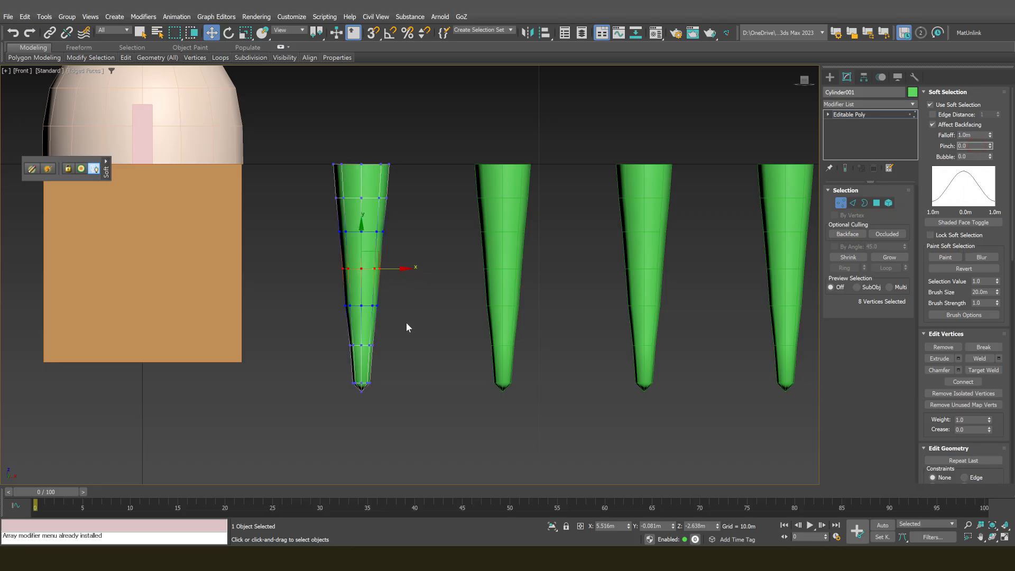
{"action": "left_click_drag", "start_coordinate": [401, 270], "coordinate": [397, 267]}
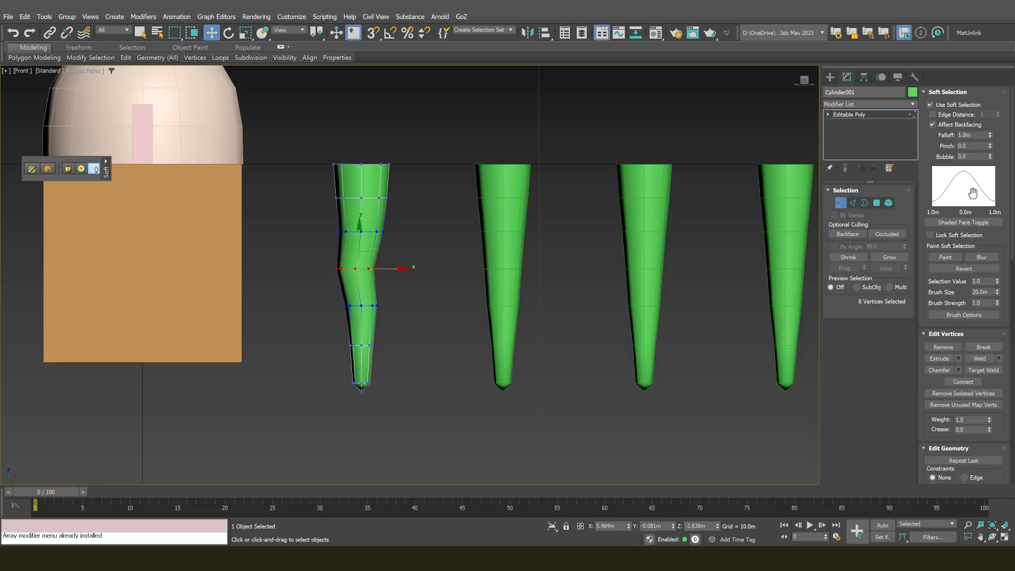
{"action": "key", "text": "ctrl+z"}
Set the soft selection falloff to 2 m, try shifting the middle ring toward the base box, and undo the move
{"action": "left_click", "coordinate": [974, 136]}
{"action": "type", "text": "2"}
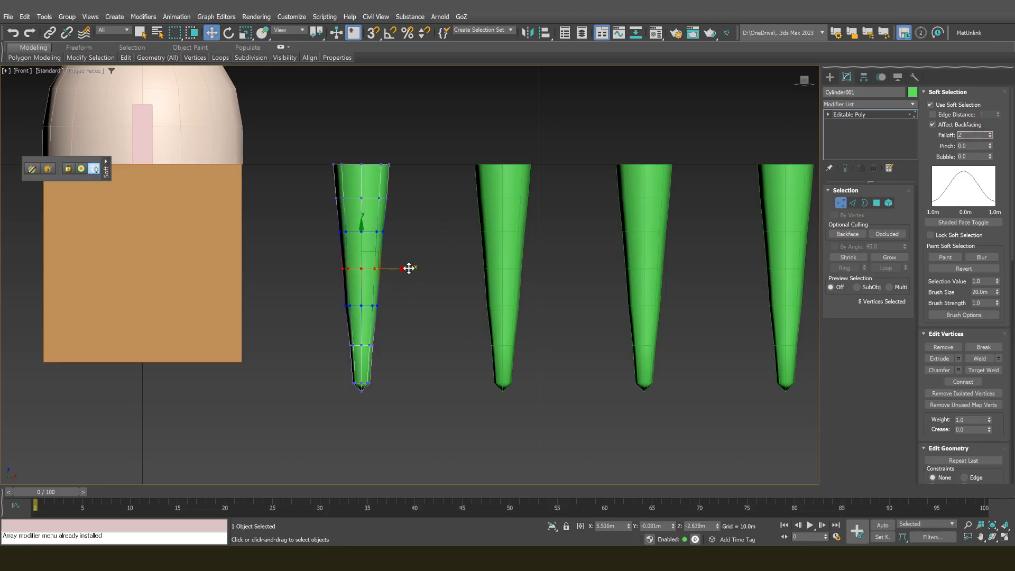
{"action": "key", "text": "Return"}
{"action": "left_click_drag", "start_coordinate": [399, 269], "coordinate": [393, 270]}
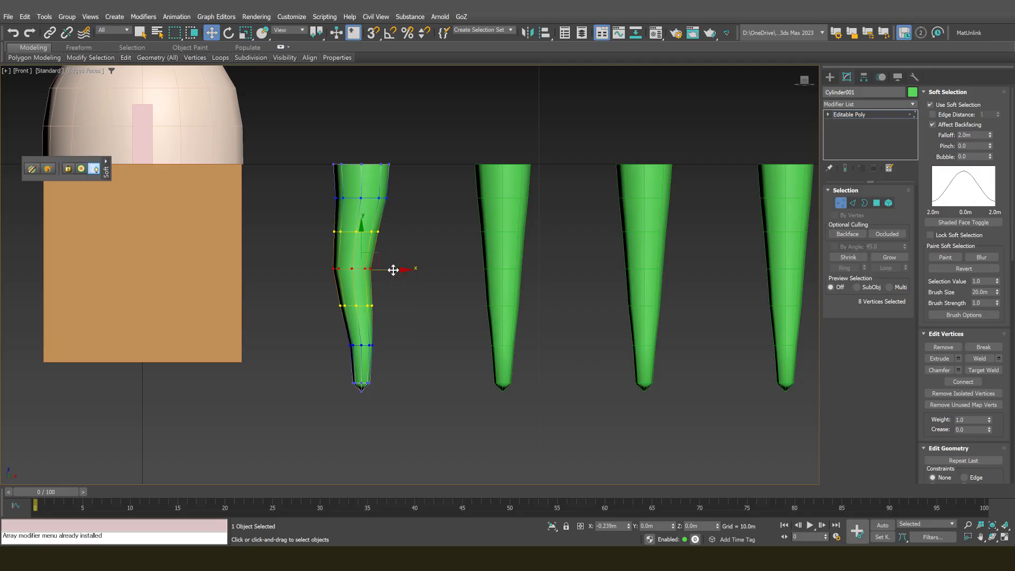
{"action": "key", "text": "ctrl+z"}
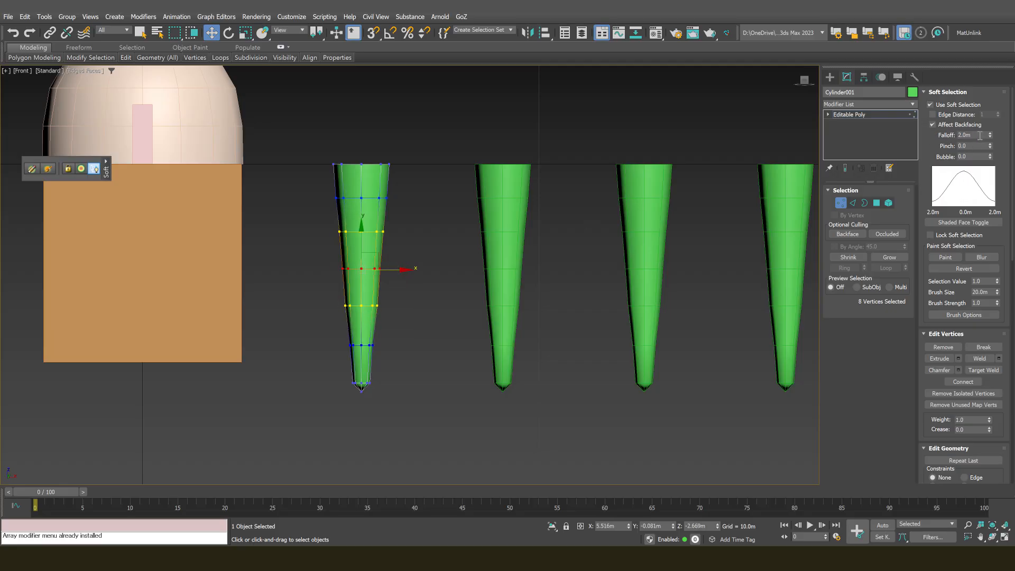
Clear the vertex selection and reselect the spike's middle ring with soft selection active
{"action": "double_click", "coordinate": [981, 134]}
{"action": "left_click", "coordinate": [324, 252]}
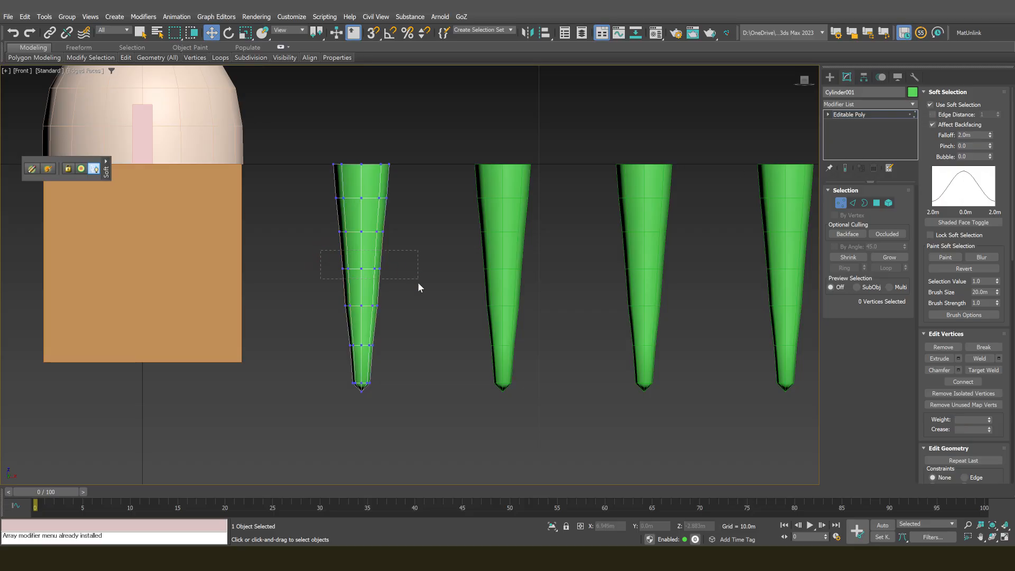
{"action": "left_click_drag", "start_coordinate": [418, 283], "coordinate": [418, 280]}
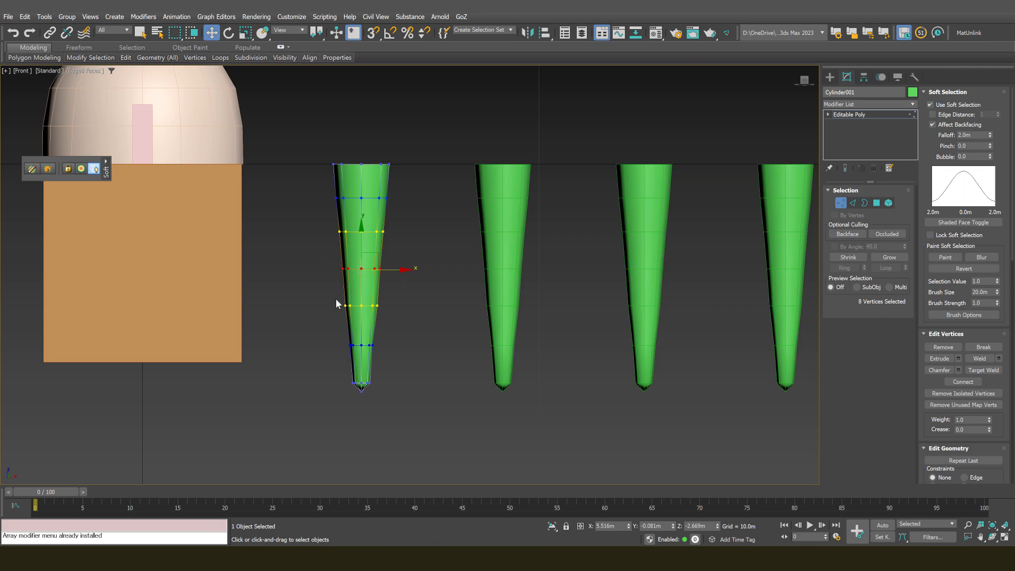
{"action": "scroll", "coordinate": [369, 248], "scroll_direction": "up", "scroll_amount": 5}
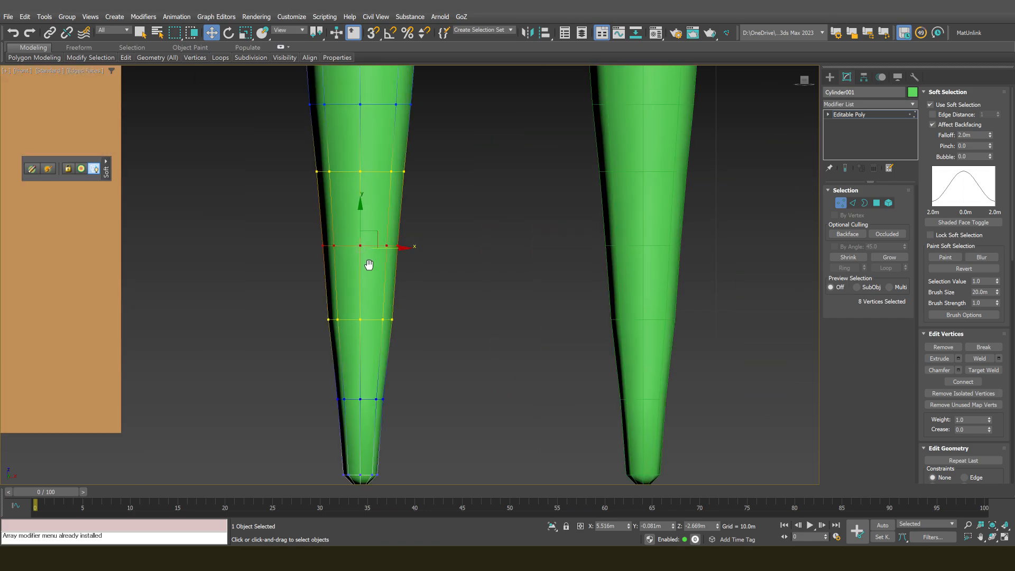
{"action": "scroll", "coordinate": [369, 250], "scroll_direction": "down", "scroll_amount": 3}
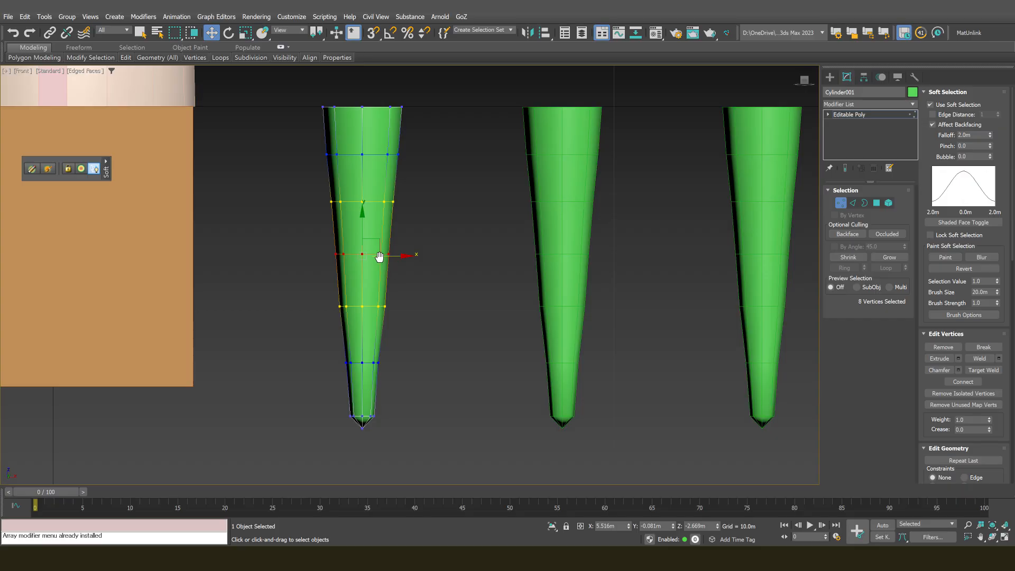
{"action": "scroll", "coordinate": [386, 271], "scroll_direction": "up", "scroll_amount": 4}
{"action": "scroll", "coordinate": [384, 275], "scroll_direction": "down", "scroll_amount": 4}
{"action": "middle_click_drag", "start_coordinate": [384, 275], "coordinate": [376, 270]}
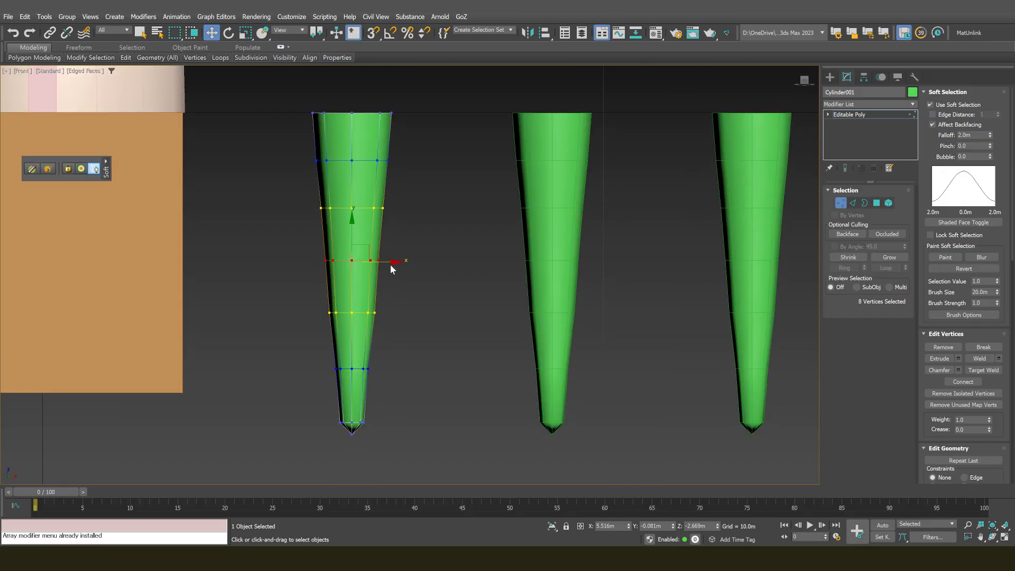
Try shifting the middle ring along X without soft selection, undo the move, and enable soft selection again
{"action": "left_click", "coordinate": [931, 105]}
{"action": "left_click_drag", "start_coordinate": [393, 262], "coordinate": [369, 261]}
{"action": "key", "text": "ctrl+z"}
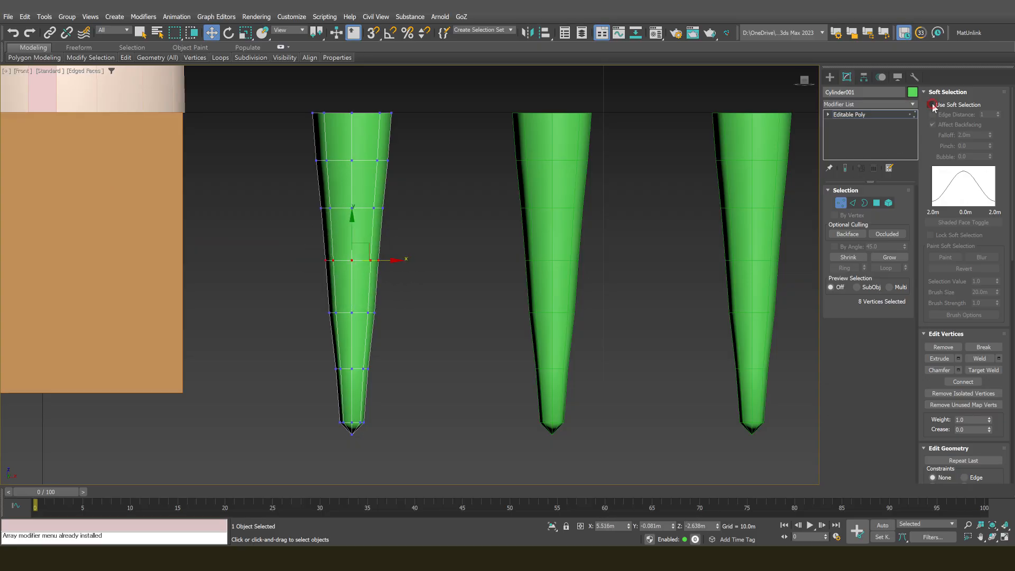
{"action": "left_click", "coordinate": [931, 104]}
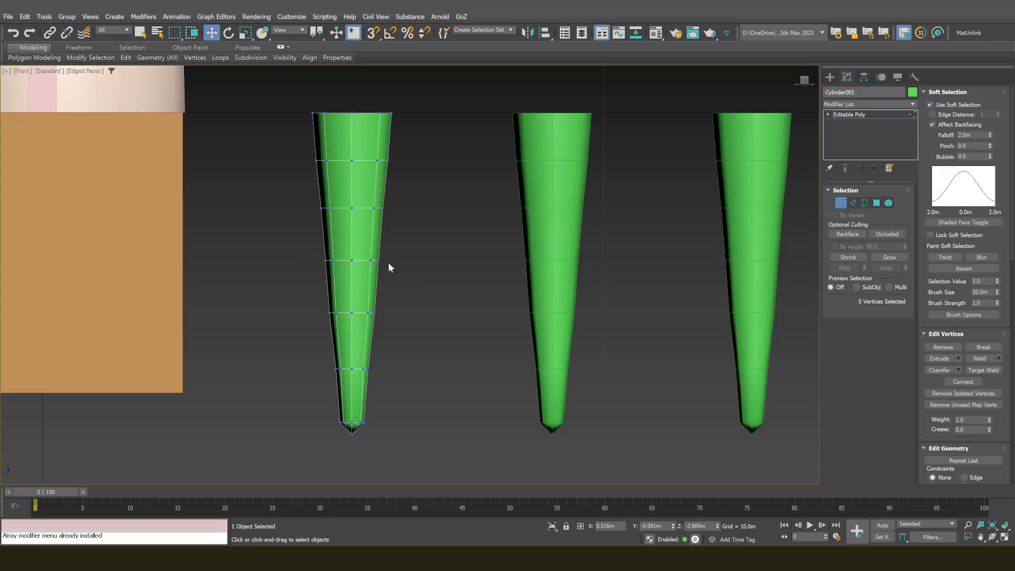
Bend the first spike with soft selection, shifting its middle ring toward the base box and its lower ring away from it
{"action": "mouse_move", "coordinate": [394, 261]}
{"action": "left_mouse_down"}
{"action": "mouse_move", "coordinate": [374, 260]}
{"action": "mouse_move", "coordinate": [424, 263]}
{"action": "mouse_move", "coordinate": [380, 261]}
{"action": "left_mouse_up"}
{"action": "left_click_drag", "start_coordinate": [297, 360], "coordinate": [393, 392]}
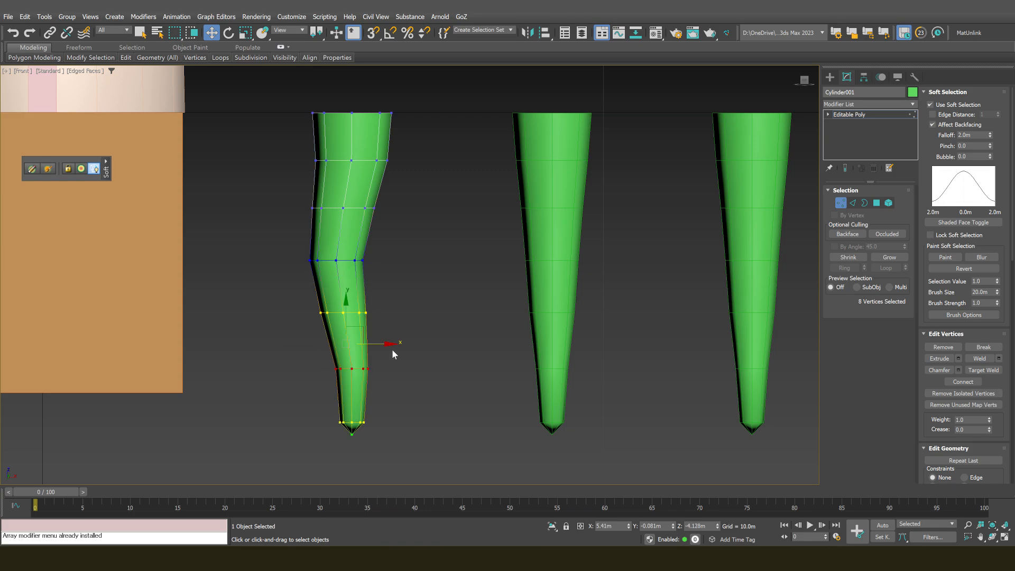
{"action": "left_click_drag", "start_coordinate": [397, 343], "coordinate": [407, 348]}
{"action": "left_click_drag", "start_coordinate": [407, 349], "coordinate": [394, 357]}
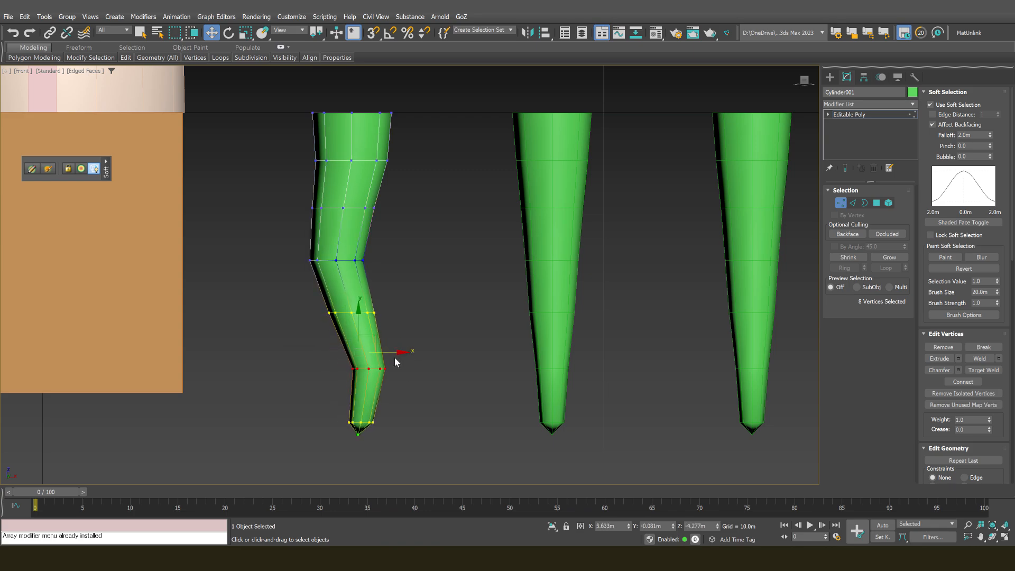
Refine the first spike by shifting its upper and middle rings slightly away from the base box, and leave vertex editing
{"action": "scroll", "coordinate": [392, 338], "scroll_direction": "down", "scroll_amount": 5}
{"action": "scroll", "coordinate": [389, 323], "scroll_direction": "up", "scroll_amount": 3}
{"action": "left_click_drag", "start_coordinate": [317, 215], "coordinate": [405, 269]}
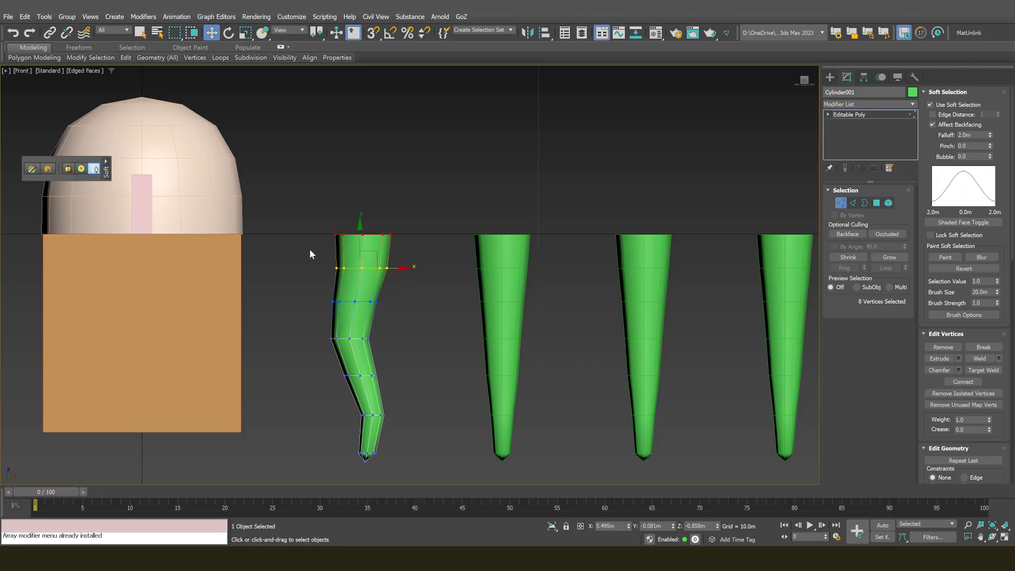
{"action": "left_click_drag", "start_coordinate": [310, 249], "coordinate": [412, 287]}
{"action": "left_click_drag", "start_coordinate": [333, 221], "coordinate": [404, 267]}
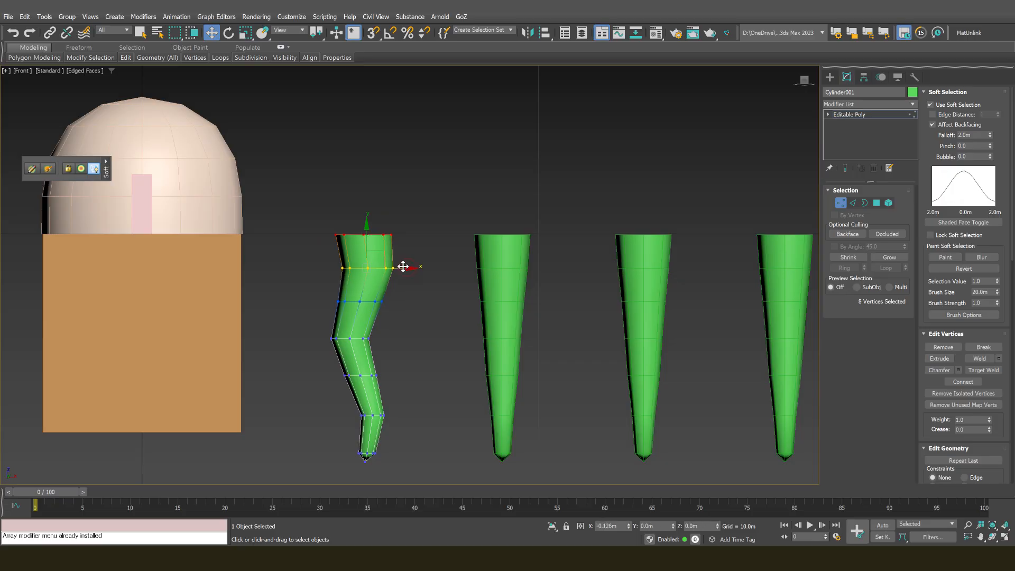
{"action": "left_click_drag", "start_coordinate": [299, 335], "coordinate": [407, 341]}
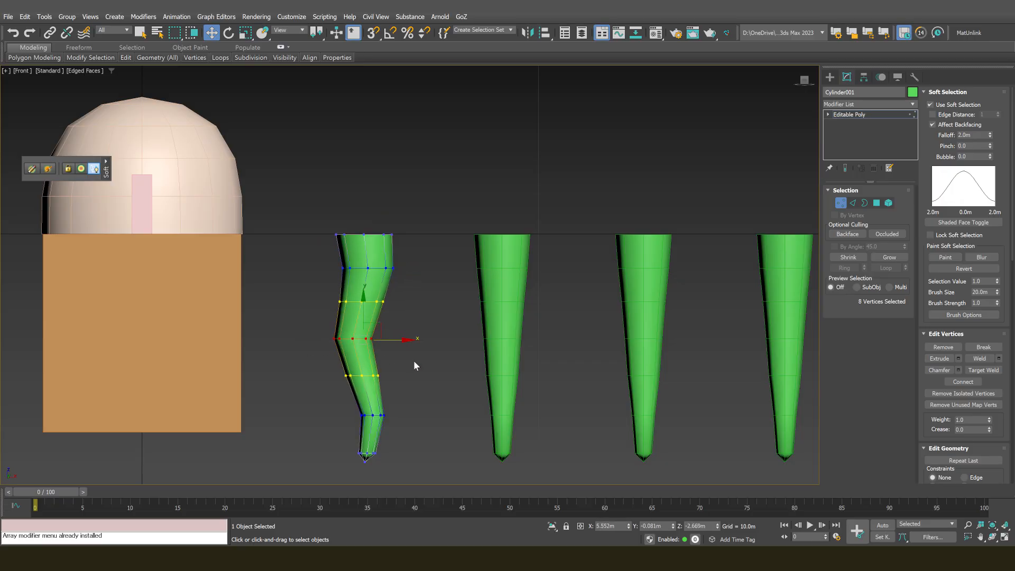
{"action": "middle_click_drag", "start_coordinate": [450, 317], "coordinate": [410, 299]}
{"action": "key", "text": "1"}
{"action": "left_click", "coordinate": [479, 313]}
{"action": "scroll", "coordinate": [489, 315], "scroll_direction": "down", "scroll_amount": 5}
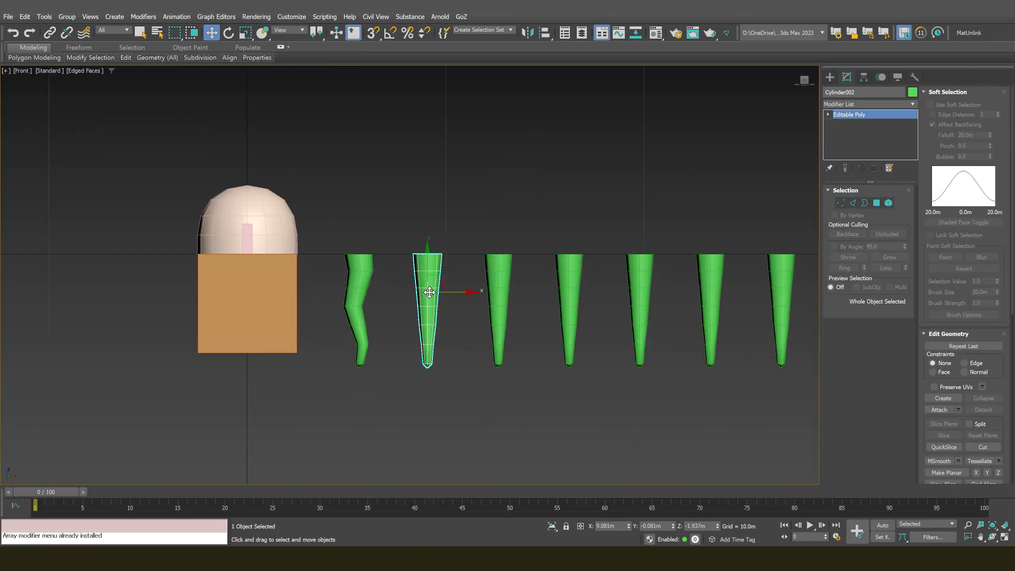
{"action": "key", "text": "1"}
{"action": "scroll", "coordinate": [394, 297], "scroll_direction": "up", "scroll_amount": 2}
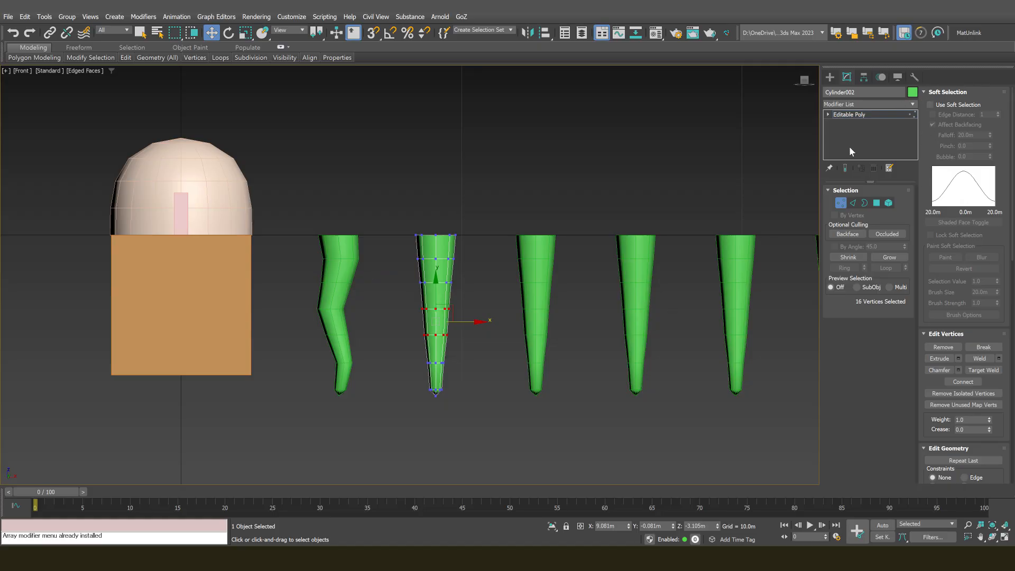
{"action": "key", "text": "1"}
{"action": "left_click", "coordinate": [554, 176]}
{"action": "scroll", "coordinate": [533, 241], "scroll_direction": "down", "scroll_amount": 2}
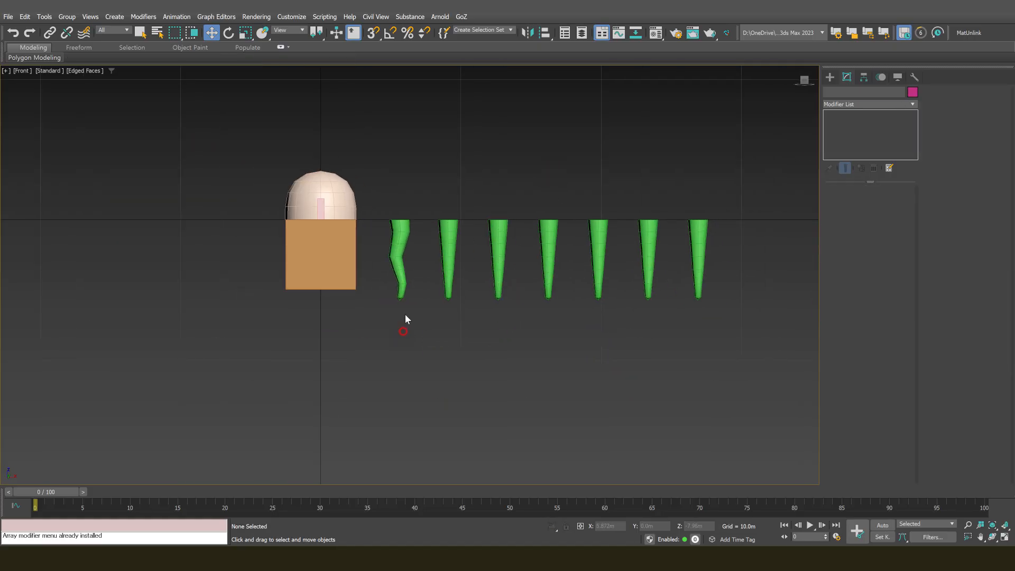
Attach the six straight spikes to the bent first spike as one editable poly
{"action": "left_click", "coordinate": [402, 242]}
{"action": "scroll", "coordinate": [432, 270], "scroll_direction": "up", "scroll_amount": 2}
{"action": "left_click", "coordinate": [447, 245]}
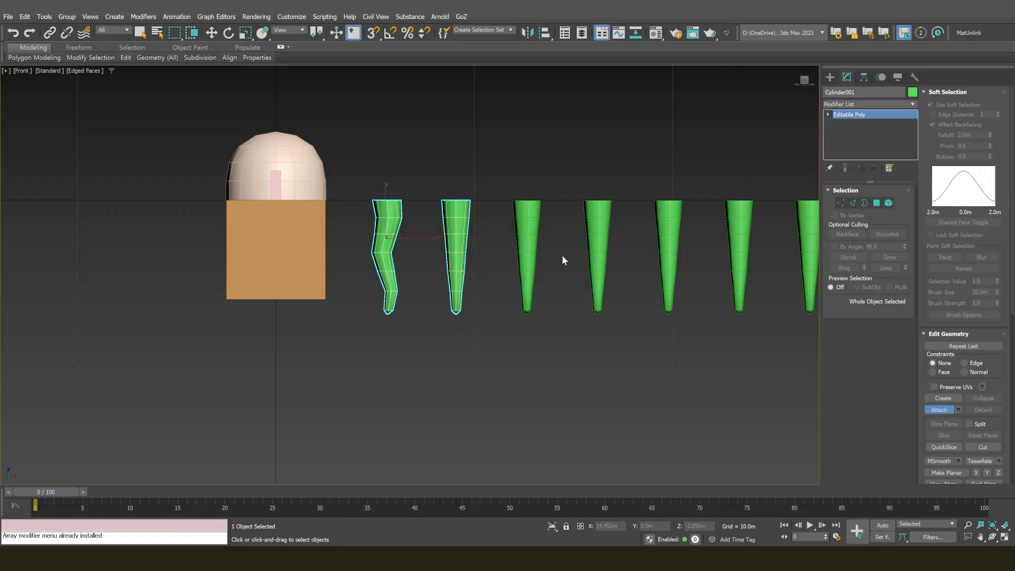
{"action": "middle_click_drag", "start_coordinate": [402, 254], "coordinate": [370, 275]}
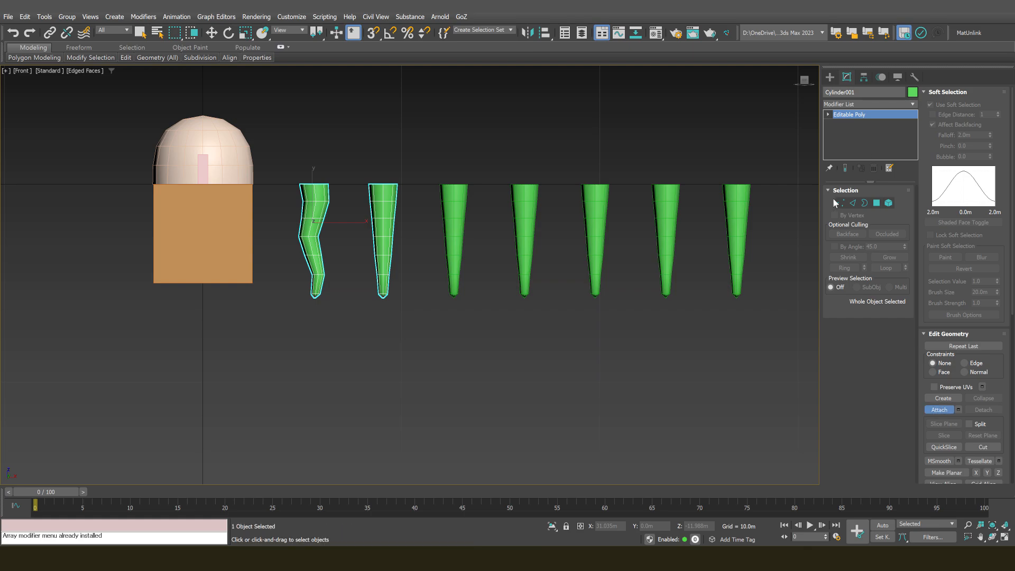
{"action": "left_click", "coordinate": [455, 228]}
{"action": "left_click", "coordinate": [523, 217]}
{"action": "left_click", "coordinate": [600, 217]}
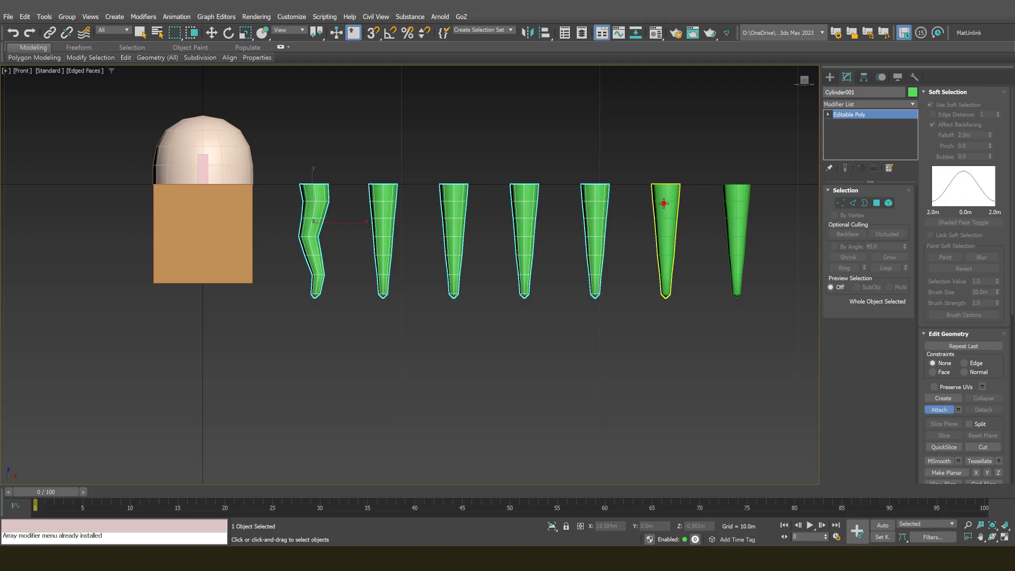
{"action": "left_click", "coordinate": [664, 203]}
{"action": "left_click", "coordinate": [731, 206]}
{"action": "key", "text": "w"}
Enter vertex editing on the combined spikes and select the second spike's middle ring
{"action": "scroll", "coordinate": [583, 297], "scroll_direction": "down", "scroll_amount": 3}
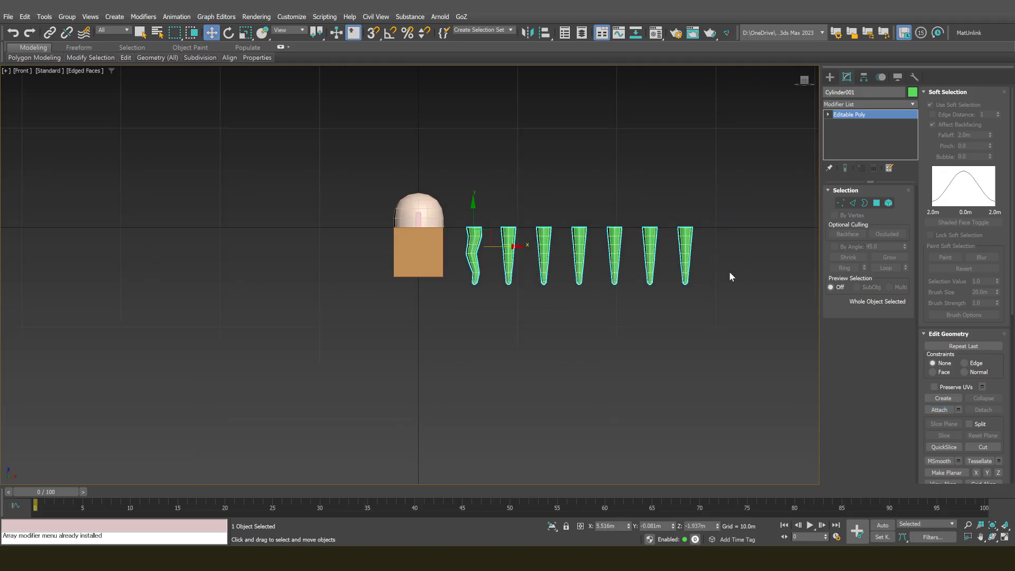
{"action": "left_click_drag", "start_coordinate": [489, 232], "coordinate": [520, 235]}
{"action": "right_click", "coordinate": [520, 235]}
{"action": "key", "text": "1"}
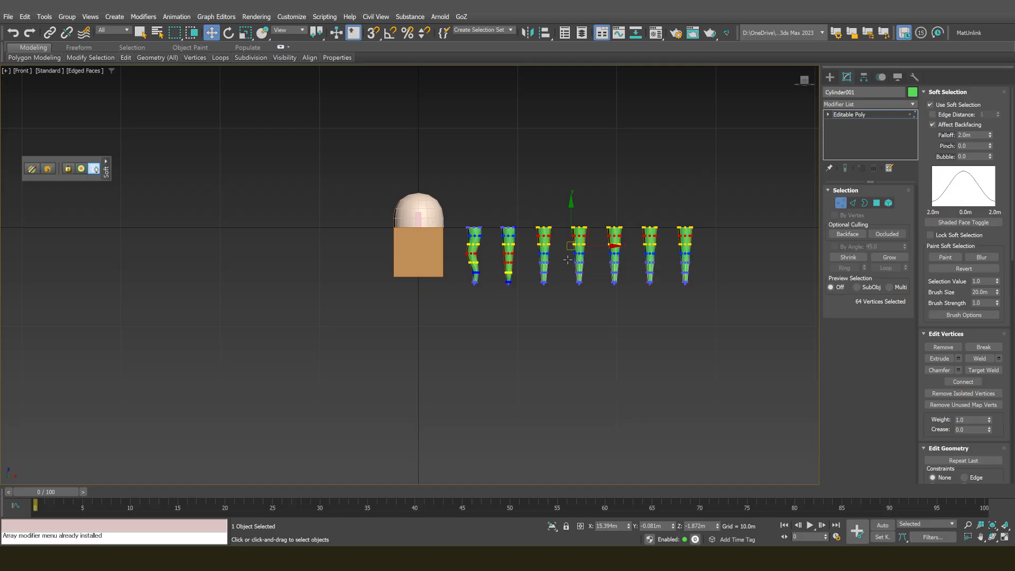
{"action": "scroll", "coordinate": [483, 247], "scroll_direction": "up", "scroll_amount": 5}
{"action": "left_click_drag", "start_coordinate": [556, 259], "coordinate": [555, 260]}
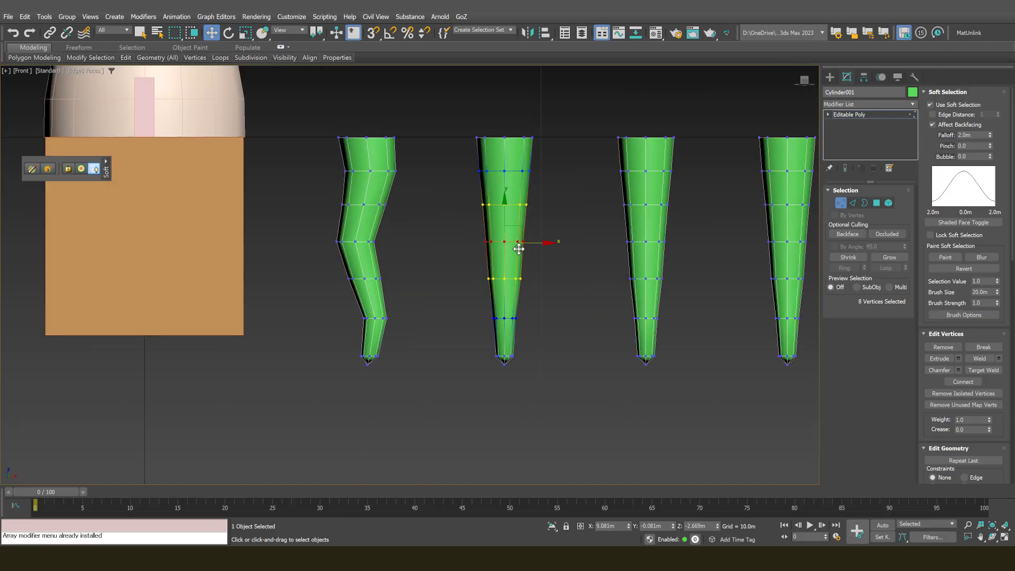
Try moving the whole second spike along X with soft selection active, and undo the move
{"action": "scroll", "coordinate": [550, 254], "scroll_direction": "down", "scroll_amount": 2}
{"action": "middle_click_drag", "start_coordinate": [482, 168], "coordinate": [440, 168]}
{"action": "left_click_drag", "start_coordinate": [507, 347], "coordinate": [509, 350]}
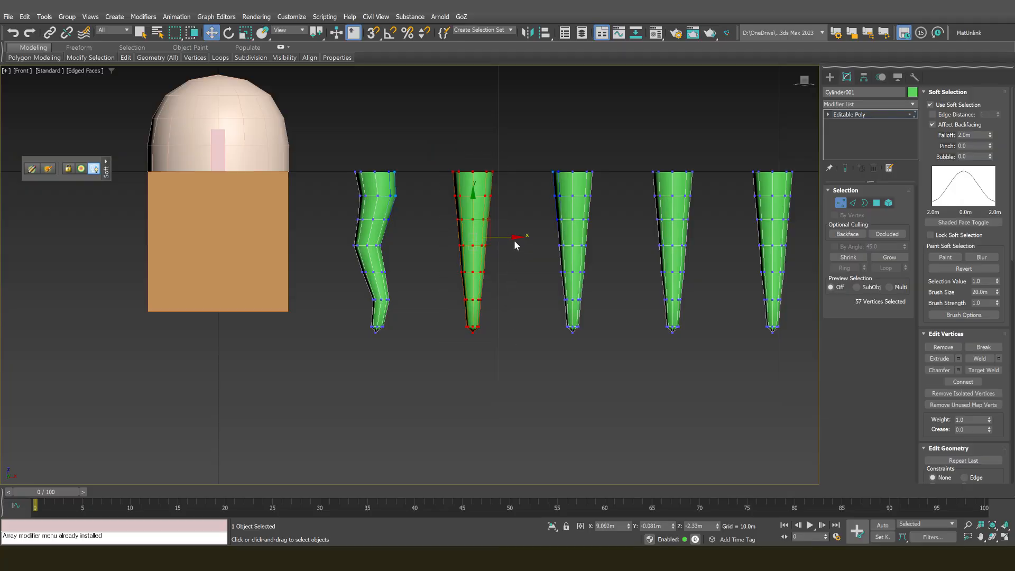
{"action": "left_click_drag", "start_coordinate": [515, 238], "coordinate": [573, 235]}
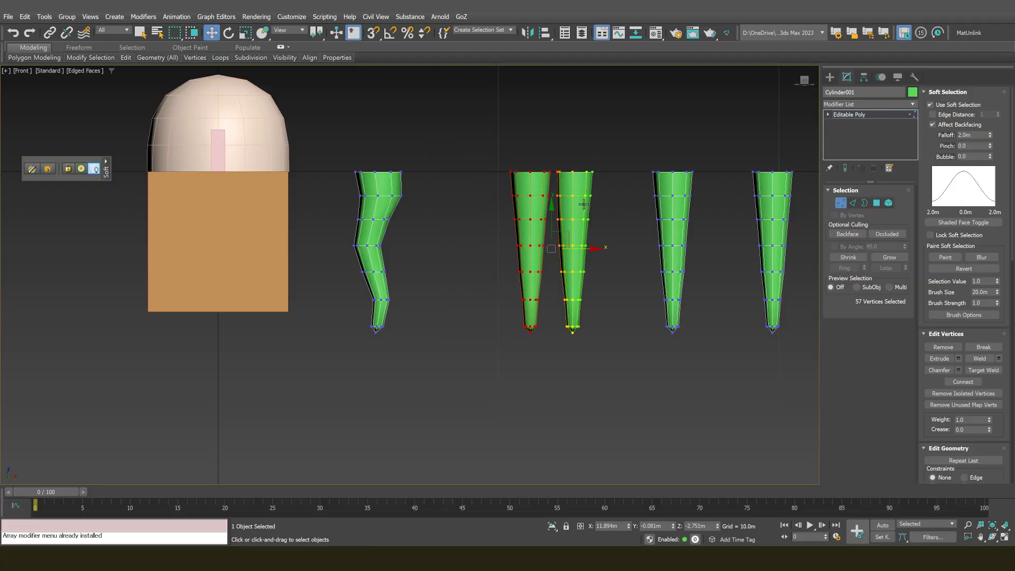
{"action": "key", "text": "ctrl+z"}
Reselect the second spike's middle ring, try shifting it along X, and undo the move
{"action": "left_click", "coordinate": [544, 246]}
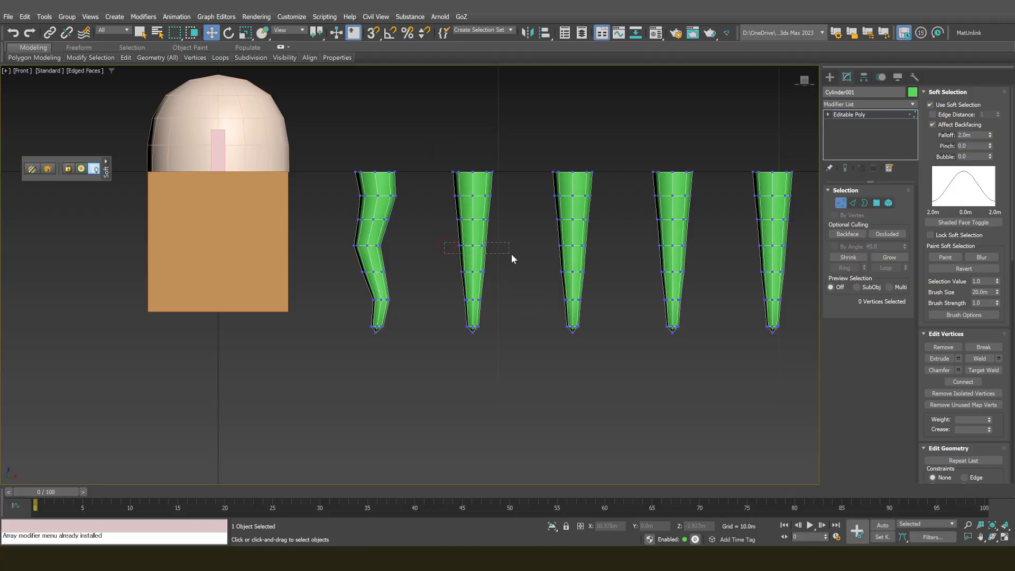
{"action": "left_click_drag", "start_coordinate": [511, 255], "coordinate": [510, 254]}
{"action": "scroll", "coordinate": [459, 258], "scroll_direction": "up", "scroll_amount": 2}
{"action": "scroll", "coordinate": [212, 264], "scroll_direction": "down", "scroll_amount": 2}
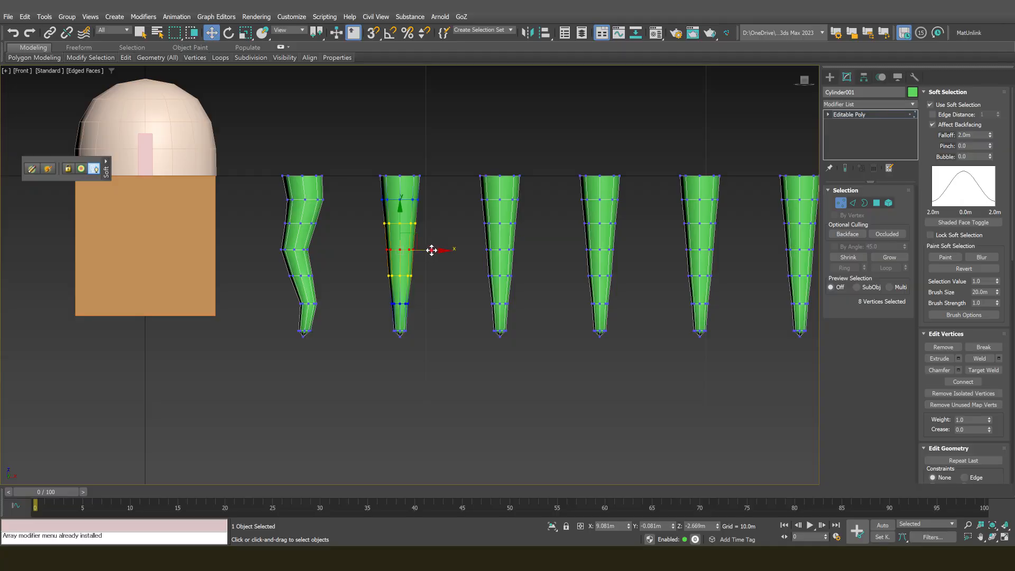
{"action": "left_click_drag", "start_coordinate": [432, 250], "coordinate": [442, 250]}
{"action": "key", "text": "ctrl+z"}
Try an S-bend on the second spike by offsetting its upper ring, lower ring and tip along X, and undo the offsets
{"action": "left_click_drag", "start_coordinate": [369, 193], "coordinate": [481, 244]}
{"action": "left_click_drag", "start_coordinate": [366, 262], "coordinate": [433, 276]}
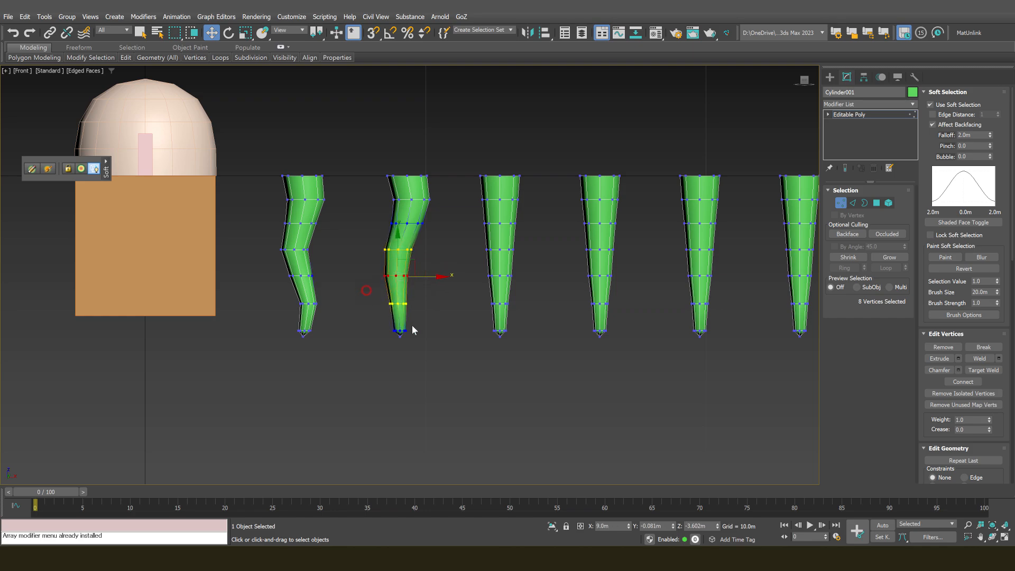
{"action": "left_click_drag", "start_coordinate": [366, 290], "coordinate": [434, 345]}
{"action": "left_click_drag", "start_coordinate": [437, 292], "coordinate": [446, 292]}
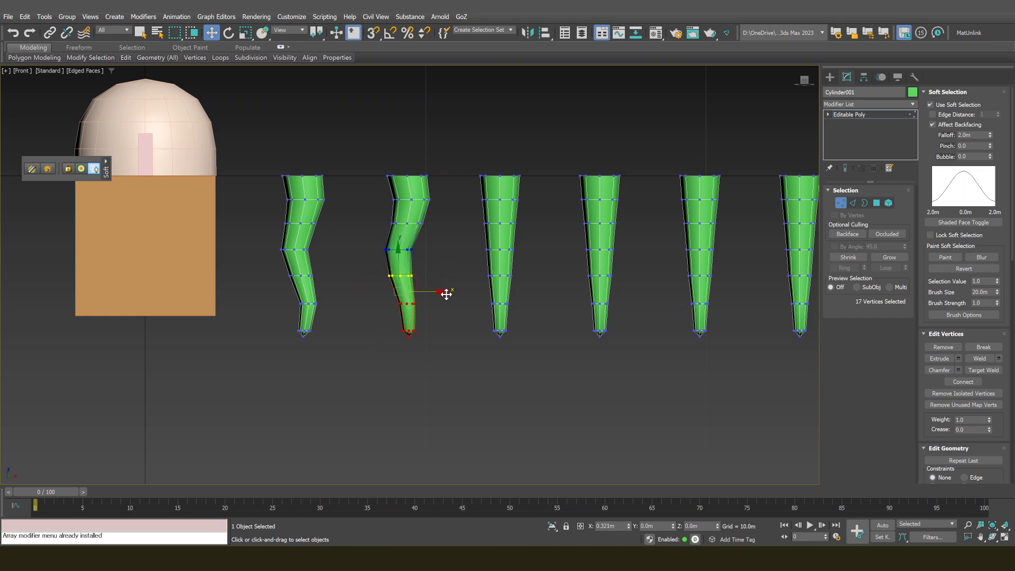
{"action": "left_click", "coordinate": [423, 323]}
{"action": "key", "text": "ctrl+z"}
{"action": "key", "text": "ctrl+z"}
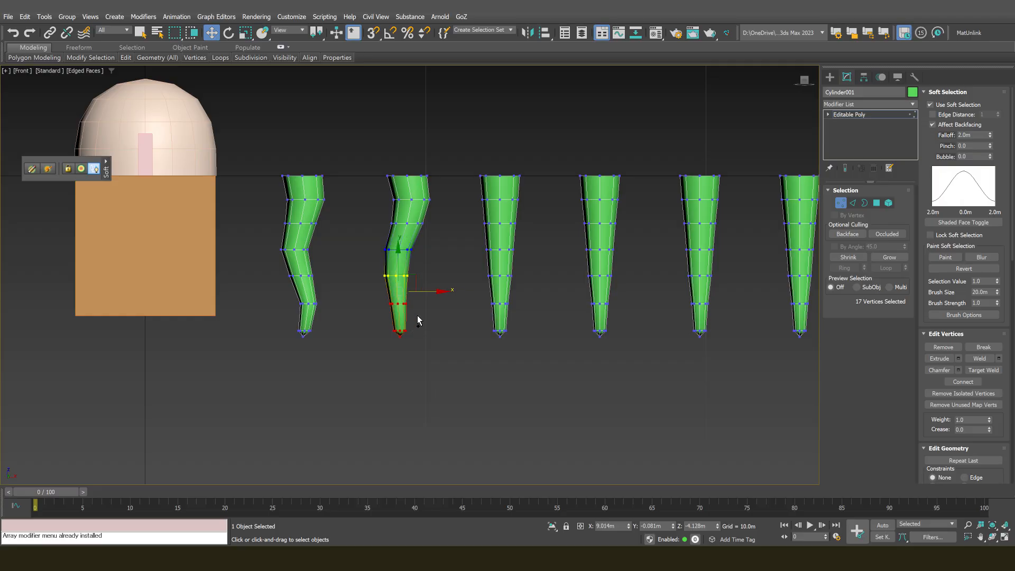
{"action": "key", "text": "ctrl+z"}
{"action": "key", "text": "ctrl+z"}
{"action": "key", "text": "ctrl+z"}
{"action": "key", "text": "ctrl+z"}
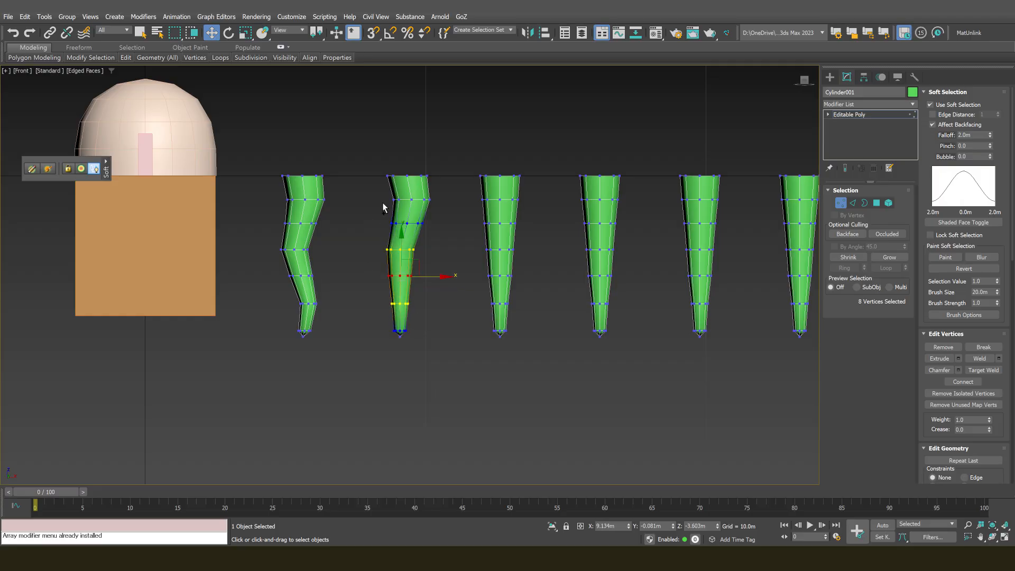
Shift the second spike's upper ring toward the base box with soft selection
{"action": "left_click_drag", "start_coordinate": [433, 208], "coordinate": [430, 204]}
{"action": "scroll", "coordinate": [370, 257], "scroll_direction": "down", "scroll_amount": 5}
{"action": "middle_click_drag", "start_coordinate": [370, 257], "coordinate": [384, 228]}
{"action": "scroll", "coordinate": [384, 228], "scroll_direction": "up", "scroll_amount": 3}
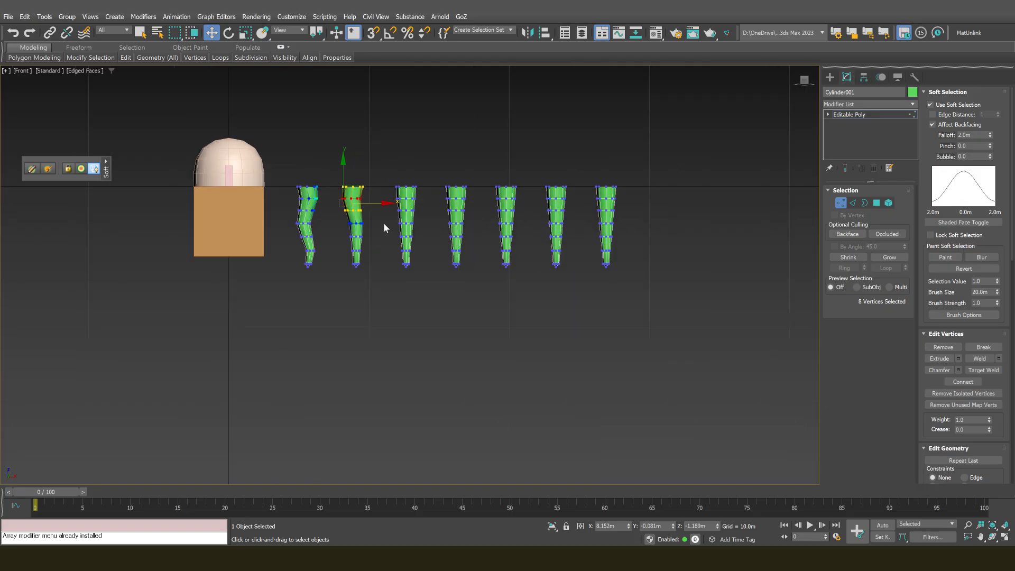
Turn off soft selection and widen the gaps before the second, third and fourth spikes, moving all spikes beyond each gap along X
{"action": "left_click", "coordinate": [930, 105]}
{"action": "middle_click_drag", "start_coordinate": [433, 309], "coordinate": [392, 318]}
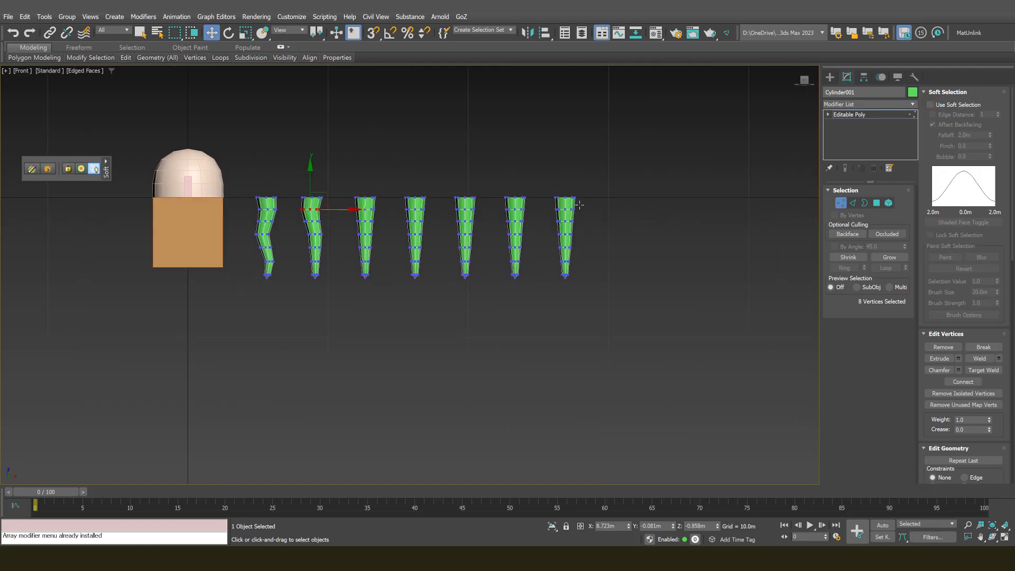
{"action": "left_click_drag", "start_coordinate": [293, 343], "coordinate": [294, 342]}
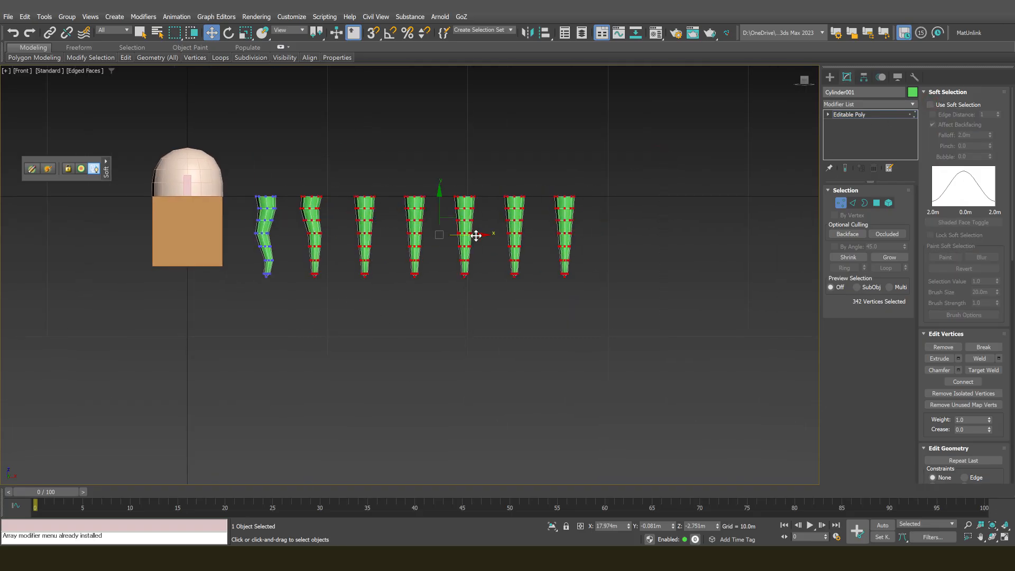
{"action": "left_click_drag", "start_coordinate": [473, 233], "coordinate": [500, 233]}
{"action": "left_click_drag", "start_coordinate": [629, 306], "coordinate": [629, 306]}
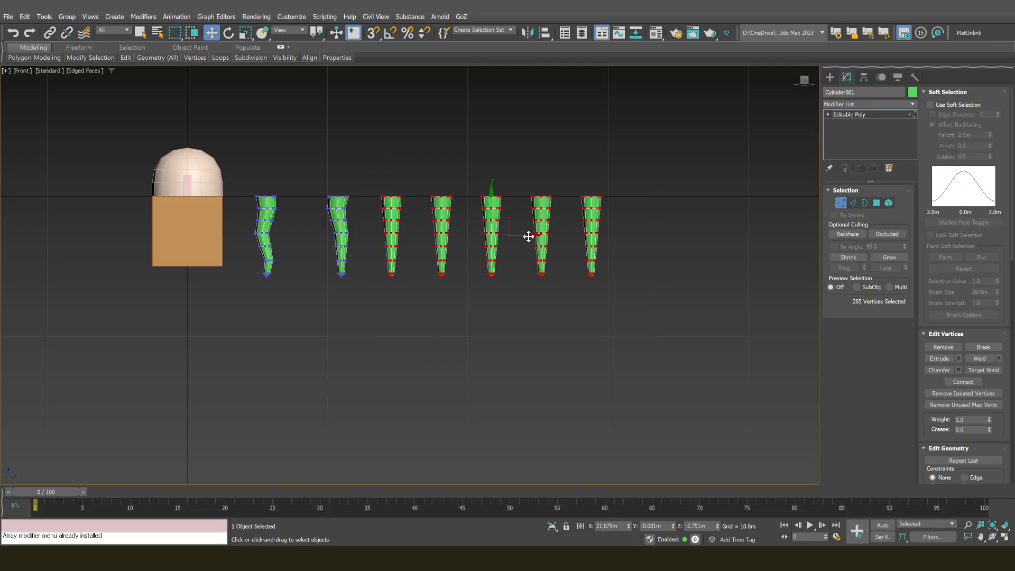
{"action": "left_click_drag", "start_coordinate": [529, 233], "coordinate": [575, 233]}
{"action": "left_click_drag", "start_coordinate": [651, 266], "coordinate": [651, 266]}
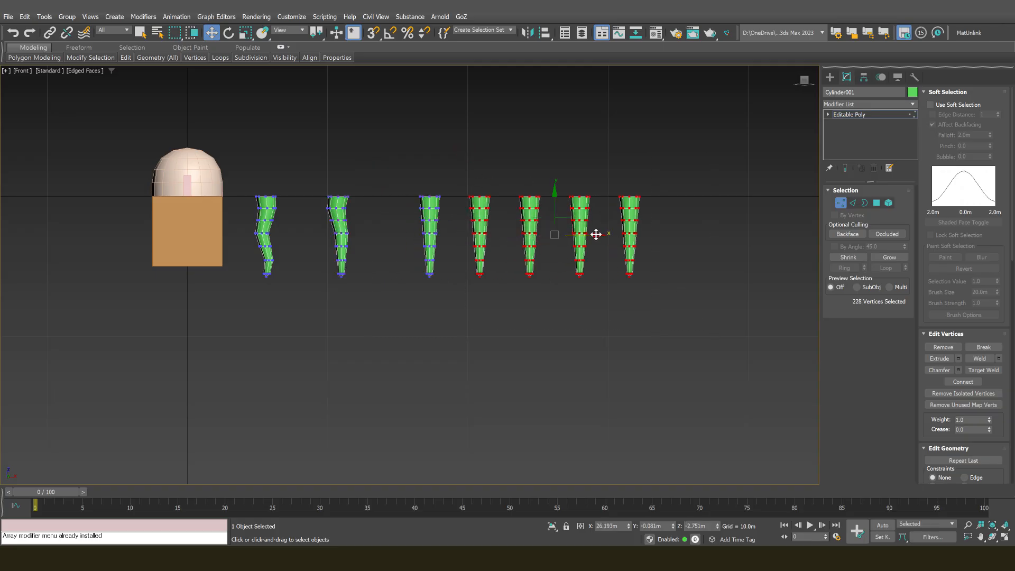
{"action": "left_click_drag", "start_coordinate": [596, 233], "coordinate": [634, 234]}
Widen the gaps before the fifth, sixth and seventh spikes along X, and clear the vertex selection
{"action": "left_click_drag", "start_coordinate": [686, 274], "coordinate": [745, 321]}
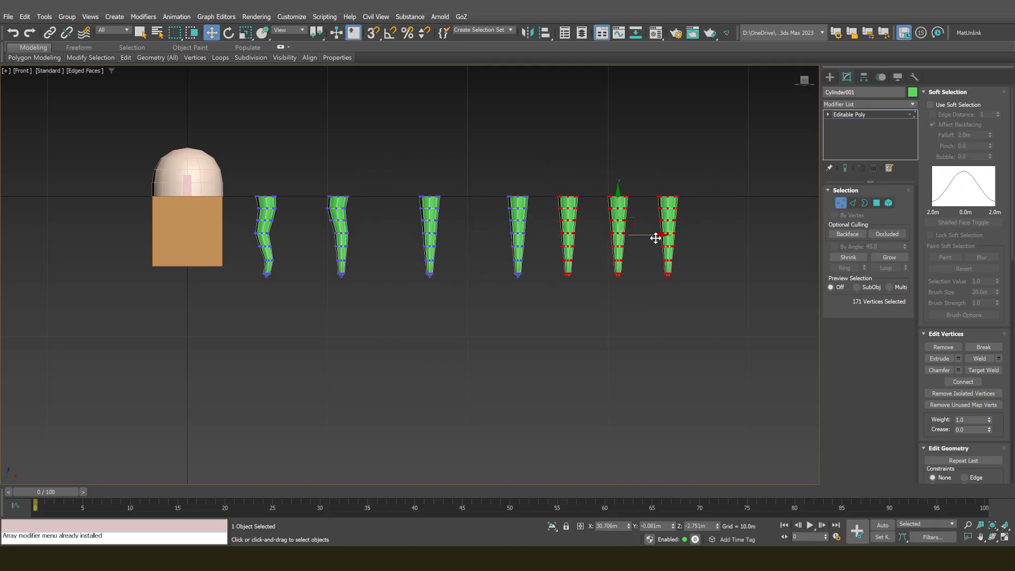
{"action": "left_click_drag", "start_coordinate": [656, 236], "coordinate": [686, 237]}
{"action": "left_click_drag", "start_coordinate": [629, 177], "coordinate": [747, 294]}
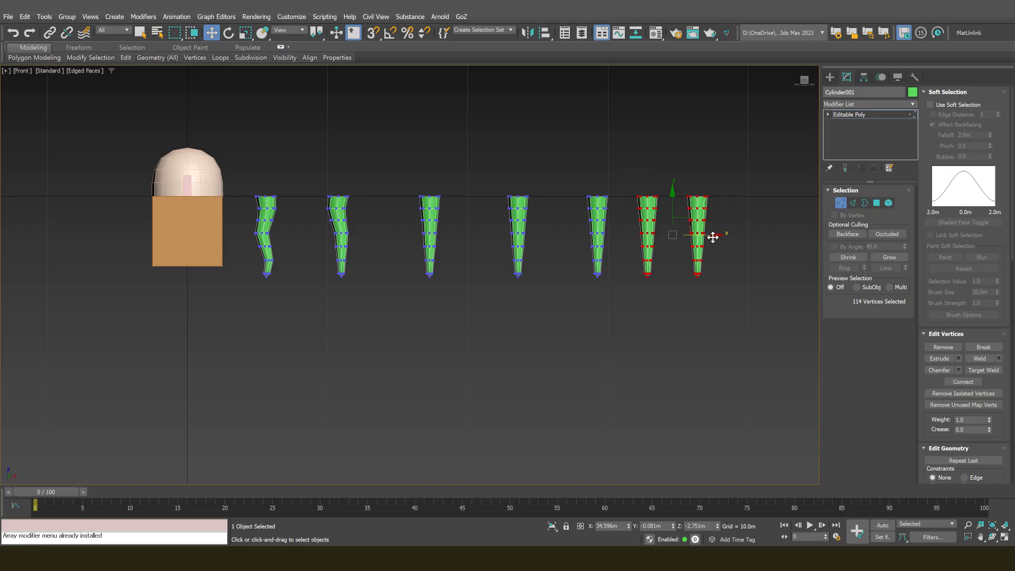
{"action": "left_click_drag", "start_coordinate": [712, 236], "coordinate": [756, 236]}
{"action": "left_click_drag", "start_coordinate": [792, 290], "coordinate": [791, 290]}
{"action": "middle_click_drag", "start_coordinate": [772, 266], "coordinate": [693, 275]}
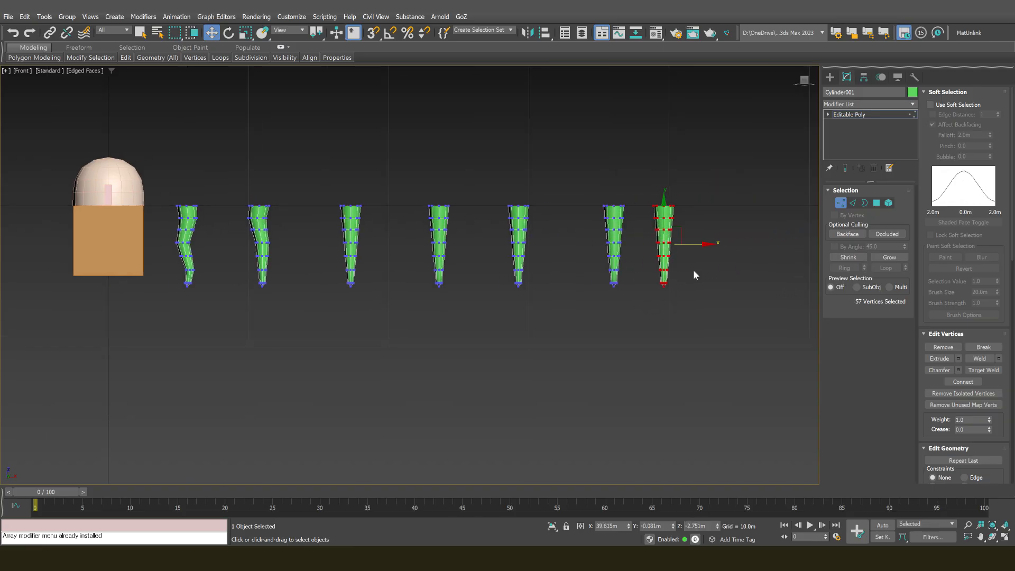
{"action": "left_click_drag", "start_coordinate": [701, 243], "coordinate": [763, 244]}
{"action": "left_click", "coordinate": [708, 289]}
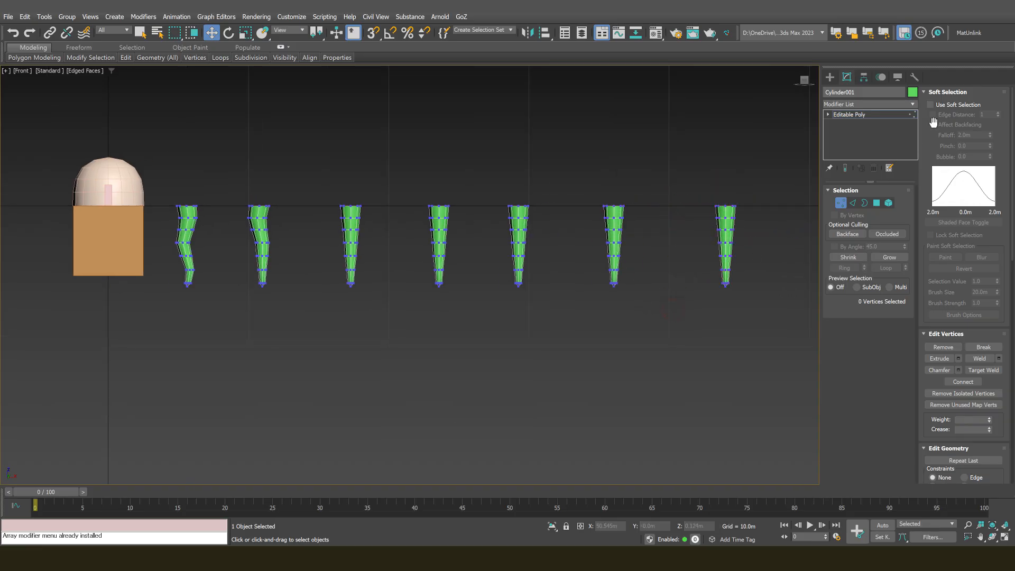
Enable soft selection and bend the second spike, shifting its lower ring about 0.4 m toward the base box and its middle ring away
{"action": "left_click", "coordinate": [932, 105]}
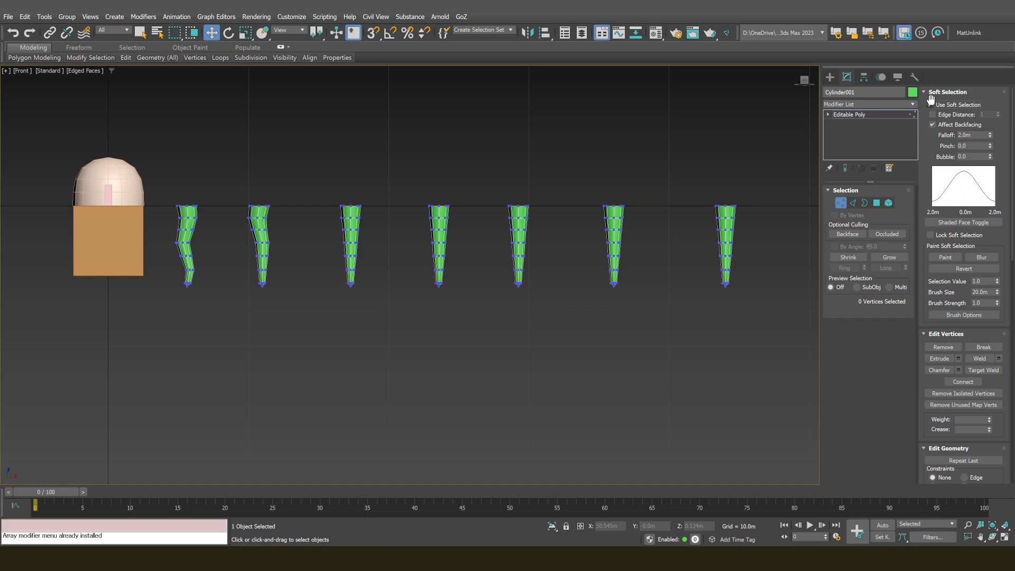
{"action": "scroll", "coordinate": [389, 275], "scroll_direction": "up", "scroll_amount": 5}
{"action": "left_click_drag", "start_coordinate": [243, 267], "coordinate": [301, 279]}
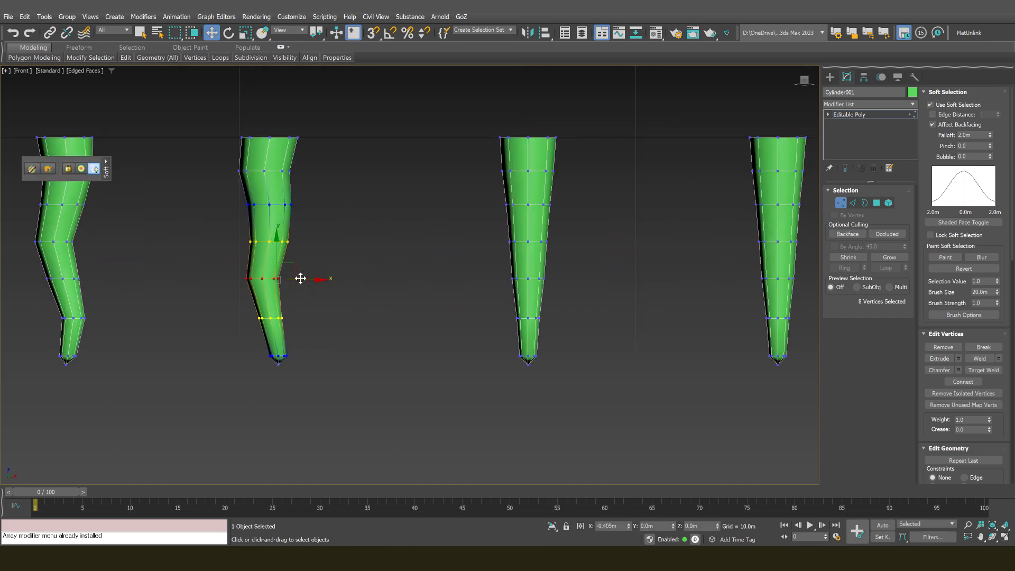
{"action": "left_click_drag", "start_coordinate": [235, 225], "coordinate": [313, 247]}
{"action": "scroll", "coordinate": [312, 246], "scroll_direction": "down", "scroll_amount": 2}
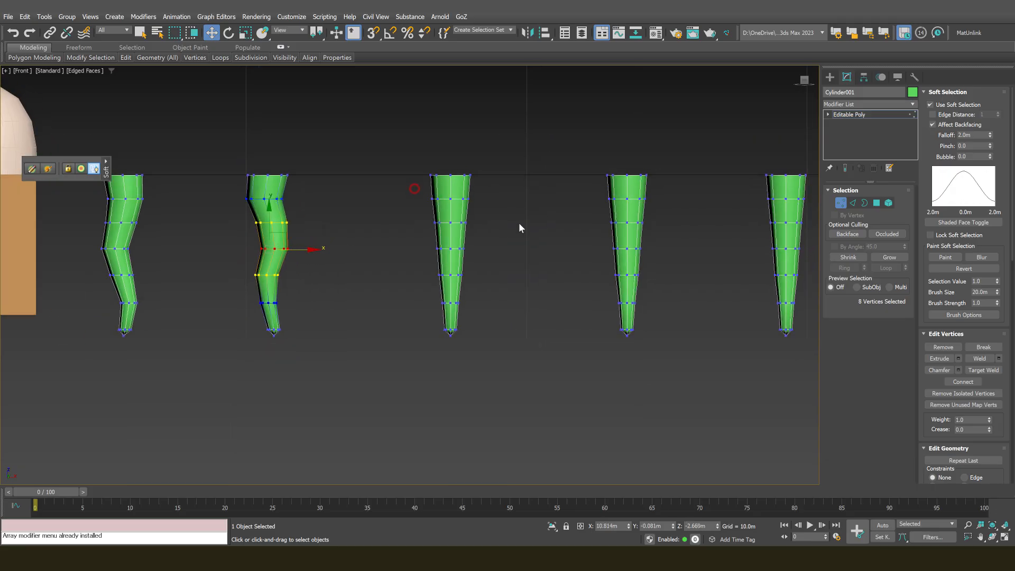
Bend the third spike with soft selection, shifting its upper ring about 0.4 m away from the base box, its lower ring toward it, and its tip away
{"action": "left_click_drag", "start_coordinate": [416, 192], "coordinate": [498, 213]}
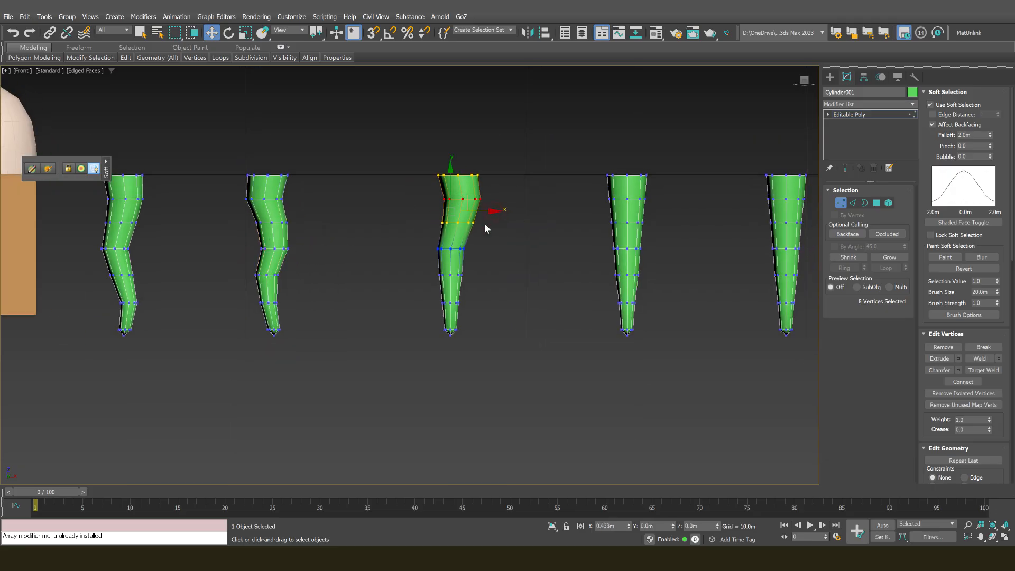
{"action": "mouse_move", "coordinate": [473, 285]}
{"action": "left_mouse_down"}
{"action": "mouse_move", "coordinate": [421, 267]}
{"action": "mouse_move", "coordinate": [474, 275]}
{"action": "left_mouse_up"}
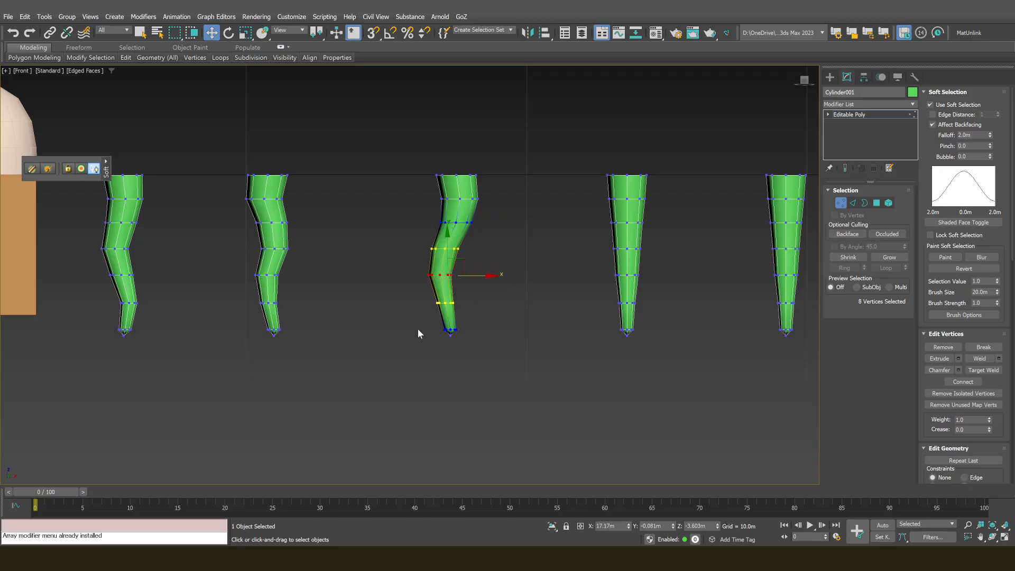
{"action": "left_click_drag", "start_coordinate": [428, 318], "coordinate": [517, 357]}
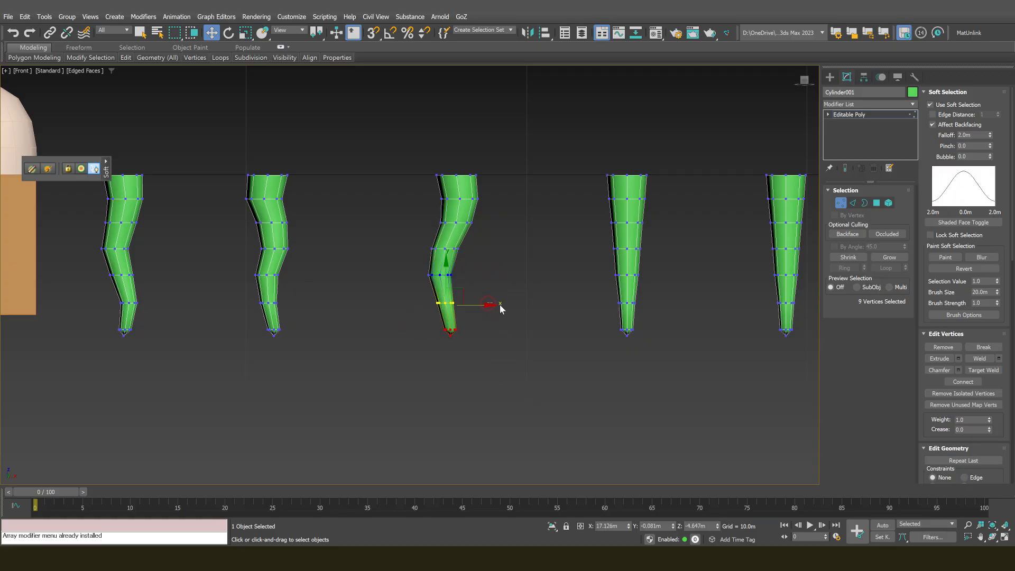
{"action": "left_click_drag", "start_coordinate": [487, 305], "coordinate": [494, 308]}
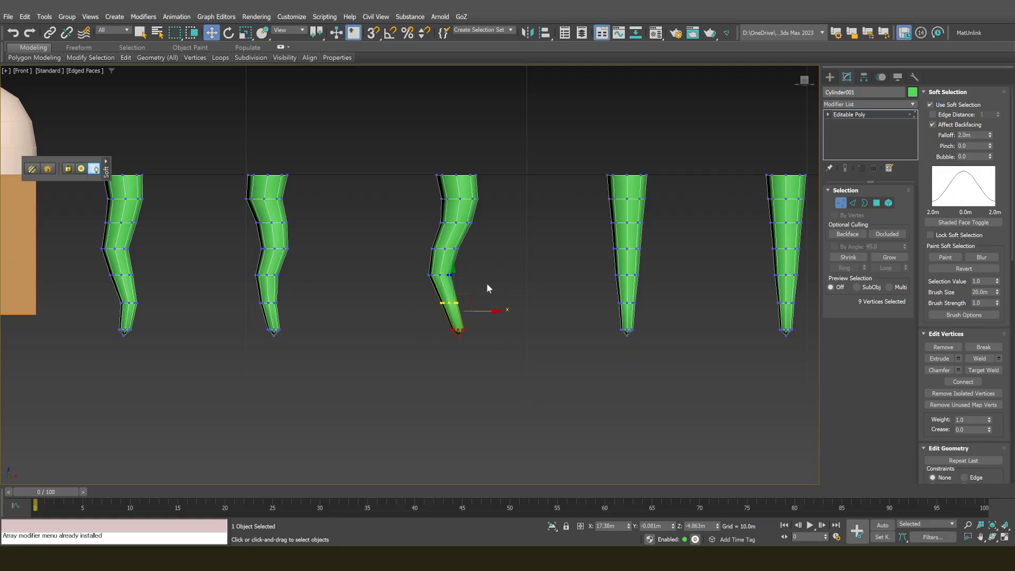
{"action": "scroll", "coordinate": [433, 255], "scroll_direction": "down", "scroll_amount": 2}
{"action": "left_click_drag", "start_coordinate": [443, 234], "coordinate": [454, 237]}
Bend the fourth spike with soft selection, bowing its upper rings away from the base box and its lower end toward it
{"action": "middle_click_drag", "start_coordinate": [454, 237], "coordinate": [390, 230]}
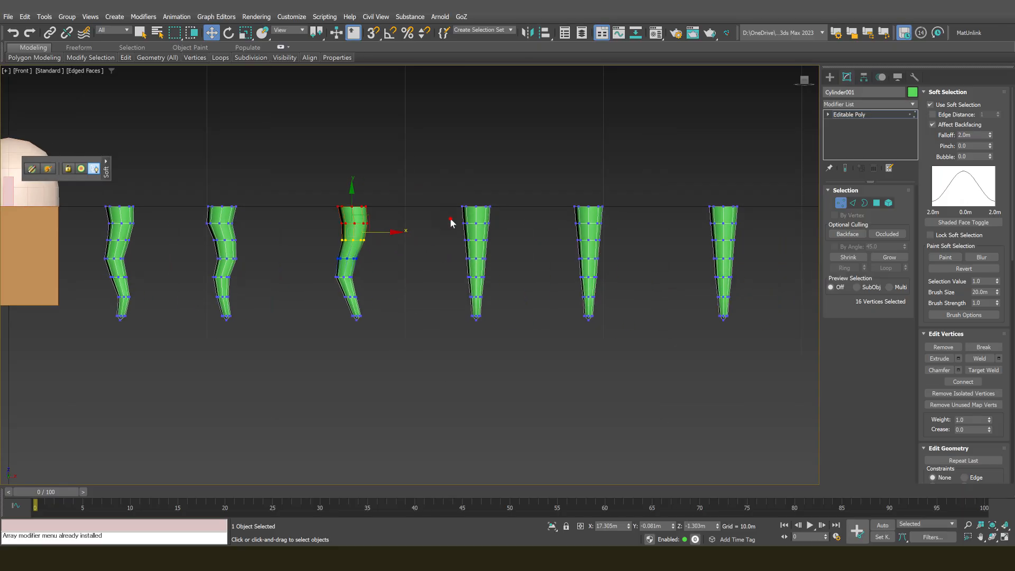
{"action": "left_click_drag", "start_coordinate": [450, 218], "coordinate": [529, 264]}
{"action": "left_click_drag", "start_coordinate": [459, 289], "coordinate": [490, 303]}
Bend the fifth spike with soft selection, shifting its lower ring about 0.3 m and its top ring away from the base box
{"action": "middle_click_drag", "start_coordinate": [538, 188], "coordinate": [461, 192]}
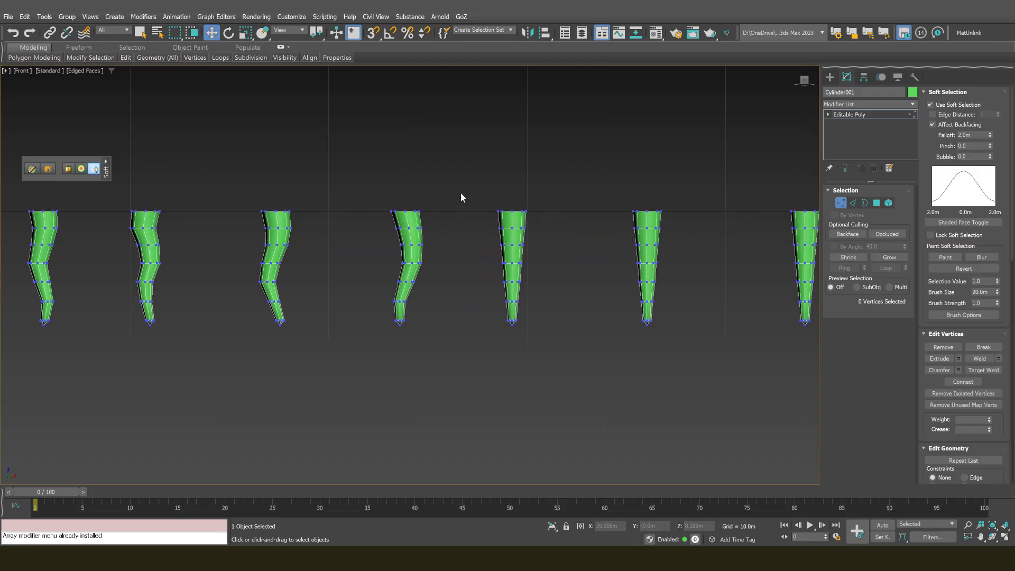
{"action": "left_click_drag", "start_coordinate": [461, 193], "coordinate": [548, 228]}
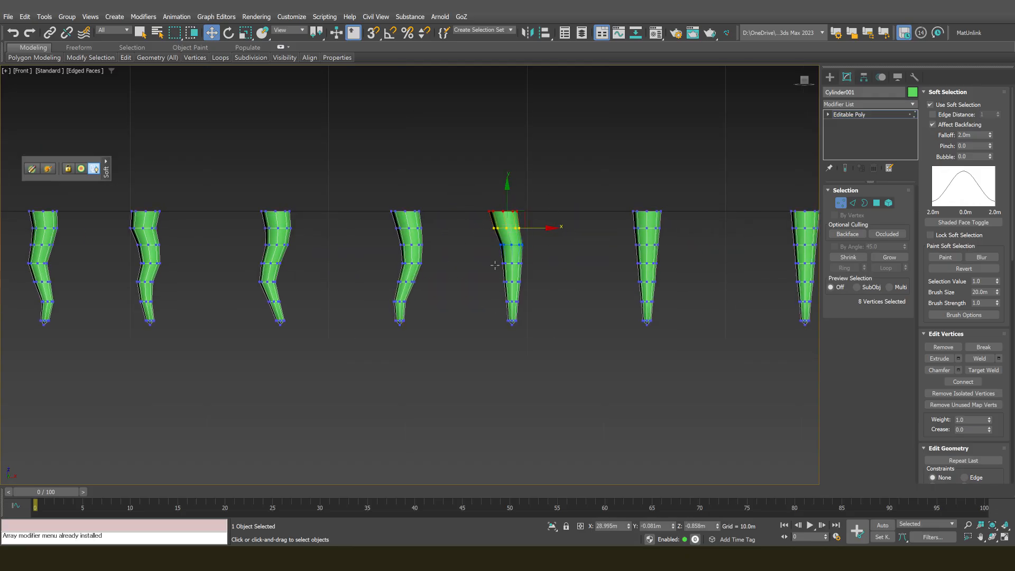
{"action": "left_click_drag", "start_coordinate": [497, 276], "coordinate": [553, 284]}
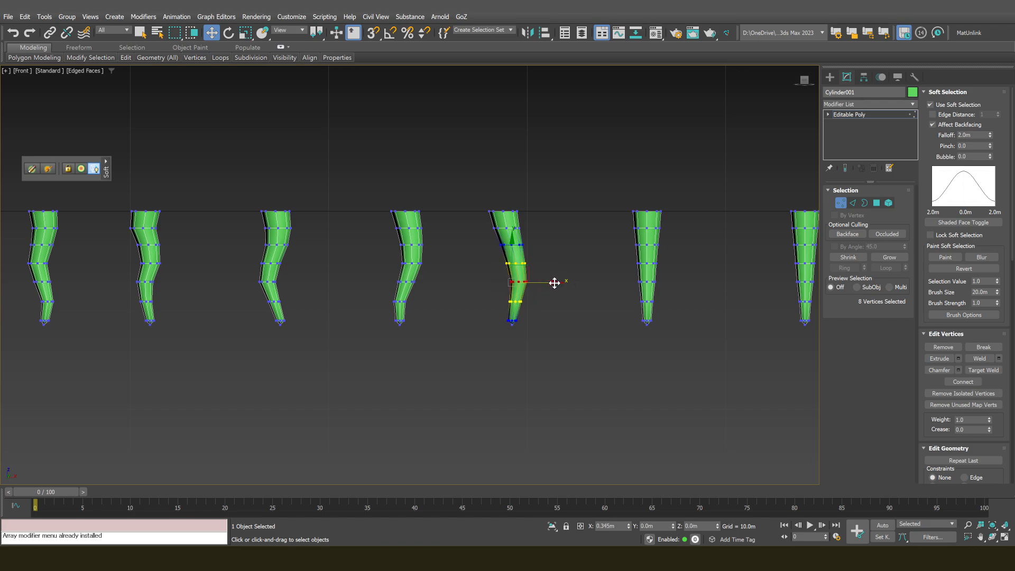
{"action": "middle_click_drag", "start_coordinate": [540, 312], "coordinate": [479, 323]}
{"action": "left_click_drag", "start_coordinate": [420, 207], "coordinate": [513, 243]}
Bend the sixth spike with soft selection, leaning its top away from the base box and its lower-middle rings toward it
{"action": "scroll", "coordinate": [486, 259], "scroll_direction": "down", "scroll_amount": 3}
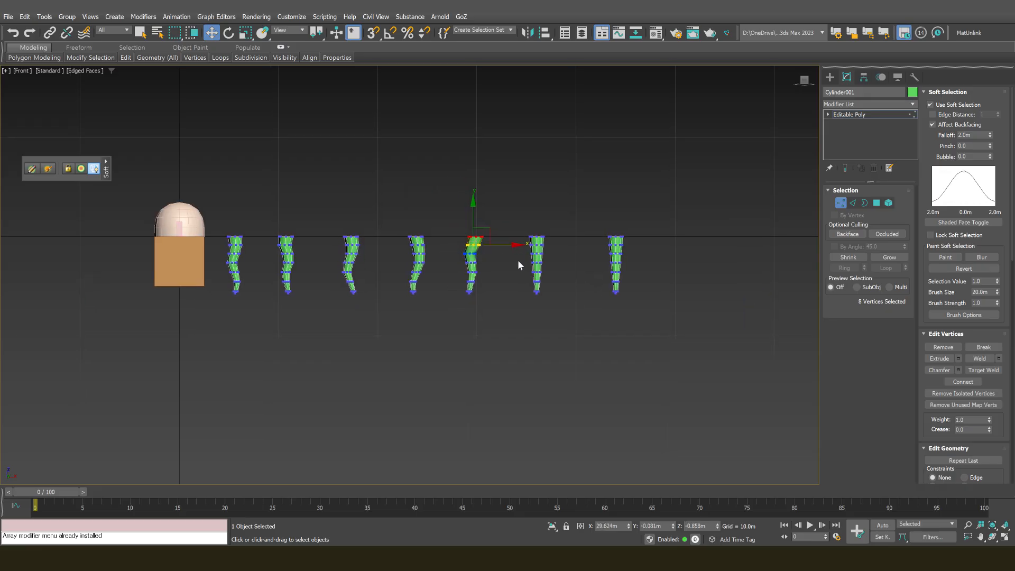
{"action": "middle_click_drag", "start_coordinate": [528, 288], "coordinate": [460, 276]}
{"action": "scroll", "coordinate": [460, 277], "scroll_direction": "up", "scroll_amount": 2}
{"action": "left_click_drag", "start_coordinate": [481, 236], "coordinate": [537, 266]}
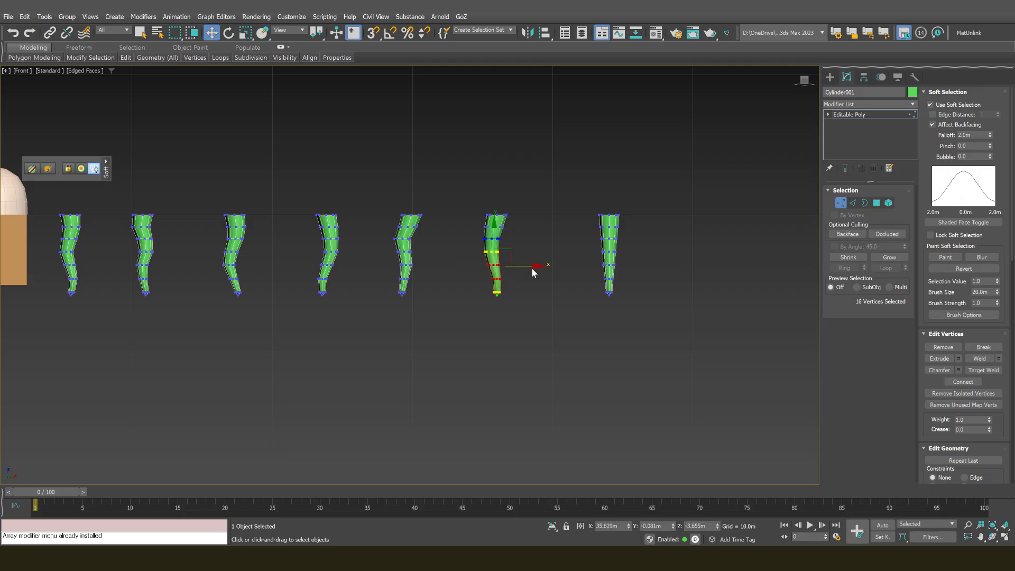
Bend the seventh spike with soft selection, offsetting its top toward the base box and its lower rings away, and clear the vertex selection
{"action": "scroll", "coordinate": [534, 270], "scroll_direction": "down", "scroll_amount": 2}
{"action": "middle_click_drag", "start_coordinate": [544, 267], "coordinate": [531, 271]}
{"action": "scroll", "coordinate": [532, 271], "scroll_direction": "up", "scroll_amount": 2}
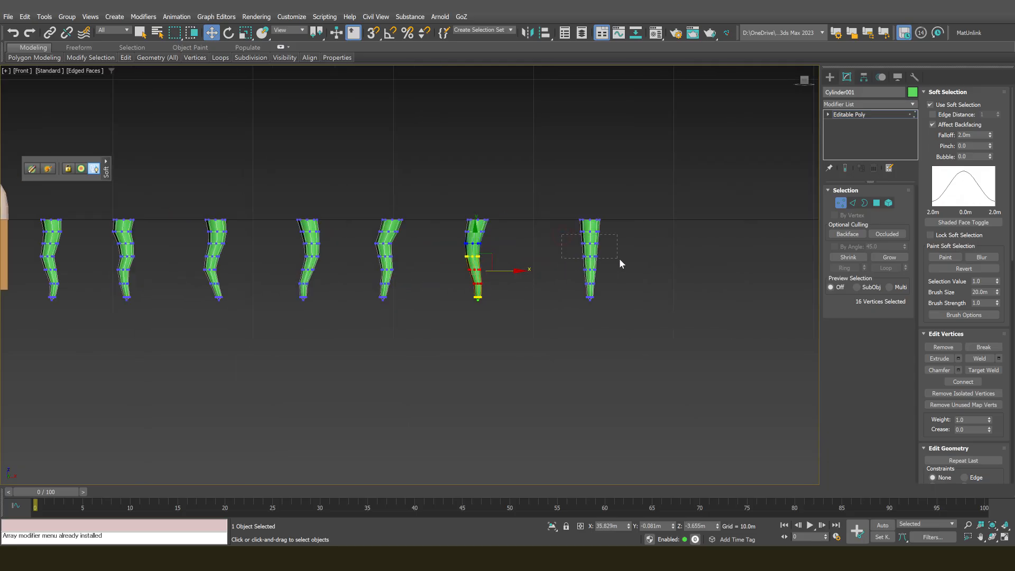
{"action": "left_click_drag", "start_coordinate": [620, 259], "coordinate": [633, 249]}
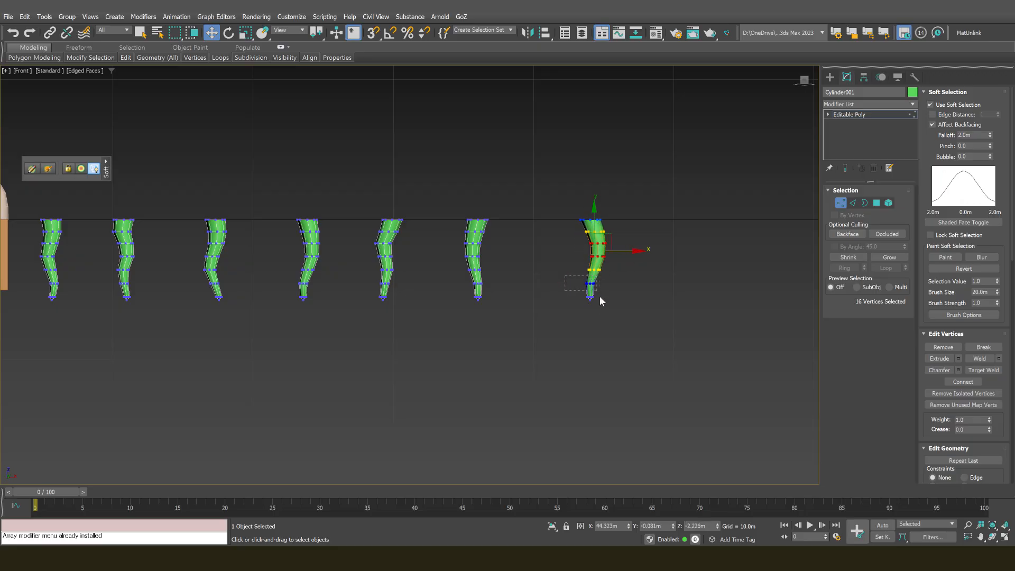
{"action": "left_click_drag", "start_coordinate": [599, 300], "coordinate": [599, 301]}
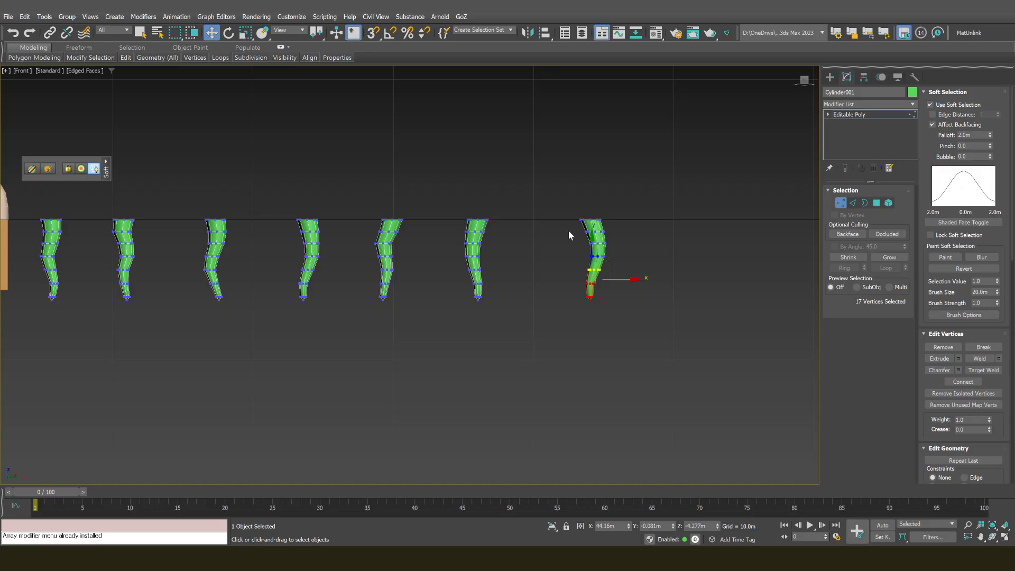
{"action": "left_click_drag", "start_coordinate": [629, 271], "coordinate": [628, 245]}
{"action": "left_click_drag", "start_coordinate": [605, 287], "coordinate": [633, 278]}
{"action": "left_click", "coordinate": [573, 311]}
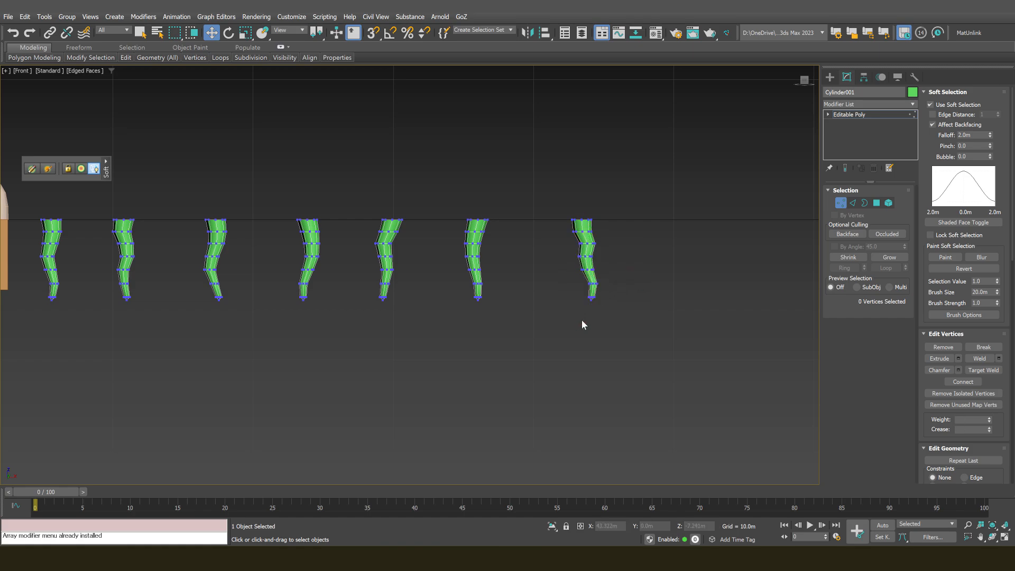
{"action": "left_click_drag", "start_coordinate": [583, 324], "coordinate": [628, 281]}
{"action": "left_click", "coordinate": [574, 311]}
{"action": "scroll", "coordinate": [424, 268], "scroll_direction": "down", "scroll_amount": 3}
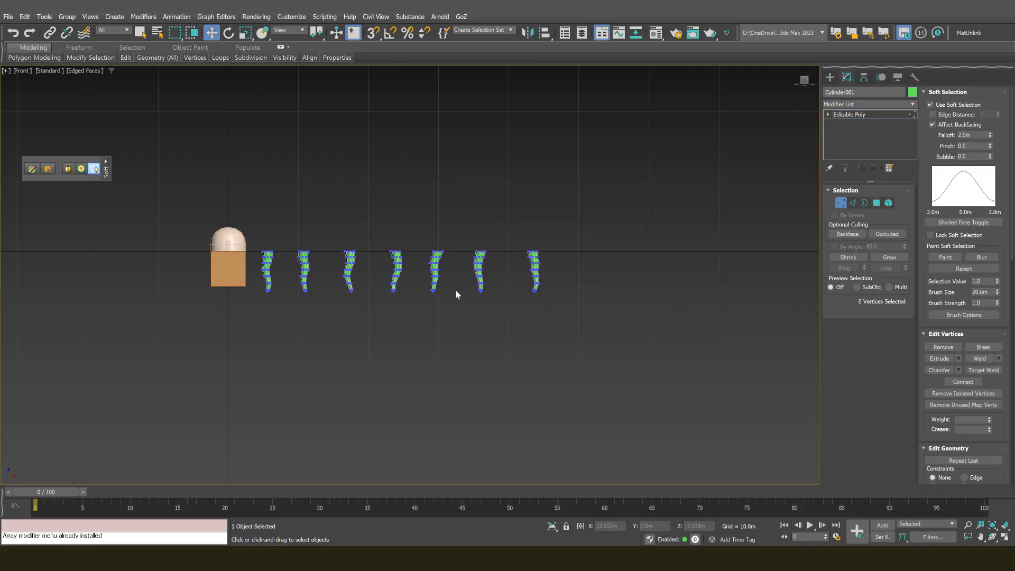
{"action": "scroll", "coordinate": [455, 290], "scroll_direction": "up", "scroll_amount": 5}
{"action": "scroll", "coordinate": [437, 285], "scroll_direction": "down", "scroll_amount": 3}
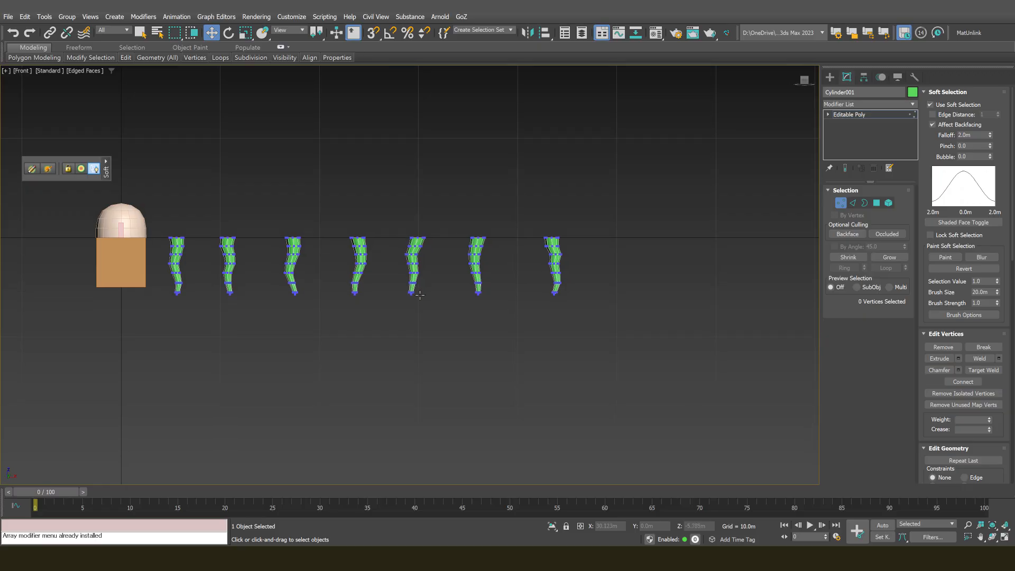
{"action": "scroll", "coordinate": [470, 299], "scroll_direction": "up", "scroll_amount": 5}
{"action": "scroll", "coordinate": [535, 290], "scroll_direction": "down", "scroll_amount": 4}
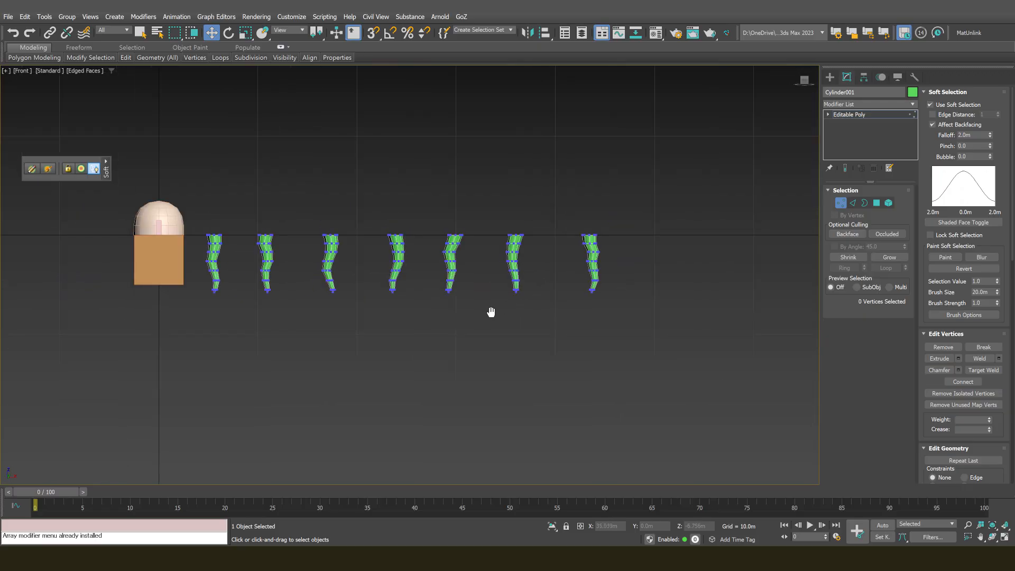
{"action": "middle_click_drag", "start_coordinate": [264, 263], "coordinate": [292, 260]}
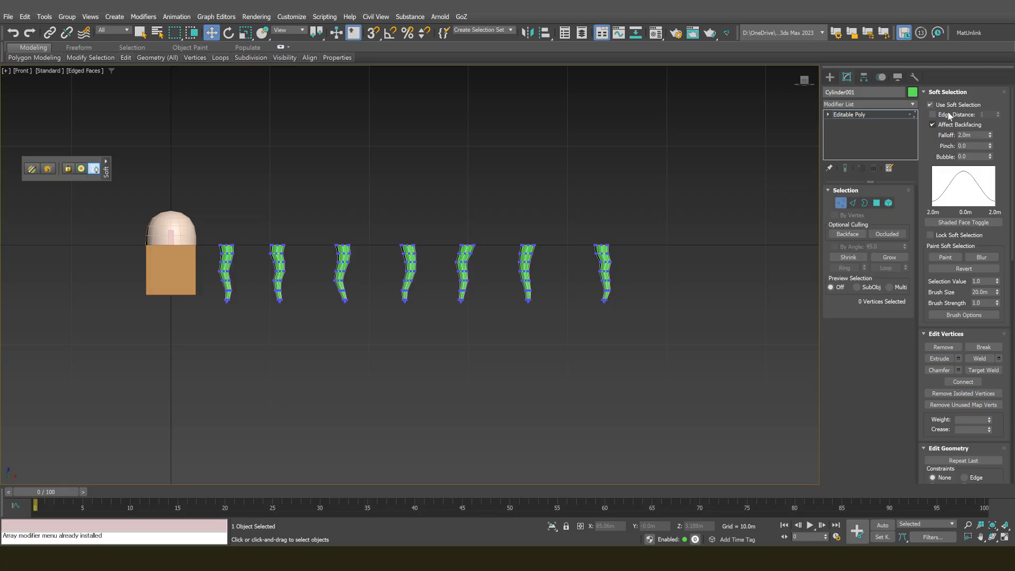
Turn off soft selection and move the second to seventh spikes together in negative Y as elements
{"action": "left_click", "coordinate": [931, 105]}
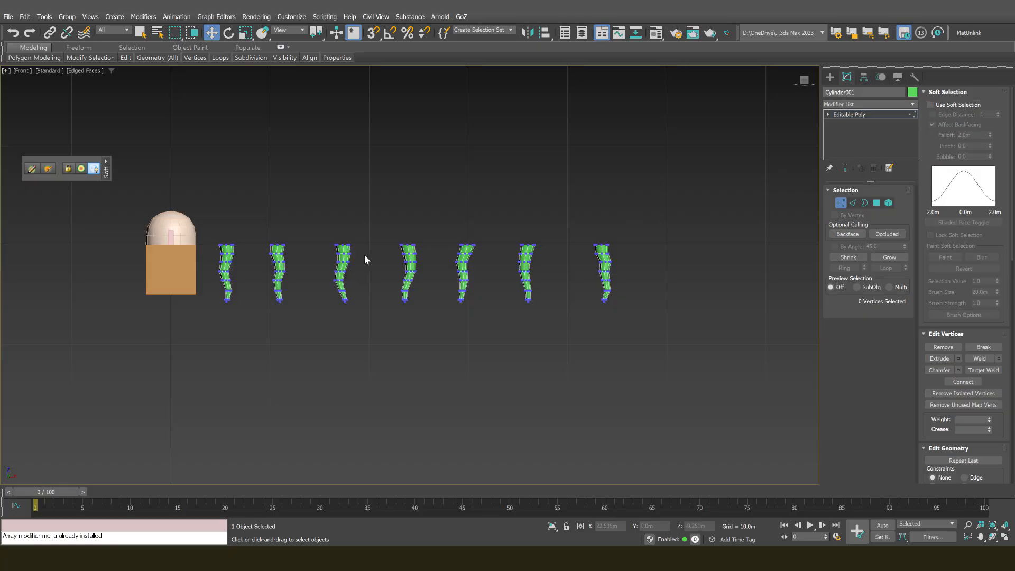
{"action": "key", "text": "5"}
{"action": "left_click_drag", "start_coordinate": [616, 355], "coordinate": [634, 362]}
{"action": "scroll", "coordinate": [548, 325], "scroll_direction": "down", "scroll_amount": 3}
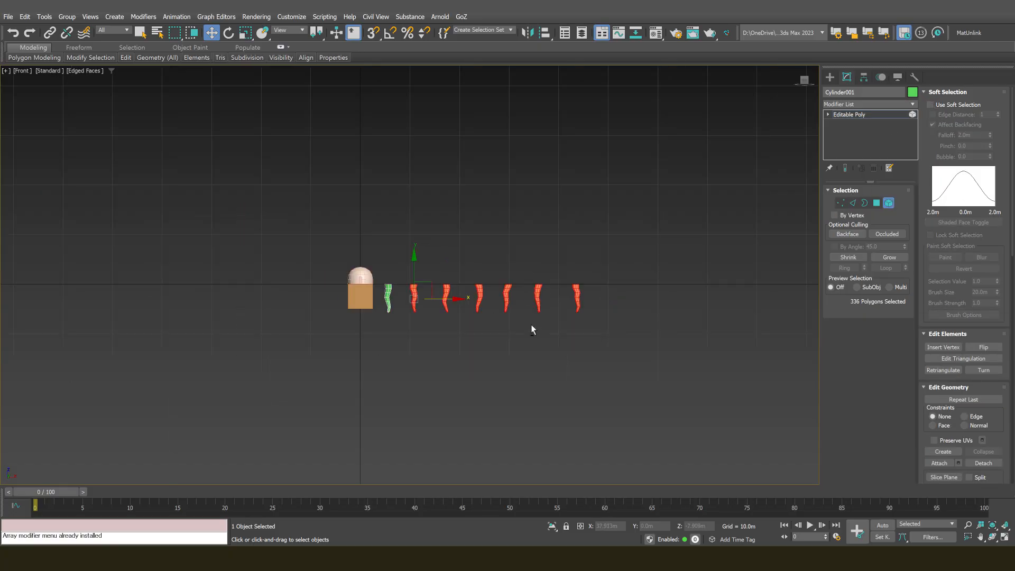
{"action": "middle_click_drag", "start_coordinate": [532, 327], "coordinate": [471, 364], "text": "alt"}
{"action": "scroll", "coordinate": [505, 328], "scroll_direction": "up", "scroll_amount": 1}
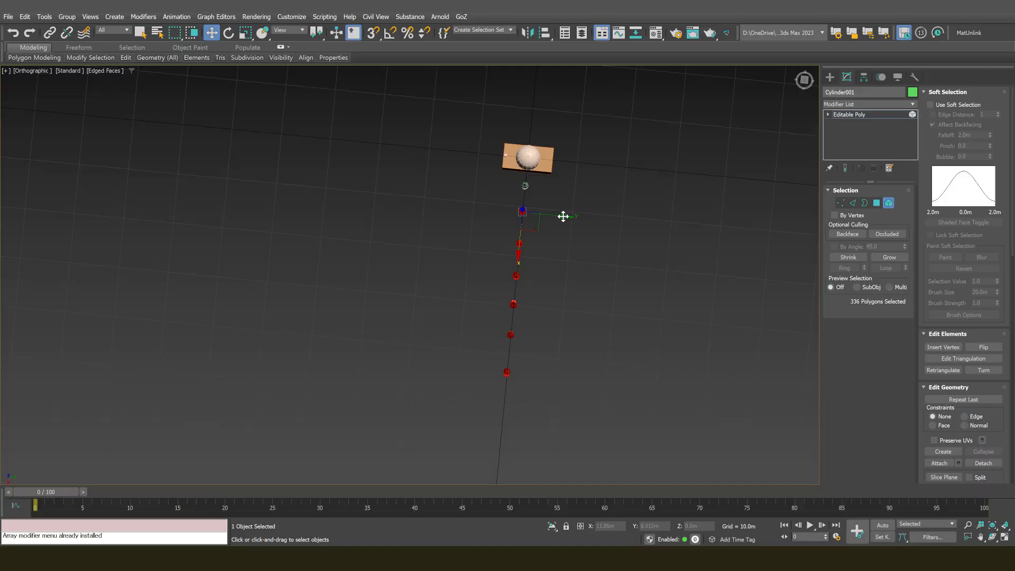
{"action": "left_click_drag", "start_coordinate": [539, 210], "coordinate": [562, 394]}
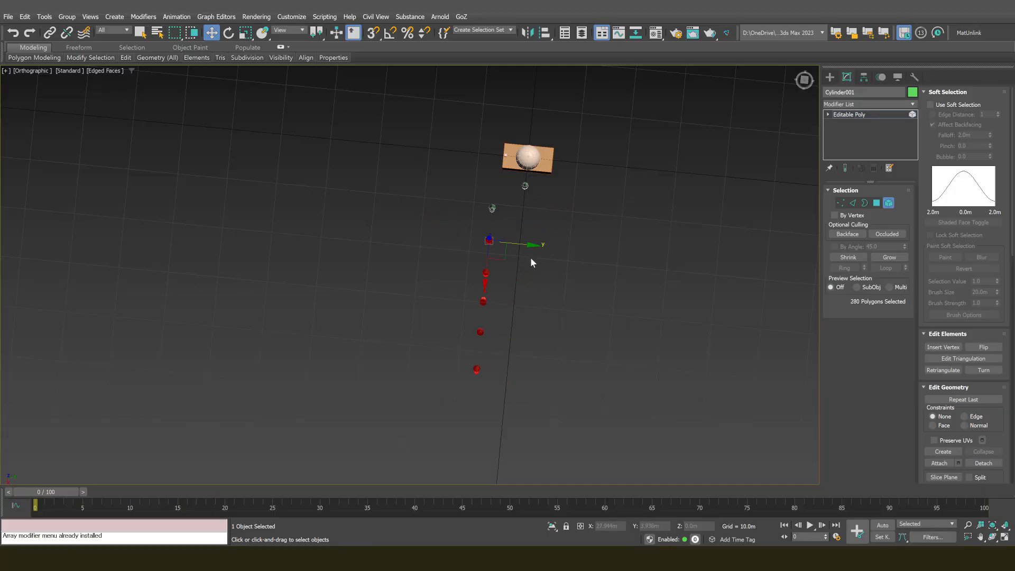
Continue the diagonal stagger in negative Y by moving the third to seventh, fourth to seventh, and fifth to seventh spikes in turn
{"action": "left_click_drag", "start_coordinate": [529, 245], "coordinate": [487, 241]}
{"action": "left_click_drag", "start_coordinate": [417, 261], "coordinate": [492, 378]}
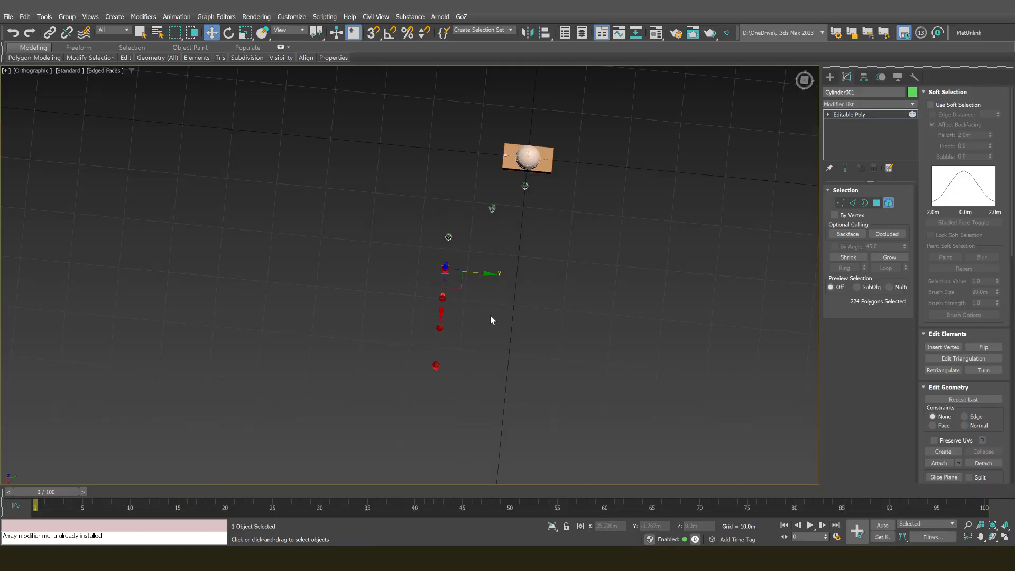
{"action": "left_click_drag", "start_coordinate": [486, 273], "coordinate": [414, 295]}
{"action": "left_click_drag", "start_coordinate": [322, 314], "coordinate": [429, 381]}
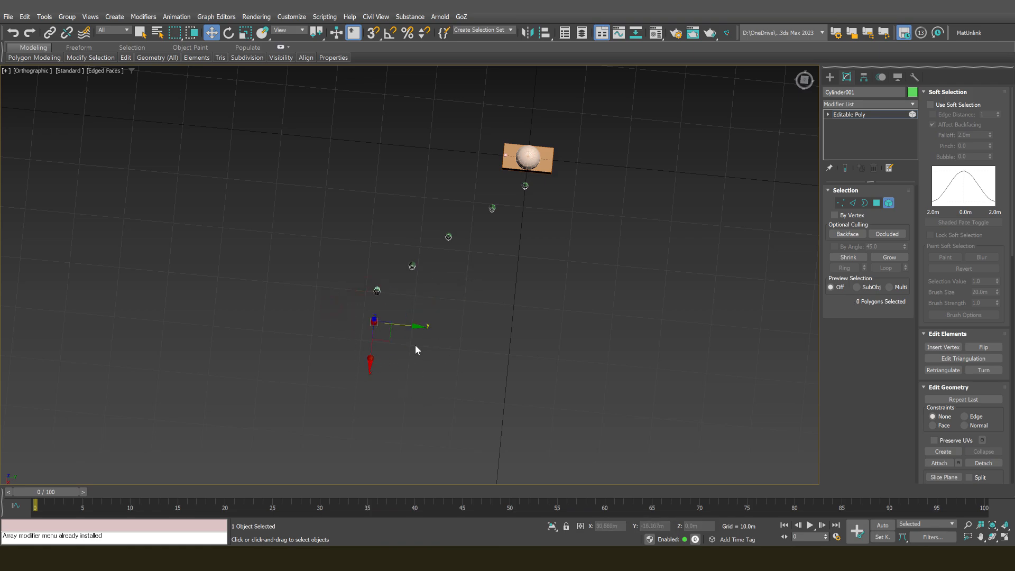
Move the sixth and seventh spikes further in negative Y, and the seventh alone to about Y -39.4 m
{"action": "left_click_drag", "start_coordinate": [415, 326], "coordinate": [379, 317]}
{"action": "left_click_drag", "start_coordinate": [279, 351], "coordinate": [402, 411]}
{"action": "left_click_drag", "start_coordinate": [385, 370], "coordinate": [356, 351]}
{"action": "middle_click_drag", "start_coordinate": [356, 351], "coordinate": [383, 358], "text": "alt"}
{"action": "scroll", "coordinate": [413, 344], "scroll_direction": "down", "scroll_amount": 2}
{"action": "scroll", "coordinate": [383, 358], "scroll_direction": "up", "scroll_amount": 4}
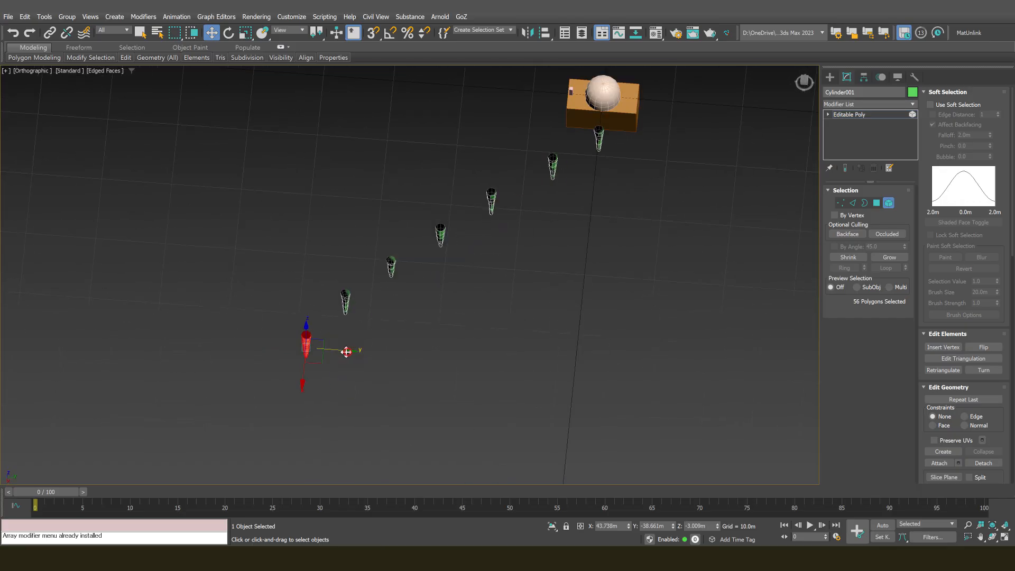
{"action": "left_click_drag", "start_coordinate": [345, 352], "coordinate": [363, 362]}
{"action": "middle_click_drag", "start_coordinate": [364, 361], "coordinate": [321, 369], "text": "alt"}
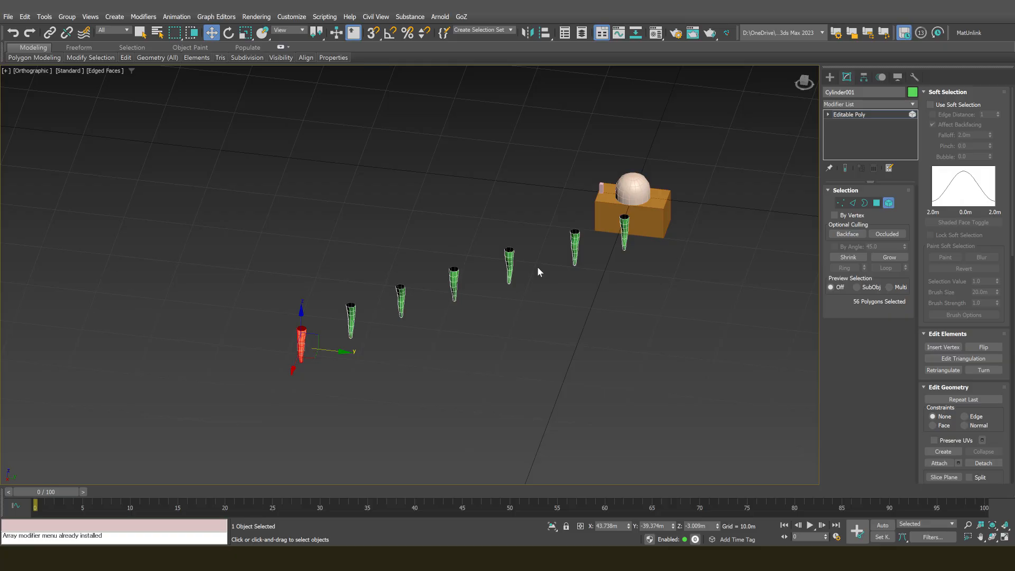
Leave element editing for the whole object and inspect the diagonal row of spikes from several angles
{"action": "left_click", "coordinate": [877, 204]}
{"action": "scroll", "coordinate": [550, 400], "scroll_direction": "down", "scroll_amount": 2}
{"action": "left_click", "coordinate": [877, 204]}
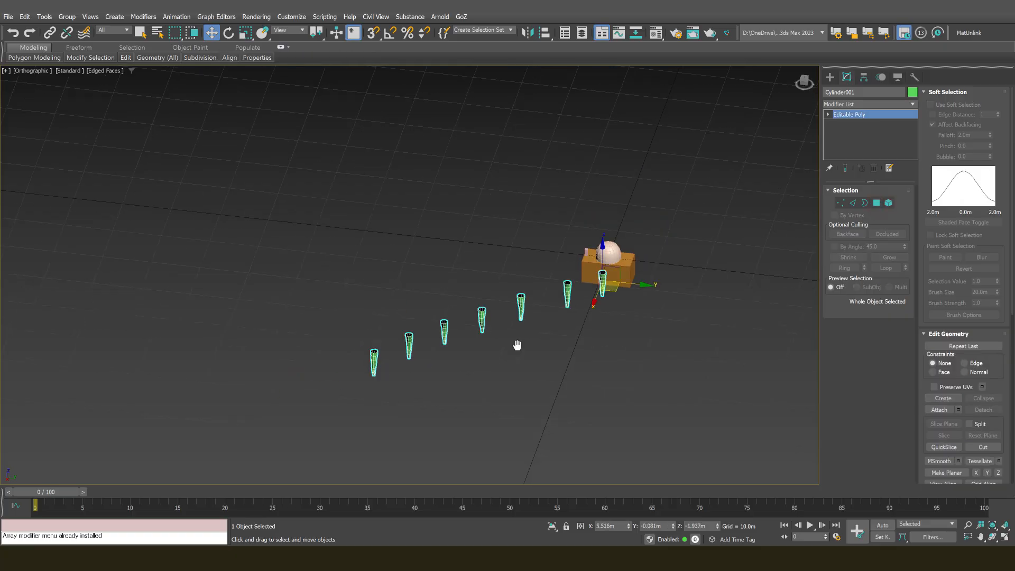
{"action": "scroll", "coordinate": [518, 344], "scroll_direction": "up", "scroll_amount": 2}
{"action": "middle_click_drag", "start_coordinate": [518, 363], "coordinate": [495, 337], "text": "alt"}
{"action": "scroll", "coordinate": [486, 374], "scroll_direction": "down", "scroll_amount": 3}
{"action": "scroll", "coordinate": [471, 392], "scroll_direction": "up", "scroll_amount": 3}
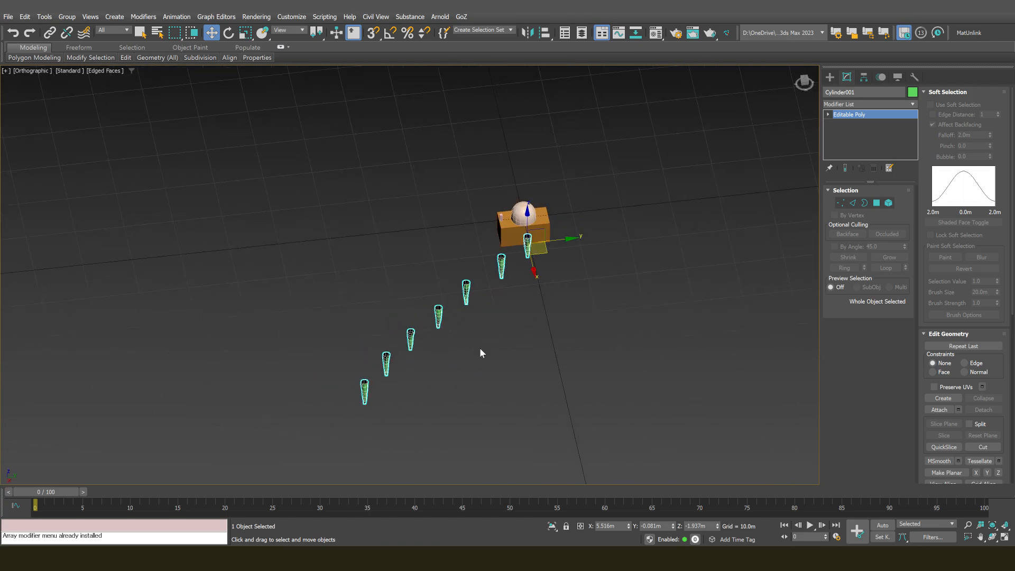
In the Right view, bend the seventh spike's vertices with soft selection, its third ring in positive Y and its fifth about 0.24 m in negative Y
{"action": "key", "text": "r"}
{"action": "scroll", "coordinate": [480, 340], "scroll_direction": "down", "scroll_amount": 3}
{"action": "scroll", "coordinate": [485, 305], "scroll_direction": "up", "scroll_amount": 2}
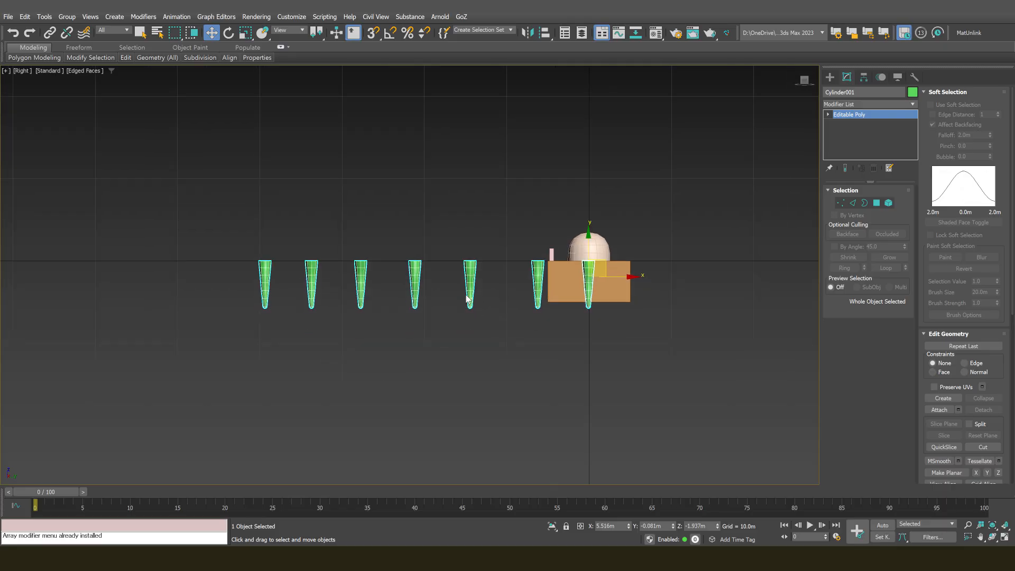
{"action": "key", "text": "1"}
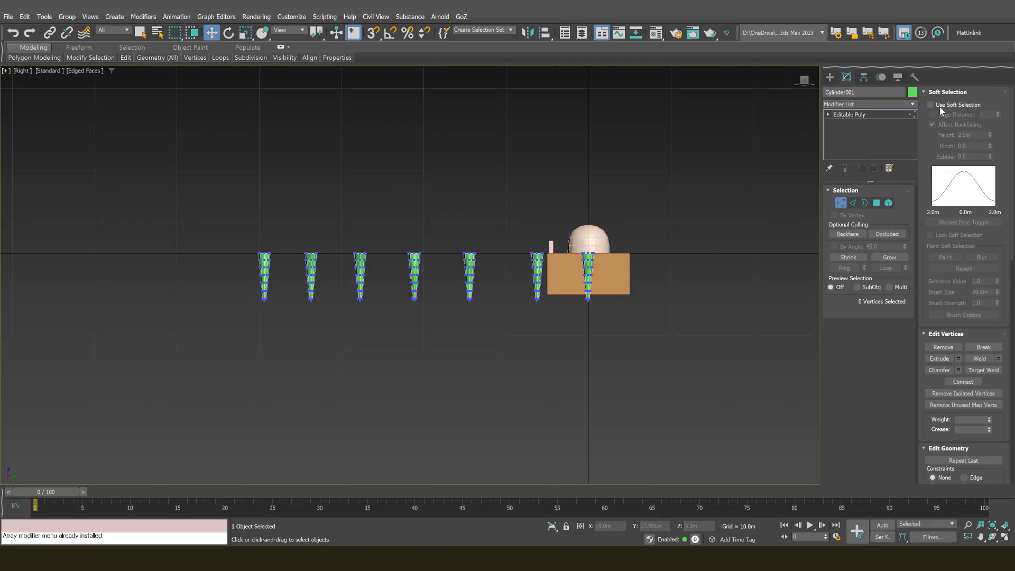
{"action": "left_click", "coordinate": [930, 105]}
{"action": "scroll", "coordinate": [370, 333], "scroll_direction": "up", "scroll_amount": 4}
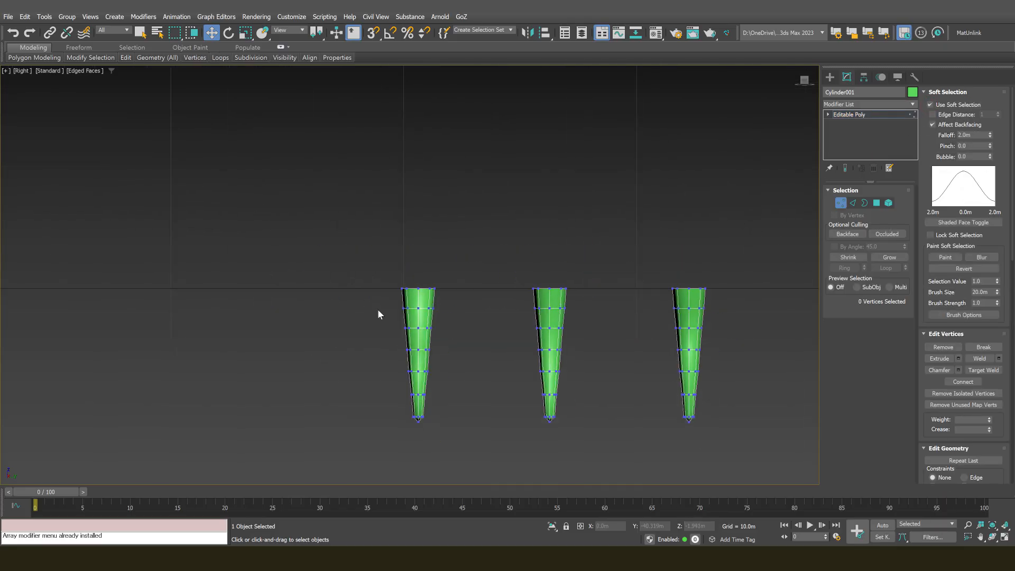
{"action": "left_click_drag", "start_coordinate": [442, 323], "coordinate": [458, 309]}
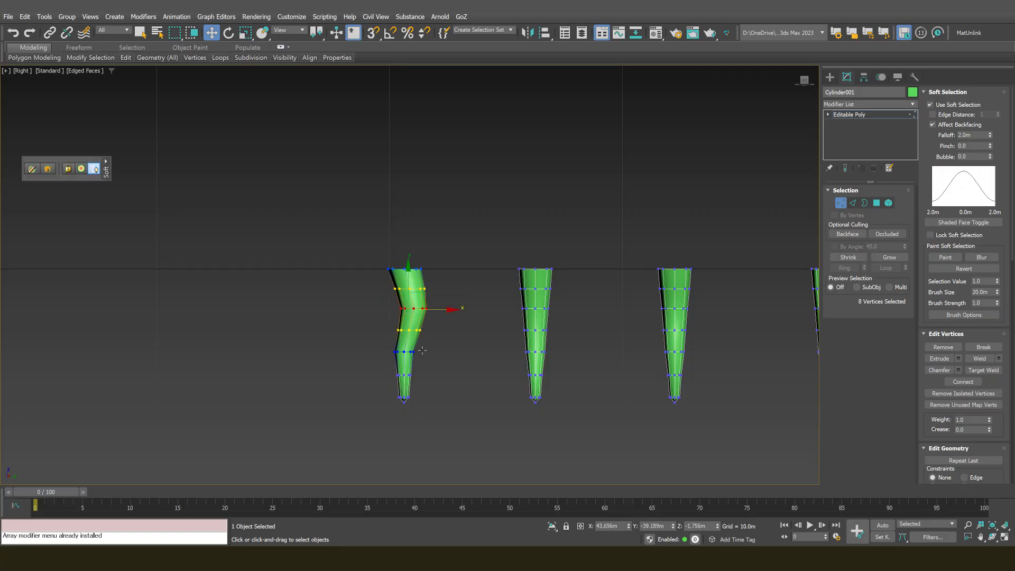
{"action": "left_click_drag", "start_coordinate": [388, 344], "coordinate": [442, 352]}
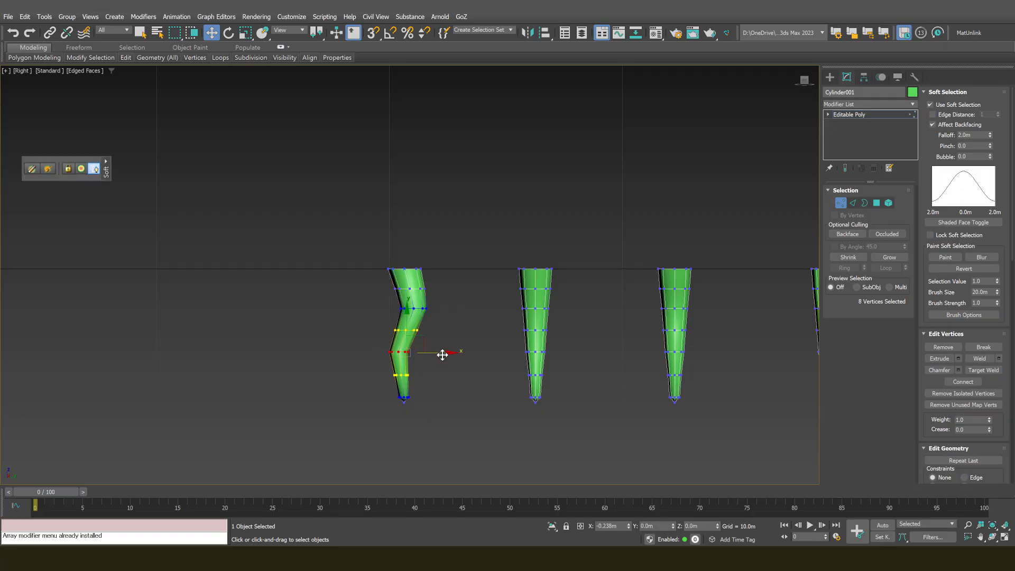
In the Right view, bend the sixth spike with soft selection: third to fifth rings in negative Y, fourth ring slightly back in positive Y
{"action": "middle_click_drag", "start_coordinate": [425, 369], "coordinate": [431, 399], "text": "alt"}
{"action": "key", "text": "shift+z"}
{"action": "key", "text": "shift+z"}
{"action": "key", "text": "shift+z"}
{"action": "key", "text": "shift+z"}
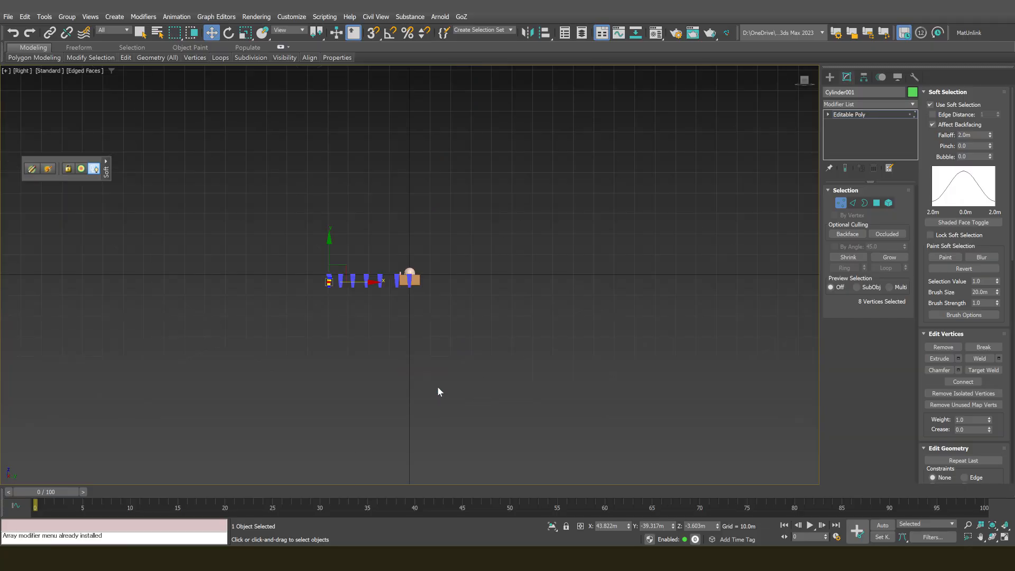
{"action": "left_click_drag", "start_coordinate": [262, 271], "coordinate": [317, 357]}
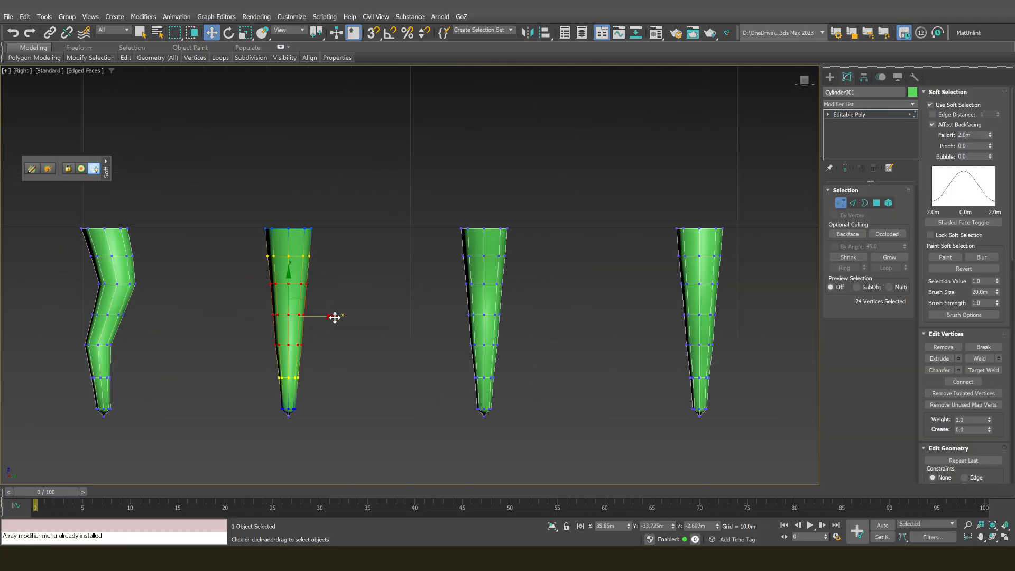
{"action": "mouse_move", "coordinate": [330, 317]}
{"action": "left_mouse_down"}
{"action": "mouse_move", "coordinate": [302, 314]}
{"action": "mouse_move", "coordinate": [335, 314]}
{"action": "left_mouse_up"}
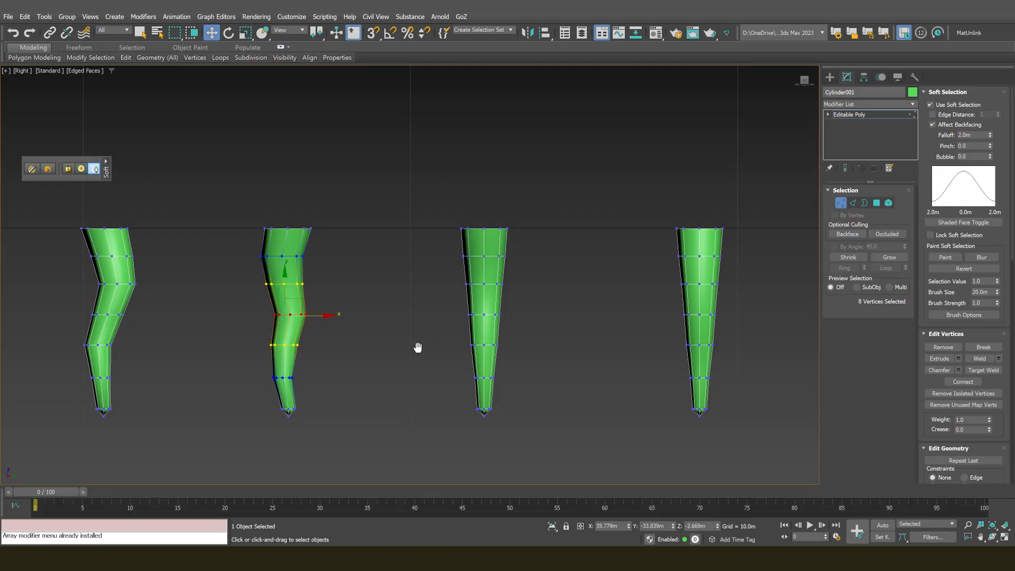
Bend the fifth spike with soft selection, moving its upper-middle rings in positive Y and its sixth ring about 0.85 m in negative Y
{"action": "middle_click_drag", "start_coordinate": [418, 348], "coordinate": [339, 340]}
{"action": "left_click_drag", "start_coordinate": [450, 345], "coordinate": [449, 344]}
{"action": "left_click_drag", "start_coordinate": [451, 308], "coordinate": [467, 310]}
{"action": "left_click_drag", "start_coordinate": [440, 375], "coordinate": [429, 353]}
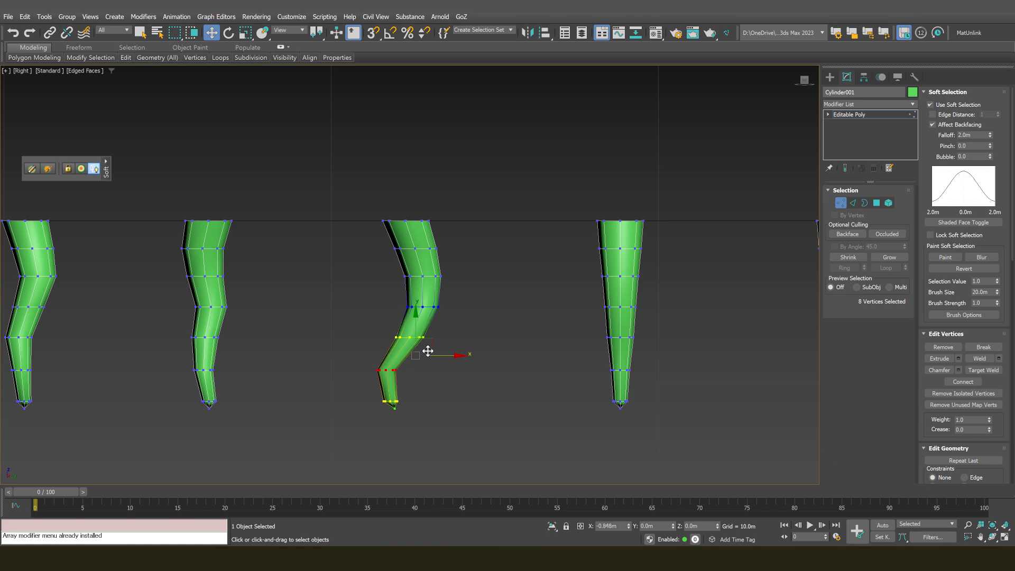
Bend the fourth spike the opposite way, its second and third rings in negative Y and its lower rings in positive Y
{"action": "scroll", "coordinate": [381, 309], "scroll_direction": "down", "scroll_amount": 3}
{"action": "scroll", "coordinate": [378, 288], "scroll_direction": "down", "scroll_amount": 3}
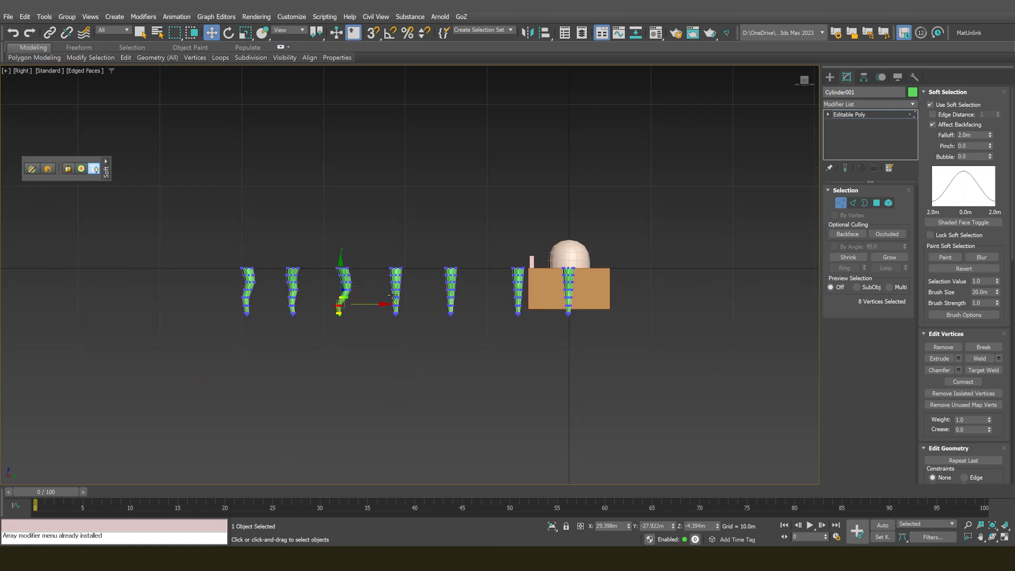
{"action": "scroll", "coordinate": [360, 259], "scroll_direction": "up", "scroll_amount": 2}
{"action": "left_click_drag", "start_coordinate": [355, 255], "coordinate": [428, 279]}
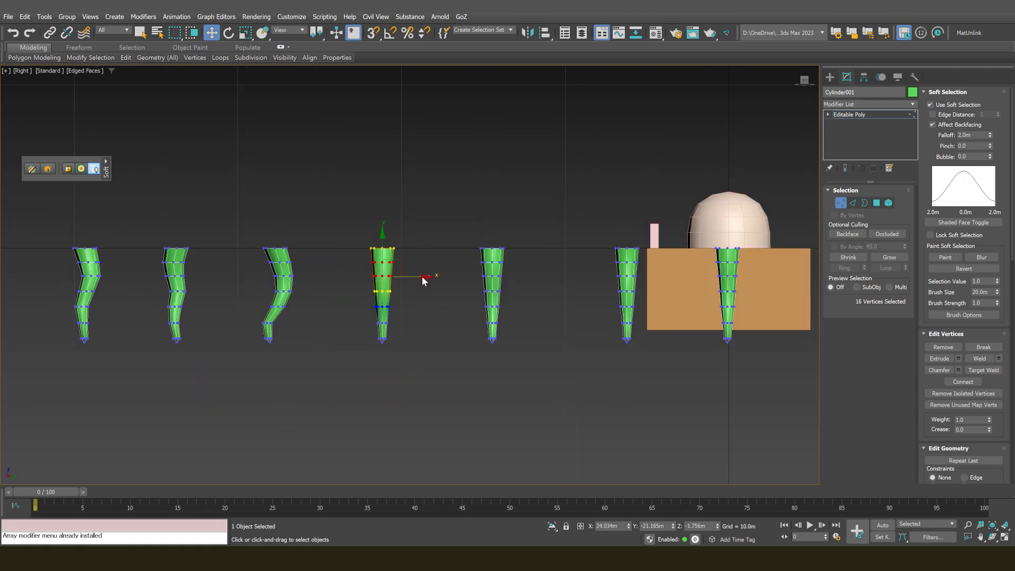
{"action": "left_click_drag", "start_coordinate": [428, 276], "coordinate": [411, 278]}
{"action": "left_click_drag", "start_coordinate": [373, 316], "coordinate": [438, 319]}
Shift the third spike's bottom two rings with its tip, and its upper rings, in negative Y using soft selection
{"action": "left_click", "coordinate": [491, 291]}
{"action": "middle_click_drag", "start_coordinate": [463, 268], "coordinate": [437, 271]}
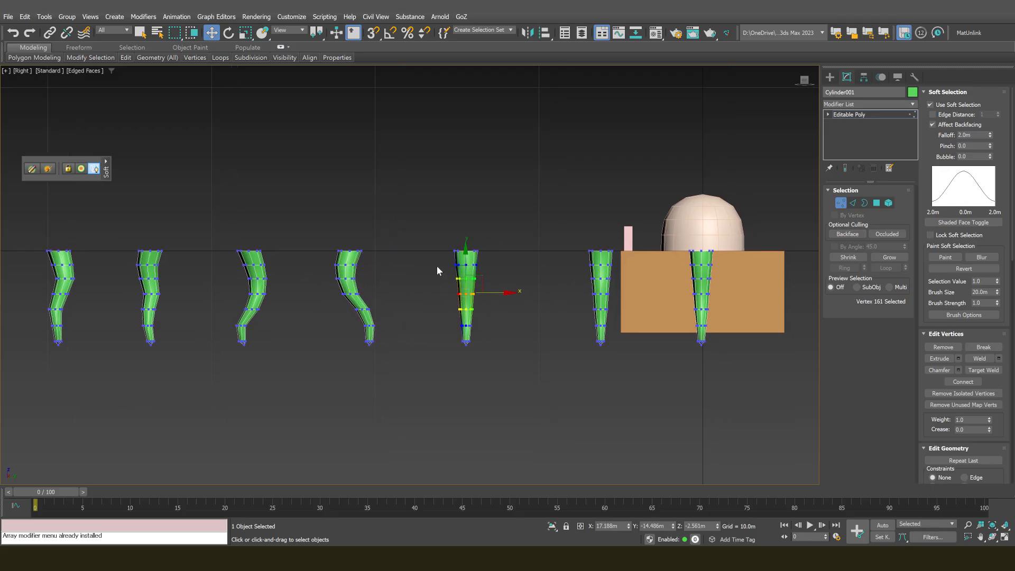
{"action": "left_click", "coordinate": [451, 271]}
{"action": "left_click_drag", "start_coordinate": [492, 297], "coordinate": [485, 311]}
{"action": "left_click_drag", "start_coordinate": [501, 353], "coordinate": [500, 352]}
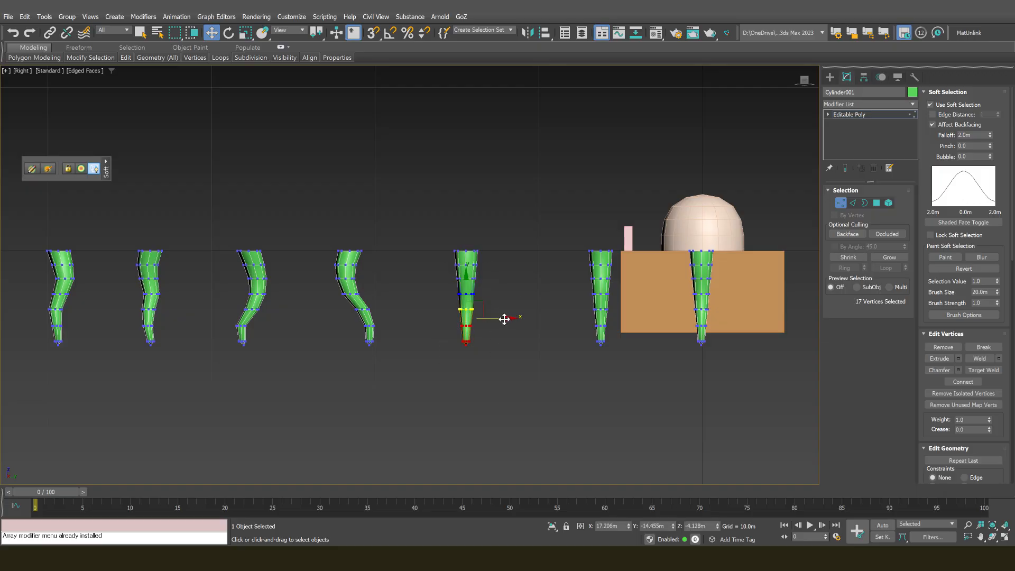
{"action": "left_click_drag", "start_coordinate": [503, 317], "coordinate": [498, 319]}
{"action": "left_click_drag", "start_coordinate": [496, 272], "coordinate": [493, 273]}
Adjust the third spike's fifth ring along Y and move its top two rings about 0.17 m in positive Y
{"action": "left_click", "coordinate": [443, 283]}
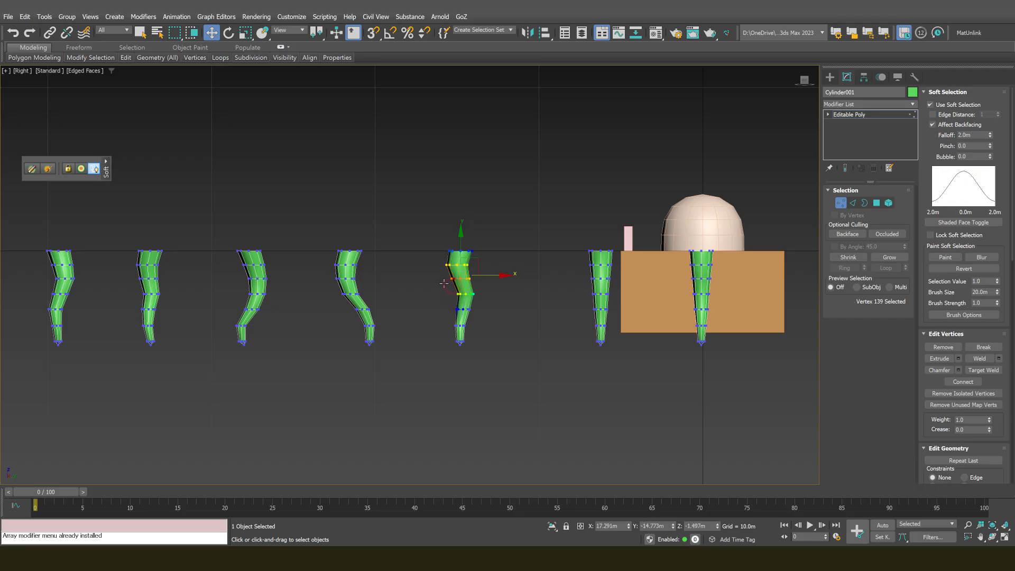
{"action": "left_click_drag", "start_coordinate": [439, 289], "coordinate": [489, 318]}
{"action": "left_click", "coordinate": [494, 320]}
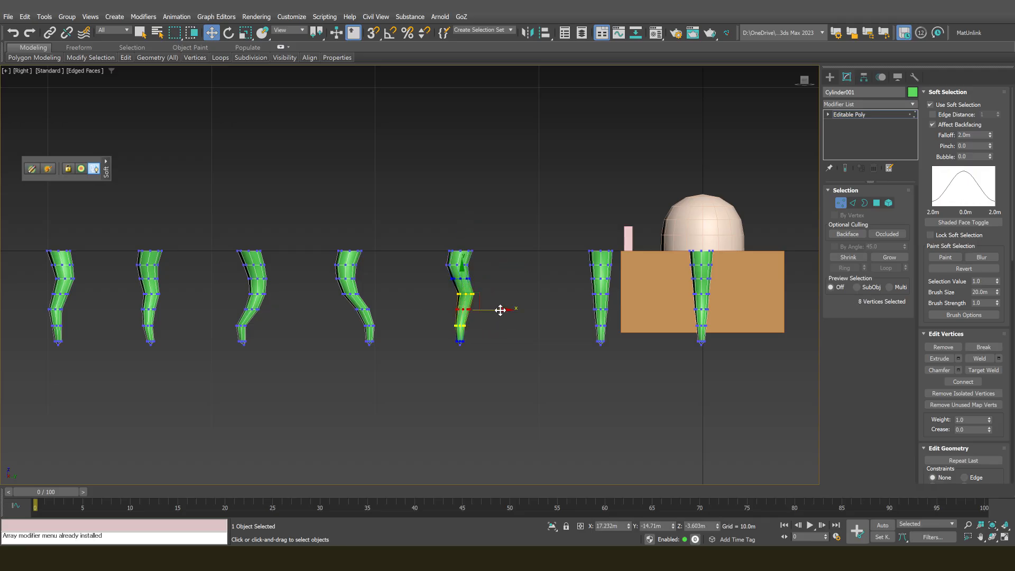
{"action": "left_click", "coordinate": [529, 300]}
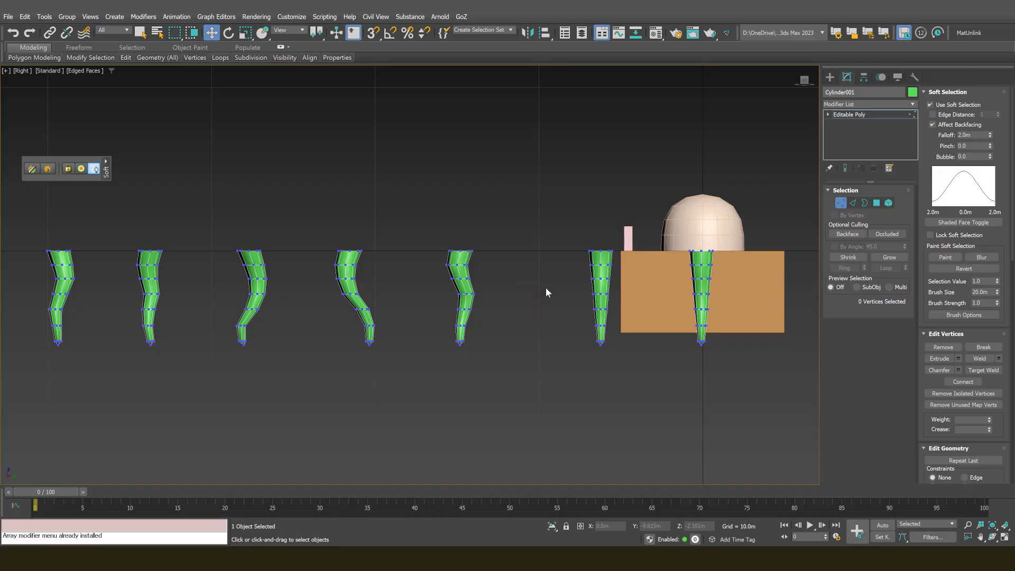
{"action": "middle_click_drag", "start_coordinate": [546, 288], "coordinate": [459, 291]}
{"action": "scroll", "coordinate": [505, 288], "scroll_direction": "up", "scroll_amount": 5}
{"action": "middle_click_drag", "start_coordinate": [356, 281], "coordinate": [415, 271]}
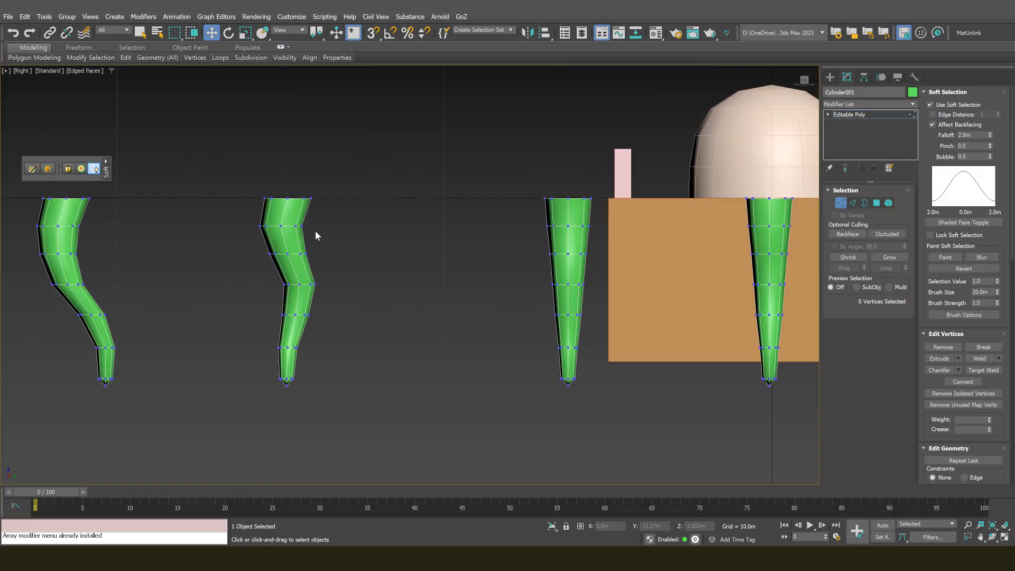
{"action": "left_click_drag", "start_coordinate": [248, 185], "coordinate": [335, 236]}
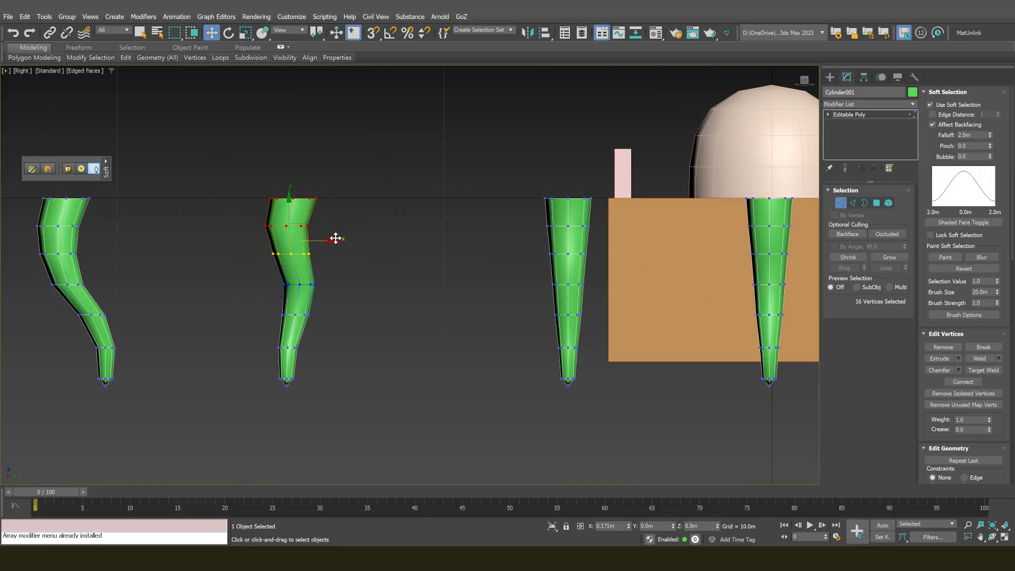
Bend the second spike: fourth and fifth rings in positive Y, bottom end about 0.28 m and sixth ring about 0.67 m in negative Y
{"action": "middle_click_drag", "start_coordinate": [335, 236], "coordinate": [249, 224]}
{"action": "left_click_drag", "start_coordinate": [551, 317], "coordinate": [551, 291]}
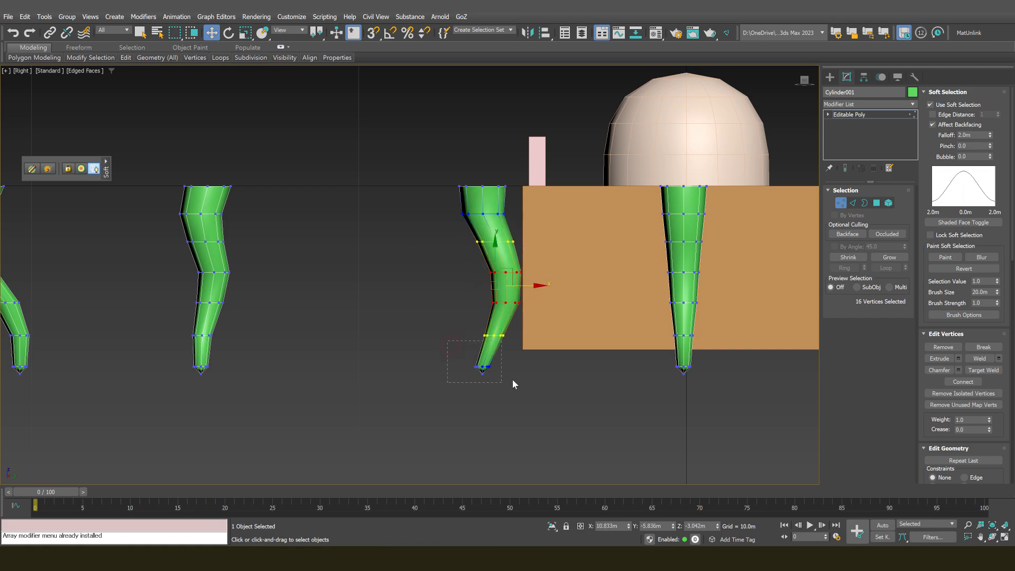
{"action": "left_click_drag", "start_coordinate": [513, 380], "coordinate": [512, 381]}
{"action": "left_click_drag", "start_coordinate": [540, 343], "coordinate": [528, 343]}
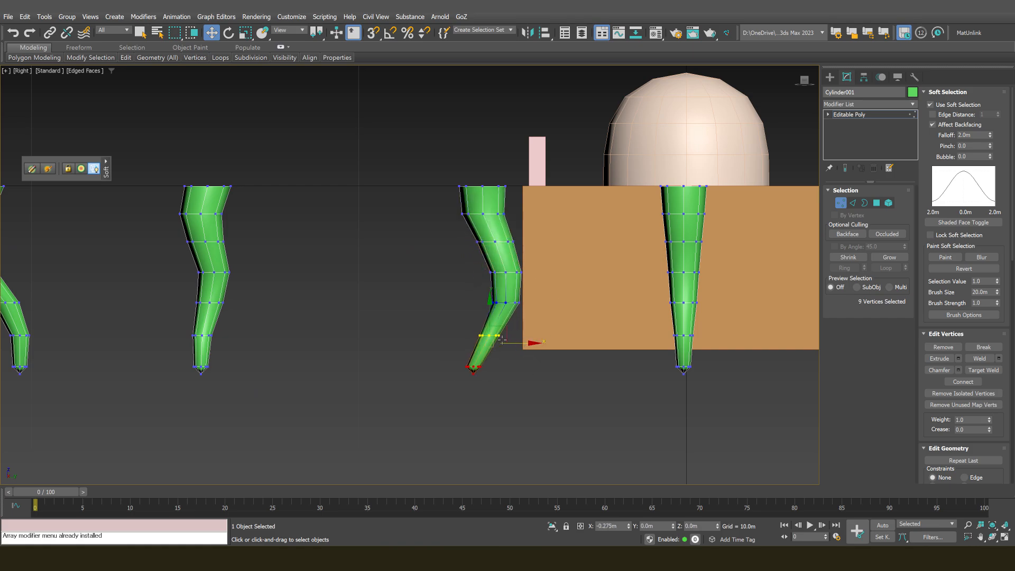
{"action": "left_click_drag", "start_coordinate": [440, 320], "coordinate": [508, 317]}
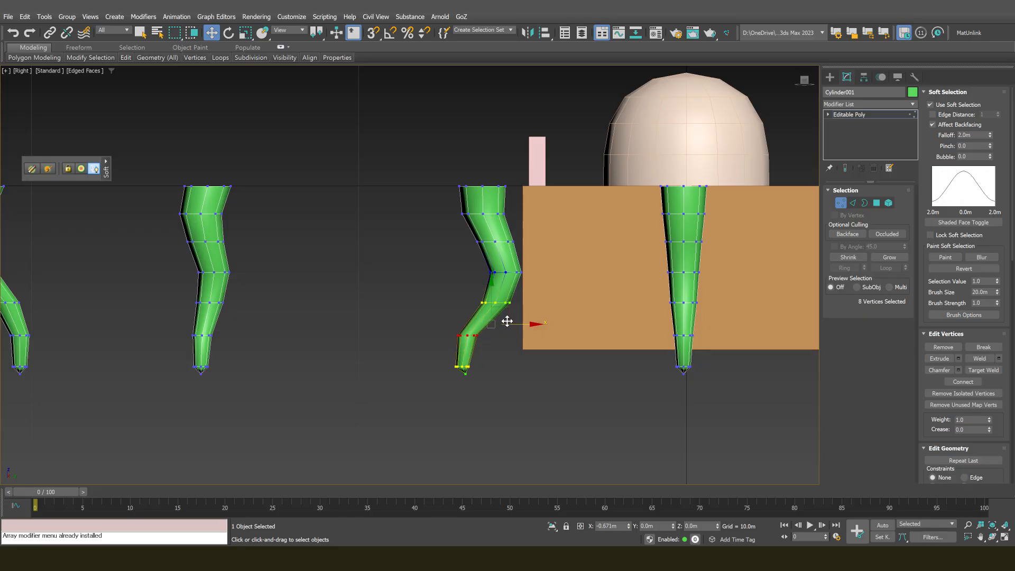
Refine the second spike's lower end by shifting its tip vertex along Y with soft selection
{"action": "left_click", "coordinate": [617, 301]}
{"action": "scroll", "coordinate": [458, 279], "scroll_direction": "down", "scroll_amount": 3}
{"action": "scroll", "coordinate": [458, 279], "scroll_direction": "down", "scroll_amount": 5}
{"action": "scroll", "coordinate": [410, 279], "scroll_direction": "up", "scroll_amount": 5}
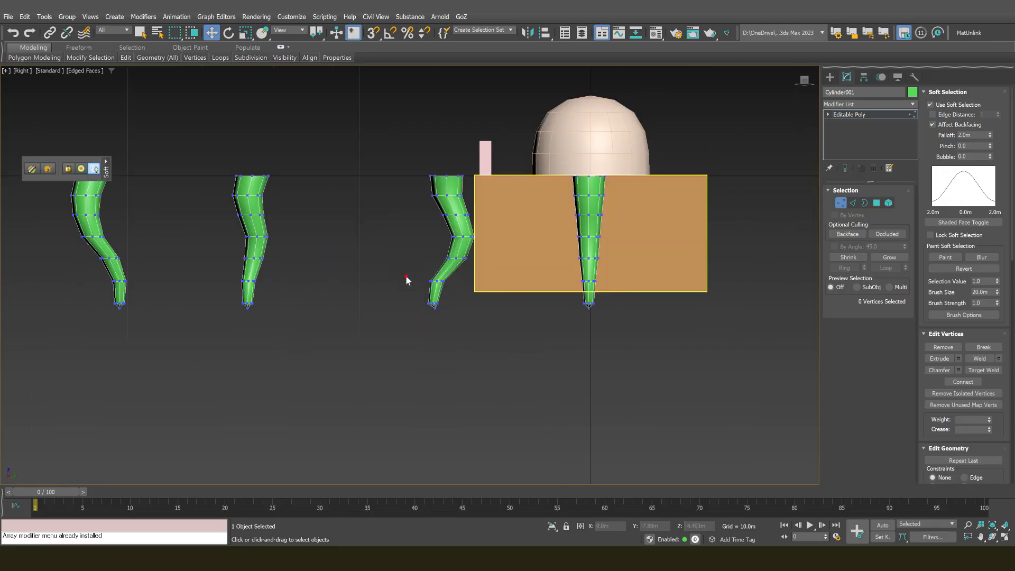
{"action": "left_click_drag", "start_coordinate": [410, 278], "coordinate": [482, 278]}
{"action": "scroll", "coordinate": [418, 323], "scroll_direction": "up", "scroll_amount": 4}
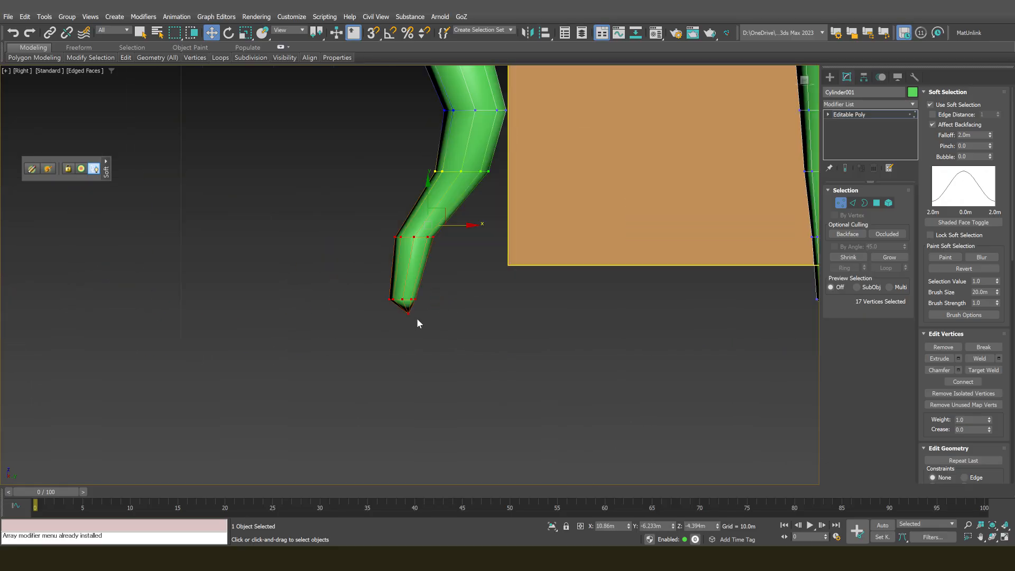
{"action": "left_click_drag", "start_coordinate": [439, 313], "coordinate": [442, 311]}
{"action": "left_click_drag", "start_coordinate": [454, 274], "coordinate": [452, 270]}
{"action": "scroll", "coordinate": [453, 272], "scroll_direction": "down", "scroll_amount": 8}
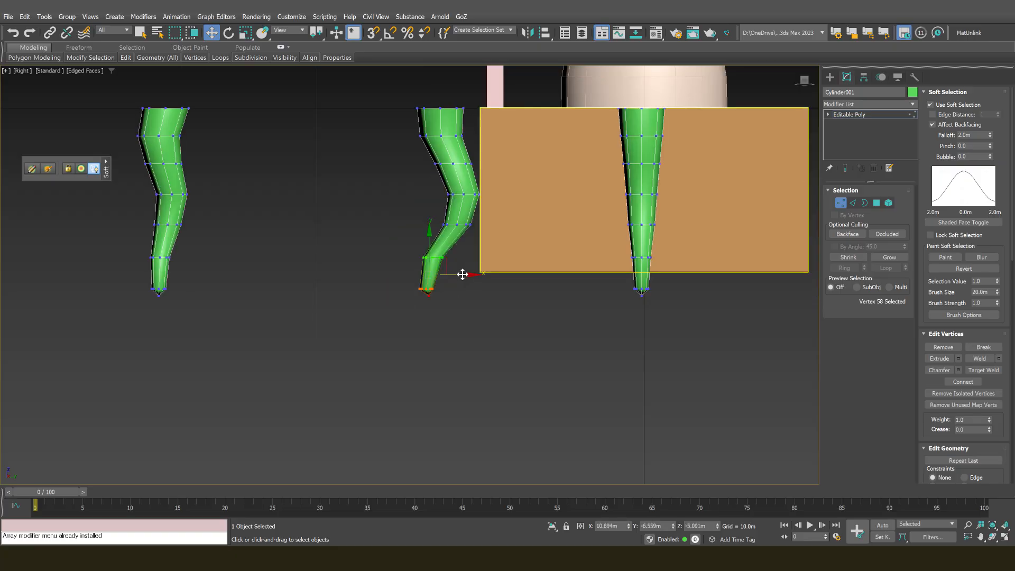
Bend the first spike, its second and third rings in negative Y and its fifth and sixth rings in positive Y
{"action": "scroll", "coordinate": [516, 238], "scroll_direction": "up", "scroll_amount": 5}
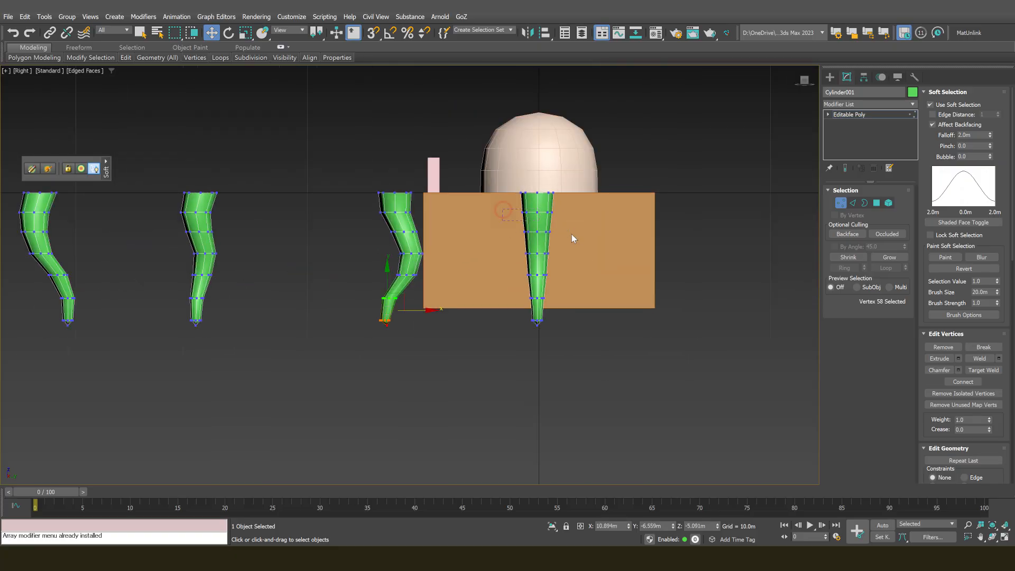
{"action": "mouse_move", "coordinate": [573, 239]}
{"action": "left_mouse_down"}
{"action": "mouse_move", "coordinate": [585, 233]}
{"action": "mouse_move", "coordinate": [575, 233]}
{"action": "left_mouse_up"}
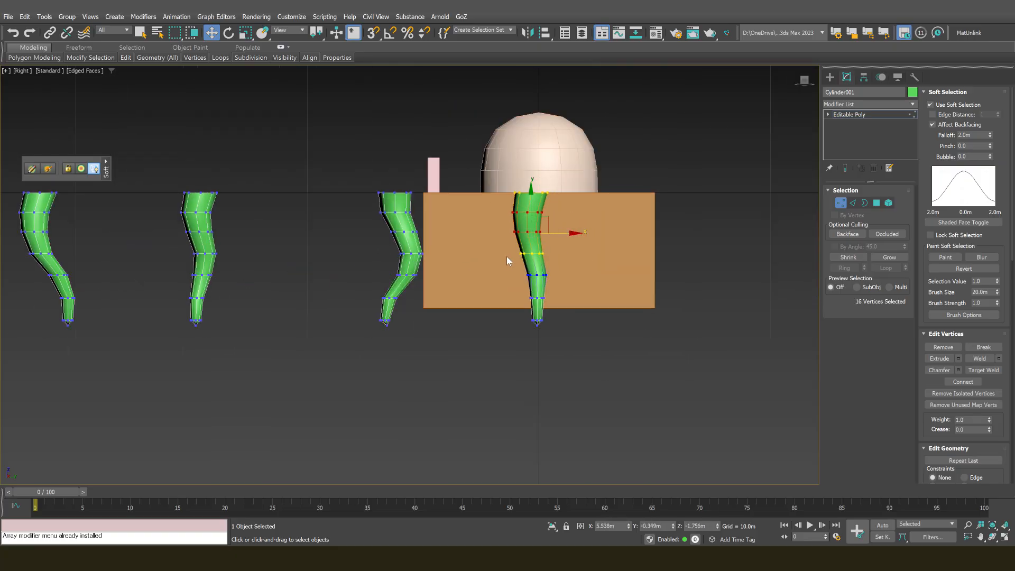
{"action": "left_click_drag", "start_coordinate": [572, 316], "coordinate": [571, 313]}
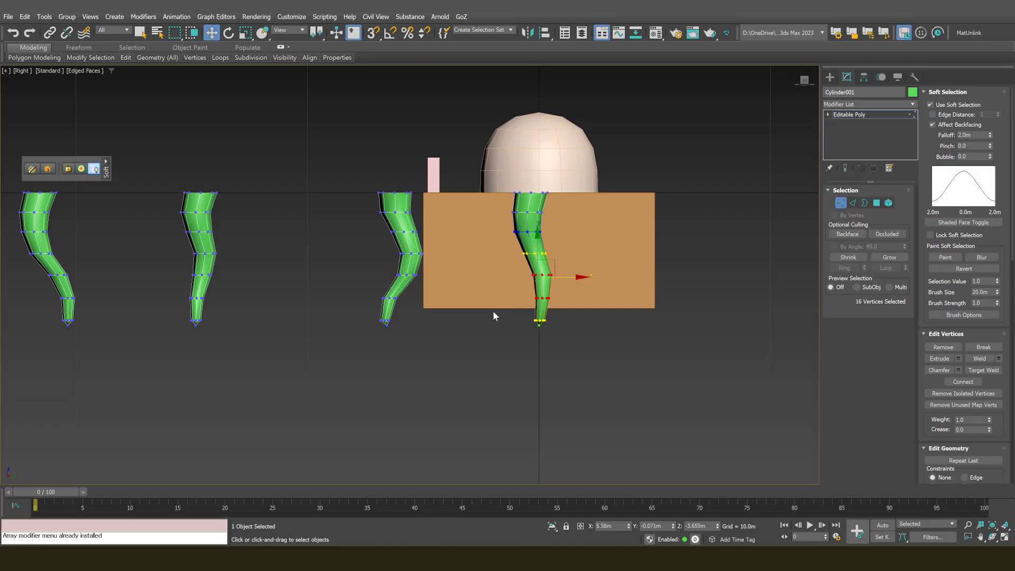
Leave vertex editing for the whole object and inspect the row of bent spikes in an orbited view
{"action": "scroll", "coordinate": [492, 310], "scroll_direction": "down", "scroll_amount": 5}
{"action": "middle_click_drag", "start_coordinate": [487, 326], "coordinate": [365, 291]}
{"action": "left_click", "coordinate": [497, 326]}
{"action": "scroll", "coordinate": [392, 291], "scroll_direction": "up", "scroll_amount": 8}
{"action": "key", "text": "1"}
{"action": "scroll", "coordinate": [636, 256], "scroll_direction": "down", "scroll_amount": 4}
{"action": "middle_click_drag", "start_coordinate": [637, 256], "coordinate": [597, 208], "text": "alt"}
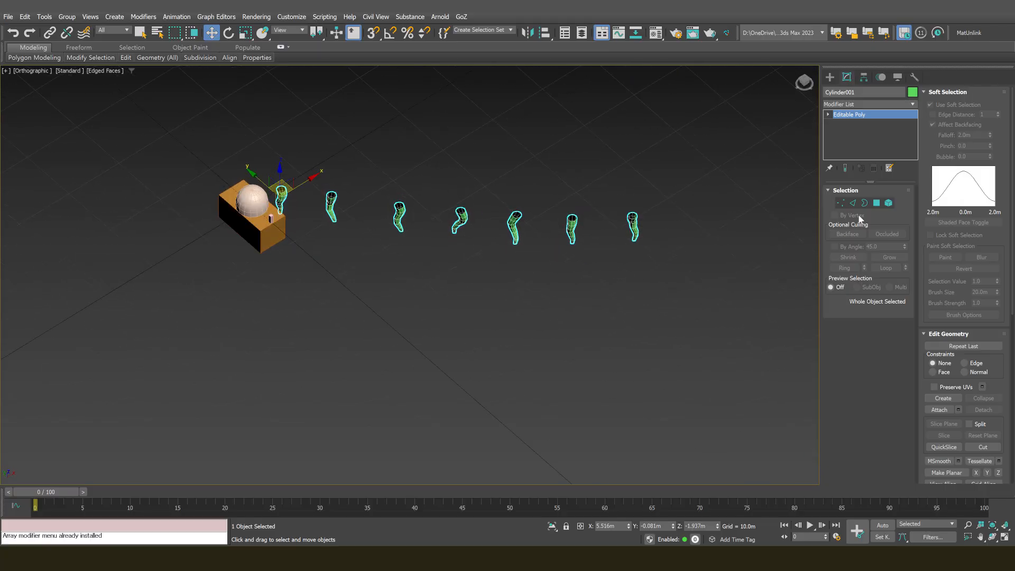
{"action": "middle_click_drag", "start_coordinate": [536, 178], "coordinate": [714, 142], "text": "alt"}
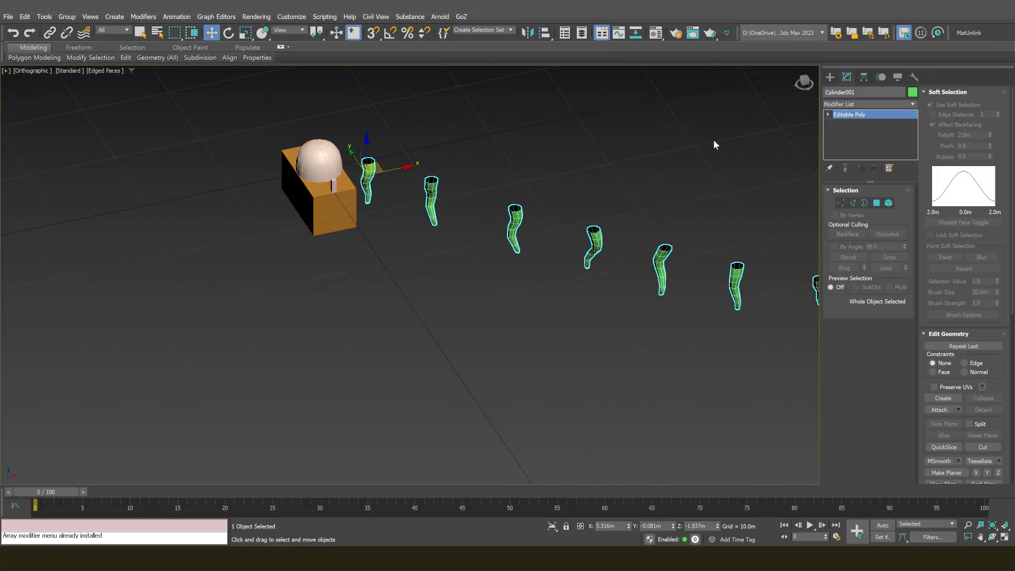
Switch to border editing with soft selection off and scale up the first spike's open top border
{"action": "key", "text": "3"}
{"action": "left_click", "coordinate": [930, 105]}
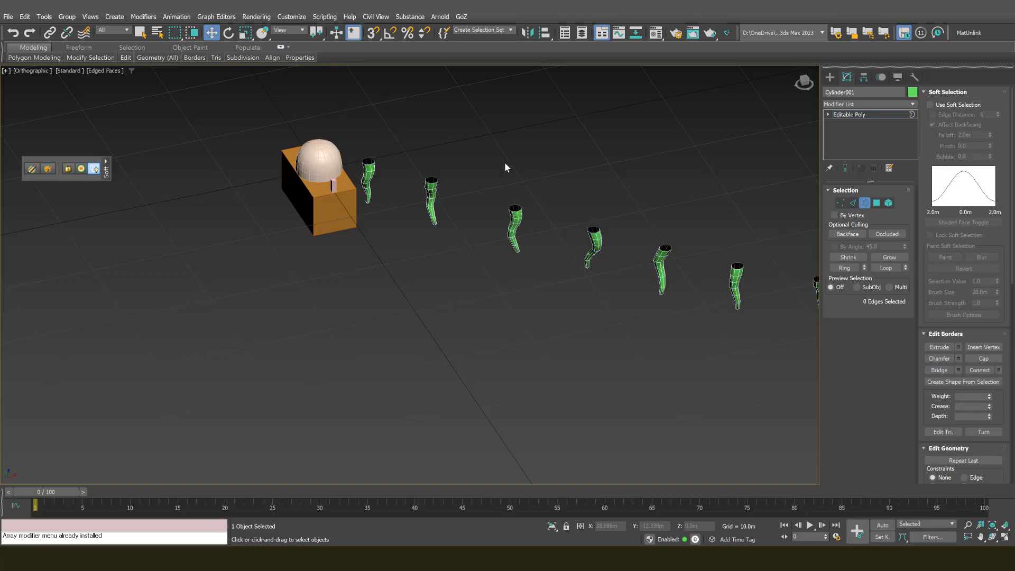
{"action": "scroll", "coordinate": [354, 169], "scroll_direction": "up", "scroll_amount": 5}
{"action": "left_click", "coordinate": [325, 163]}
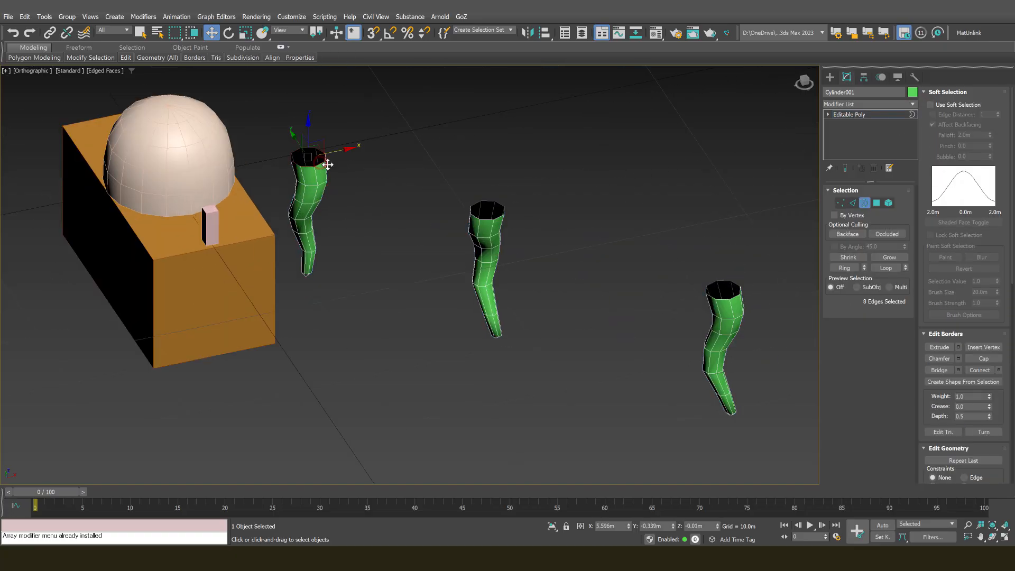
{"action": "key", "text": "r"}
{"action": "scroll", "coordinate": [435, 185], "scroll_direction": "down", "scroll_amount": 3}
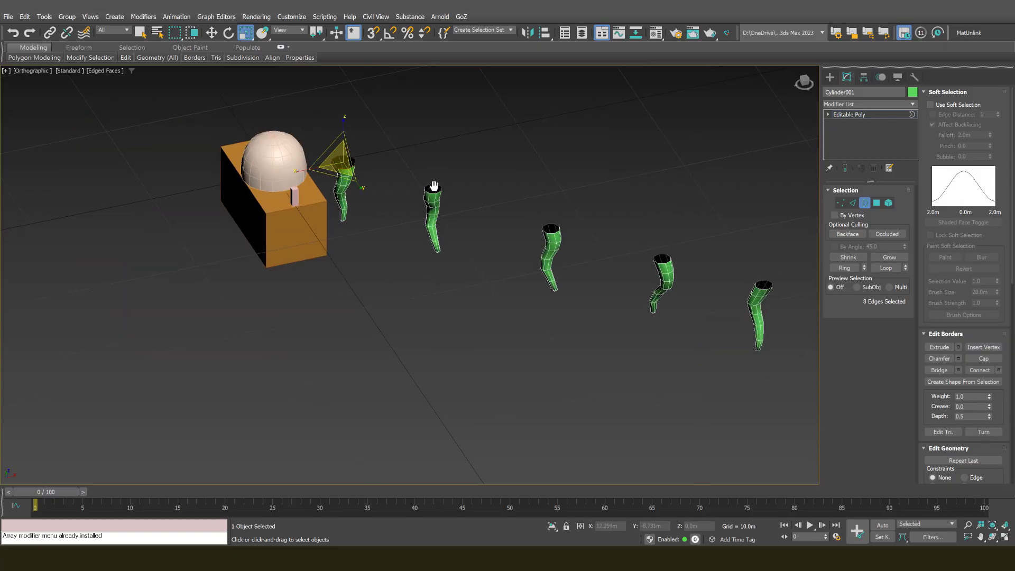
Flare the open top borders of the third spike to about 133% and the second spike to about 116%
{"action": "scroll", "coordinate": [497, 196], "scroll_direction": "up", "scroll_amount": 2}
{"action": "left_click", "coordinate": [550, 226]}
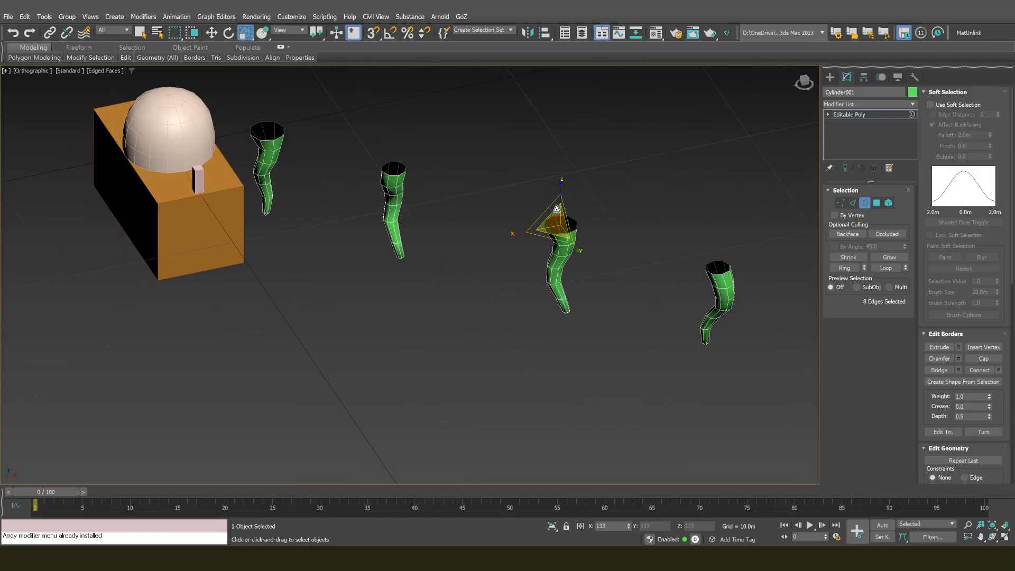
{"action": "left_click", "coordinate": [398, 172]}
{"action": "left_click_drag", "start_coordinate": [390, 173], "coordinate": [388, 165]}
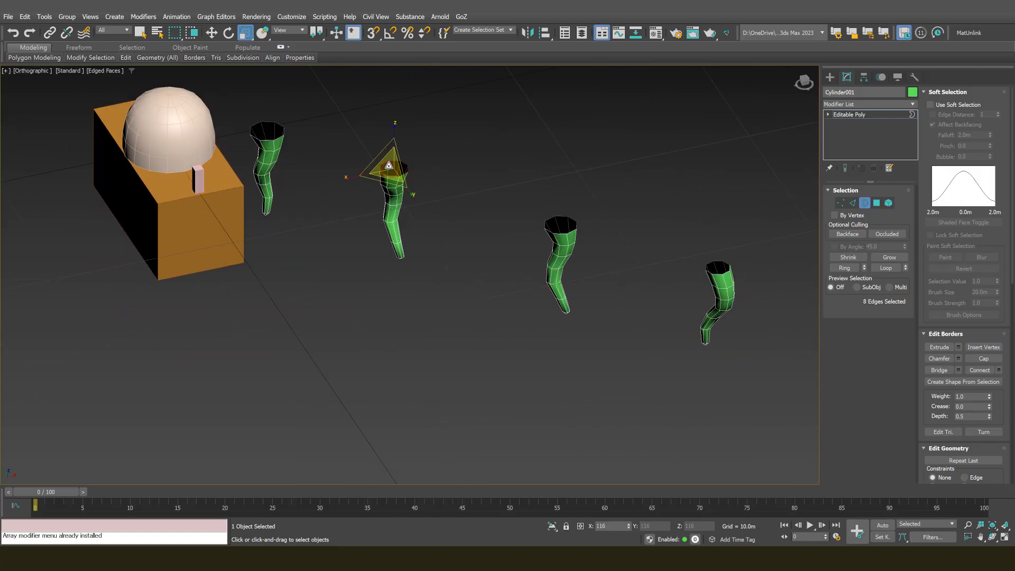
Scale up the open top borders of the fourth, fifth and sixth spikes, and the seventh's to about 131%
{"action": "middle_click_drag", "start_coordinate": [609, 245], "coordinate": [563, 230]}
{"action": "left_click", "coordinate": [664, 256]}
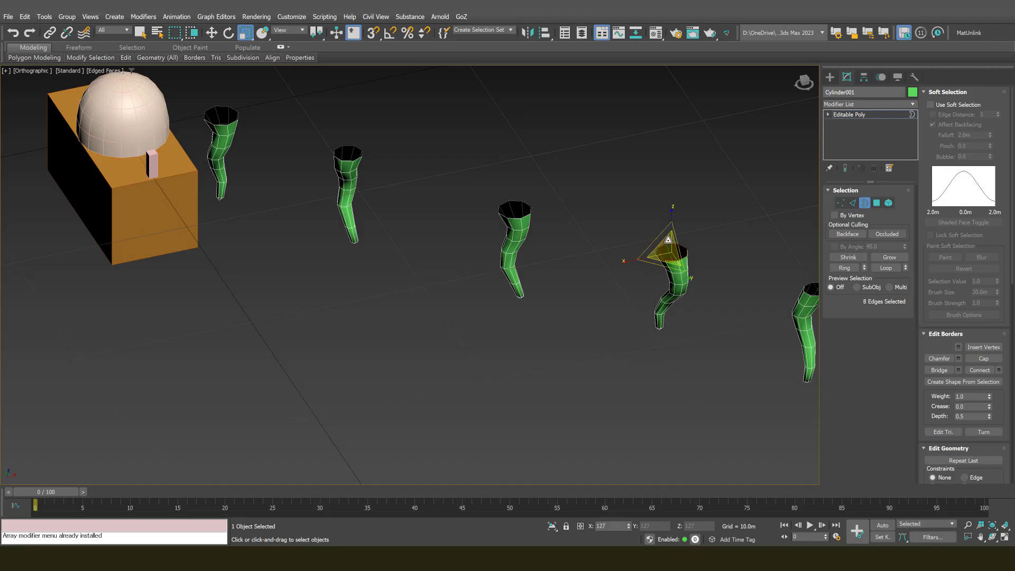
{"action": "middle_click_drag", "start_coordinate": [718, 265], "coordinate": [600, 258]}
{"action": "left_click", "coordinate": [686, 258]}
{"action": "left_click", "coordinate": [653, 265]}
{"action": "left_click", "coordinate": [690, 280]}
{"action": "left_click_drag", "start_coordinate": [690, 279], "coordinate": [693, 263]}
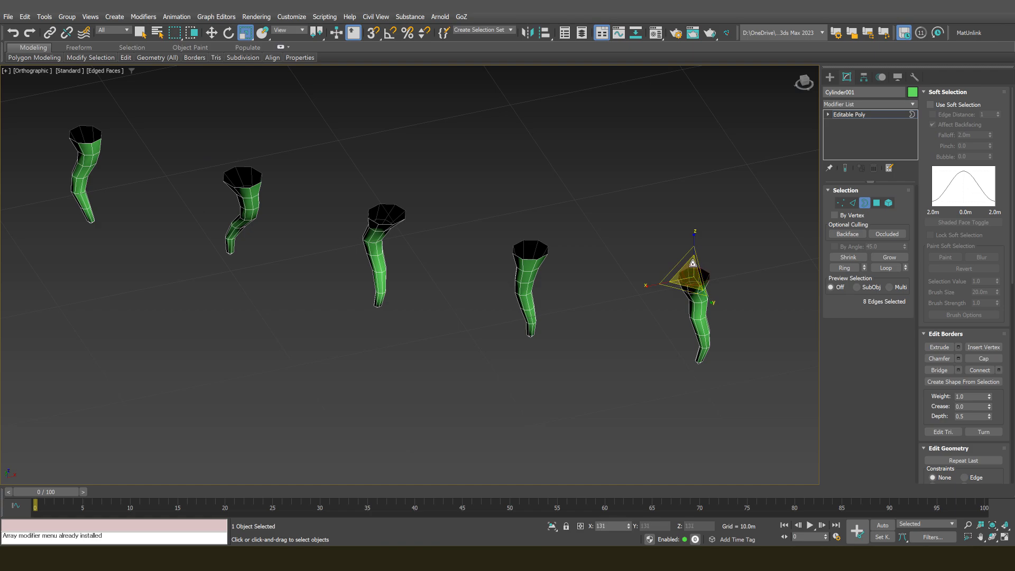
In the Front view, move the seventh spike's fifth vertex ring, then its fourth and fifth rings together, in negative X without soft selection
{"action": "key", "text": "f"}
{"action": "scroll", "coordinate": [612, 268], "scroll_direction": "down", "scroll_amount": 10}
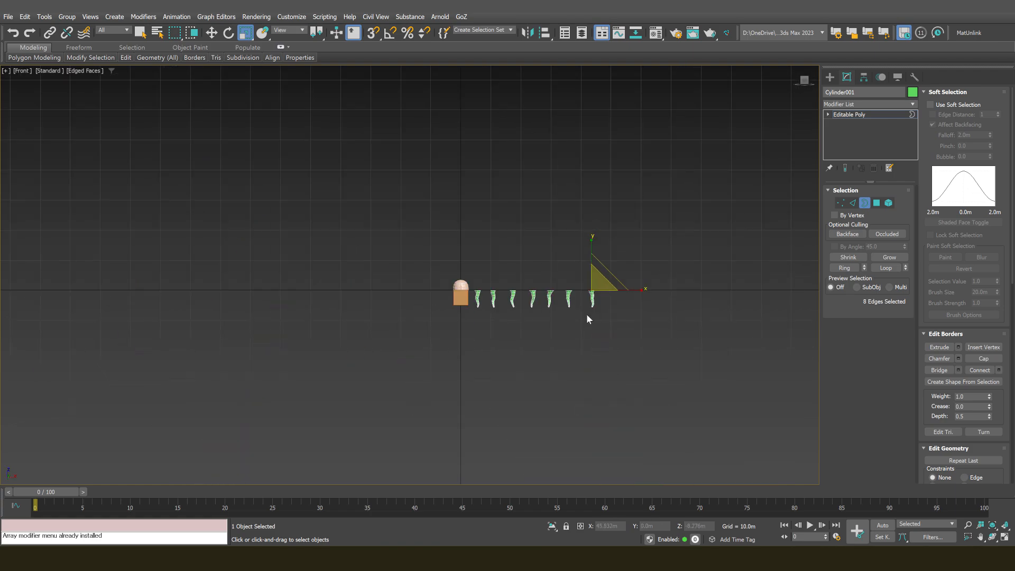
{"action": "scroll", "coordinate": [613, 296], "scroll_direction": "up", "scroll_amount": 6}
{"action": "key", "text": "1"}
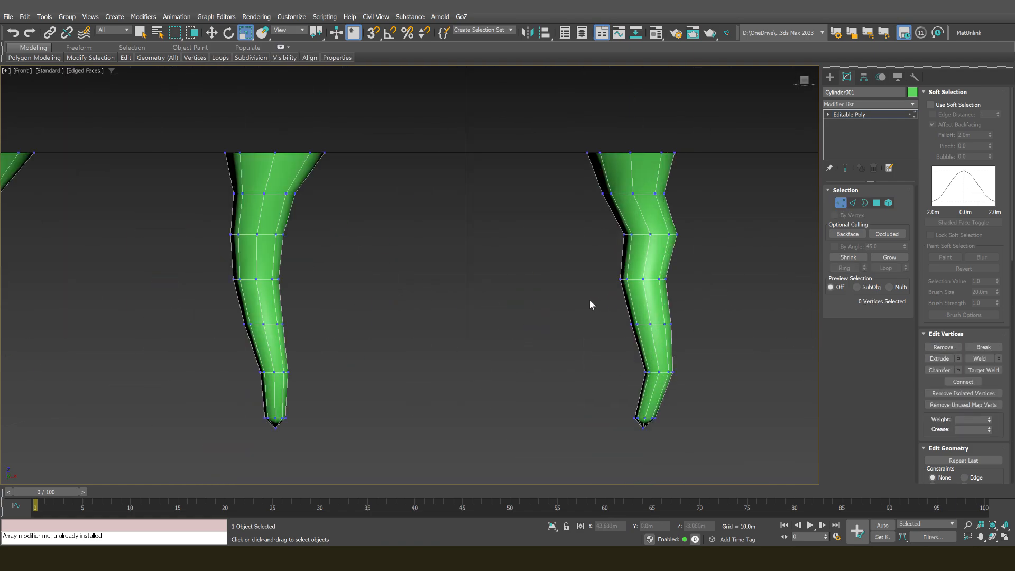
{"action": "left_click_drag", "start_coordinate": [589, 300], "coordinate": [684, 320]}
{"action": "key", "text": "w"}
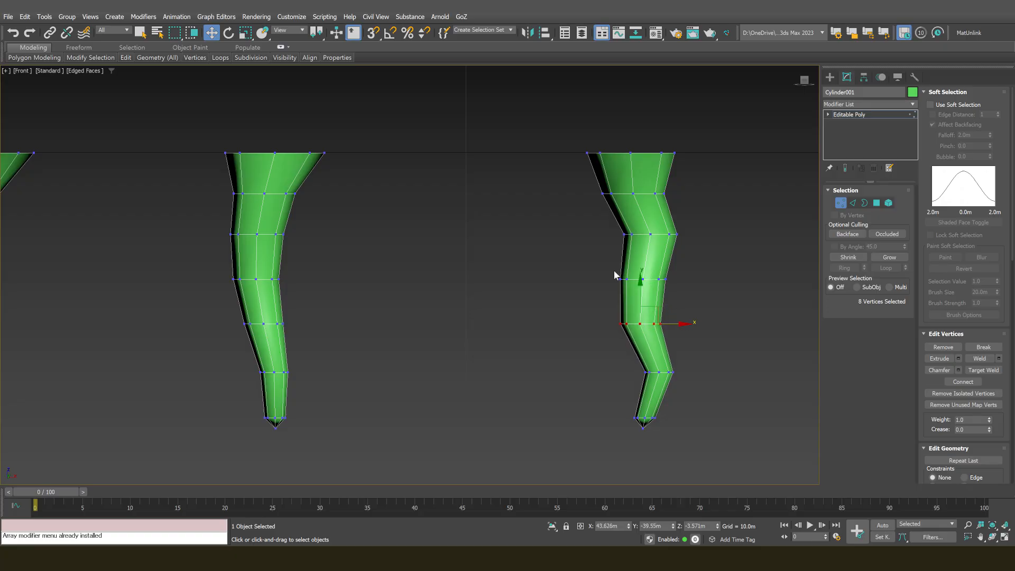
{"action": "left_click_drag", "start_coordinate": [602, 266], "coordinate": [679, 298]}
{"action": "scroll", "coordinate": [675, 294], "scroll_direction": "down", "scroll_amount": 4}
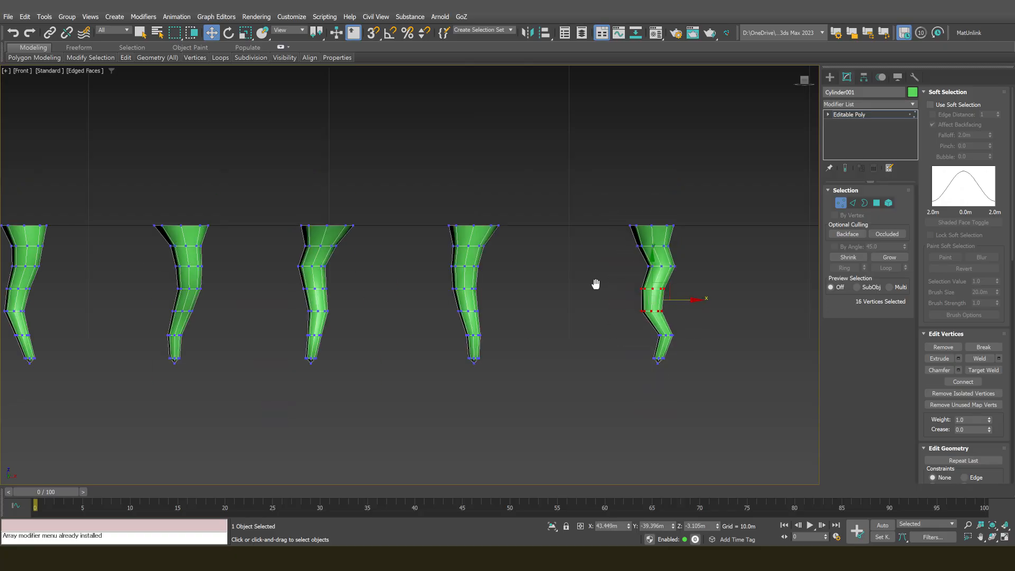
Move the seventh spike's second vertex ring along X, and the sixth spike's fifth and sixth rings together in positive X
{"action": "left_click_drag", "start_coordinate": [691, 251], "coordinate": [690, 247]}
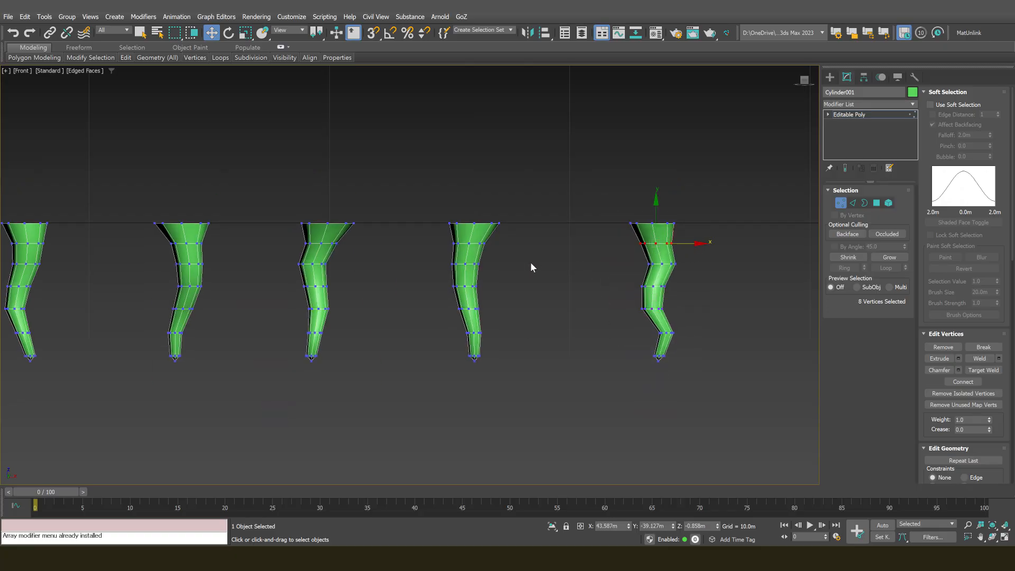
{"action": "middle_click_drag", "start_coordinate": [429, 277], "coordinate": [445, 260]}
{"action": "left_click", "coordinate": [455, 283]}
{"action": "left_click_drag", "start_coordinate": [476, 290], "coordinate": [527, 324]}
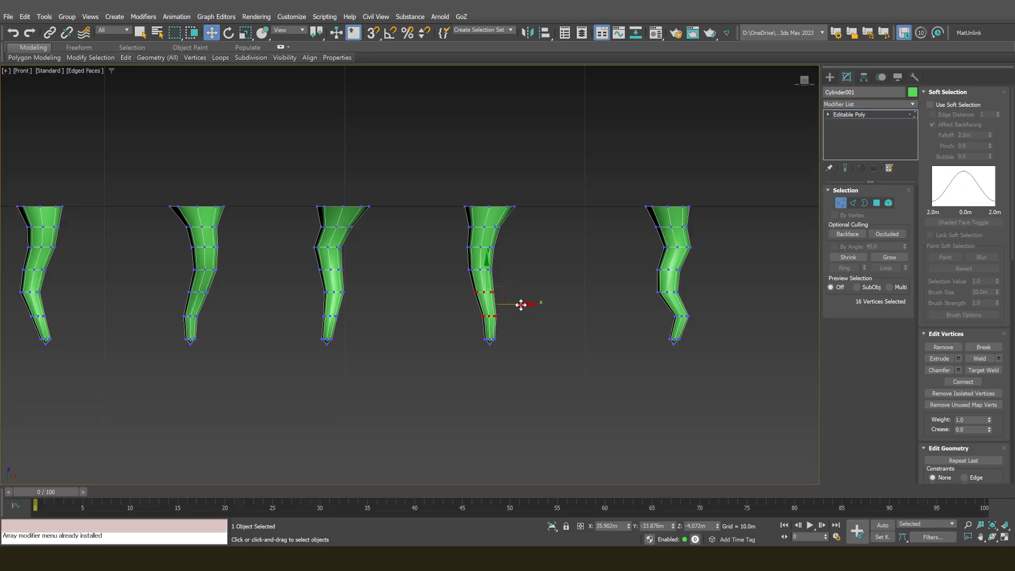
Move the fifth spike's fourth vertex ring in negative X and its sixth ring in positive X
{"action": "middle_click_drag", "start_coordinate": [413, 275], "coordinate": [519, 272]}
{"action": "left_click", "coordinate": [391, 267]}
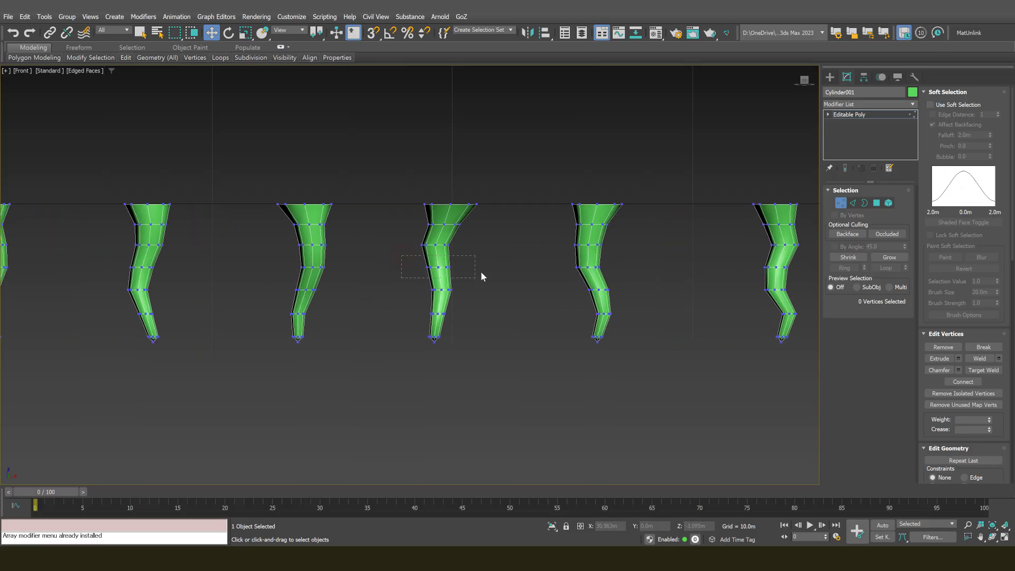
{"action": "left_click_drag", "start_coordinate": [482, 273], "coordinate": [469, 268]}
{"action": "left_click_drag", "start_coordinate": [412, 303], "coordinate": [477, 315]}
Bend the fourth spike's fifth and sixth vertex rings in negative X, and shift the third spike's sixth ring in negative X
{"action": "middle_click_drag", "start_coordinate": [283, 267], "coordinate": [347, 270]}
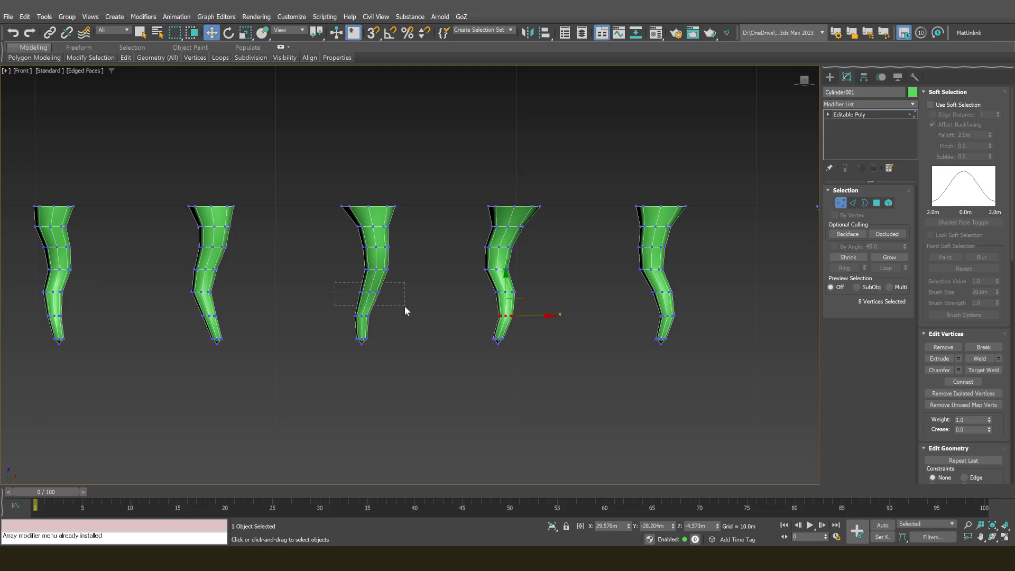
{"action": "left_click_drag", "start_coordinate": [405, 292], "coordinate": [399, 316]}
{"action": "scroll", "coordinate": [358, 297], "scroll_direction": "down", "scroll_amount": 3}
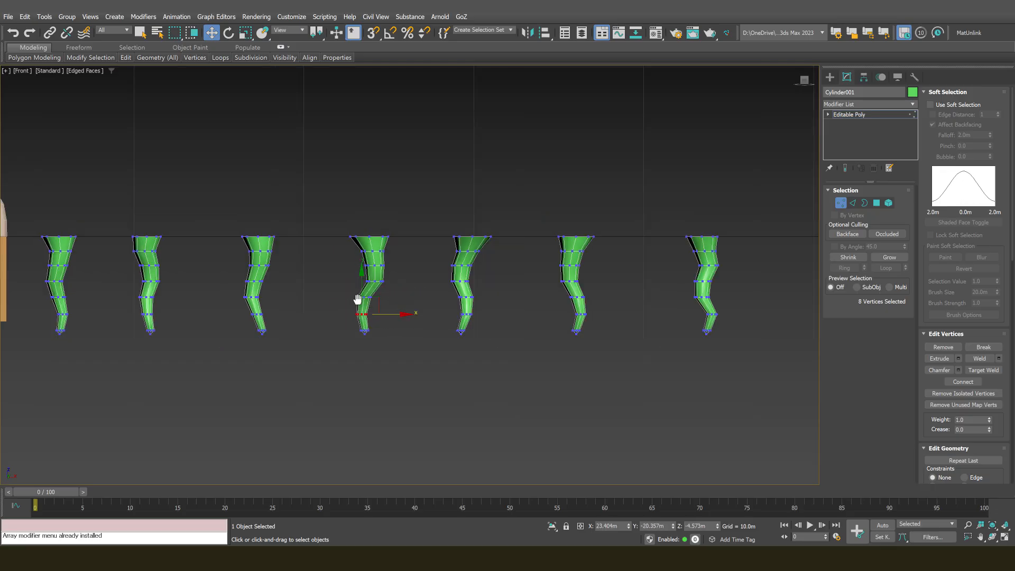
{"action": "scroll", "coordinate": [309, 286], "scroll_direction": "up", "scroll_amount": 3}
{"action": "left_click", "coordinate": [282, 298]}
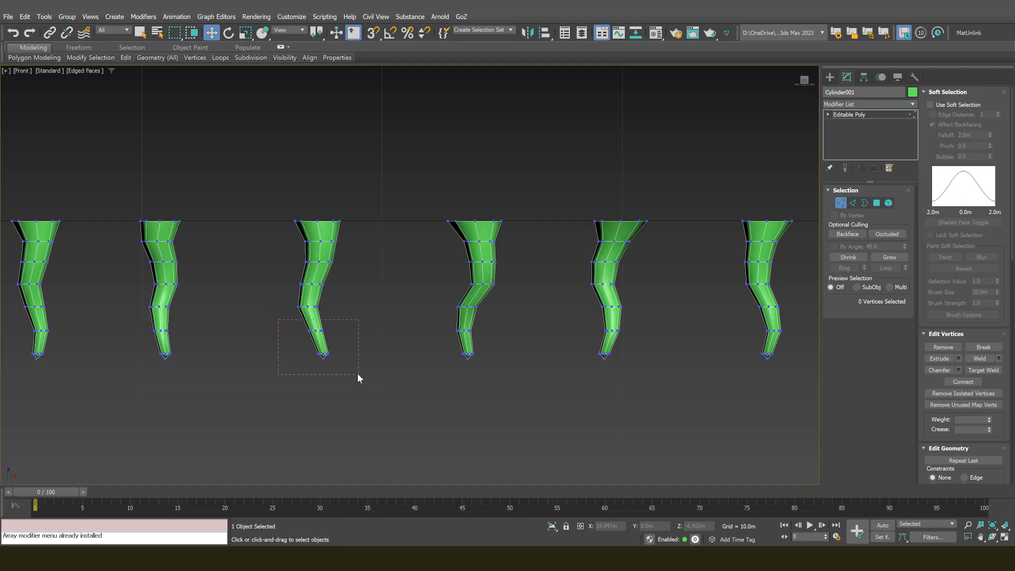
{"action": "left_click_drag", "start_coordinate": [357, 373], "coordinate": [345, 331]}
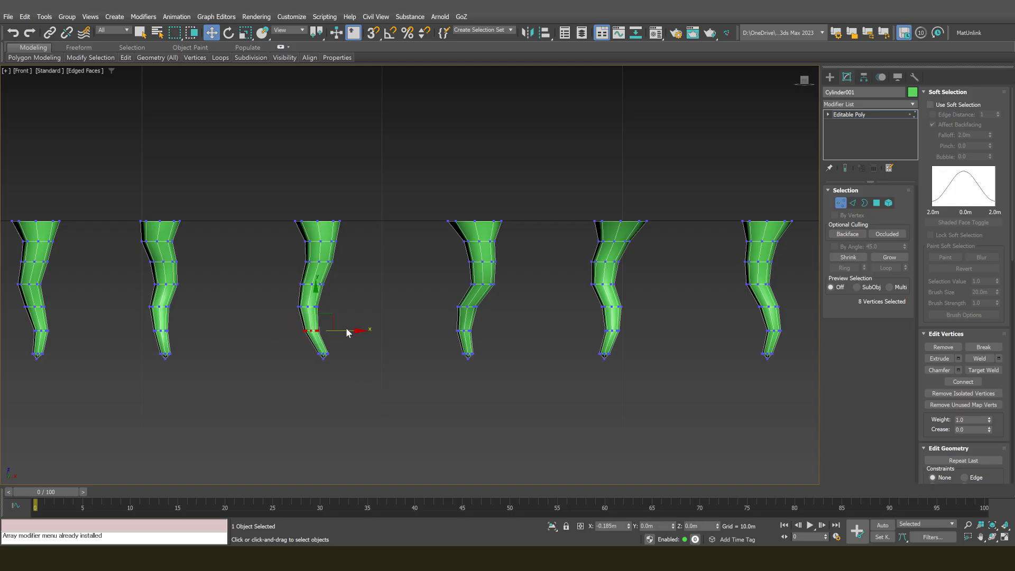
Move the second spike's sixth vertex ring in positive X, and its second and third rings together in positive X
{"action": "middle_click_drag", "start_coordinate": [310, 267], "coordinate": [324, 265]}
{"action": "middle_click_drag", "start_coordinate": [187, 268], "coordinate": [291, 266]}
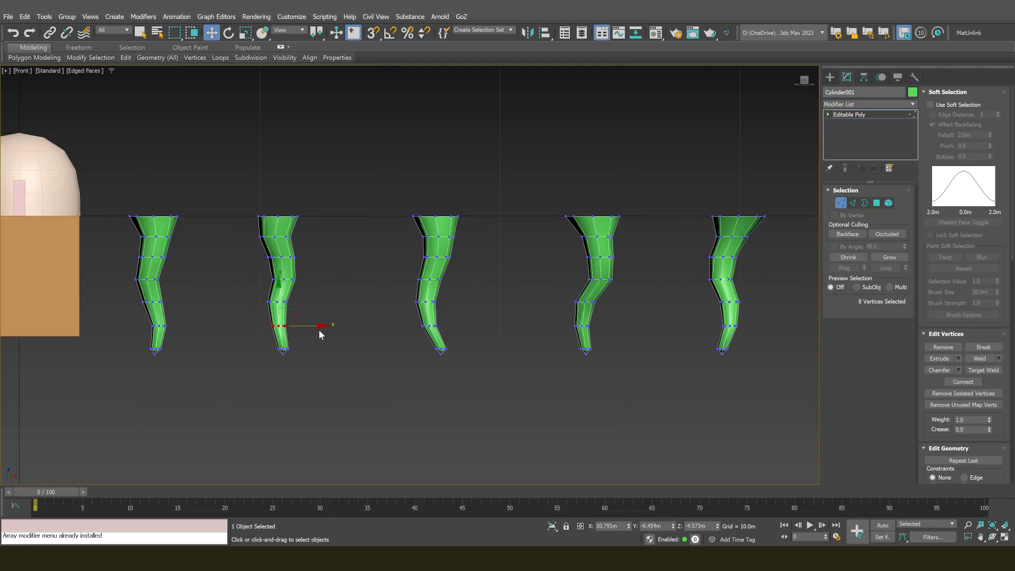
{"action": "left_click_drag", "start_coordinate": [320, 326], "coordinate": [328, 328]}
{"action": "scroll", "coordinate": [269, 253], "scroll_direction": "up", "scroll_amount": 3}
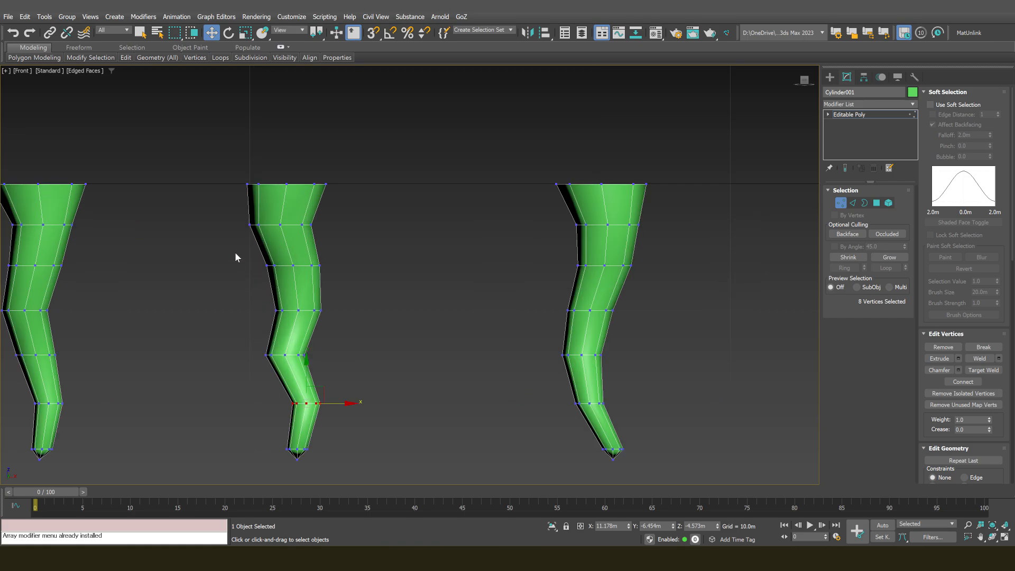
{"action": "left_click_drag", "start_coordinate": [329, 231], "coordinate": [352, 242]}
Move the first spike's third, fourth and fifth vertex rings together in negative X
{"action": "scroll", "coordinate": [326, 226], "scroll_direction": "down", "scroll_amount": 2}
{"action": "scroll", "coordinate": [351, 242], "scroll_direction": "down", "scroll_amount": 4}
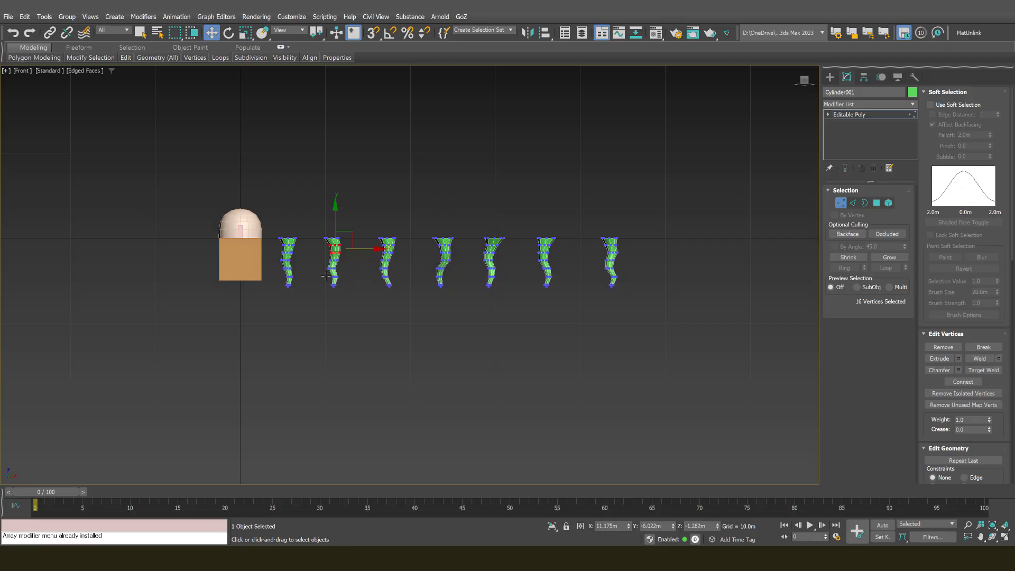
{"action": "scroll", "coordinate": [326, 275], "scroll_direction": "up", "scroll_amount": 4}
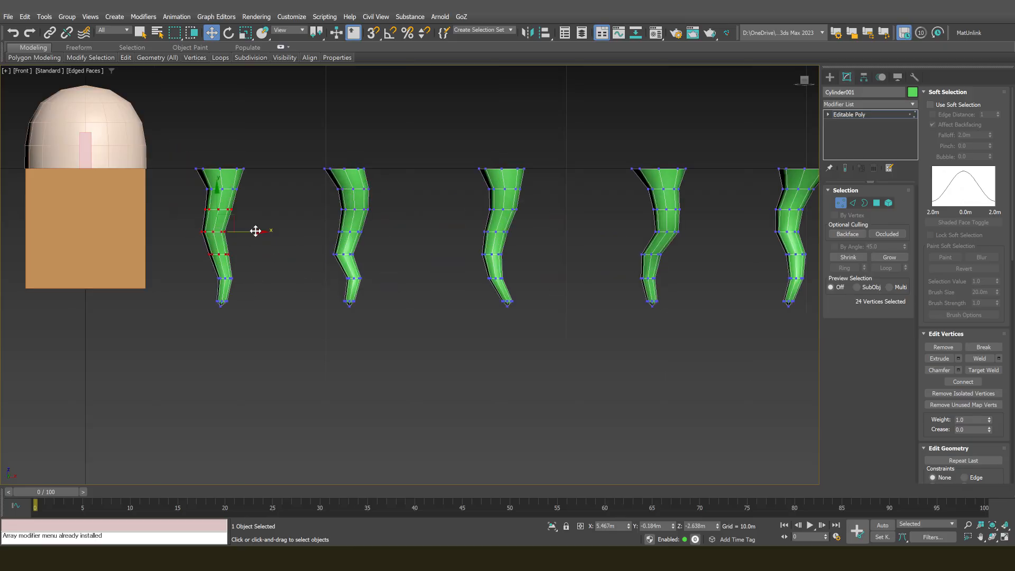
{"action": "left_click_drag", "start_coordinate": [256, 231], "coordinate": [247, 229]}
In the Right view, move the first spike's two lowest vertex rings and tip in negative X
{"action": "middle_click_drag", "start_coordinate": [247, 229], "coordinate": [278, 262], "text": "alt"}
{"action": "key", "text": "v"}
{"action": "key", "text": "r"}
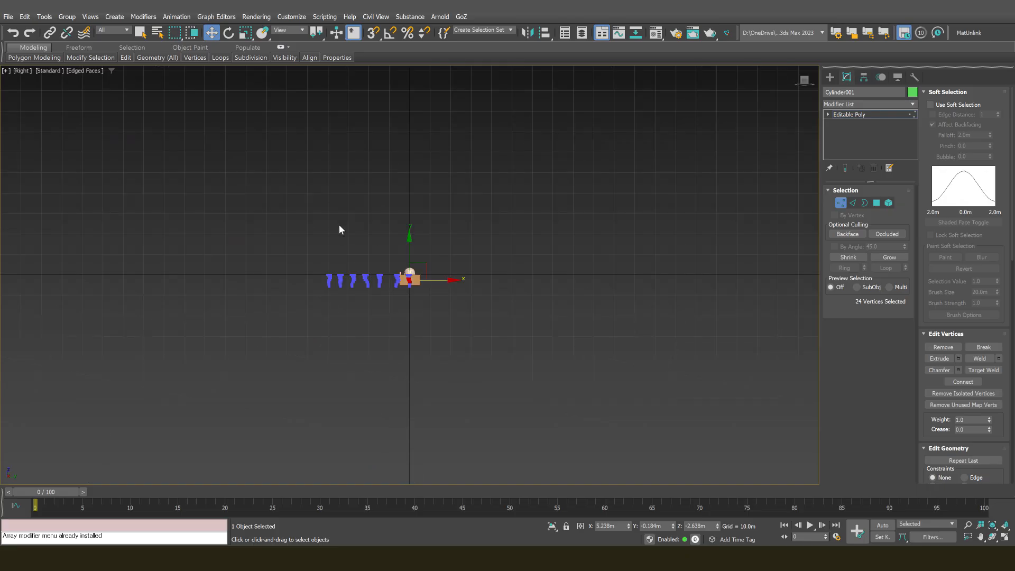
{"action": "key", "text": "z"}
{"action": "scroll", "coordinate": [305, 243], "scroll_direction": "down", "scroll_amount": 6}
{"action": "scroll", "coordinate": [301, 255], "scroll_direction": "up", "scroll_amount": 2}
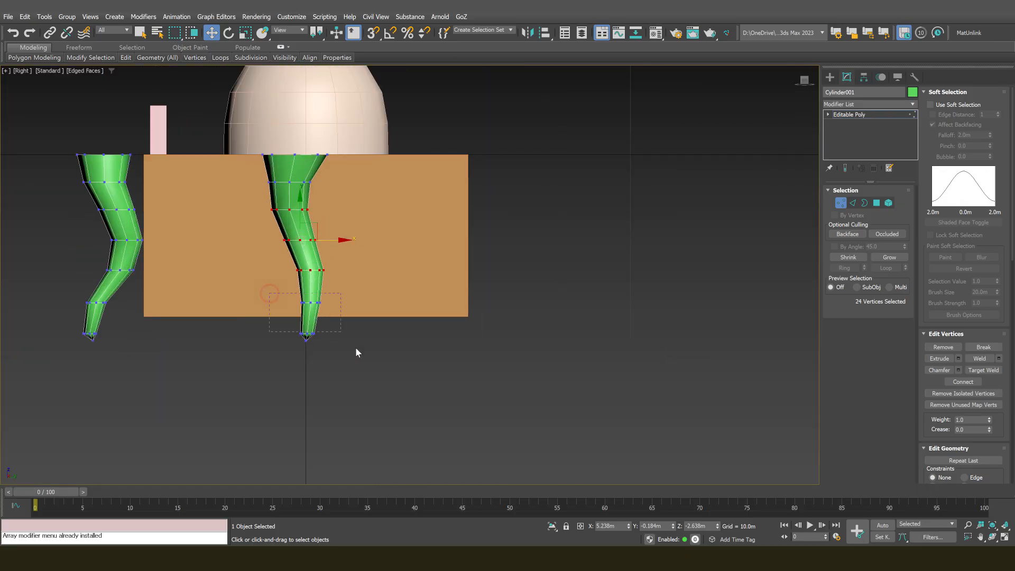
{"action": "left_click_drag", "start_coordinate": [356, 353], "coordinate": [334, 318]}
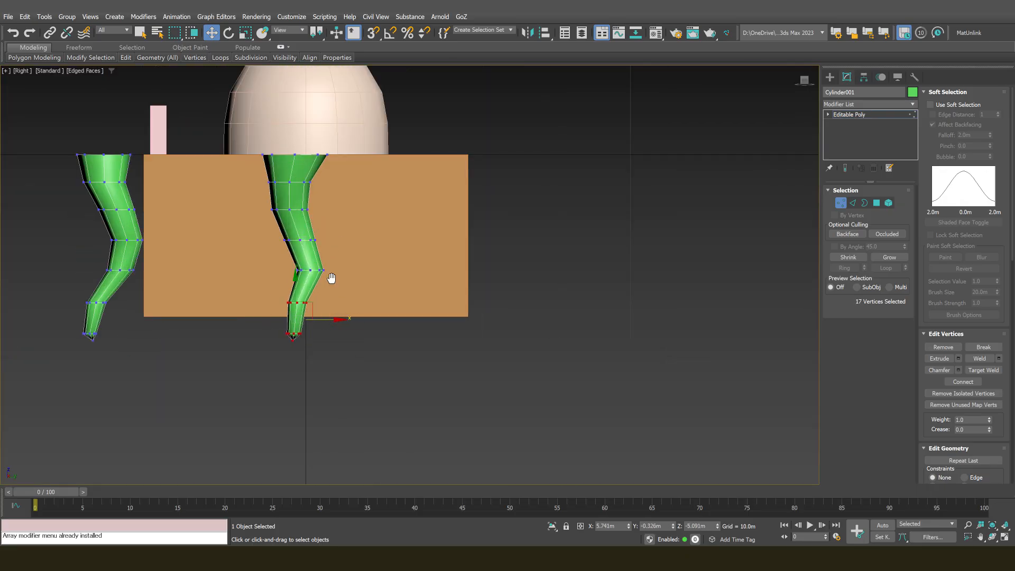
Move the third spike's third vertex ring in negative X and its fifth ring in positive X
{"action": "middle_click_drag", "start_coordinate": [331, 279], "coordinate": [400, 265]}
{"action": "left_click", "coordinate": [245, 202]}
{"action": "middle_click_drag", "start_coordinate": [186, 249], "coordinate": [303, 243]}
{"action": "left_click_drag", "start_coordinate": [220, 266], "coordinate": [337, 382]}
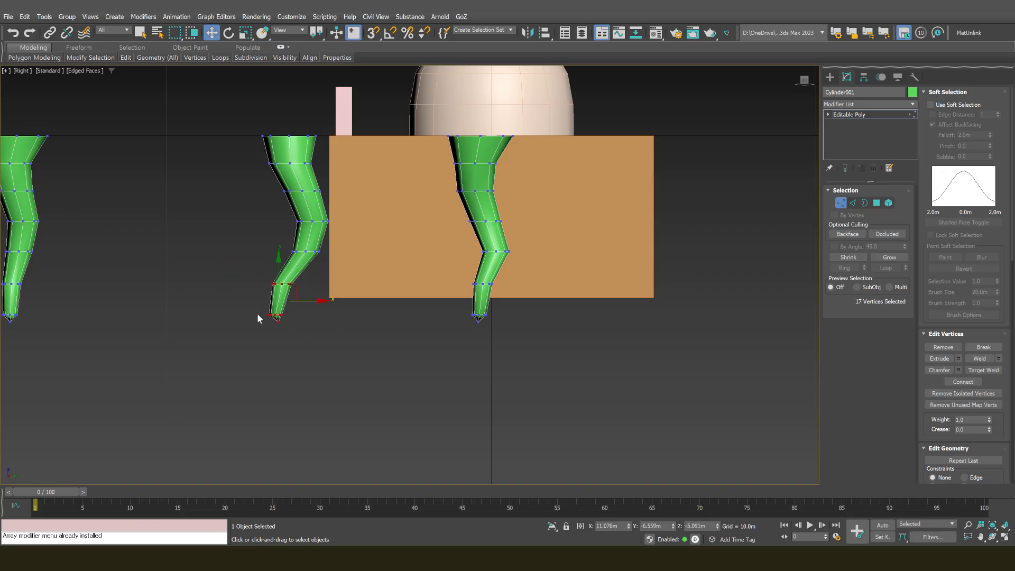
{"action": "middle_click_drag", "start_coordinate": [355, 235], "coordinate": [603, 276]}
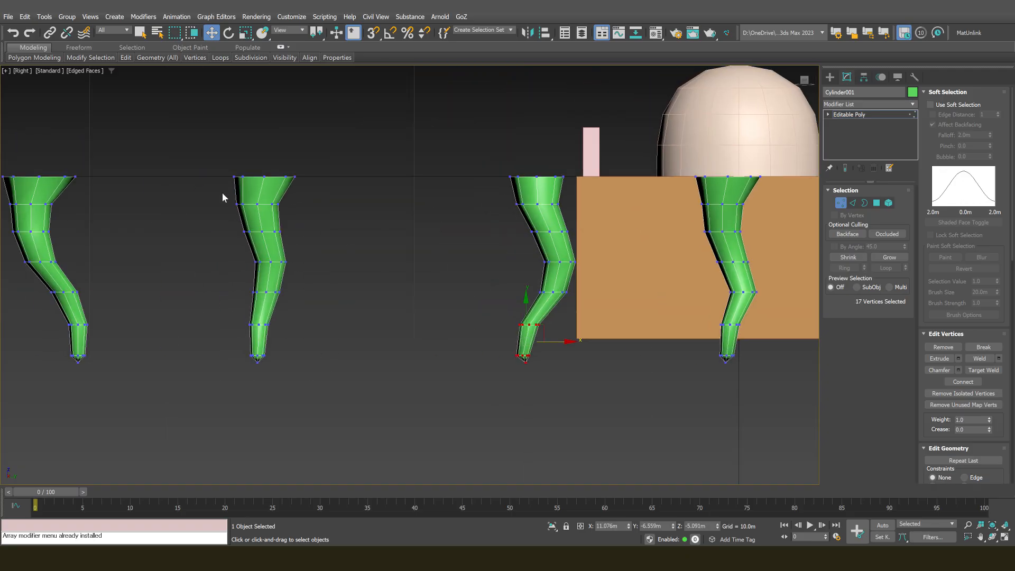
{"action": "left_click_drag", "start_coordinate": [304, 232], "coordinate": [298, 233]}
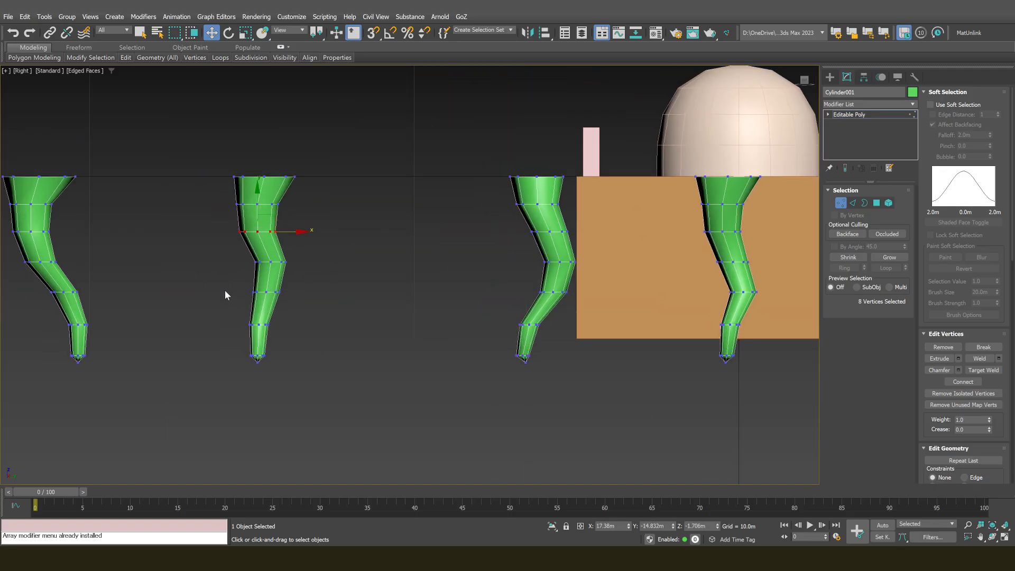
{"action": "left_click_drag", "start_coordinate": [308, 293], "coordinate": [315, 294]}
Scale up the fourth spike's second vertex ring in the Right view
{"action": "middle_click_drag", "start_coordinate": [381, 285], "coordinate": [566, 285]}
{"action": "key", "text": "e"}
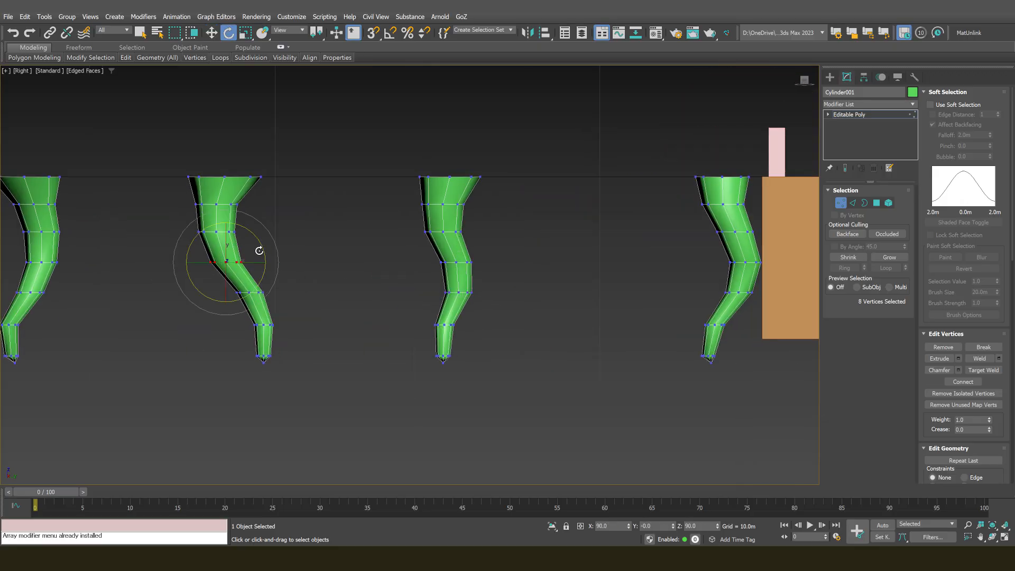
{"action": "left_click", "coordinate": [148, 217]}
{"action": "key", "text": "r"}
{"action": "left_click_drag", "start_coordinate": [266, 212], "coordinate": [227, 188]}
Move the fifth spike's third vertex ring in negative X in the Right view
{"action": "scroll", "coordinate": [371, 241], "scroll_direction": "down", "scroll_amount": 3}
{"action": "middle_click_drag", "start_coordinate": [373, 244], "coordinate": [492, 249]}
{"action": "scroll", "coordinate": [313, 268], "scroll_direction": "up", "scroll_amount": 3}
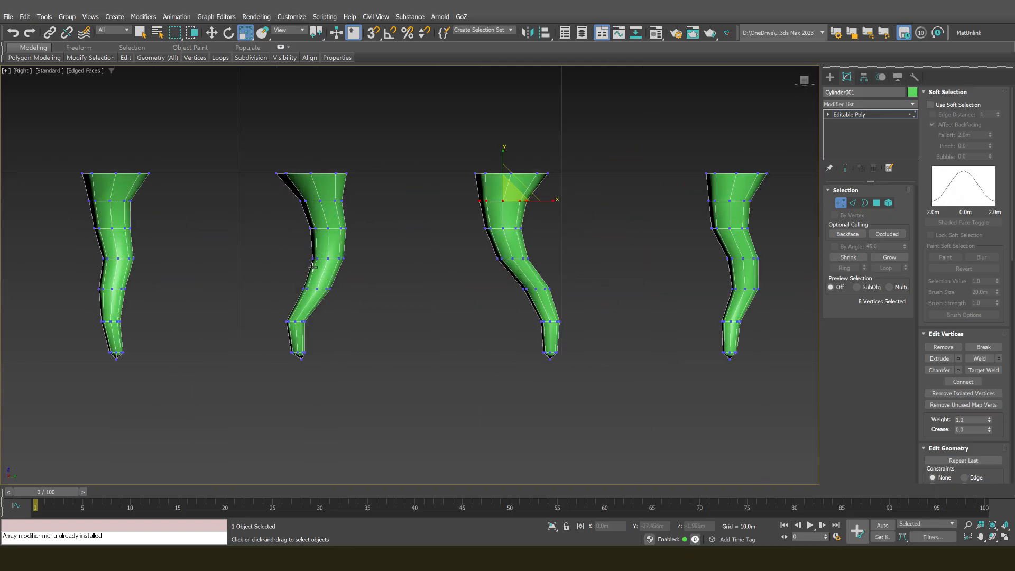
{"action": "left_click_drag", "start_coordinate": [371, 400], "coordinate": [371, 397]}
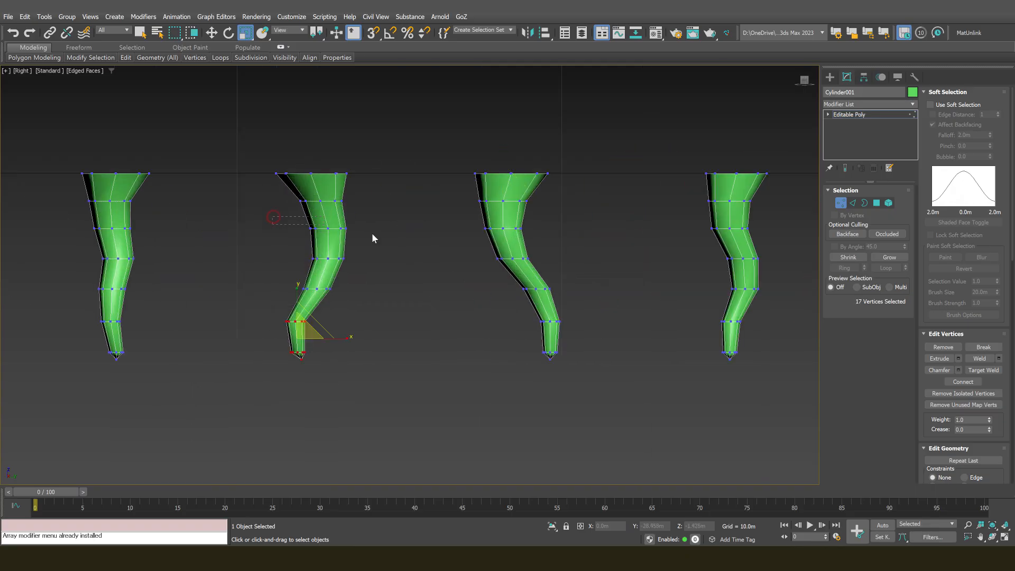
{"action": "left_click_drag", "start_coordinate": [372, 233], "coordinate": [371, 235]}
{"action": "key", "text": "w"}
{"action": "scroll", "coordinate": [356, 226], "scroll_direction": "down", "scroll_amount": 3}
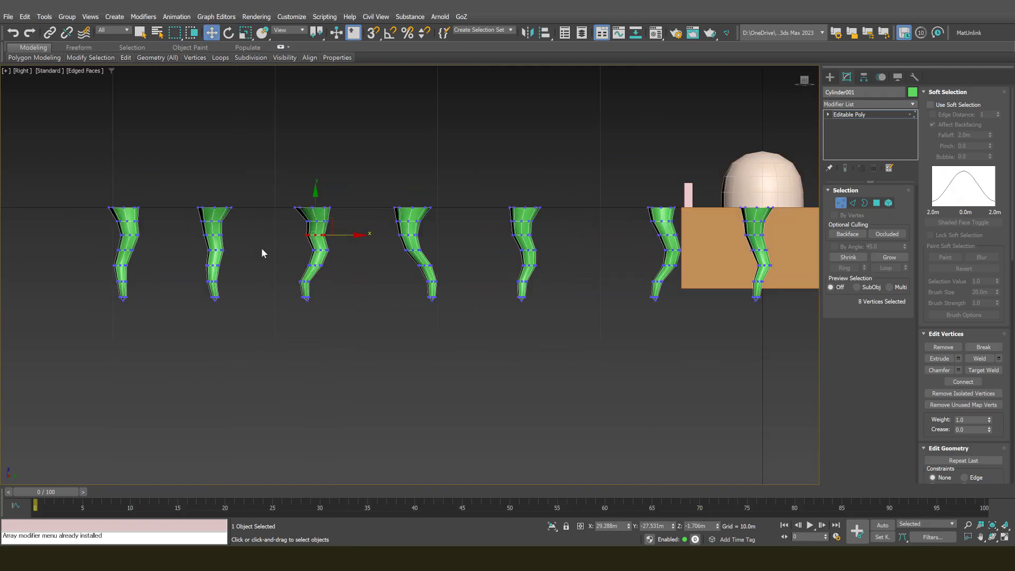
Move the sixth spike's two lowest vertex rings and tip in positive X, and its third ring in negative X
{"action": "scroll", "coordinate": [263, 251], "scroll_direction": "up", "scroll_amount": 2}
{"action": "left_click_drag", "start_coordinate": [294, 295], "coordinate": [306, 298]}
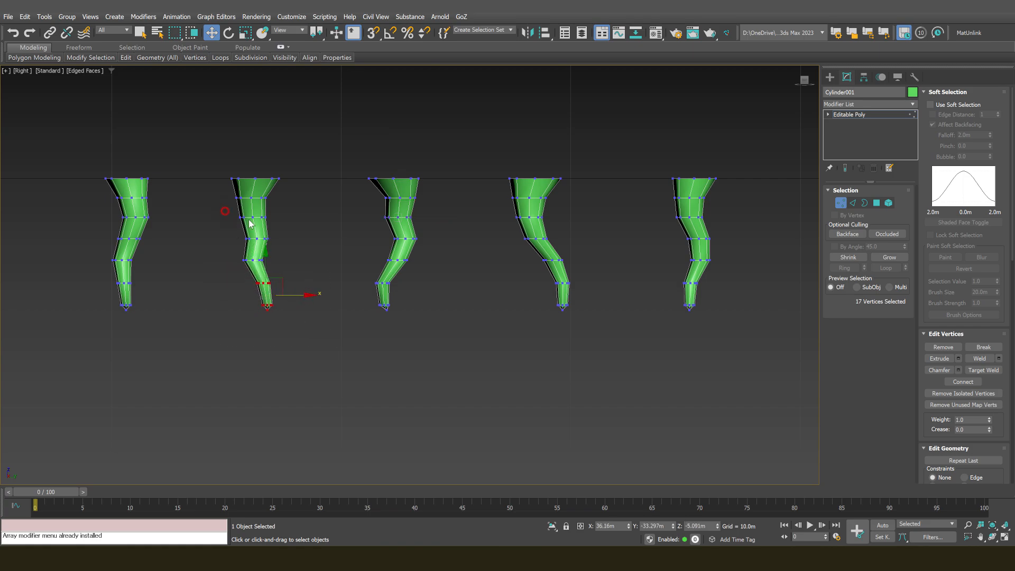
{"action": "left_click_drag", "start_coordinate": [287, 217], "coordinate": [285, 217]}
Move the seventh spike's fourth vertex ring about 0.175 m in positive X and its sixth ring in negative X
{"action": "middle_click_drag", "start_coordinate": [164, 255], "coordinate": [272, 256]}
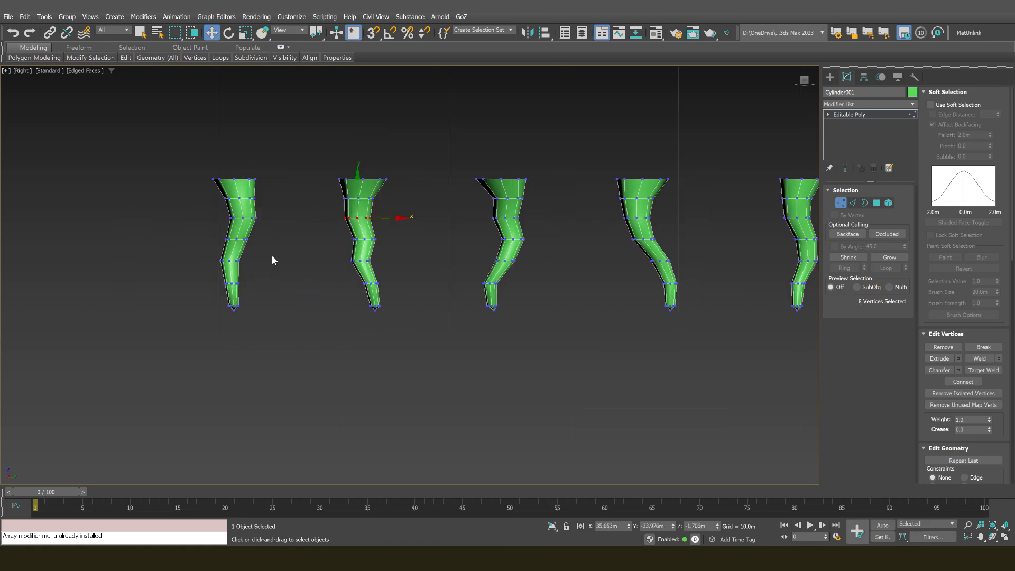
{"action": "left_click_drag", "start_coordinate": [279, 240], "coordinate": [284, 238]}
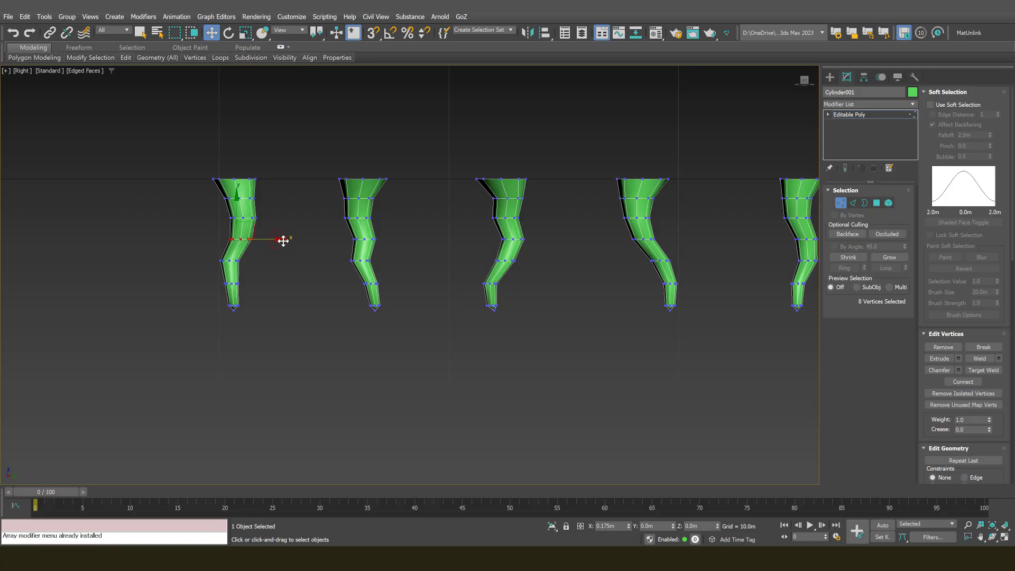
{"action": "left_click", "coordinate": [241, 285]}
{"action": "left_click_drag", "start_coordinate": [277, 292], "coordinate": [275, 285]}
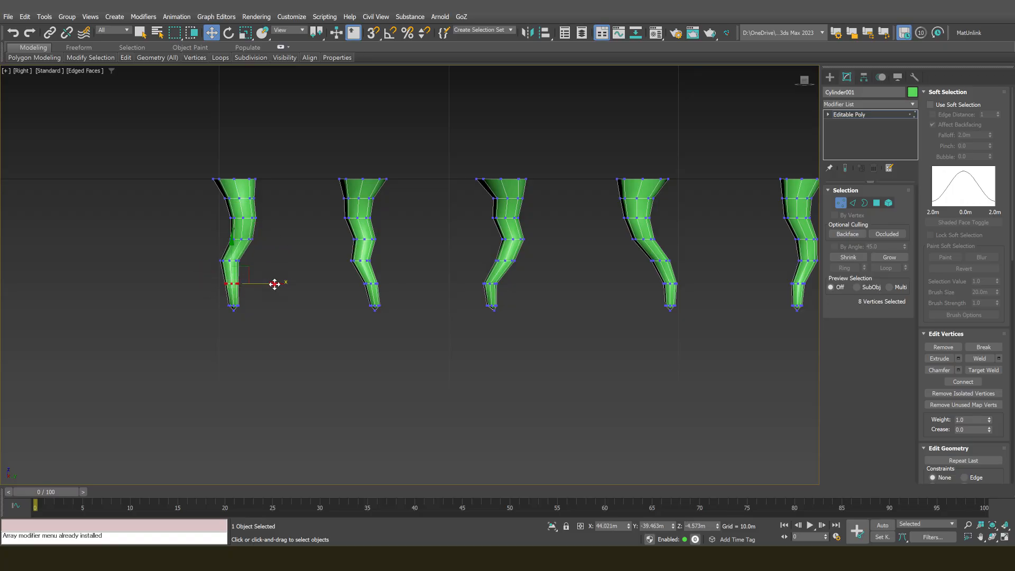
Leave vertex editing and examine the shapes of all seven bent roots from an oblique angle
{"action": "scroll", "coordinate": [301, 271], "scroll_direction": "down", "scroll_amount": 3}
{"action": "left_click", "coordinate": [463, 291]}
{"action": "middle_click_drag", "start_coordinate": [364, 257], "coordinate": [475, 291]}
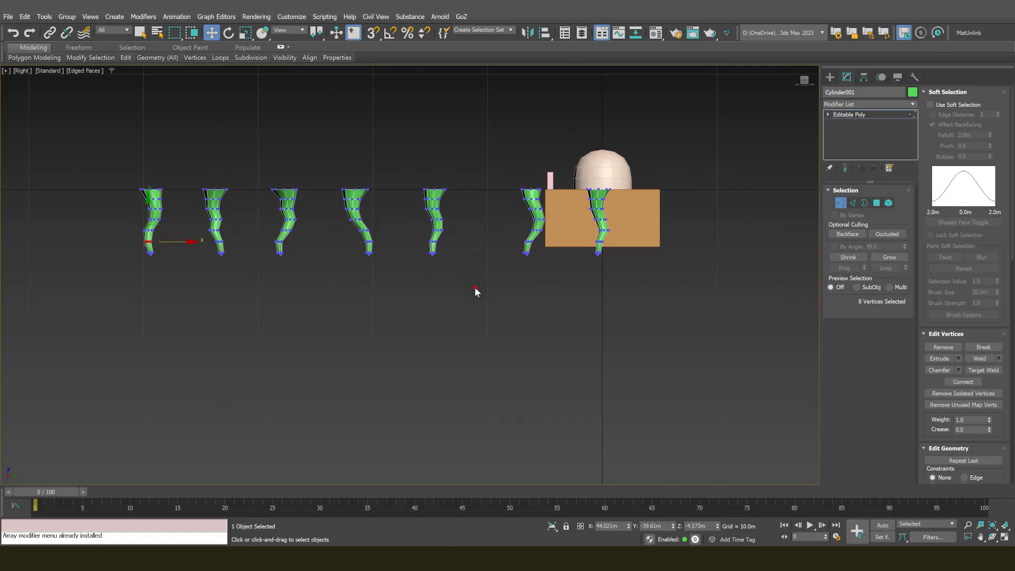
{"action": "middle_click_drag", "start_coordinate": [512, 249], "coordinate": [587, 249]}
{"action": "left_click", "coordinate": [841, 203]}
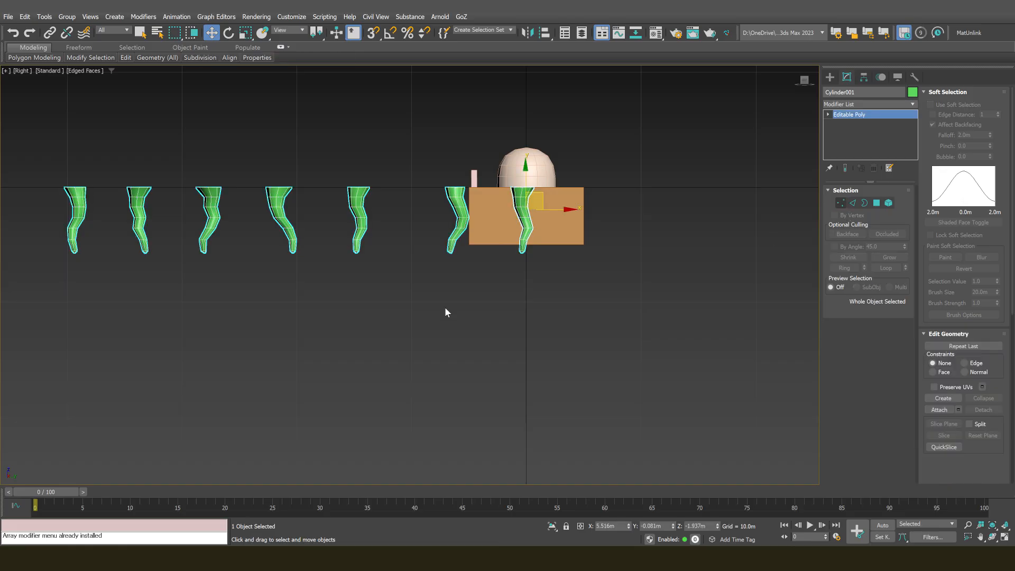
{"action": "middle_click_drag", "start_coordinate": [445, 307], "coordinate": [357, 249], "text": "alt"}
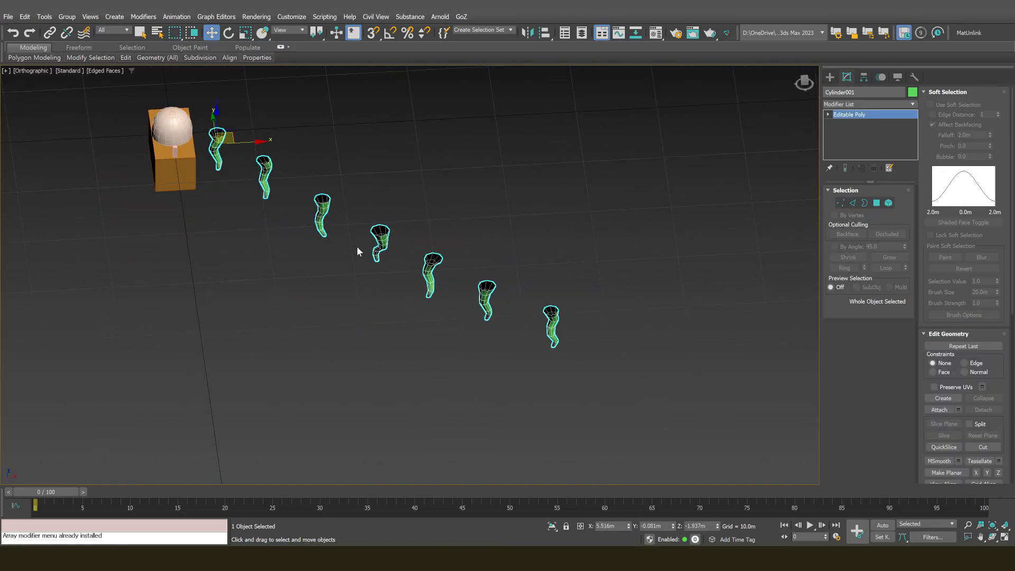
{"action": "scroll", "coordinate": [288, 212], "scroll_direction": "down", "scroll_amount": 3}
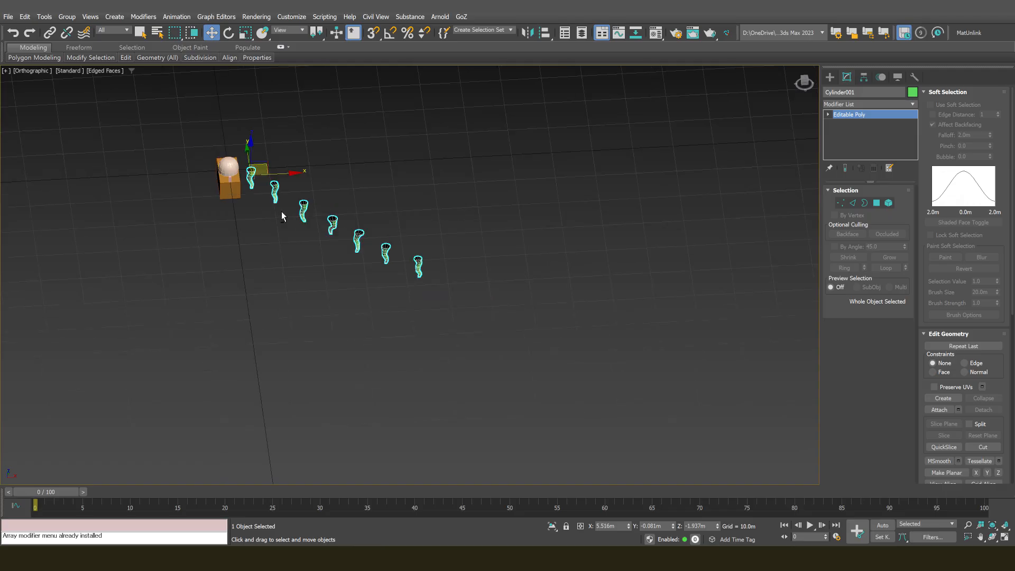
{"action": "middle_click_drag", "start_coordinate": [286, 208], "coordinate": [278, 184], "text": "alt"}
{"action": "scroll", "coordinate": [296, 196], "scroll_direction": "up", "scroll_amount": 2}
{"action": "scroll", "coordinate": [315, 191], "scroll_direction": "up", "scroll_amount": 3}
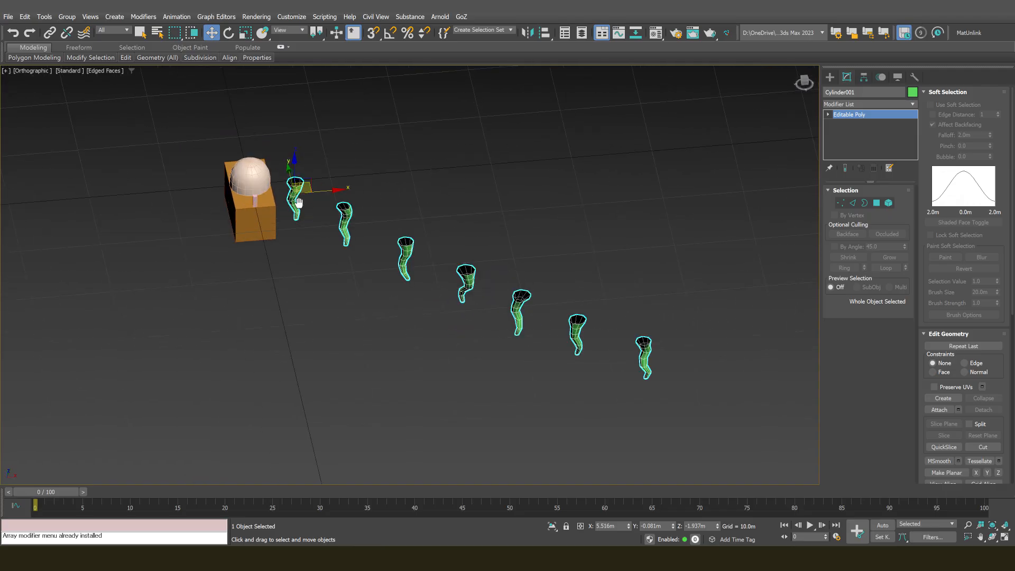
Switch to element editing and detach the seventh spike as a separate object
{"action": "key", "text": "5"}
{"action": "middle_click_drag", "start_coordinate": [356, 195], "coordinate": [350, 199], "text": "alt"}
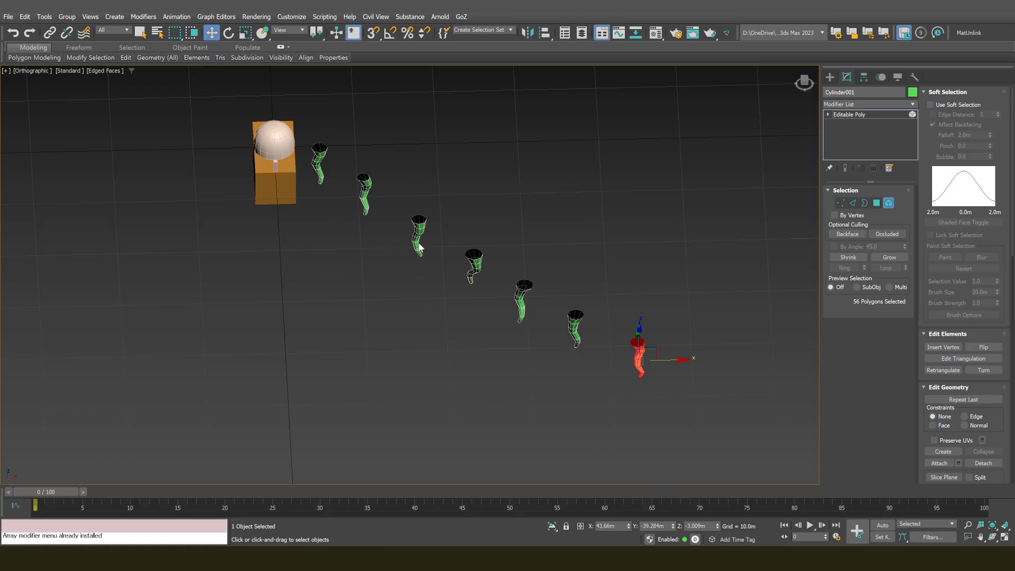
{"action": "left_click_drag", "start_coordinate": [626, 275], "coordinate": [723, 423]}
{"action": "middle_click_drag", "start_coordinate": [743, 377], "coordinate": [718, 360]}
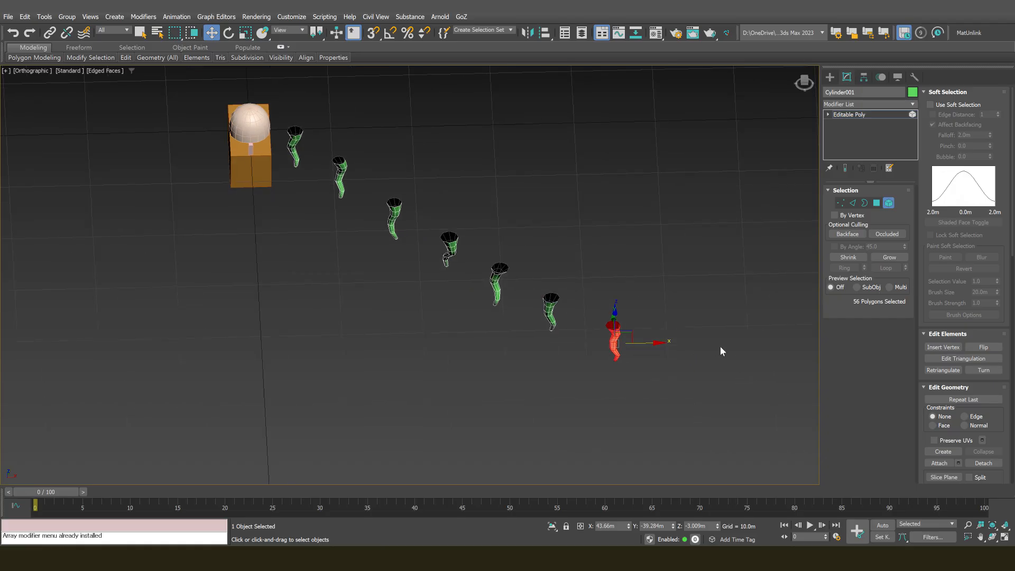
{"action": "left_click", "coordinate": [979, 464]}
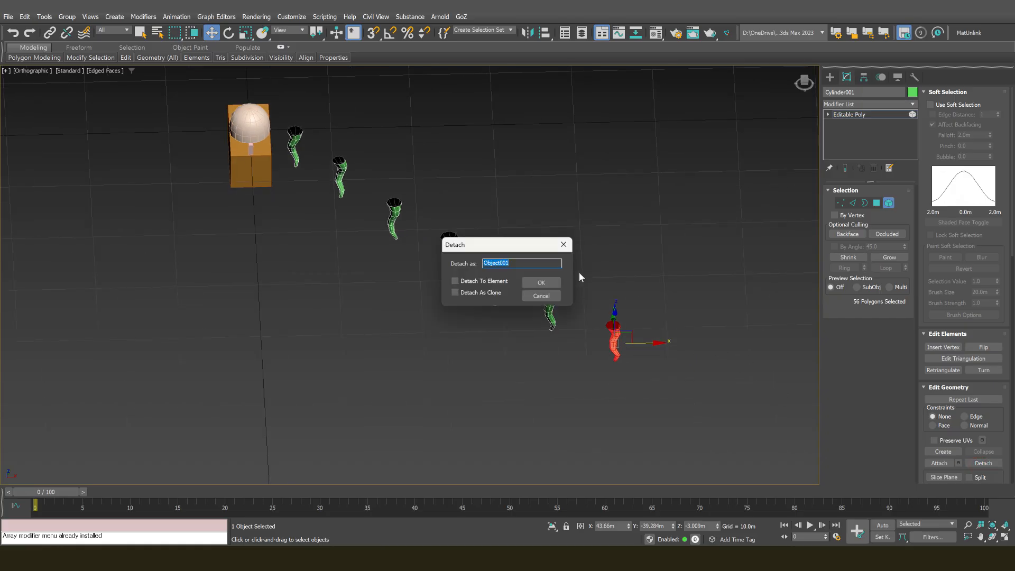
{"action": "left_click", "coordinate": [535, 280]}
Detach the sixth and fifth spikes one at a time as separate objects
{"action": "left_click", "coordinate": [551, 312]}
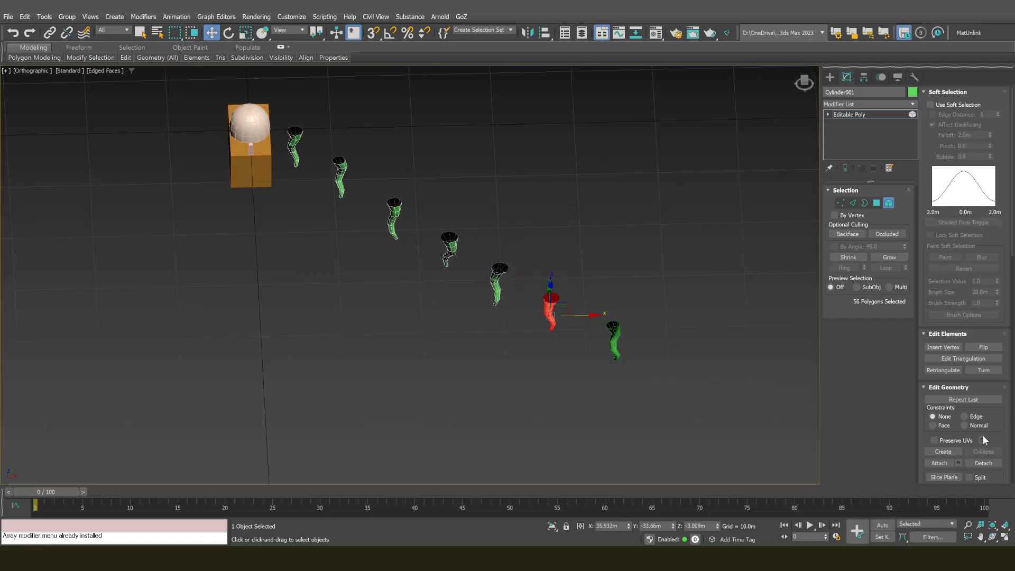
{"action": "left_click", "coordinate": [983, 463]}
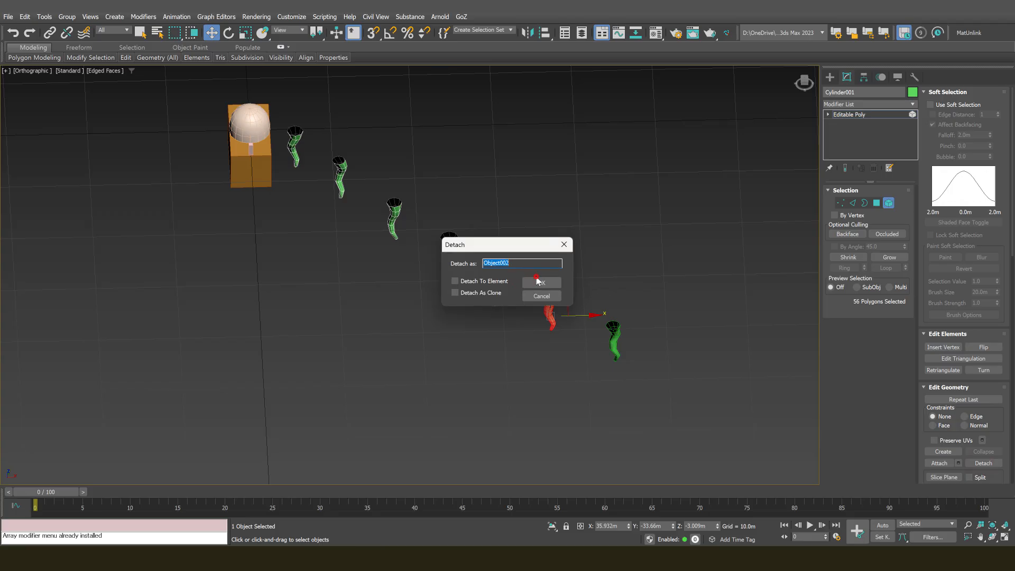
{"action": "left_click", "coordinate": [535, 283]}
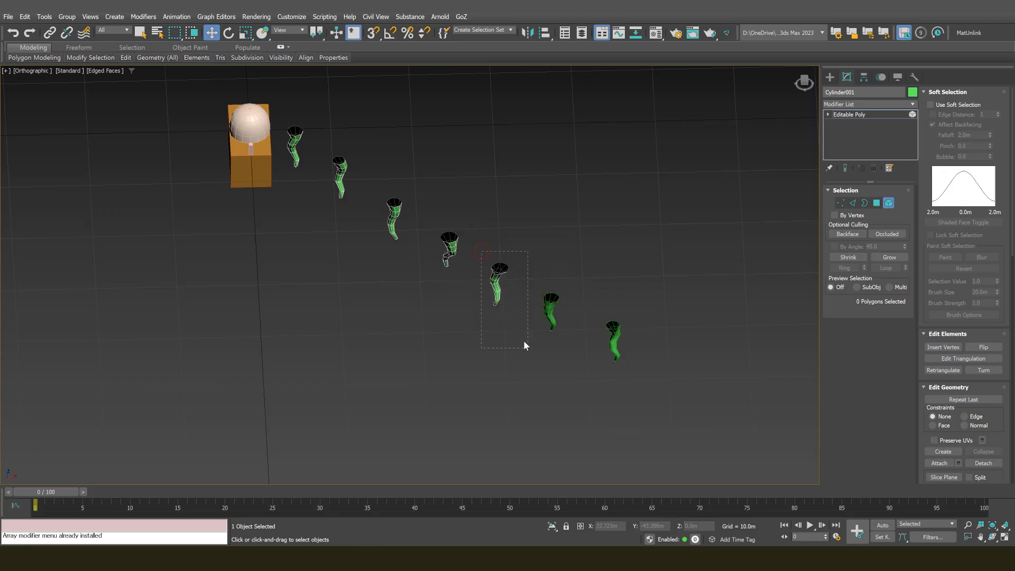
{"action": "left_click_drag", "start_coordinate": [525, 346], "coordinate": [525, 347]}
{"action": "key", "text": "semicolon"}
{"action": "left_click", "coordinate": [536, 283]}
Detach the fourth and third spikes one at a time as separate objects
{"action": "left_click_drag", "start_coordinate": [467, 286], "coordinate": [464, 278]}
{"action": "key", "text": "semicolon"}
{"action": "left_click", "coordinate": [535, 283]}
{"action": "left_click_drag", "start_coordinate": [372, 180], "coordinate": [428, 263]}
{"action": "key", "text": "semicolon"}
{"action": "left_click", "coordinate": [535, 283]}
Detach the second spike as a separate object and leave element editing on the remaining first spike
{"action": "left_click_drag", "start_coordinate": [317, 138], "coordinate": [368, 208]}
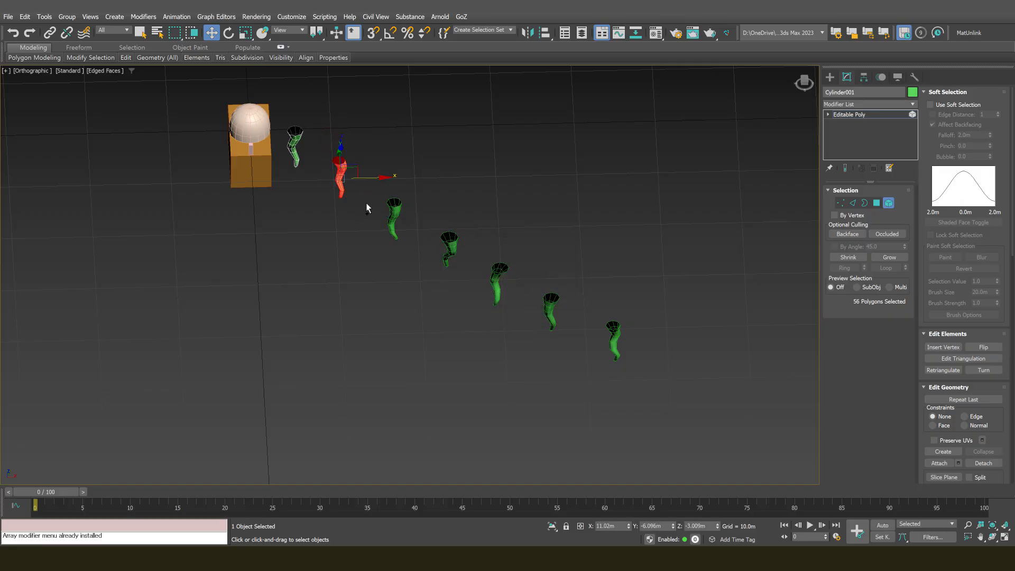
{"action": "key", "text": "semicolon"}
{"action": "left_click", "coordinate": [535, 283]}
{"action": "middle_click_drag", "start_coordinate": [518, 258], "coordinate": [499, 260], "text": "alt"}
{"action": "scroll", "coordinate": [503, 258], "scroll_direction": "up", "scroll_amount": 2}
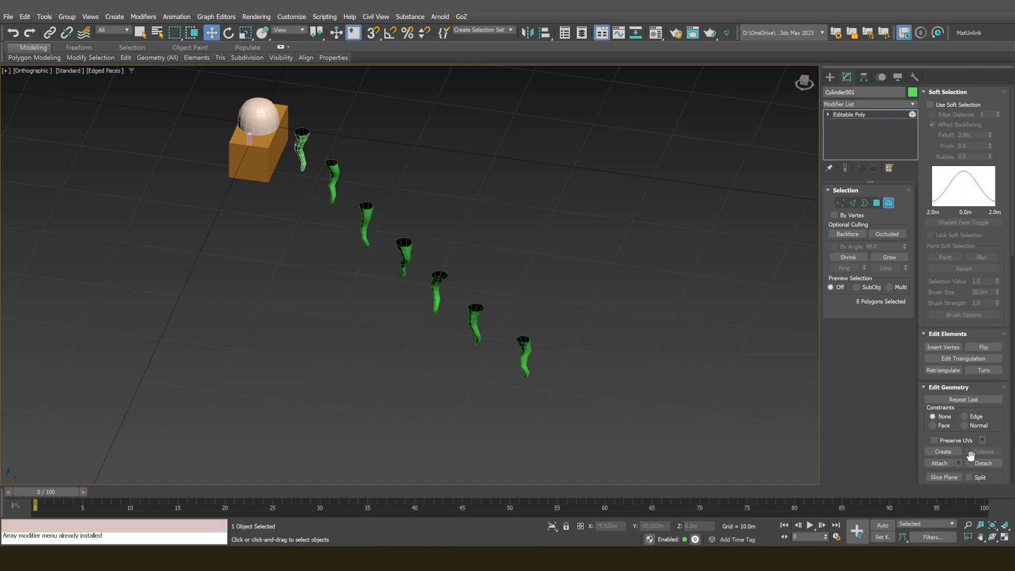
{"action": "middle_click_drag", "start_coordinate": [570, 279], "coordinate": [603, 290]}
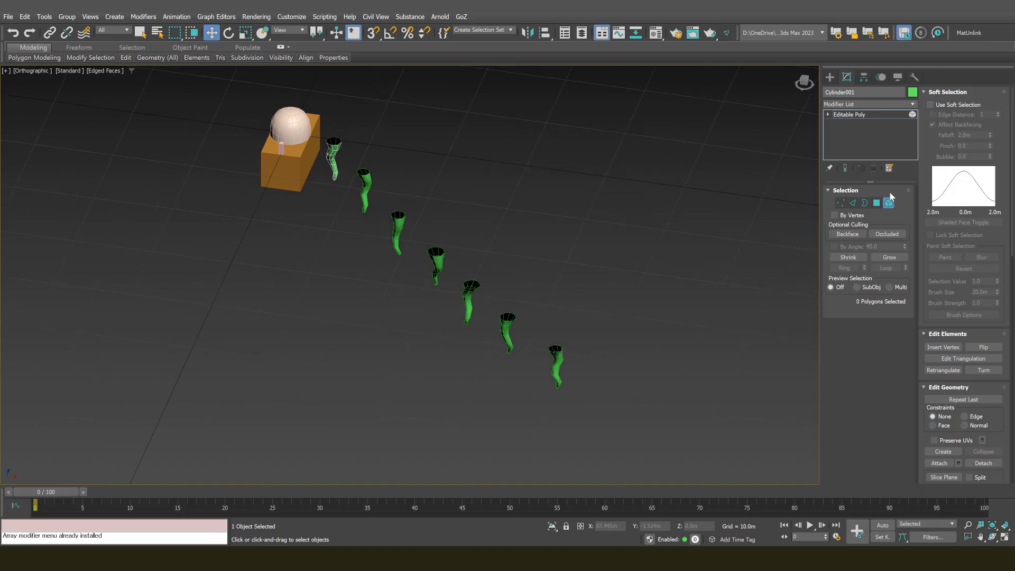
{"action": "left_click", "coordinate": [889, 204]}
Select all seven roots and centre each one's pivot to its object with Affect Pivot Only
{"action": "middle_click_drag", "start_coordinate": [607, 240], "coordinate": [486, 242], "text": "alt"}
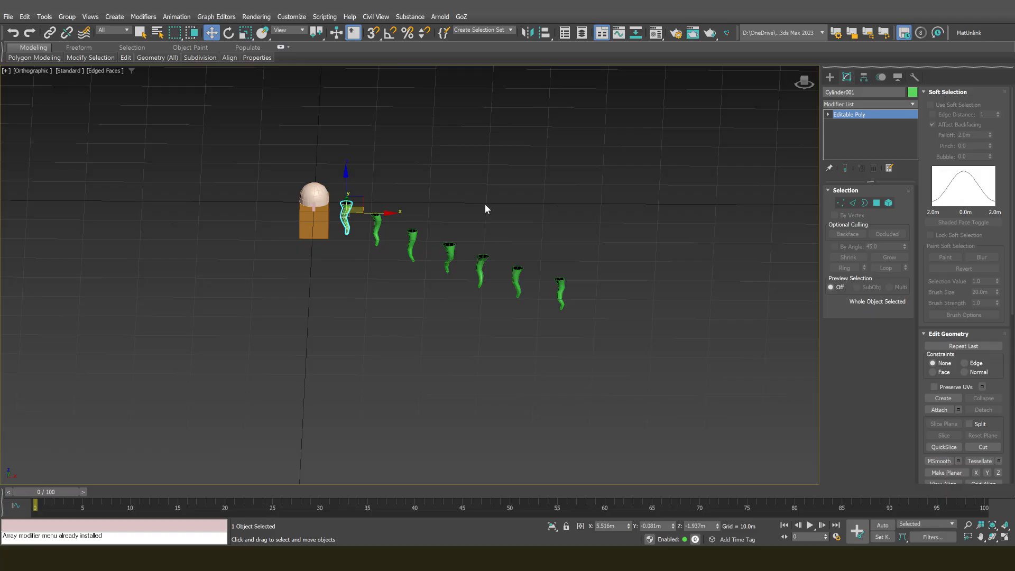
{"action": "middle_click_drag", "start_coordinate": [484, 204], "coordinate": [491, 208]}
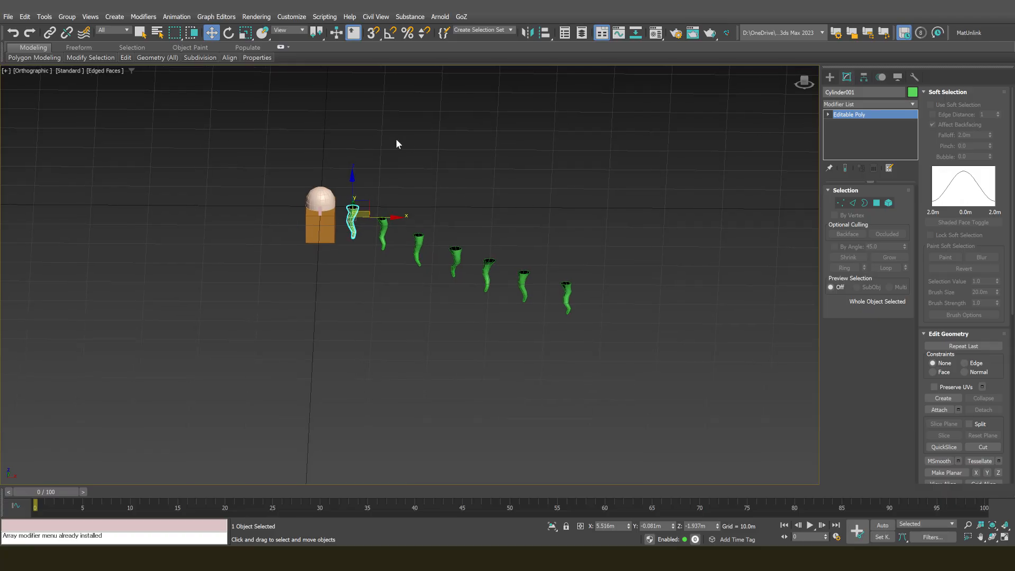
{"action": "left_click_drag", "start_coordinate": [344, 179], "coordinate": [542, 301]}
{"action": "left_click_drag", "start_coordinate": [594, 335], "coordinate": [593, 334]}
{"action": "scroll", "coordinate": [487, 252], "scroll_direction": "up", "scroll_amount": 3}
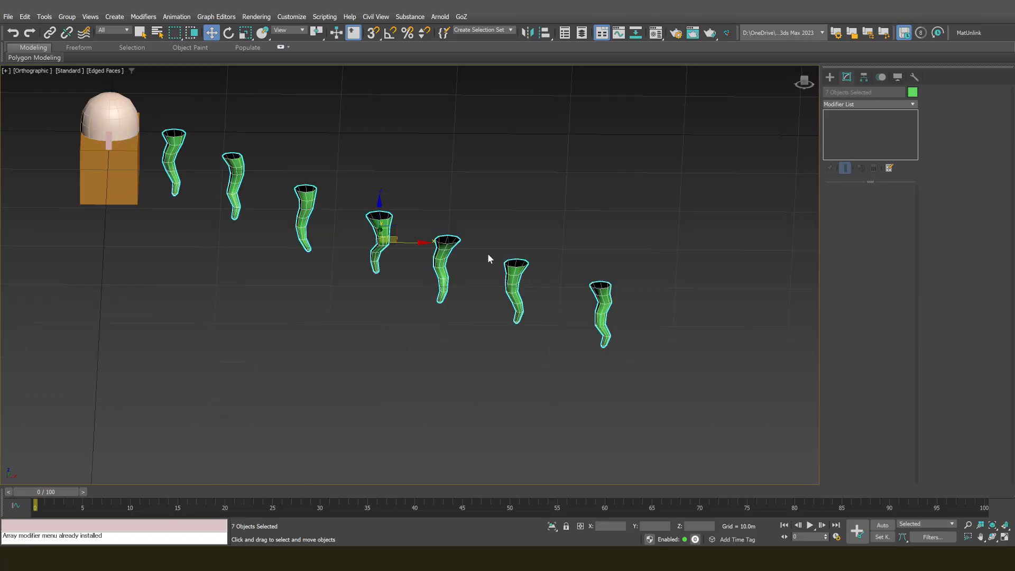
{"action": "scroll", "coordinate": [508, 259], "scroll_direction": "down", "scroll_amount": 2}
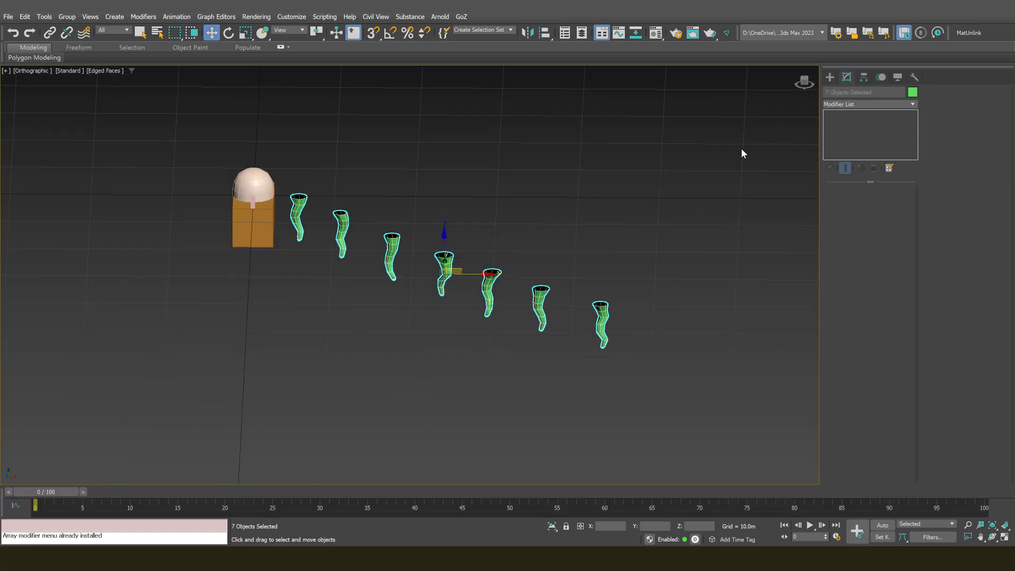
{"action": "left_click", "coordinate": [864, 77]}
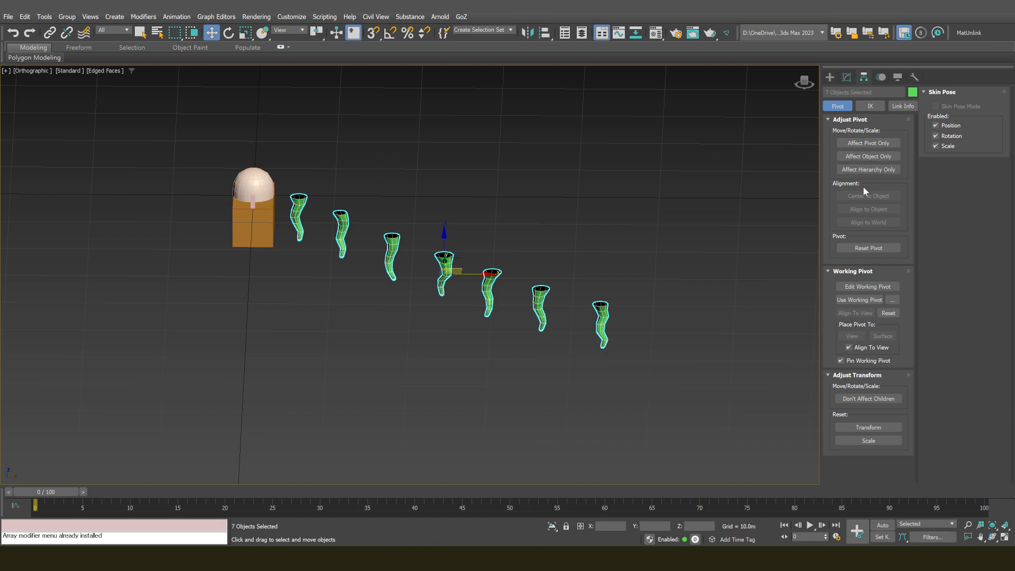
{"action": "left_click", "coordinate": [867, 144]}
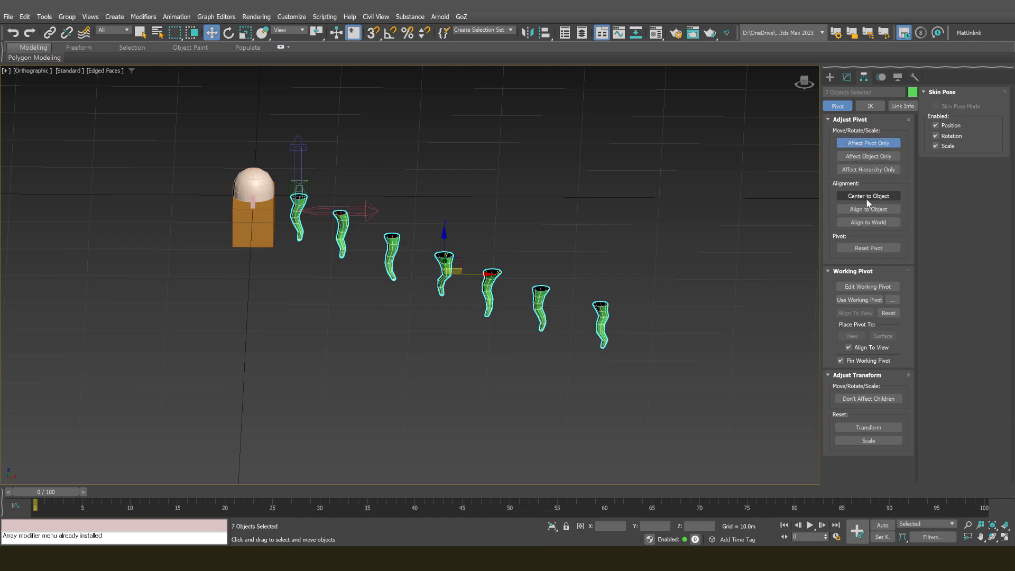
{"action": "left_click", "coordinate": [866, 199]}
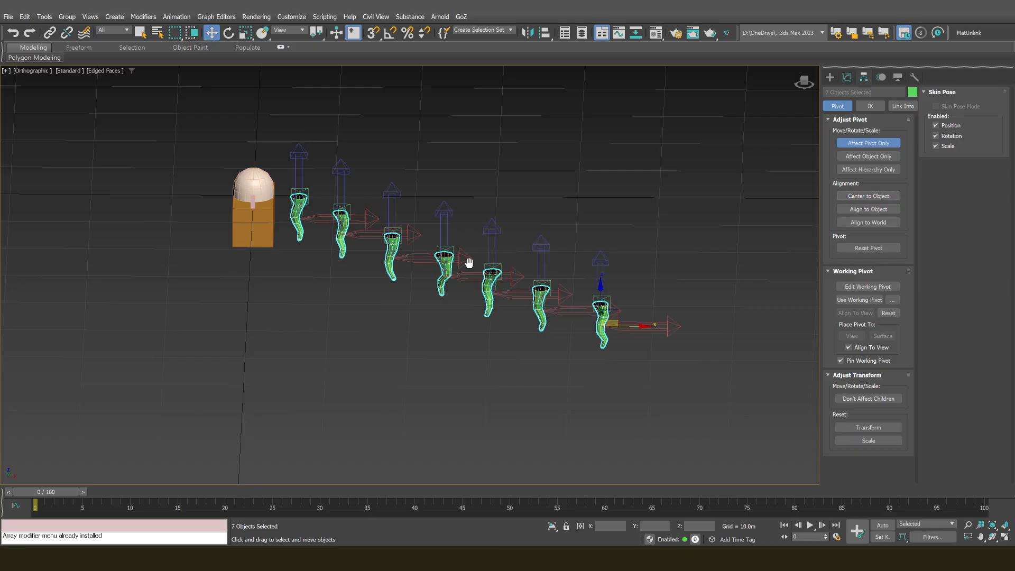
In the front view, raise all seven pivots about 2.82 m to the roots' top rims
{"action": "middle_click_drag", "start_coordinate": [469, 262], "coordinate": [472, 274]}
{"action": "middle_click_drag", "start_coordinate": [400, 259], "coordinate": [314, 281], "text": "alt"}
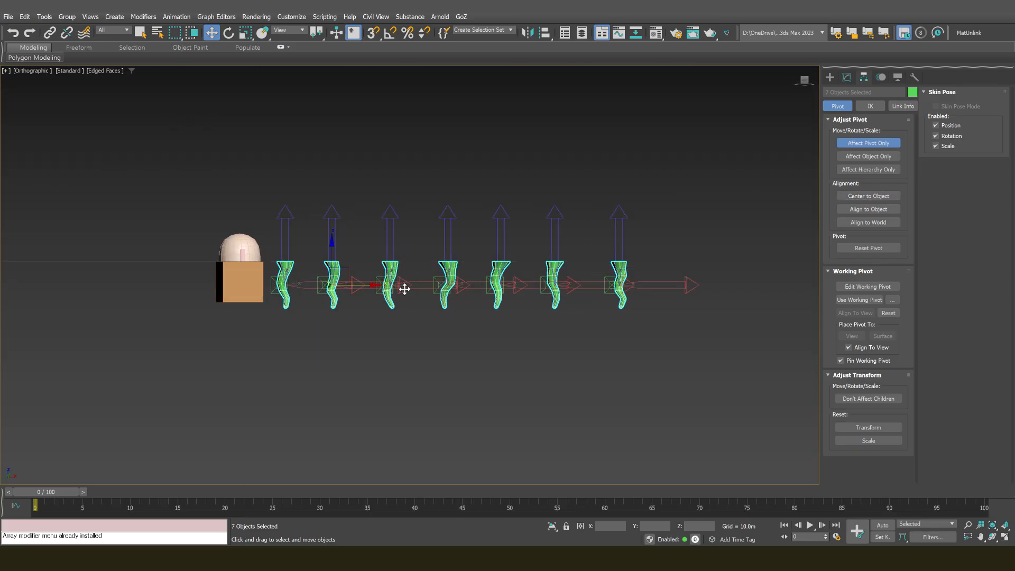
{"action": "mouse_move", "coordinate": [447, 276]}
{"action": "middle_mouse_down", "text": "alt"}
{"action": "mouse_move", "coordinate": [447, 312]}
{"action": "mouse_move", "coordinate": [466, 310]}
{"action": "mouse_move", "coordinate": [462, 279]}
{"action": "middle_mouse_up", "text": "alt"}
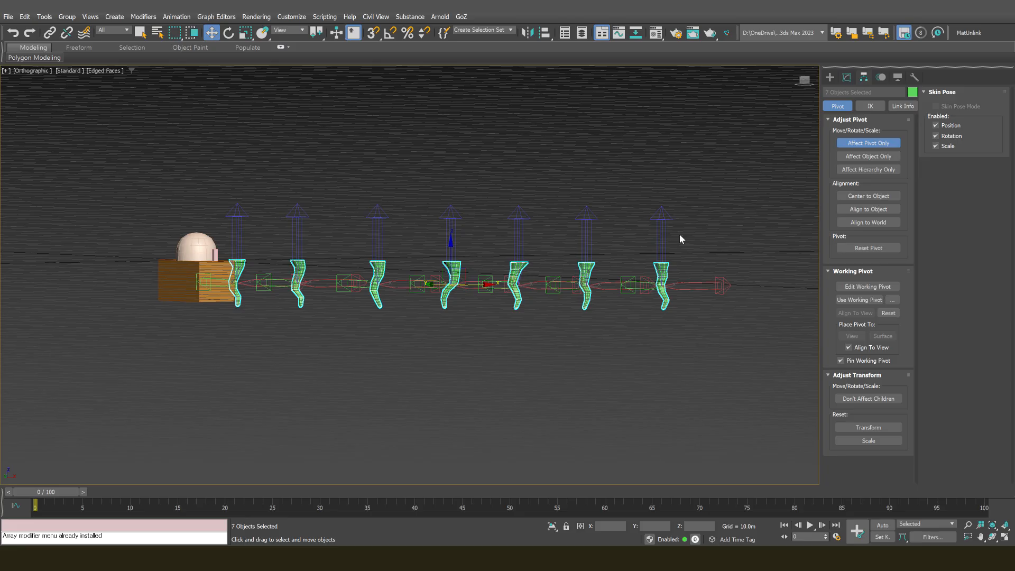
{"action": "key", "text": "f"}
{"action": "key", "text": "z"}
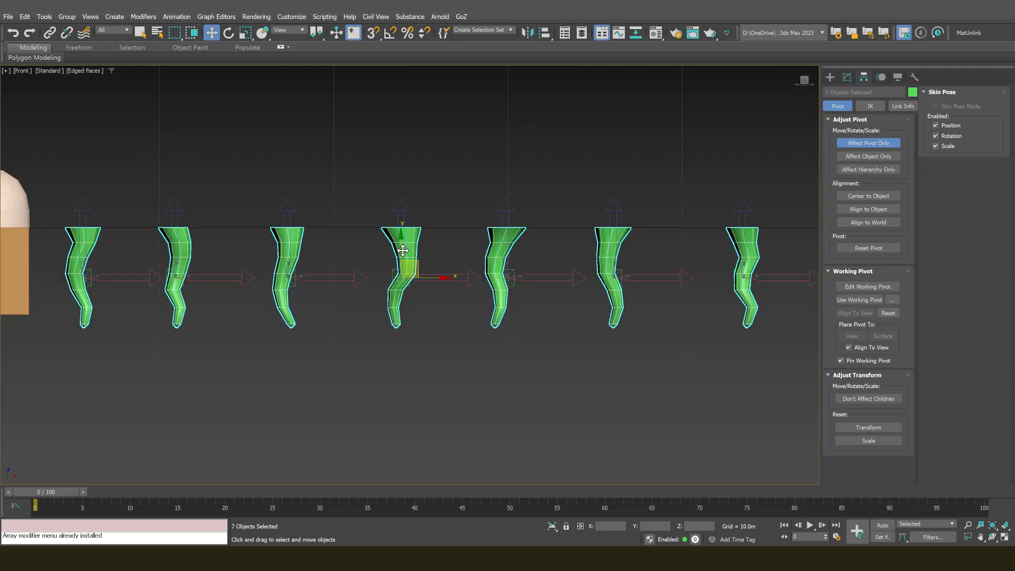
{"action": "middle_click_drag", "start_coordinate": [403, 251], "coordinate": [500, 258]}
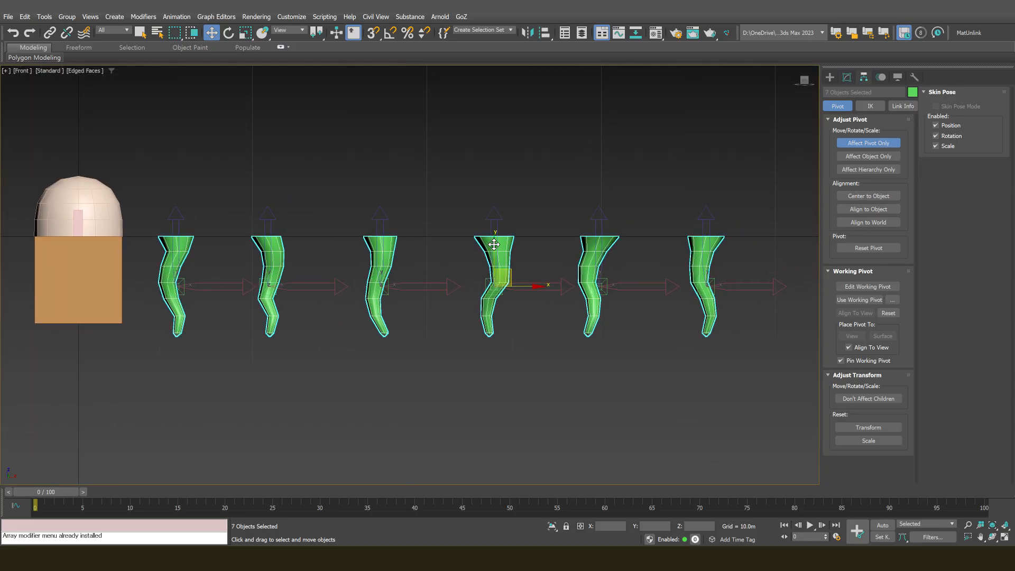
{"action": "left_click_drag", "start_coordinate": [494, 249], "coordinate": [494, 196]}
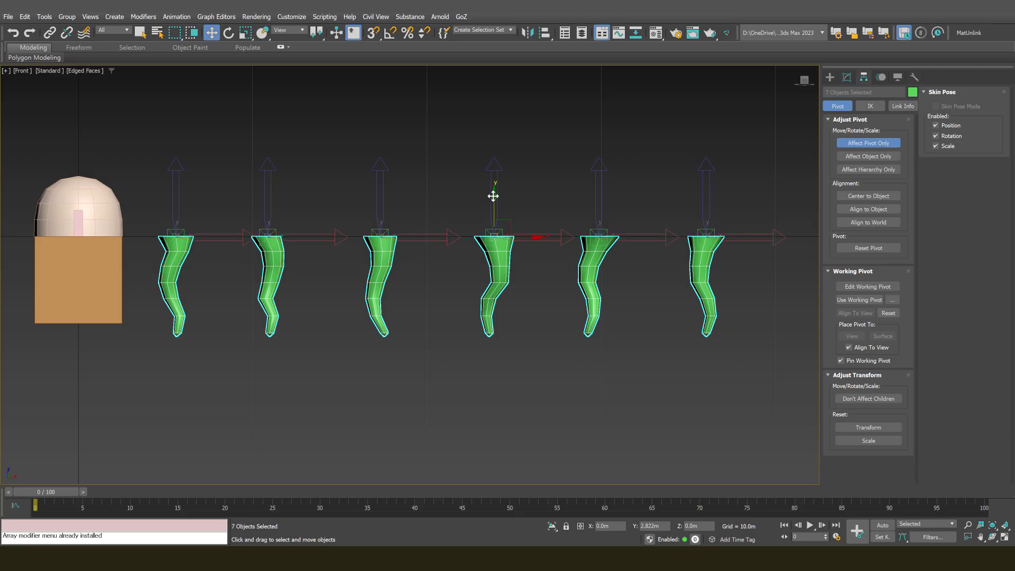
Select each root in turn, from the first to the seventh, and check that its pivot sits at the centre of its top opening
{"action": "scroll", "coordinate": [493, 196], "scroll_direction": "down", "scroll_amount": 3}
{"action": "middle_click_drag", "start_coordinate": [493, 197], "coordinate": [414, 215], "text": "alt"}
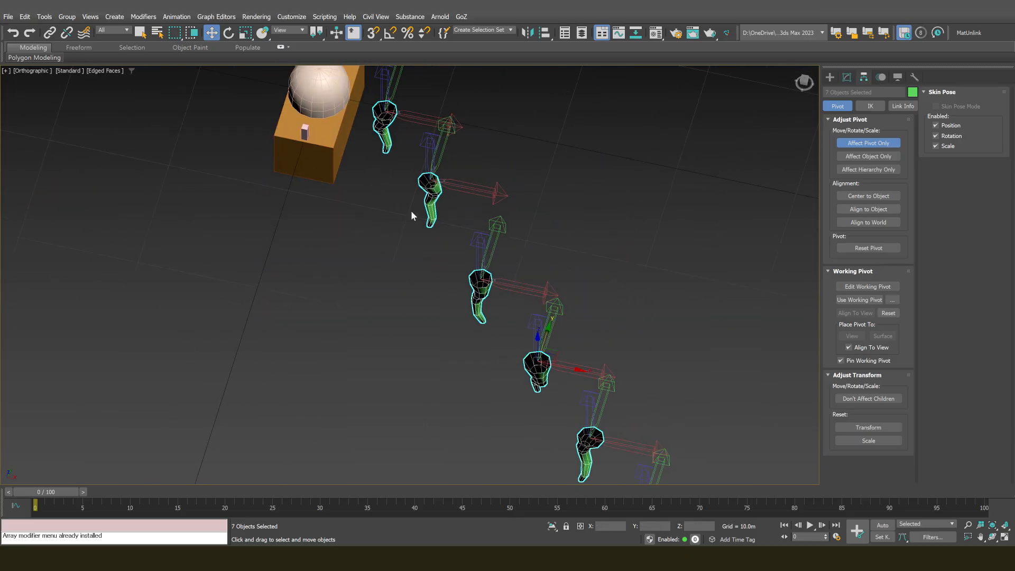
{"action": "scroll", "coordinate": [380, 143], "scroll_direction": "up", "scroll_amount": 4}
{"action": "left_click", "coordinate": [380, 143]}
{"action": "scroll", "coordinate": [378, 139], "scroll_direction": "down", "scroll_amount": 3}
{"action": "scroll", "coordinate": [378, 133], "scroll_direction": "up", "scroll_amount": 3}
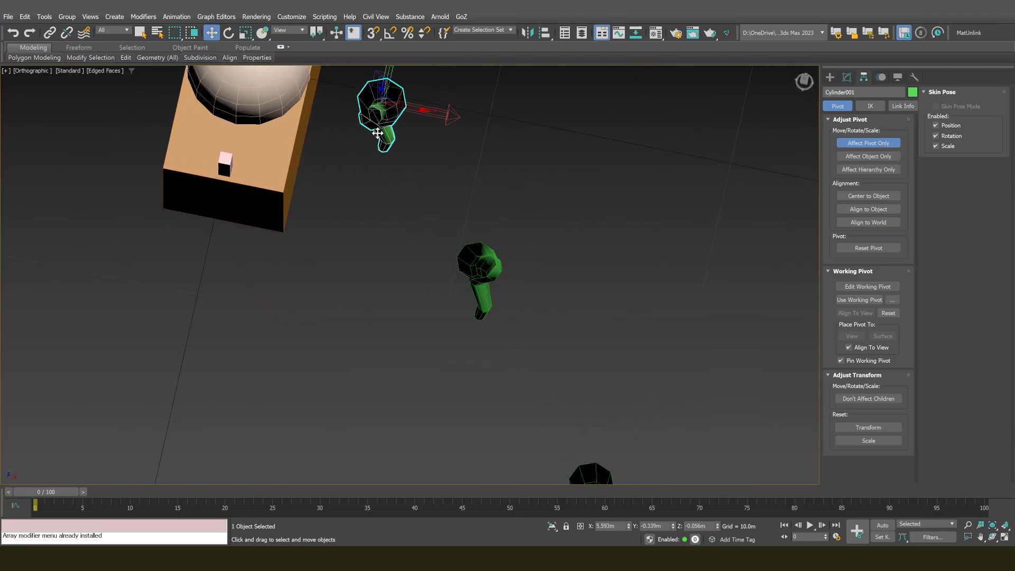
{"action": "middle_click_drag", "start_coordinate": [368, 119], "coordinate": [398, 169], "text": "alt"}
{"action": "left_click", "coordinate": [453, 227]}
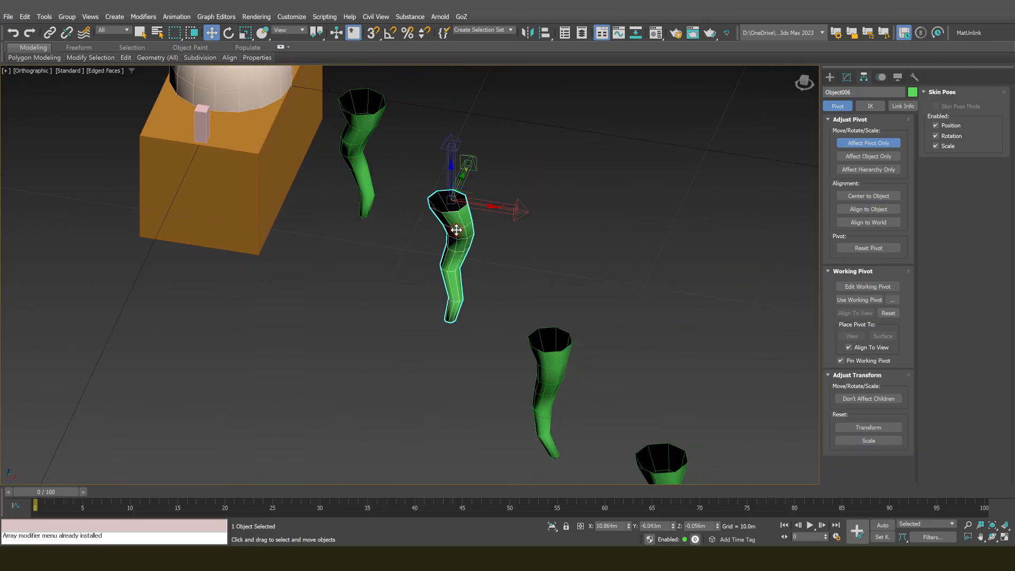
{"action": "middle_click_drag", "start_coordinate": [453, 228], "coordinate": [573, 333], "text": "alt"}
{"action": "left_click", "coordinate": [536, 333]}
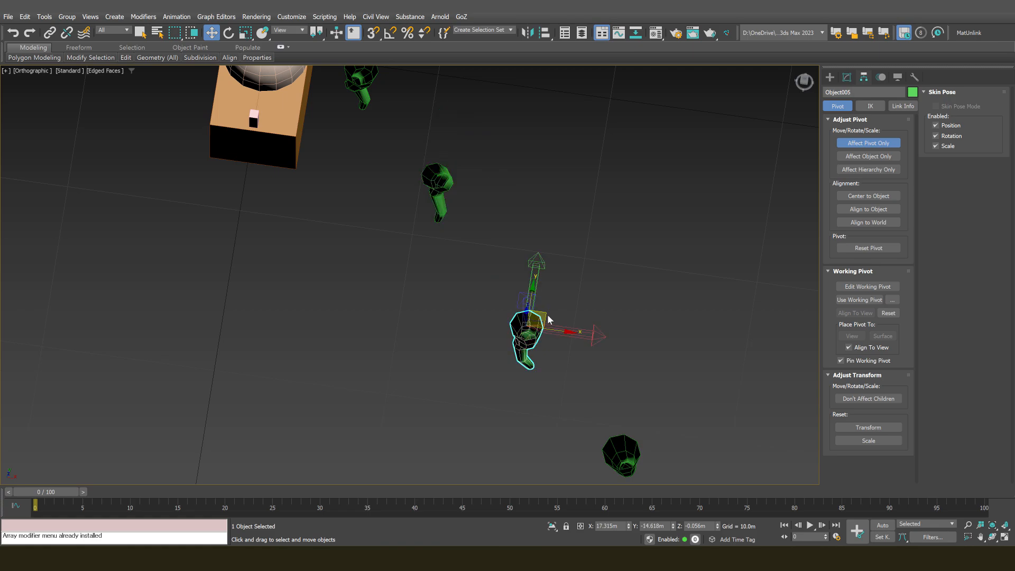
{"action": "middle_click_drag", "start_coordinate": [621, 453], "coordinate": [556, 342]}
{"action": "left_click", "coordinate": [559, 348]}
{"action": "middle_click_drag", "start_coordinate": [644, 453], "coordinate": [564, 311]}
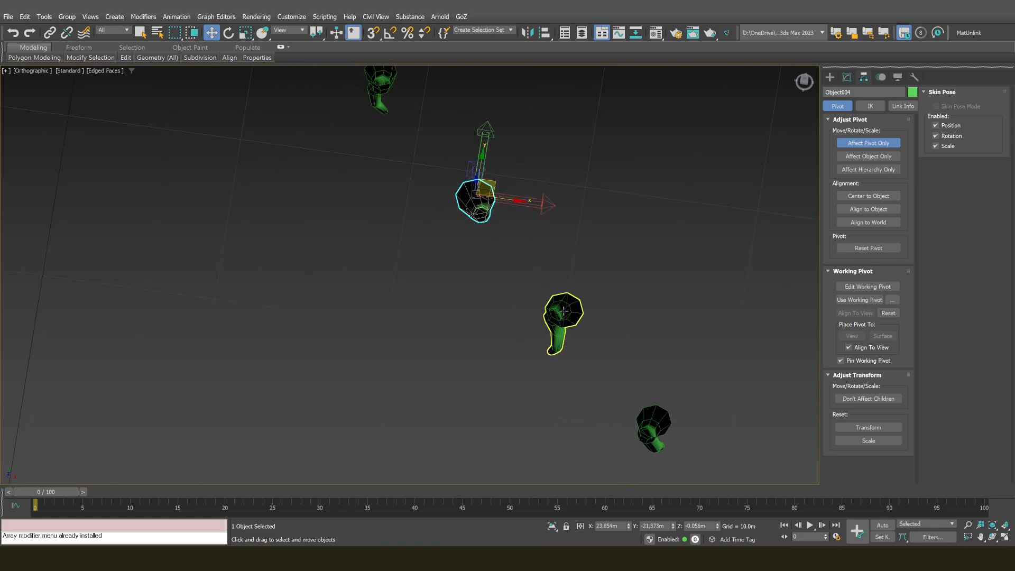
{"action": "left_click", "coordinate": [564, 311]}
{"action": "middle_click_drag", "start_coordinate": [619, 378], "coordinate": [503, 266]}
{"action": "left_click", "coordinate": [537, 308]}
{"action": "middle_click_drag", "start_coordinate": [646, 412], "coordinate": [543, 325]}
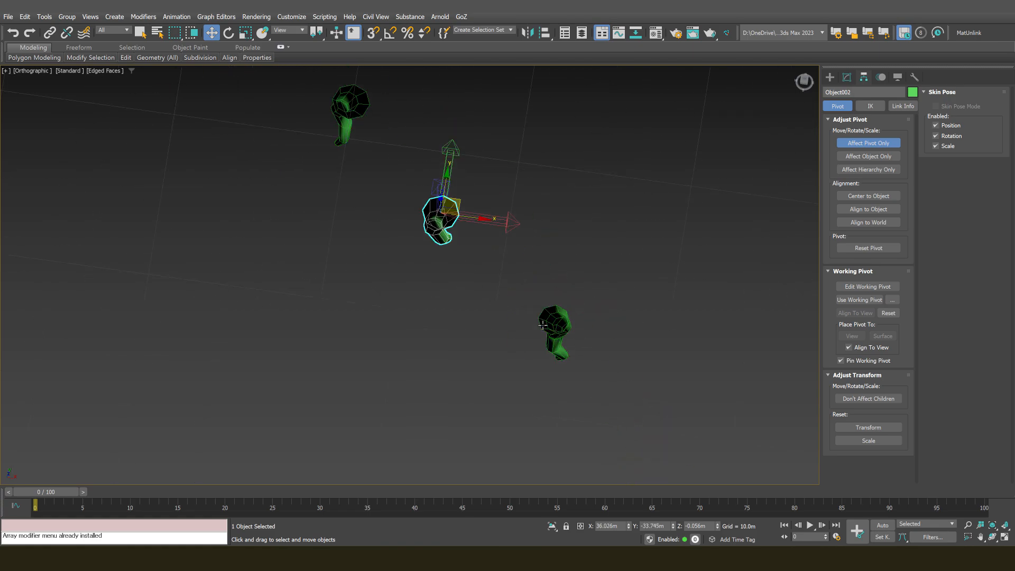
{"action": "left_click", "coordinate": [543, 325]}
{"action": "middle_click_drag", "start_coordinate": [583, 363], "coordinate": [560, 317], "text": "alt"}
Leave pivot editing and isolate the seven roots together with the white dome
{"action": "left_click", "coordinate": [872, 144]}
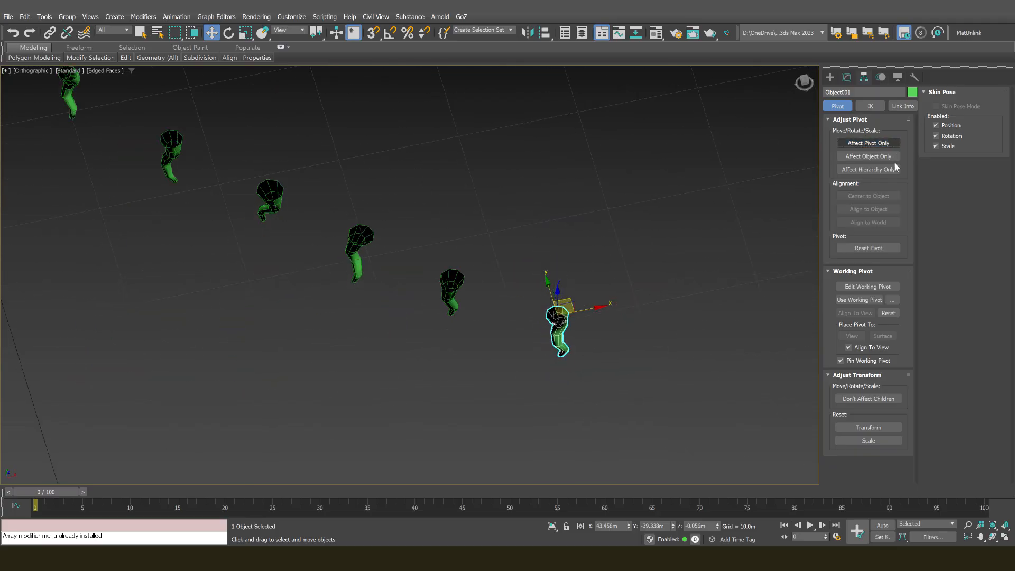
{"action": "middle_click_drag", "start_coordinate": [523, 238], "coordinate": [392, 164], "text": "alt"}
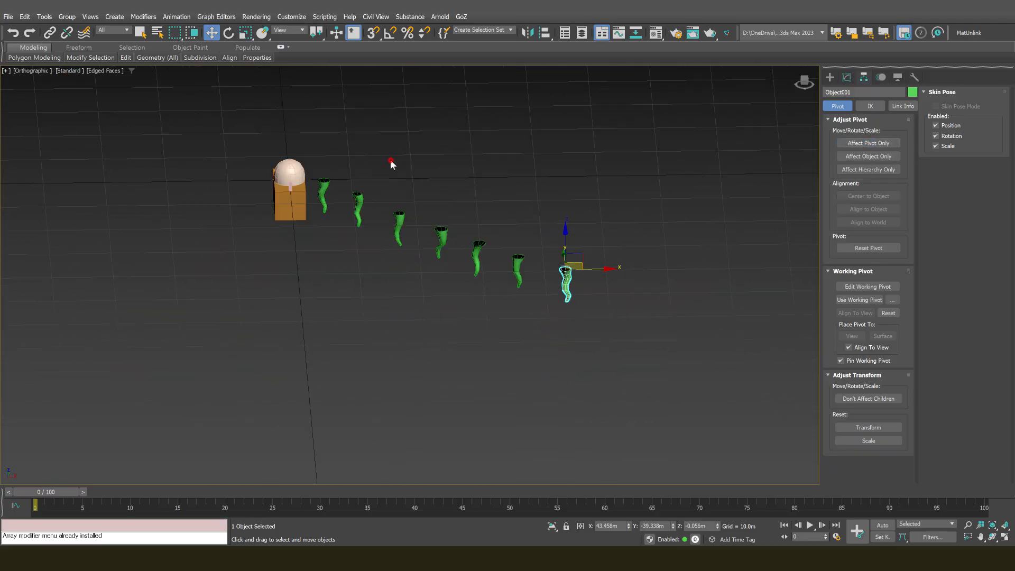
{"action": "left_click", "coordinate": [325, 165]}
{"action": "left_click_drag", "start_coordinate": [585, 304], "coordinate": [586, 303]}
{"action": "middle_click_drag", "start_coordinate": [465, 240], "coordinate": [402, 212], "text": "alt"}
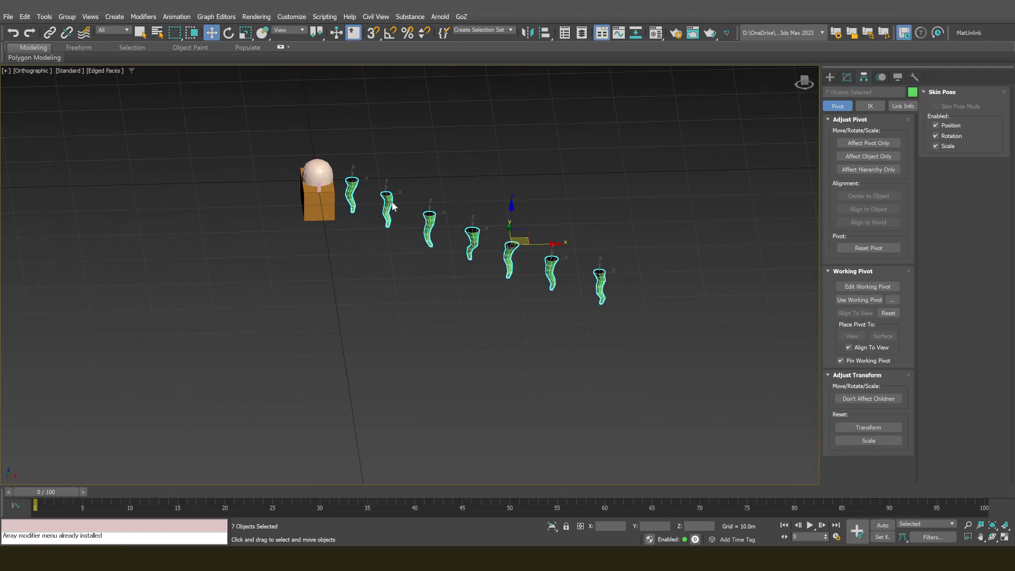
{"action": "left_click", "coordinate": [313, 168], "text": "ctrl"}
{"action": "middle_click_drag", "start_coordinate": [406, 198], "coordinate": [415, 230], "text": "alt"}
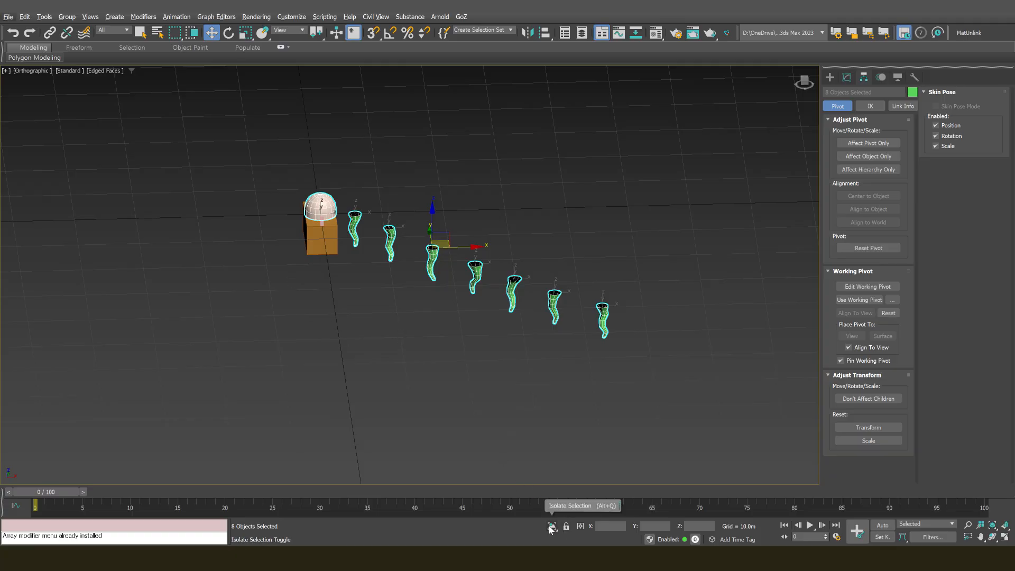
{"action": "left_click", "coordinate": [551, 528]}
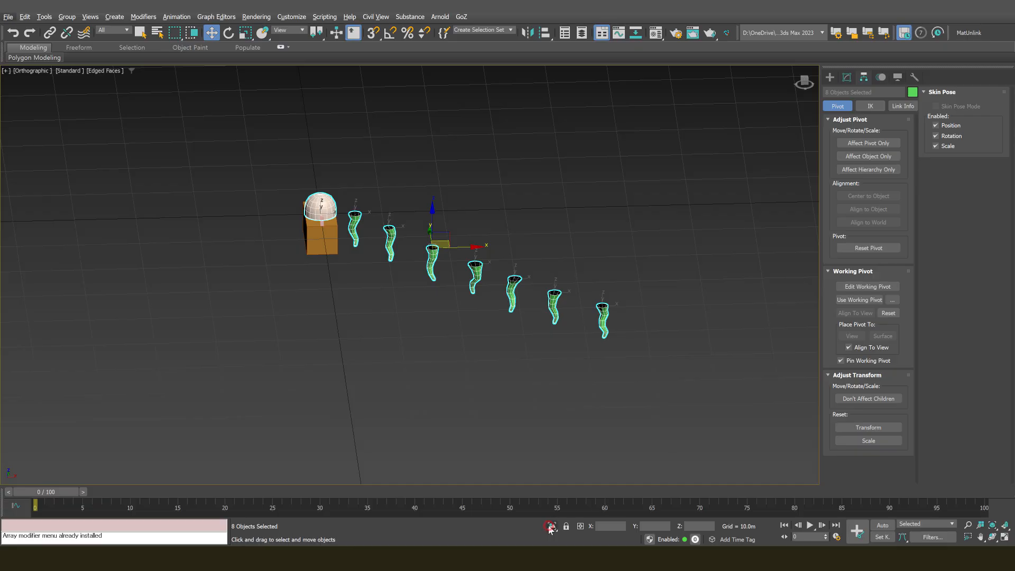
Switch the viewport to perspective and view the isolated dome and roots from above
{"action": "scroll", "coordinate": [445, 356], "scroll_direction": "down", "scroll_amount": 2}
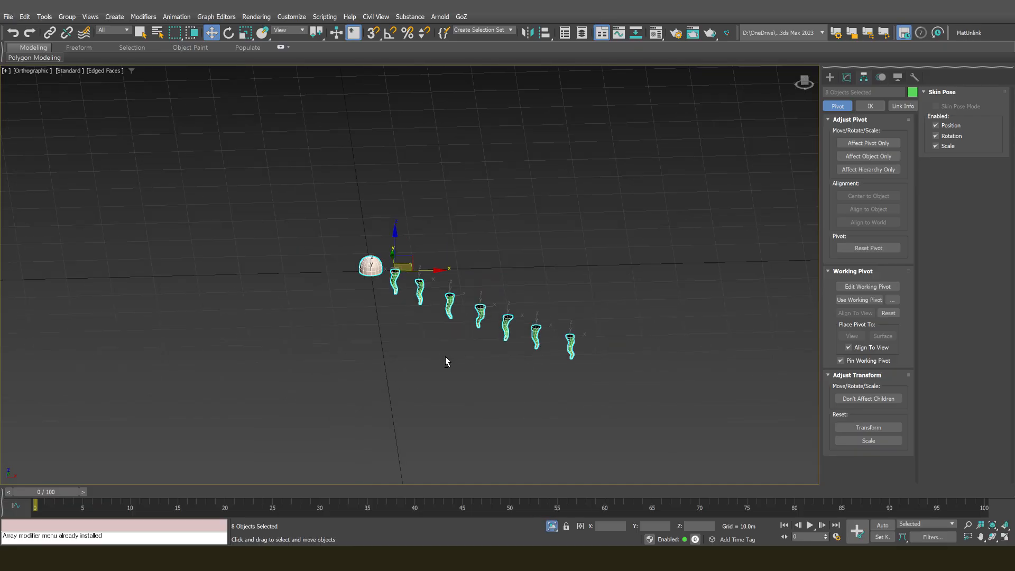
{"action": "middle_click_drag", "start_coordinate": [446, 356], "coordinate": [442, 320], "text": "alt"}
{"action": "scroll", "coordinate": [420, 321], "scroll_direction": "up", "scroll_amount": 2}
{"action": "scroll", "coordinate": [439, 307], "scroll_direction": "down", "scroll_amount": 1}
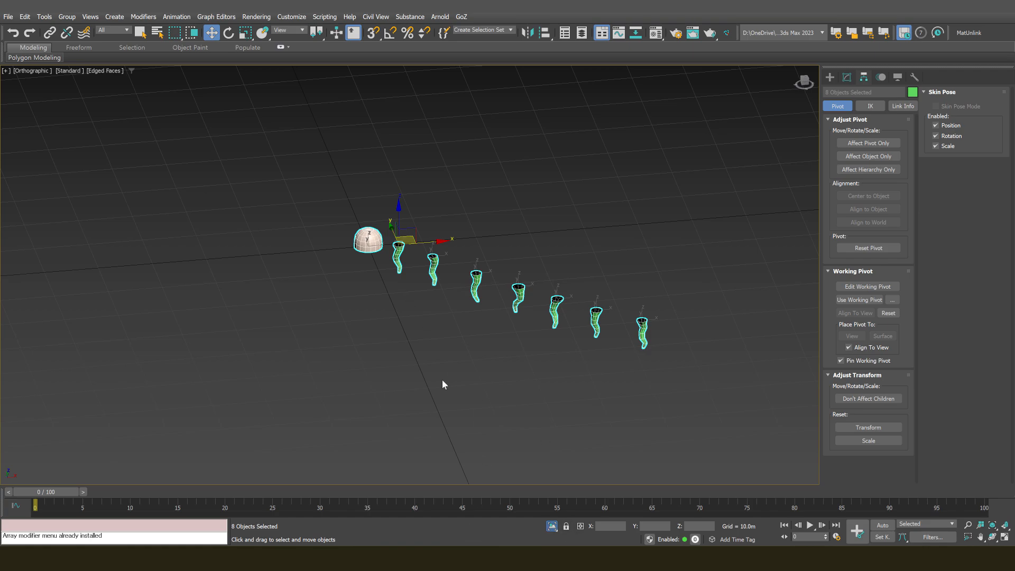
{"action": "middle_click_drag", "start_coordinate": [442, 380], "coordinate": [343, 316], "text": "alt"}
{"action": "scroll", "coordinate": [351, 295], "scroll_direction": "up", "scroll_amount": 2}
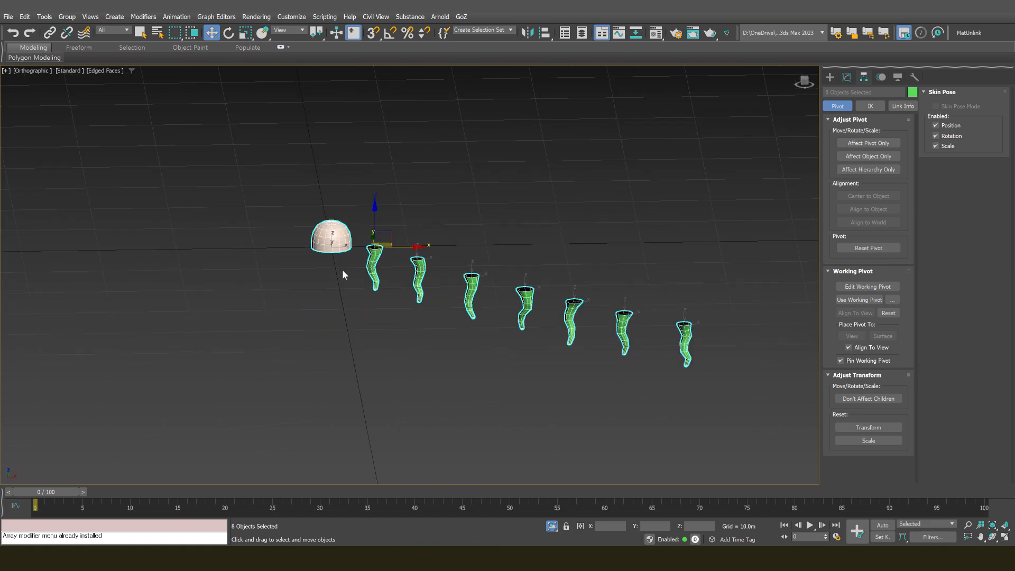
{"action": "key", "text": "p"}
{"action": "scroll", "coordinate": [333, 299], "scroll_direction": "up", "scroll_amount": 4}
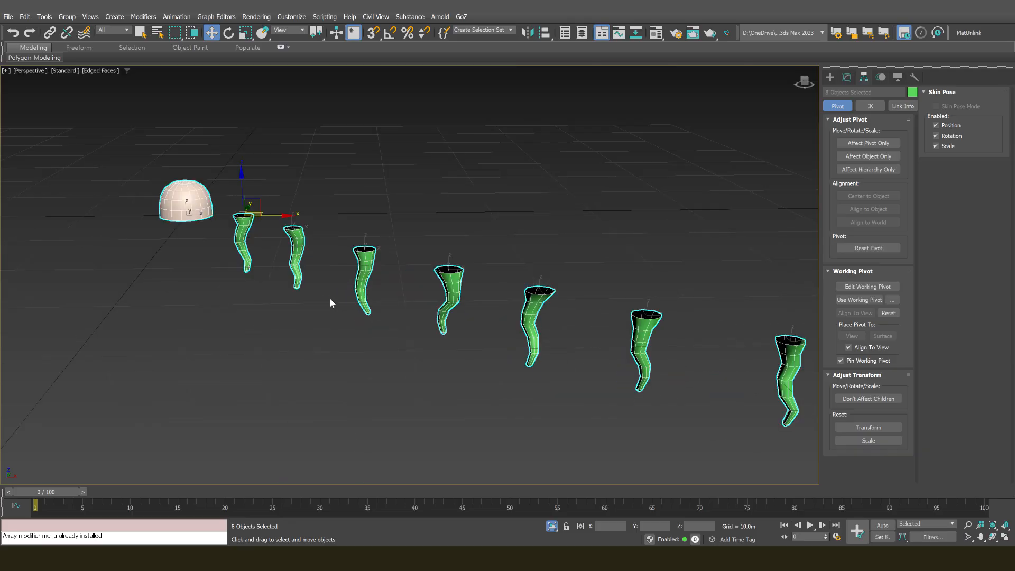
{"action": "middle_click_drag", "start_coordinate": [330, 302], "coordinate": [332, 259], "text": "alt"}
Deselect everything, and move the two roots nearest the dome to beneath its base
{"action": "left_click", "coordinate": [363, 130]}
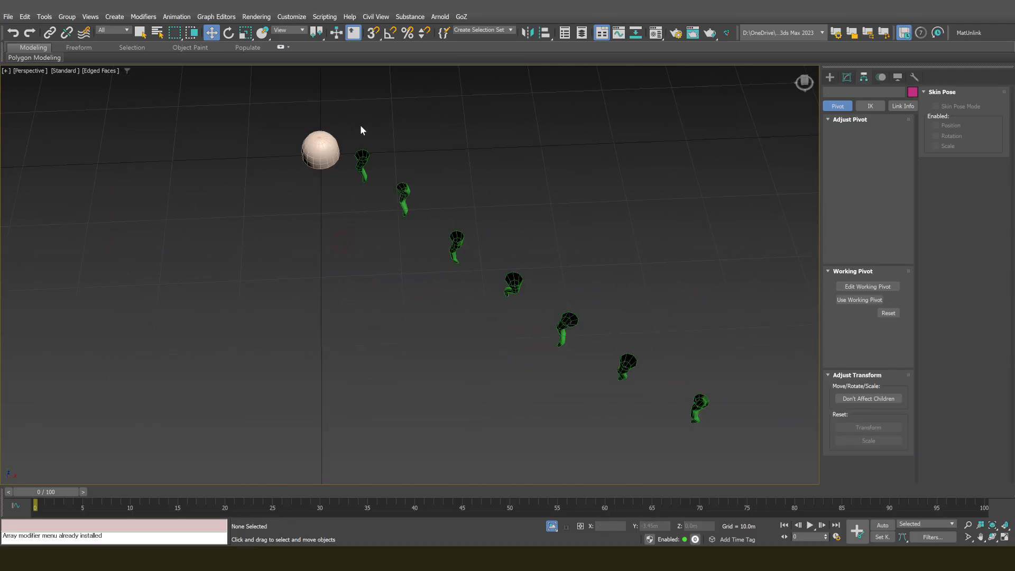
{"action": "left_click", "coordinate": [365, 167]}
{"action": "middle_click_drag", "start_coordinate": [366, 167], "coordinate": [448, 224]}
{"action": "scroll", "coordinate": [405, 251], "scroll_direction": "up", "scroll_amount": 4}
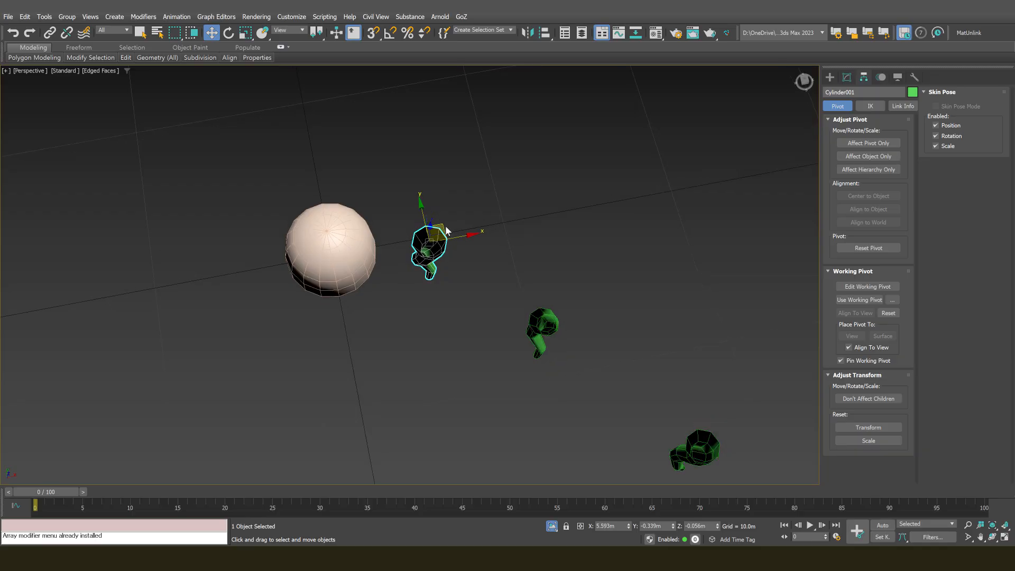
{"action": "left_click_drag", "start_coordinate": [445, 225], "coordinate": [309, 262]}
{"action": "left_click_drag", "start_coordinate": [535, 333], "coordinate": [313, 304]}
Move the remaining five roots one by one to beneath the dome
{"action": "middle_click_drag", "start_coordinate": [485, 335], "coordinate": [341, 211]}
{"action": "scroll", "coordinate": [373, 254], "scroll_direction": "down", "scroll_amount": 5}
{"action": "left_click_drag", "start_coordinate": [443, 292], "coordinate": [299, 199]}
{"action": "left_click_drag", "start_coordinate": [501, 327], "coordinate": [303, 230]}
{"action": "left_click_drag", "start_coordinate": [553, 369], "coordinate": [298, 220]}
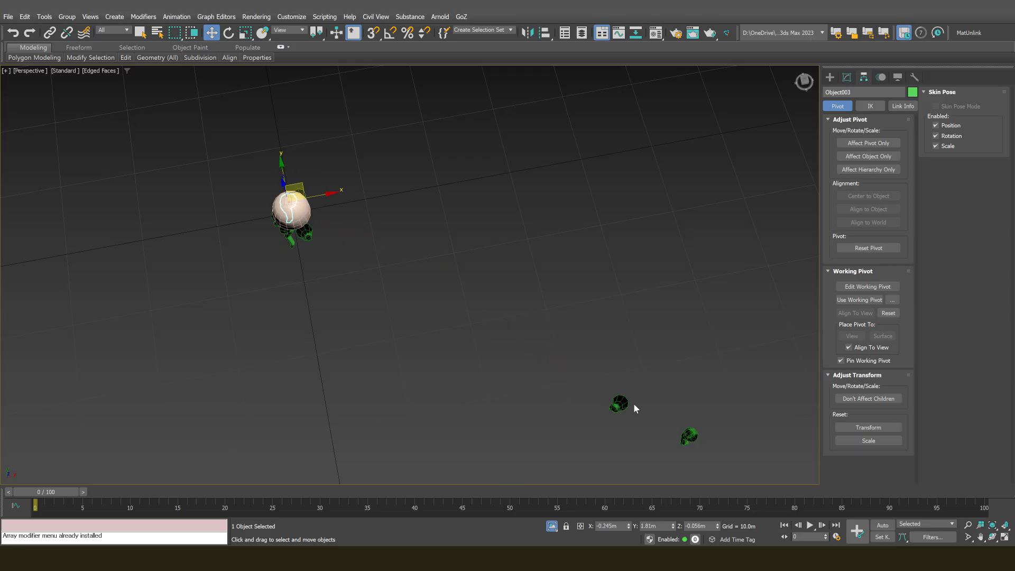
{"action": "left_click_drag", "start_coordinate": [620, 403], "coordinate": [296, 198]}
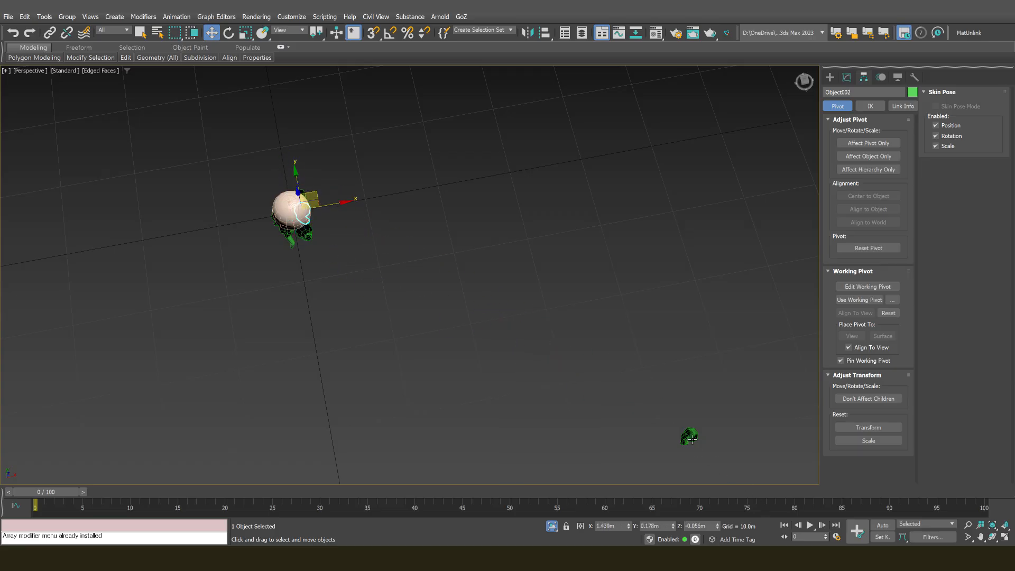
{"action": "left_click_drag", "start_coordinate": [690, 438], "coordinate": [308, 207]}
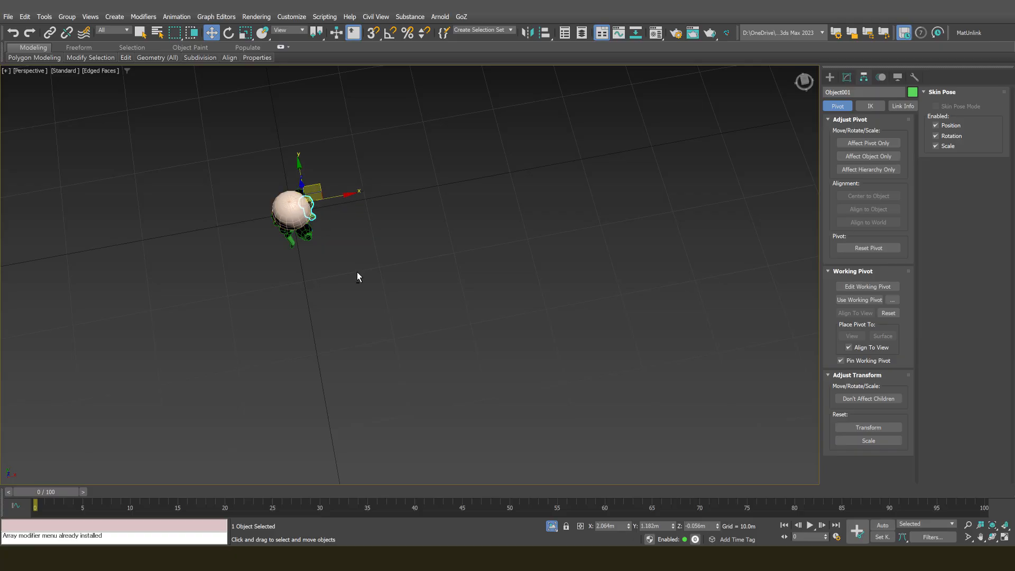
Looking from below, spread overlapping roots apart around the dome's open rim
{"action": "middle_click_drag", "start_coordinate": [357, 272], "coordinate": [293, 217], "text": "alt"}
{"action": "scroll", "coordinate": [293, 217], "scroll_direction": "up", "scroll_amount": 6}
{"action": "scroll", "coordinate": [285, 214], "scroll_direction": "down", "scroll_amount": 5}
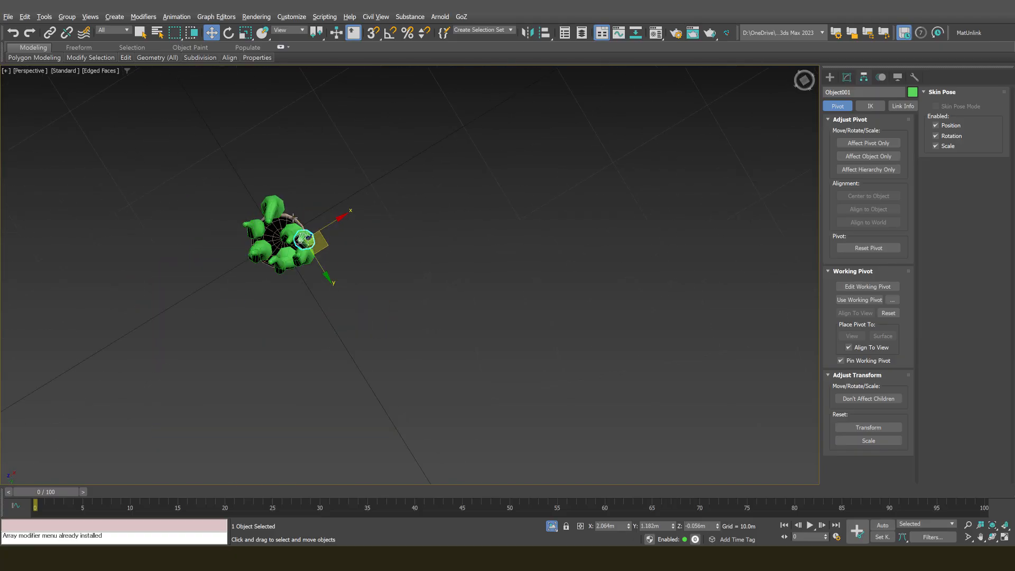
{"action": "scroll", "coordinate": [294, 218], "scroll_direction": "up", "scroll_amount": 4}
{"action": "left_click", "coordinate": [306, 224]}
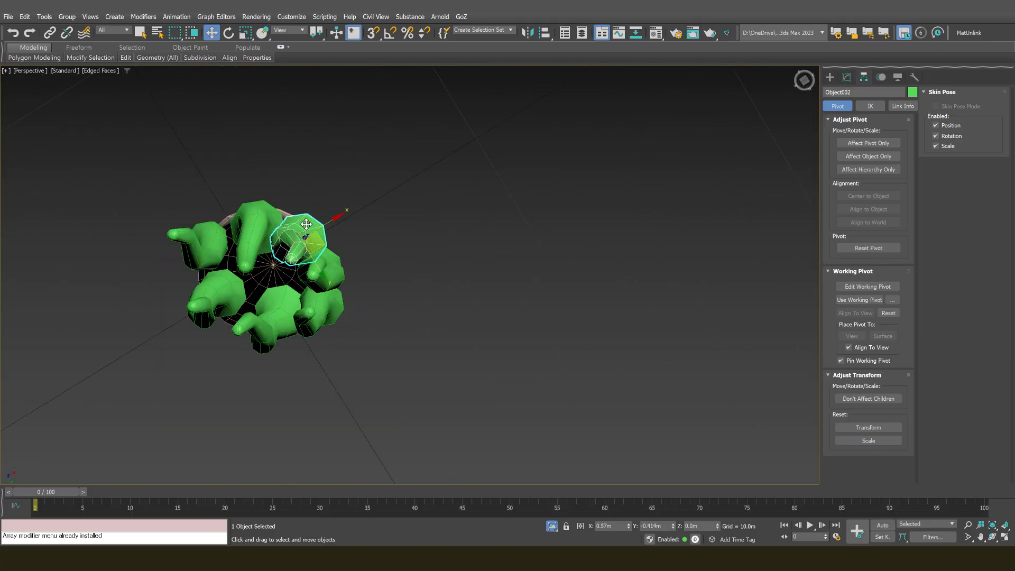
{"action": "middle_click_drag", "start_coordinate": [307, 224], "coordinate": [310, 241], "text": "alt"}
{"action": "left_click", "coordinate": [310, 248]}
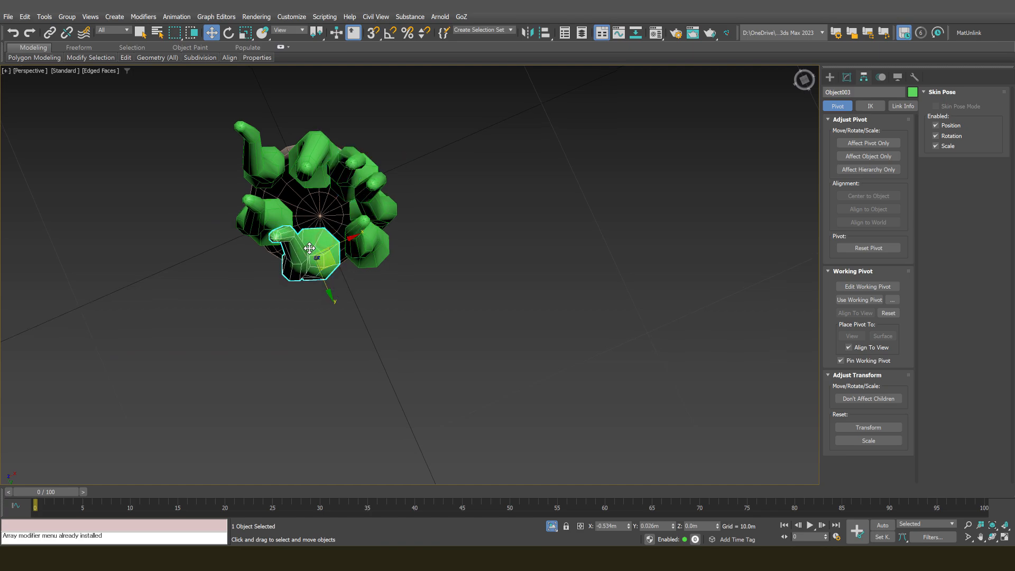
{"action": "left_click_drag", "start_coordinate": [309, 248], "coordinate": [306, 251]}
{"action": "left_click_drag", "start_coordinate": [350, 237], "coordinate": [327, 240]}
{"action": "left_click_drag", "start_coordinate": [270, 162], "coordinate": [270, 171]}
Reposition the crowded roots on the opposite side so the seven form an even ring under the dome
{"action": "middle_click_drag", "start_coordinate": [265, 184], "coordinate": [273, 232], "text": "alt"}
{"action": "scroll", "coordinate": [275, 227], "scroll_direction": "up", "scroll_amount": 2}
{"action": "mouse_move", "coordinate": [297, 185]}
{"action": "middle_mouse_down", "text": "alt"}
{"action": "mouse_move", "coordinate": [281, 211]}
{"action": "mouse_move", "coordinate": [270, 171]}
{"action": "mouse_move", "coordinate": [280, 165]}
{"action": "mouse_move", "coordinate": [294, 182]}
{"action": "middle_mouse_up", "text": "alt"}
{"action": "left_click", "coordinate": [282, 210]}
{"action": "scroll", "coordinate": [282, 210], "scroll_direction": "up", "scroll_amount": 4}
{"action": "scroll", "coordinate": [272, 171], "scroll_direction": "down", "scroll_amount": 3}
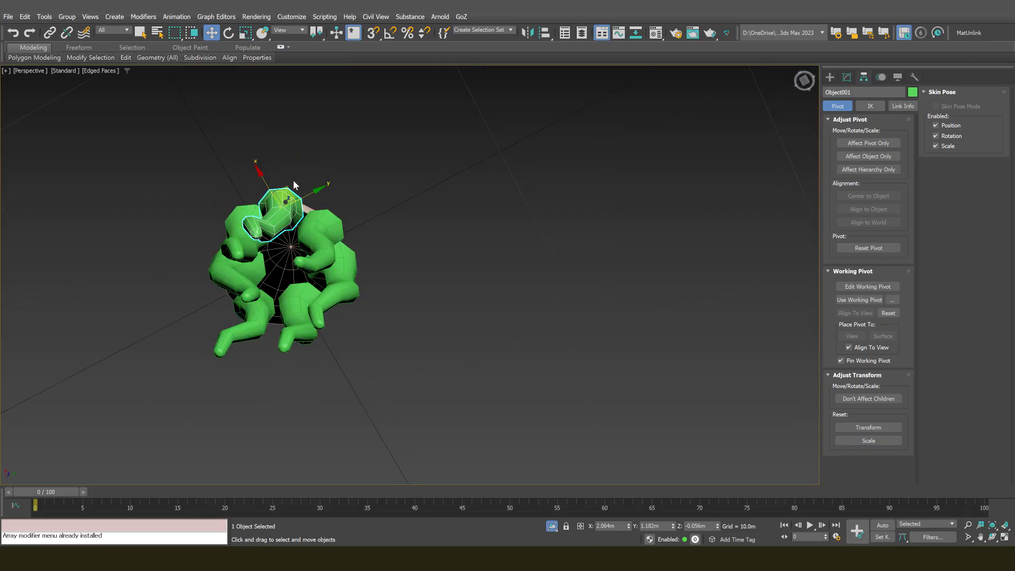
{"action": "left_click_drag", "start_coordinate": [285, 192], "coordinate": [311, 231]}
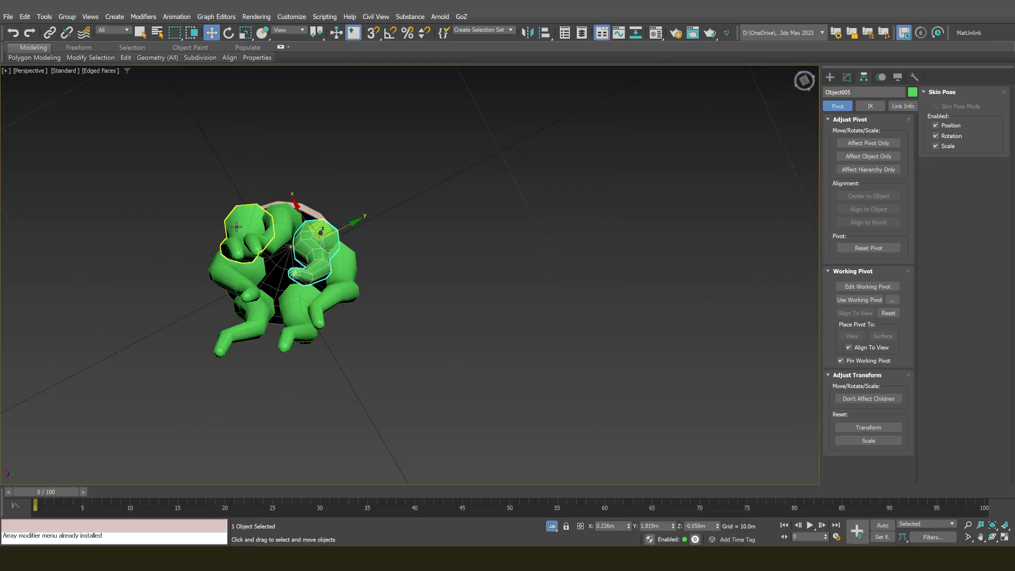
{"action": "left_click_drag", "start_coordinate": [239, 230], "coordinate": [245, 237]}
Select all seven roots together beneath the dome, leaving the dome out
{"action": "scroll", "coordinate": [244, 237], "scroll_direction": "down", "scroll_amount": 3}
{"action": "middle_click_drag", "start_coordinate": [244, 237], "coordinate": [212, 255], "text": "alt"}
{"action": "scroll", "coordinate": [212, 253], "scroll_direction": "up", "scroll_amount": 4}
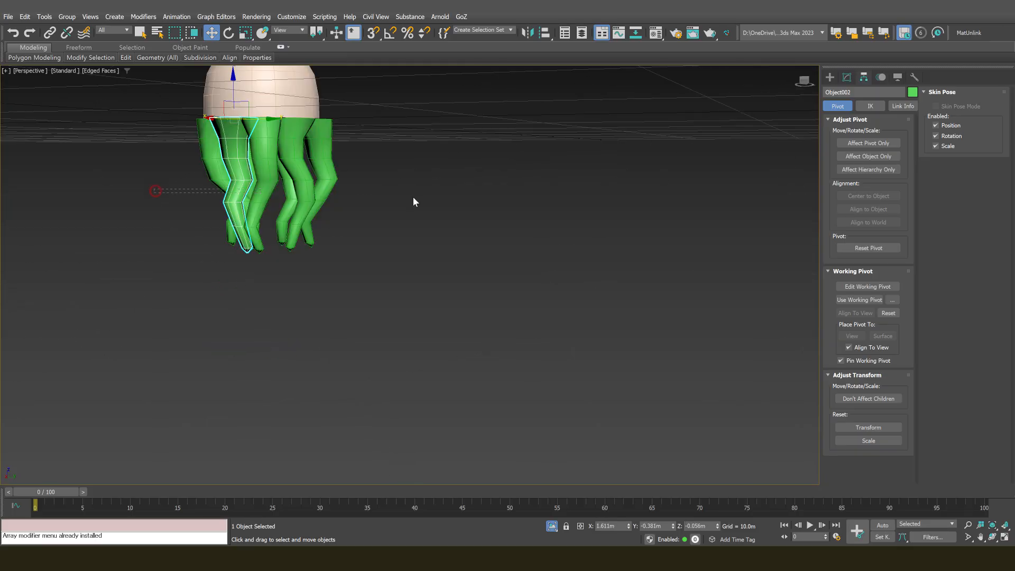
{"action": "left_click_drag", "start_coordinate": [414, 198], "coordinate": [417, 200]}
{"action": "middle_click_drag", "start_coordinate": [307, 200], "coordinate": [295, 174], "text": "alt"}
{"action": "scroll", "coordinate": [304, 177], "scroll_direction": "down", "scroll_amount": 1}
{"action": "scroll", "coordinate": [295, 174], "scroll_direction": "up", "scroll_amount": 3}
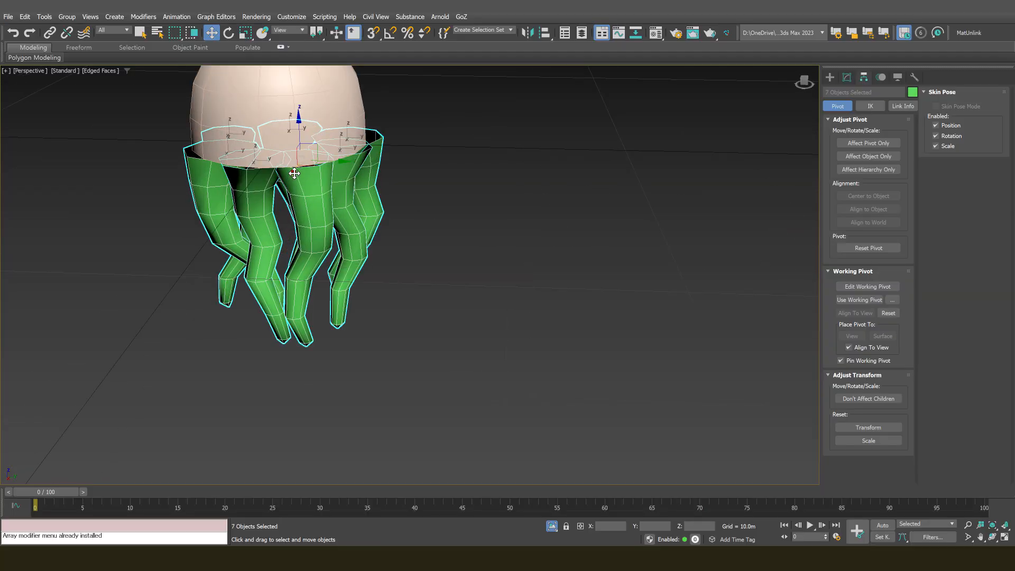
Try to scale the seven roots down uniformly about their common centre, and undo each attempt
{"action": "key", "text": "r"}
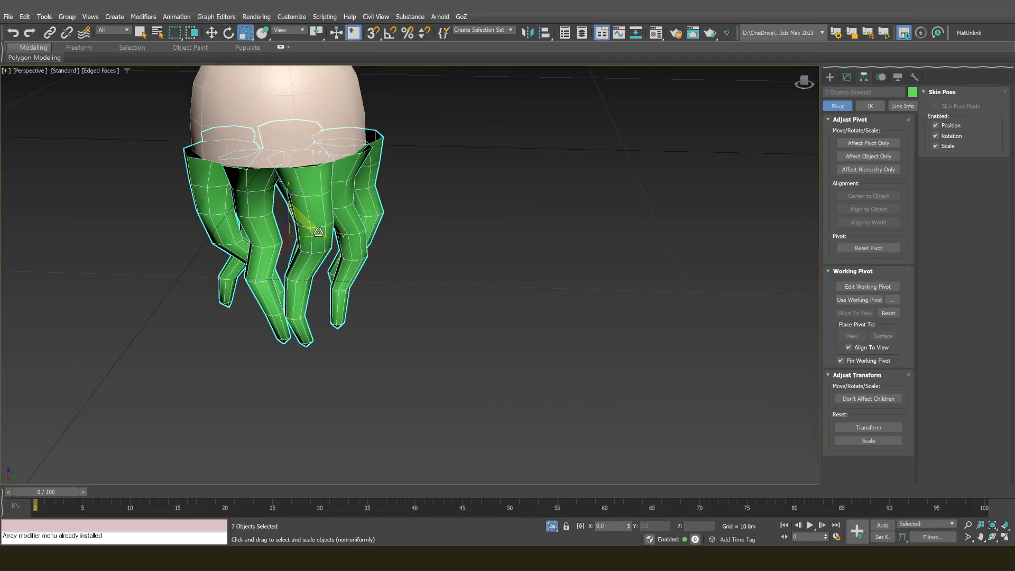
{"action": "left_click_drag", "start_coordinate": [298, 202], "coordinate": [300, 266]}
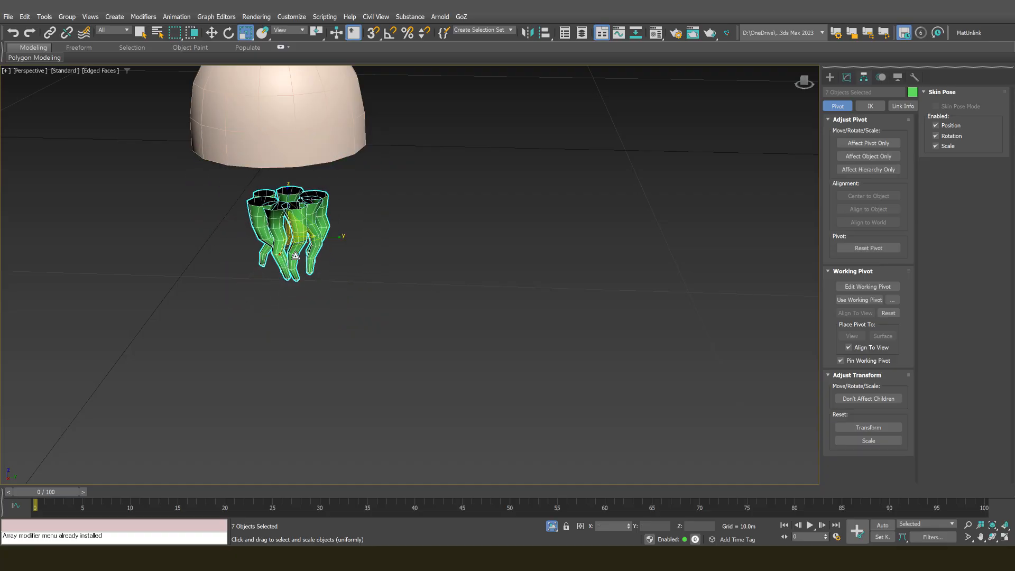
{"action": "key", "text": "ctrl+z"}
{"action": "key", "text": "r"}
{"action": "left_click_drag", "start_coordinate": [296, 229], "coordinate": [298, 279]}
{"action": "key", "text": "ctrl+z"}
Switch the transform centre to the individual pivot points and scale all seven roots down slightly and uniformly
{"action": "left_click", "coordinate": [318, 30]}
{"action": "left_click_drag", "start_coordinate": [319, 31], "coordinate": [321, 53]}
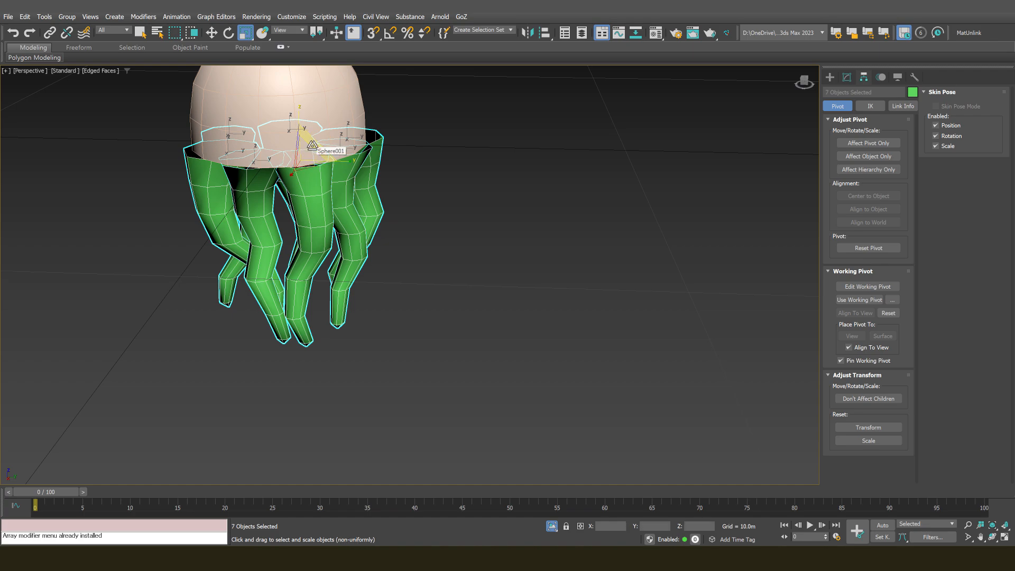
{"action": "right_click", "coordinate": [313, 124]}
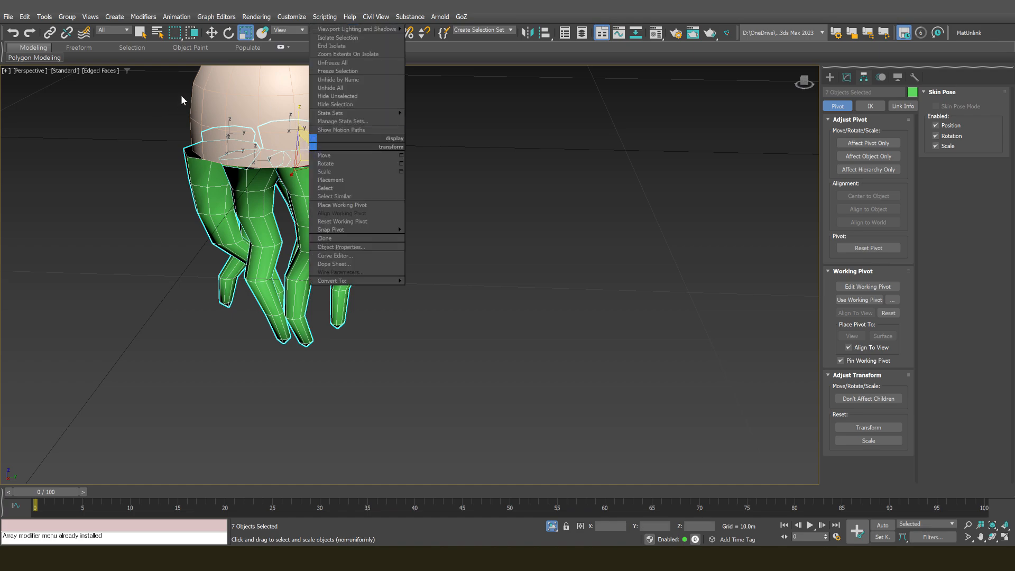
{"action": "left_click", "coordinate": [390, 139]}
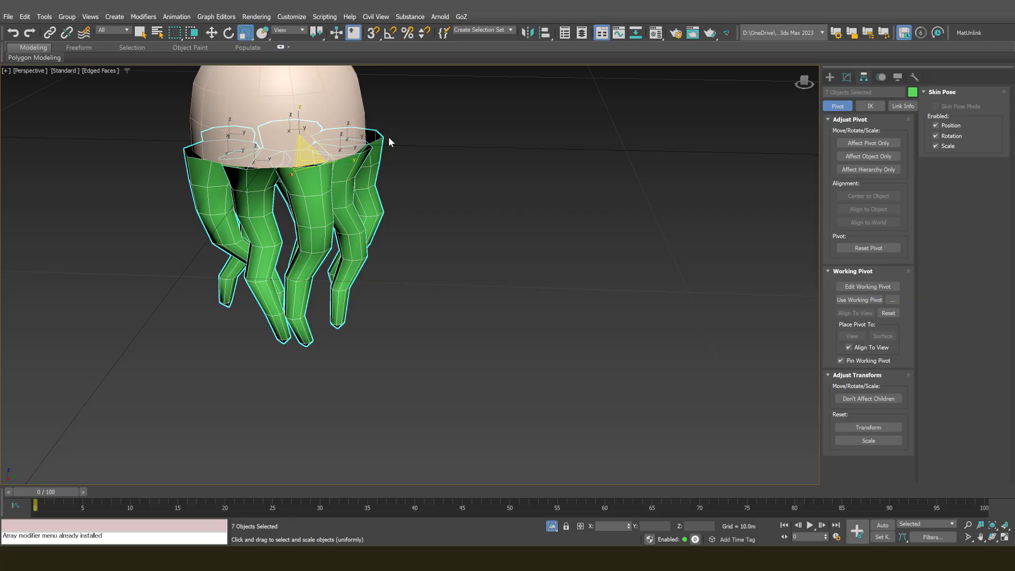
{"action": "left_click", "coordinate": [428, 195]}
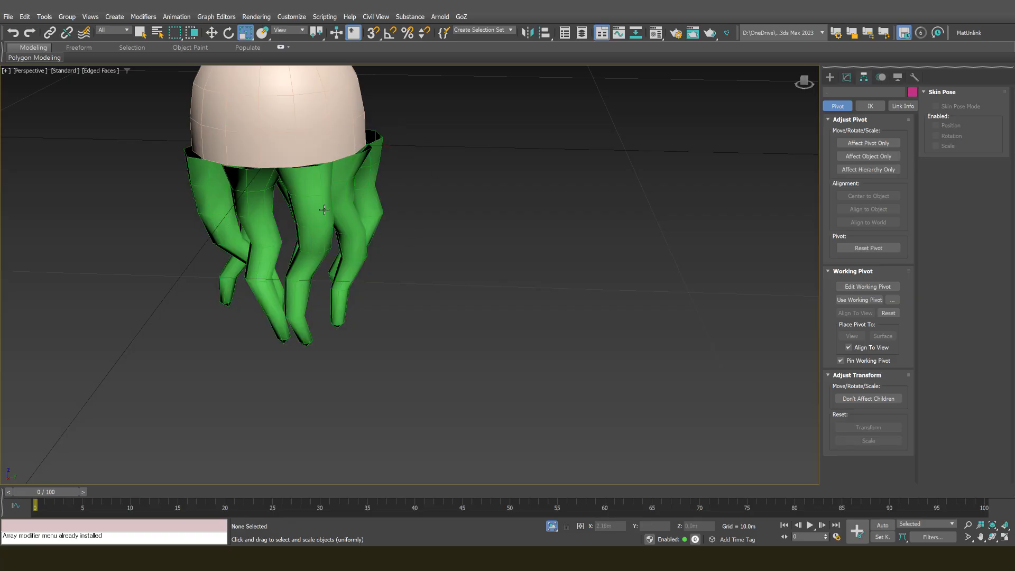
{"action": "left_click", "coordinate": [301, 205]}
{"action": "left_click_drag", "start_coordinate": [125, 192], "coordinate": [453, 227]}
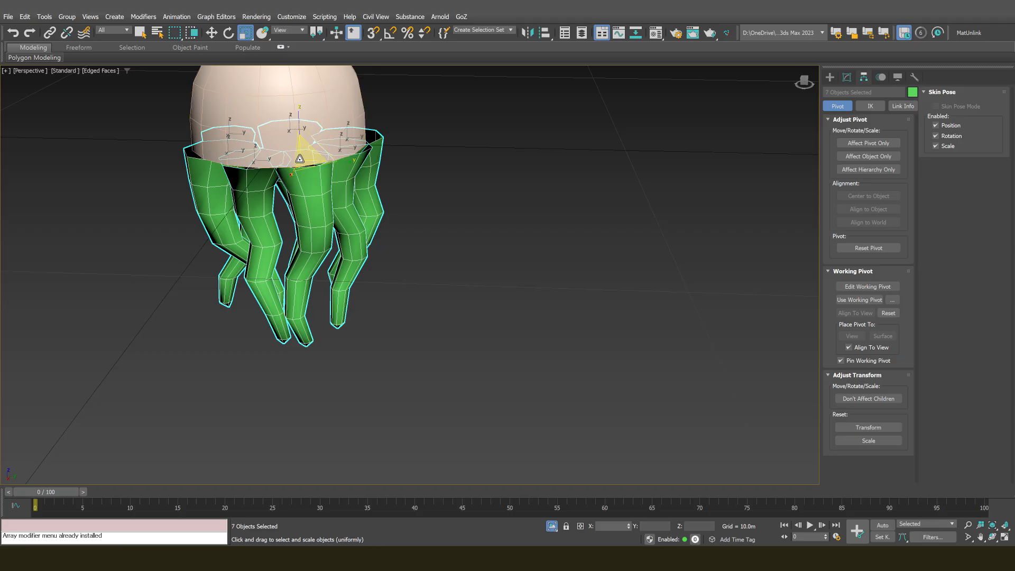
{"action": "left_click_drag", "start_coordinate": [306, 157], "coordinate": [298, 156]}
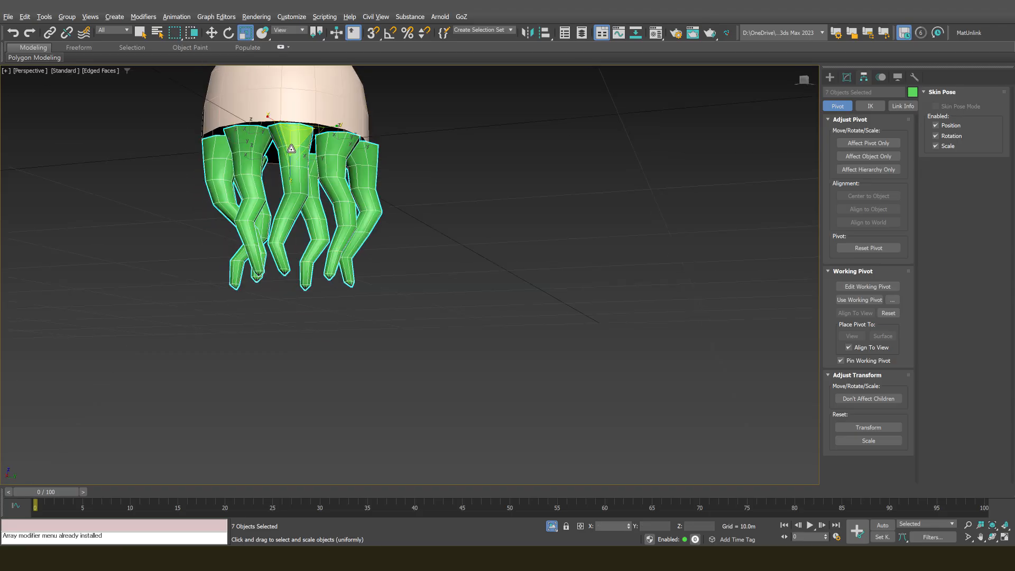
Nudge the seven roots together horizontally to fit them within the dome's open base
{"action": "middle_click_drag", "start_coordinate": [402, 275], "coordinate": [408, 197], "text": "alt"}
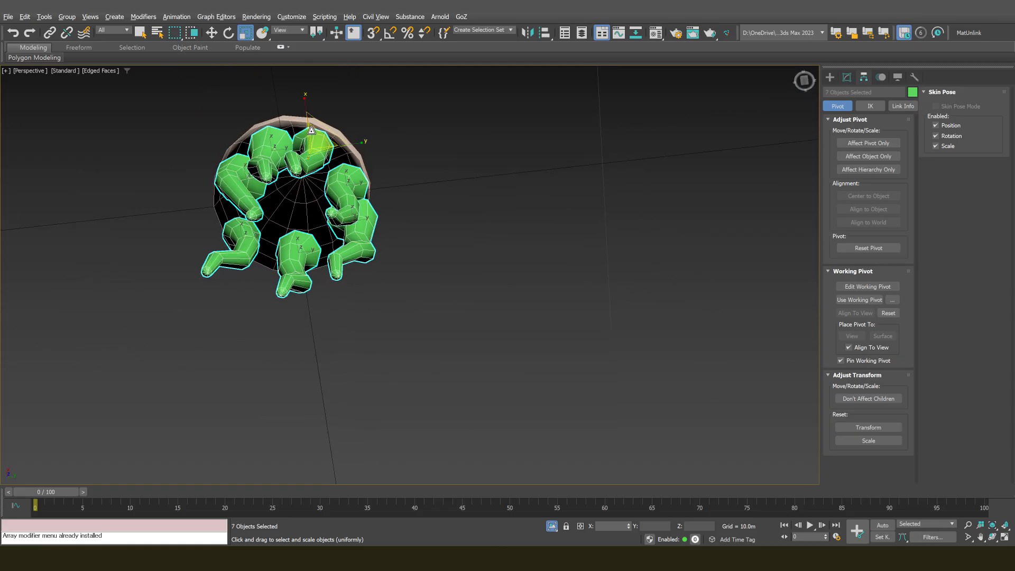
{"action": "key", "text": "r"}
{"action": "key", "text": "shift+z"}
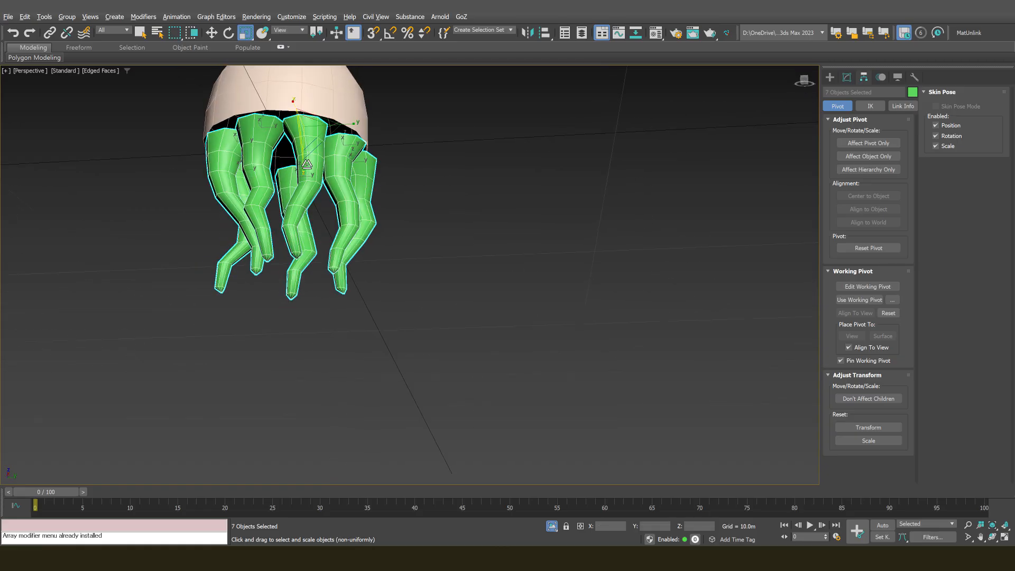
{"action": "middle_click_drag", "start_coordinate": [301, 178], "coordinate": [302, 151], "text": "alt"}
{"action": "key", "text": "w"}
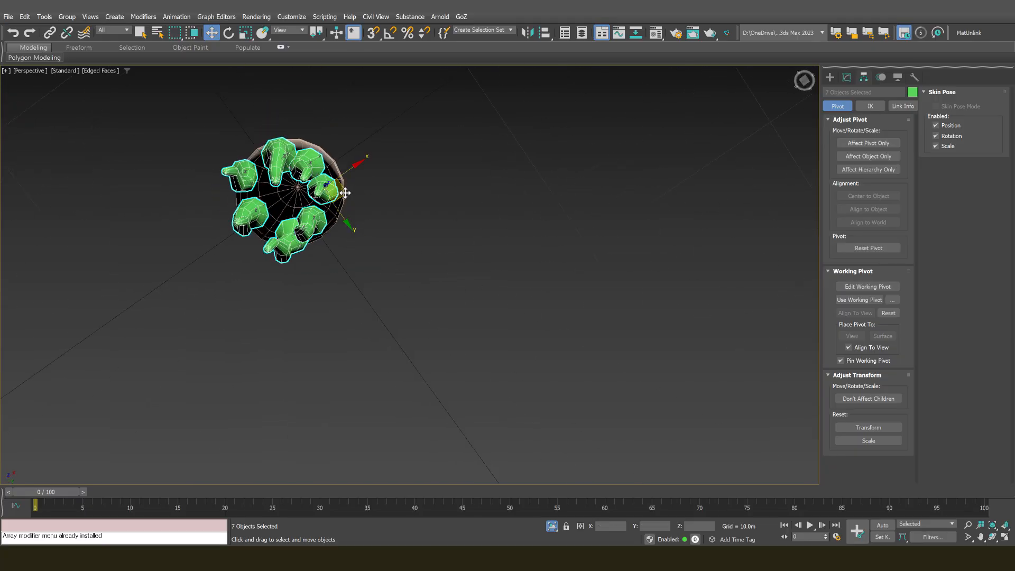
{"action": "left_click_drag", "start_coordinate": [346, 193], "coordinate": [349, 193]}
{"action": "middle_click_drag", "start_coordinate": [344, 175], "coordinate": [323, 218], "text": "alt"}
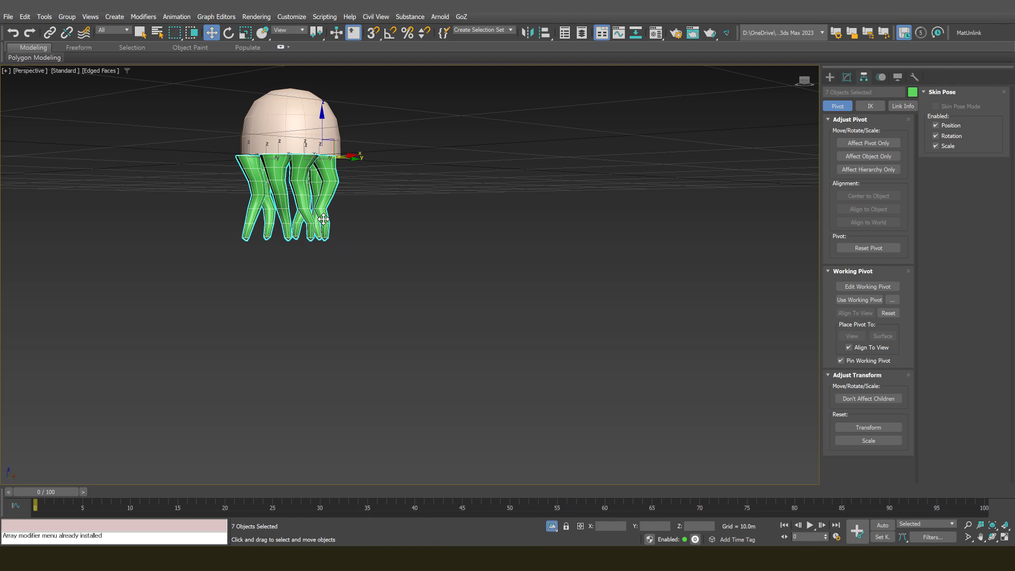
{"action": "middle_click_drag", "start_coordinate": [348, 175], "coordinate": [305, 287], "text": "alt"}
{"action": "scroll", "coordinate": [323, 238], "scroll_direction": "up", "scroll_amount": 4}
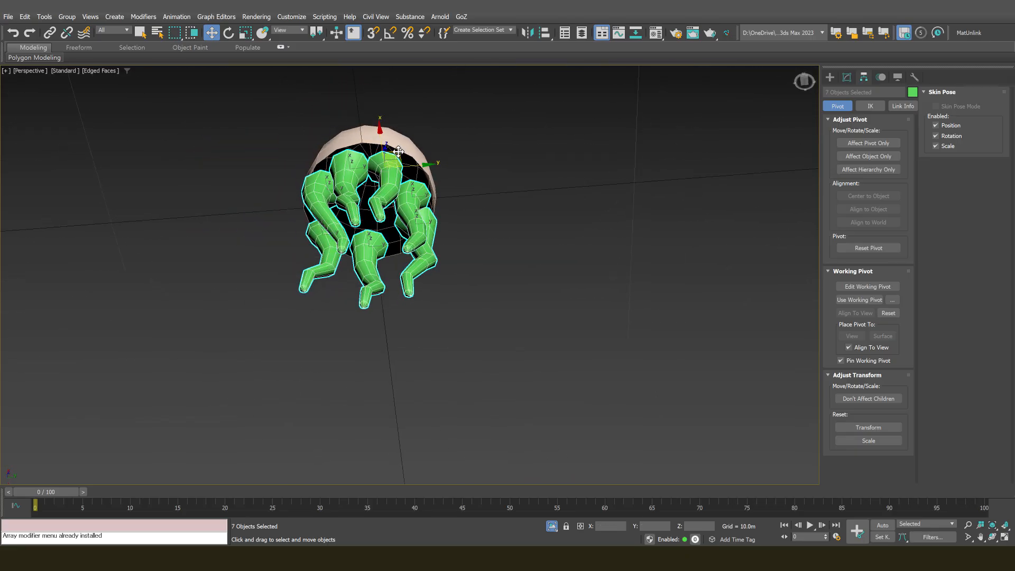
{"action": "left_click_drag", "start_coordinate": [392, 161], "coordinate": [393, 160]}
{"action": "mouse_move", "coordinate": [393, 160]}
{"action": "middle_mouse_down", "text": "alt"}
{"action": "mouse_move", "coordinate": [386, 187]}
{"action": "mouse_move", "coordinate": [406, 158]}
{"action": "middle_mouse_up", "text": "alt"}
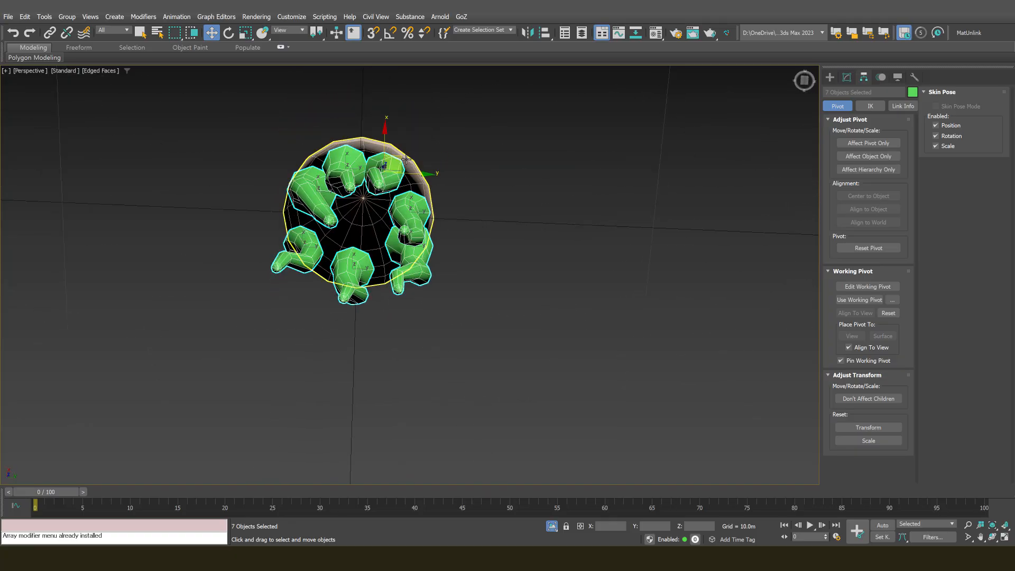
{"action": "left_click_drag", "start_coordinate": [403, 155], "coordinate": [402, 153]}
{"action": "middle_click_drag", "start_coordinate": [406, 165], "coordinate": [360, 176], "text": "alt"}
Clear the group selection, select the single root at the dome's outer rim, and activate Rotate for it
{"action": "left_click", "coordinate": [473, 186]}
{"action": "scroll", "coordinate": [362, 190], "scroll_direction": "down", "scroll_amount": 5}
{"action": "middle_click_drag", "start_coordinate": [364, 214], "coordinate": [336, 206], "text": "alt"}
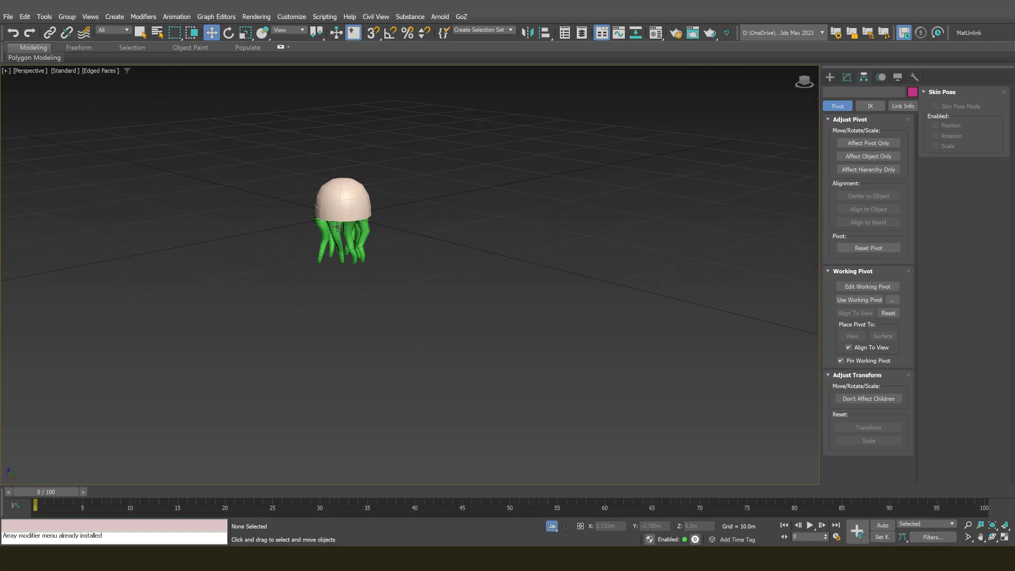
{"action": "scroll", "coordinate": [334, 206], "scroll_direction": "up", "scroll_amount": 6}
{"action": "middle_click_drag", "start_coordinate": [374, 240], "coordinate": [369, 220], "text": "alt"}
{"action": "left_click", "coordinate": [369, 220]}
{"action": "scroll", "coordinate": [362, 249], "scroll_direction": "down", "scroll_amount": 5}
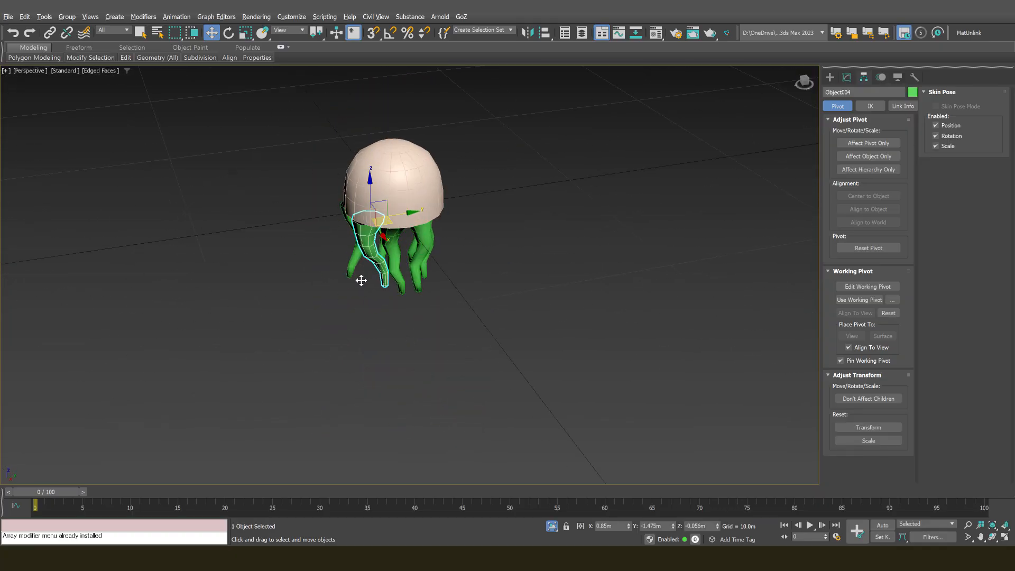
{"action": "middle_click_drag", "start_coordinate": [363, 276], "coordinate": [374, 296], "text": "alt"}
{"action": "key", "text": "e"}
{"action": "middle_click_drag", "start_coordinate": [373, 241], "coordinate": [339, 211], "text": "alt"}
{"action": "scroll", "coordinate": [371, 240], "scroll_direction": "up", "scroll_amount": 4}
{"action": "scroll", "coordinate": [352, 207], "scroll_direction": "up", "scroll_amount": 4}
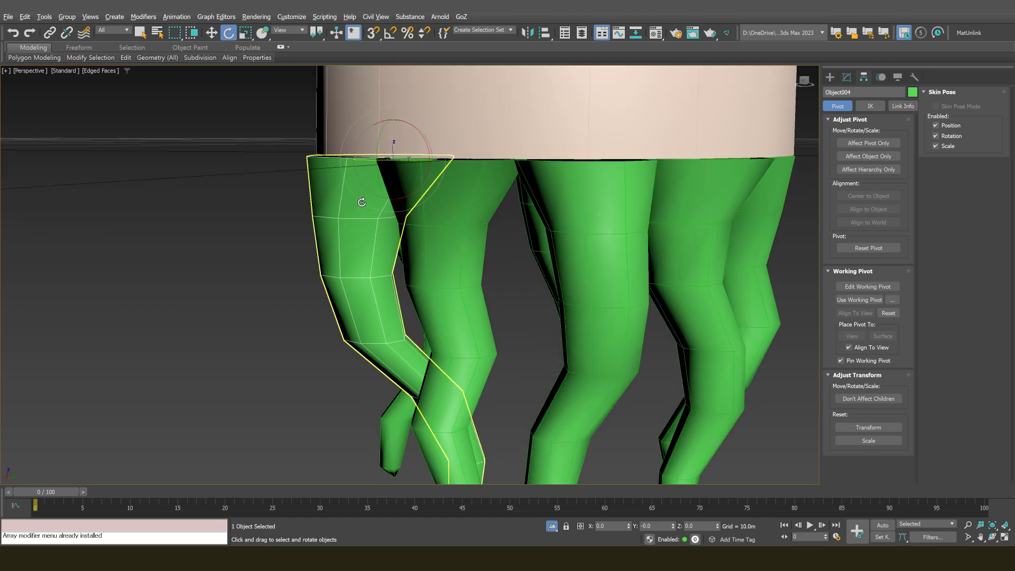
Set the reference coordinate system for rotating the selected root to Screen
{"action": "scroll", "coordinate": [359, 210], "scroll_direction": "down", "scroll_amount": 2}
{"action": "right_click", "coordinate": [356, 211]}
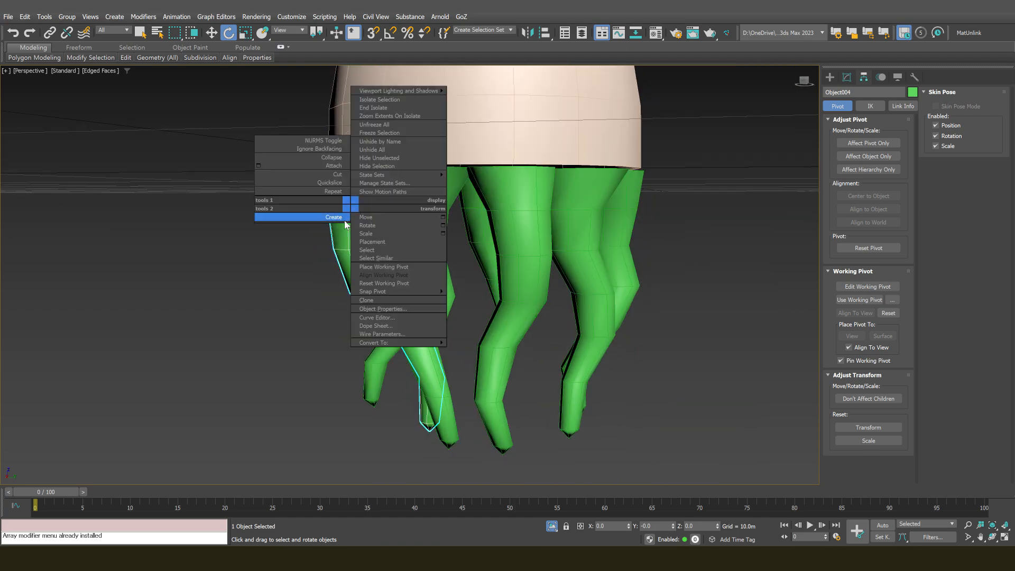
{"action": "left_click", "coordinate": [366, 226]}
{"action": "right_click", "coordinate": [357, 198], "text": "alt"}
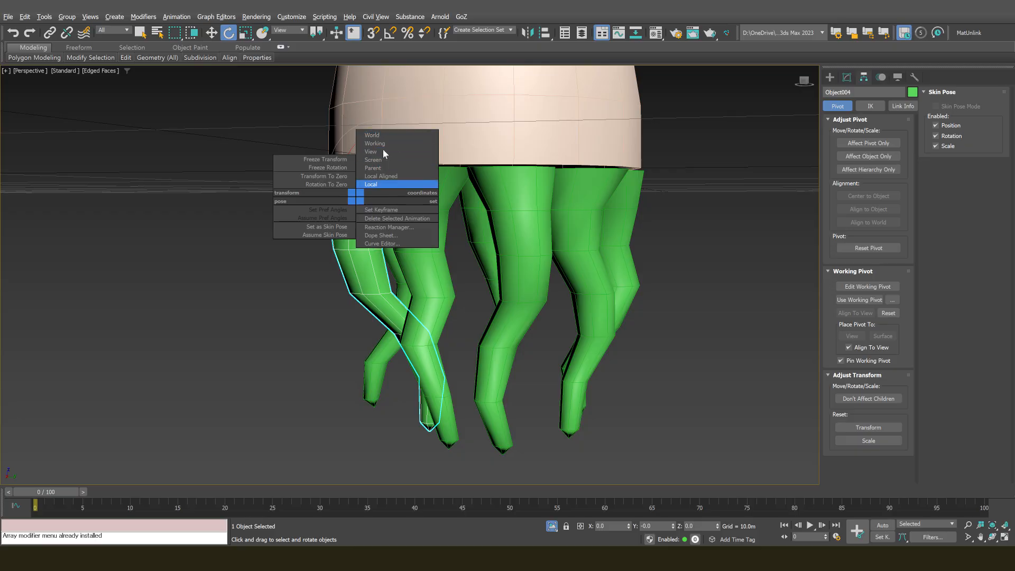
{"action": "left_click", "coordinate": [290, 33]}
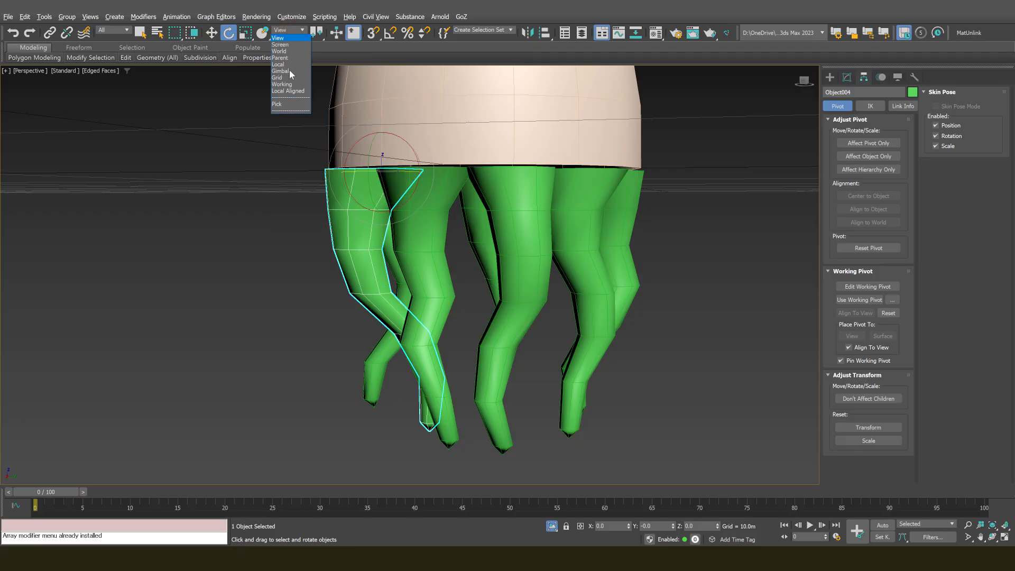
{"action": "left_click", "coordinate": [379, 185]}
{"action": "right_click", "coordinate": [366, 187], "text": "alt"}
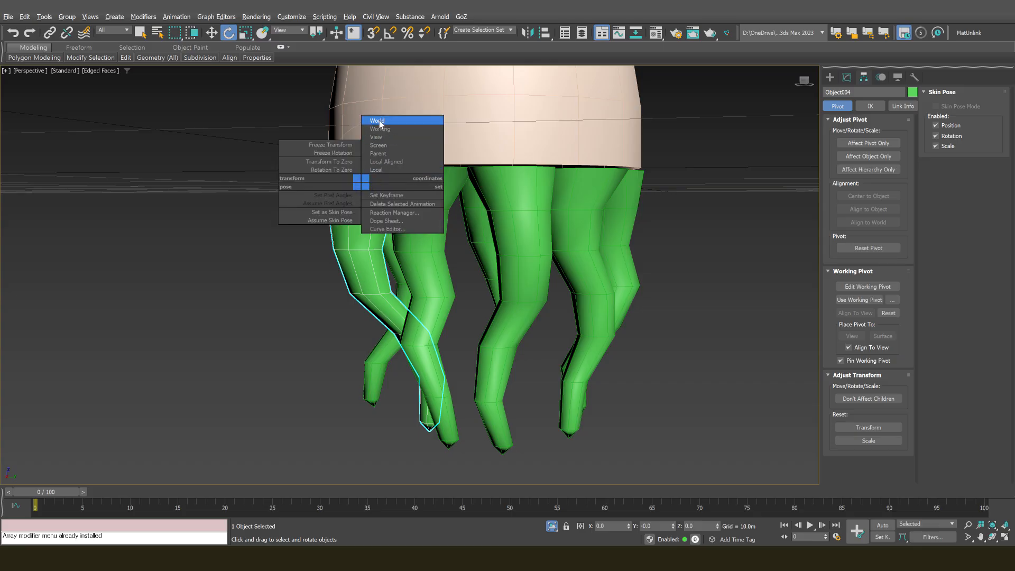
{"action": "left_click", "coordinate": [382, 149]}
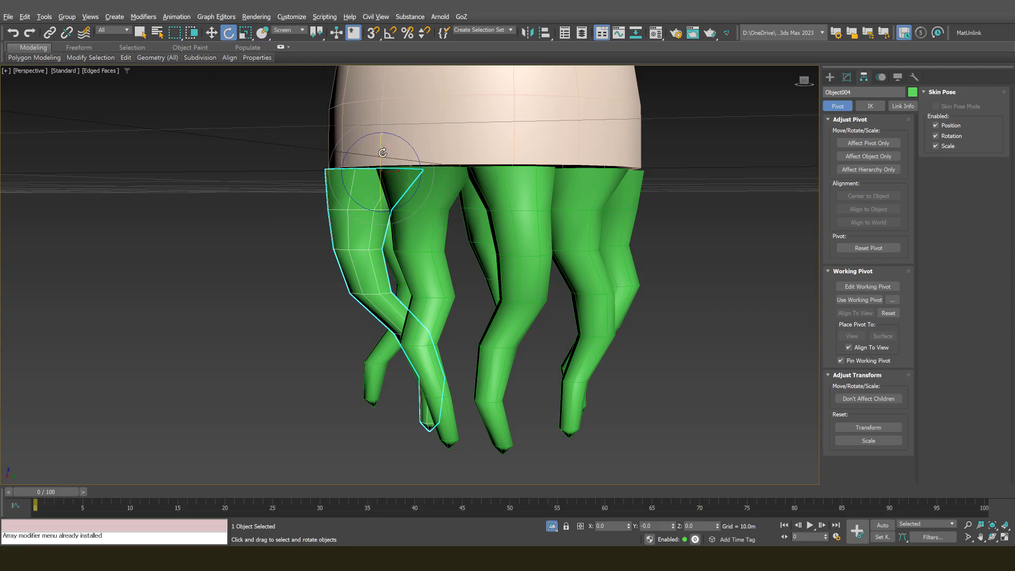
{"action": "middle_click_drag", "start_coordinate": [381, 151], "coordinate": [398, 169], "text": "alt"}
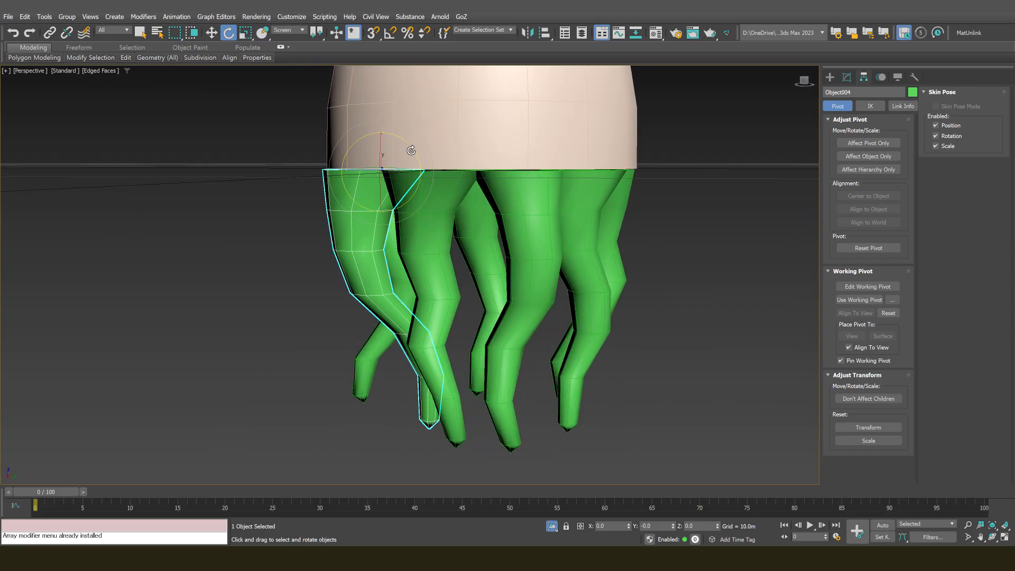
Rotate the selected root about its top pivot so that its tip flares outward from the dome
{"action": "left_click_drag", "start_coordinate": [413, 148], "coordinate": [423, 182]}
{"action": "scroll", "coordinate": [421, 180], "scroll_direction": "down", "scroll_amount": 5}
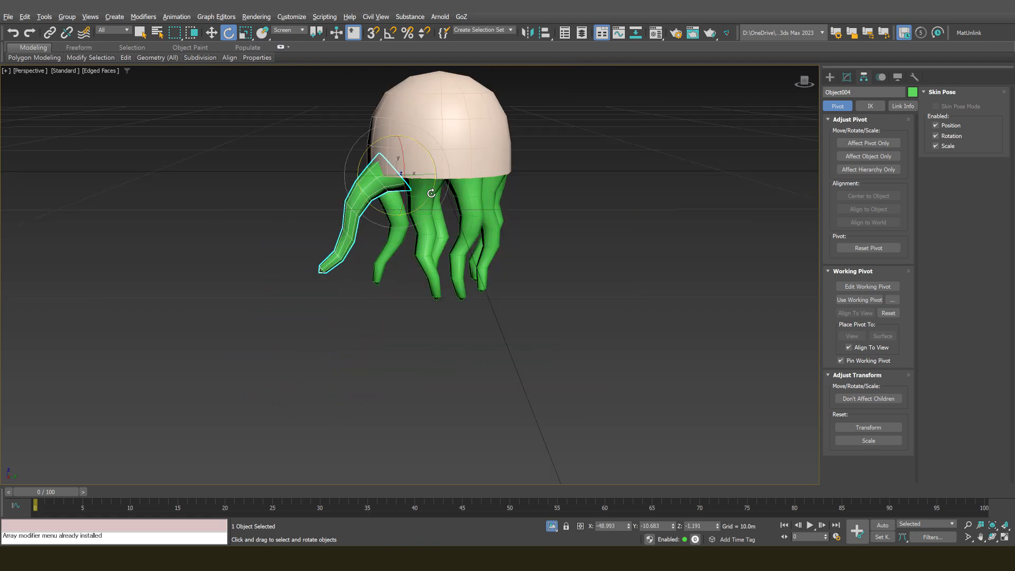
{"action": "middle_click_drag", "start_coordinate": [421, 180], "coordinate": [453, 193], "text": "alt"}
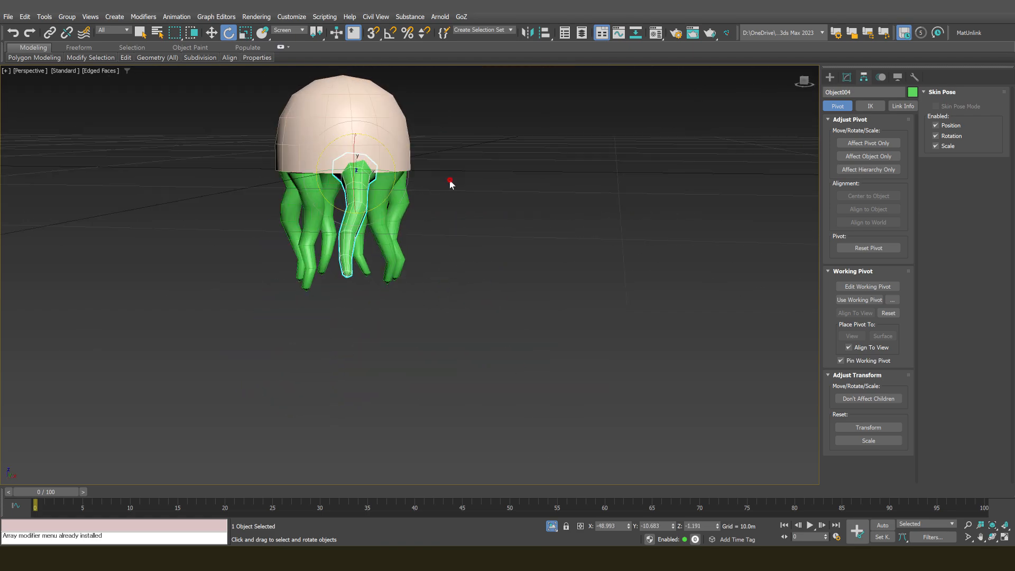
{"action": "left_click", "coordinate": [453, 193]}
Select the root beside the flared one and rotate it about 33 degrees around its top pivot, swinging its tip outward
{"action": "left_click", "coordinate": [391, 272]}
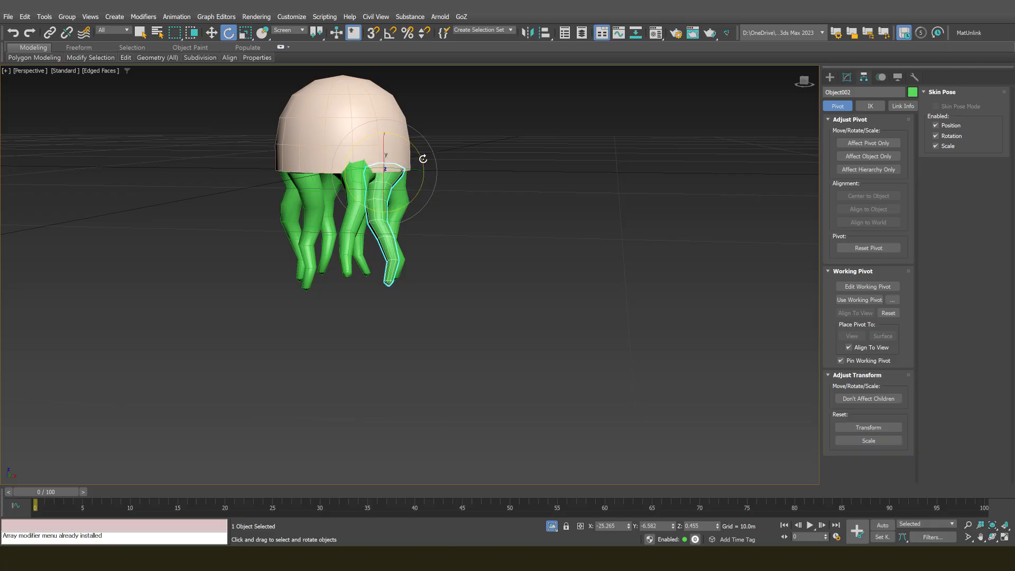
{"action": "mouse_move", "coordinate": [421, 153]}
{"action": "middle_mouse_down", "text": "alt"}
{"action": "mouse_move", "coordinate": [434, 182]}
{"action": "mouse_move", "coordinate": [420, 204]}
{"action": "mouse_move", "coordinate": [412, 170]}
{"action": "middle_mouse_up", "text": "alt"}
{"action": "scroll", "coordinate": [421, 206], "scroll_direction": "up", "scroll_amount": 3}
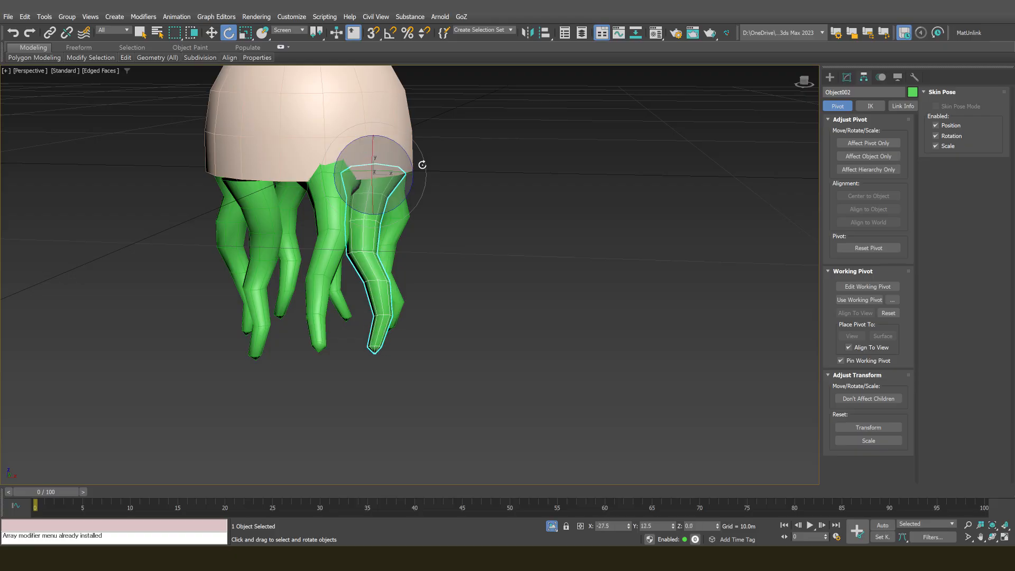
{"action": "left_click_drag", "start_coordinate": [422, 165], "coordinate": [407, 162]}
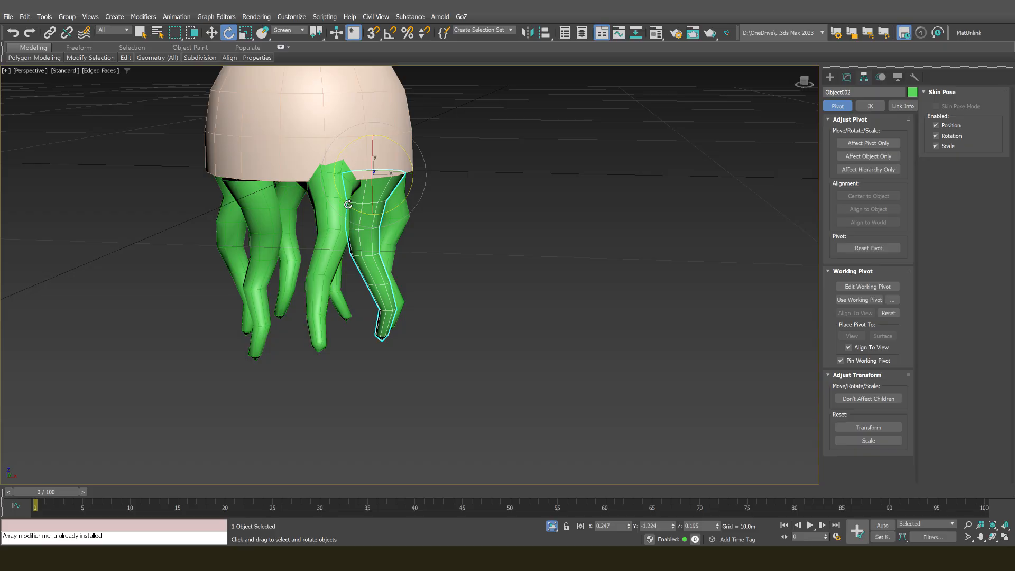
{"action": "left_click_drag", "start_coordinate": [353, 210], "coordinate": [354, 211]}
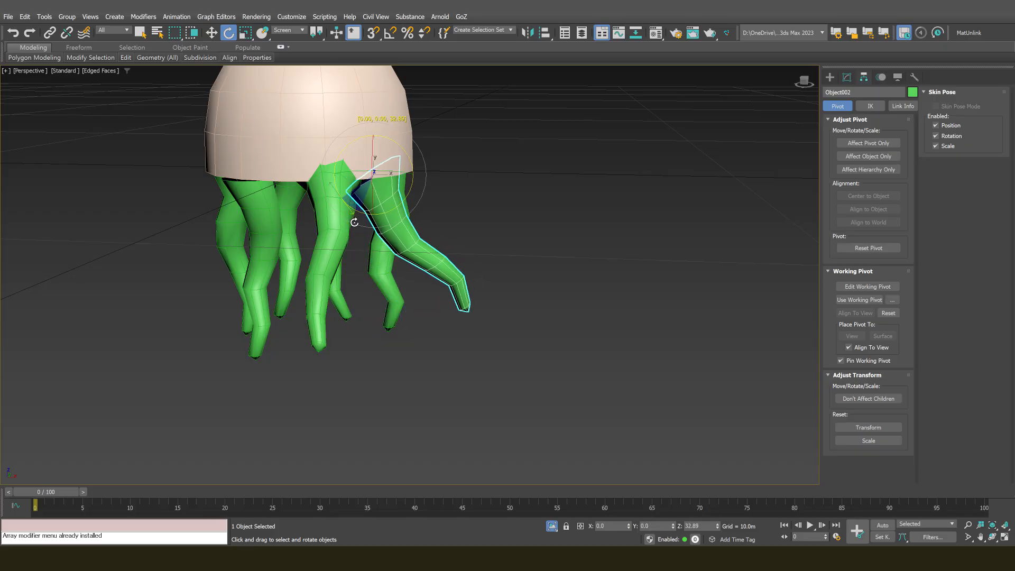
Adjust the second flared root's rotation from a lower side angle so that it points away from the dome's centre
{"action": "middle_click_drag", "start_coordinate": [354, 210], "coordinate": [381, 206], "text": "alt"}
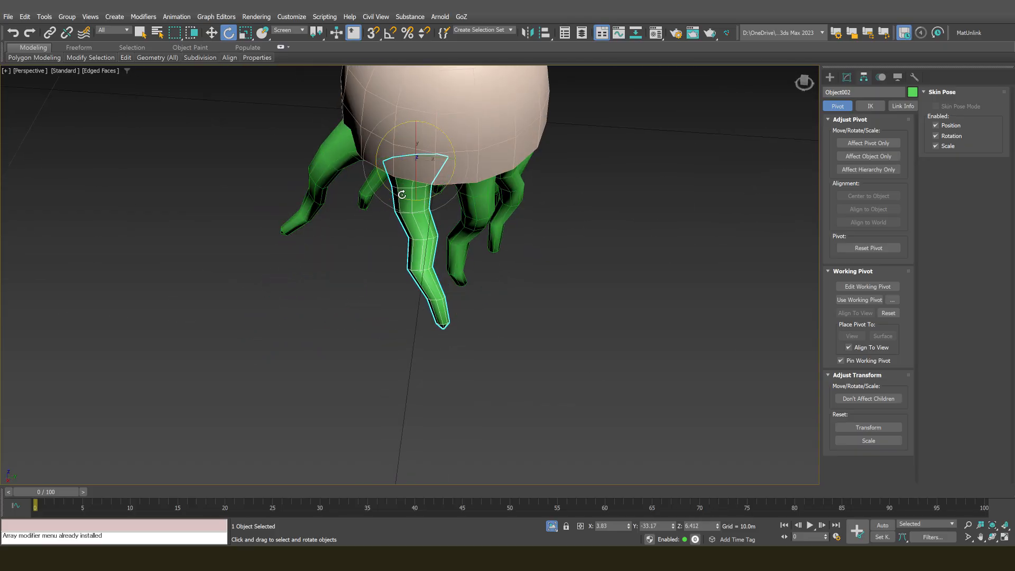
{"action": "left_click_drag", "start_coordinate": [402, 195], "coordinate": [387, 200]}
{"action": "middle_click_drag", "start_coordinate": [387, 200], "coordinate": [496, 188], "text": "alt"}
Select the next root still hanging straight down beneath the dome's rim for rotation
{"action": "left_click", "coordinate": [471, 205]}
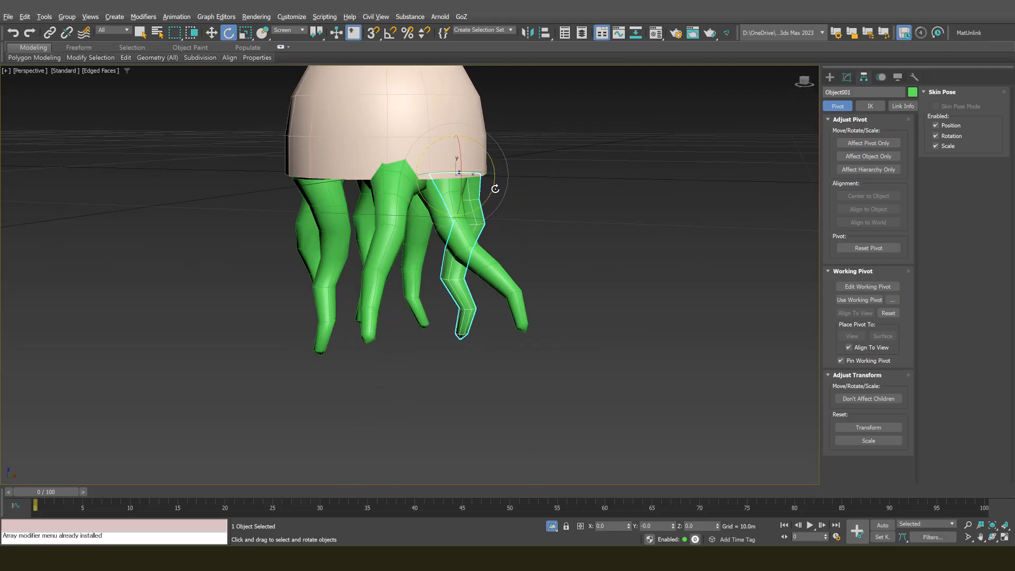
Rotate the selected tentacle Object001 so it splays outward from the dome's rim, with a sideways turn of about 10 degrees
{"action": "left_click_drag", "start_coordinate": [494, 183], "coordinate": [444, 213]}
{"action": "middle_click_drag", "start_coordinate": [444, 212], "coordinate": [462, 217], "text": "alt"}
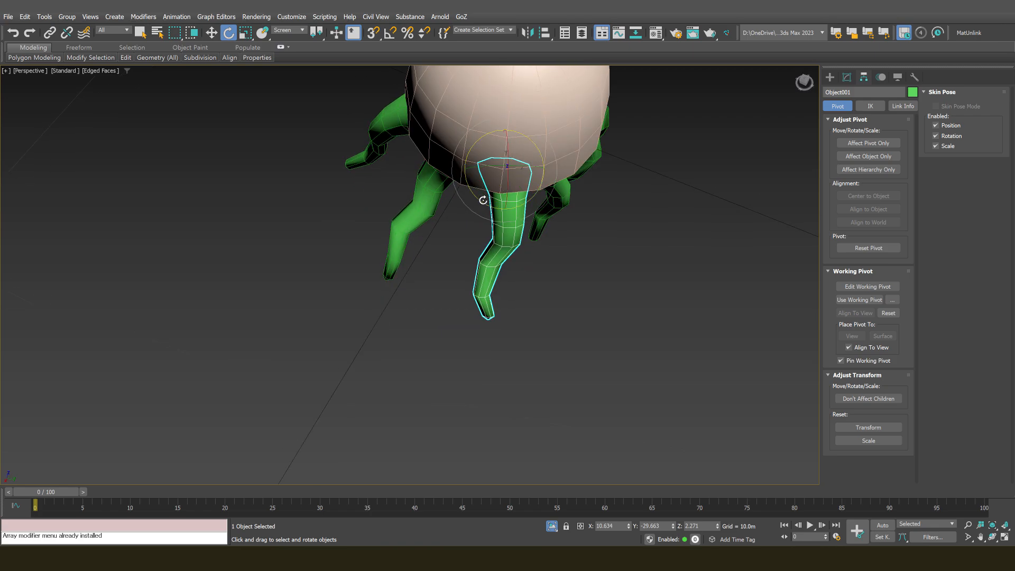
{"action": "left_click_drag", "start_coordinate": [482, 200], "coordinate": [481, 202]}
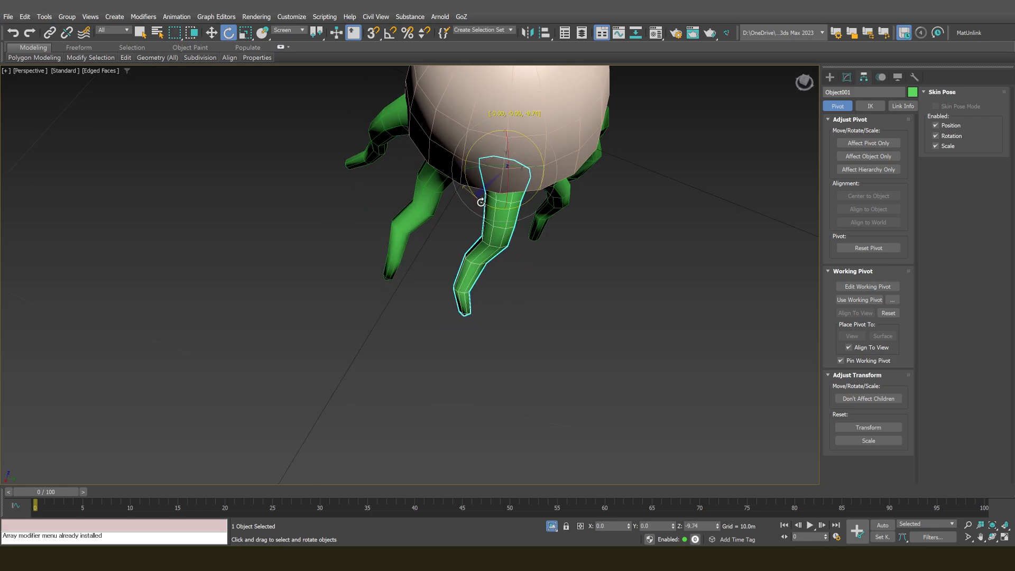
{"action": "middle_click_drag", "start_coordinate": [481, 202], "coordinate": [487, 153], "text": "alt"}
Rotate tentacle Object005 about its attachment at the dome's rim so it flares outward
{"action": "left_click", "coordinate": [515, 153]}
{"action": "left_click", "coordinate": [479, 159]}
{"action": "left_click_drag", "start_coordinate": [492, 130], "coordinate": [492, 123]}
{"action": "middle_click_drag", "start_coordinate": [492, 122], "coordinate": [495, 130], "text": "alt"}
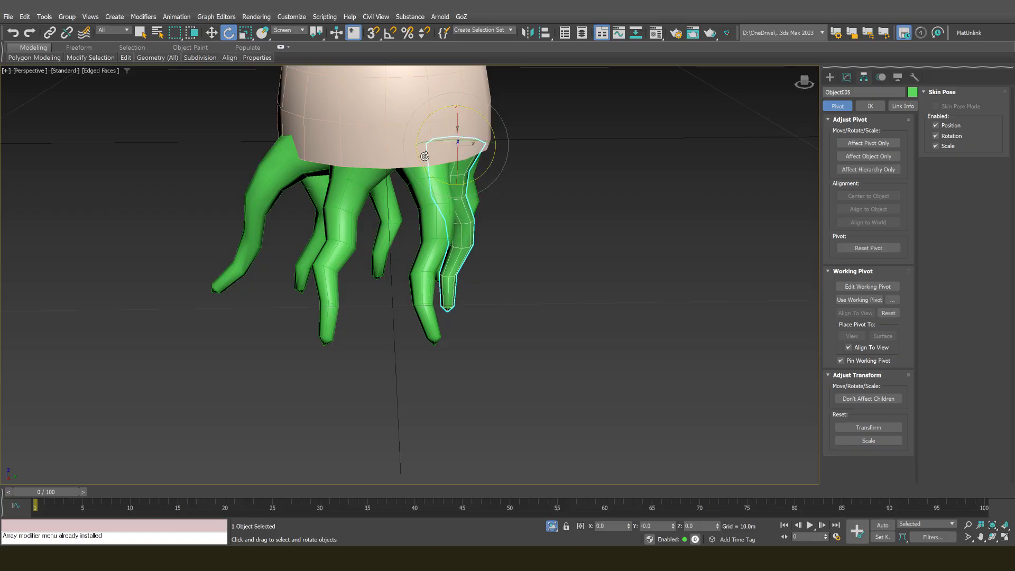
{"action": "middle_click_drag", "start_coordinate": [428, 169], "coordinate": [414, 165], "text": "alt"}
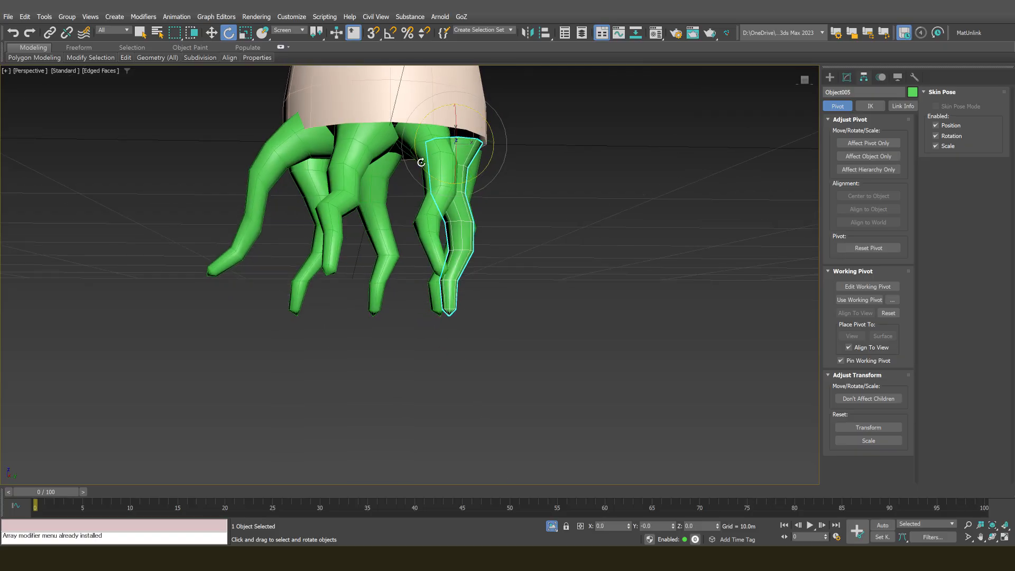
{"action": "left_click_drag", "start_coordinate": [423, 165], "coordinate": [419, 191]}
{"action": "middle_click_drag", "start_coordinate": [419, 191], "coordinate": [403, 168], "text": "alt"}
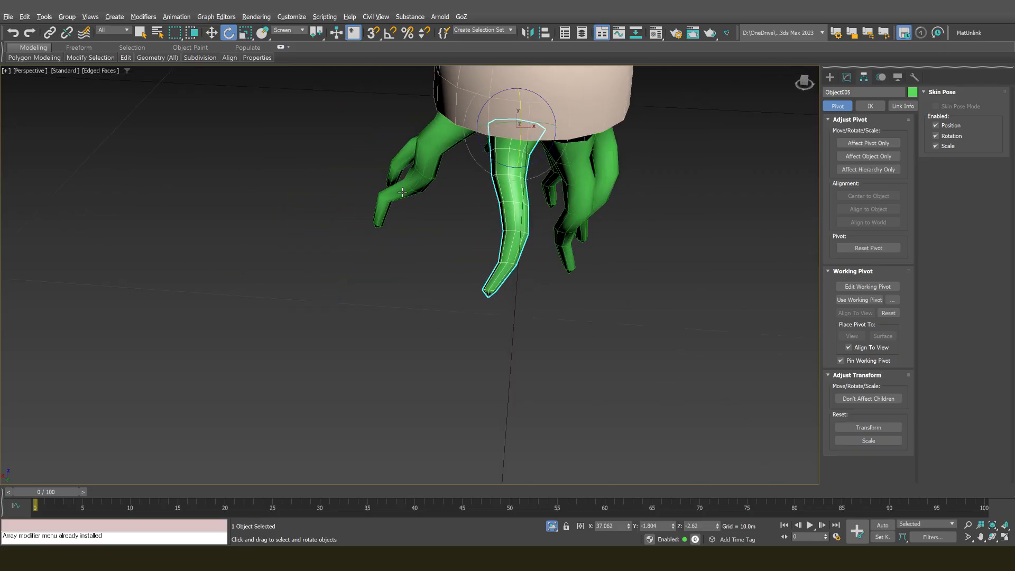
Undo the accidental change to the dome and open the Material Editor
{"action": "left_click", "coordinate": [503, 70]}
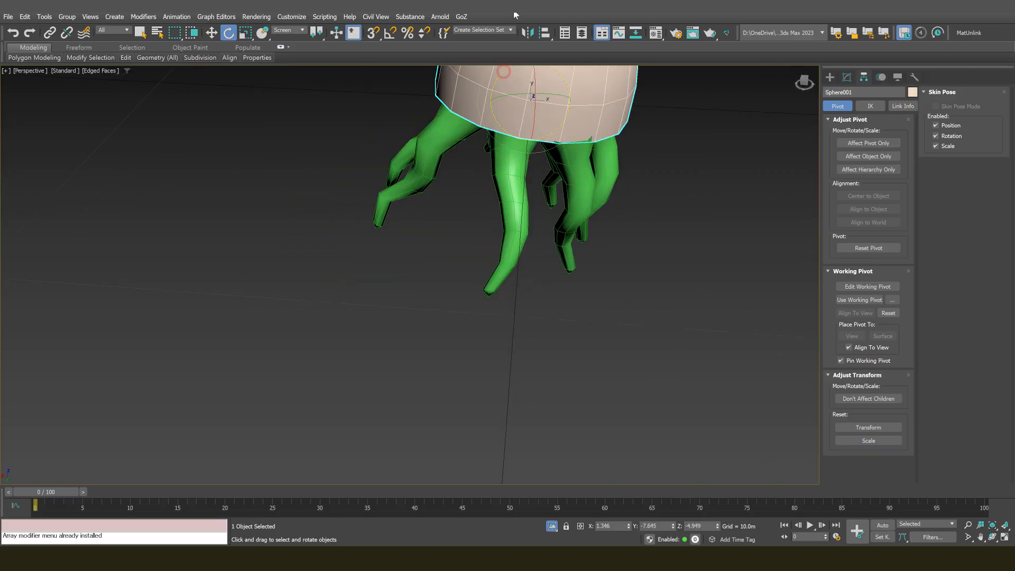
{"action": "key", "text": "ctrl+z"}
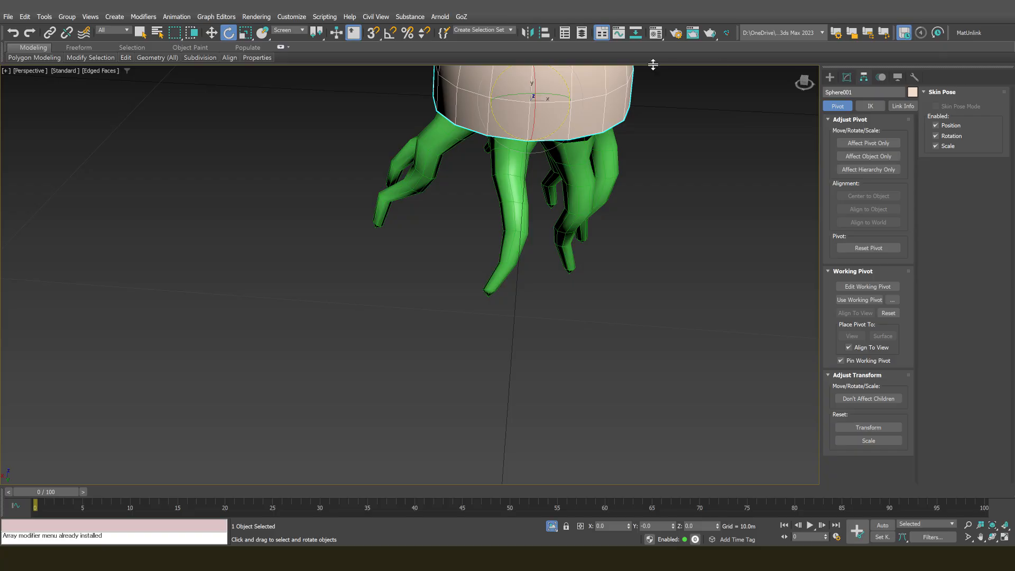
{"action": "key", "text": "m"}
Set the Move tool to the Screen coordinate system and shift tentacle Object003 further under the dome's edge
{"action": "middle_click_drag", "start_coordinate": [588, 212], "coordinate": [584, 175], "text": "alt"}
{"action": "left_click", "coordinate": [570, 179]}
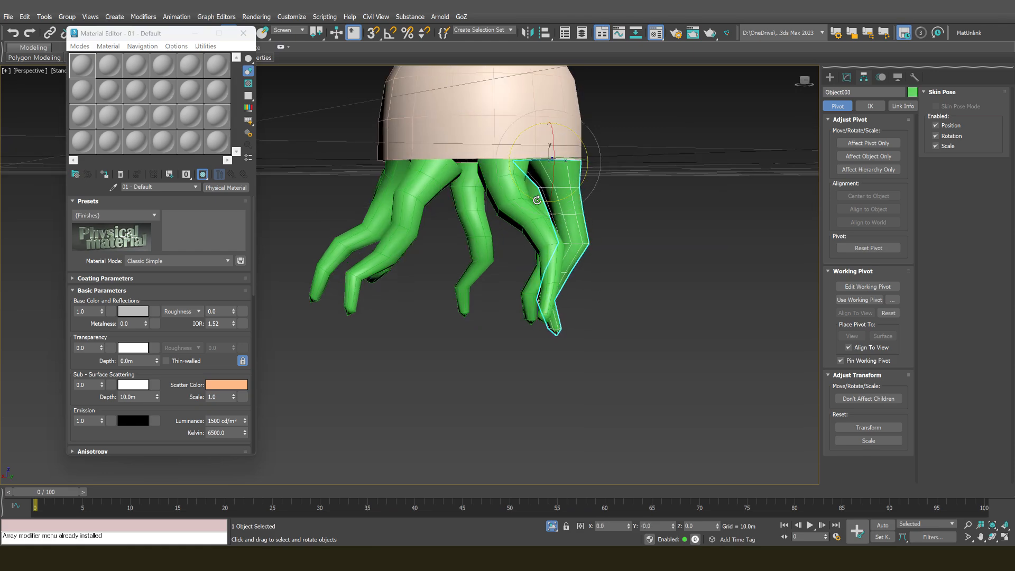
{"action": "middle_click_drag", "start_coordinate": [537, 201], "coordinate": [567, 178], "text": "alt"}
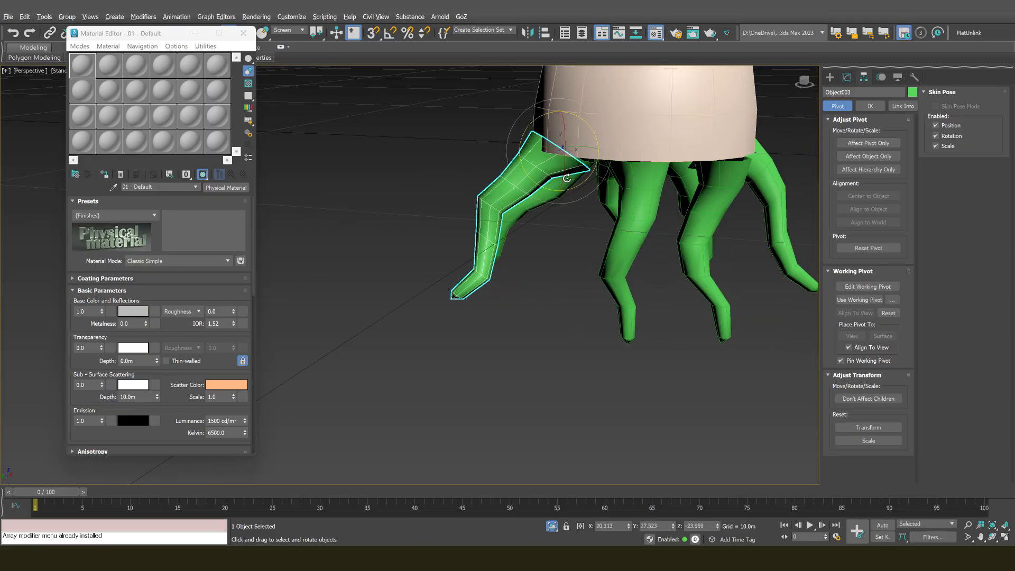
{"action": "key", "text": "w"}
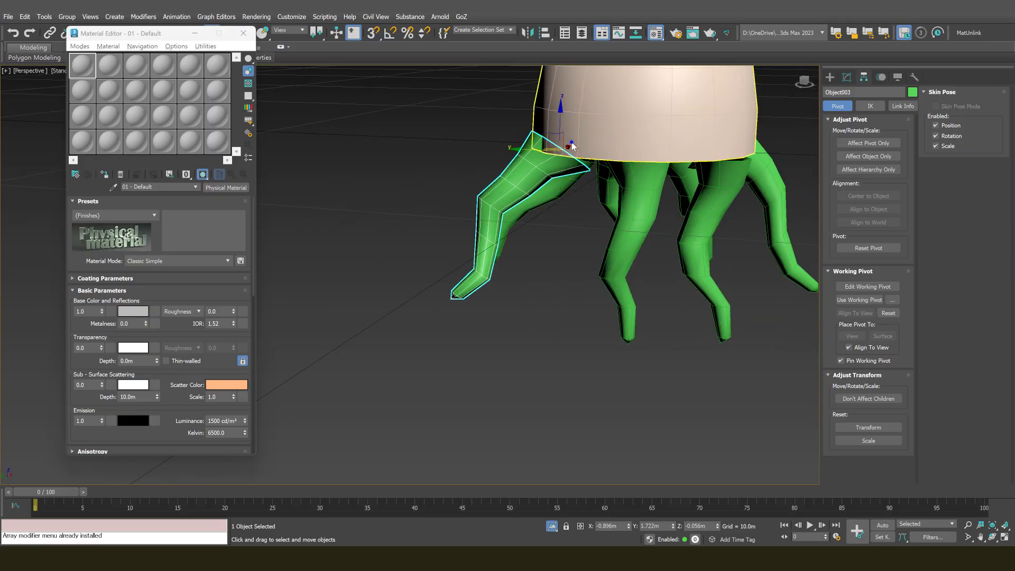
{"action": "right_click", "coordinate": [566, 138]}
{"action": "left_click", "coordinate": [584, 100]}
{"action": "scroll", "coordinate": [568, 146], "scroll_direction": "up", "scroll_amount": 1}
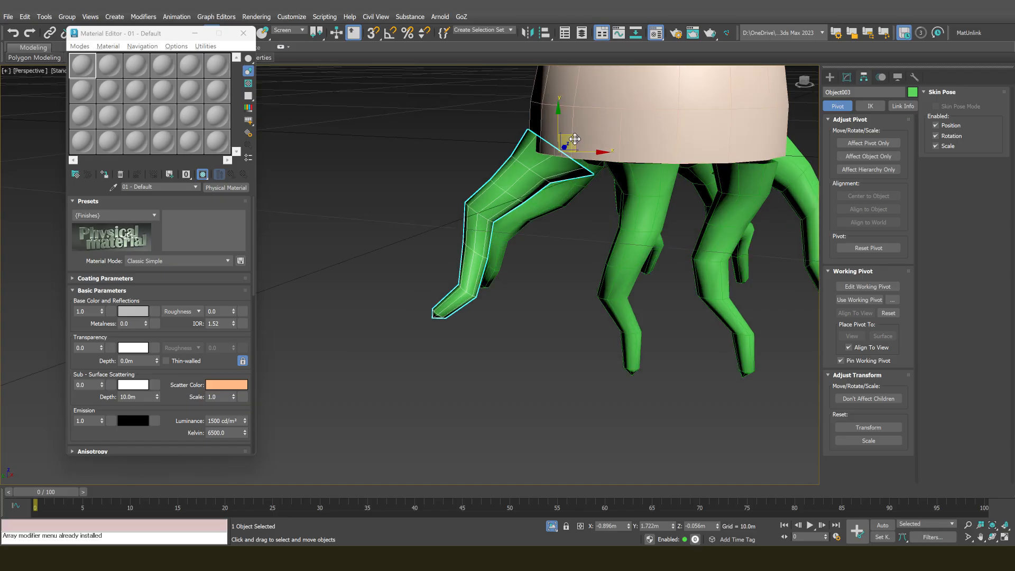
{"action": "left_click_drag", "start_coordinate": [572, 140], "coordinate": [598, 150]}
{"action": "key", "text": "e"}
{"action": "key", "text": "w"}
Move tentacle Cylinder001 so its upper end meets the dome's lower rim
{"action": "mouse_move", "coordinate": [593, 141]}
{"action": "middle_mouse_down", "text": "alt"}
{"action": "mouse_move", "coordinate": [540, 136]}
{"action": "mouse_move", "coordinate": [584, 142]}
{"action": "middle_mouse_up", "text": "alt"}
{"action": "left_click", "coordinate": [564, 148]}
{"action": "left_click_drag", "start_coordinate": [570, 147], "coordinate": [562, 154]}
{"action": "middle_click_drag", "start_coordinate": [562, 154], "coordinate": [559, 132], "text": "alt"}
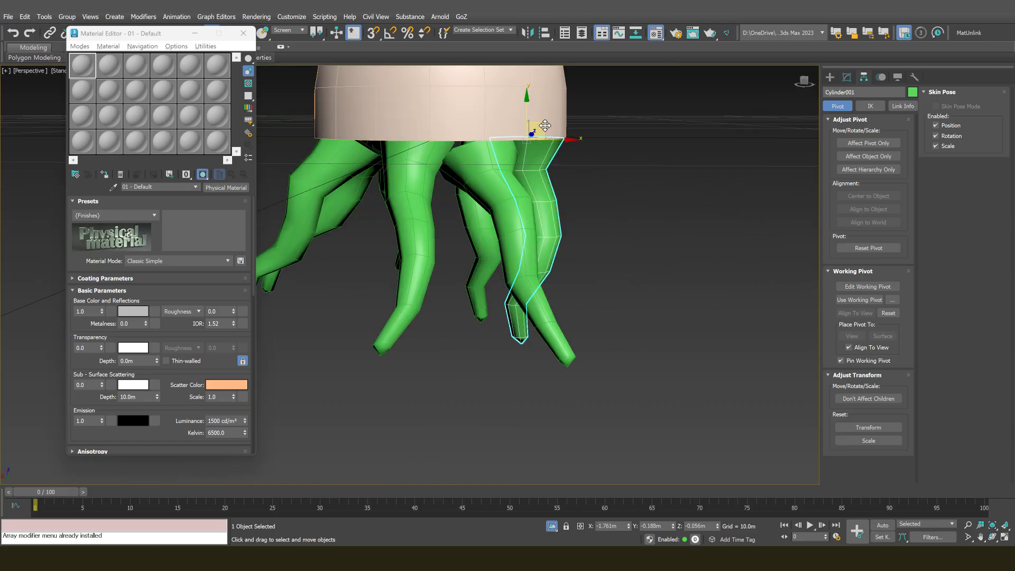
Rotate tentacle Cylinder001 from several angles so it slants outward, keeping its upper end inside the dome's rim
{"action": "key", "text": "e"}
{"action": "left_click_drag", "start_coordinate": [560, 135], "coordinate": [574, 139]}
{"action": "middle_click_drag", "start_coordinate": [573, 131], "coordinate": [478, 141], "text": "alt"}
{"action": "mouse_move", "coordinate": [506, 129]}
{"action": "left_mouse_down"}
{"action": "mouse_move", "coordinate": [512, 114]}
{"action": "mouse_move", "coordinate": [499, 120]}
{"action": "left_mouse_up"}
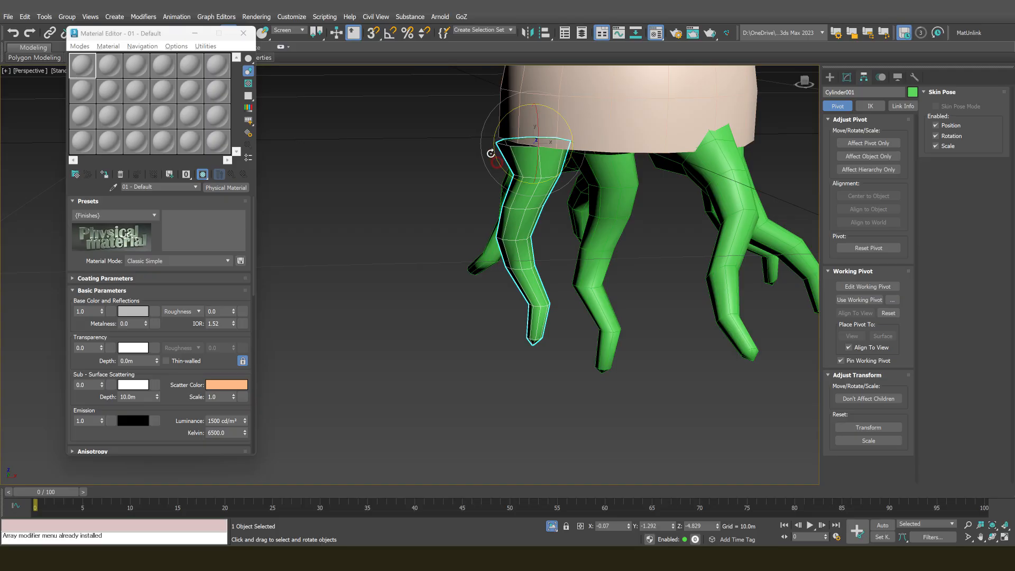
{"action": "left_click_drag", "start_coordinate": [490, 153], "coordinate": [481, 144]}
{"action": "middle_click_drag", "start_coordinate": [473, 142], "coordinate": [519, 161], "text": "alt"}
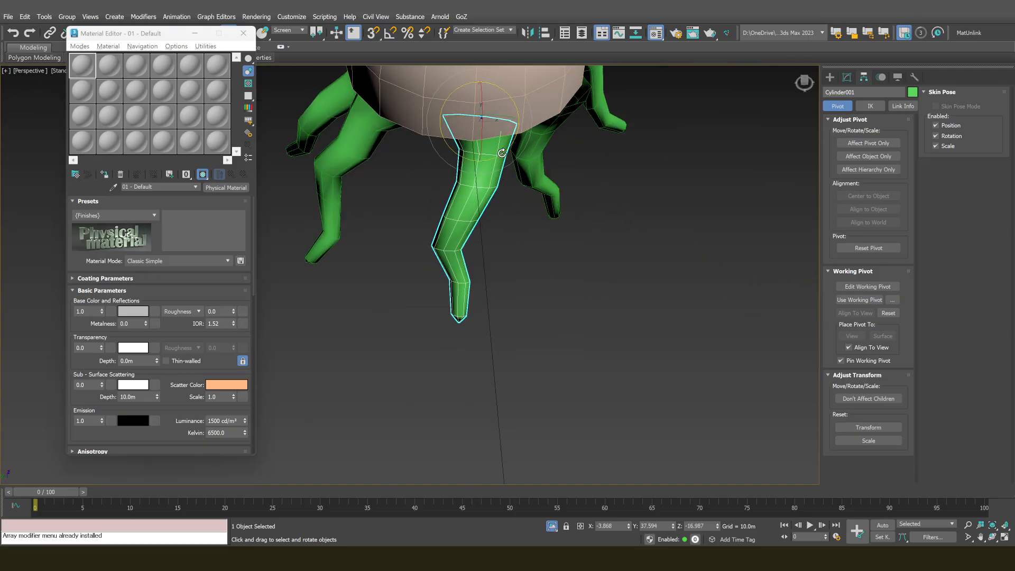
{"action": "left_click_drag", "start_coordinate": [462, 155], "coordinate": [473, 107]}
{"action": "key", "text": "w"}
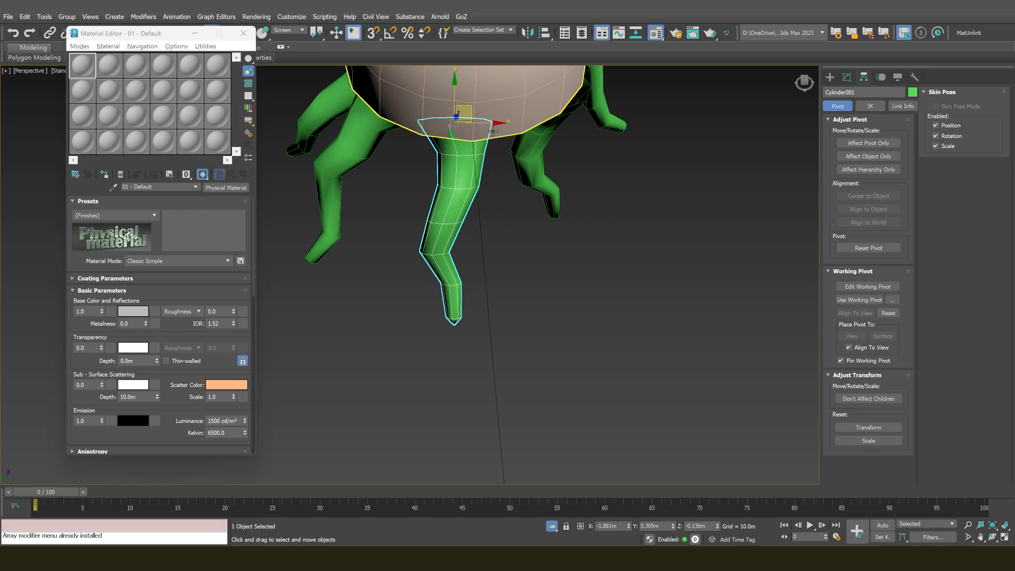
Select tentacle Object006 and rotate it strongly outward from the dome
{"action": "scroll", "coordinate": [470, 111], "scroll_direction": "down", "scroll_amount": 6}
{"action": "middle_click_drag", "start_coordinate": [471, 111], "coordinate": [532, 134], "text": "alt"}
{"action": "scroll", "coordinate": [489, 124], "scroll_direction": "up", "scroll_amount": 6}
{"action": "left_click", "coordinate": [485, 164]}
{"action": "key", "text": "e"}
{"action": "left_click_drag", "start_coordinate": [533, 134], "coordinate": [542, 127]}
{"action": "middle_click_drag", "start_coordinate": [542, 127], "coordinate": [474, 159], "text": "alt"}
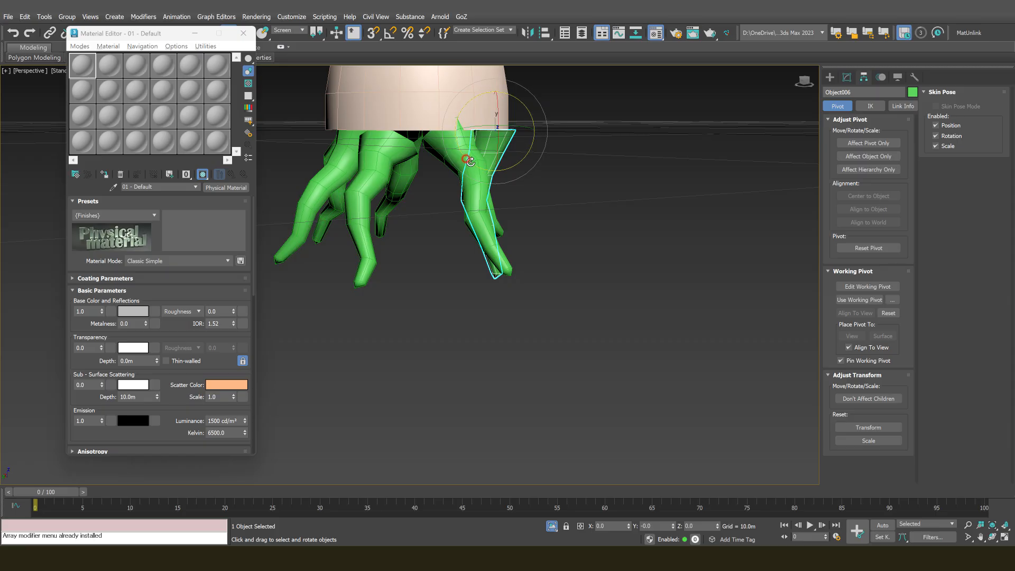
{"action": "left_click_drag", "start_coordinate": [470, 161], "coordinate": [506, 118]}
Move tentacle Object006 so its upper end tucks into the dome's rim
{"action": "key", "text": "w"}
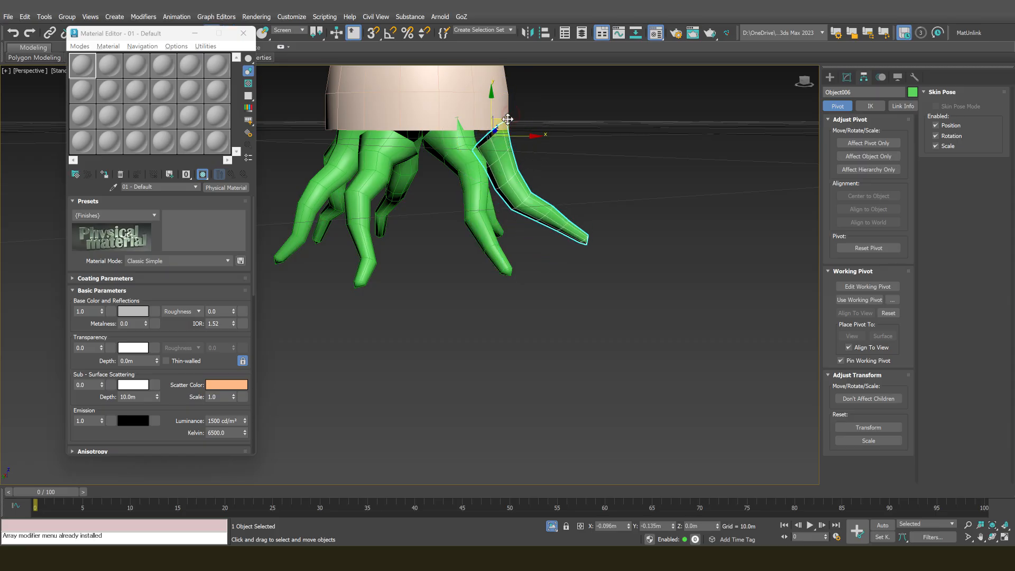
{"action": "middle_click_drag", "start_coordinate": [506, 120], "coordinate": [457, 157], "text": "alt"}
{"action": "left_click_drag", "start_coordinate": [544, 108], "coordinate": [511, 111]}
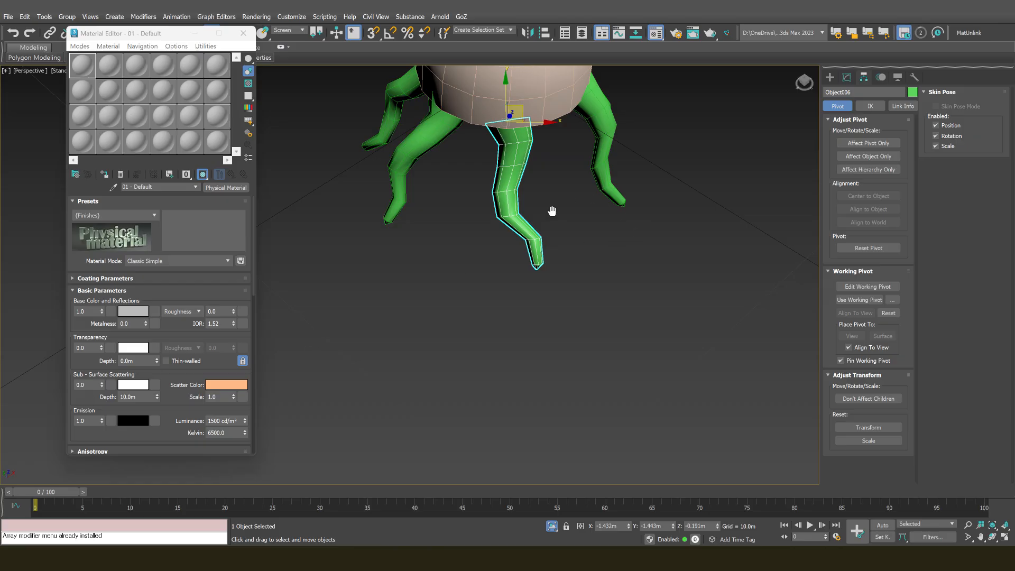
{"action": "middle_click_drag", "start_coordinate": [552, 211], "coordinate": [468, 180], "text": "alt"}
Rotate tentacle Object004 about 6 degrees further outward, check the ring of tentacles from below, and clear the selection
{"action": "left_click", "coordinate": [548, 183]}
{"action": "middle_click_drag", "start_coordinate": [466, 184], "coordinate": [491, 210], "text": "alt"}
{"action": "scroll", "coordinate": [555, 175], "scroll_direction": "down", "scroll_amount": 3}
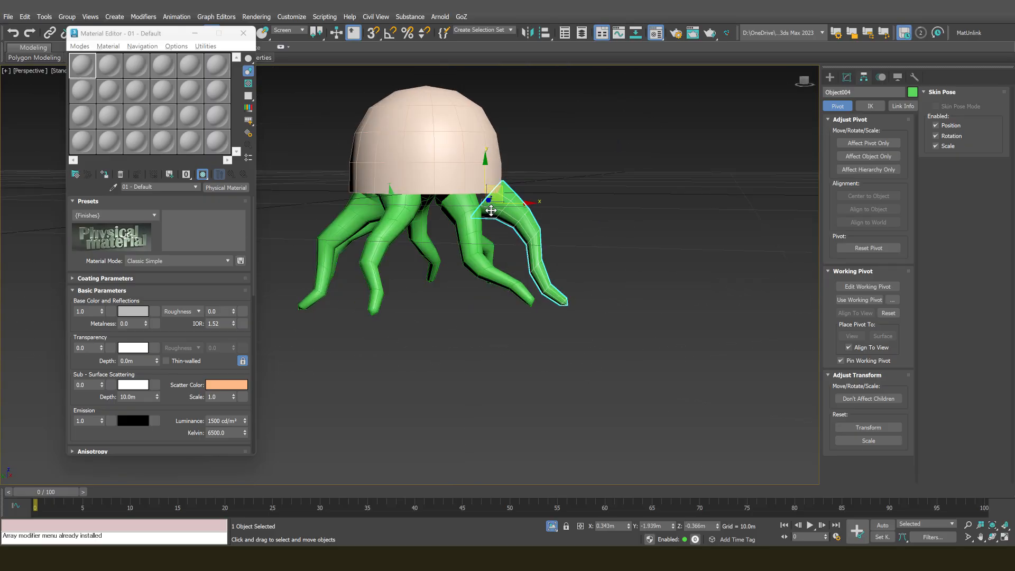
{"action": "scroll", "coordinate": [491, 210], "scroll_direction": "up", "scroll_amount": 3}
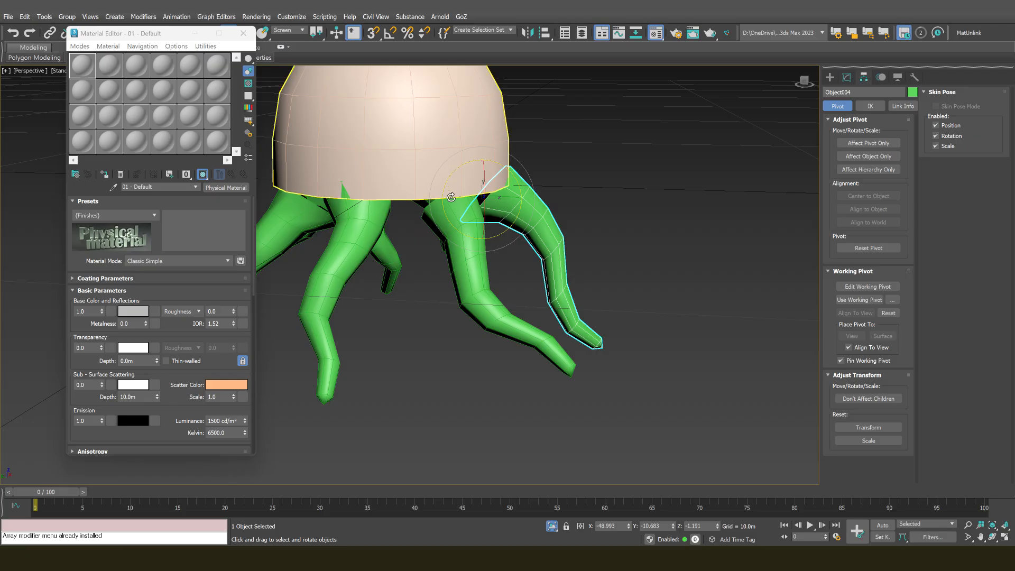
{"action": "left_click_drag", "start_coordinate": [450, 221], "coordinate": [441, 217]}
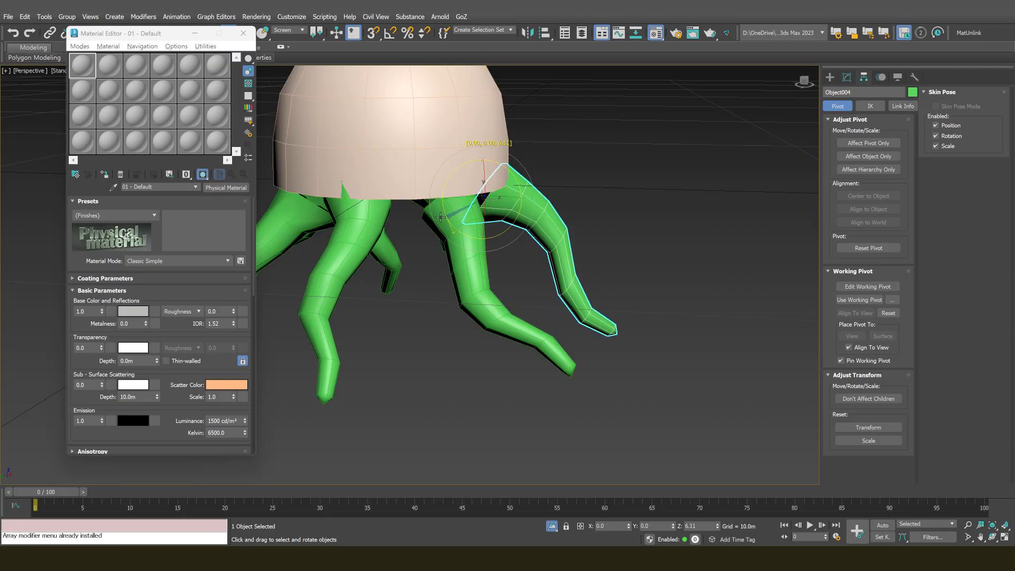
{"action": "scroll", "coordinate": [441, 217], "scroll_direction": "down", "scroll_amount": 5}
{"action": "middle_click_drag", "start_coordinate": [441, 217], "coordinate": [416, 139], "text": "alt"}
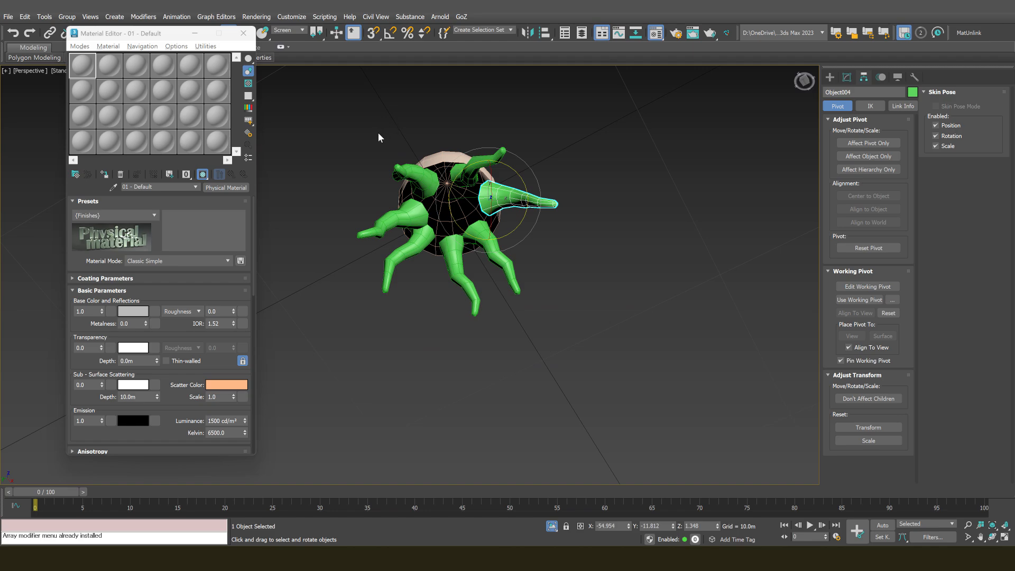
{"action": "middle_click_drag", "start_coordinate": [427, 143], "coordinate": [448, 228], "text": "alt"}
{"action": "scroll", "coordinate": [458, 176], "scroll_direction": "up", "scroll_amount": 3}
{"action": "middle_click_drag", "start_coordinate": [430, 282], "coordinate": [437, 283], "text": "alt"}
{"action": "left_click", "coordinate": [437, 284]}
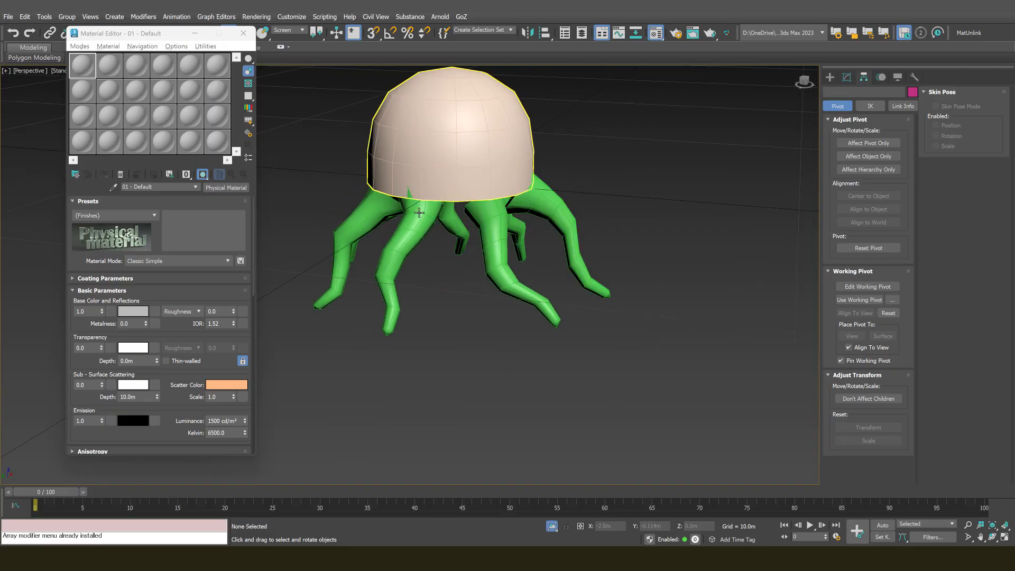
Select a tentacle protruding through the dome's lower edge and move it slightly to sit under the rim
{"action": "middle_click_drag", "start_coordinate": [419, 213], "coordinate": [415, 139], "text": "alt"}
{"action": "left_click", "coordinate": [395, 201]}
{"action": "key", "text": "w"}
{"action": "left_click", "coordinate": [439, 172]}
{"action": "left_click_drag", "start_coordinate": [418, 138], "coordinate": [423, 133]}
{"action": "middle_click_drag", "start_coordinate": [422, 135], "coordinate": [403, 127], "text": "alt"}
Move the tentacle beneath the dome's side edge slightly inward to line up with the rim
{"action": "left_click", "coordinate": [397, 151]}
{"action": "left_click", "coordinate": [394, 123]}
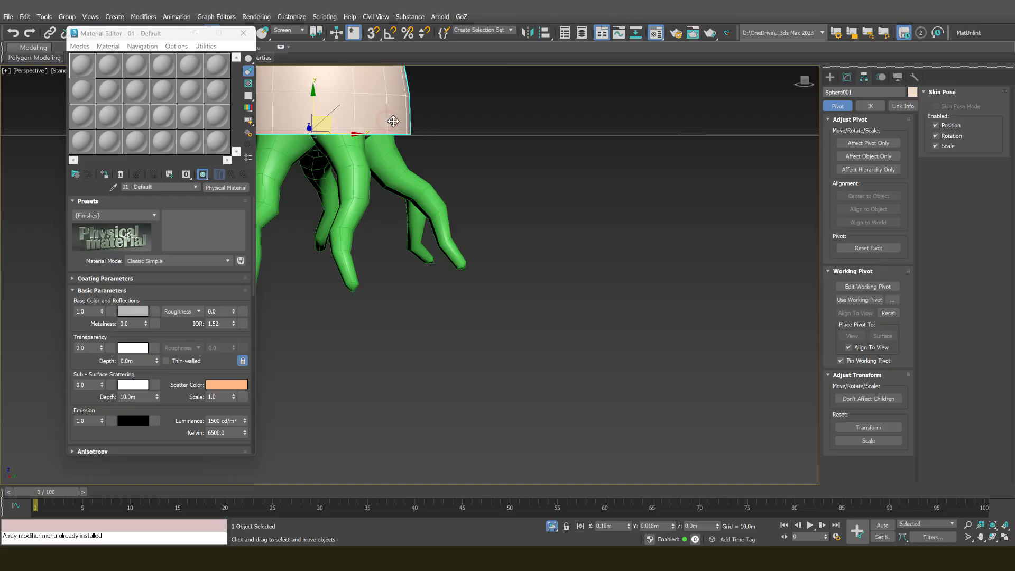
{"action": "left_click", "coordinate": [390, 167]}
{"action": "left_click_drag", "start_coordinate": [387, 120], "coordinate": [393, 126]}
{"action": "scroll", "coordinate": [393, 126], "scroll_direction": "down", "scroll_amount": 3}
{"action": "mouse_move", "coordinate": [393, 127]}
{"action": "middle_mouse_down", "text": "alt"}
{"action": "mouse_move", "coordinate": [352, 150]}
{"action": "mouse_move", "coordinate": [389, 126]}
{"action": "middle_mouse_up", "text": "alt"}
Nudge tentacle Object001 into place under the dome's rim, and check the placement of tentacle Object002
{"action": "left_click", "coordinate": [353, 151]}
{"action": "left_click_drag", "start_coordinate": [390, 117], "coordinate": [389, 121]}
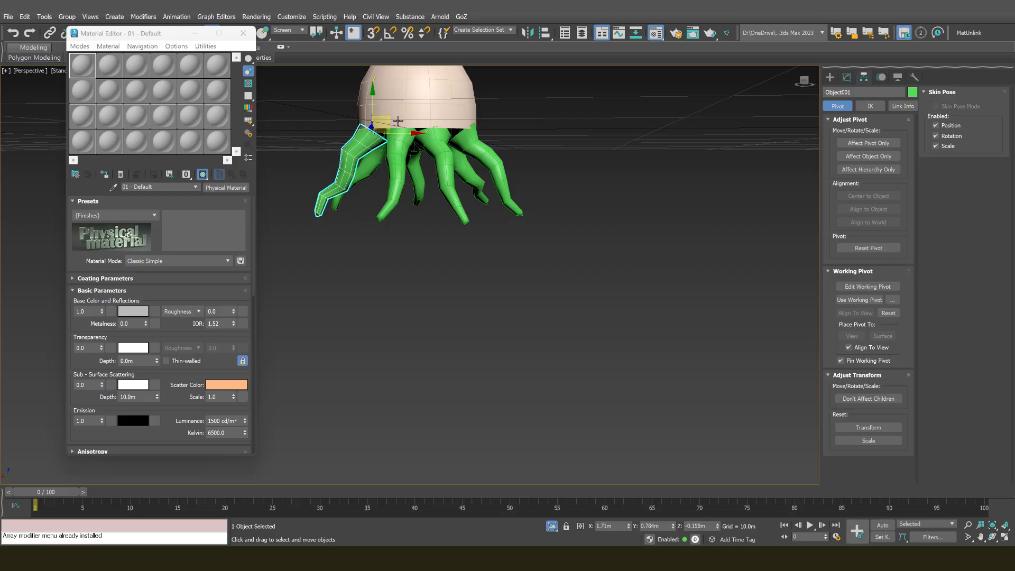
{"action": "middle_click_drag", "start_coordinate": [388, 121], "coordinate": [428, 181], "text": "alt"}
{"action": "left_click", "coordinate": [466, 154]}
{"action": "scroll", "coordinate": [447, 139], "scroll_direction": "down", "scroll_amount": 3}
{"action": "scroll", "coordinate": [456, 163], "scroll_direction": "up", "scroll_amount": 4}
{"action": "scroll", "coordinate": [437, 148], "scroll_direction": "down", "scroll_amount": 3}
{"action": "scroll", "coordinate": [431, 151], "scroll_direction": "up", "scroll_amount": 4}
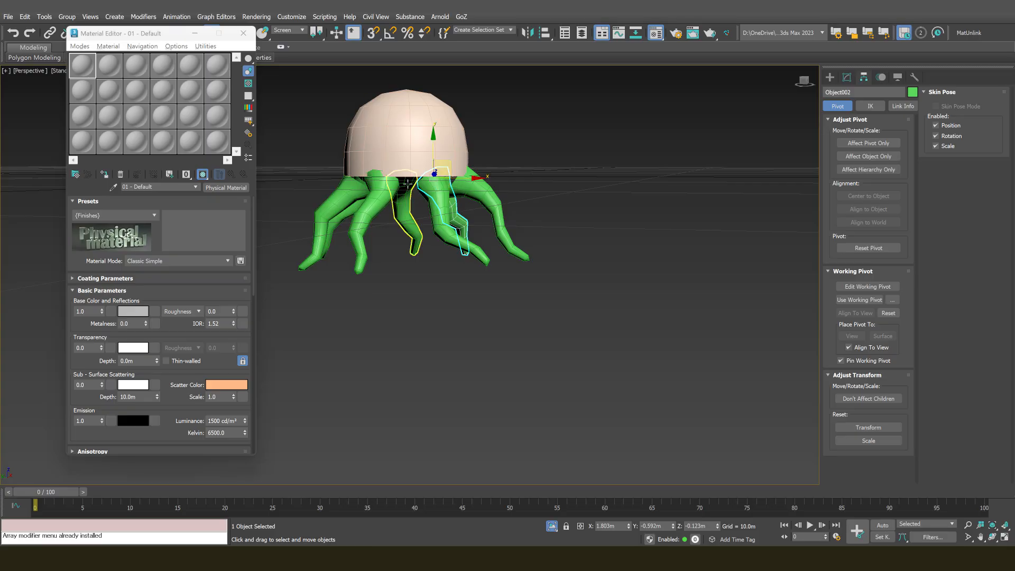
{"action": "middle_click_drag", "start_coordinate": [406, 172], "coordinate": [444, 197], "text": "alt"}
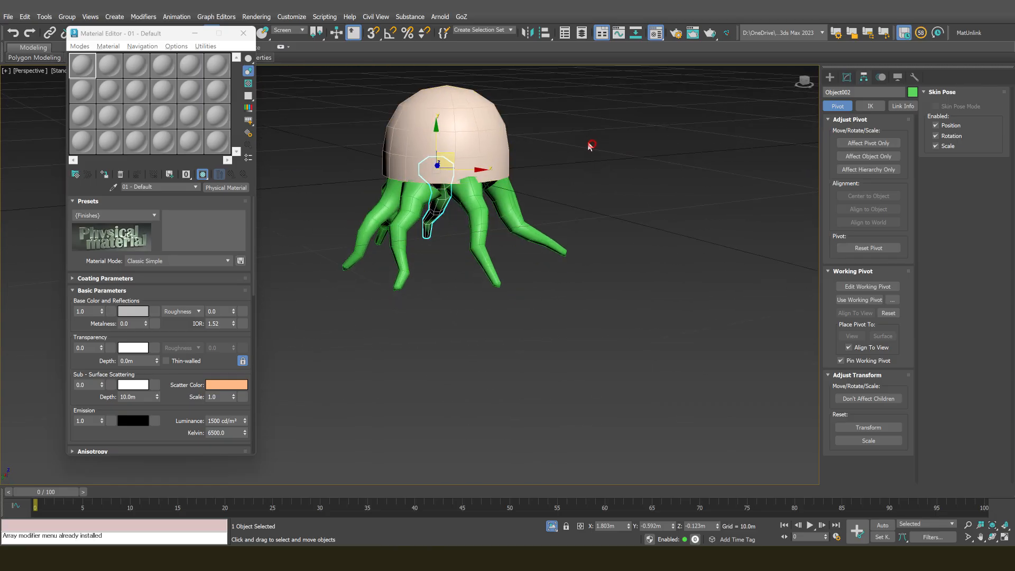
Select the dome and attach the front tentacle to its Editable Poly object
{"action": "left_click", "coordinate": [454, 153]}
{"action": "middle_click_drag", "start_coordinate": [454, 154], "coordinate": [482, 198], "text": "alt"}
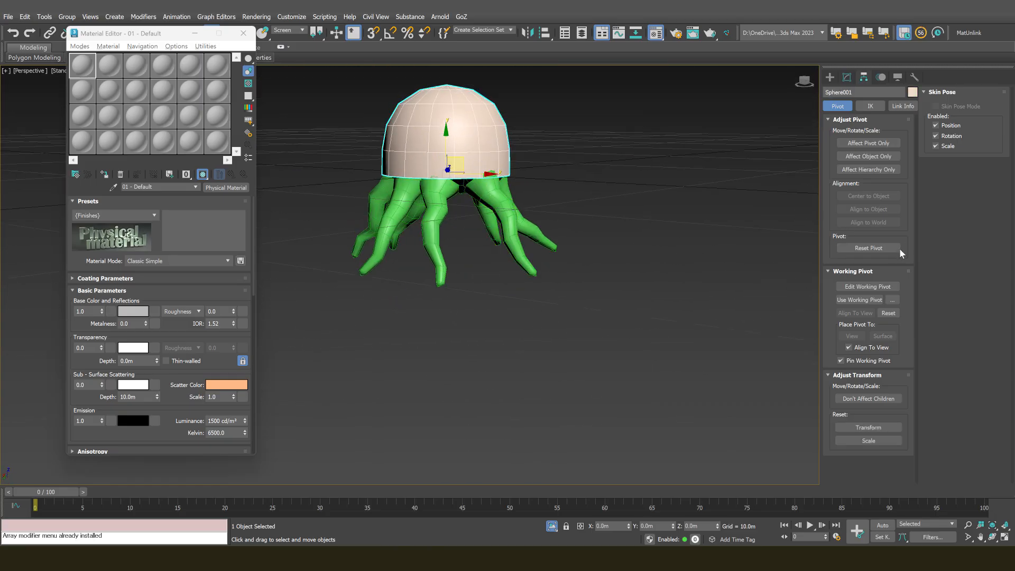
{"action": "left_click", "coordinate": [847, 78]}
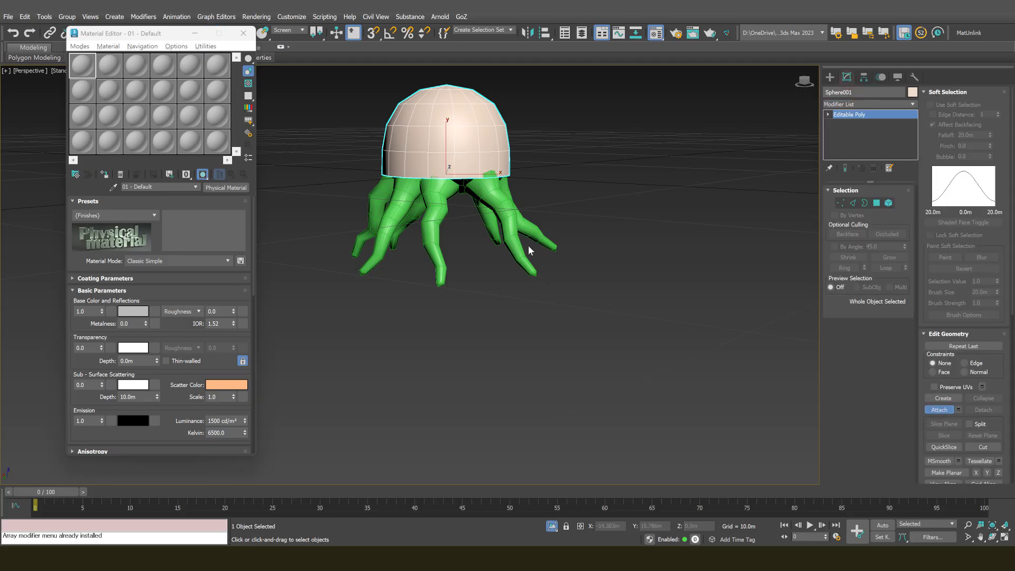
{"action": "left_click", "coordinate": [436, 199]}
{"action": "middle_click_drag", "start_coordinate": [436, 199], "coordinate": [468, 247], "text": "alt"}
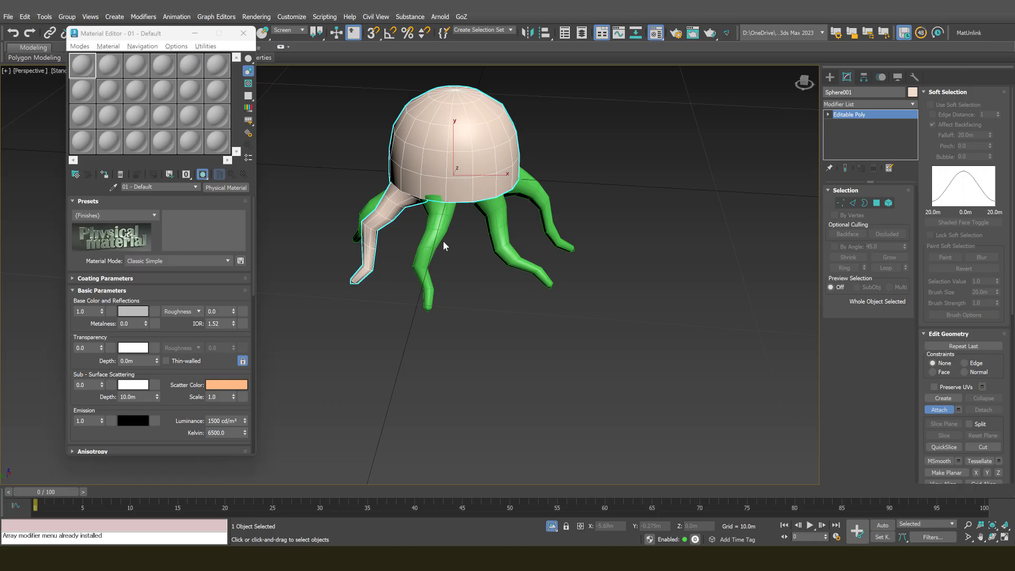
Try to attach more of the green tentacles to the dome mesh
{"action": "key", "text": "w"}
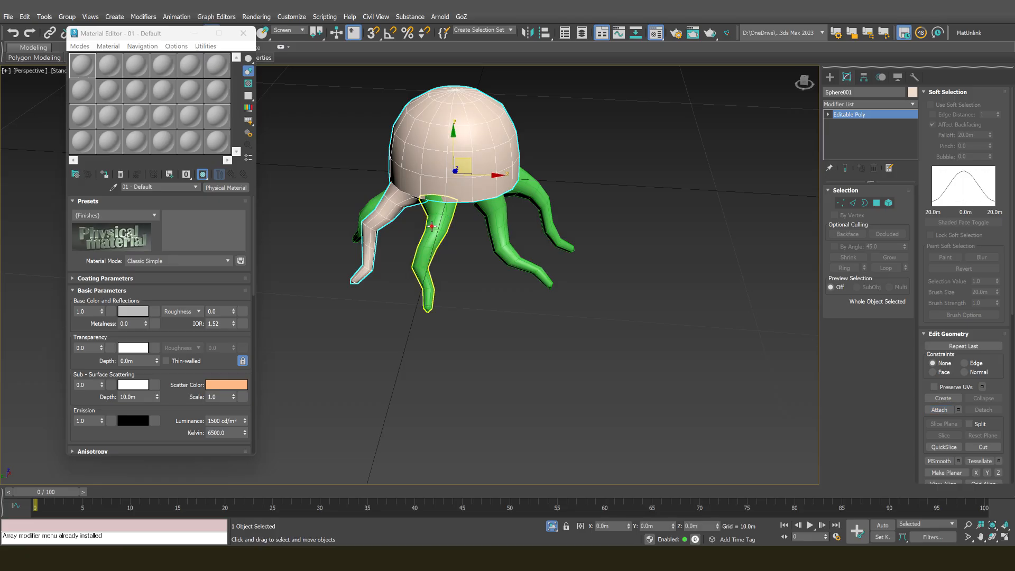
{"action": "key", "text": "semicolon"}
{"action": "left_click", "coordinate": [447, 253]}
{"action": "middle_click_drag", "start_coordinate": [463, 254], "coordinate": [496, 333], "text": "alt"}
{"action": "left_click", "coordinate": [518, 243]}
{"action": "left_click", "coordinate": [494, 270]}
{"action": "left_click", "coordinate": [457, 288]}
{"action": "scroll", "coordinate": [455, 286], "scroll_direction": "down", "scroll_amount": 4}
{"action": "scroll", "coordinate": [472, 259], "scroll_direction": "up", "scroll_amount": 3}
{"action": "scroll", "coordinate": [509, 272], "scroll_direction": "up", "scroll_amount": 2}
Undo the tentacle attachments to the dome
{"action": "key", "text": "ctrl+z"}
{"action": "key", "text": "ctrl+z"}
{"action": "key", "text": "ctrl+z"}
{"action": "key", "text": "ctrl+z"}
{"action": "key", "text": "ctrl+z"}
{"action": "left_click", "coordinate": [420, 285]}
{"action": "key", "text": "w"}
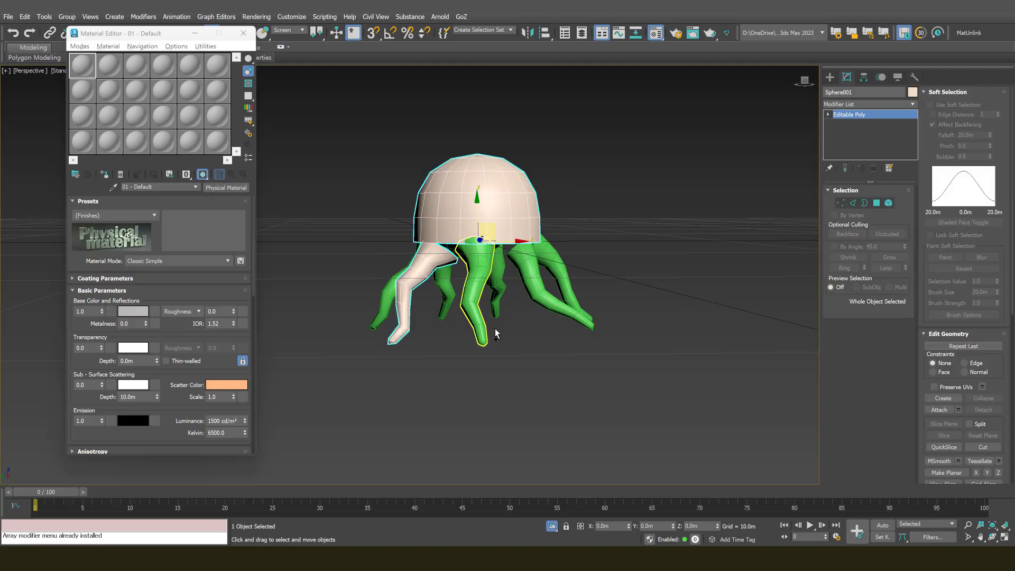
Exit isolation mode to bring back the hidden box, and select the dome, all the tentacles and the box together
{"action": "middle_click_drag", "start_coordinate": [578, 442], "coordinate": [559, 229], "text": "alt"}
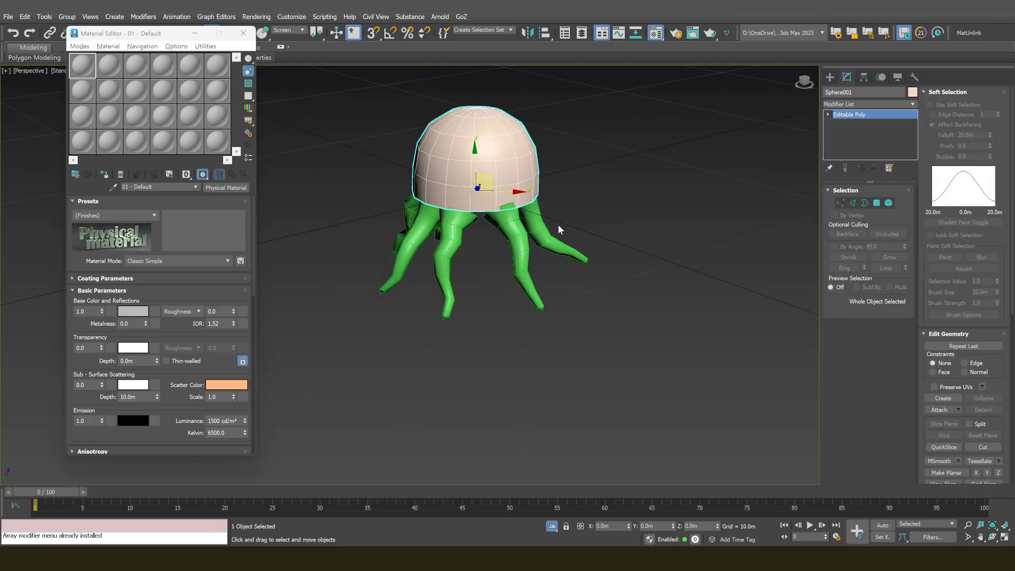
{"action": "left_click", "coordinate": [552, 526]}
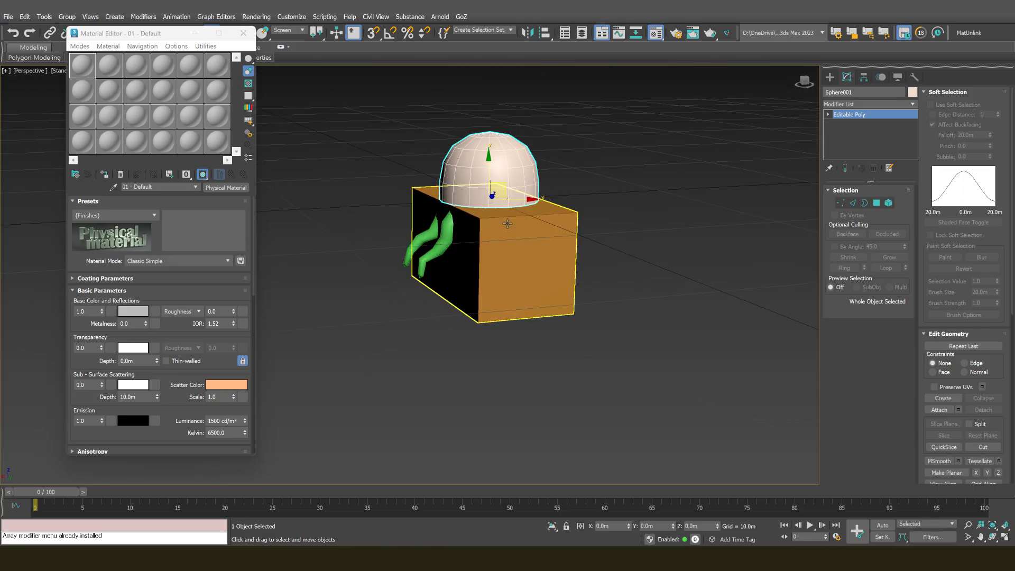
{"action": "middle_click_drag", "start_coordinate": [508, 223], "coordinate": [516, 198], "text": "alt"}
{"action": "left_click_drag", "start_coordinate": [430, 216], "coordinate": [585, 193]}
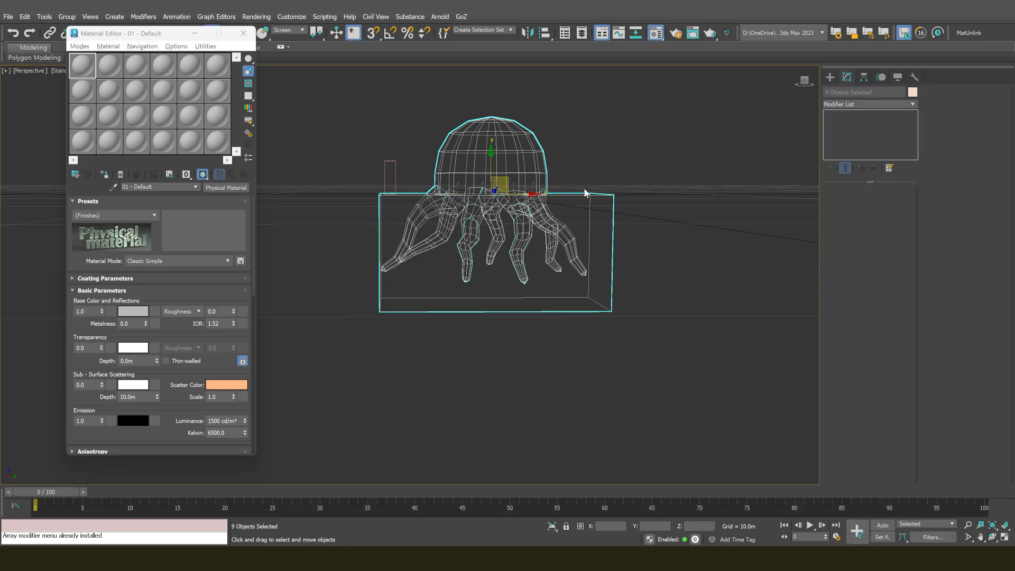
Remove the box from the selection, raise the dome and tentacles along the World vertical axis, and display the scene shaded
{"action": "left_click", "coordinate": [597, 221], "text": "alt"}
{"action": "middle_click_drag", "start_coordinate": [597, 221], "coordinate": [521, 154], "text": "alt"}
{"action": "right_click", "coordinate": [550, 142]}
{"action": "left_click", "coordinate": [553, 109]}
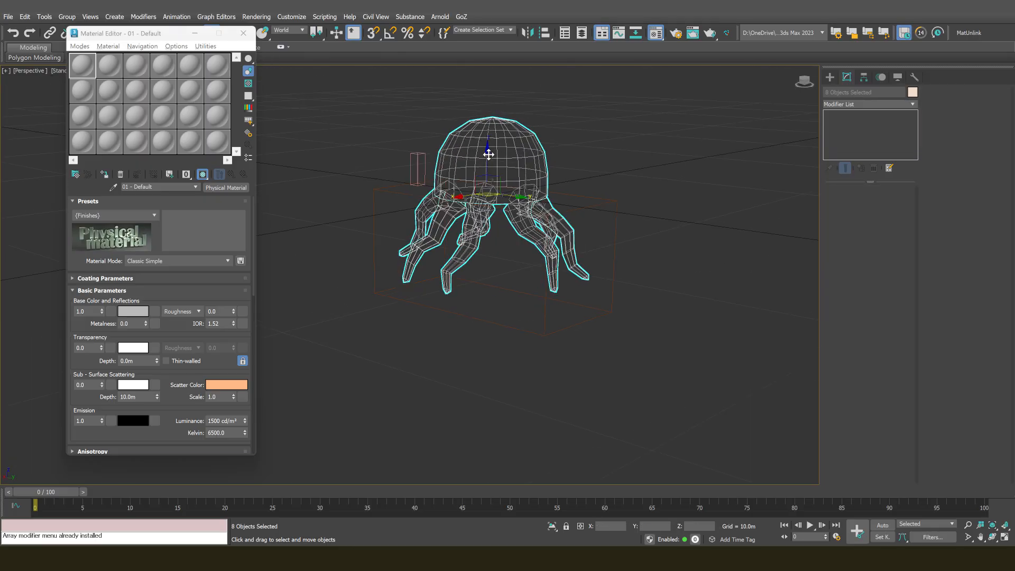
{"action": "left_click_drag", "start_coordinate": [489, 154], "coordinate": [485, 136]}
{"action": "key", "text": "F3"}
{"action": "mouse_move", "coordinate": [485, 136]}
{"action": "middle_mouse_down", "text": "alt"}
{"action": "mouse_move", "coordinate": [483, 173]}
{"action": "mouse_move", "coordinate": [359, 247]}
{"action": "mouse_move", "coordinate": [479, 195]}
{"action": "mouse_move", "coordinate": [473, 163]}
{"action": "mouse_move", "coordinate": [402, 145]}
{"action": "mouse_move", "coordinate": [439, 143]}
{"action": "mouse_move", "coordinate": [470, 125]}
{"action": "middle_mouse_up", "text": "alt"}
{"action": "left_click", "coordinate": [360, 247]}
Rotate the Cylinder001 tentacle at the dome's rim upward by about 16° in the screen plane
{"action": "scroll", "coordinate": [440, 143], "scroll_direction": "up", "scroll_amount": 4}
{"action": "left_click", "coordinate": [442, 143]}
{"action": "key", "text": "e"}
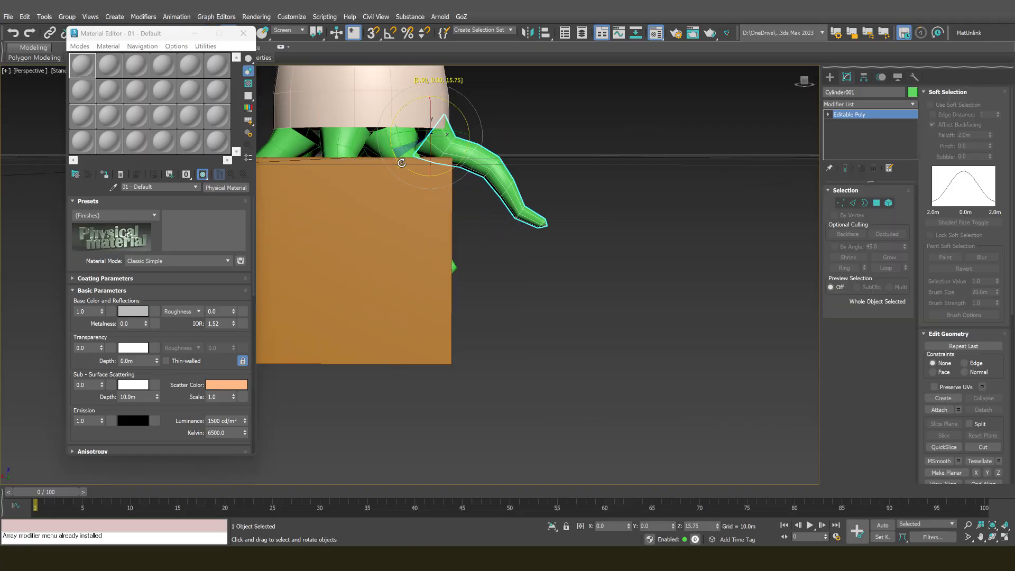
{"action": "middle_click_drag", "start_coordinate": [401, 163], "coordinate": [411, 121], "text": "alt"}
Rotate the Object001 tentacle so that it lifts and spreads outward from the dome's rim
{"action": "left_click", "coordinate": [433, 151]}
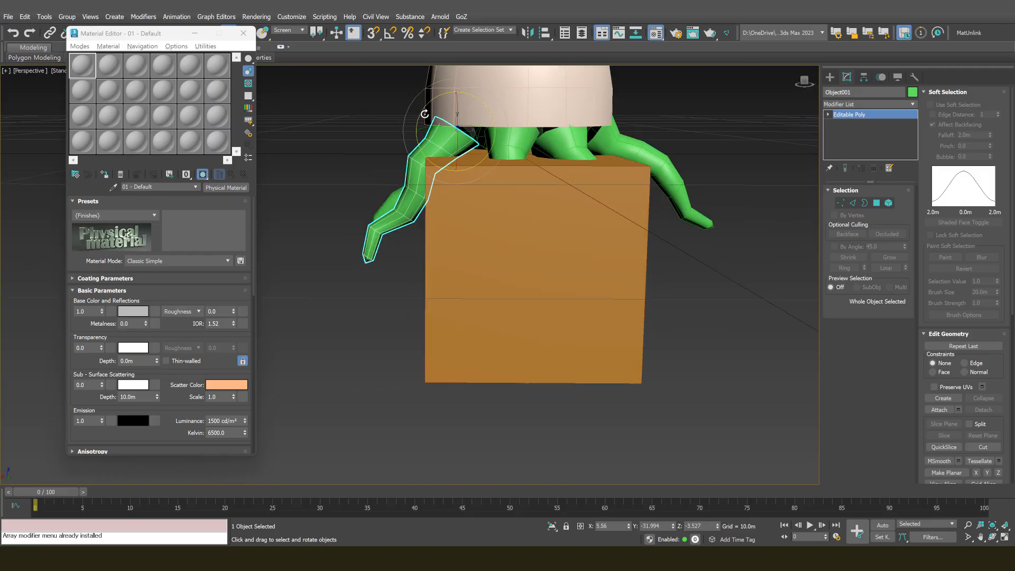
{"action": "middle_click_drag", "start_coordinate": [414, 112], "coordinate": [434, 125], "text": "alt"}
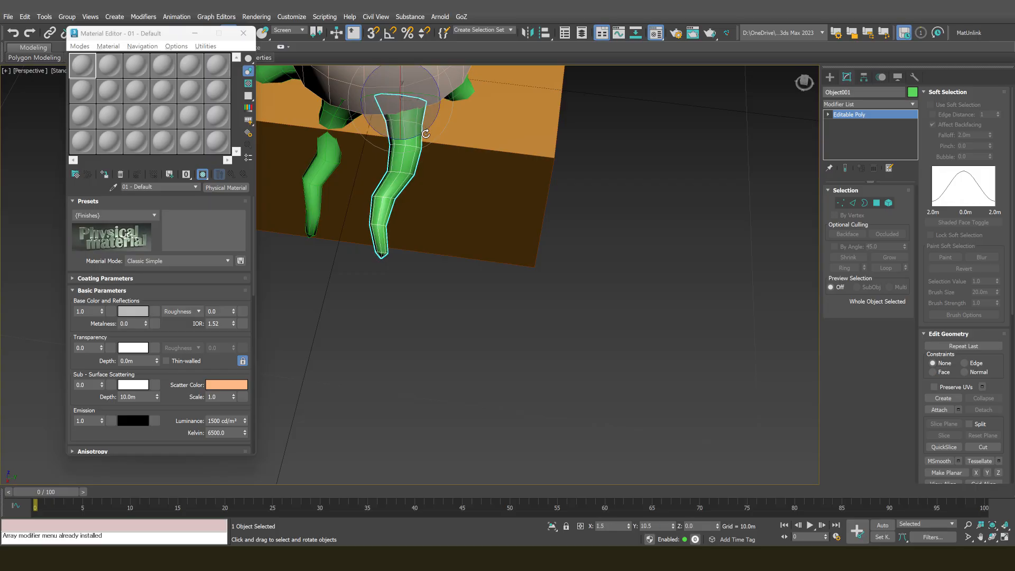
{"action": "left_click_drag", "start_coordinate": [377, 132], "coordinate": [381, 137]}
{"action": "middle_click_drag", "start_coordinate": [379, 138], "coordinate": [444, 121], "text": "alt"}
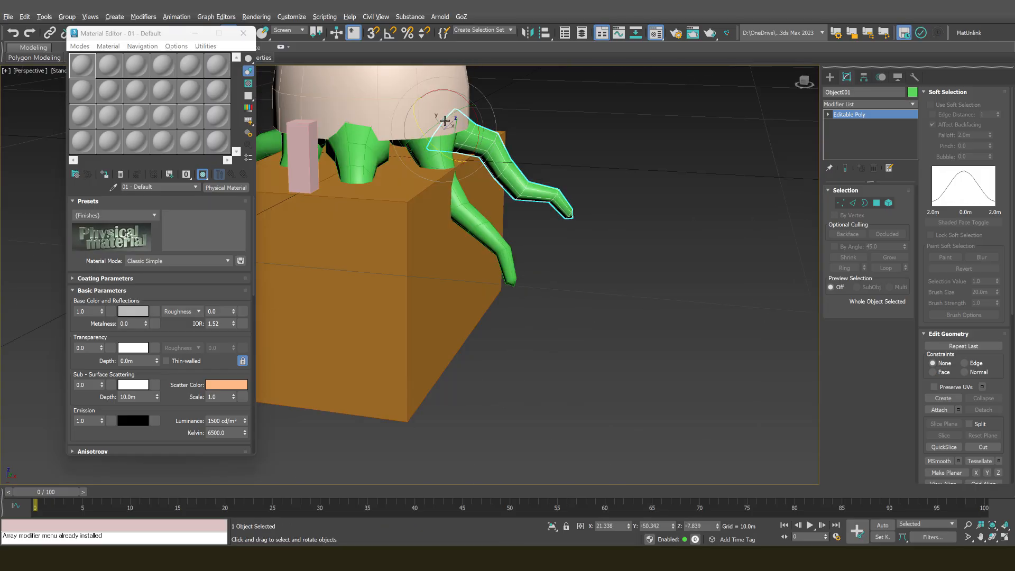
Rotate the Object002 tentacle near the box's corner downward by about 10° in the screen plane
{"action": "left_click", "coordinate": [467, 216]}
{"action": "middle_click_drag", "start_coordinate": [467, 216], "coordinate": [459, 128], "text": "alt"}
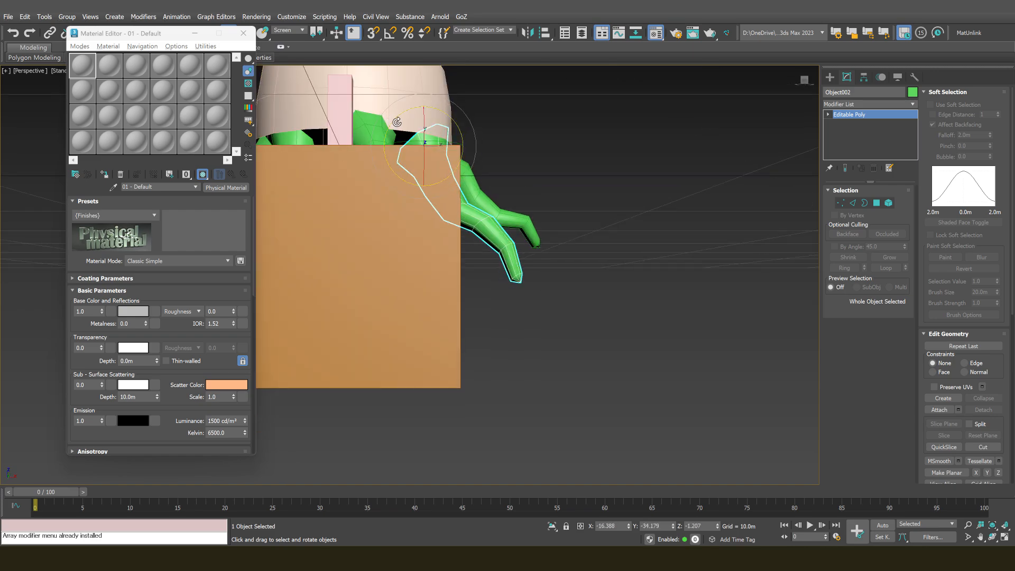
{"action": "left_click_drag", "start_coordinate": [397, 122], "coordinate": [400, 117]}
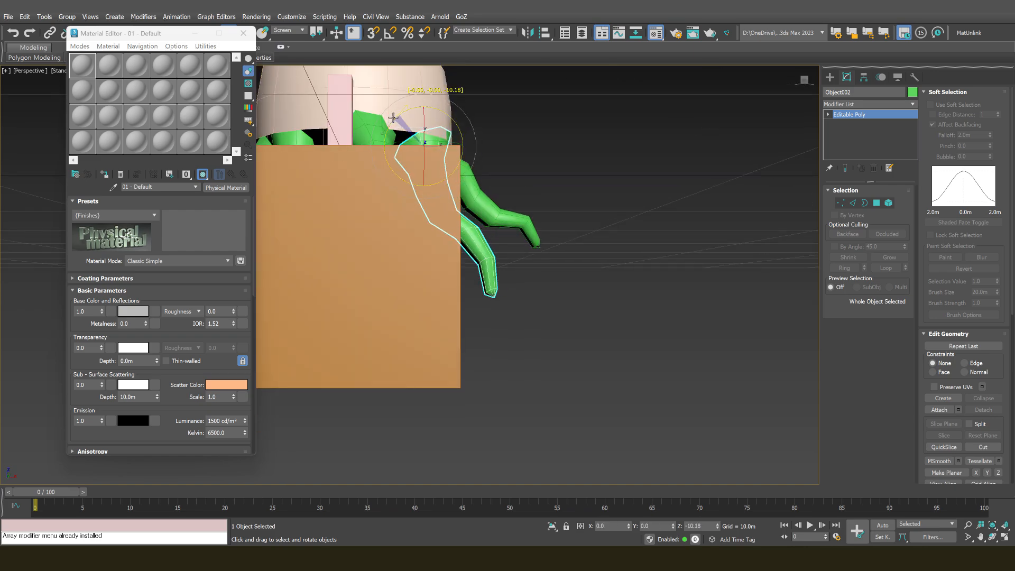
{"action": "middle_click_drag", "start_coordinate": [394, 117], "coordinate": [451, 135], "text": "alt"}
{"action": "left_click", "coordinate": [451, 136]}
{"action": "left_click_drag", "start_coordinate": [445, 136], "coordinate": [443, 142]}
{"action": "mouse_move", "coordinate": [443, 142]}
{"action": "middle_mouse_down", "text": "alt"}
{"action": "mouse_move", "coordinate": [440, 169]}
{"action": "mouse_move", "coordinate": [431, 152]}
{"action": "middle_mouse_up", "text": "alt"}
Rotate the raised Object004 tentacle near the small pink box slightly downward
{"action": "left_click", "coordinate": [435, 155]}
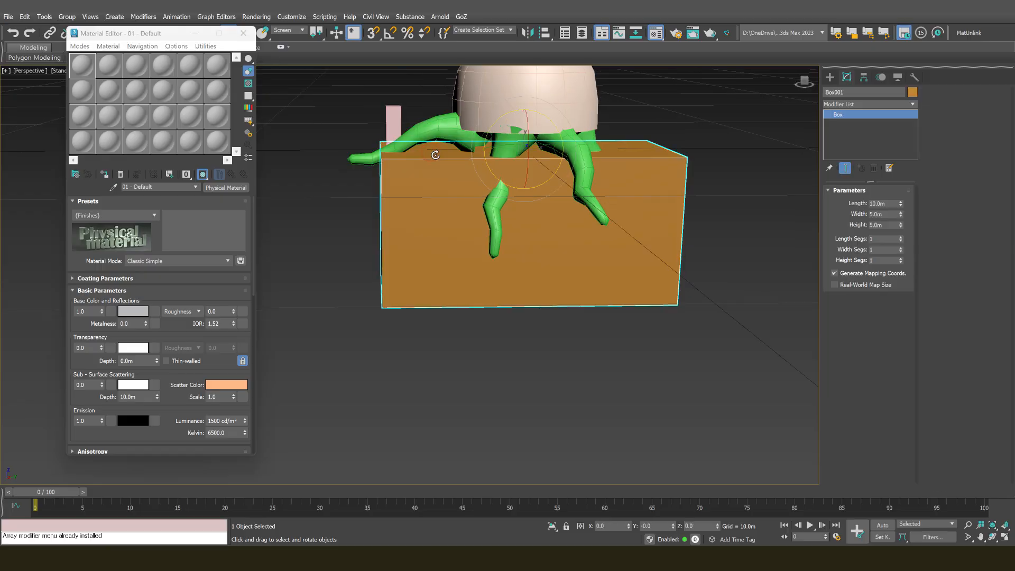
{"action": "left_click", "coordinate": [436, 137]}
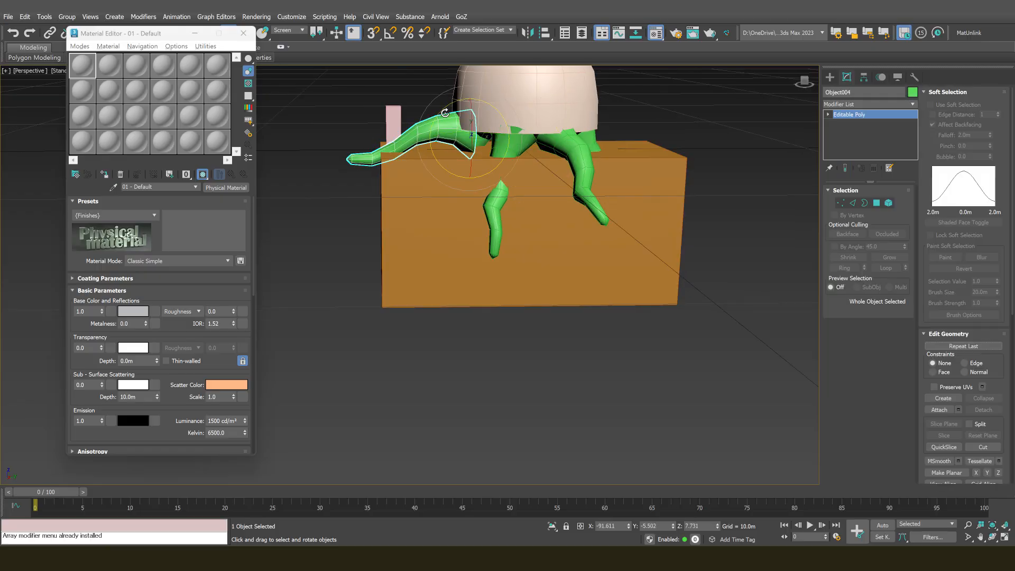
{"action": "left_click", "coordinate": [395, 337]}
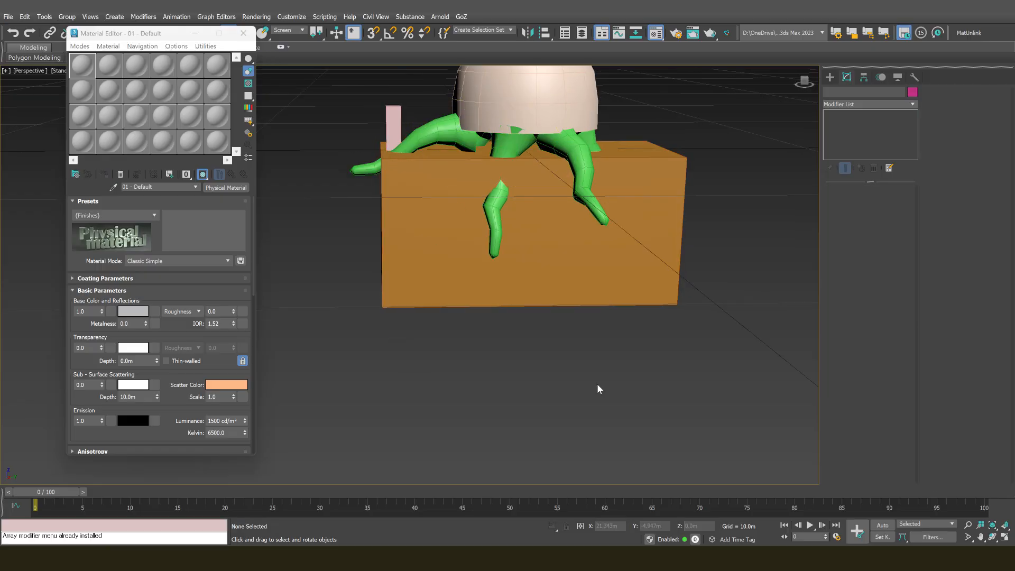
{"action": "left_click", "coordinate": [449, 126]}
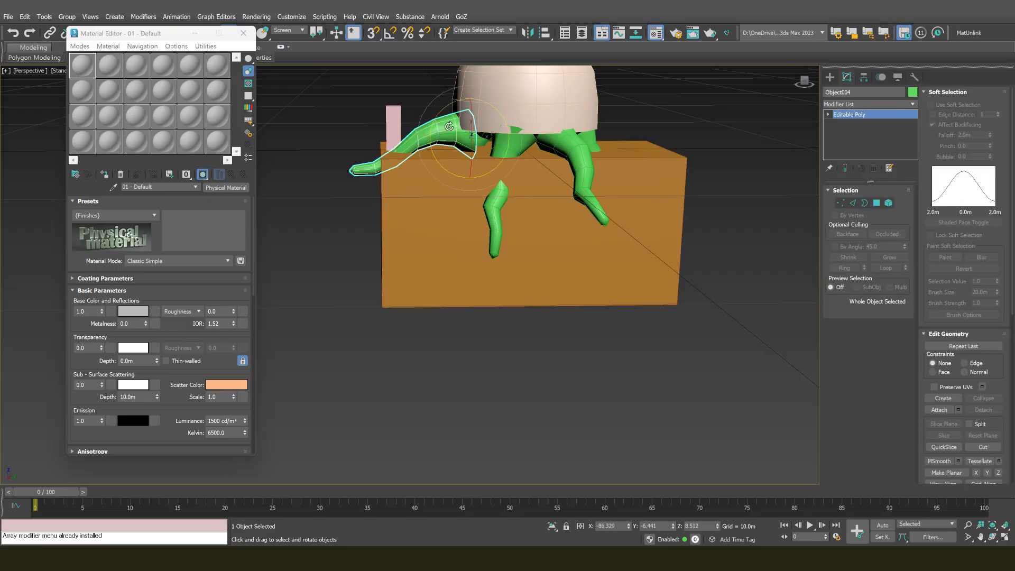
Try to rotate the Object002 tentacle freely using the Local reference coordinate system
{"action": "middle_click_drag", "start_coordinate": [449, 127], "coordinate": [529, 131], "text": "alt"}
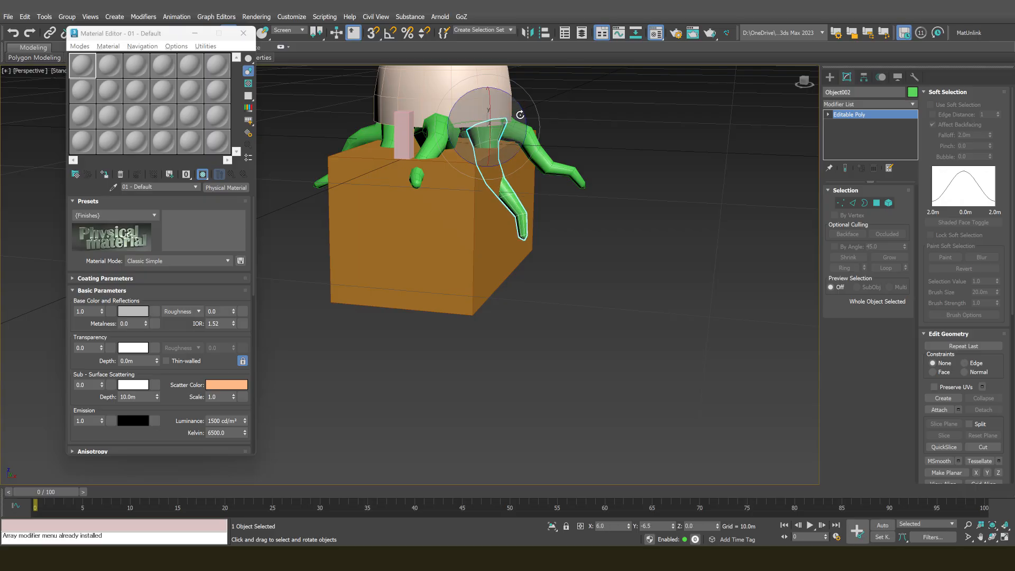
{"action": "left_click", "coordinate": [291, 31]}
{"action": "left_click", "coordinate": [285, 64]}
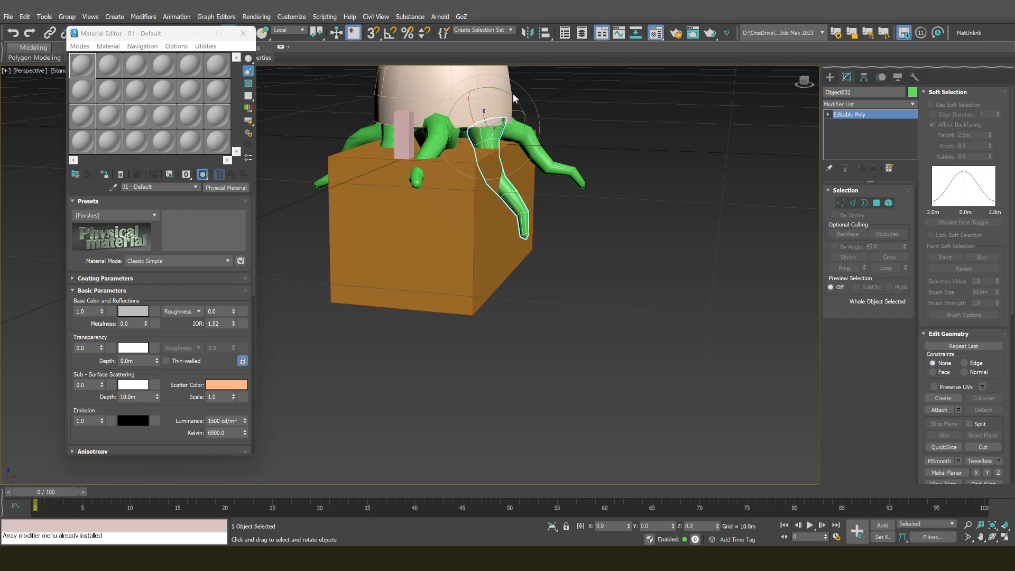
{"action": "left_click_drag", "start_coordinate": [520, 101], "coordinate": [538, 121]}
{"action": "left_click_drag", "start_coordinate": [575, 36], "coordinate": [537, 102]}
{"action": "middle_click_drag", "start_coordinate": [532, 149], "coordinate": [474, 154], "text": "alt"}
{"action": "scroll", "coordinate": [478, 163], "scroll_direction": "up", "scroll_amount": 3}
{"action": "left_click_drag", "start_coordinate": [464, 144], "coordinate": [488, 152]}
{"action": "key", "text": "ctrl+z"}
{"action": "mouse_move", "coordinate": [518, 103]}
{"action": "left_mouse_down"}
{"action": "mouse_move", "coordinate": [545, 117]}
{"action": "mouse_move", "coordinate": [521, 112]}
{"action": "mouse_move", "coordinate": [533, 105]}
{"action": "mouse_move", "coordinate": [518, 122]}
{"action": "left_mouse_up"}
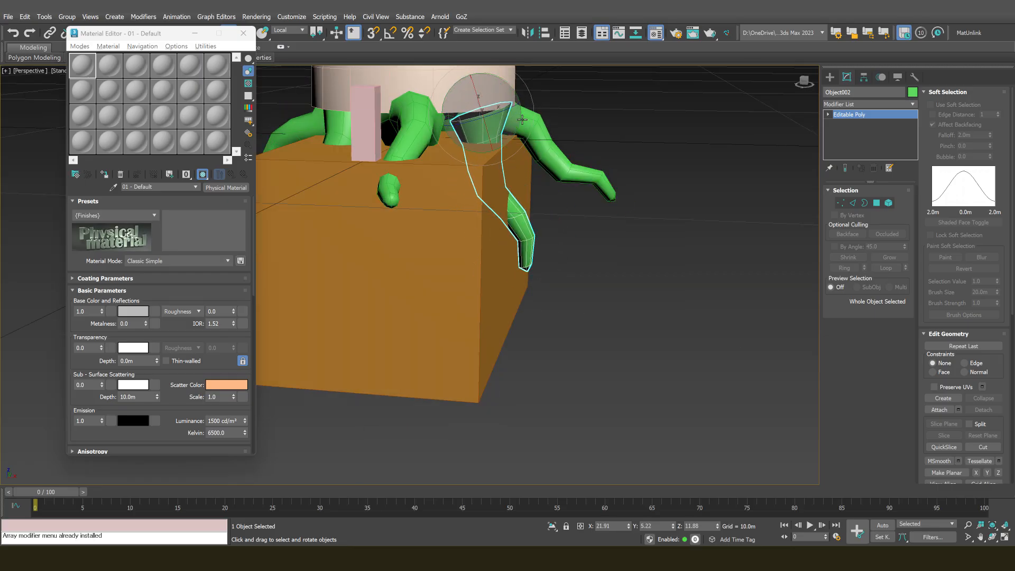
{"action": "key", "text": "ctrl+z"}
Set the reference coordinate system to Screen and rotate the Object002 tentacle outward from the dome
{"action": "left_click", "coordinate": [285, 30]}
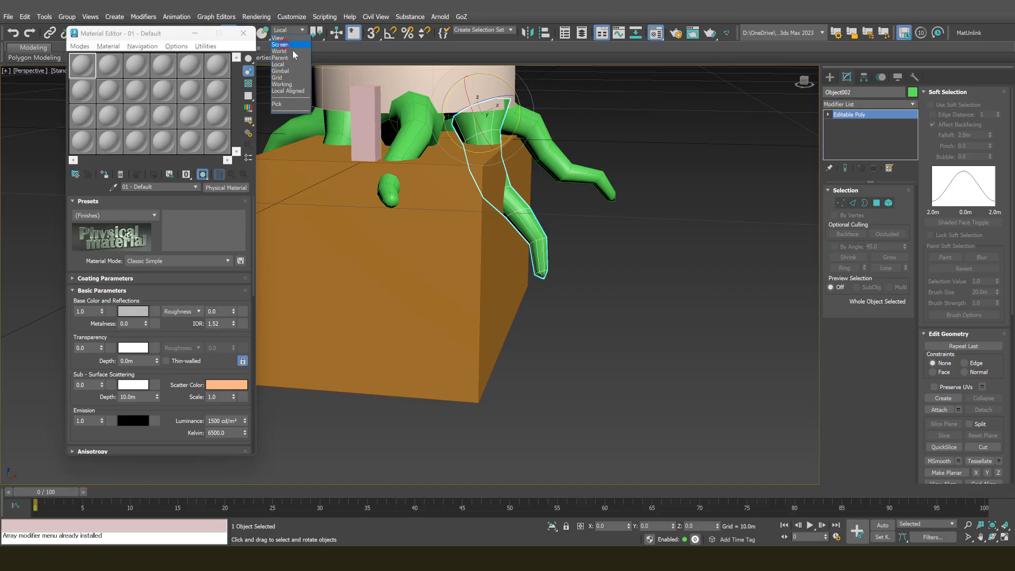
{"action": "left_click", "coordinate": [285, 44]}
{"action": "middle_click_drag", "start_coordinate": [455, 92], "coordinate": [478, 203], "text": "alt"}
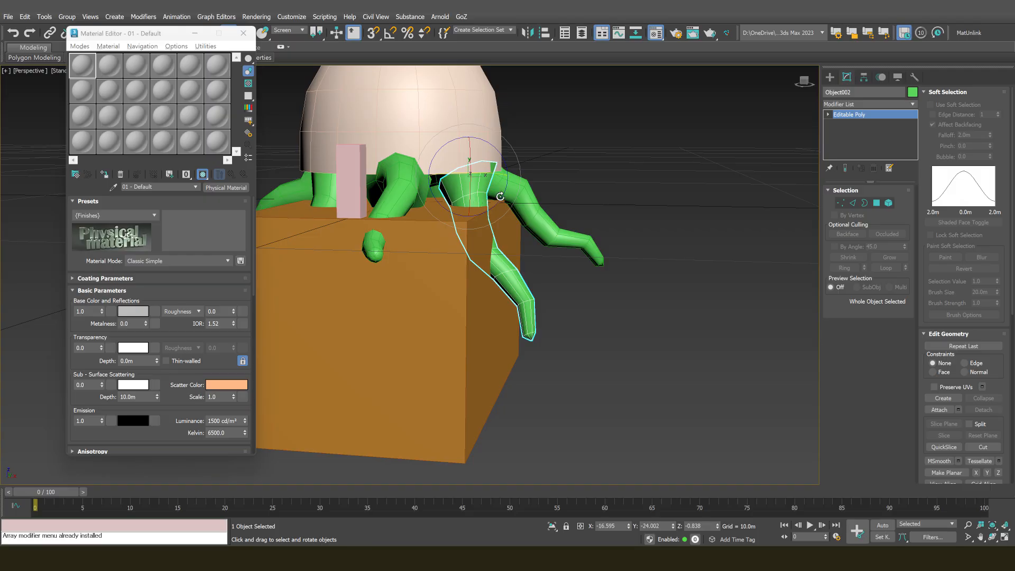
{"action": "middle_click_drag", "start_coordinate": [514, 181], "coordinate": [487, 169], "text": "alt"}
{"action": "scroll", "coordinate": [487, 169], "scroll_direction": "up", "scroll_amount": 3}
{"action": "scroll", "coordinate": [495, 200], "scroll_direction": "down", "scroll_amount": 3}
Move the Object001 tentacle slightly up and inward, so its base sits deeper in the dome's rim
{"action": "left_click", "coordinate": [520, 238]}
{"action": "key", "text": "w"}
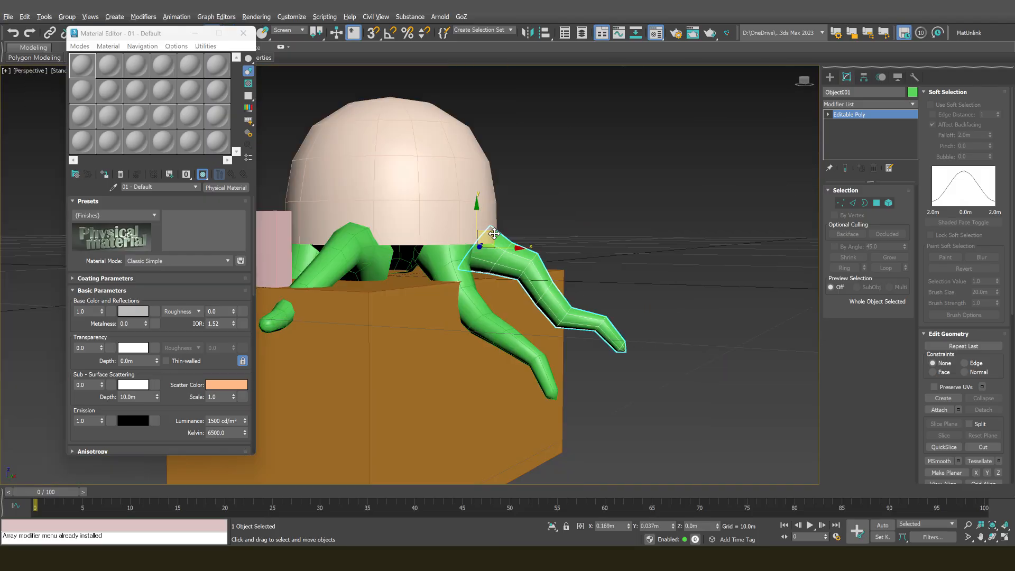
{"action": "left_click_drag", "start_coordinate": [490, 233], "coordinate": [484, 227]}
{"action": "middle_click_drag", "start_coordinate": [483, 227], "coordinate": [486, 253], "text": "alt"}
{"action": "scroll", "coordinate": [497, 245], "scroll_direction": "down", "scroll_amount": 4}
{"action": "middle_click_drag", "start_coordinate": [592, 233], "coordinate": [550, 223], "text": "alt"}
Rotate the Object005 tentacle upward and outward by about 32° in the screen plane
{"action": "scroll", "coordinate": [574, 249], "scroll_direction": "up", "scroll_amount": 4}
{"action": "left_click", "coordinate": [526, 236]}
{"action": "key", "text": "e"}
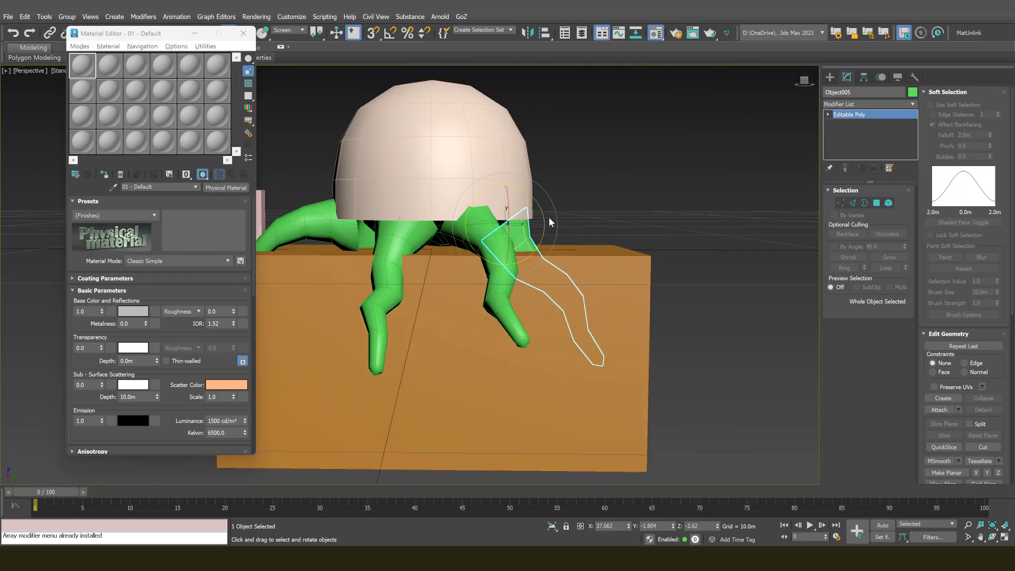
{"action": "left_click_drag", "start_coordinate": [471, 242], "coordinate": [486, 266]}
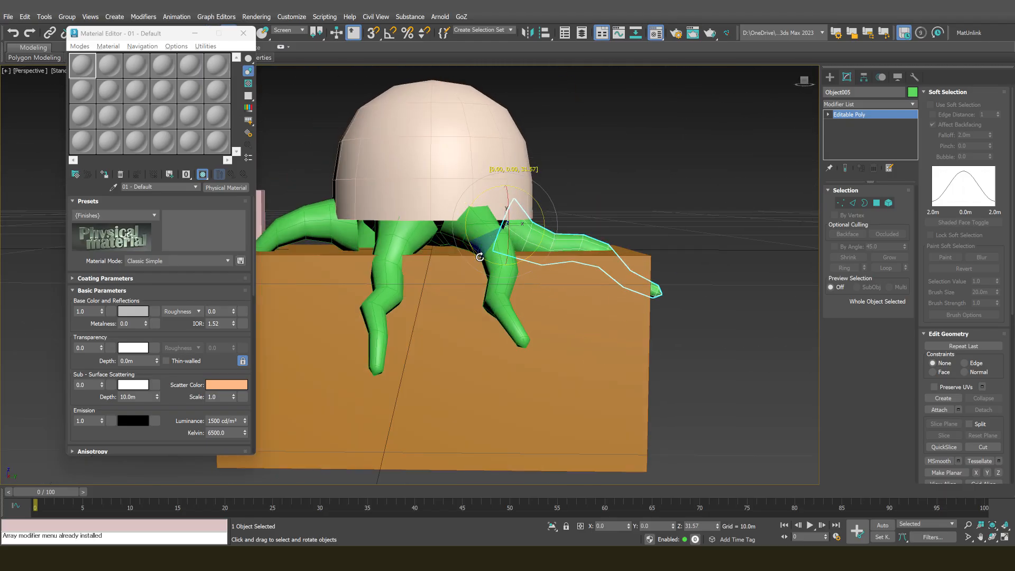
{"action": "middle_click_drag", "start_coordinate": [600, 240], "coordinate": [539, 259], "text": "alt"}
Rotate the Object003 tentacle outward from the dome by about 26° in the screen plane
{"action": "middle_click_drag", "start_coordinate": [593, 240], "coordinate": [343, 226]}
{"action": "left_click", "coordinate": [396, 226]}
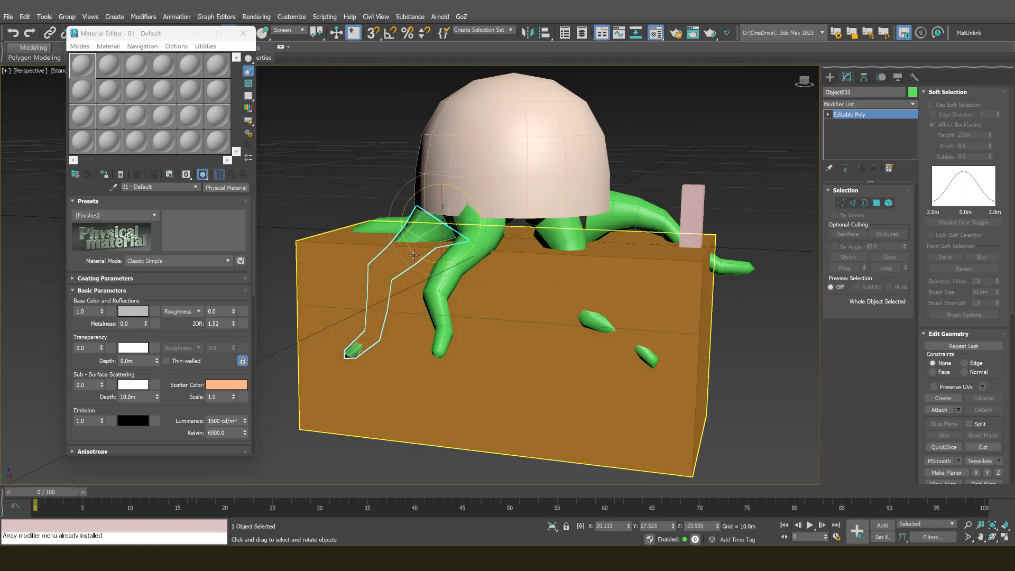
{"action": "left_click_drag", "start_coordinate": [417, 257], "coordinate": [405, 249]}
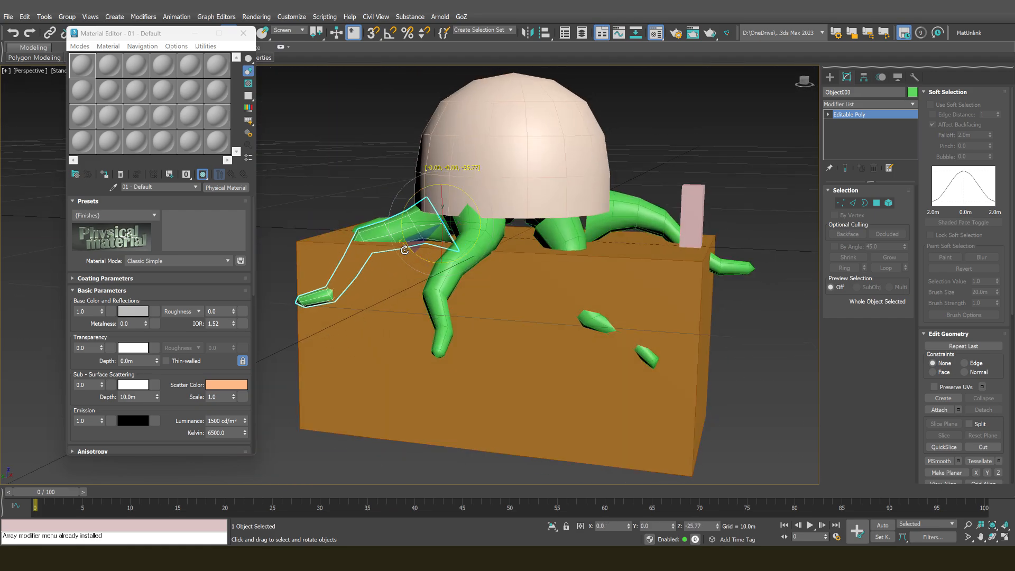
{"action": "middle_click_drag", "start_coordinate": [401, 254], "coordinate": [400, 299], "text": "alt"}
Select the Object002 tentacle again and rotate it to correct its slope relative to its neighbours
{"action": "middle_click_drag", "start_coordinate": [414, 260], "coordinate": [396, 275], "text": "alt"}
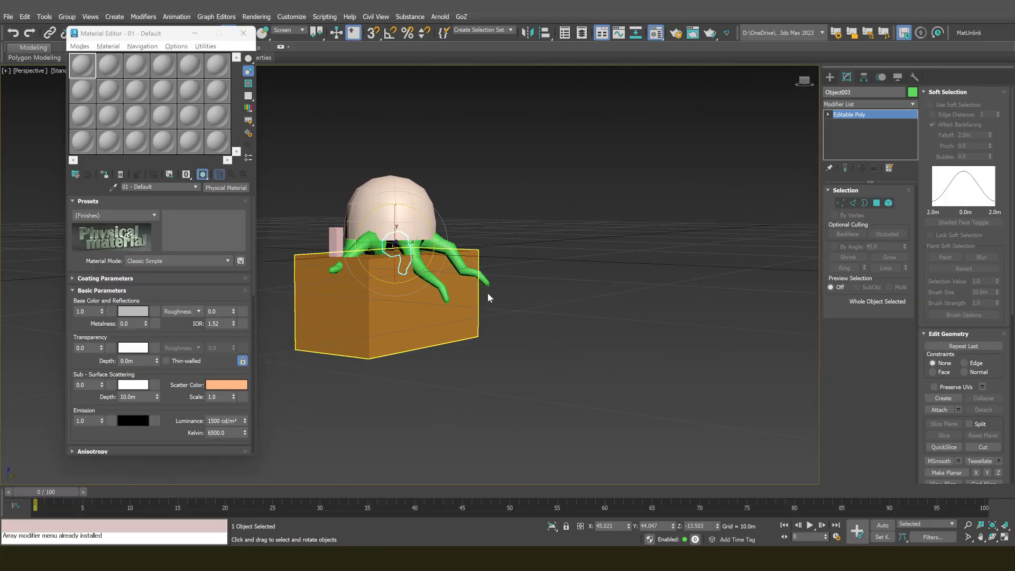
{"action": "scroll", "coordinate": [494, 291], "scroll_direction": "up", "scroll_amount": 3}
{"action": "key", "text": "ctrl+d"}
{"action": "left_click", "coordinate": [439, 270]}
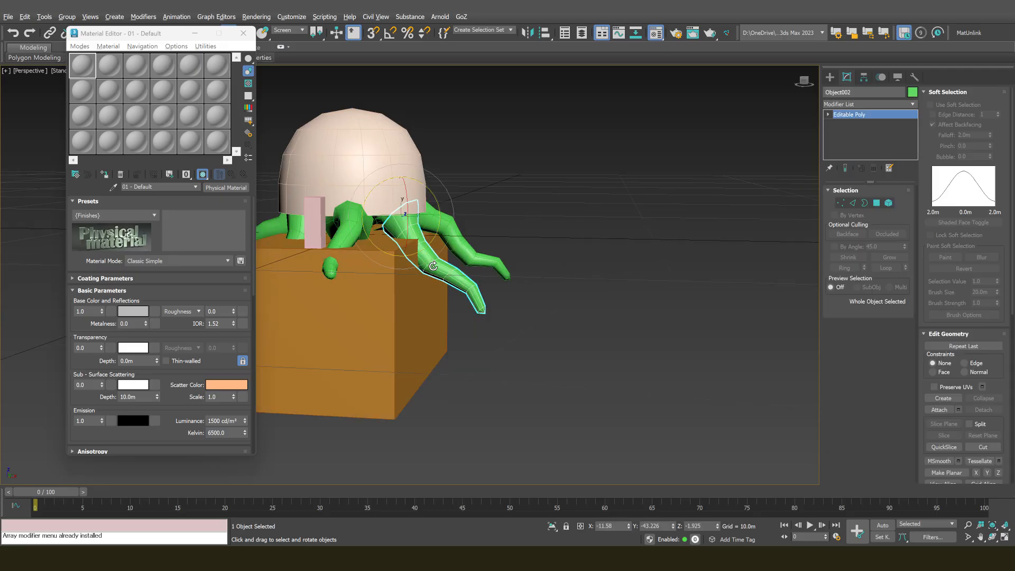
{"action": "scroll", "coordinate": [425, 228], "scroll_direction": "up", "scroll_amount": 3}
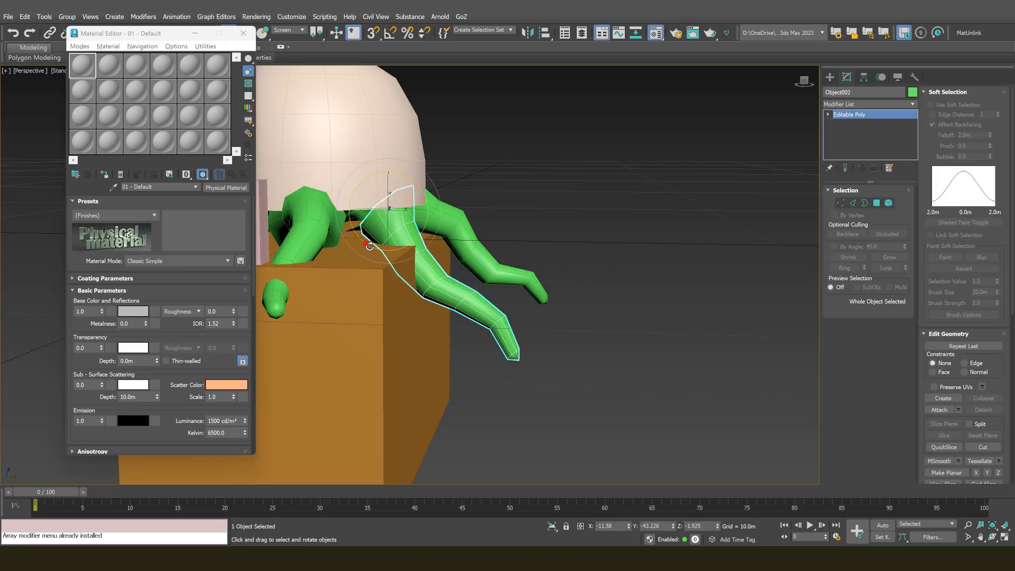
{"action": "middle_click_drag", "start_coordinate": [370, 247], "coordinate": [274, 281], "text": "alt"}
{"action": "scroll", "coordinate": [389, 275], "scroll_direction": "down", "scroll_amount": 8}
{"action": "scroll", "coordinate": [499, 292], "scroll_direction": "up", "scroll_amount": 6}
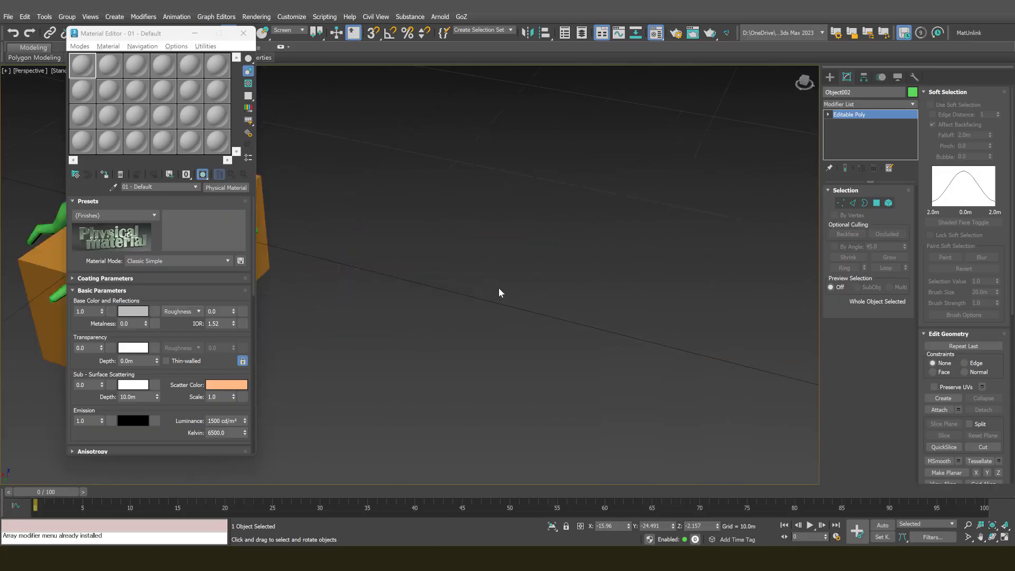
Move the large orange box along the World X axis to about 11.1 m, clear of the octopus
{"action": "scroll", "coordinate": [316, 272], "scroll_direction": "down", "scroll_amount": 4}
{"action": "scroll", "coordinate": [531, 288], "scroll_direction": "down", "scroll_amount": 3}
{"action": "middle_click_drag", "start_coordinate": [435, 239], "coordinate": [577, 262]}
{"action": "scroll", "coordinate": [577, 262], "scroll_direction": "up", "scroll_amount": 4}
{"action": "middle_click_drag", "start_coordinate": [641, 316], "coordinate": [629, 290], "text": "alt"}
{"action": "left_click", "coordinate": [630, 289]}
{"action": "left_click", "coordinate": [529, 271]}
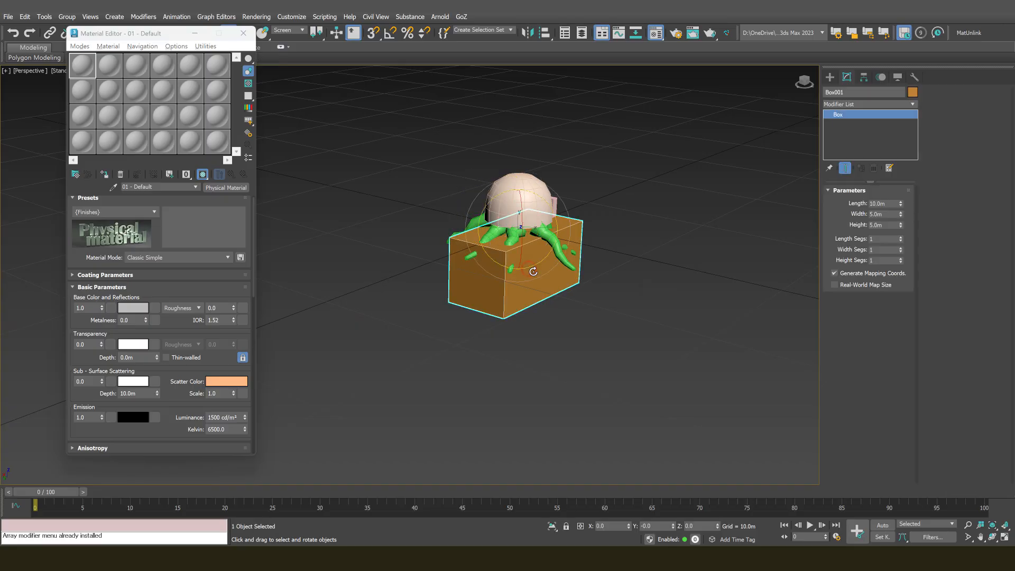
{"action": "key", "text": "w"}
{"action": "middle_click_drag", "start_coordinate": [533, 271], "coordinate": [560, 235], "text": "alt"}
{"action": "right_click", "coordinate": [600, 180]}
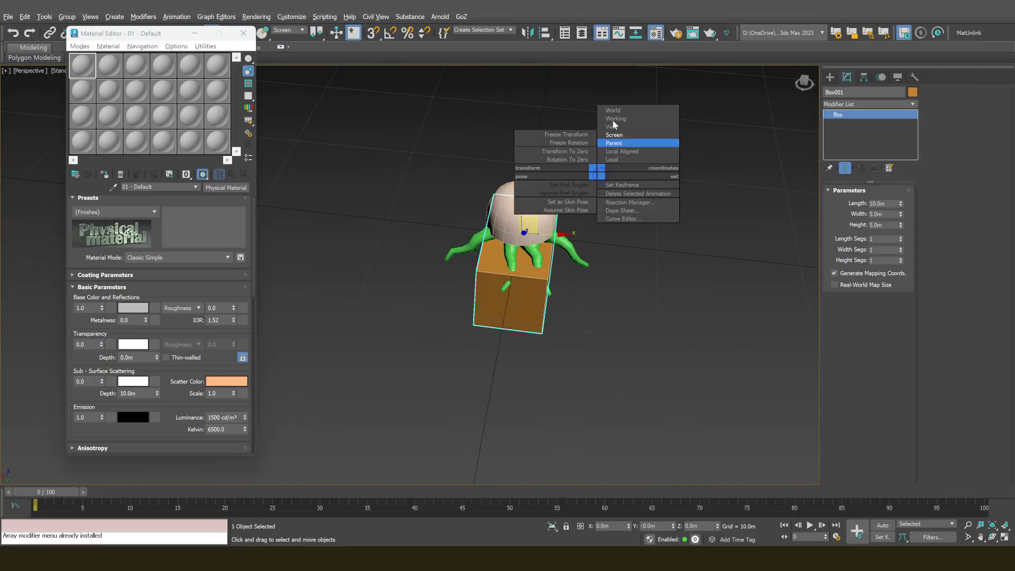
{"action": "left_click", "coordinate": [634, 142]}
{"action": "left_click_drag", "start_coordinate": [476, 230], "coordinate": [331, 218]}
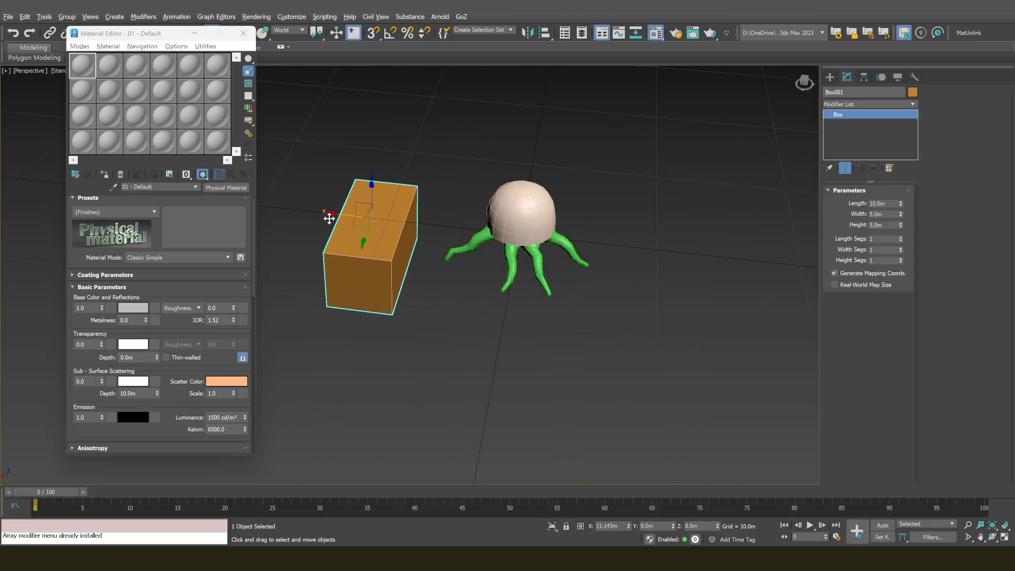
{"action": "middle_click_drag", "start_coordinate": [331, 217], "coordinate": [471, 249], "text": "alt"}
Move the small pink box along X to about 11.37 m, over to the orange box, and deselect it
{"action": "left_click", "coordinate": [487, 211]}
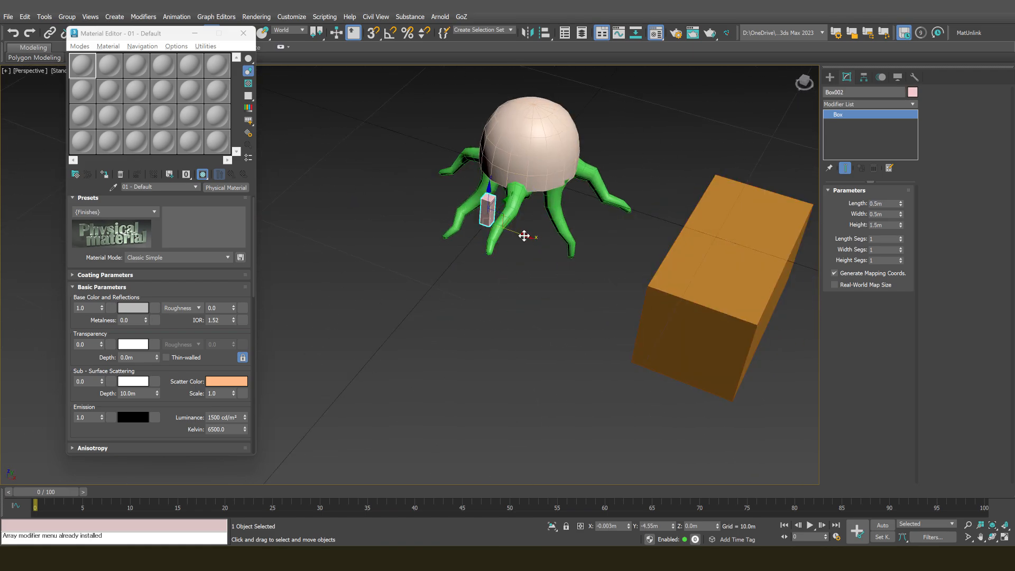
{"action": "middle_click_drag", "start_coordinate": [691, 277], "coordinate": [624, 254], "text": "alt"}
{"action": "scroll", "coordinate": [499, 220], "scroll_direction": "up", "scroll_amount": 5}
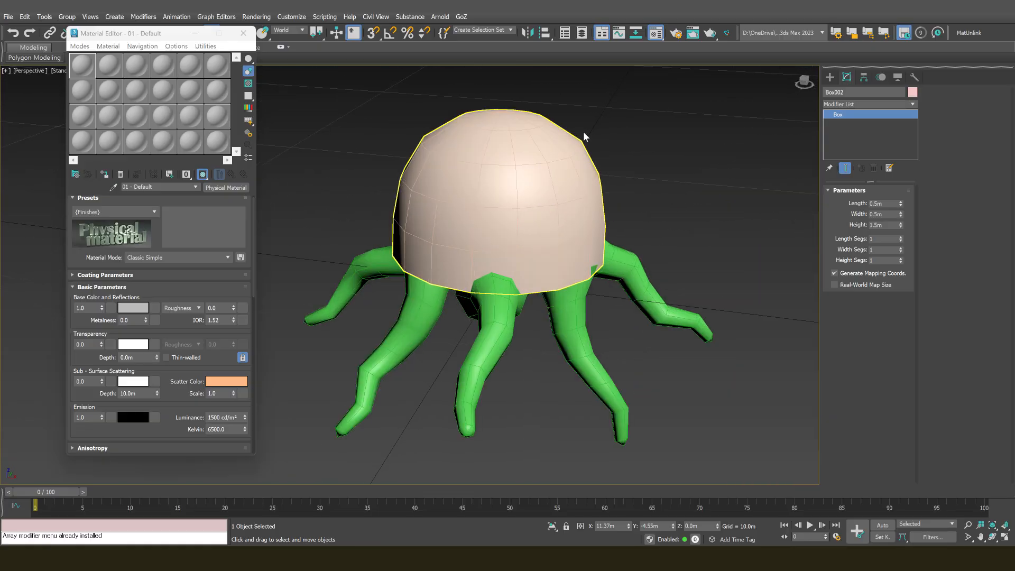
{"action": "left_click", "coordinate": [640, 108]}
{"action": "scroll", "coordinate": [650, 169], "scroll_direction": "down", "scroll_amount": 7}
Select the dome and attach all the green tentacles to its Editable Poly object
{"action": "middle_click_drag", "start_coordinate": [649, 180], "coordinate": [582, 165]}
{"action": "left_click", "coordinate": [535, 145]}
{"action": "scroll", "coordinate": [539, 190], "scroll_direction": "up", "scroll_amount": 4}
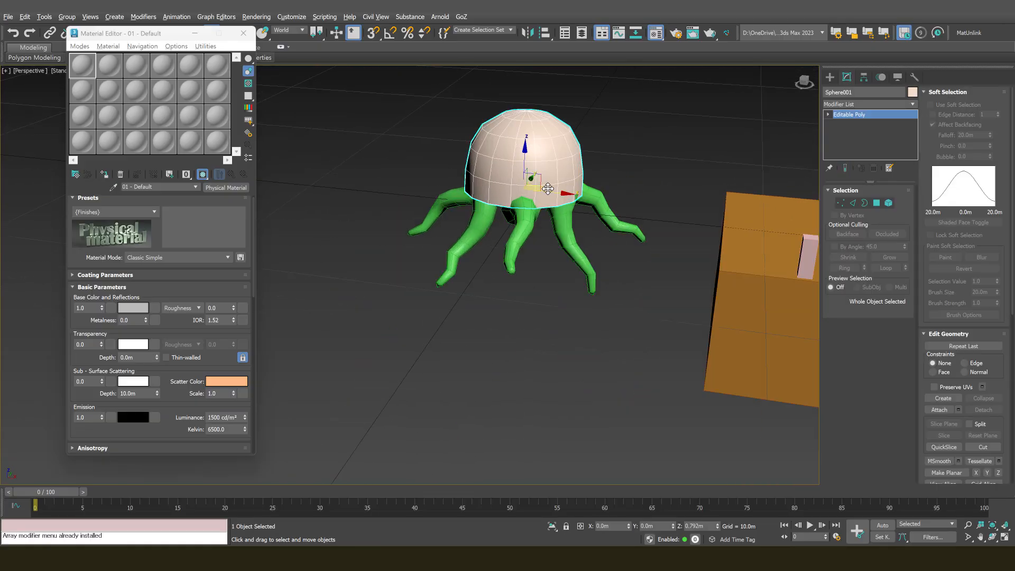
{"action": "middle_click_drag", "start_coordinate": [545, 242], "coordinate": [560, 247], "text": "alt"}
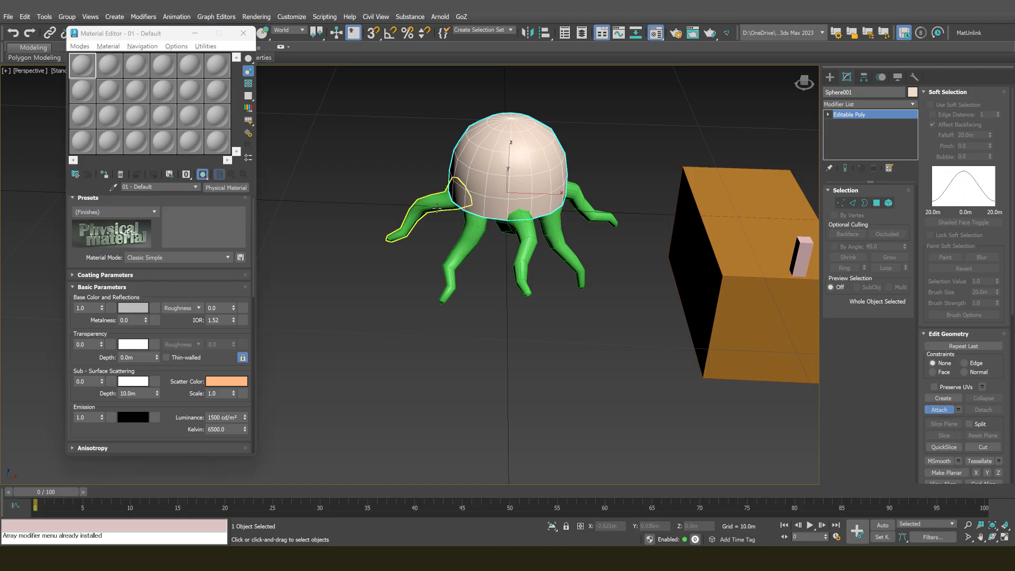
{"action": "left_click", "coordinate": [470, 233]}
{"action": "left_click", "coordinate": [435, 204]}
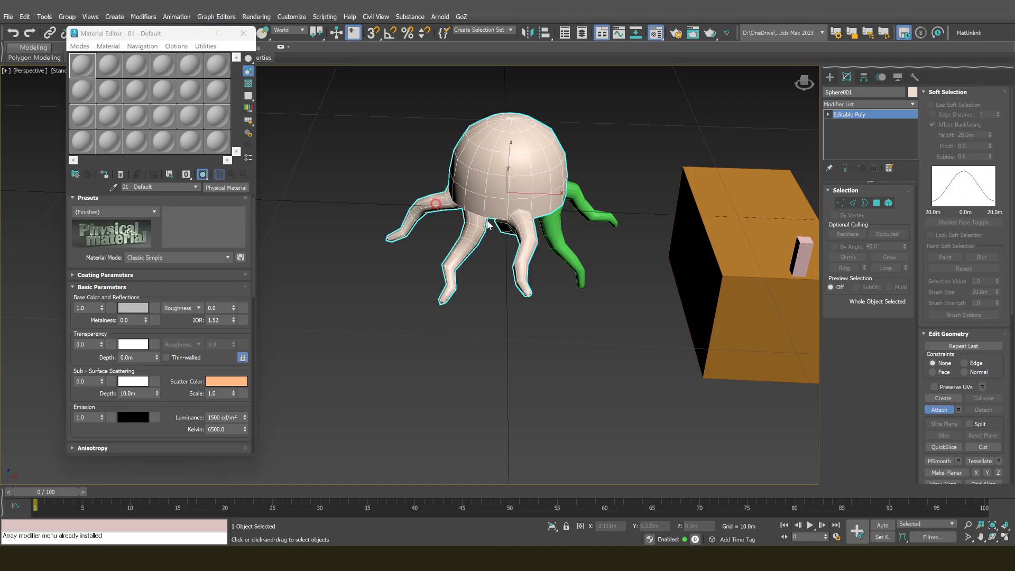
{"action": "middle_click_drag", "start_coordinate": [574, 197], "coordinate": [505, 323], "text": "alt"}
{"action": "scroll", "coordinate": [498, 305], "scroll_direction": "down", "scroll_amount": 5}
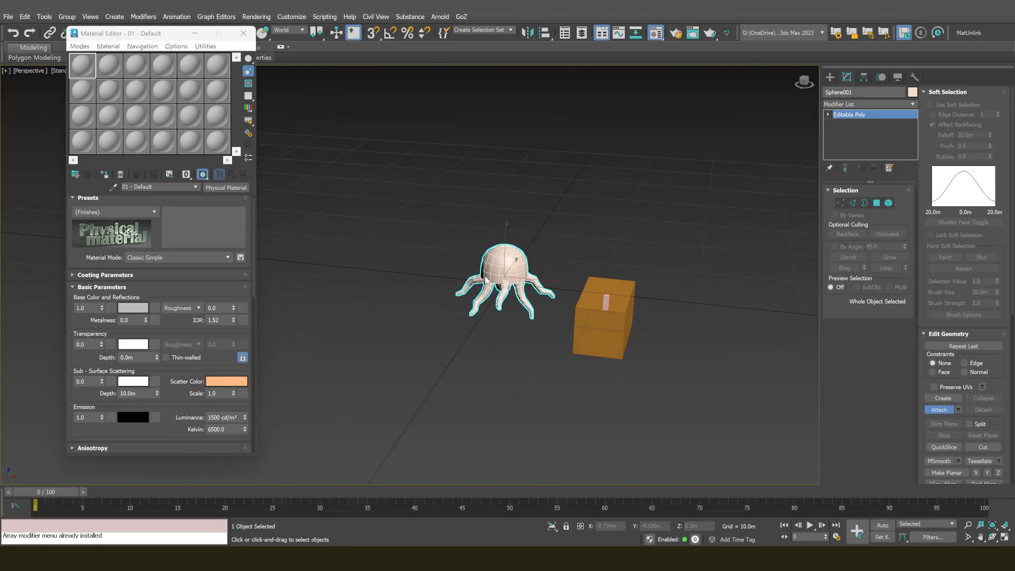
Enter Element level on the combined octopus mesh and select the tentacle element nearest the small pink box
{"action": "scroll", "coordinate": [505, 317], "scroll_direction": "up", "scroll_amount": 6}
{"action": "mouse_move", "coordinate": [502, 254]}
{"action": "middle_mouse_down", "text": "alt"}
{"action": "mouse_move", "coordinate": [497, 175]}
{"action": "mouse_move", "coordinate": [453, 231]}
{"action": "mouse_move", "coordinate": [454, 286]}
{"action": "mouse_move", "coordinate": [439, 264]}
{"action": "mouse_move", "coordinate": [432, 273]}
{"action": "mouse_move", "coordinate": [440, 262]}
{"action": "mouse_move", "coordinate": [414, 262]}
{"action": "mouse_move", "coordinate": [427, 261]}
{"action": "middle_mouse_up", "text": "alt"}
{"action": "key", "text": "F3"}
{"action": "key", "text": "F3"}
{"action": "scroll", "coordinate": [463, 258], "scroll_direction": "down", "scroll_amount": 4}
{"action": "scroll", "coordinate": [415, 263], "scroll_direction": "up", "scroll_amount": 2}
{"action": "key", "text": "5"}
{"action": "left_click", "coordinate": [417, 263]}
{"action": "scroll", "coordinate": [427, 262], "scroll_direction": "up", "scroll_amount": 1}
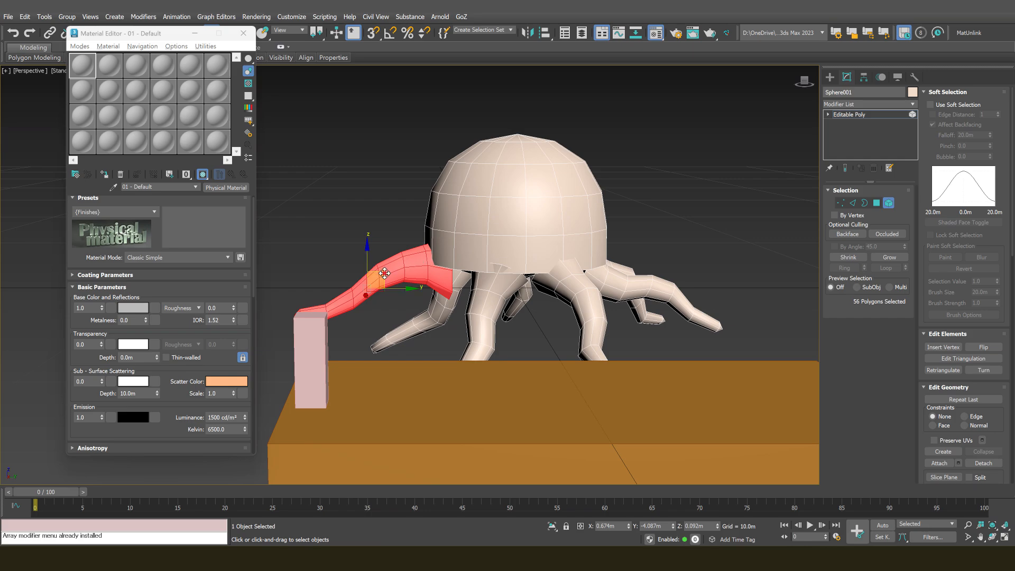
Move the selected tentacle element about -0.15 m in both X and Z, to the dome's rim, after undoing the first move
{"action": "scroll", "coordinate": [364, 284], "scroll_direction": "down", "scroll_amount": 3}
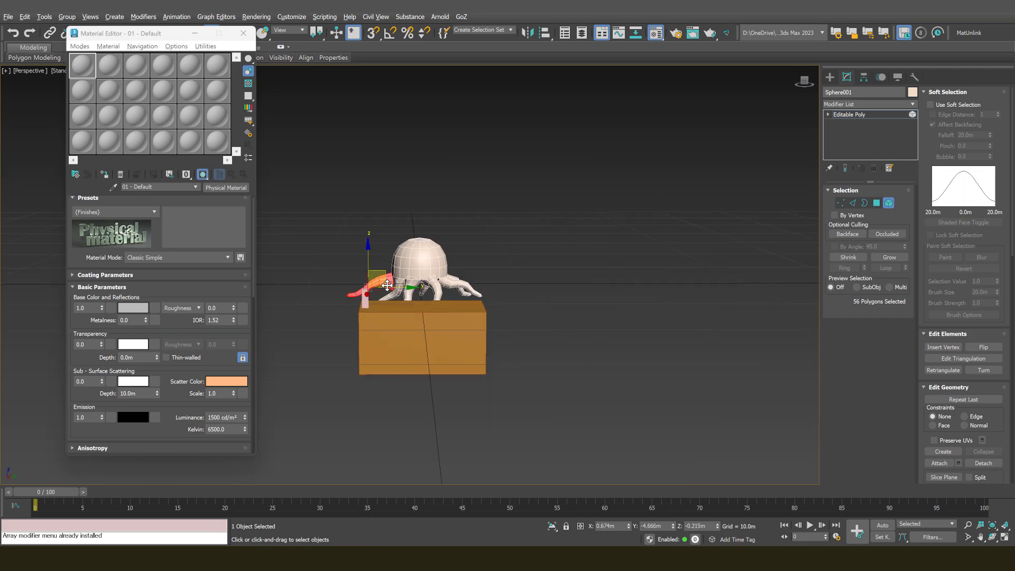
{"action": "scroll", "coordinate": [364, 284], "scroll_direction": "up", "scroll_amount": 2}
{"action": "middle_click_drag", "start_coordinate": [364, 284], "coordinate": [545, 296], "text": "alt"}
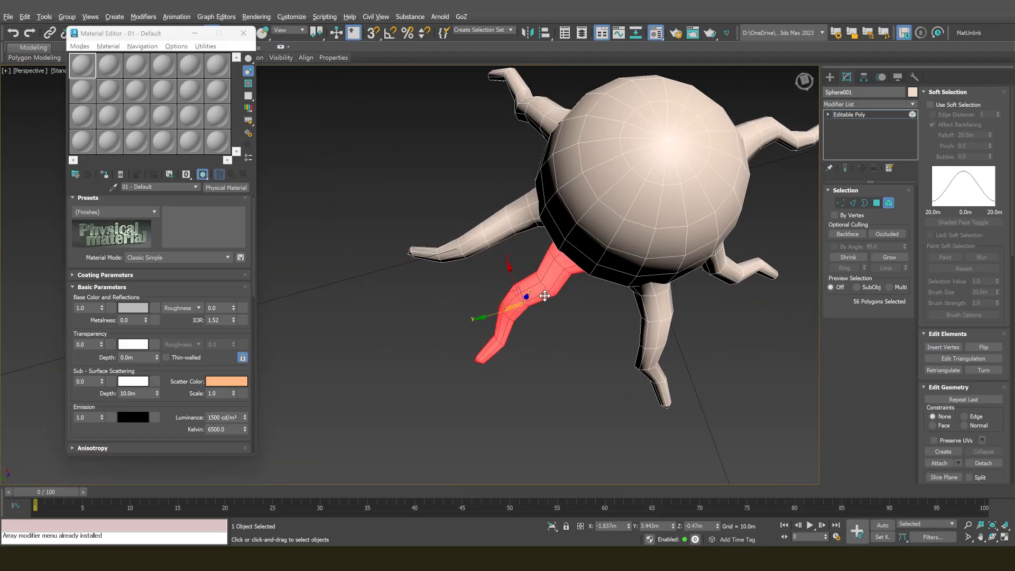
{"action": "left_click_drag", "start_coordinate": [508, 301], "coordinate": [502, 308]}
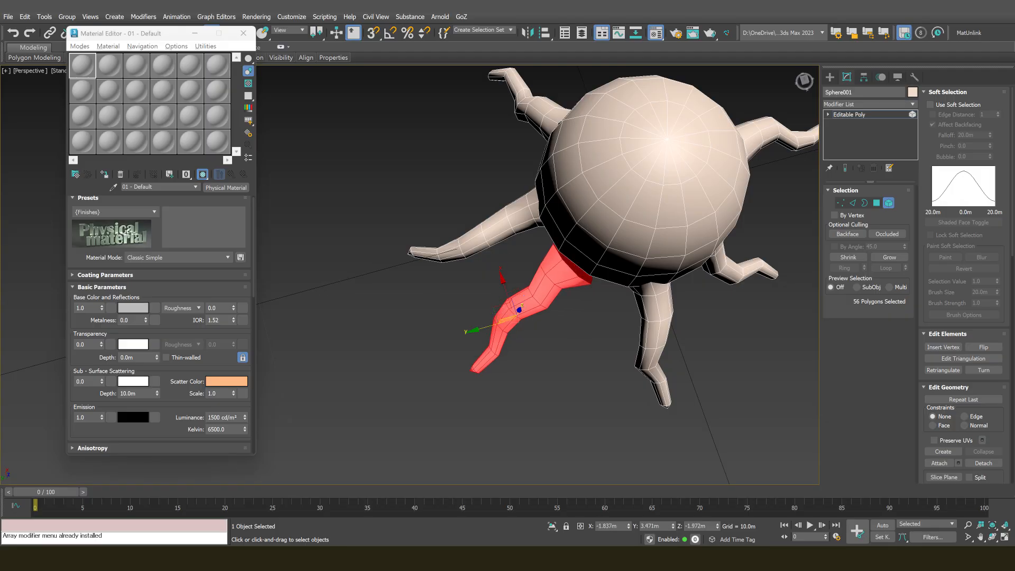
{"action": "middle_click_drag", "start_coordinate": [438, 326], "coordinate": [398, 308], "text": "alt"}
{"action": "key", "text": "ctrl+z"}
{"action": "left_click_drag", "start_coordinate": [398, 307], "coordinate": [404, 313]}
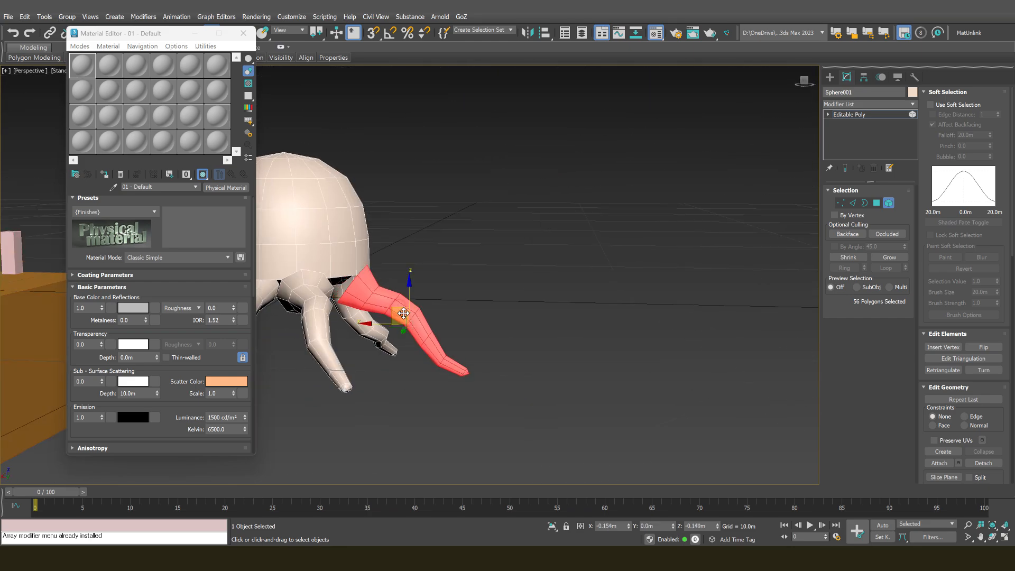
Set the reference coordinate system to Screen and nudge the selected tentacle about 0.11 m along X against the dome's rim
{"action": "middle_click_drag", "start_coordinate": [400, 315], "coordinate": [468, 358], "text": "alt"}
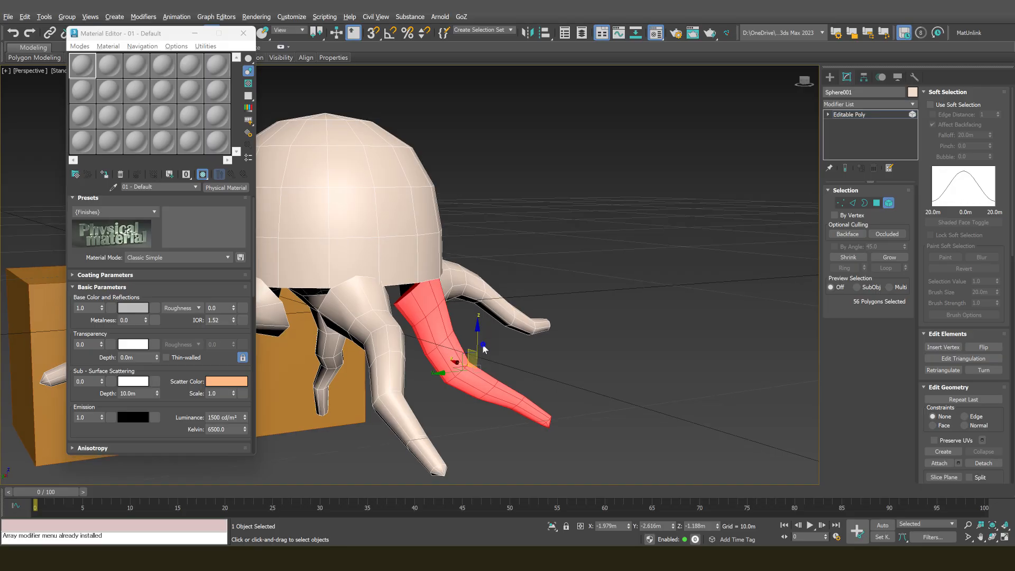
{"action": "right_click", "coordinate": [479, 341], "text": "alt"}
{"action": "left_click", "coordinate": [488, 287]}
{"action": "right_click", "coordinate": [510, 259], "text": "alt"}
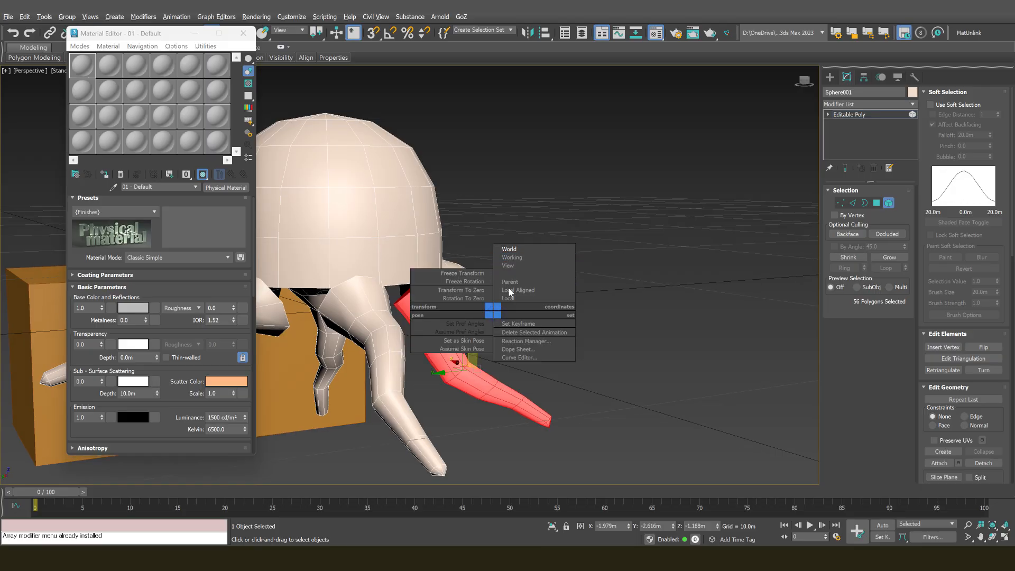
{"action": "left_click", "coordinate": [508, 298]}
{"action": "right_click", "coordinate": [508, 275], "text": "alt"}
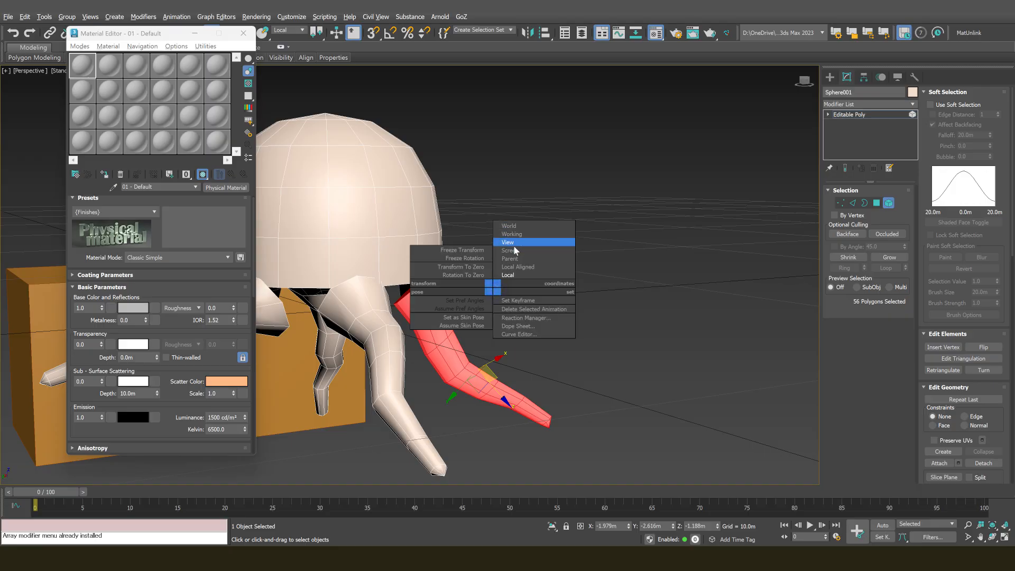
{"action": "left_click", "coordinate": [512, 250]}
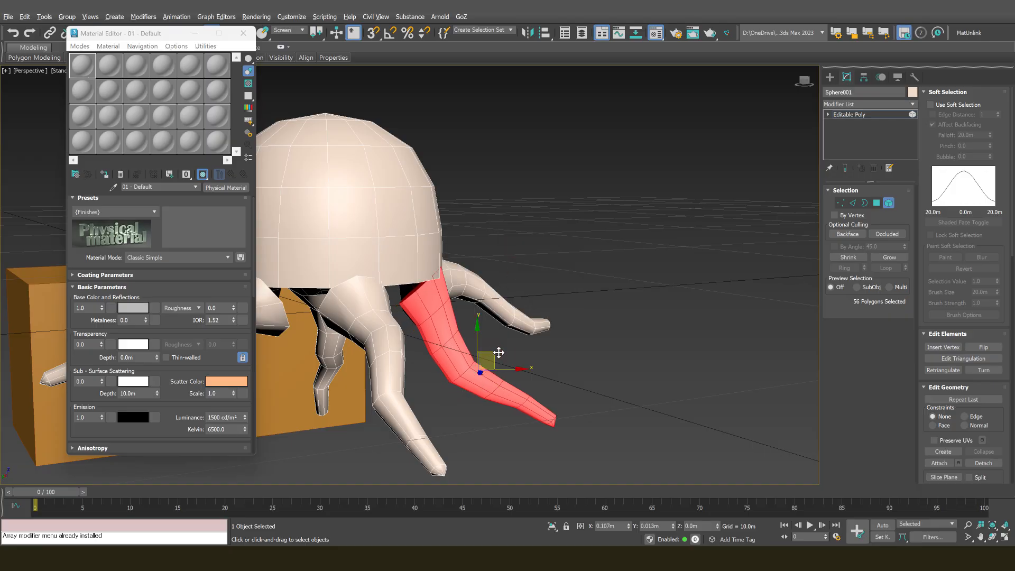
{"action": "middle_click_drag", "start_coordinate": [492, 353], "coordinate": [441, 331], "text": "alt"}
{"action": "scroll", "coordinate": [494, 296], "scroll_direction": "down", "scroll_amount": 5}
{"action": "scroll", "coordinate": [497, 309], "scroll_direction": "up", "scroll_amount": 3}
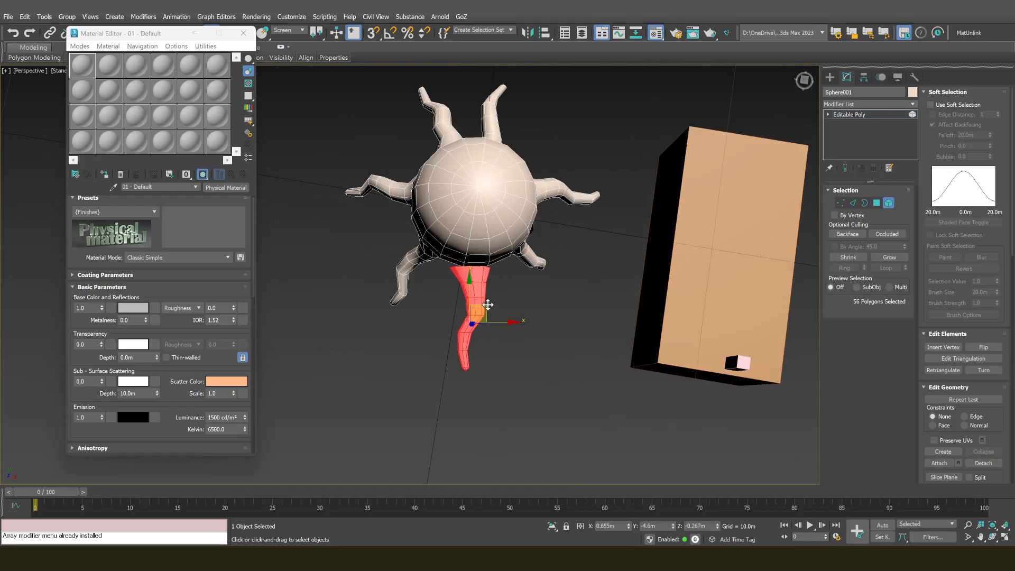
{"action": "middle_click_drag", "start_coordinate": [488, 301], "coordinate": [493, 302], "text": "alt"}
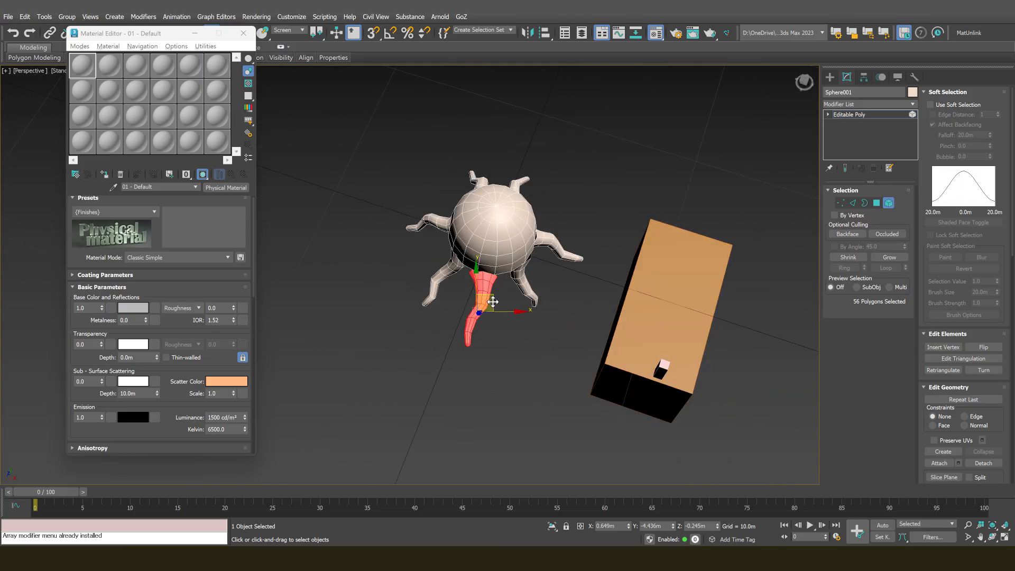
Select all the tentacle elements of the octopus mesh together, leaving the dome unselected
{"action": "left_click", "coordinate": [502, 382]}
{"action": "middle_click_drag", "start_coordinate": [502, 382], "coordinate": [529, 312], "text": "alt"}
{"action": "middle_click_drag", "start_coordinate": [435, 283], "coordinate": [445, 283], "text": "alt"}
{"action": "key", "text": "4"}
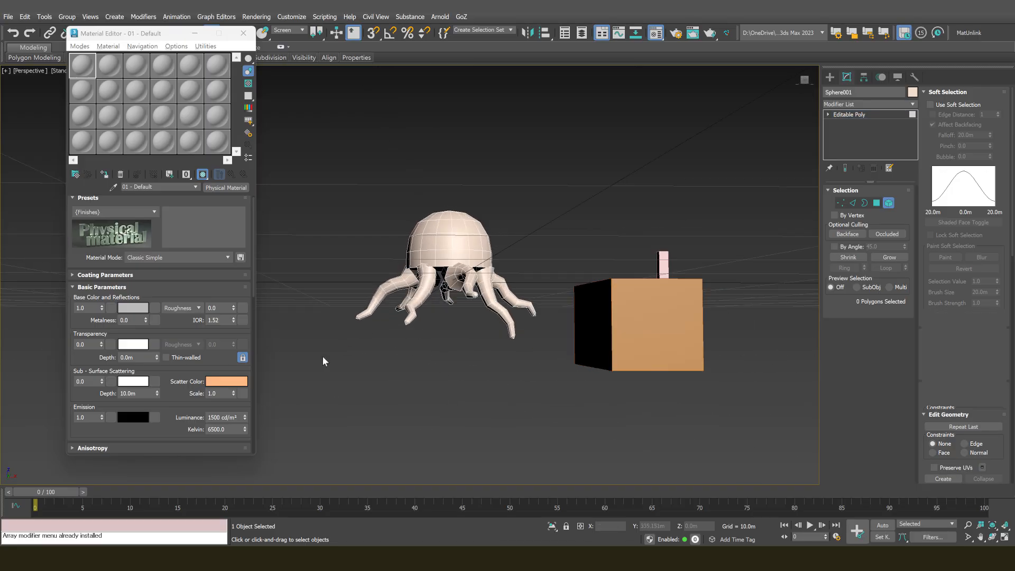
{"action": "left_click_drag", "start_coordinate": [307, 367], "coordinate": [522, 277]}
{"action": "middle_click_drag", "start_coordinate": [521, 277], "coordinate": [479, 307], "text": "alt"}
{"action": "left_click", "coordinate": [453, 362]}
{"action": "middle_click_drag", "start_coordinate": [451, 360], "coordinate": [432, 341], "text": "alt"}
{"action": "key", "text": "5"}
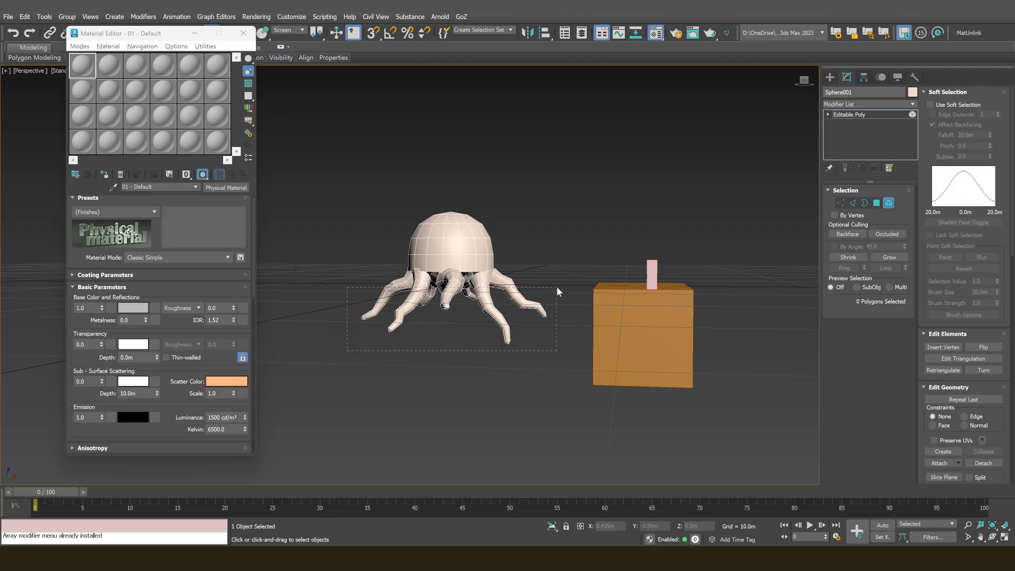
{"action": "left_click", "coordinate": [543, 312]}
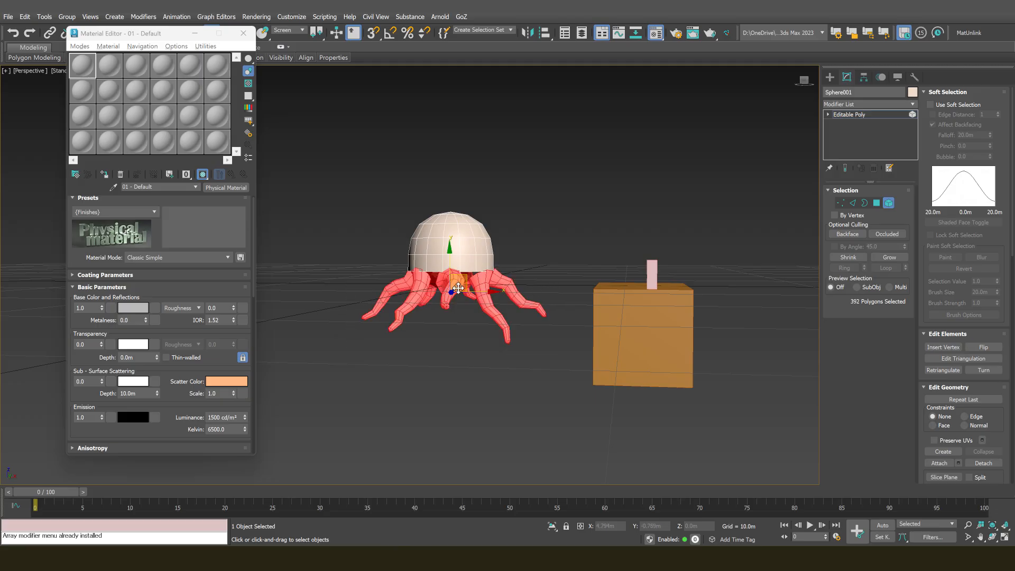
Set the reference coordinate system to World for the selected tentacles
{"action": "middle_click_drag", "start_coordinate": [544, 312], "coordinate": [564, 211], "text": "alt"}
{"action": "right_click", "coordinate": [561, 210]}
{"action": "left_click", "coordinate": [577, 149]}
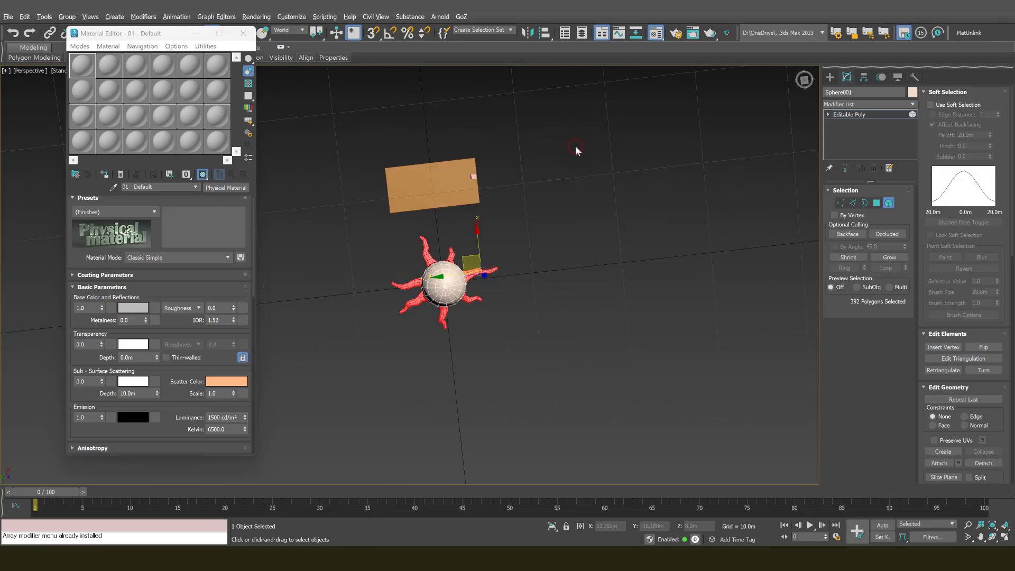
{"action": "middle_click_drag", "start_coordinate": [512, 248], "coordinate": [402, 243], "text": "alt"}
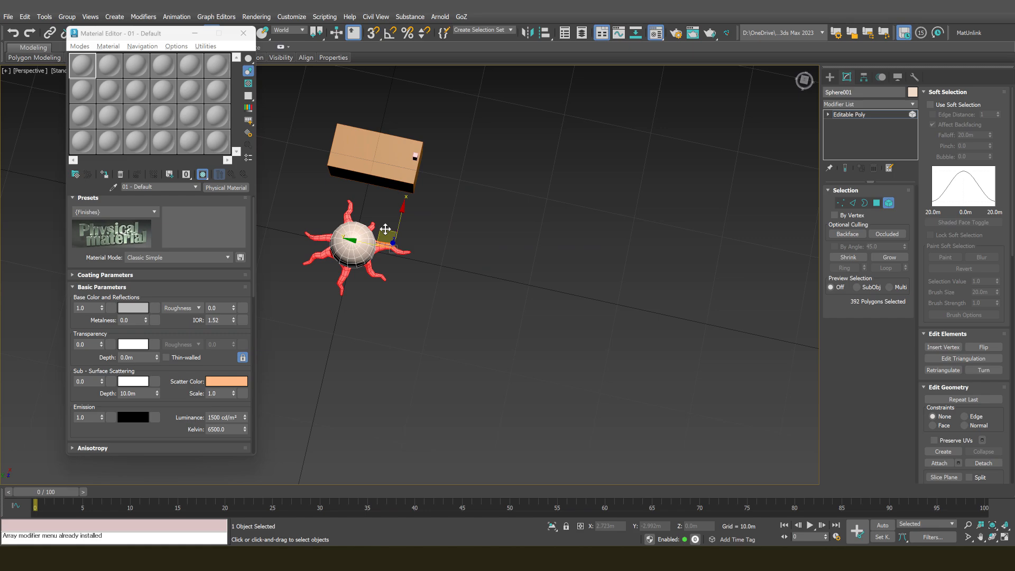
{"action": "left_click_drag", "start_coordinate": [386, 231], "coordinate": [428, 251]}
{"action": "right_click", "coordinate": [427, 251]}
{"action": "left_click_drag", "start_coordinate": [349, 241], "coordinate": [421, 283]}
{"action": "right_click", "coordinate": [421, 284]}
{"action": "mouse_move", "coordinate": [421, 279]}
{"action": "middle_mouse_down", "text": "alt"}
{"action": "mouse_move", "coordinate": [411, 227]}
{"action": "mouse_move", "coordinate": [417, 280]}
{"action": "middle_mouse_up", "text": "alt"}
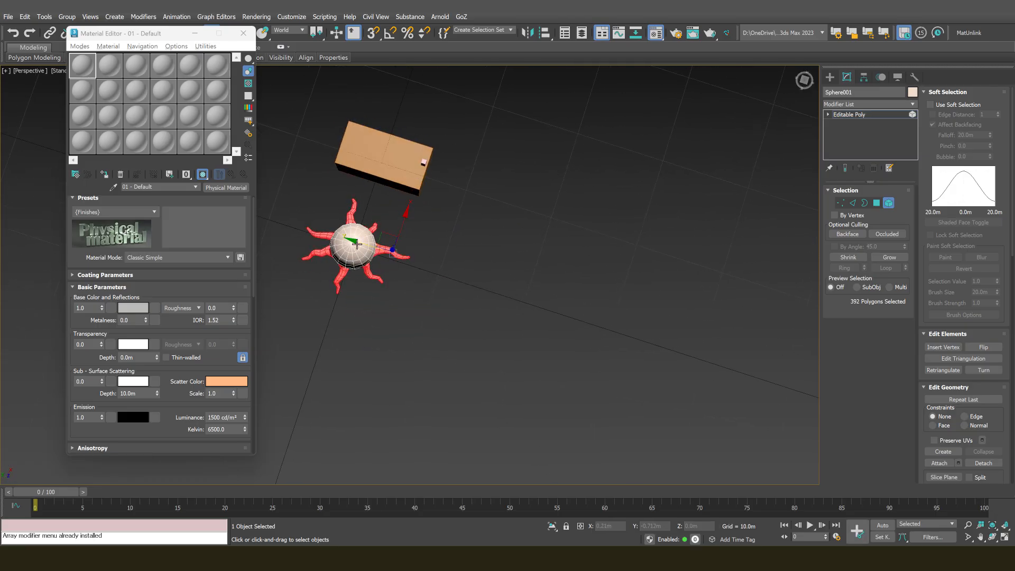
Clone the selected tentacles beside the octopus as a separate object, Object001, leave Element level and select the clone
{"action": "mouse_move", "coordinate": [353, 240]}
{"action": "left_mouse_down", "text": "shift"}
{"action": "mouse_move", "coordinate": [506, 279]}
{"action": "mouse_move", "coordinate": [534, 312]}
{"action": "left_mouse_up", "text": "shift"}
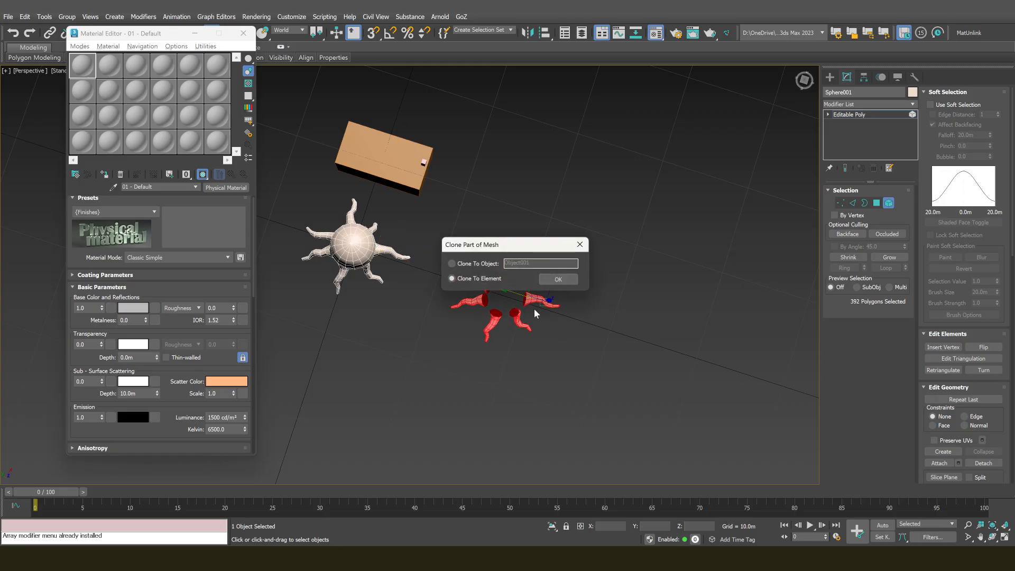
{"action": "left_click", "coordinate": [557, 282]}
{"action": "middle_click_drag", "start_coordinate": [551, 300], "coordinate": [554, 260], "text": "alt"}
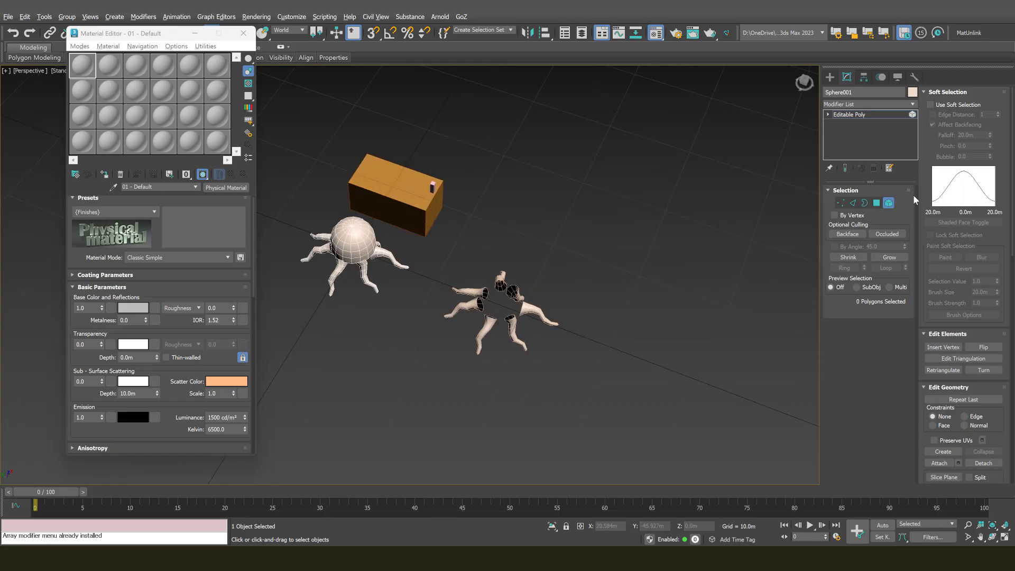
{"action": "left_click", "coordinate": [892, 201]}
{"action": "left_click", "coordinate": [533, 249]}
{"action": "left_click", "coordinate": [520, 292]}
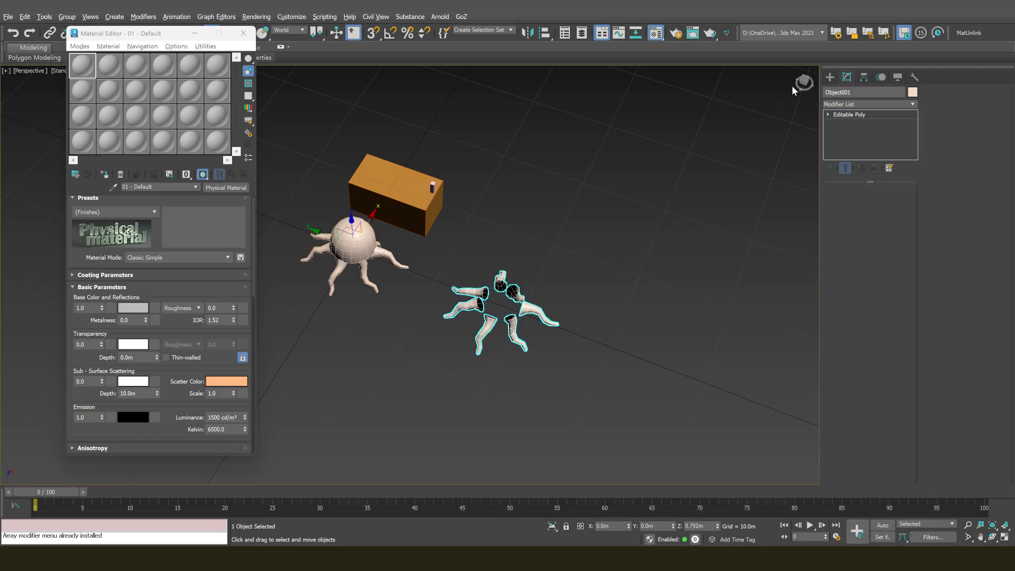
Center the pivot of the cloned tentacle object to the object
{"action": "left_click", "coordinate": [864, 77]}
{"action": "left_click", "coordinate": [867, 144]}
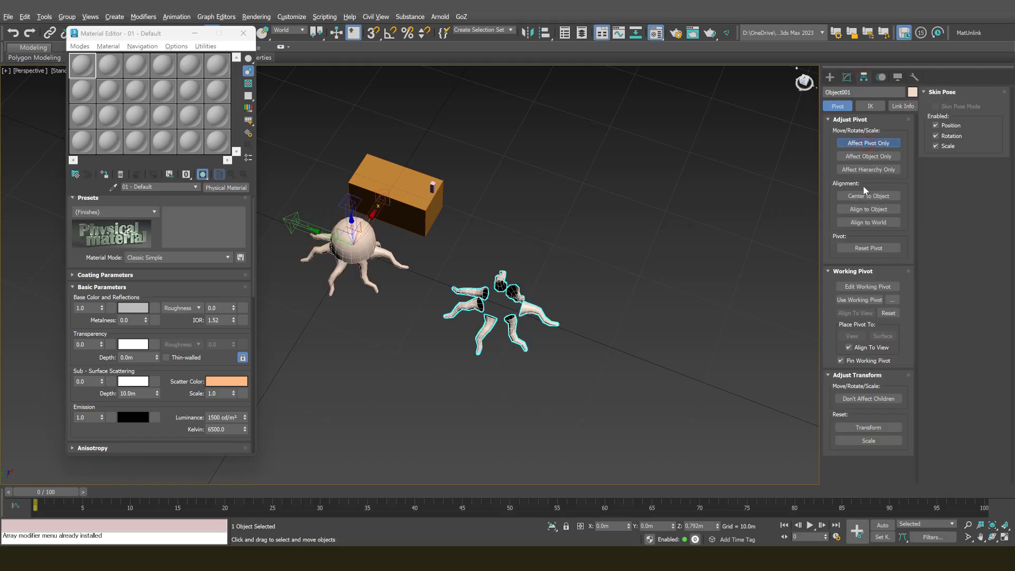
{"action": "middle_click_drag", "start_coordinate": [480, 364], "coordinate": [522, 248], "text": "alt"}
Rotate the cloned tentacles in World coordinates with Angle Snap on so that their tips point upward
{"action": "key", "text": "e"}
{"action": "middle_click_drag", "start_coordinate": [535, 283], "coordinate": [541, 360], "text": "alt"}
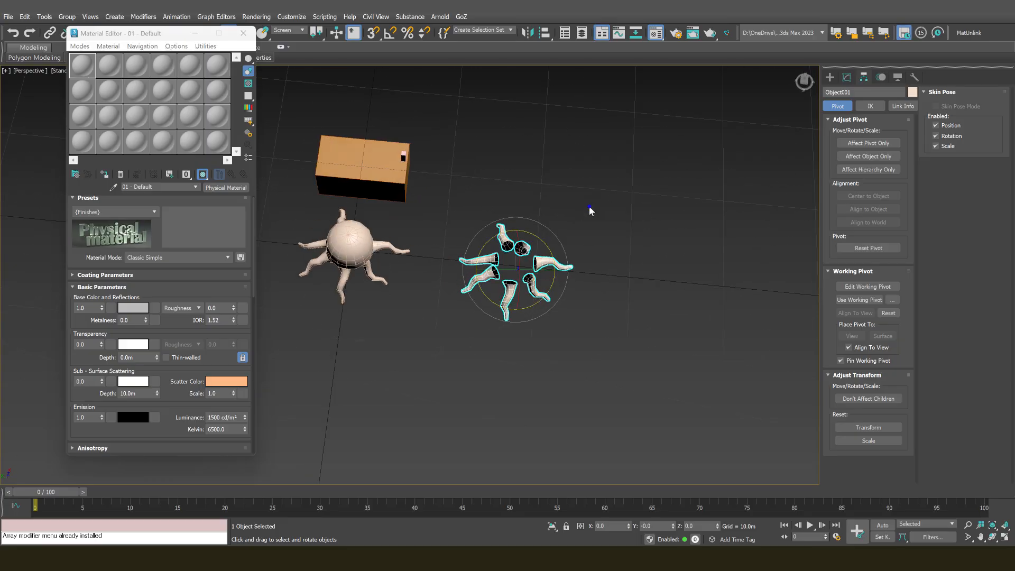
{"action": "right_click", "coordinate": [585, 205], "text": "alt"}
{"action": "left_click", "coordinate": [600, 143]}
{"action": "middle_click_drag", "start_coordinate": [548, 260], "coordinate": [538, 238], "text": "alt"}
{"action": "left_click_drag", "start_coordinate": [536, 238], "coordinate": [613, 300]}
{"action": "key", "text": "ctrl+z"}
{"action": "key", "text": "a"}
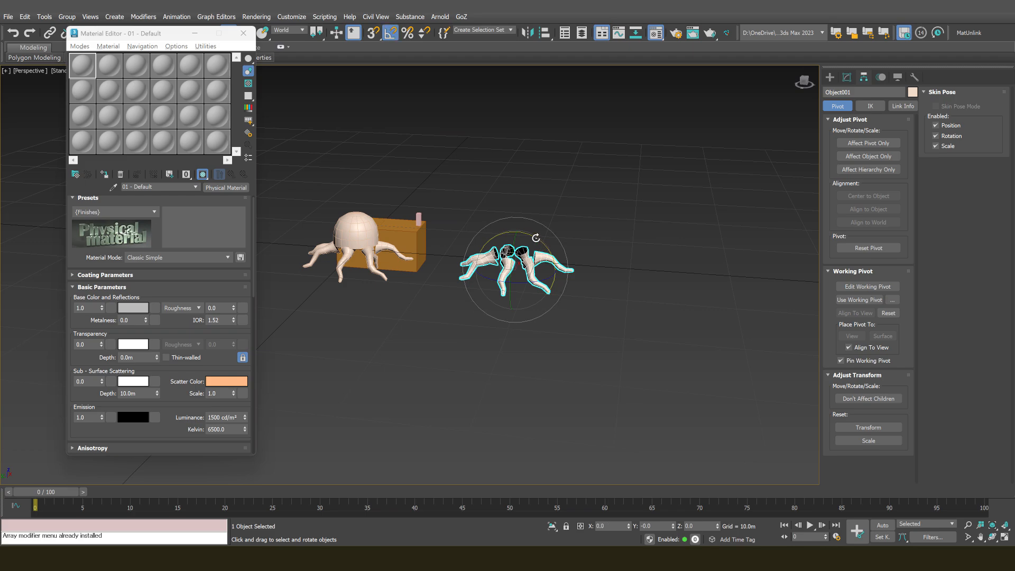
{"action": "left_click_drag", "start_coordinate": [536, 238], "coordinate": [580, 257]}
{"action": "middle_click_drag", "start_coordinate": [580, 258], "coordinate": [530, 266], "text": "alt"}
Move the cloned tentacles away from the octopus to about X -13.2 m and Y -15.9 m
{"action": "key", "text": "w"}
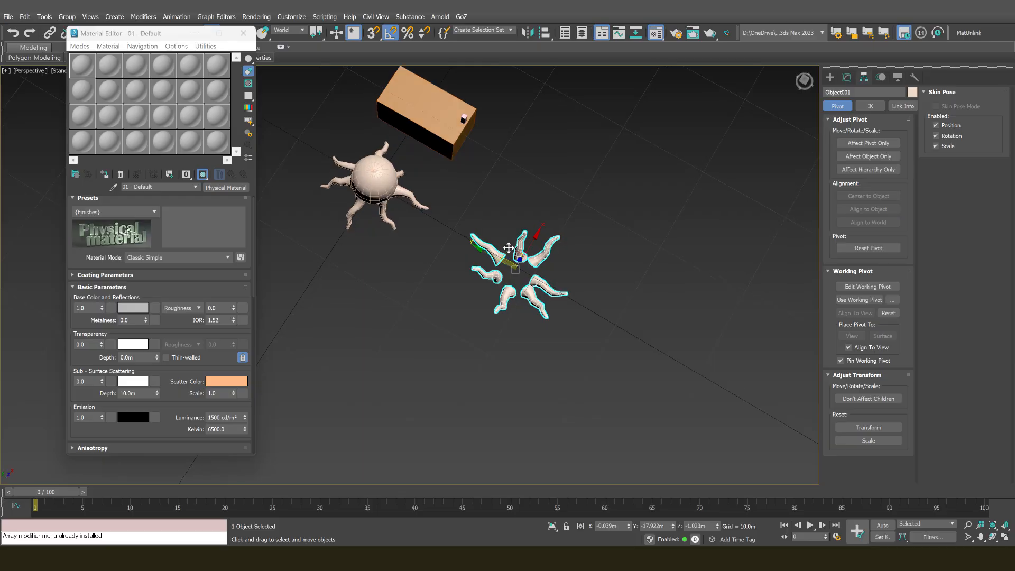
{"action": "left_click_drag", "start_coordinate": [508, 247], "coordinate": [430, 340]}
{"action": "middle_click_drag", "start_coordinate": [451, 269], "coordinate": [422, 272], "text": "alt"}
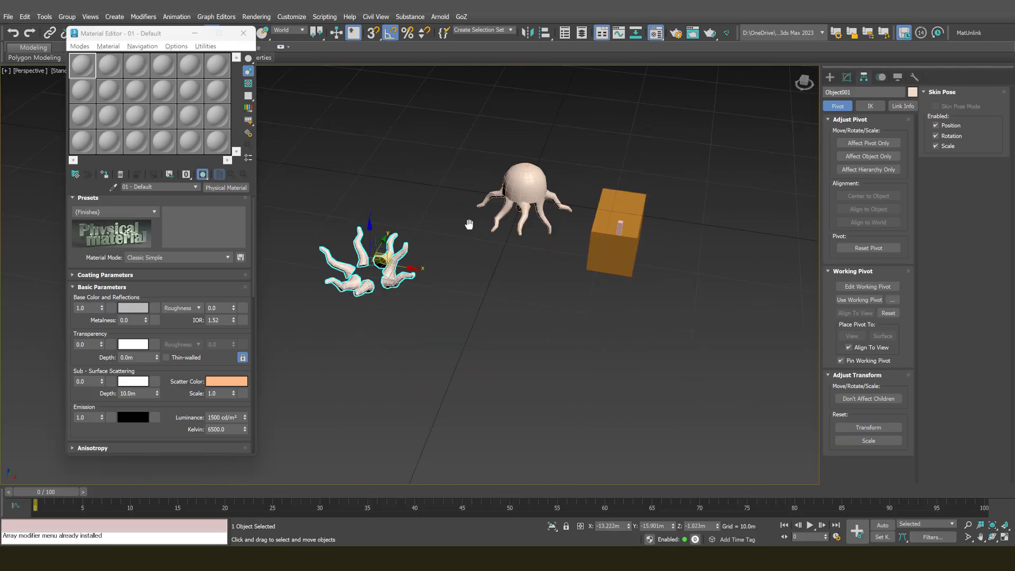
{"action": "middle_click_drag", "start_coordinate": [469, 224], "coordinate": [467, 213]}
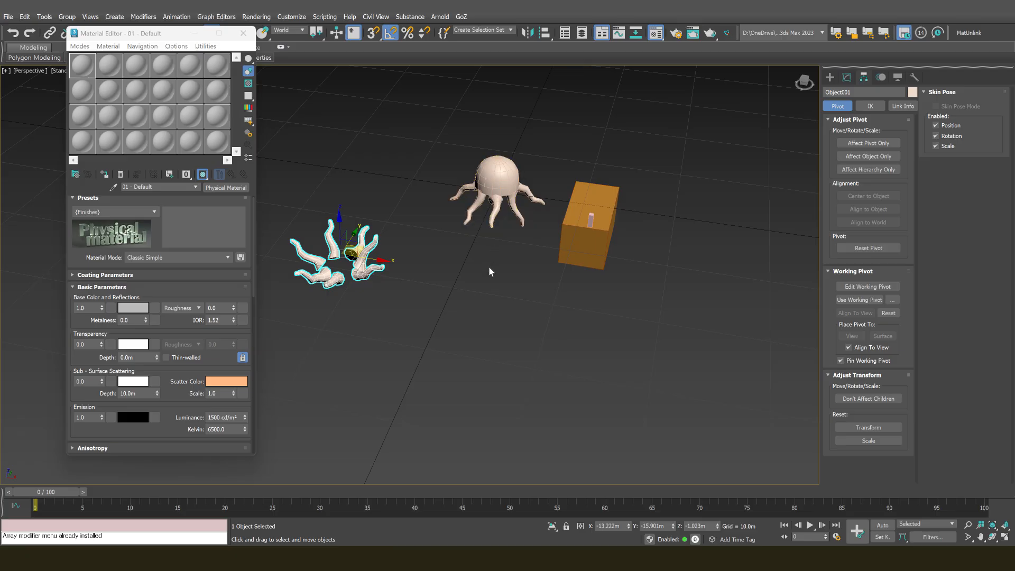
Select the original octopus mesh and isolate it in the viewport
{"action": "scroll", "coordinate": [451, 162], "scroll_direction": "up", "scroll_amount": 3}
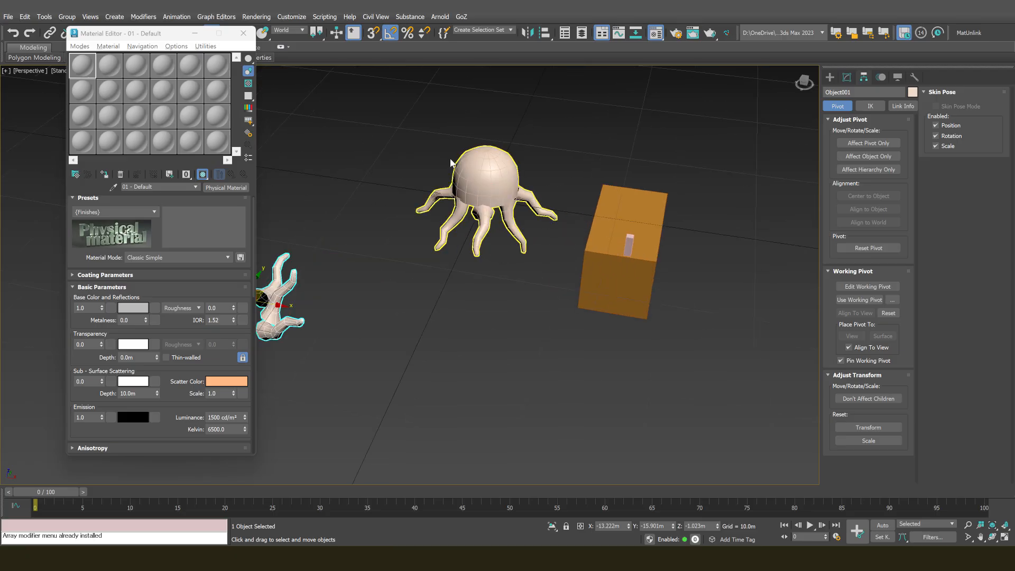
{"action": "left_click", "coordinate": [476, 166]}
{"action": "scroll", "coordinate": [475, 167], "scroll_direction": "up", "scroll_amount": 3}
{"action": "middle_click_drag", "start_coordinate": [475, 170], "coordinate": [521, 318], "text": "alt"}
{"action": "scroll", "coordinate": [499, 248], "scroll_direction": "up", "scroll_amount": 5}
{"action": "scroll", "coordinate": [485, 225], "scroll_direction": "down", "scroll_amount": 4}
{"action": "scroll", "coordinate": [467, 272], "scroll_direction": "down", "scroll_amount": 3}
{"action": "left_click", "coordinate": [553, 526]}
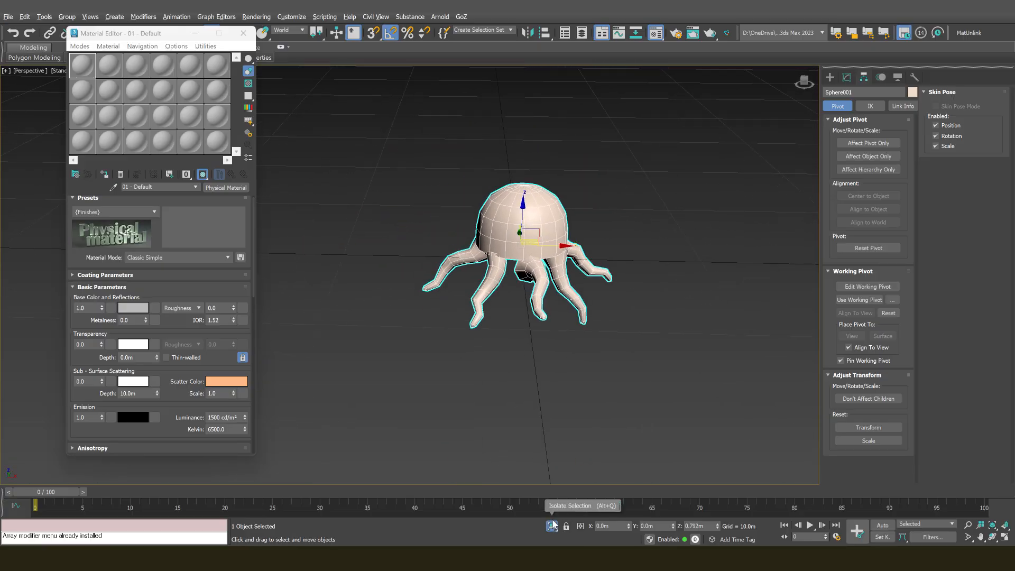
{"action": "mouse_move", "coordinate": [545, 260]}
{"action": "middle_mouse_down", "text": "alt"}
{"action": "mouse_move", "coordinate": [550, 231]}
{"action": "mouse_move", "coordinate": [545, 271]}
{"action": "middle_mouse_up", "text": "alt"}
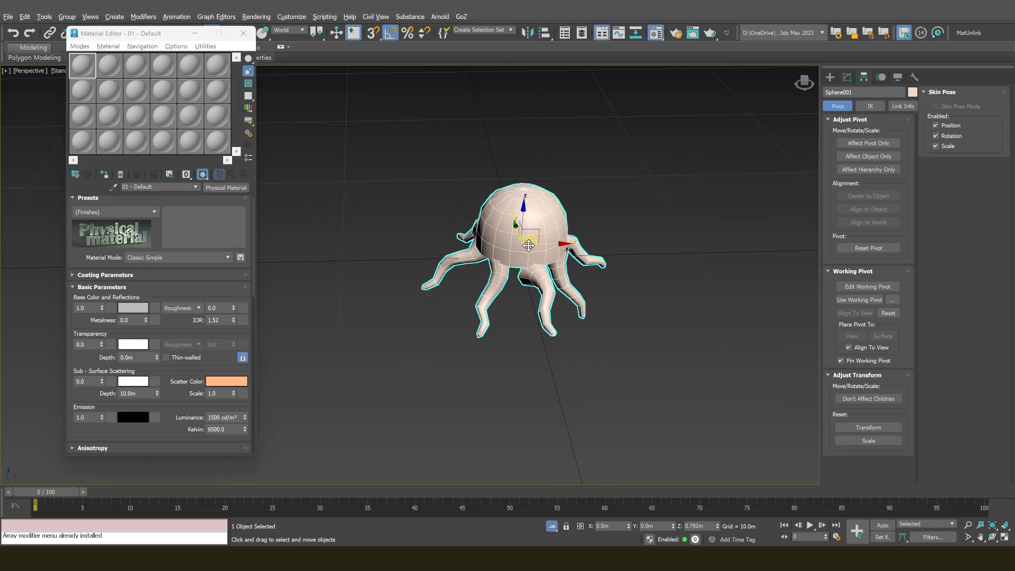
At Vertex level, move the dome rim vertex above the nearest tentacle to that tentacle's top base vertex and select both
{"action": "scroll", "coordinate": [540, 269], "scroll_direction": "up", "scroll_amount": 3}
{"action": "scroll", "coordinate": [540, 268], "scroll_direction": "up", "scroll_amount": 4}
{"action": "key", "text": "F3"}
{"action": "scroll", "coordinate": [543, 261], "scroll_direction": "up", "scroll_amount": 5}
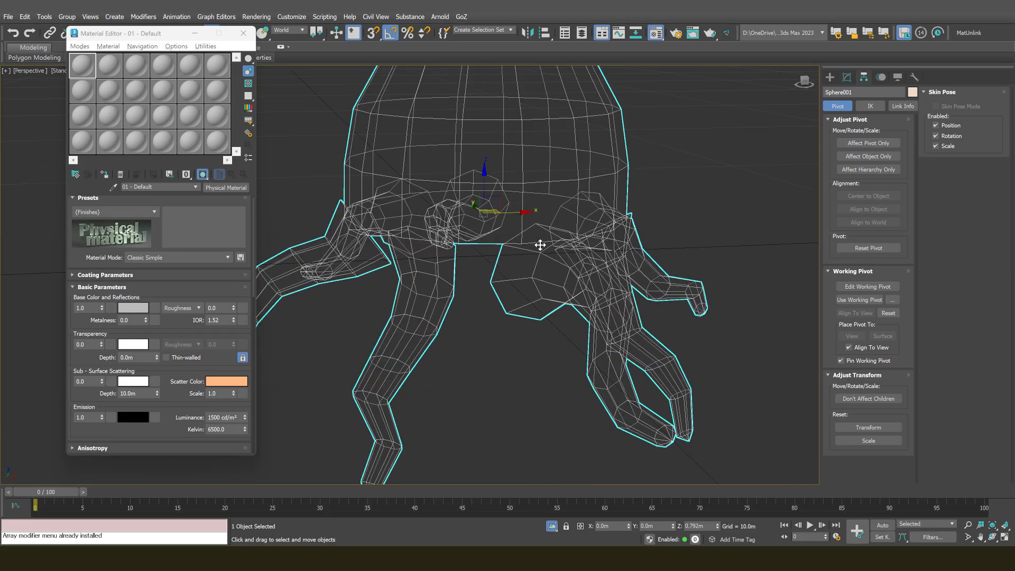
{"action": "key", "text": "F3"}
{"action": "key", "text": "1"}
{"action": "left_click", "coordinate": [526, 242]}
{"action": "scroll", "coordinate": [525, 242], "scroll_direction": "up", "scroll_amount": 5}
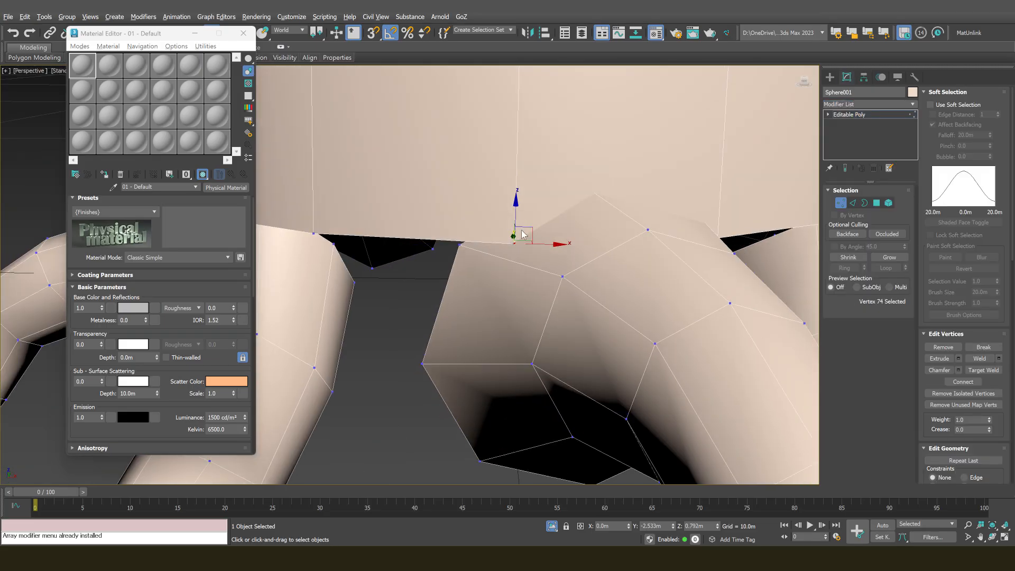
{"action": "left_click_drag", "start_coordinate": [531, 214], "coordinate": [581, 148]}
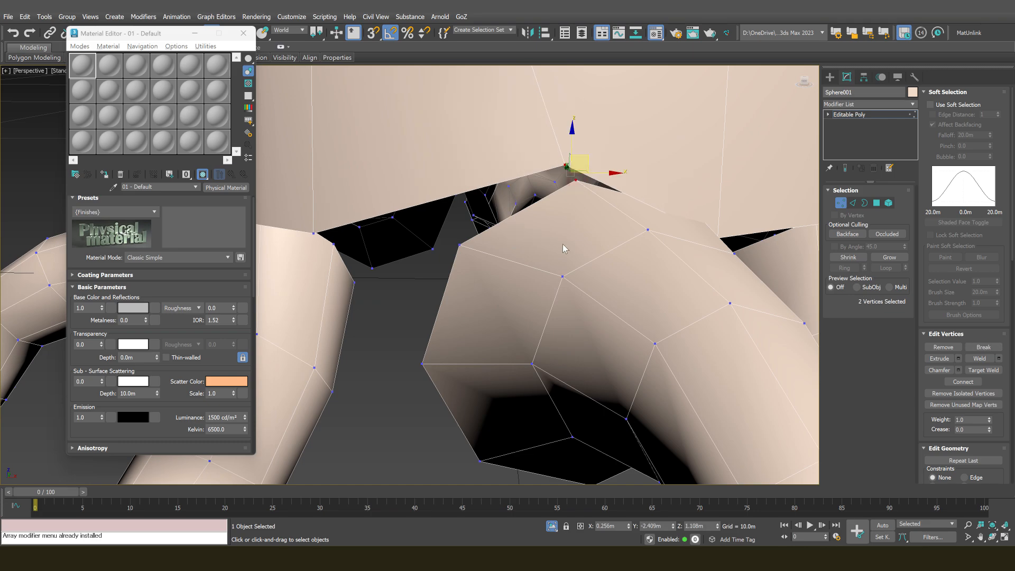
Collapse the two selected dome and tentacle vertices into one
{"action": "scroll", "coordinate": [565, 249], "scroll_direction": "down", "scroll_amount": 6}
{"action": "scroll", "coordinate": [573, 245], "scroll_direction": "up", "scroll_amount": 1}
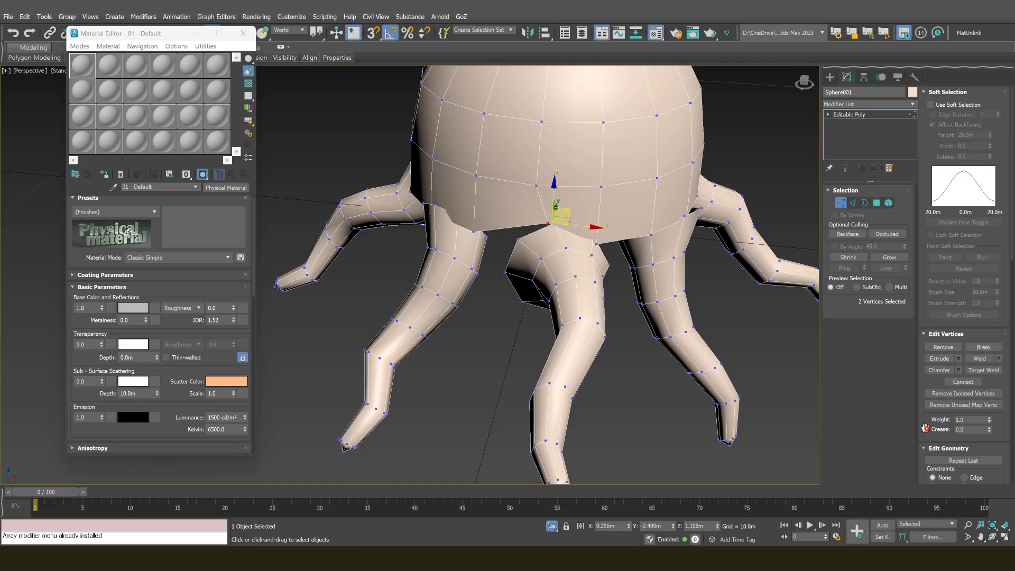
{"action": "scroll", "coordinate": [926, 428], "scroll_direction": "down", "scroll_amount": 3}
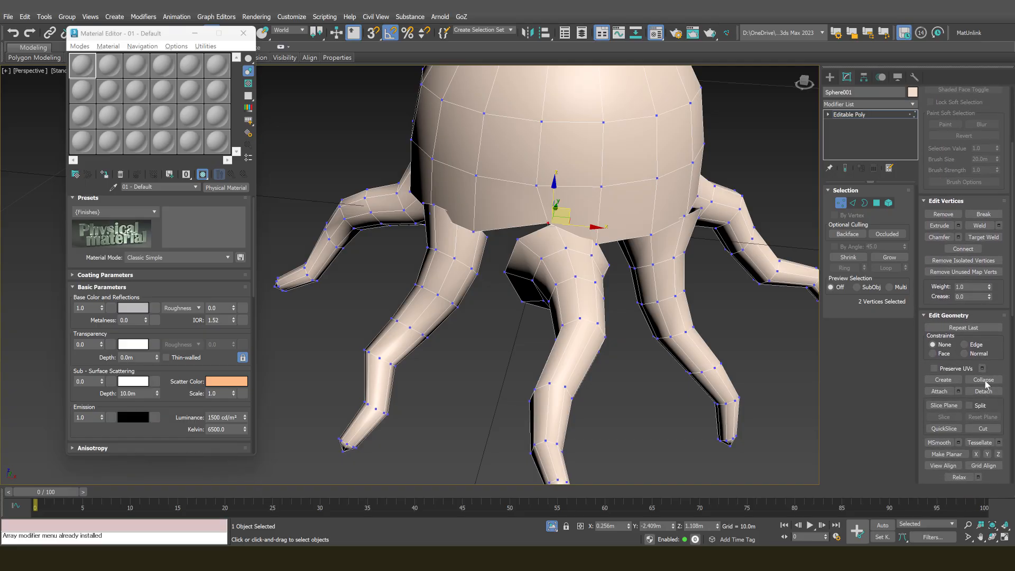
{"action": "left_click", "coordinate": [983, 380]}
Collapse the facing base vertices of the two neighbouring tentacles together so the tentacles meet beneath the dome rim
{"action": "mouse_move", "coordinate": [530, 225]}
{"action": "middle_mouse_down", "text": "alt"}
{"action": "mouse_move", "coordinate": [558, 207]}
{"action": "mouse_move", "coordinate": [534, 227]}
{"action": "mouse_move", "coordinate": [601, 236]}
{"action": "mouse_move", "coordinate": [460, 229]}
{"action": "mouse_move", "coordinate": [585, 264]}
{"action": "middle_mouse_up", "text": "alt"}
{"action": "scroll", "coordinate": [586, 266], "scroll_direction": "up", "scroll_amount": 10}
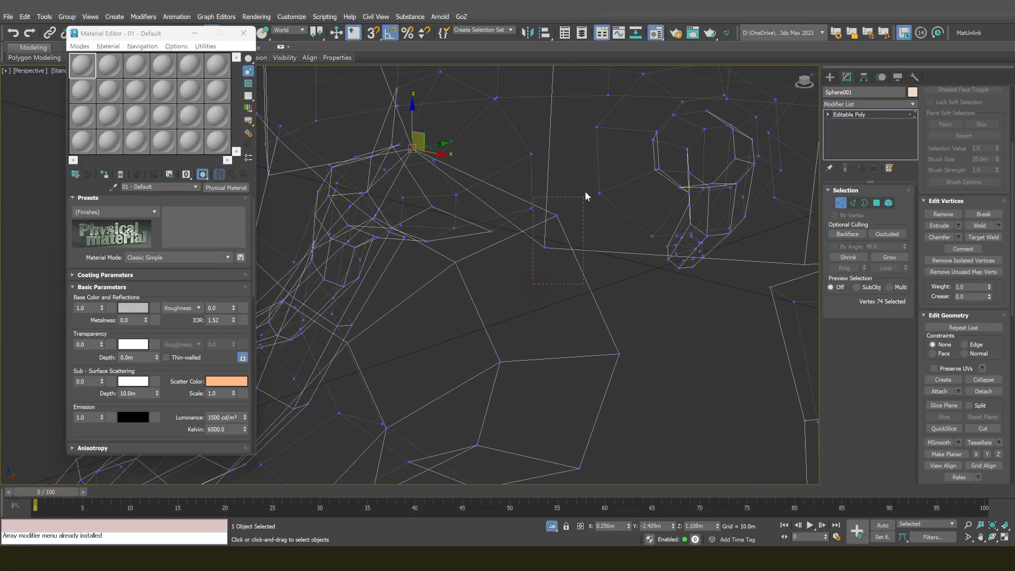
{"action": "left_click", "coordinate": [557, 215]}
{"action": "mouse_move", "coordinate": [561, 217]}
{"action": "middle_mouse_down", "text": "alt"}
{"action": "mouse_move", "coordinate": [570, 214]}
{"action": "mouse_move", "coordinate": [506, 223]}
{"action": "mouse_move", "coordinate": [526, 197]}
{"action": "mouse_move", "coordinate": [577, 207]}
{"action": "mouse_move", "coordinate": [607, 261]}
{"action": "mouse_move", "coordinate": [610, 227]}
{"action": "mouse_move", "coordinate": [596, 209]}
{"action": "mouse_move", "coordinate": [605, 192]}
{"action": "mouse_move", "coordinate": [607, 240]}
{"action": "middle_mouse_up", "text": "alt"}
{"action": "scroll", "coordinate": [571, 214], "scroll_direction": "down", "scroll_amount": 8}
{"action": "scroll", "coordinate": [527, 197], "scroll_direction": "up", "scroll_amount": 6}
{"action": "scroll", "coordinate": [577, 174], "scroll_direction": "down", "scroll_amount": 8}
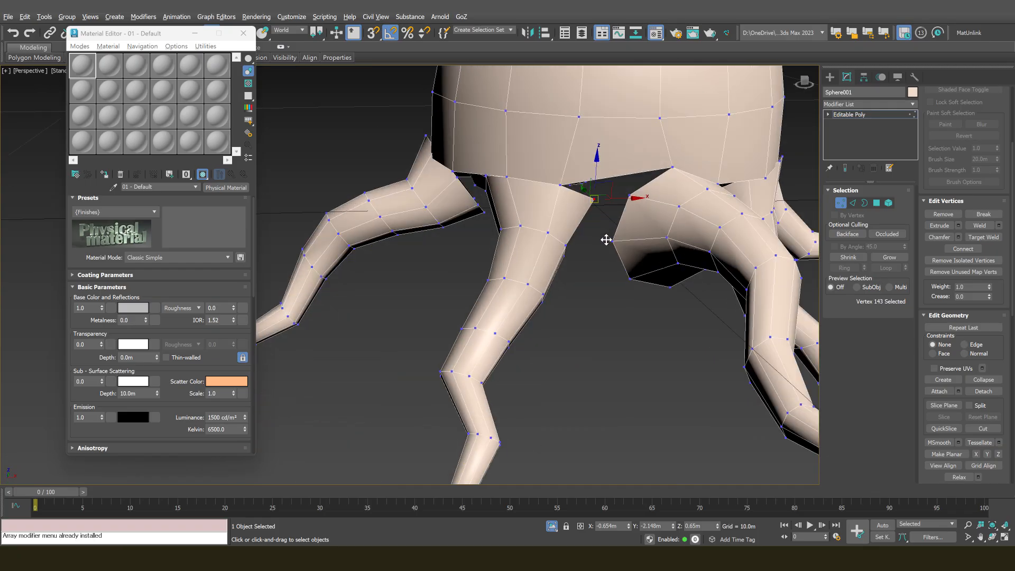
{"action": "left_click", "coordinate": [628, 196]}
{"action": "middle_click_drag", "start_coordinate": [628, 196], "coordinate": [624, 170], "text": "alt"}
Select the triangular border between the dome rim and the two joined tentacles and cap it
{"action": "key", "text": "3"}
{"action": "left_click", "coordinate": [622, 168]}
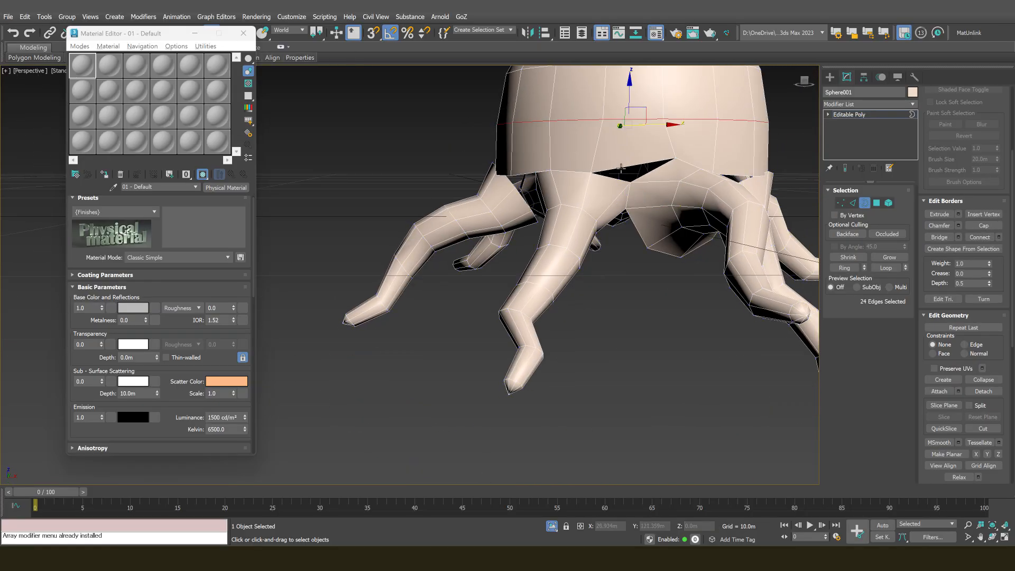
{"action": "scroll", "coordinate": [621, 168], "scroll_direction": "up", "scroll_amount": 5}
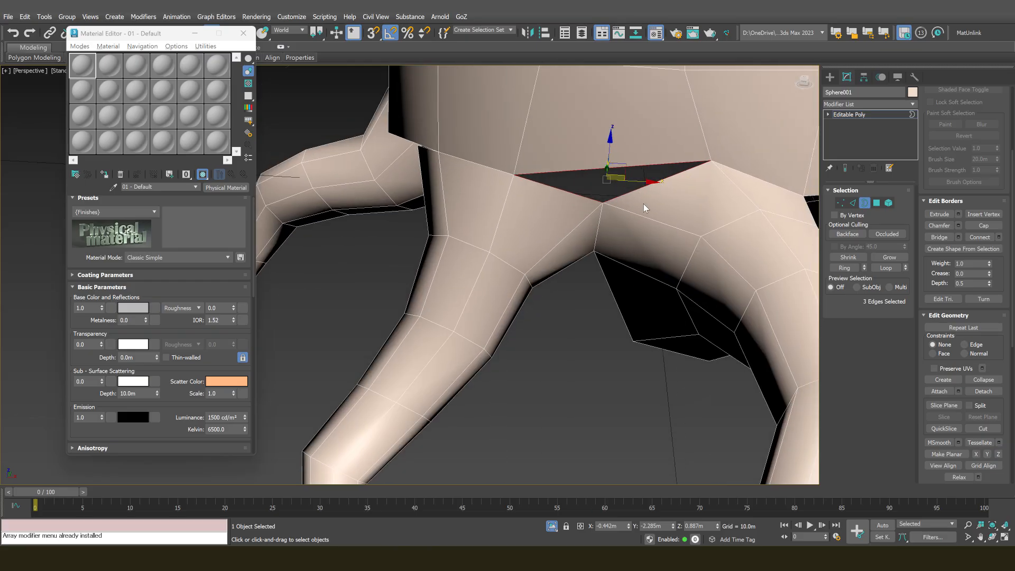
{"action": "middle_click_drag", "start_coordinate": [607, 197], "coordinate": [619, 216]}
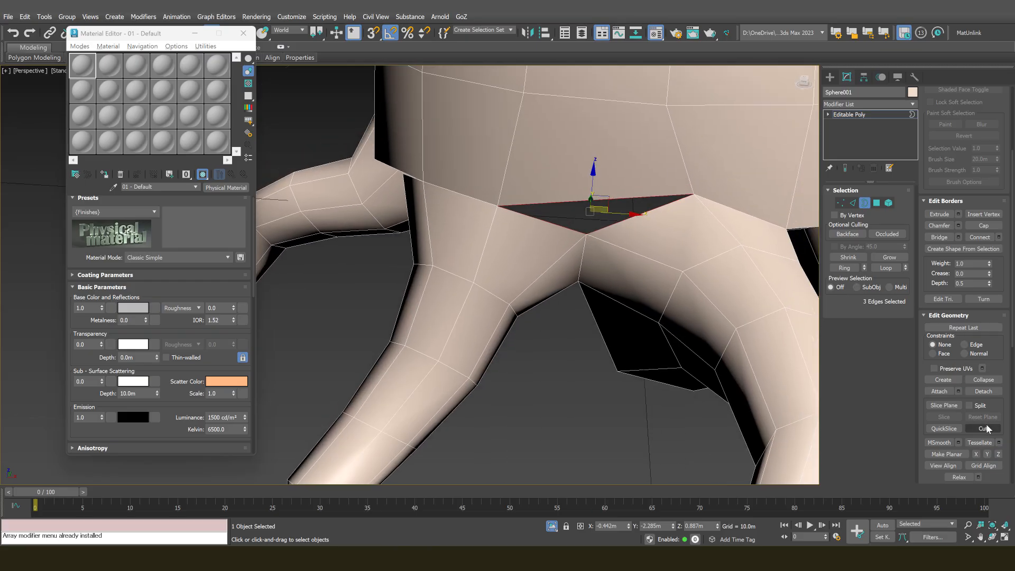
{"action": "middle_click_drag", "start_coordinate": [400, 241], "coordinate": [513, 234], "text": "alt"}
{"action": "scroll", "coordinate": [504, 264], "scroll_direction": "down", "scroll_amount": 3}
At Vertex level, adjust the positions of the joined vertices around the capped gap at the dome rim
{"action": "key", "text": "1"}
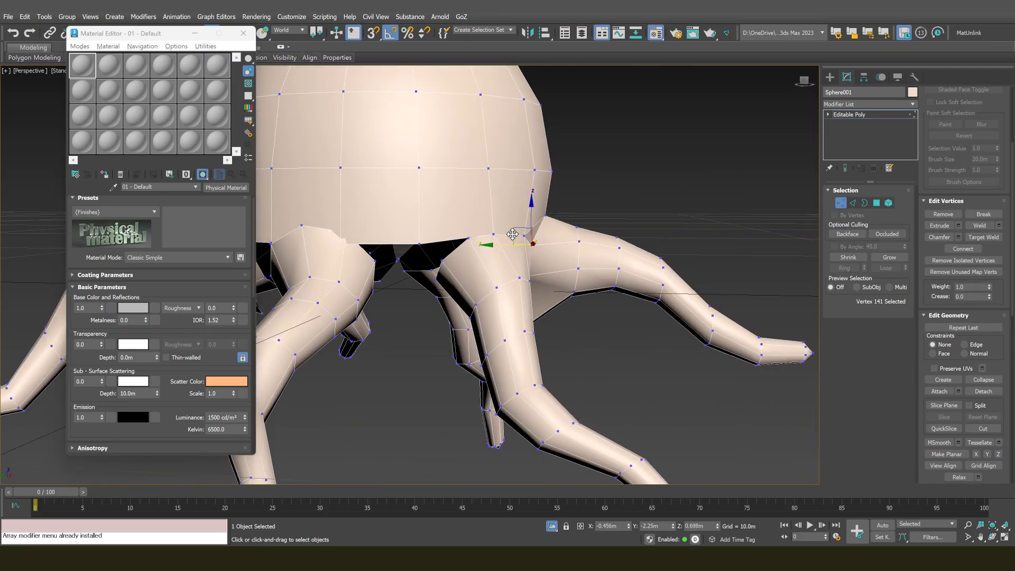
{"action": "left_click_drag", "start_coordinate": [524, 228], "coordinate": [535, 230]}
{"action": "middle_click_drag", "start_coordinate": [538, 228], "coordinate": [468, 243], "text": "alt"}
{"action": "scroll", "coordinate": [529, 235], "scroll_direction": "down", "scroll_amount": 1}
{"action": "left_click", "coordinate": [584, 226]}
{"action": "middle_click_drag", "start_coordinate": [584, 226], "coordinate": [599, 213], "text": "alt"}
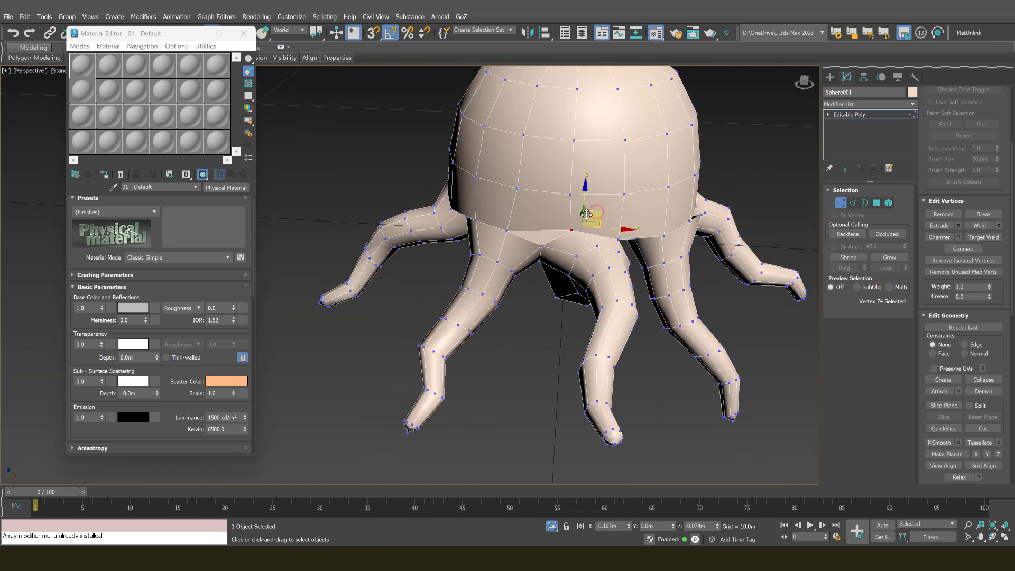
{"action": "left_click_drag", "start_coordinate": [586, 214], "coordinate": [586, 214]}
Select the dome rim vertex and the matching base vertex of the next unjoined tentacle, and collapse them into one
{"action": "middle_click_drag", "start_coordinate": [590, 210], "coordinate": [472, 199], "text": "alt"}
{"action": "scroll", "coordinate": [491, 218], "scroll_direction": "up", "scroll_amount": 5}
{"action": "left_click", "coordinate": [481, 219]}
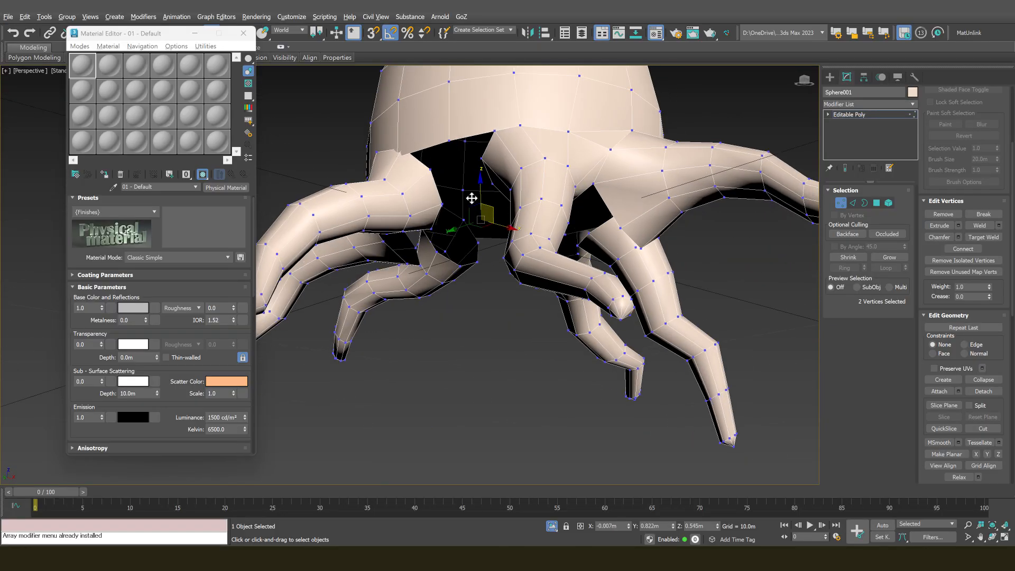
{"action": "key", "text": "F3"}
{"action": "scroll", "coordinate": [404, 143], "scroll_direction": "up", "scroll_amount": 2}
{"action": "left_click_drag", "start_coordinate": [399, 166], "coordinate": [389, 174]}
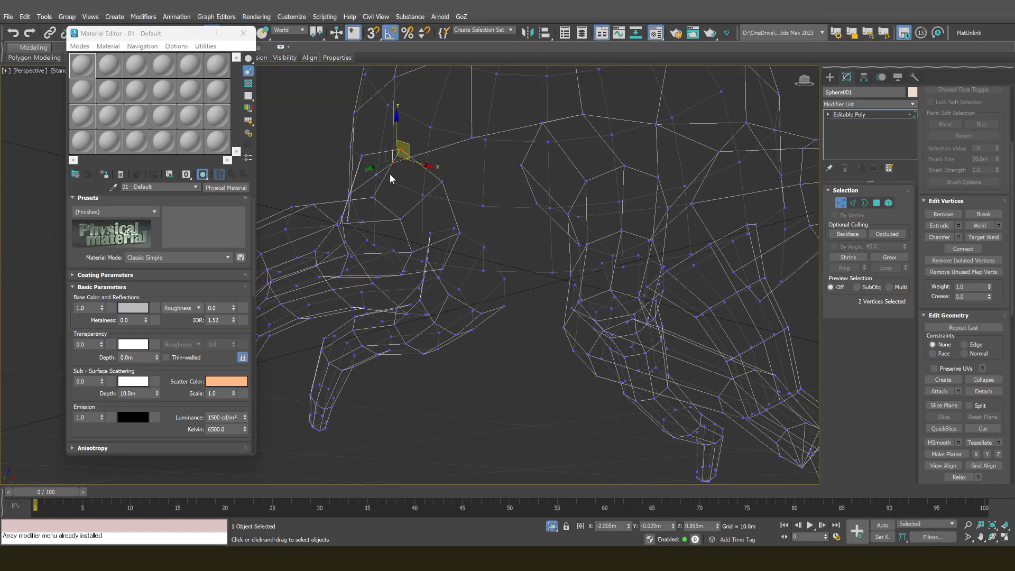
{"action": "key", "text": "ctrl+alt+c"}
Join the next dome rim vertex to the adjacent base vertex of the same tentacle
{"action": "key", "text": "F3"}
{"action": "scroll", "coordinate": [392, 175], "scroll_direction": "down", "scroll_amount": 4}
{"action": "middle_click_drag", "start_coordinate": [394, 175], "coordinate": [441, 189], "text": "alt"}
{"action": "key", "text": "F3"}
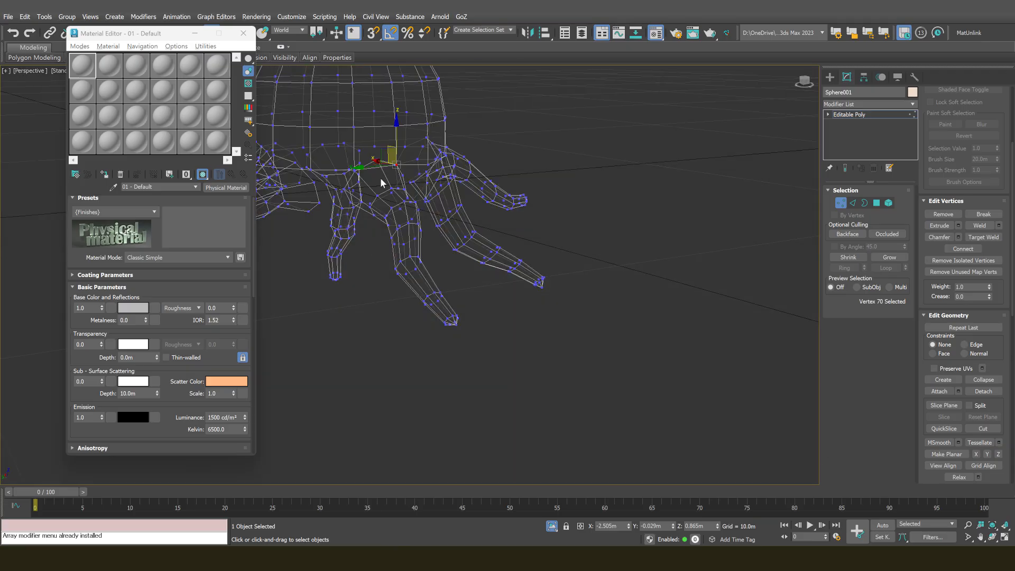
{"action": "scroll", "coordinate": [476, 185], "scroll_direction": "up", "scroll_amount": 5}
{"action": "key", "text": "F3"}
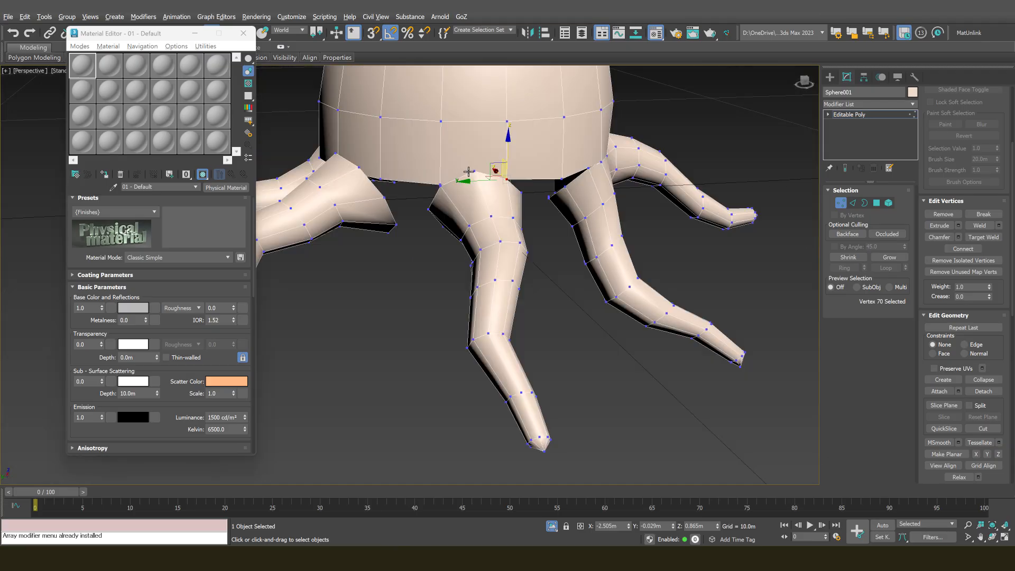
{"action": "middle_click_drag", "start_coordinate": [468, 172], "coordinate": [465, 200], "text": "alt"}
{"action": "scroll", "coordinate": [465, 201], "scroll_direction": "up", "scroll_amount": 3}
{"action": "left_click", "coordinate": [459, 200]}
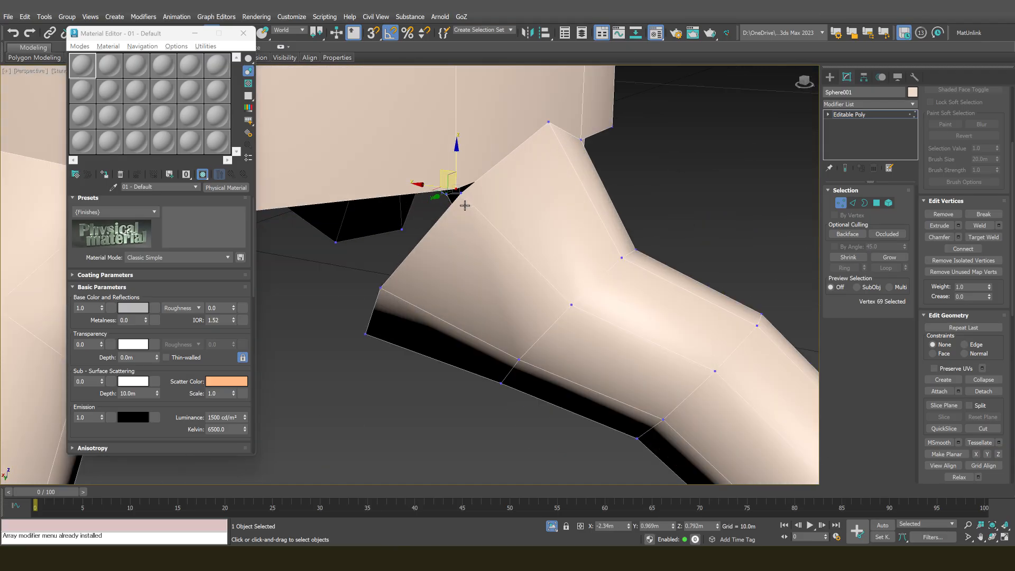
Move the tentacle's top base vertex down to just below the dome rim
{"action": "scroll", "coordinate": [460, 200], "scroll_direction": "down", "scroll_amount": 3}
{"action": "key", "text": "F3"}
{"action": "mouse_move", "coordinate": [507, 222]}
{"action": "middle_mouse_down", "text": "alt"}
{"action": "mouse_move", "coordinate": [491, 220]}
{"action": "mouse_move", "coordinate": [520, 213]}
{"action": "middle_mouse_up", "text": "alt"}
{"action": "left_click", "coordinate": [524, 182]}
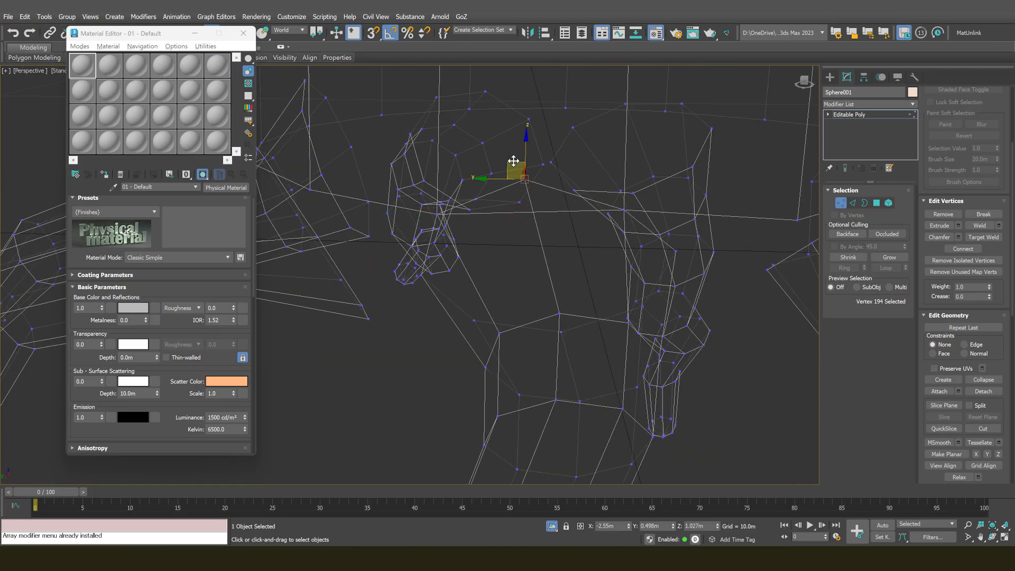
{"action": "left_click_drag", "start_coordinate": [514, 161], "coordinate": [528, 214]}
{"action": "key", "text": "F3"}
{"action": "scroll", "coordinate": [517, 196], "scroll_direction": "down", "scroll_amount": 3}
{"action": "middle_click_drag", "start_coordinate": [510, 147], "coordinate": [503, 178]}
Cut two edges from the dome's lower ring to one rim point above the tentacle and collapse the new vertex with the tentacle vertex below
{"action": "key", "text": "alt+c"}
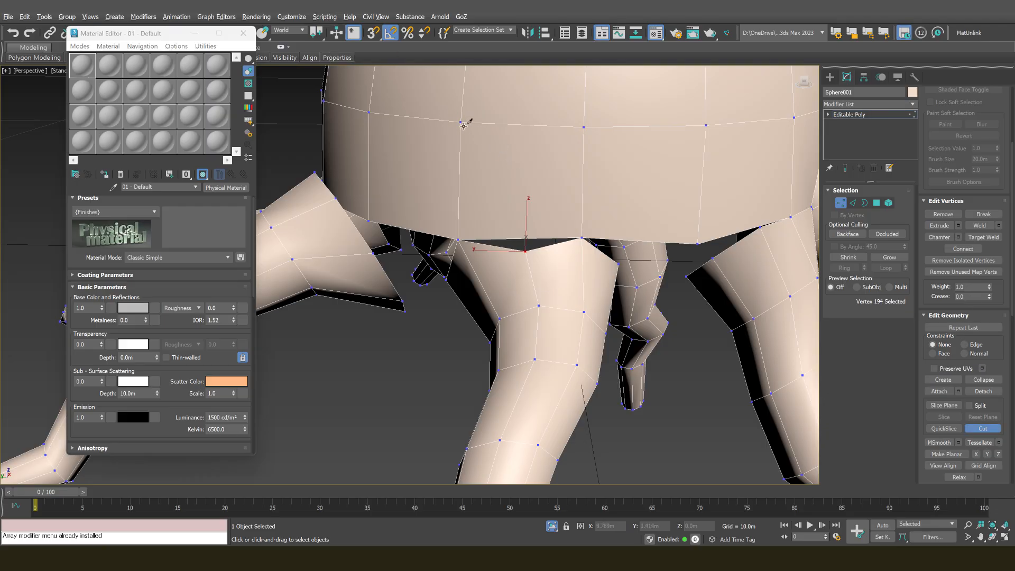
{"action": "left_click", "coordinate": [580, 130]}
{"action": "right_click", "coordinate": [563, 169]}
{"action": "key", "text": "1"}
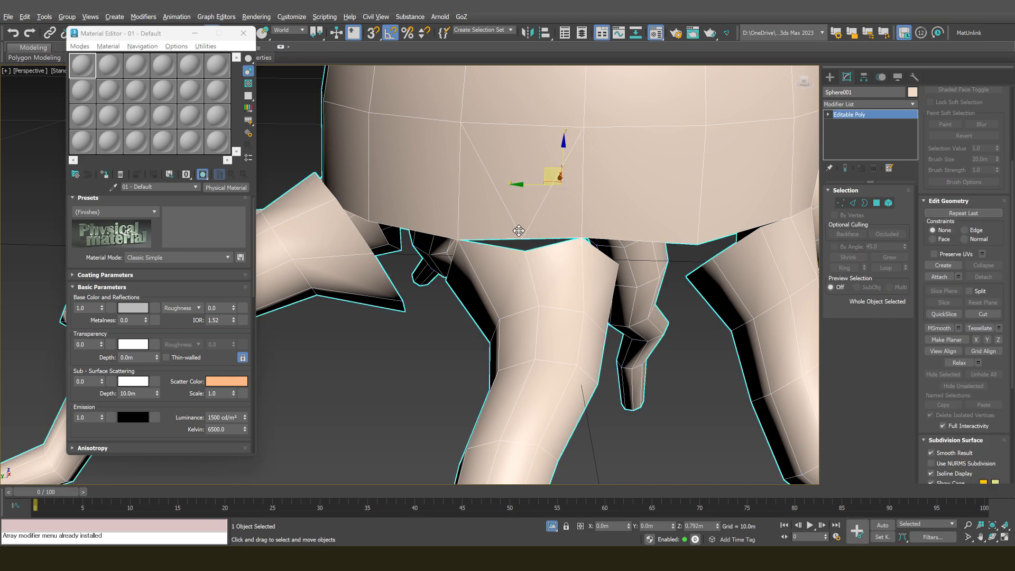
{"action": "key", "text": "1"}
{"action": "left_click", "coordinate": [522, 236]}
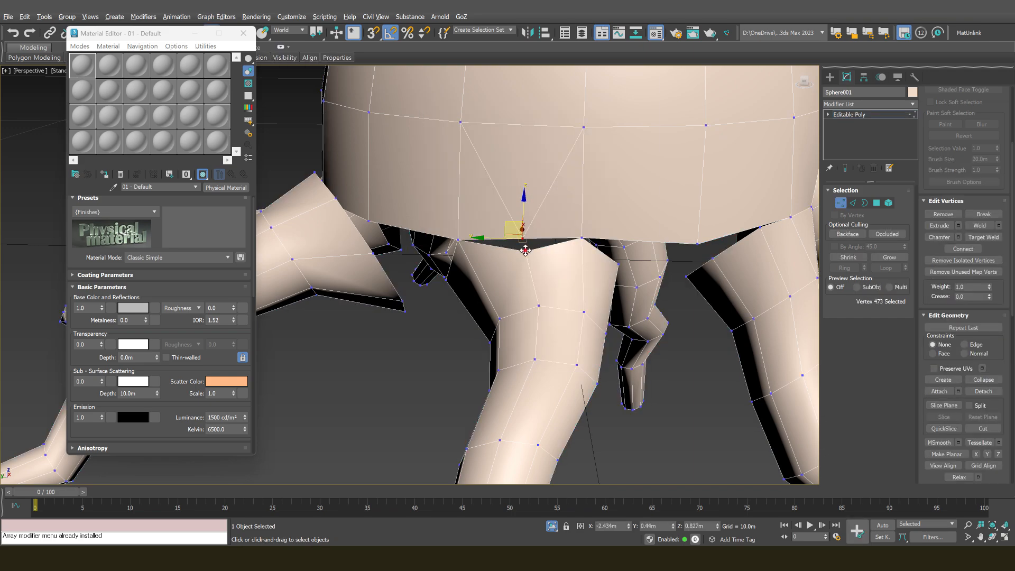
Raise the merged rim vertex to about Z 0.958 m
{"action": "middle_click_drag", "start_coordinate": [534, 235], "coordinate": [522, 227], "text": "alt"}
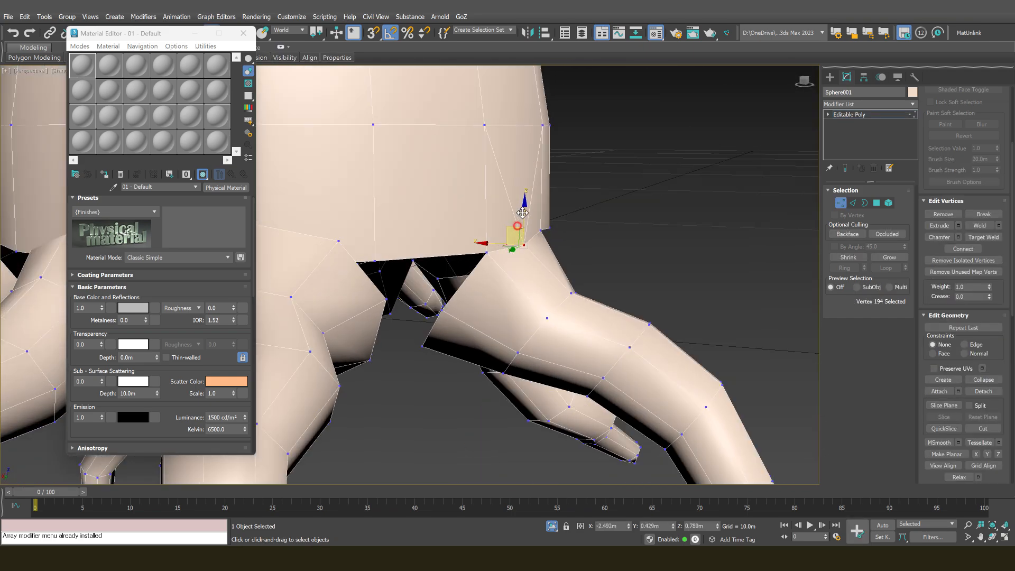
{"action": "left_click_drag", "start_coordinate": [522, 213], "coordinate": [522, 197]}
{"action": "scroll", "coordinate": [503, 212], "scroll_direction": "down", "scroll_amount": 6}
{"action": "scroll", "coordinate": [477, 218], "scroll_direction": "up", "scroll_amount": 5}
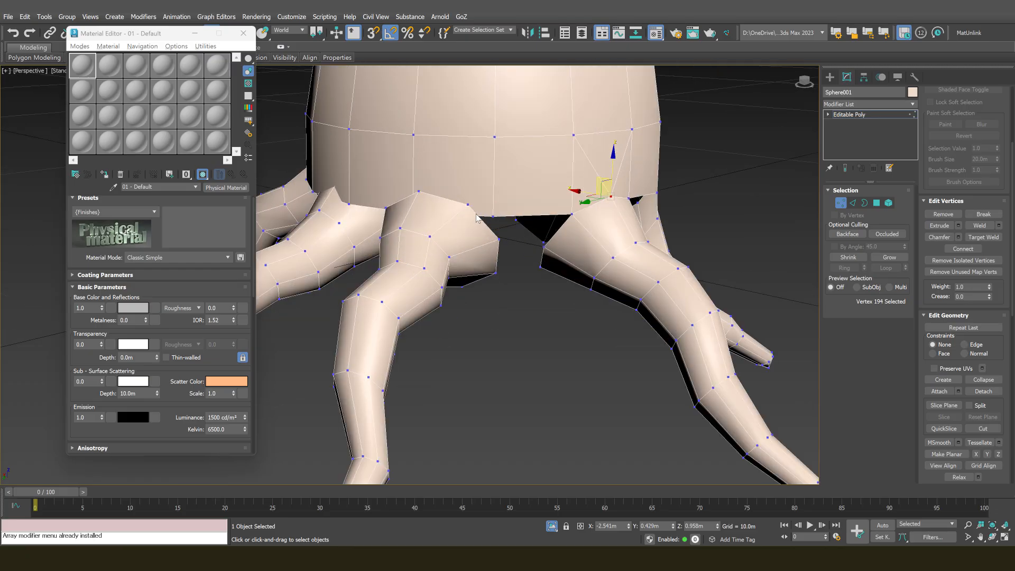
Join the next two dome rim vertices to the matching base vertices of the neighbouring tentacles
{"action": "left_click", "coordinate": [468, 205]}
{"action": "mouse_move", "coordinate": [469, 206]}
{"action": "middle_mouse_down", "text": "alt"}
{"action": "mouse_move", "coordinate": [481, 205]}
{"action": "mouse_move", "coordinate": [419, 218]}
{"action": "mouse_move", "coordinate": [451, 199]}
{"action": "middle_mouse_up", "text": "alt"}
{"action": "key", "text": "F3"}
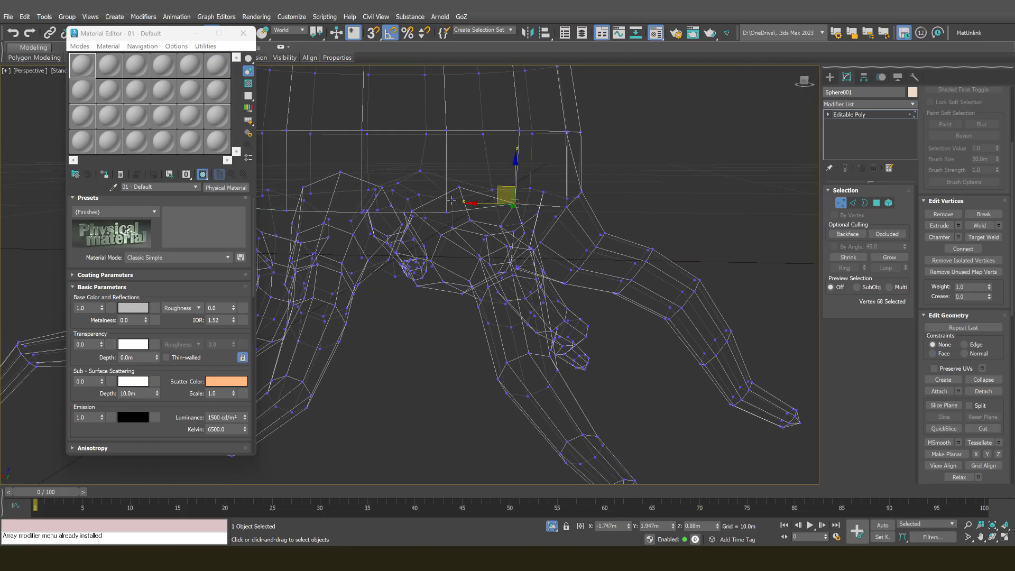
{"action": "left_click", "coordinate": [446, 212]}
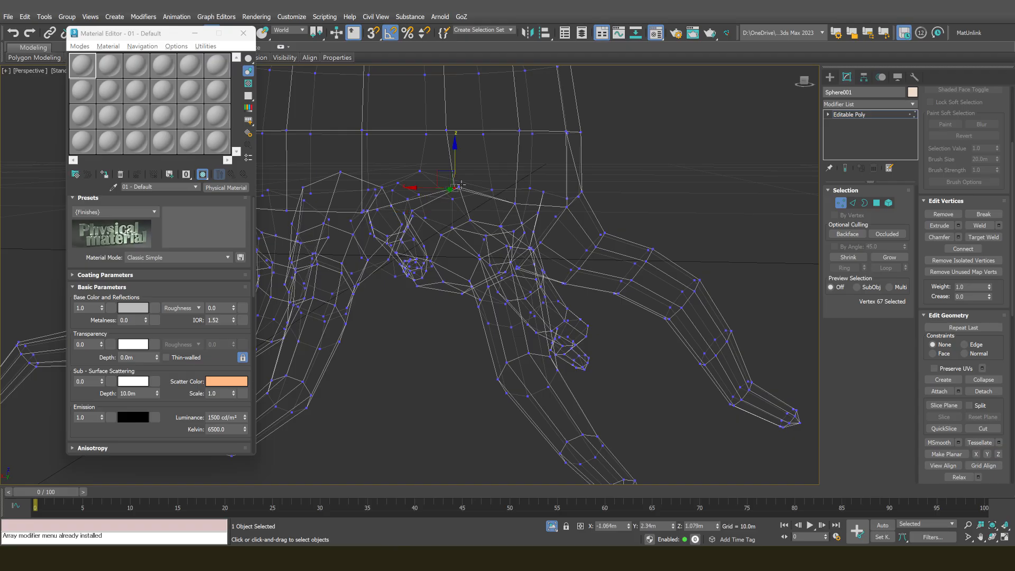
{"action": "key", "text": "F3"}
{"action": "scroll", "coordinate": [433, 193], "scroll_direction": "down", "scroll_amount": 5}
{"action": "scroll", "coordinate": [434, 194], "scroll_direction": "up", "scroll_amount": 5}
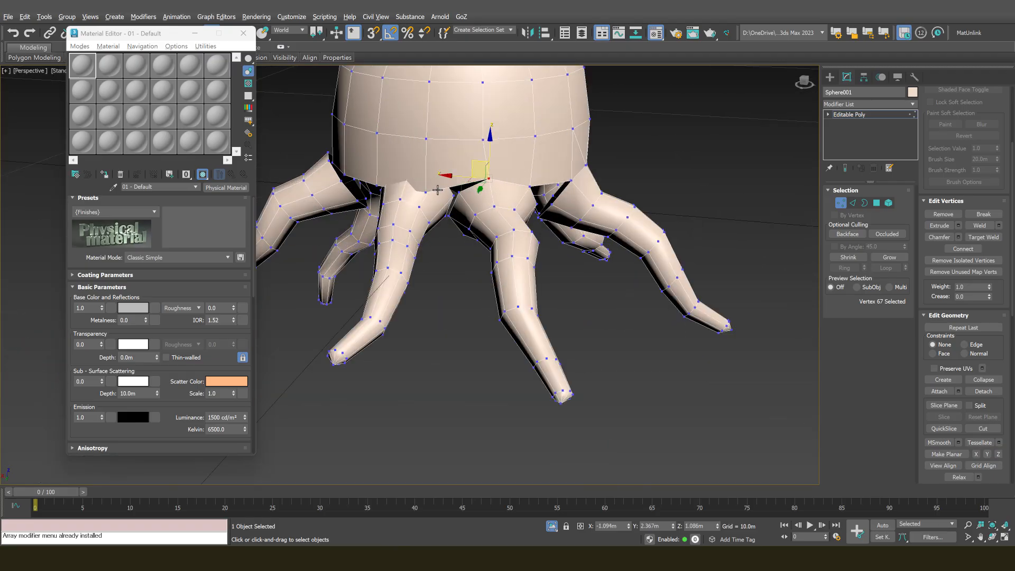
Align the adjacent tentacle element with the dome rim and join its side base vertices to the rim vertices
{"action": "mouse_move", "coordinate": [434, 193]}
{"action": "middle_mouse_down", "text": "alt"}
{"action": "mouse_move", "coordinate": [423, 178]}
{"action": "mouse_move", "coordinate": [389, 182]}
{"action": "mouse_move", "coordinate": [391, 193]}
{"action": "mouse_move", "coordinate": [496, 222]}
{"action": "mouse_move", "coordinate": [392, 192]}
{"action": "mouse_move", "coordinate": [384, 161]}
{"action": "mouse_move", "coordinate": [451, 197]}
{"action": "mouse_move", "coordinate": [446, 211]}
{"action": "middle_mouse_up", "text": "alt"}
{"action": "key", "text": "5"}
{"action": "left_click", "coordinate": [431, 192]}
{"action": "key", "text": "F3"}
{"action": "key", "text": "1"}
{"action": "left_click", "coordinate": [376, 188]}
{"action": "key", "text": "5"}
{"action": "left_click", "coordinate": [393, 199]}
{"action": "key", "text": "F3"}
{"action": "key", "text": "1"}
{"action": "key", "text": "F3"}
{"action": "left_click", "coordinate": [430, 175]}
{"action": "key", "text": "F3"}
Collapse the facing base vertices of this tentacle and its neighbour in pairs and check the remaining open border
{"action": "left_click", "coordinate": [459, 179]}
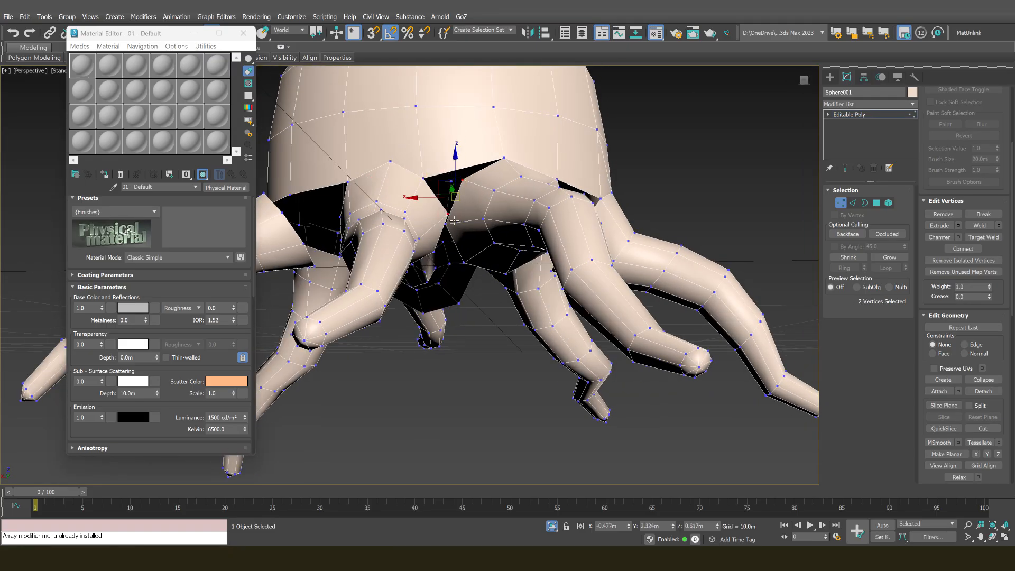
{"action": "left_click", "coordinate": [450, 222]}
{"action": "left_click", "coordinate": [438, 247]}
{"action": "mouse_move", "coordinate": [438, 247]}
{"action": "middle_mouse_down", "text": "alt"}
{"action": "mouse_move", "coordinate": [442, 198]}
{"action": "mouse_move", "coordinate": [453, 227]}
{"action": "middle_mouse_up", "text": "alt"}
{"action": "key", "text": "3"}
{"action": "left_click", "coordinate": [436, 199]}
{"action": "key", "text": "F3"}
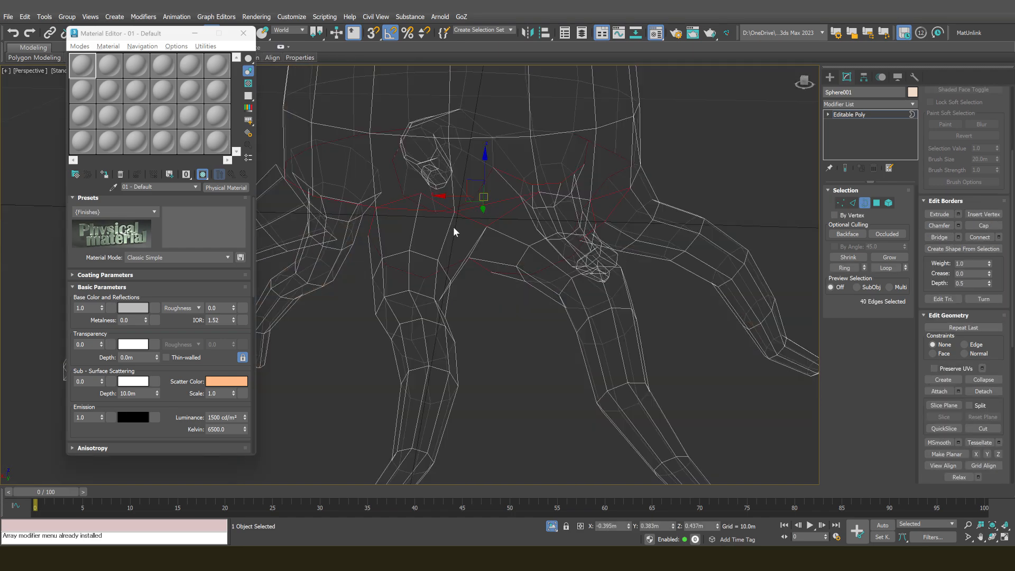
{"action": "key", "text": "1"}
{"action": "key", "text": "F3"}
Cut the dome down to the rim above the tentacle and collapse the new rim vertex with the tentacle's top vertex
{"action": "middle_click_drag", "start_coordinate": [383, 162], "coordinate": [430, 223], "text": "alt"}
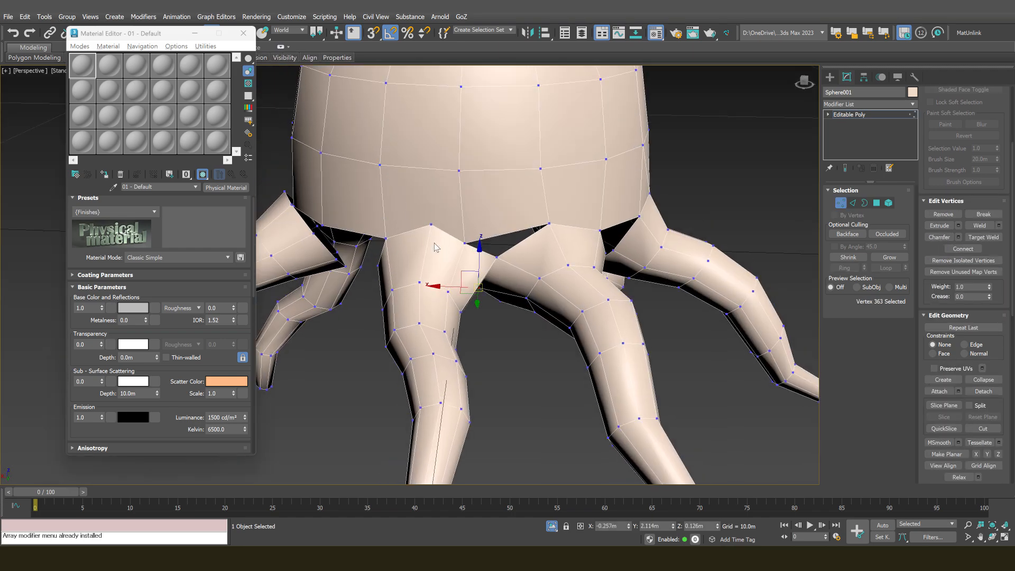
{"action": "key", "text": "F3"}
{"action": "key", "text": "alt+c"}
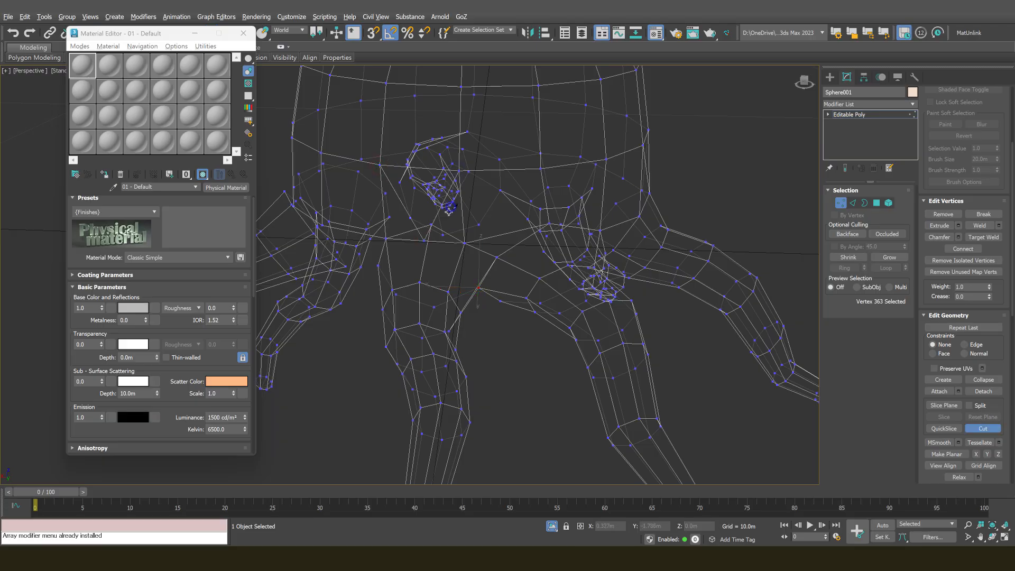
{"action": "right_click", "coordinate": [430, 245]}
{"action": "key", "text": "1"}
{"action": "key", "text": "1"}
{"action": "left_click", "coordinate": [425, 242]}
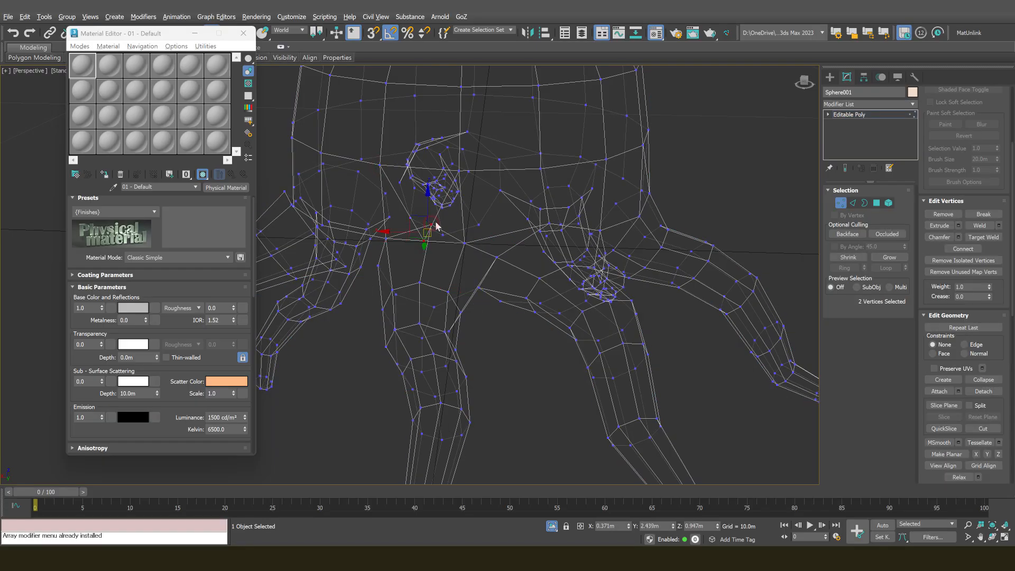
{"action": "key", "text": "ctrl+alt+c"}
Select the three-edge border between the dome rim and the newly joined tentacles and cap it
{"action": "key", "text": "F3"}
{"action": "scroll", "coordinate": [435, 226], "scroll_direction": "down", "scroll_amount": 3}
{"action": "mouse_move", "coordinate": [392, 230]}
{"action": "middle_mouse_down", "text": "alt"}
{"action": "mouse_move", "coordinate": [448, 222]}
{"action": "mouse_move", "coordinate": [421, 236]}
{"action": "mouse_move", "coordinate": [493, 253]}
{"action": "mouse_move", "coordinate": [482, 260]}
{"action": "mouse_move", "coordinate": [504, 272]}
{"action": "middle_mouse_up", "text": "alt"}
{"action": "scroll", "coordinate": [418, 230], "scroll_direction": "up", "scroll_amount": 5}
{"action": "key", "text": "3"}
{"action": "left_click", "coordinate": [468, 254]}
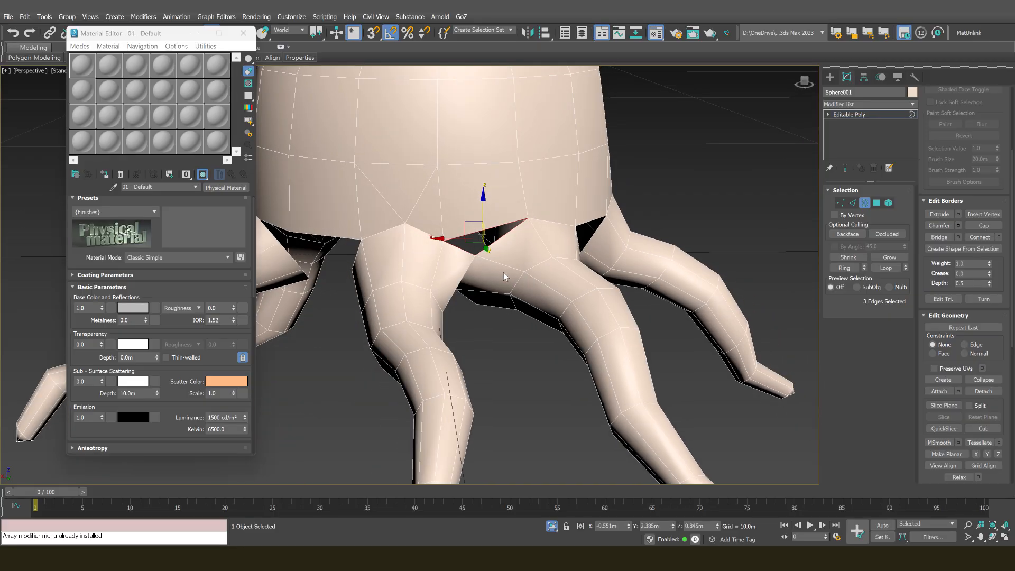
{"action": "key", "text": "alt+p"}
{"action": "middle_click_drag", "start_coordinate": [539, 211], "coordinate": [460, 280], "text": "alt"}
{"action": "scroll", "coordinate": [531, 283], "scroll_direction": "down", "scroll_amount": 4}
{"action": "scroll", "coordinate": [529, 285], "scroll_direction": "up", "scroll_amount": 3}
{"action": "left_click", "coordinate": [551, 277]}
{"action": "middle_click_drag", "start_coordinate": [551, 277], "coordinate": [600, 292], "text": "alt"}
{"action": "key", "text": "2"}
{"action": "left_click", "coordinate": [552, 257]}
{"action": "left_click", "coordinate": [600, 262], "text": "ctrl"}
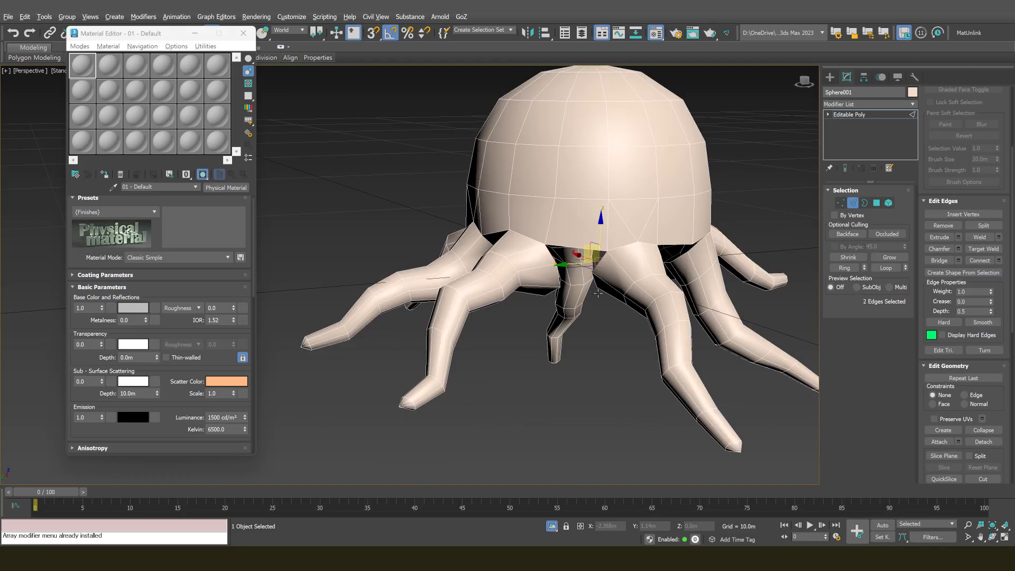
{"action": "key", "text": "alt+v"}
{"action": "key", "text": "Escape"}
At Edge level, select the facing upper base edges of the two separated neighbouring tentacles and bridge them
{"action": "scroll", "coordinate": [599, 254], "scroll_direction": "up", "scroll_amount": 4}
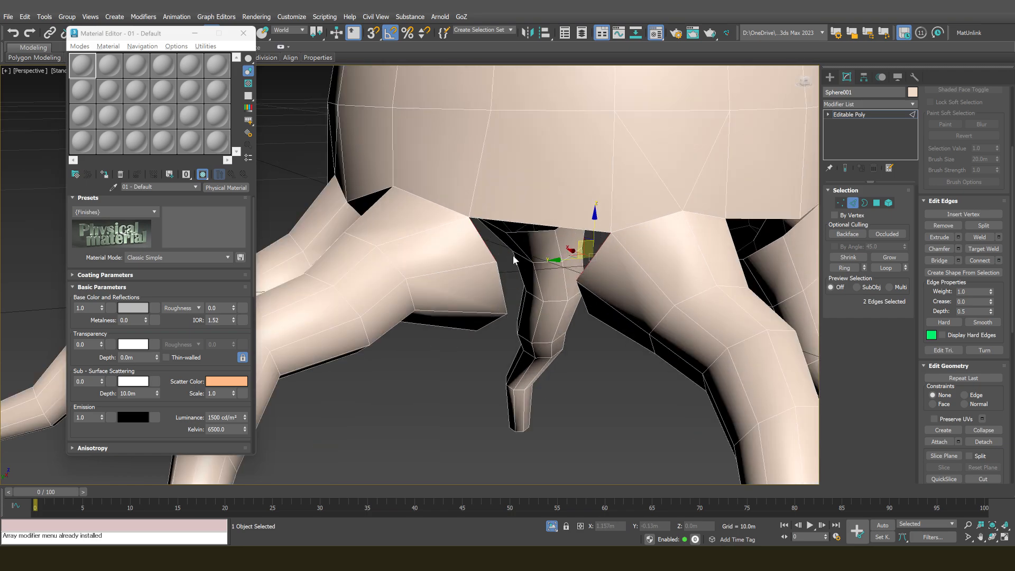
{"action": "key", "text": "2"}
{"action": "key", "text": "2"}
{"action": "left_click", "coordinate": [489, 249]}
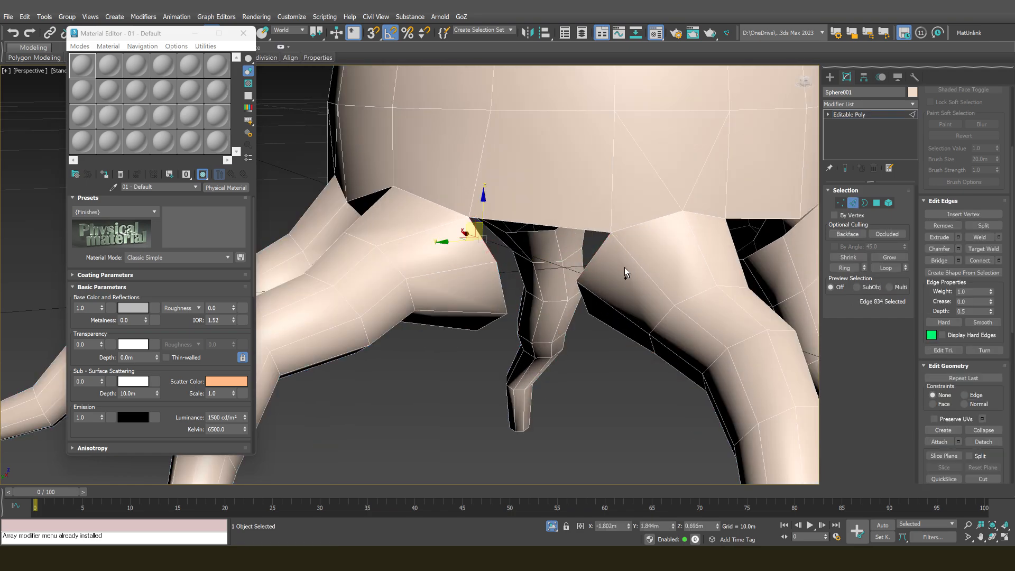
{"action": "left_click", "coordinate": [599, 252], "text": "ctrl"}
{"action": "middle_click_drag", "start_coordinate": [668, 281], "coordinate": [911, 287], "text": "alt"}
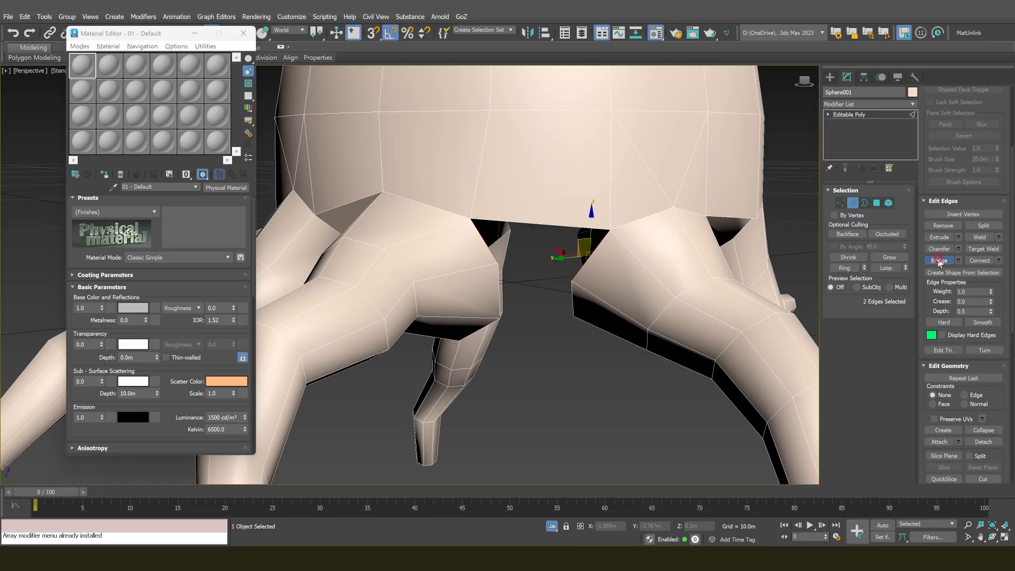
{"action": "left_click", "coordinate": [939, 261]}
Bridge the next pair of facing base edges between the same two tentacles, underneath the first bridge
{"action": "scroll", "coordinate": [475, 295], "scroll_direction": "down", "scroll_amount": 4}
{"action": "middle_click_drag", "start_coordinate": [474, 296], "coordinate": [500, 260], "text": "alt"}
{"action": "scroll", "coordinate": [499, 275], "scroll_direction": "up", "scroll_amount": 2}
{"action": "left_click", "coordinate": [487, 316]}
{"action": "left_click", "coordinate": [540, 307], "text": "ctrl"}
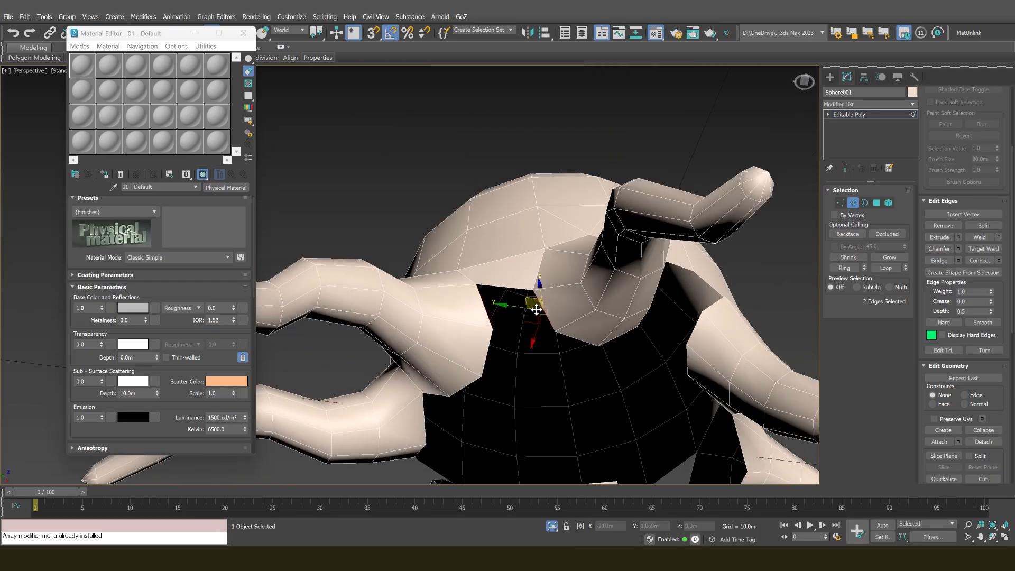
{"action": "key", "text": "semicolon"}
At Vertex level, set the reference coordinate system to Screen and adjust the two upper corner vertices of the bridge between the tentacles
{"action": "middle_click_drag", "start_coordinate": [537, 306], "coordinate": [537, 301], "text": "alt"}
{"action": "key", "text": "1"}
{"action": "left_click", "coordinate": [536, 292]}
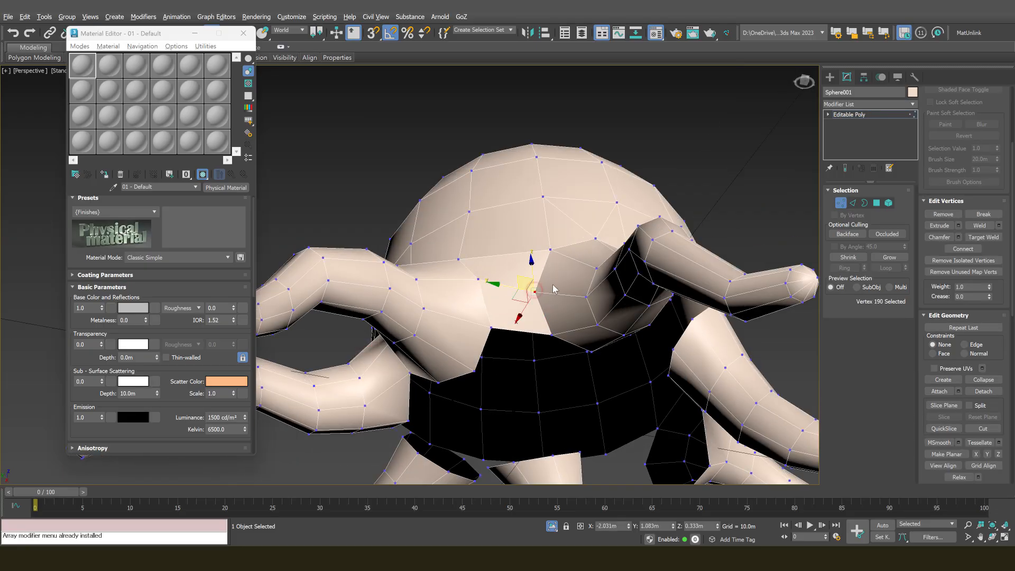
{"action": "right_click", "coordinate": [538, 276]}
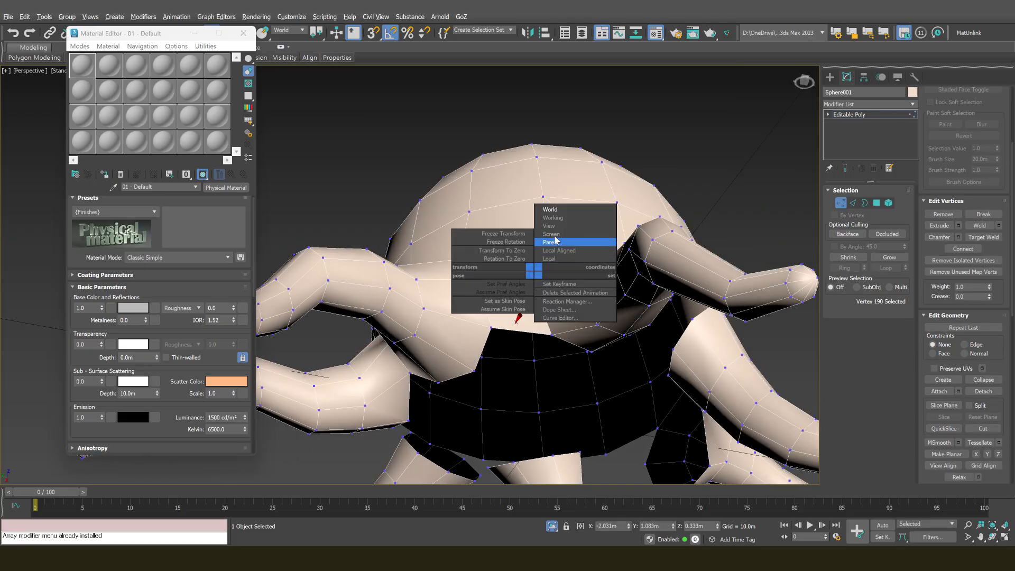
{"action": "left_click", "coordinate": [554, 234]}
{"action": "left_click", "coordinate": [479, 279]}
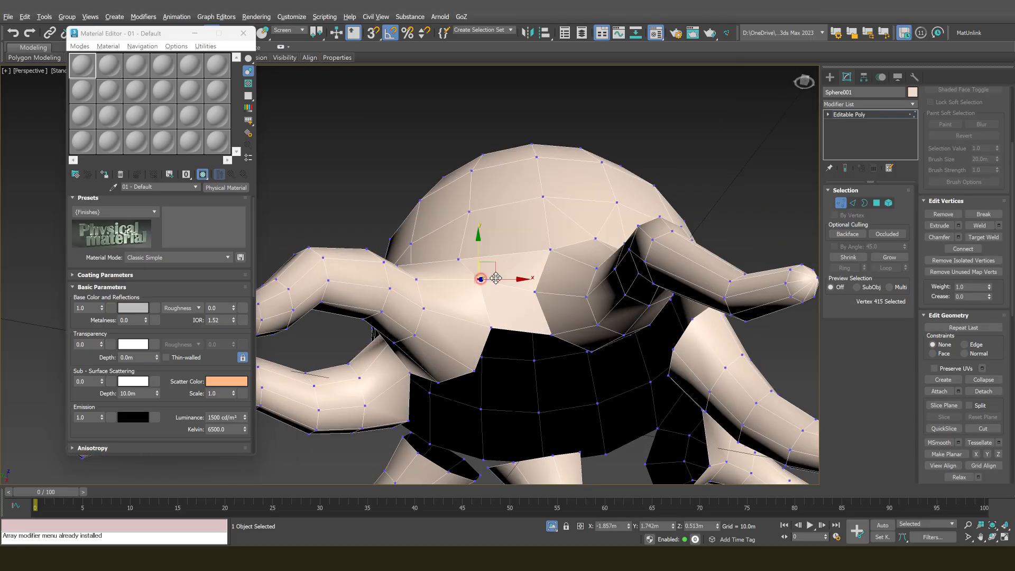
{"action": "left_click", "coordinate": [535, 292]}
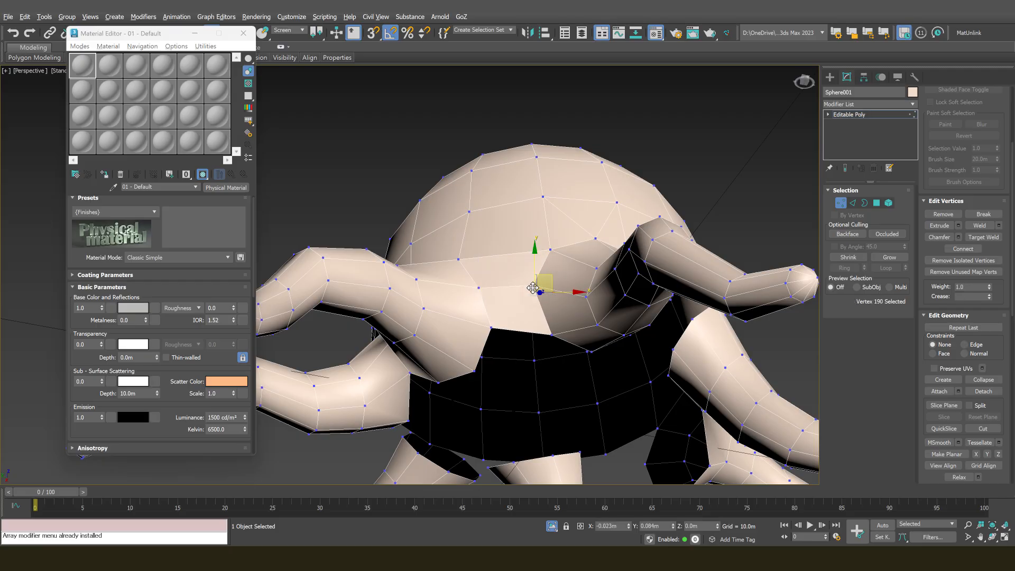
Reposition the vertex where the next two neighbouring tentacles meet just beneath the dome's rim
{"action": "scroll", "coordinate": [533, 294], "scroll_direction": "down", "scroll_amount": 5}
{"action": "middle_click_drag", "start_coordinate": [534, 294], "coordinate": [544, 263], "text": "alt"}
{"action": "scroll", "coordinate": [537, 333], "scroll_direction": "up", "scroll_amount": 3}
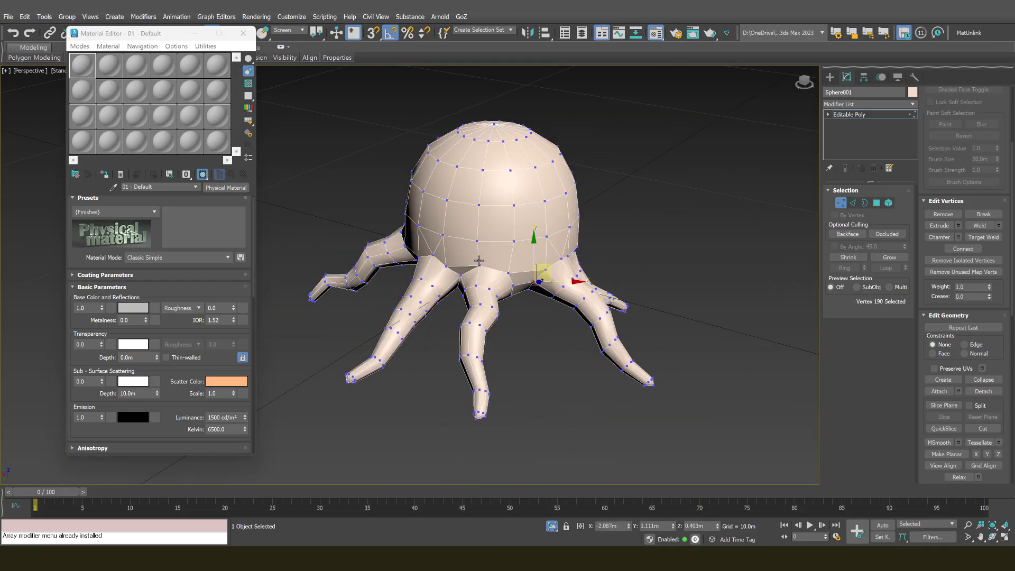
{"action": "scroll", "coordinate": [479, 260], "scroll_direction": "up", "scroll_amount": 4}
{"action": "left_click", "coordinate": [443, 266]}
{"action": "middle_click_drag", "start_coordinate": [449, 281], "coordinate": [487, 277], "text": "alt"}
{"action": "scroll", "coordinate": [453, 268], "scroll_direction": "up", "scroll_amount": 3}
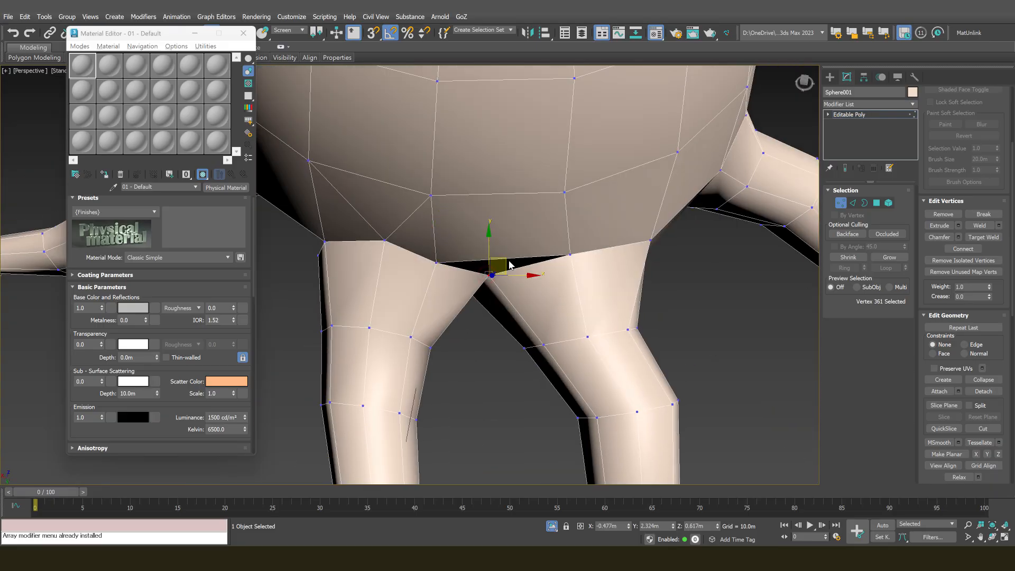
{"action": "left_click_drag", "start_coordinate": [508, 256], "coordinate": [504, 268]}
Cut the dome down to the rim above the neighbouring tentacle and collapse the new rim vertex with that tentacle's top vertex
{"action": "middle_click_drag", "start_coordinate": [489, 261], "coordinate": [564, 265], "text": "alt"}
{"action": "scroll", "coordinate": [494, 260], "scroll_direction": "down", "scroll_amount": 5}
{"action": "scroll", "coordinate": [445, 267], "scroll_direction": "up", "scroll_amount": 4}
{"action": "middle_click_drag", "start_coordinate": [418, 291], "coordinate": [460, 215], "text": "alt"}
{"action": "key", "text": "alt+c"}
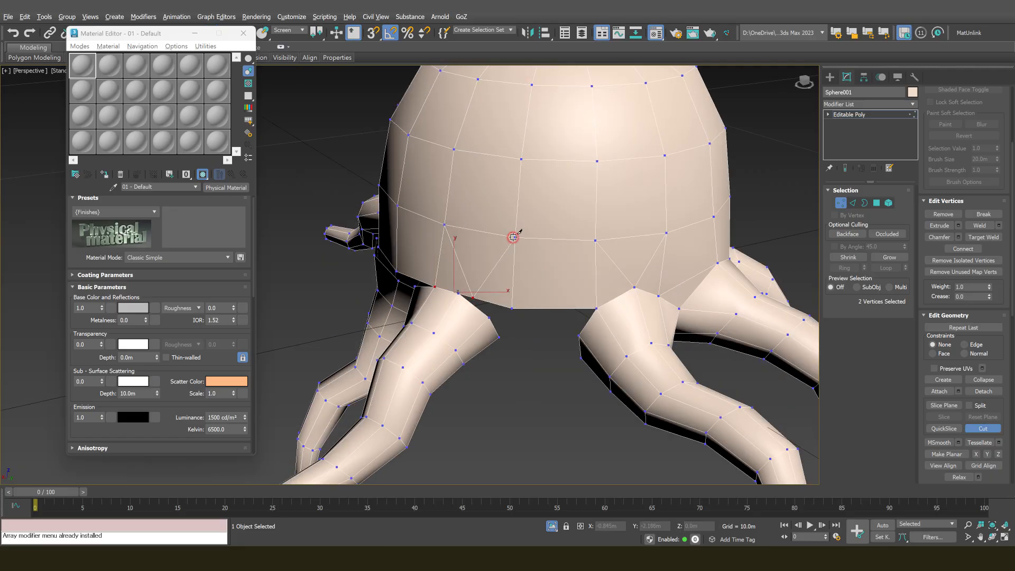
{"action": "right_click", "coordinate": [512, 265]}
{"action": "key", "text": "1"}
{"action": "key", "text": "1"}
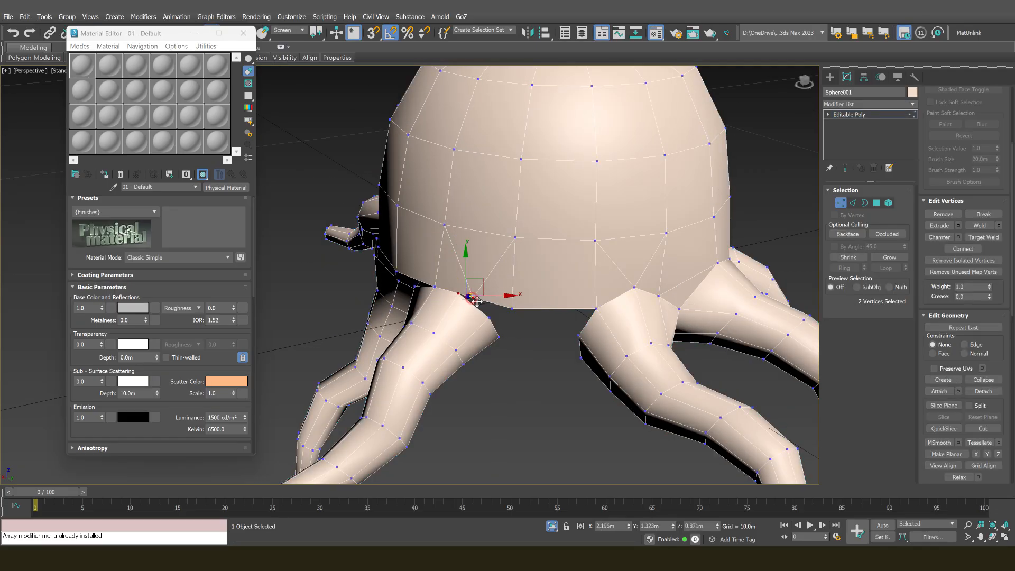
{"action": "left_click", "coordinate": [477, 302]}
At Edge level, select the facing base edges of this tentacle and its neighbour under the rim and bridge them
{"action": "middle_click_drag", "start_coordinate": [478, 302], "coordinate": [500, 292], "text": "alt"}
{"action": "scroll", "coordinate": [503, 303], "scroll_direction": "down", "scroll_amount": 6}
{"action": "key", "text": "2"}
{"action": "scroll", "coordinate": [502, 312], "scroll_direction": "up", "scroll_amount": 6}
{"action": "key", "text": "2"}
{"action": "key", "text": "2"}
{"action": "left_click", "coordinate": [502, 320]}
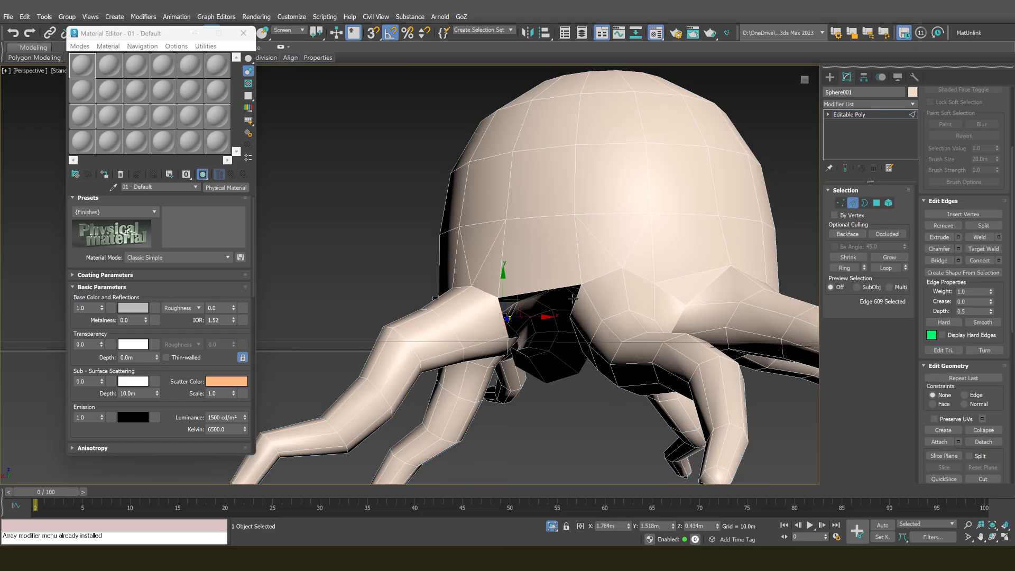
{"action": "left_click", "coordinate": [573, 300], "text": "ctrl"}
{"action": "scroll", "coordinate": [547, 336], "scroll_direction": "down", "scroll_amount": 8}
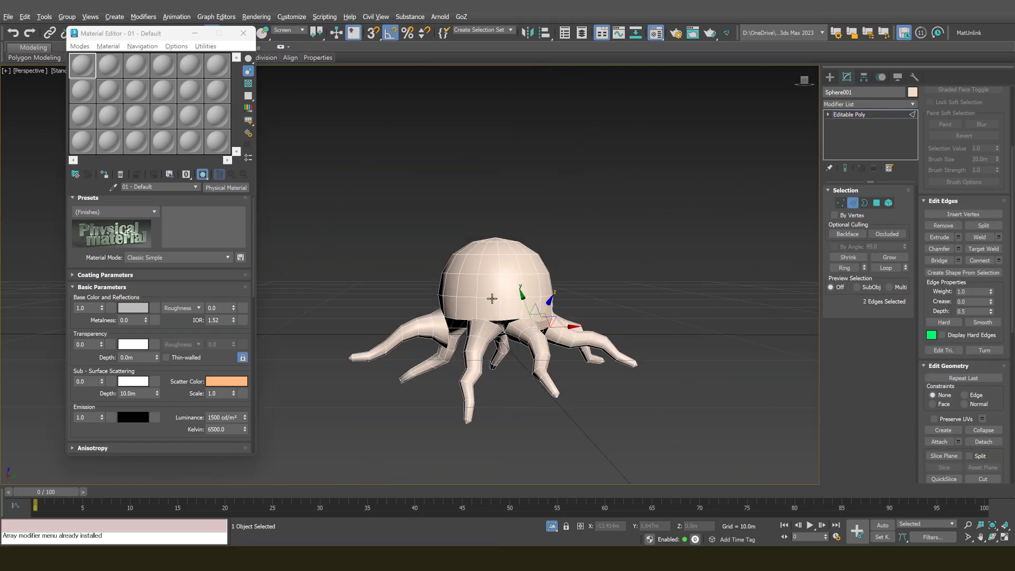
Collapse the next tentacle's first upper corner vertex with the adjacent dome rim vertex
{"action": "scroll", "coordinate": [476, 317], "scroll_direction": "up", "scroll_amount": 5}
{"action": "key", "text": "1"}
{"action": "left_click", "coordinate": [455, 356]}
{"action": "left_click", "coordinate": [447, 354], "text": "ctrl"}
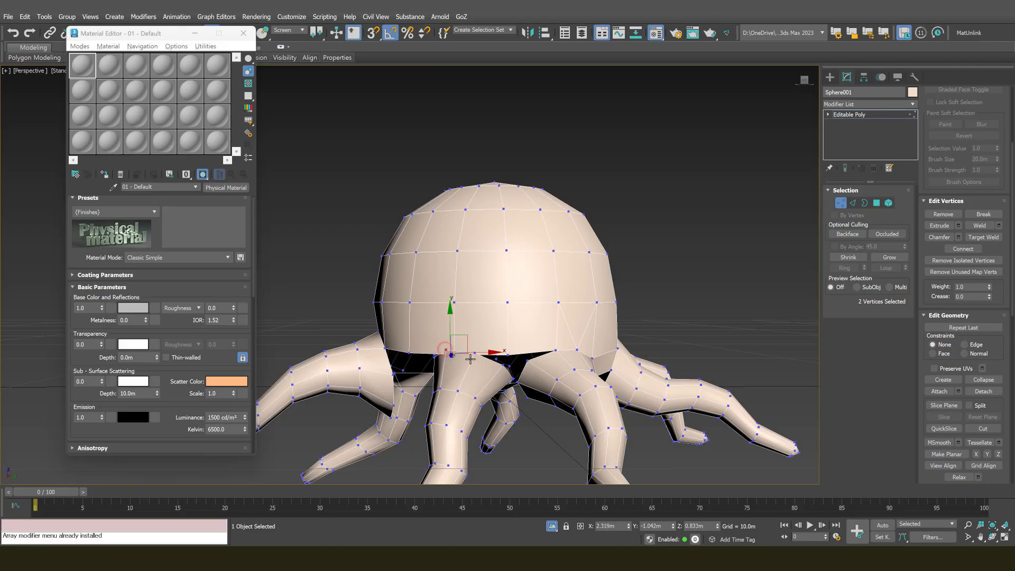
Cut the dome from two neighbouring vertices down to one rim point above the tentacle's middle top vertex
{"action": "scroll", "coordinate": [499, 360], "scroll_direction": "up", "scroll_amount": 5}
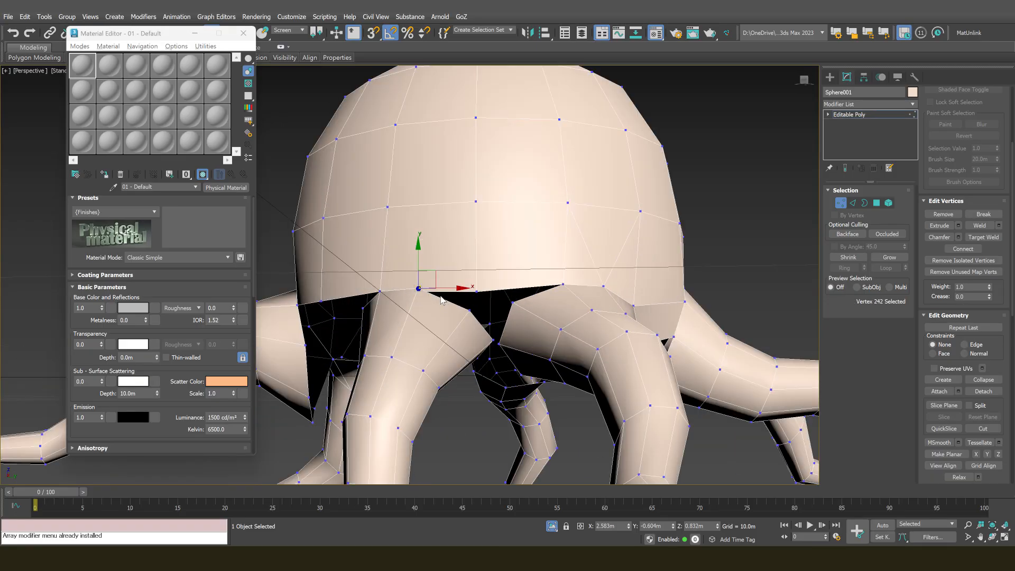
{"action": "middle_click_drag", "start_coordinate": [442, 300], "coordinate": [399, 222], "text": "alt"}
{"action": "key", "text": "alt+c"}
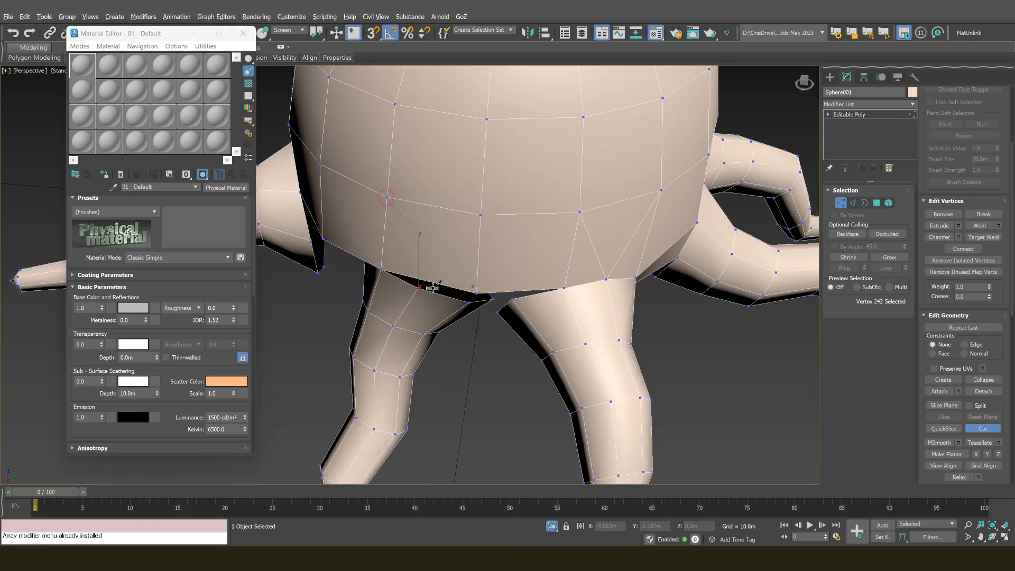
{"action": "right_click", "coordinate": [447, 256]}
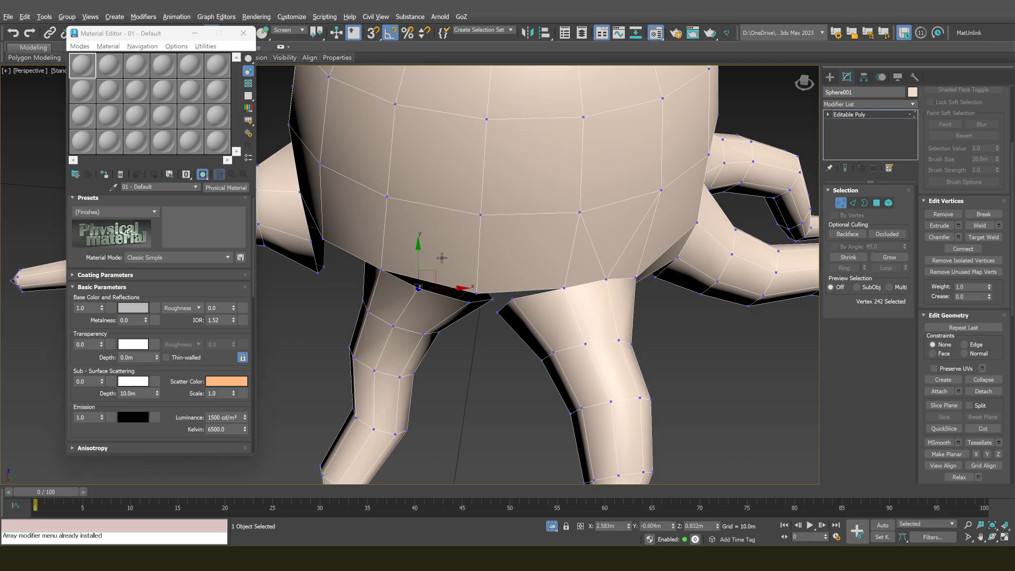
{"action": "scroll", "coordinate": [443, 257], "scroll_direction": "up", "scroll_amount": 3}
{"action": "left_click", "coordinate": [299, 310]}
{"action": "key", "text": "alt+c"}
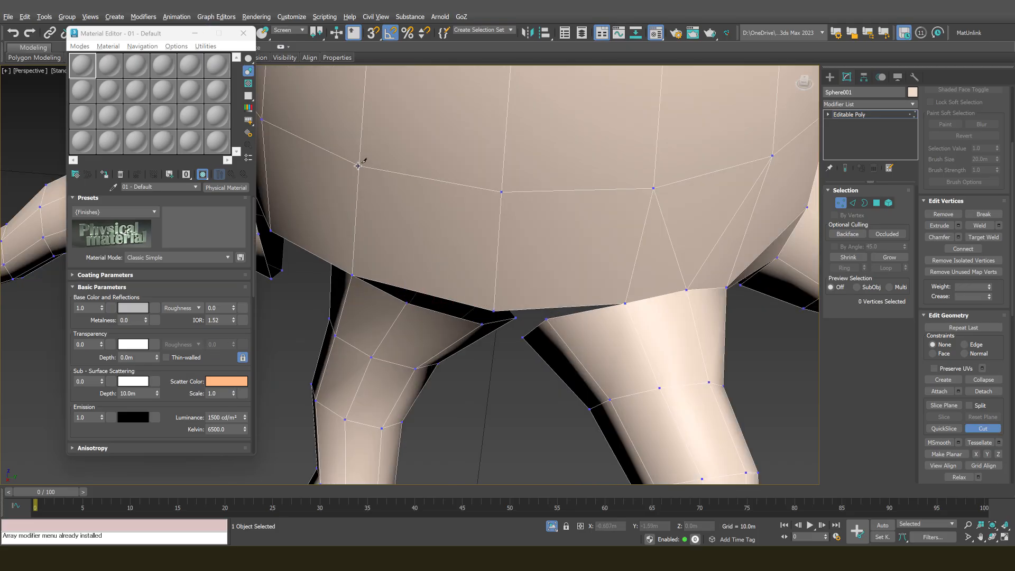
{"action": "left_click", "coordinate": [420, 291]}
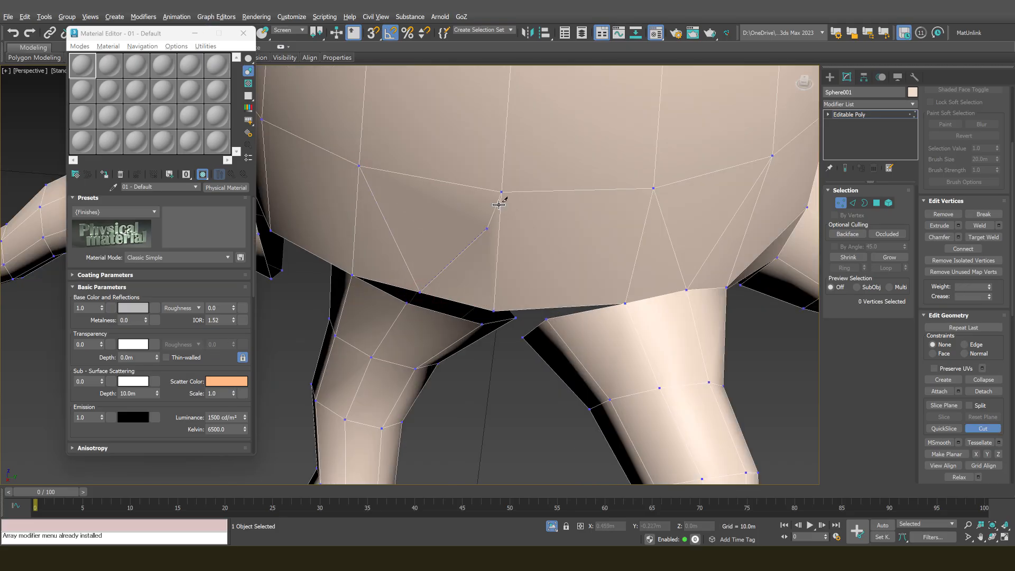
{"action": "right_click", "coordinate": [475, 257]}
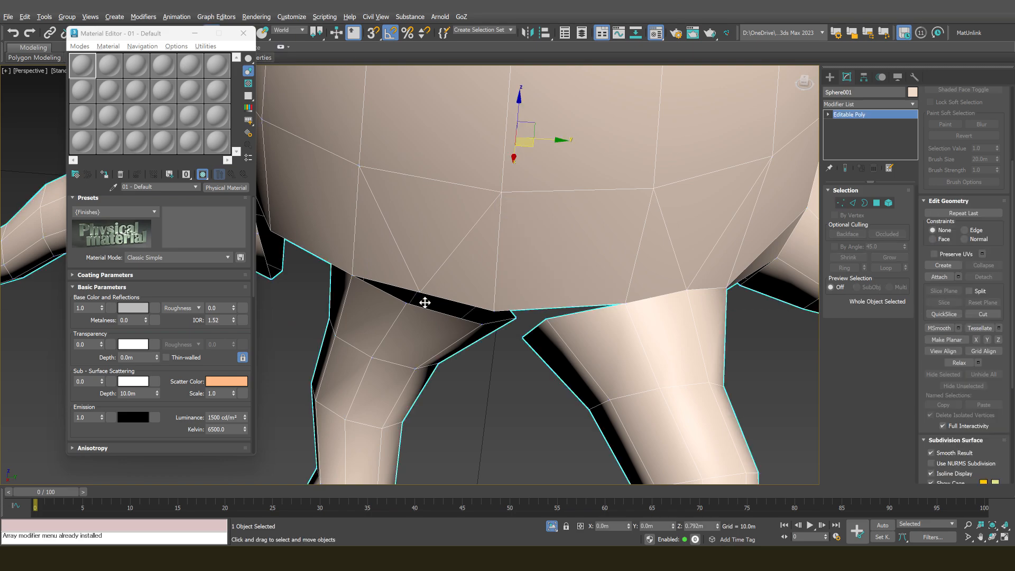
Collapse the tentacle's upper base vertices with the matching rim vertices, and join its side vertex to the neighbouring tentacle's
{"action": "left_click", "coordinate": [417, 295]}
{"action": "middle_click_drag", "start_coordinate": [431, 316], "coordinate": [525, 360], "text": "alt"}
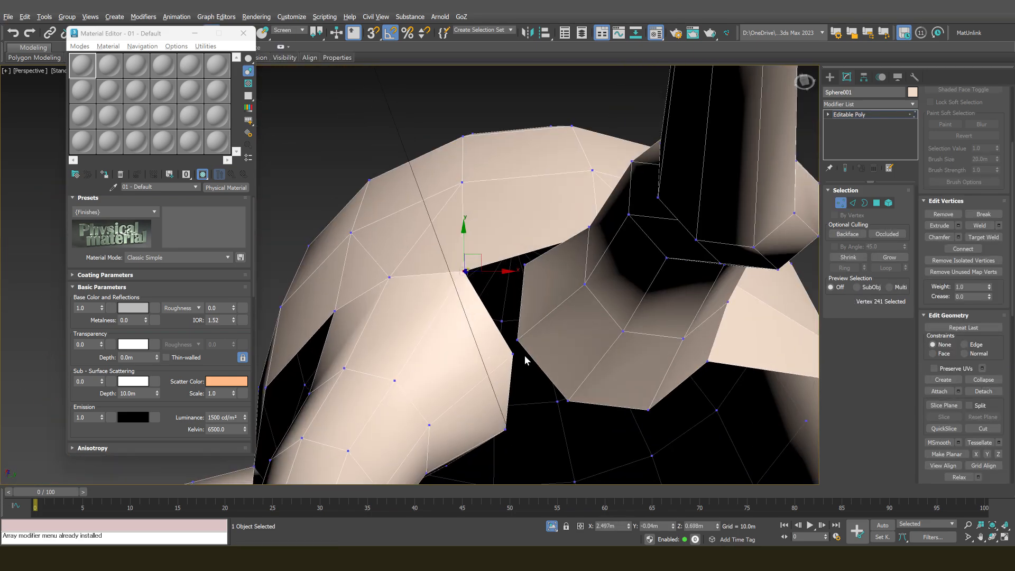
{"action": "scroll", "coordinate": [518, 340], "scroll_direction": "down", "scroll_amount": 6}
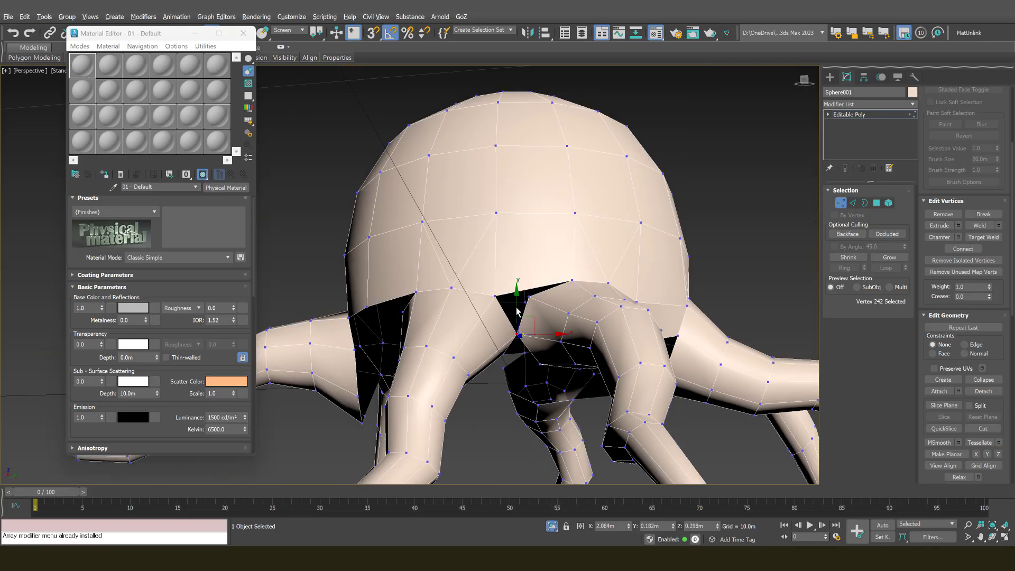
At Edge level, select the open edge between the dome rim and the two joined tentacles and close the gap
{"action": "middle_click_drag", "start_coordinate": [515, 314], "coordinate": [548, 274], "text": "alt"}
{"action": "scroll", "coordinate": [555, 296], "scroll_direction": "up", "scroll_amount": 5}
{"action": "key", "text": "2"}
{"action": "left_click", "coordinate": [555, 302]}
{"action": "scroll", "coordinate": [559, 245], "scroll_direction": "down", "scroll_amount": 6}
{"action": "scroll", "coordinate": [451, 291], "scroll_direction": "up", "scroll_amount": 3}
{"action": "middle_click_drag", "start_coordinate": [451, 290], "coordinate": [425, 256], "text": "alt"}
At Vertex level, select the dome rim vertex and the next tentacle's top vertex beneath it and collapse them
{"action": "key", "text": "1"}
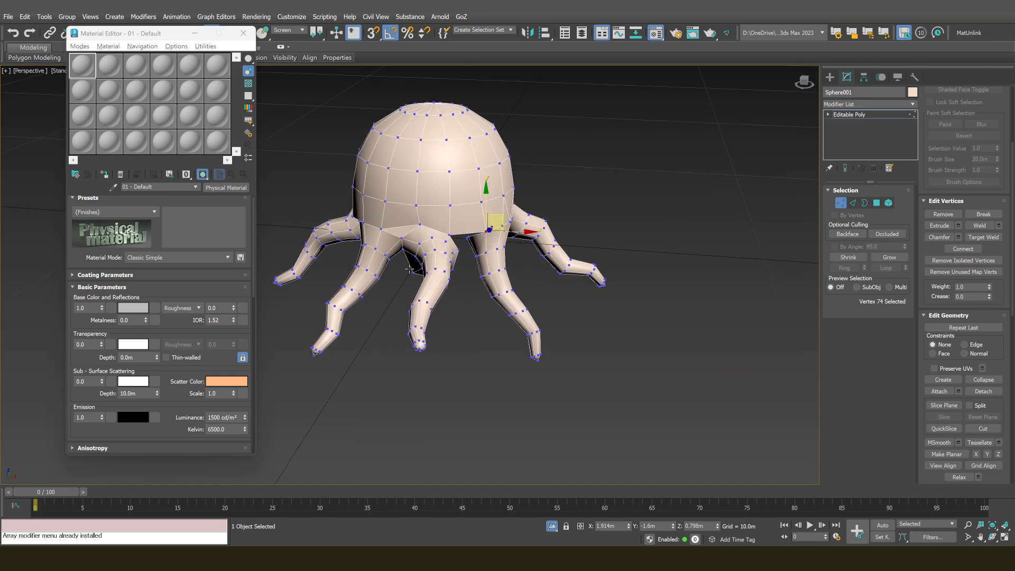
{"action": "scroll", "coordinate": [425, 256], "scroll_direction": "down", "scroll_amount": 3}
{"action": "scroll", "coordinate": [408, 273], "scroll_direction": "up", "scroll_amount": 6}
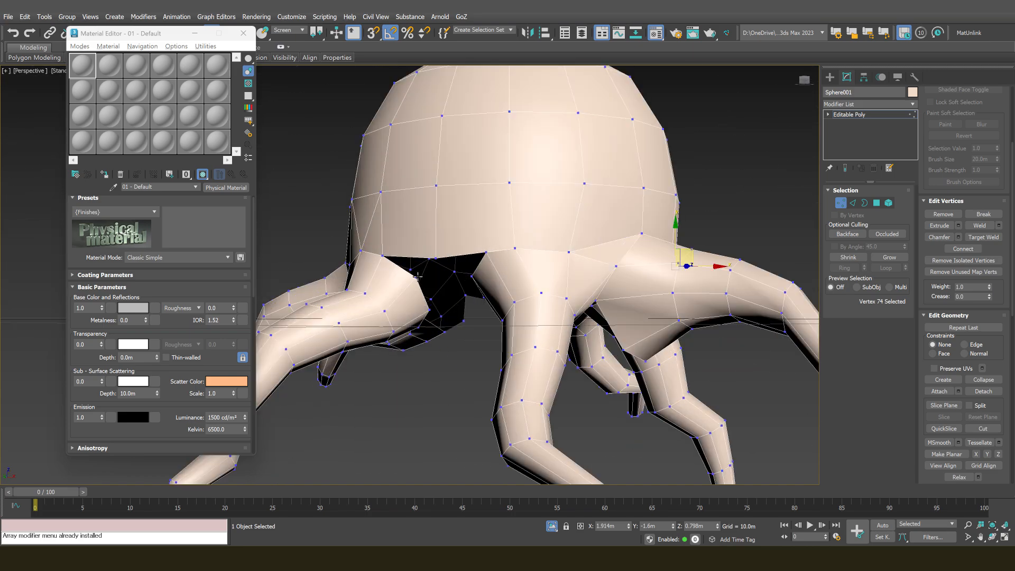
{"action": "middle_click_drag", "start_coordinate": [422, 281], "coordinate": [434, 244], "text": "alt"}
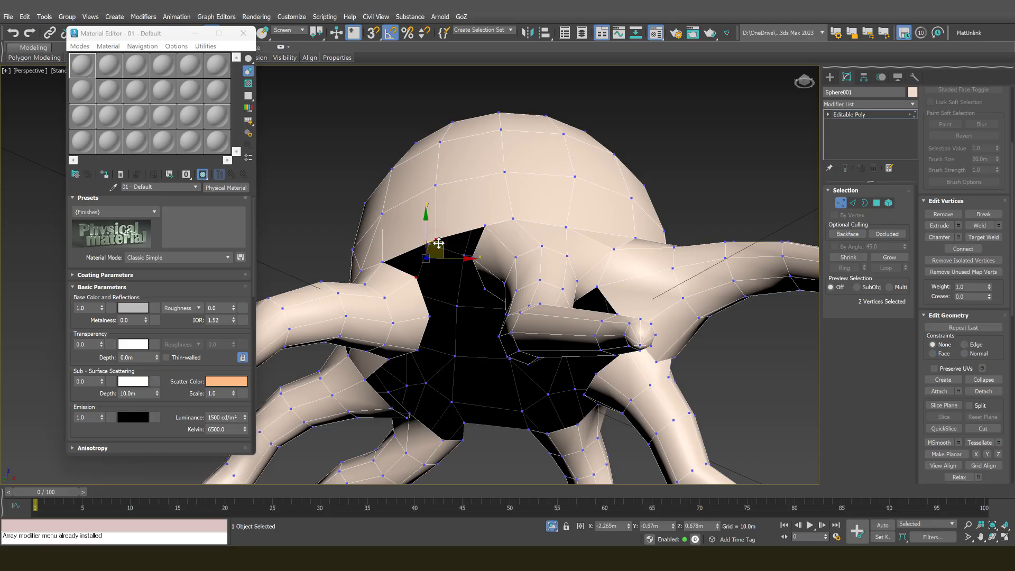
{"action": "key", "text": "ctrl+c"}
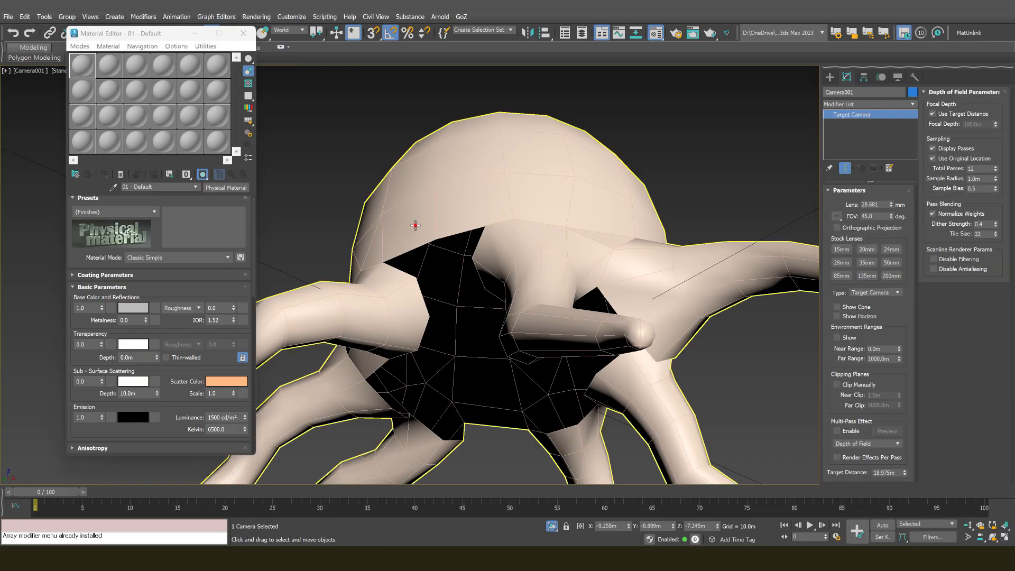
{"action": "left_click", "coordinate": [415, 226]}
{"action": "key", "text": "1"}
{"action": "left_click", "coordinate": [424, 275]}
Return from the camera view to the perspective view and delete the accidentally created camera
{"action": "middle_click_drag", "start_coordinate": [424, 275], "coordinate": [500, 356]}
{"action": "key", "text": "p"}
{"action": "scroll", "coordinate": [427, 284], "scroll_direction": "down", "scroll_amount": 5}
{"action": "scroll", "coordinate": [439, 282], "scroll_direction": "up", "scroll_amount": 10}
{"action": "scroll", "coordinate": [500, 356], "scroll_direction": "down", "scroll_amount": 10}
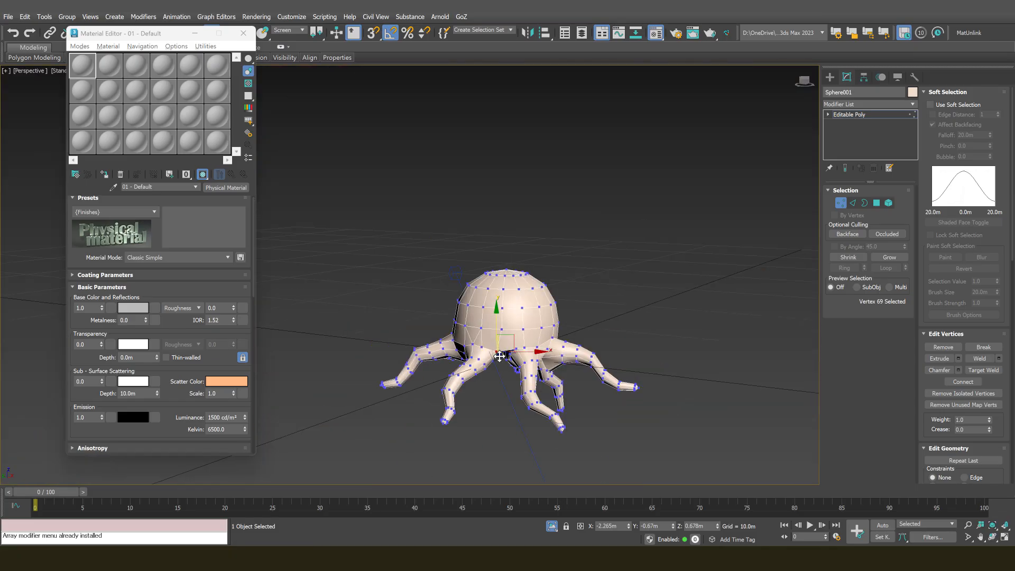
{"action": "scroll", "coordinate": [500, 356], "scroll_direction": "down", "scroll_amount": 5}
{"action": "left_click", "coordinate": [499, 398]}
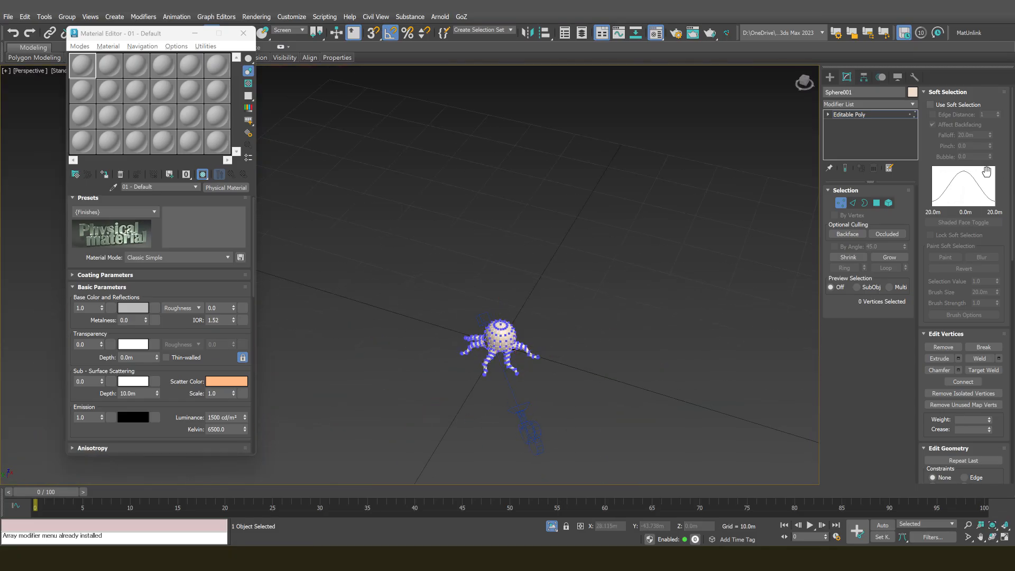
{"action": "left_click", "coordinate": [846, 203]}
{"action": "left_click", "coordinate": [582, 393]}
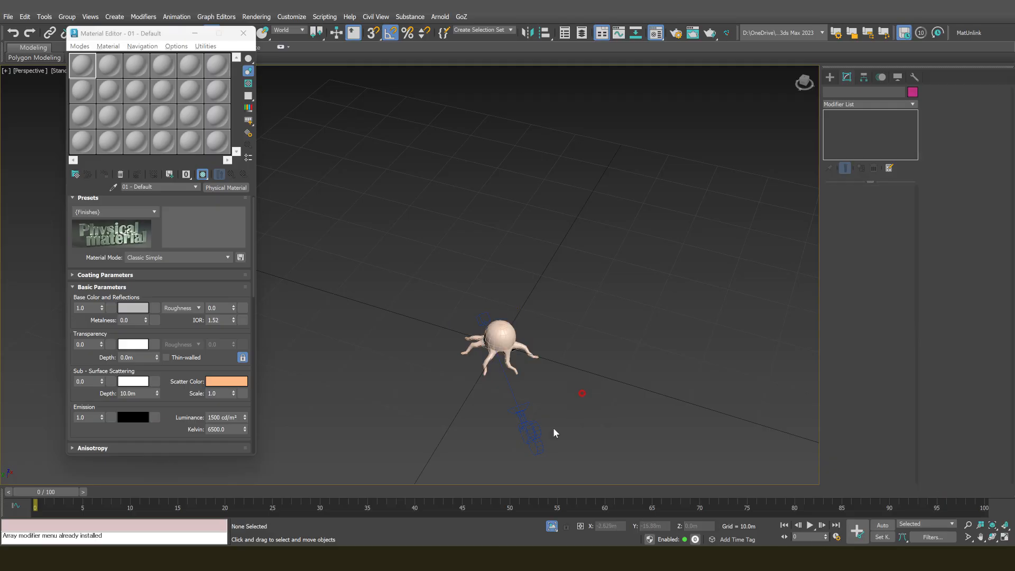
{"action": "left_click", "coordinate": [510, 458]}
{"action": "key", "text": "Delete"}
Select the octopus and check its mesh by selecting everything at Element level
{"action": "left_click", "coordinate": [501, 338]}
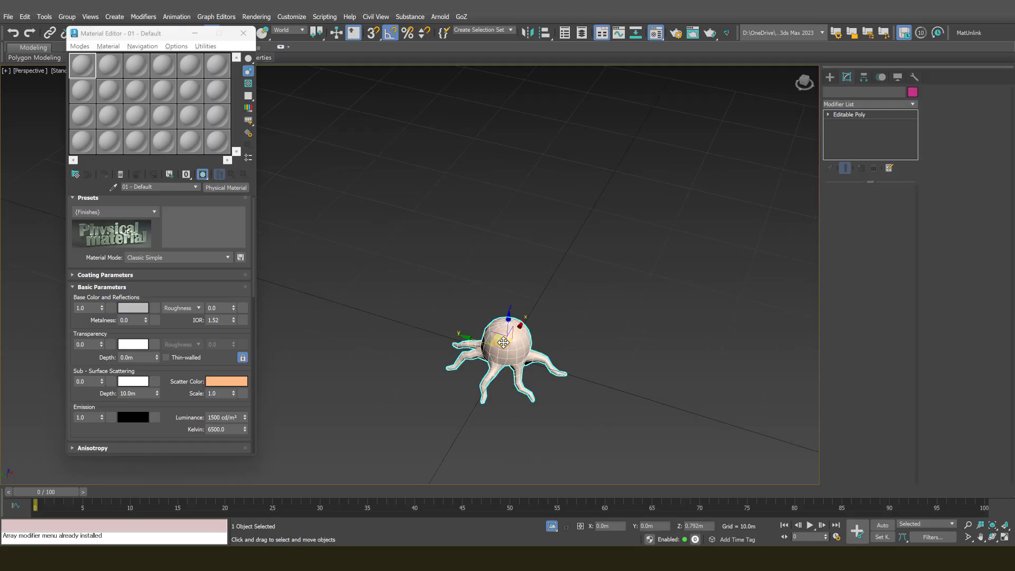
{"action": "key", "text": "z"}
{"action": "middle_click_drag", "start_coordinate": [504, 343], "coordinate": [476, 344], "text": "alt"}
{"action": "key", "text": "5"}
{"action": "key", "text": "ctrl+a"}
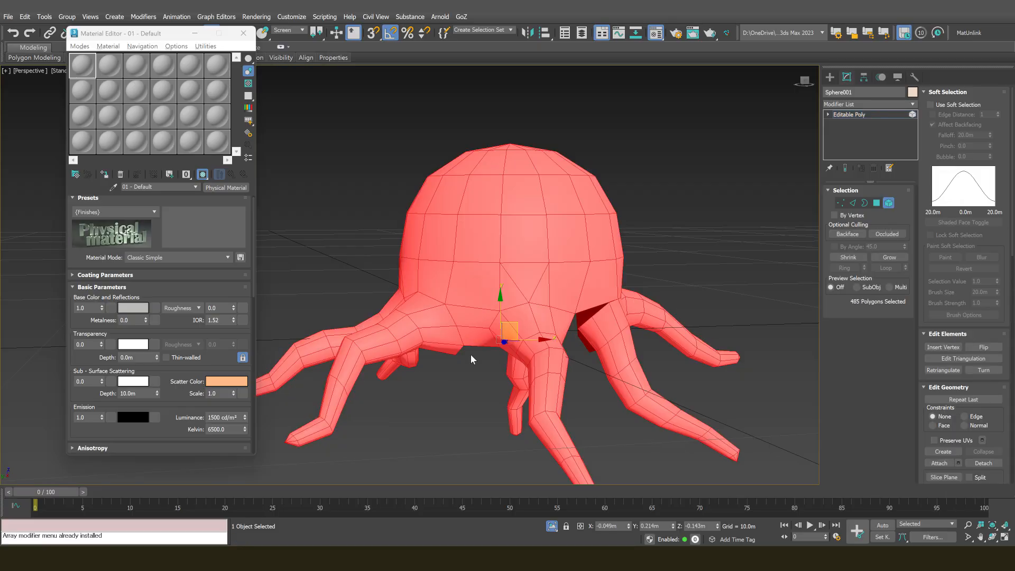
{"action": "left_click", "coordinate": [456, 382]}
At Vertex level, cut the dome from its neighbouring vertices down to the rim above the next unattached tentacle
{"action": "middle_click_drag", "start_coordinate": [456, 383], "coordinate": [484, 259], "text": "alt"}
{"action": "scroll", "coordinate": [492, 296], "scroll_direction": "up", "scroll_amount": 3}
{"action": "key", "text": "1"}
{"action": "left_click", "coordinate": [489, 284]}
{"action": "scroll", "coordinate": [473, 254], "scroll_direction": "up", "scroll_amount": 4}
{"action": "scroll", "coordinate": [493, 247], "scroll_direction": "down", "scroll_amount": 5}
{"action": "scroll", "coordinate": [536, 215], "scroll_direction": "up", "scroll_amount": 4}
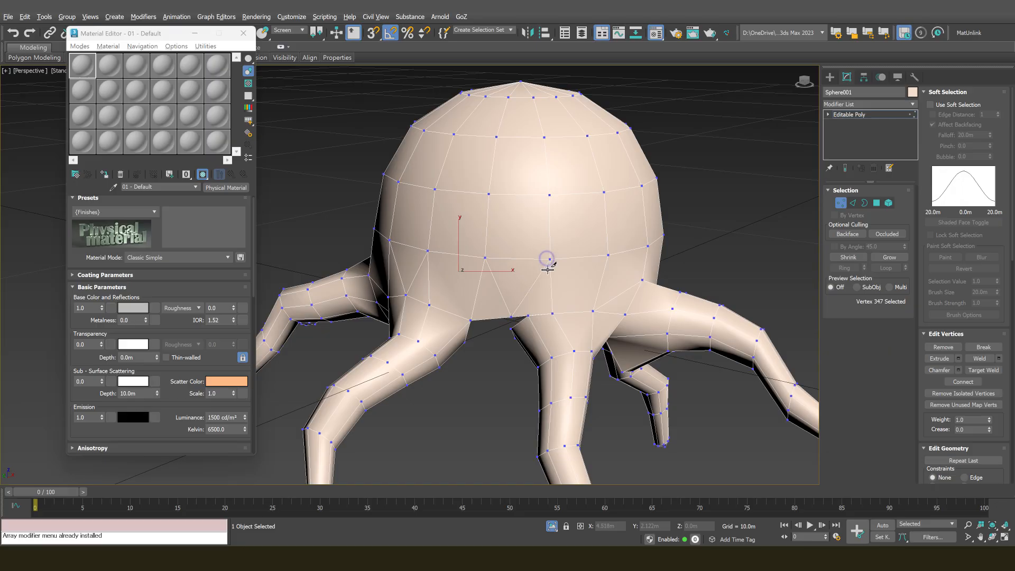
Join the tentacle's top vertex to the cut rim and adjust its base vertices where it meets the neighbouring tentacle
{"action": "key", "text": "w"}
{"action": "left_click_drag", "start_coordinate": [517, 330], "coordinate": [515, 321]}
{"action": "mouse_move", "coordinate": [516, 317]}
{"action": "middle_mouse_down", "text": "alt"}
{"action": "mouse_move", "coordinate": [468, 332]}
{"action": "mouse_move", "coordinate": [506, 331]}
{"action": "middle_mouse_up", "text": "alt"}
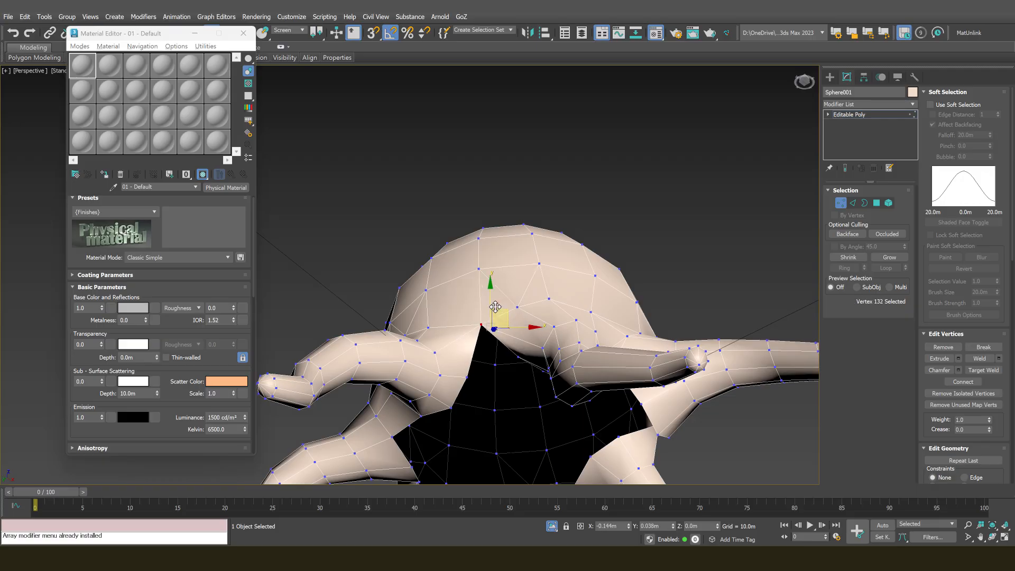
{"action": "middle_click_drag", "start_coordinate": [497, 317], "coordinate": [509, 346], "text": "alt"}
{"action": "scroll", "coordinate": [509, 347], "scroll_direction": "up", "scroll_amount": 3}
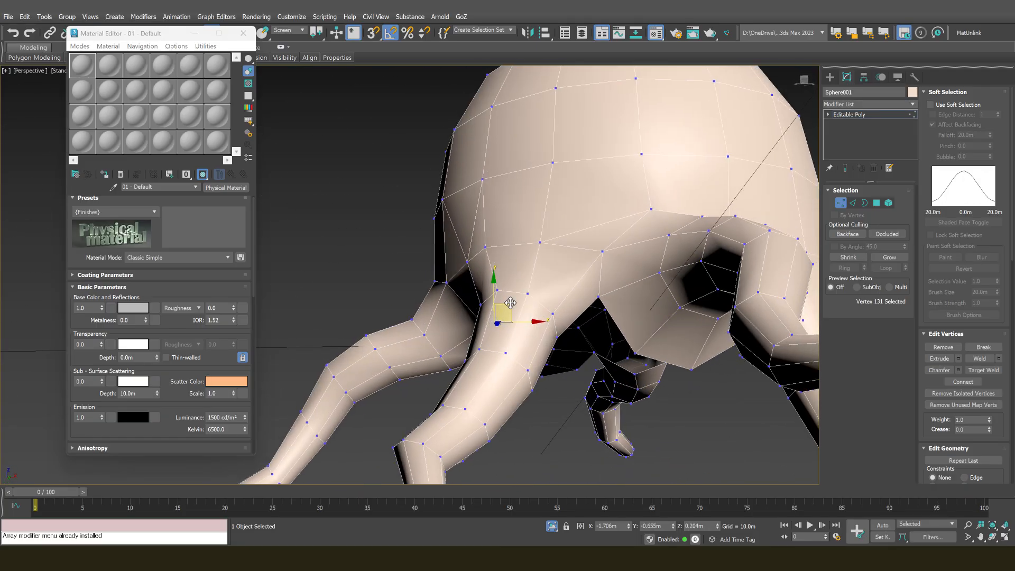
{"action": "left_click", "coordinate": [504, 318]}
At Edge level, extend a new face from the tentacle's upper base edge across the remaining gap under the rim
{"action": "middle_click_drag", "start_coordinate": [497, 312], "coordinate": [423, 280], "text": "alt"}
{"action": "scroll", "coordinate": [411, 318], "scroll_direction": "up", "scroll_amount": 8}
{"action": "key", "text": "2"}
{"action": "scroll", "coordinate": [411, 318], "scroll_direction": "down", "scroll_amount": 8}
{"action": "left_click", "coordinate": [389, 306]}
At Vertex level, move the extended face's free corner vertex close to the rim vertex beside the neighbouring tentacle
{"action": "key", "text": "1"}
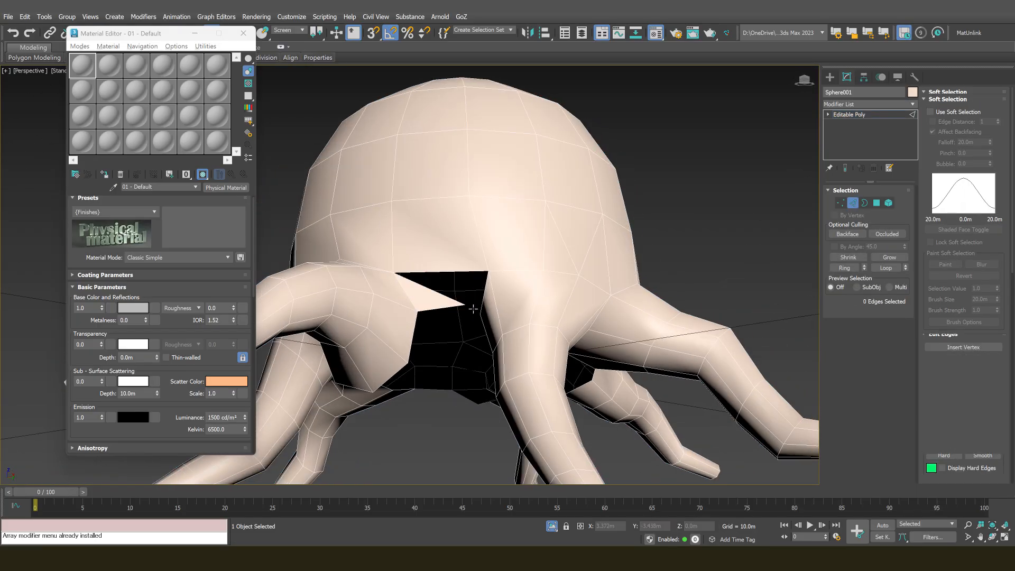
{"action": "left_click", "coordinate": [465, 302]}
{"action": "left_click_drag", "start_coordinate": [465, 302], "coordinate": [487, 276]}
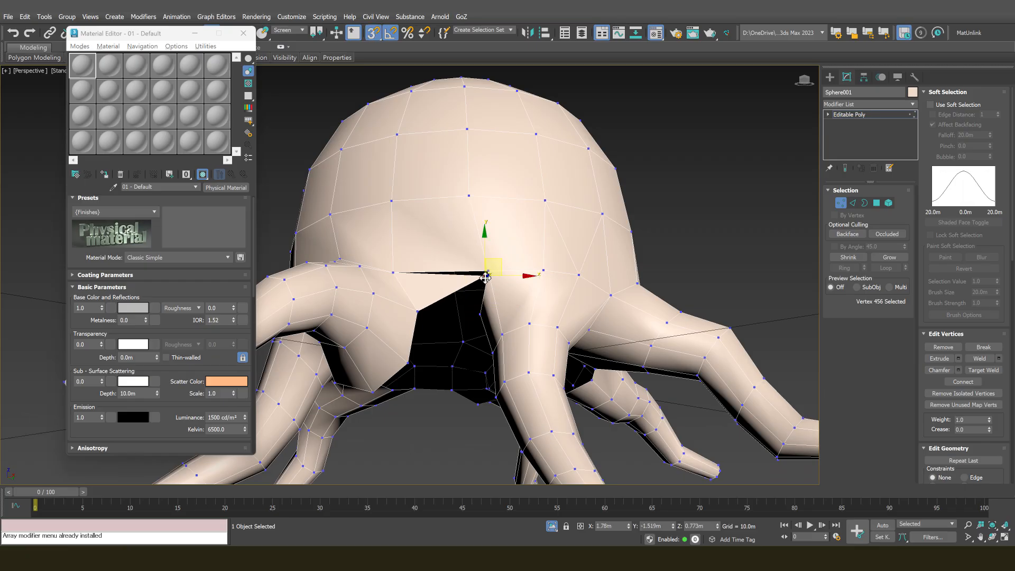
{"action": "scroll", "coordinate": [484, 283], "scroll_direction": "up", "scroll_amount": 6}
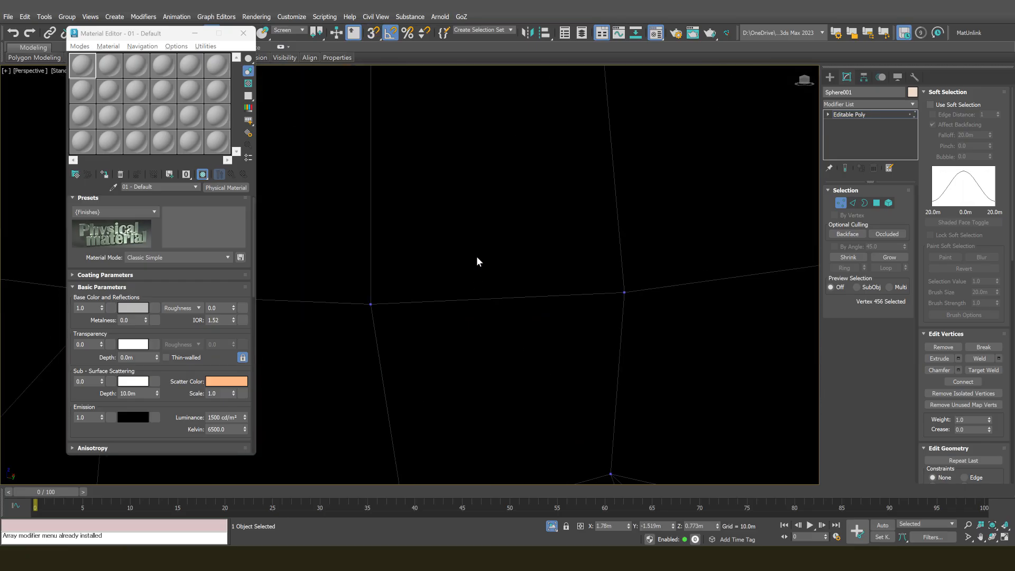
{"action": "scroll", "coordinate": [476, 261], "scroll_direction": "down", "scroll_amount": 3}
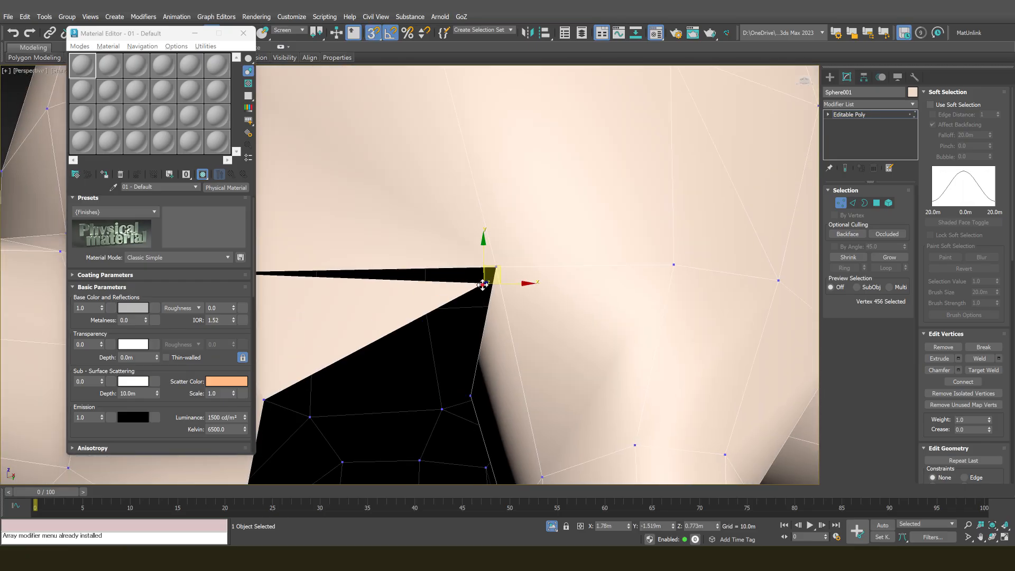
{"action": "left_click_drag", "start_coordinate": [483, 284], "coordinate": [481, 302]}
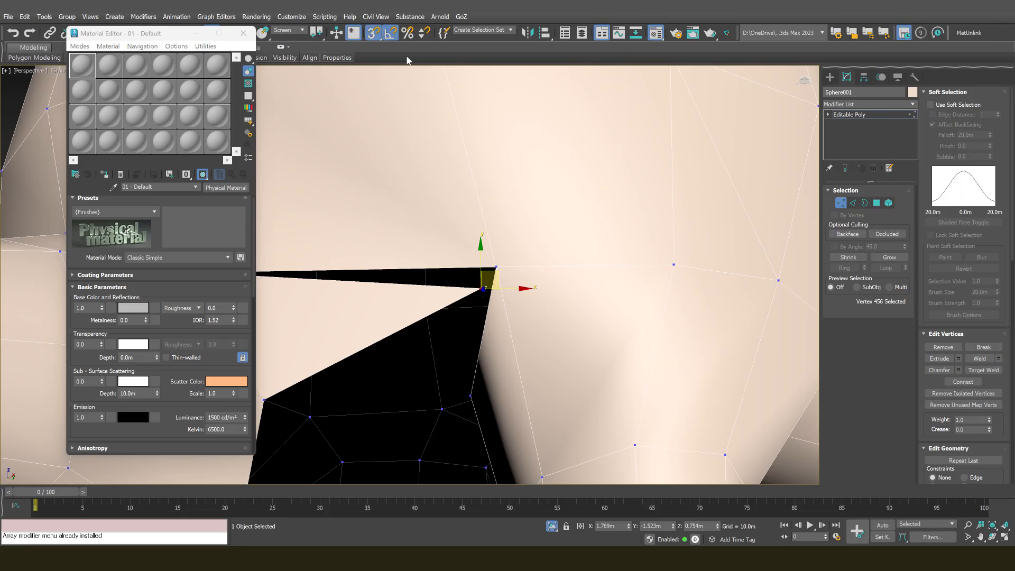
Check the Vertex option in the snap settings and snap the free corner vertex onto the neighbouring rim vertex
{"action": "right_click", "coordinate": [378, 34]}
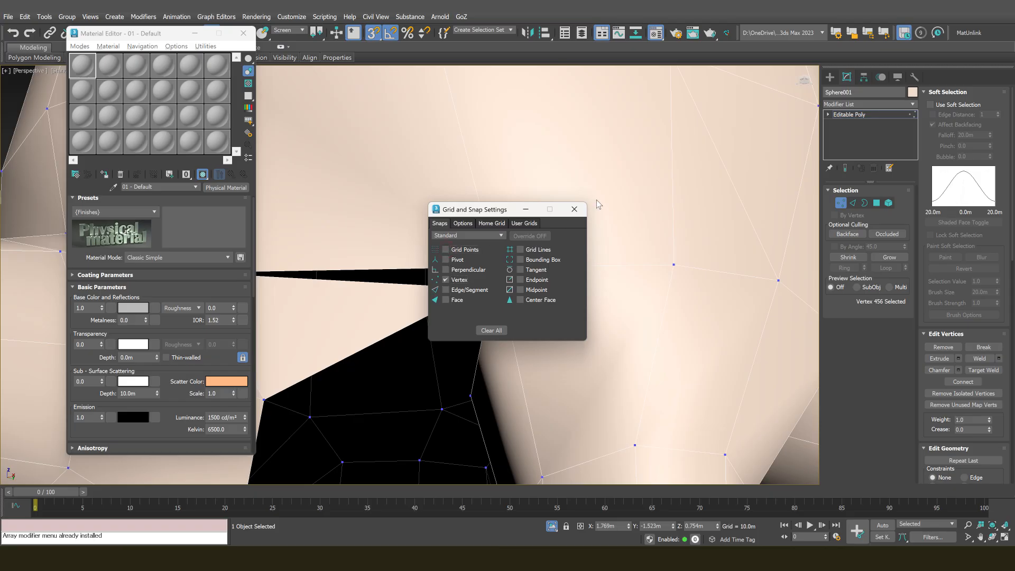
{"action": "left_click", "coordinate": [576, 209]}
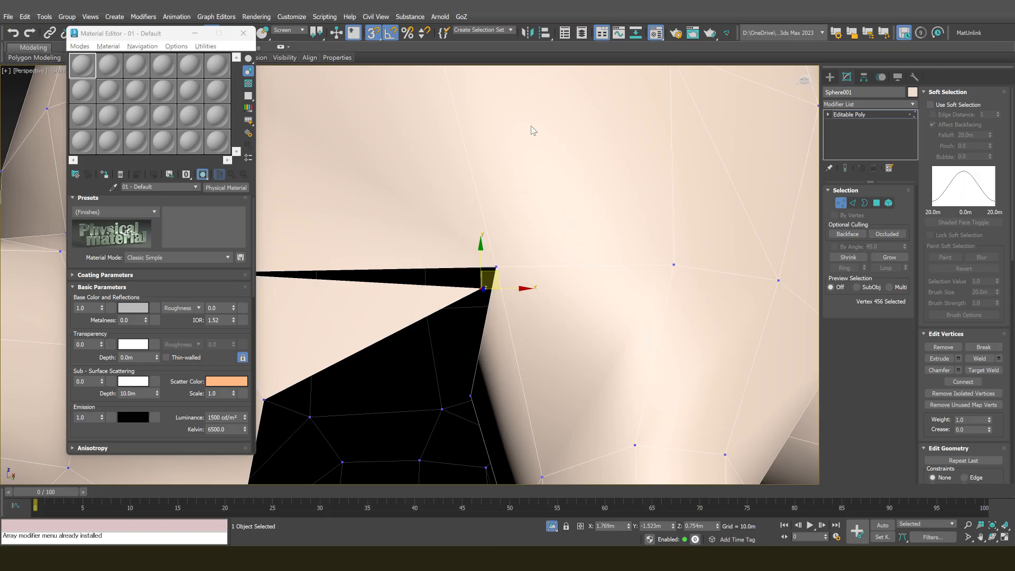
{"action": "right_click", "coordinate": [375, 33]}
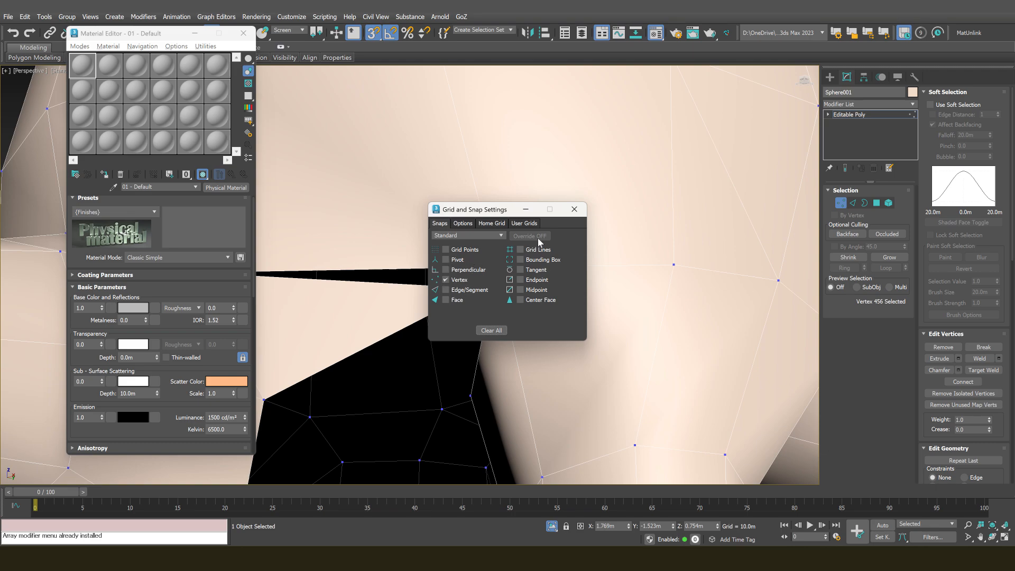
{"action": "left_click", "coordinate": [575, 210]}
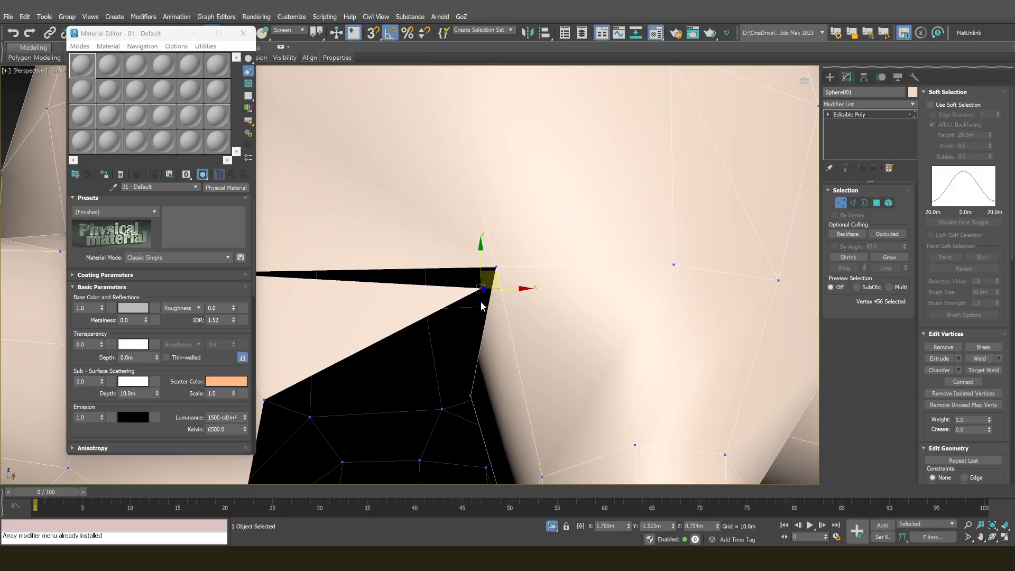
{"action": "mouse_move", "coordinate": [480, 289]}
{"action": "left_mouse_down"}
{"action": "mouse_move", "coordinate": [490, 277]}
{"action": "mouse_move", "coordinate": [491, 308]}
{"action": "mouse_move", "coordinate": [494, 264]}
{"action": "mouse_move", "coordinate": [525, 289]}
{"action": "left_mouse_up"}
{"action": "key", "text": "s"}
{"action": "key", "text": "F3"}
{"action": "left_click", "coordinate": [462, 263]}
{"action": "key", "text": "F3"}
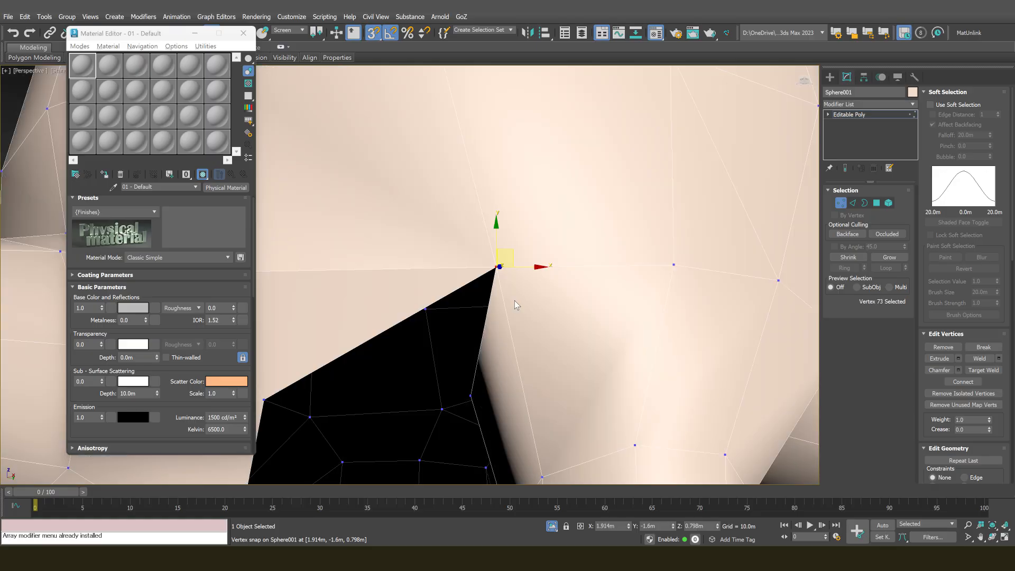
Select the facing edges of the remaining gap between the two tentacle bases and work on the vertices at its upper corner
{"action": "scroll", "coordinate": [515, 300], "scroll_direction": "down", "scroll_amount": 10}
{"action": "mouse_move", "coordinate": [516, 300]}
{"action": "middle_mouse_down", "text": "alt"}
{"action": "mouse_move", "coordinate": [496, 280]}
{"action": "mouse_move", "coordinate": [492, 296]}
{"action": "mouse_move", "coordinate": [477, 273]}
{"action": "mouse_move", "coordinate": [487, 347]}
{"action": "mouse_move", "coordinate": [521, 367]}
{"action": "mouse_move", "coordinate": [487, 340]}
{"action": "mouse_move", "coordinate": [503, 340]}
{"action": "mouse_move", "coordinate": [513, 311]}
{"action": "mouse_move", "coordinate": [494, 322]}
{"action": "mouse_move", "coordinate": [536, 347]}
{"action": "mouse_move", "coordinate": [531, 372]}
{"action": "middle_mouse_up", "text": "alt"}
{"action": "key", "text": "2"}
{"action": "left_click", "coordinate": [479, 343]}
{"action": "left_click", "coordinate": [528, 328], "text": "ctrl"}
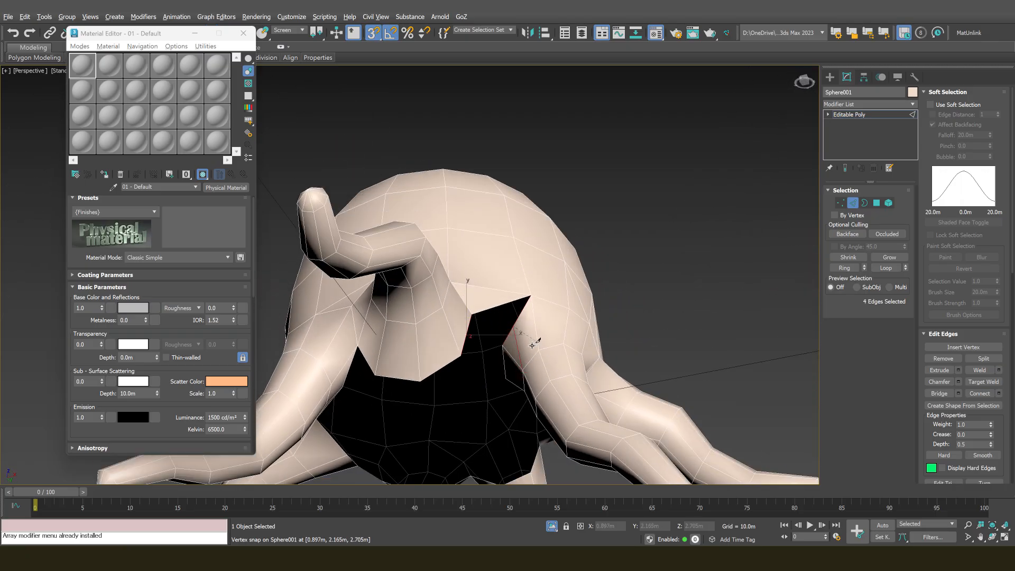
{"action": "key", "text": "1"}
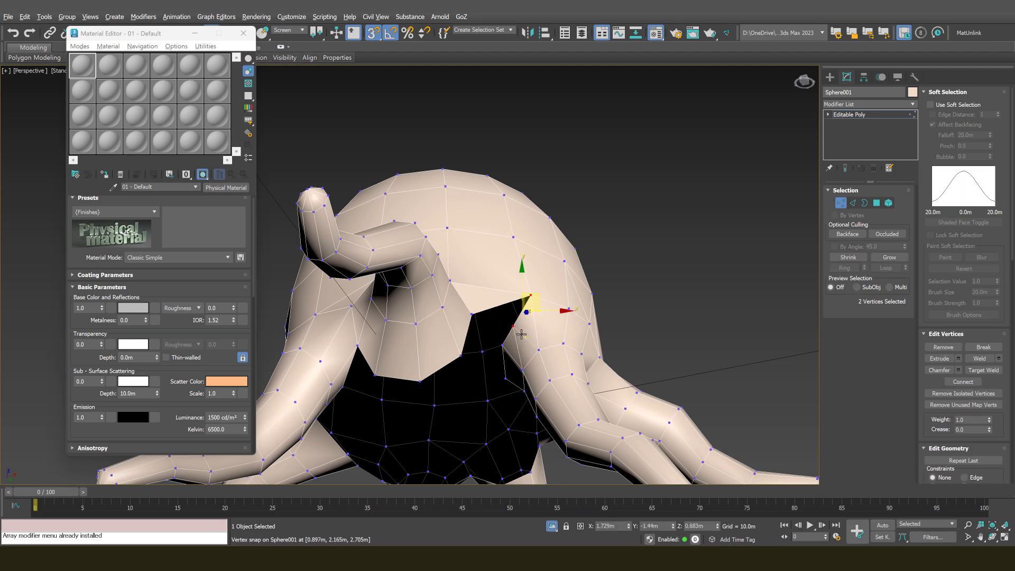
{"action": "left_click", "coordinate": [517, 329]}
{"action": "key", "text": "s"}
{"action": "middle_click_drag", "start_coordinate": [516, 328], "coordinate": [344, 344], "text": "alt"}
{"action": "left_click", "coordinate": [476, 349]}
Fill the remaining gap between the two tentacle bases and collapse the vertices where the new faces meet
{"action": "key", "text": "2"}
{"action": "middle_click_drag", "start_coordinate": [433, 344], "coordinate": [490, 301], "text": "alt"}
{"action": "key", "text": "1"}
{"action": "left_click", "coordinate": [457, 358]}
{"action": "key", "text": "2"}
{"action": "left_click", "coordinate": [501, 335]}
{"action": "scroll", "coordinate": [500, 303], "scroll_direction": "down", "scroll_amount": 5}
{"action": "scroll", "coordinate": [430, 334], "scroll_direction": "up", "scroll_amount": 5}
{"action": "scroll", "coordinate": [436, 290], "scroll_direction": "down", "scroll_amount": 6}
{"action": "scroll", "coordinate": [491, 307], "scroll_direction": "up", "scroll_amount": 5}
{"action": "key", "text": "1"}
{"action": "key", "text": "ctrl+alt+c"}
Check the mesh's connection by selecting it at Element level and inspect the edge across the filled gap
{"action": "key", "text": "5"}
{"action": "left_click", "coordinate": [490, 341]}
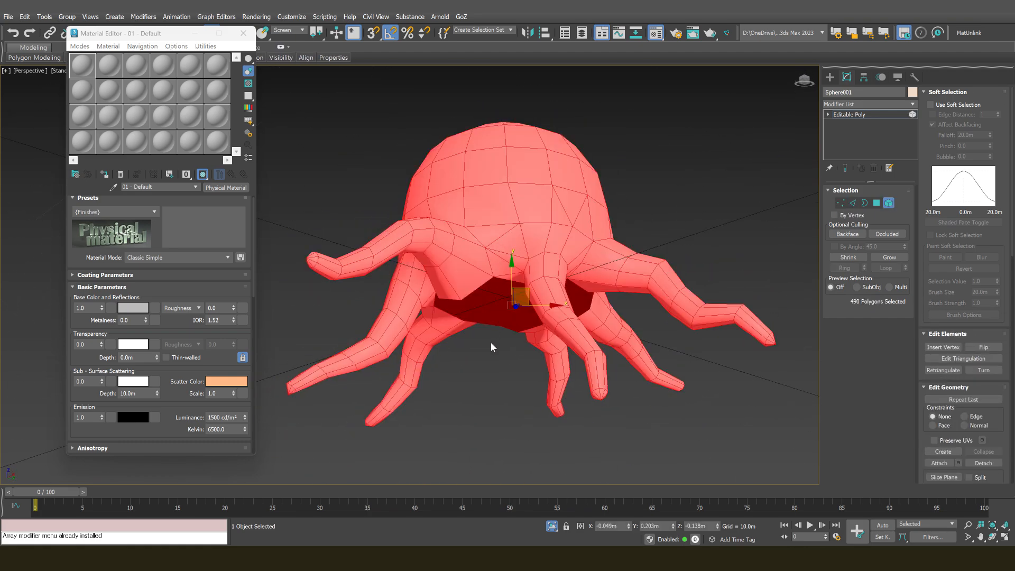
{"action": "left_click", "coordinate": [503, 305]}
{"action": "left_click", "coordinate": [511, 267]}
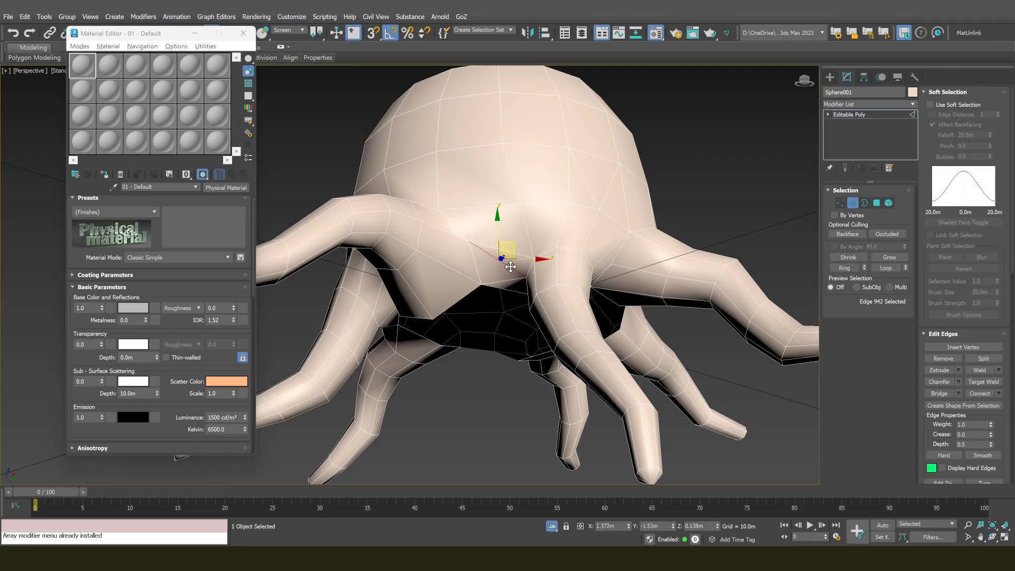
{"action": "left_click", "coordinate": [525, 284]}
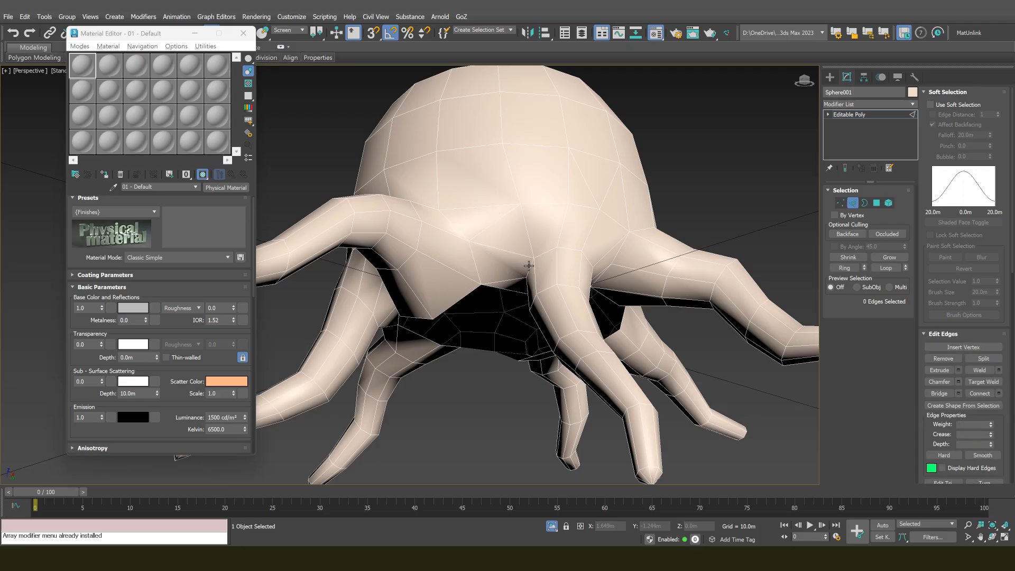
At Vertex level, adjust the vertices around the filled gap between the two tentacle bases
{"action": "key", "text": "1"}
{"action": "left_click", "coordinate": [529, 266]}
{"action": "left_click", "coordinate": [481, 286], "text": "ctrl"}
{"action": "mouse_move", "coordinate": [481, 286]}
{"action": "middle_mouse_down", "text": "alt"}
{"action": "mouse_move", "coordinate": [529, 246]}
{"action": "mouse_move", "coordinate": [474, 278]}
{"action": "mouse_move", "coordinate": [489, 270]}
{"action": "middle_mouse_up", "text": "alt"}
{"action": "scroll", "coordinate": [516, 263], "scroll_direction": "up", "scroll_amount": 3}
{"action": "left_click", "coordinate": [516, 255]}
{"action": "scroll", "coordinate": [483, 283], "scroll_direction": "down", "scroll_amount": 5}
{"action": "scroll", "coordinate": [496, 270], "scroll_direction": "down", "scroll_amount": 4}
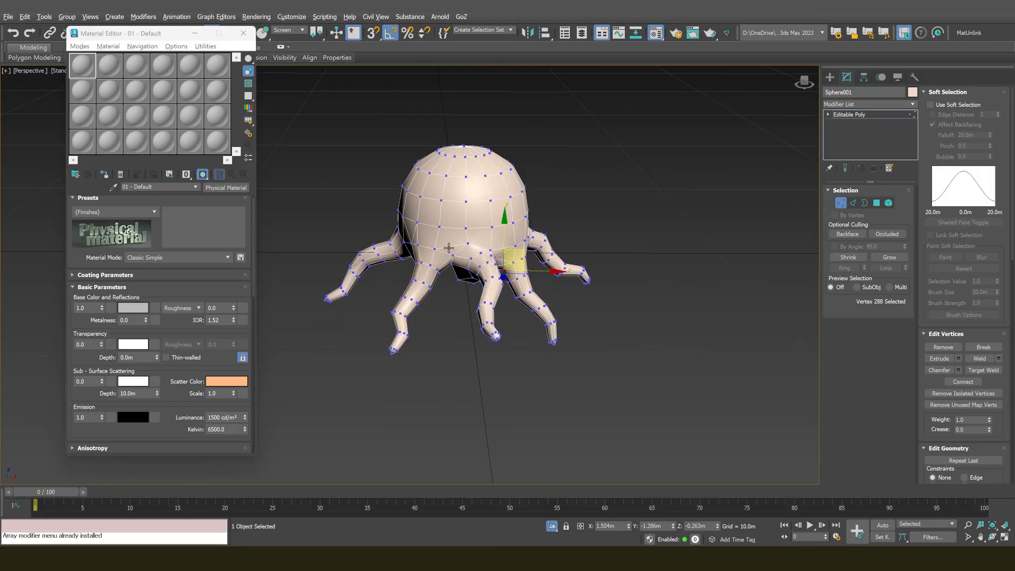
Raise the edge where the front tentacle meets the dome and adjust the rim vertex above that tentacle
{"action": "scroll", "coordinate": [503, 268], "scroll_direction": "up", "scroll_amount": 5}
{"action": "key", "text": "2"}
{"action": "left_click", "coordinate": [528, 268]}
{"action": "scroll", "coordinate": [529, 265], "scroll_direction": "up", "scroll_amount": 4}
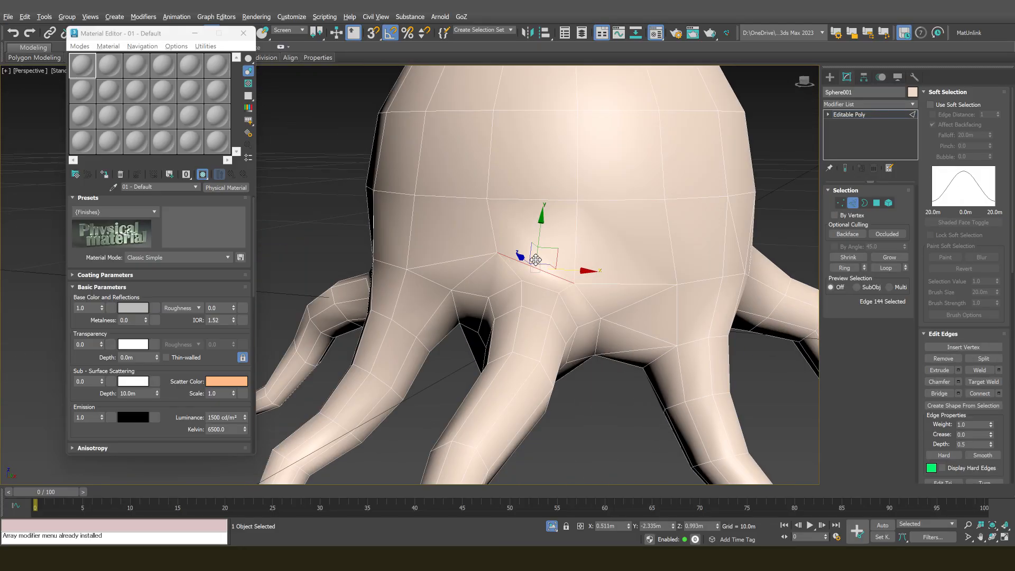
{"action": "scroll", "coordinate": [516, 237], "scroll_direction": "down", "scroll_amount": 5}
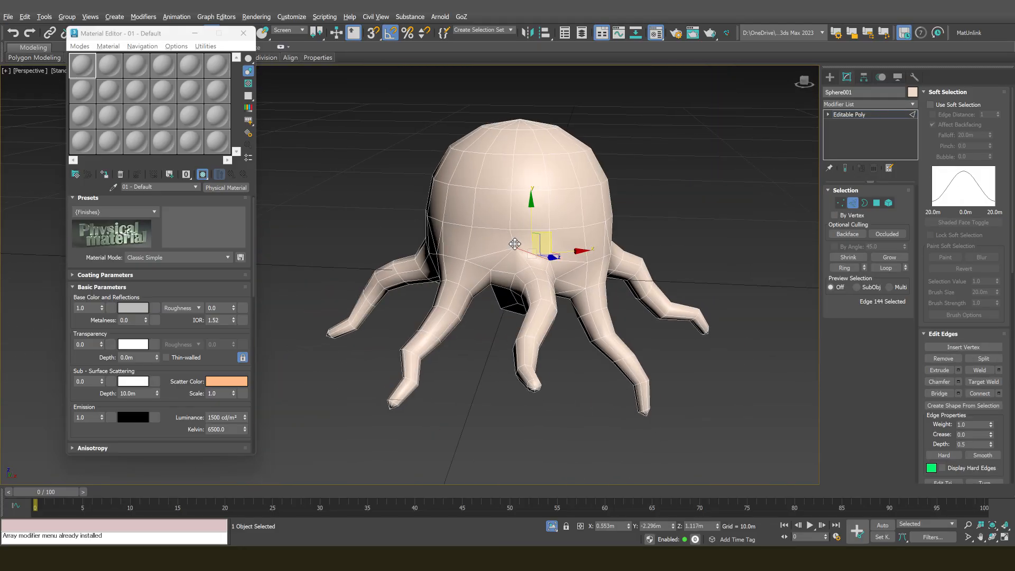
{"action": "scroll", "coordinate": [512, 238], "scroll_direction": "up", "scroll_amount": 4}
{"action": "key", "text": "1"}
{"action": "scroll", "coordinate": [512, 238], "scroll_direction": "down", "scroll_amount": 3}
{"action": "left_click", "coordinate": [516, 223]}
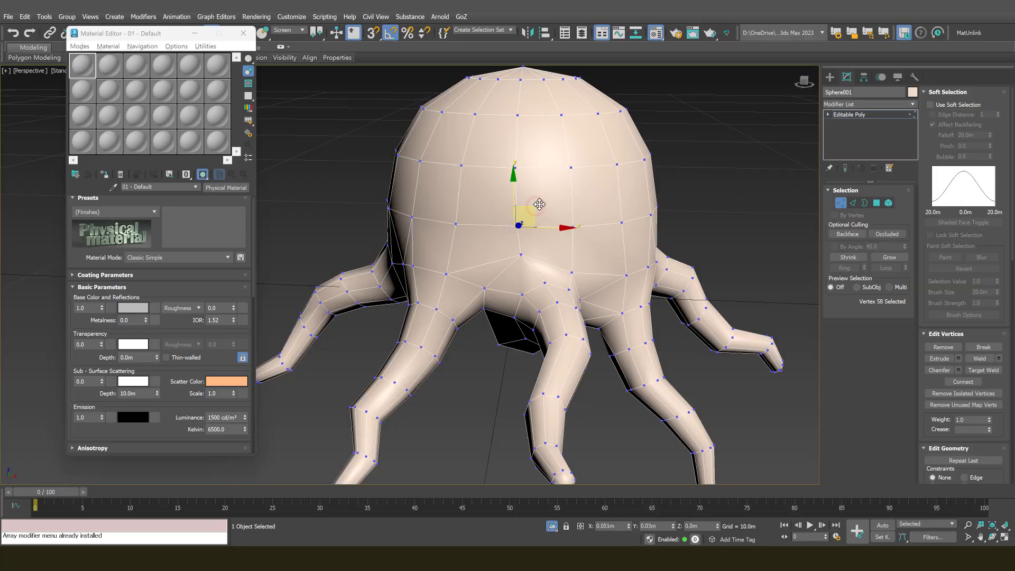
Shift the vertex on the underside opening's rim beneath the tentacle base to even out the opening's outline
{"action": "middle_click_drag", "start_coordinate": [493, 229], "coordinate": [494, 247], "text": "alt"}
{"action": "scroll", "coordinate": [494, 247], "scroll_direction": "up", "scroll_amount": 4}
{"action": "scroll", "coordinate": [492, 244], "scroll_direction": "up", "scroll_amount": 2}
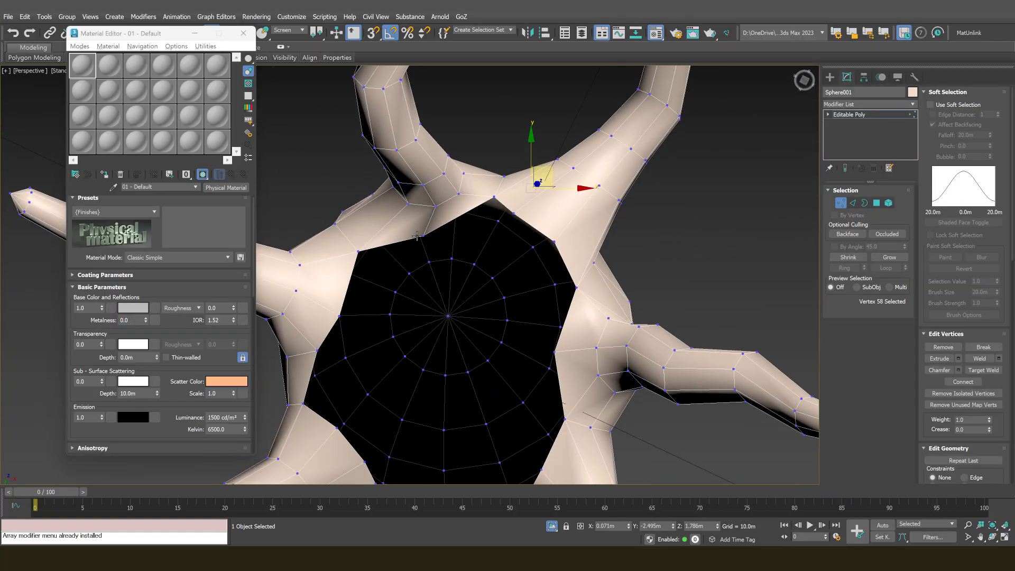
{"action": "left_click", "coordinate": [424, 234]}
{"action": "left_click_drag", "start_coordinate": [449, 225], "coordinate": [465, 218]}
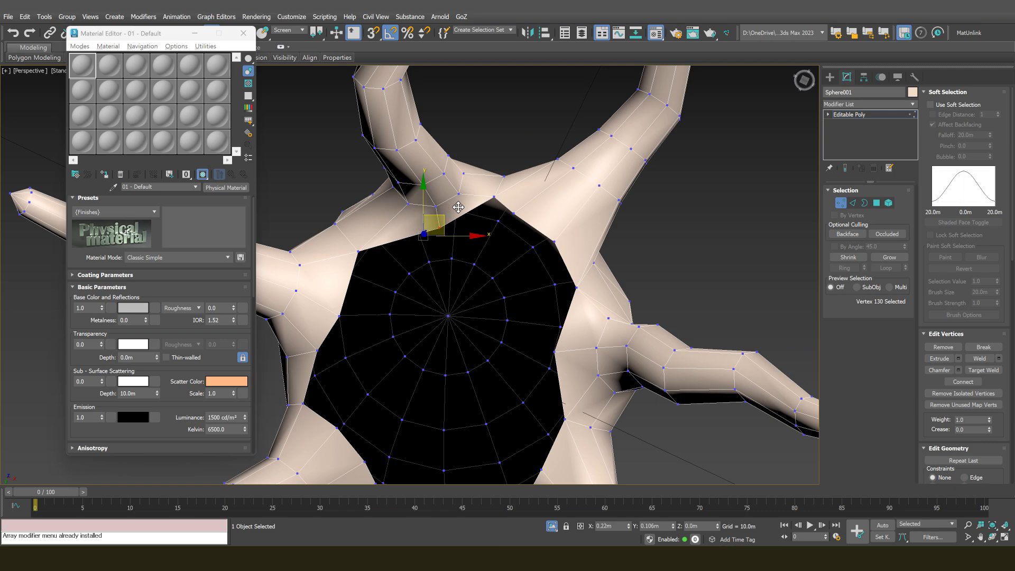
Adjust the edge and vertex on the side of the tentacle base next to the underside opening
{"action": "left_click", "coordinate": [463, 175]}
{"action": "key", "text": "2"}
{"action": "left_click", "coordinate": [465, 181]}
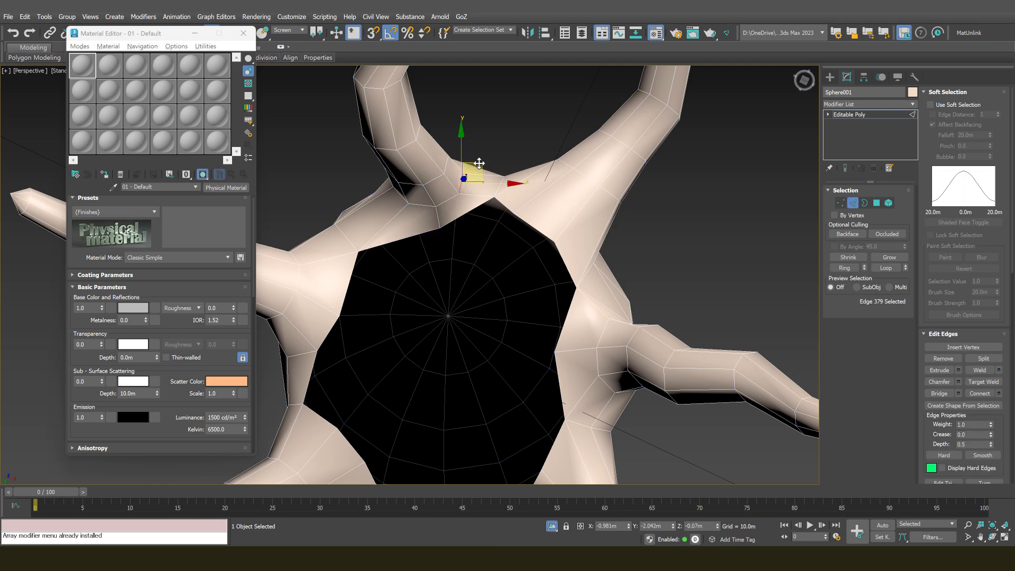
{"action": "left_click_drag", "start_coordinate": [480, 163], "coordinate": [481, 156]}
{"action": "key", "text": "1"}
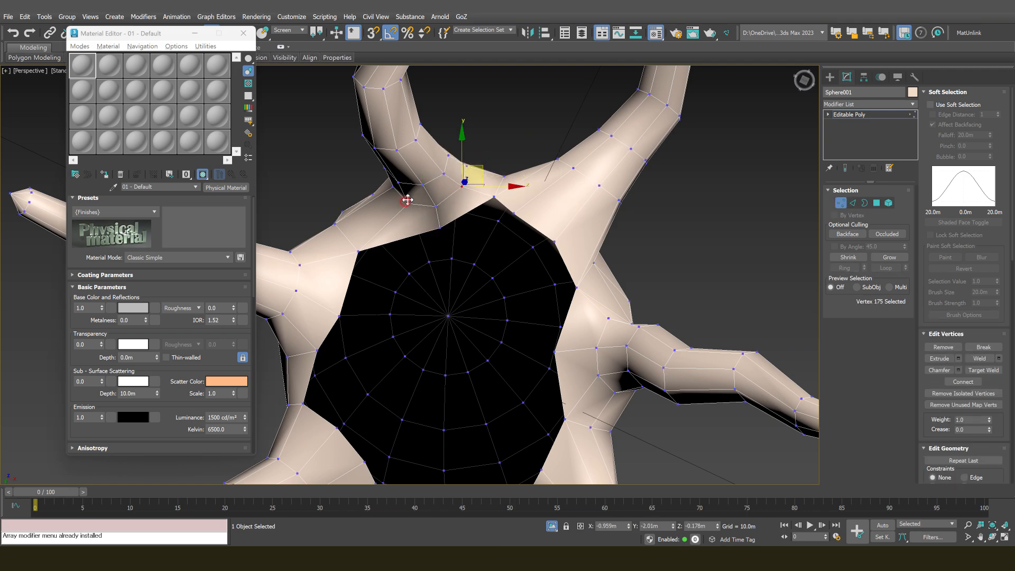
Reposition the vertices between the tentacle base and its neighbour, including the one on the underside opening's rim
{"action": "left_click", "coordinate": [407, 200]}
{"action": "left_click", "coordinate": [391, 188]}
{"action": "scroll", "coordinate": [390, 186], "scroll_direction": "up", "scroll_amount": 2}
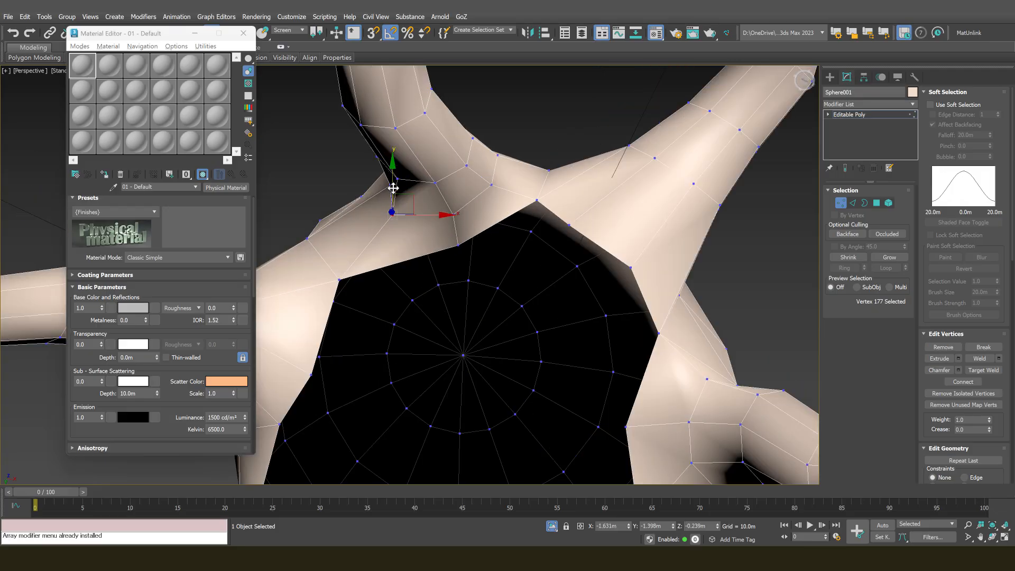
{"action": "mouse_move", "coordinate": [405, 167]}
{"action": "left_mouse_down"}
{"action": "mouse_move", "coordinate": [423, 149]}
{"action": "mouse_move", "coordinate": [397, 166]}
{"action": "left_mouse_up"}
{"action": "scroll", "coordinate": [398, 166], "scroll_direction": "down", "scroll_amount": 10}
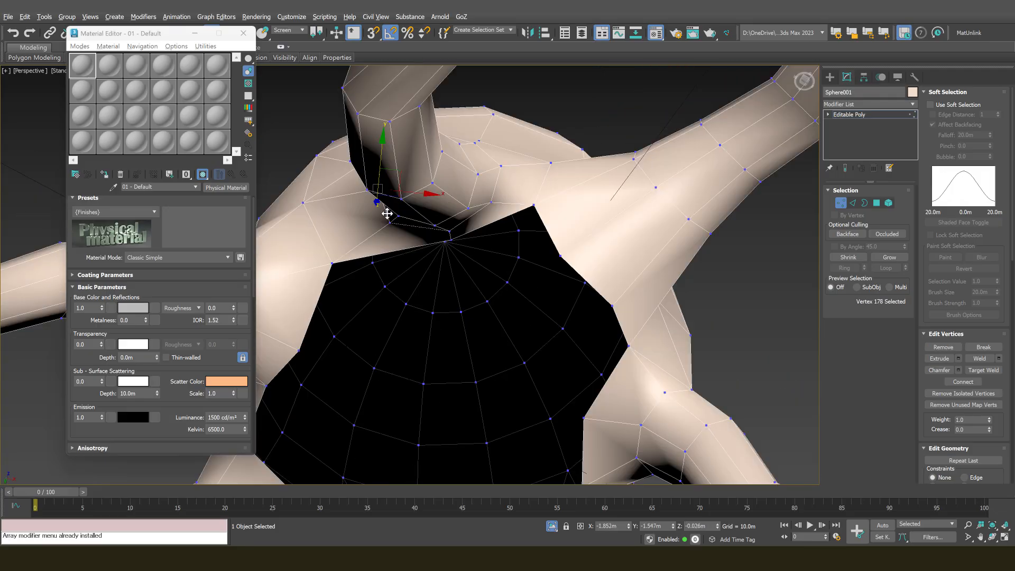
{"action": "middle_click_drag", "start_coordinate": [379, 181], "coordinate": [428, 197], "text": "alt"}
{"action": "scroll", "coordinate": [423, 197], "scroll_direction": "up", "scroll_amount": 3}
{"action": "left_click", "coordinate": [413, 159]}
{"action": "left_click", "coordinate": [429, 197]}
{"action": "scroll", "coordinate": [429, 196], "scroll_direction": "down", "scroll_amount": 5}
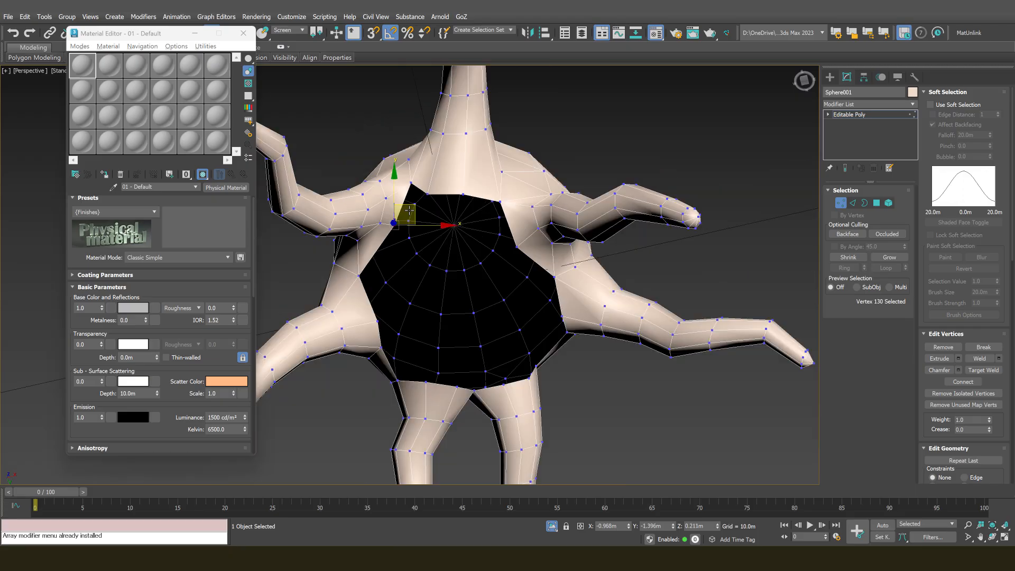
{"action": "scroll", "coordinate": [415, 209], "scroll_direction": "up", "scroll_amount": 3}
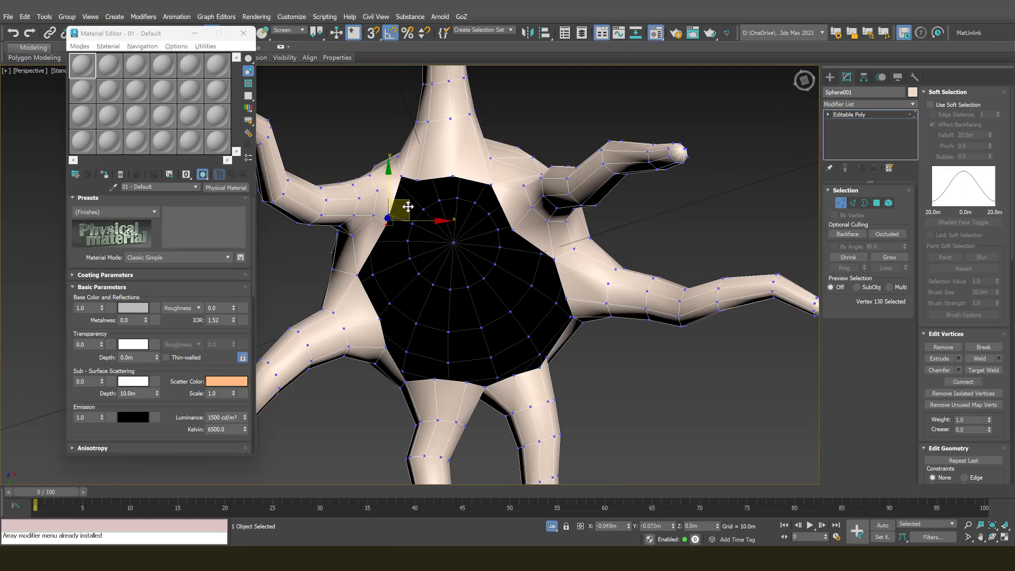
{"action": "middle_click_drag", "start_coordinate": [409, 206], "coordinate": [559, 288], "text": "alt"}
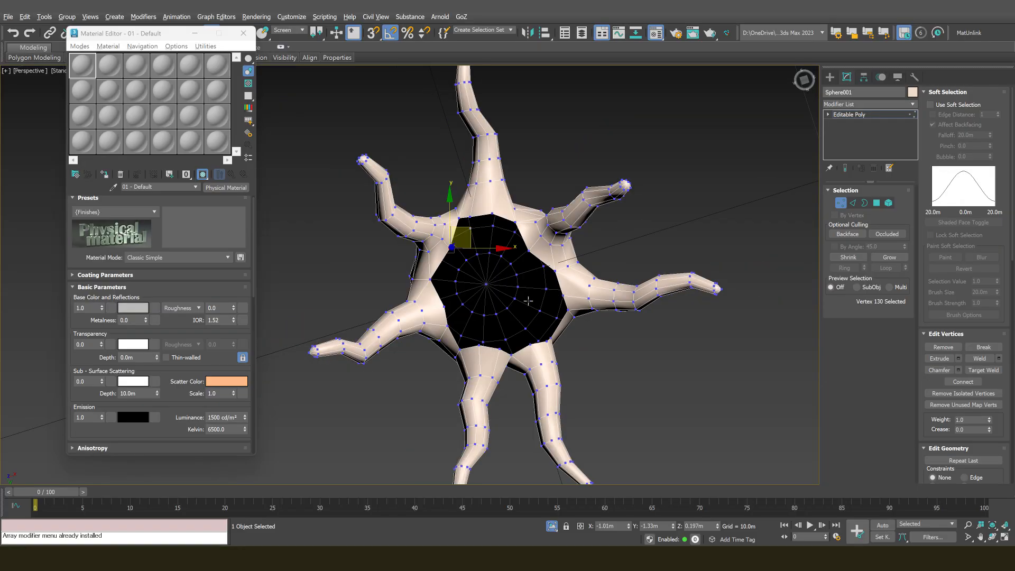
{"action": "middle_click_drag", "start_coordinate": [529, 301], "coordinate": [446, 264], "text": "alt"}
{"action": "scroll", "coordinate": [445, 264], "scroll_direction": "up", "scroll_amount": 5}
{"action": "key", "text": "2"}
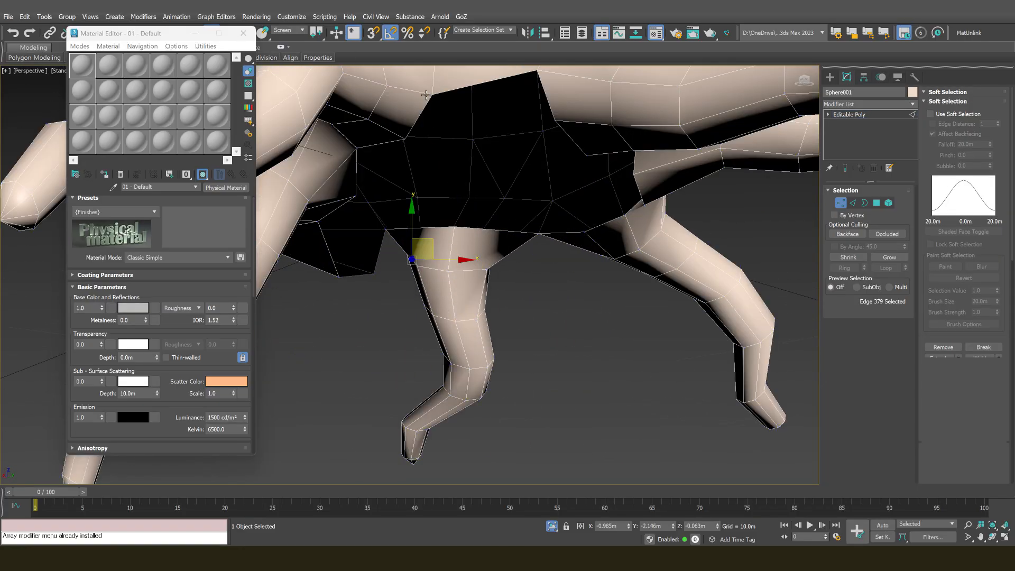
{"action": "left_click", "coordinate": [425, 105]}
{"action": "left_click", "coordinate": [550, 100], "text": "ctrl"}
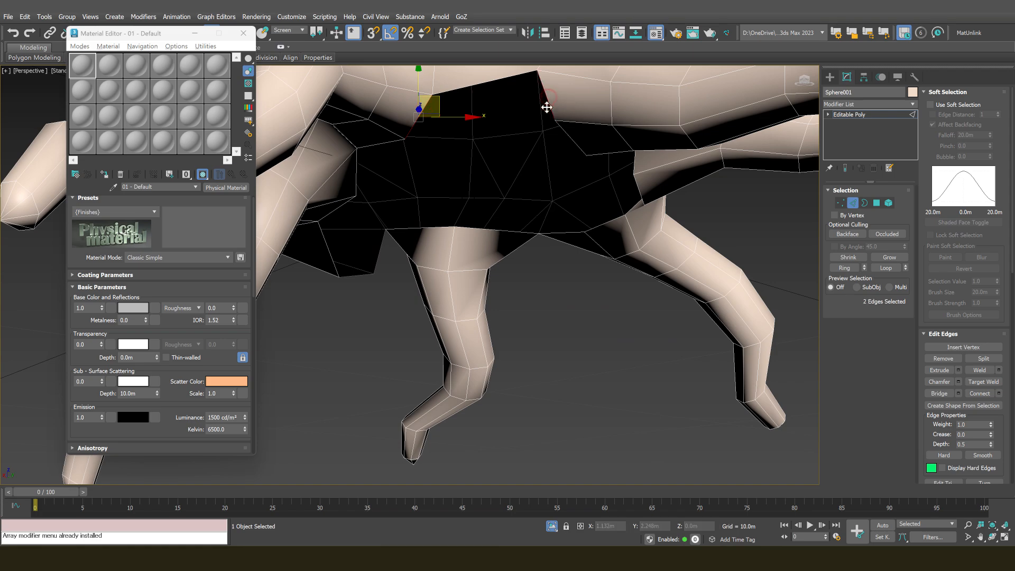
{"action": "middle_click_drag", "start_coordinate": [550, 100], "coordinate": [507, 153], "text": "alt"}
{"action": "scroll", "coordinate": [507, 154], "scroll_direction": "down", "scroll_amount": 10}
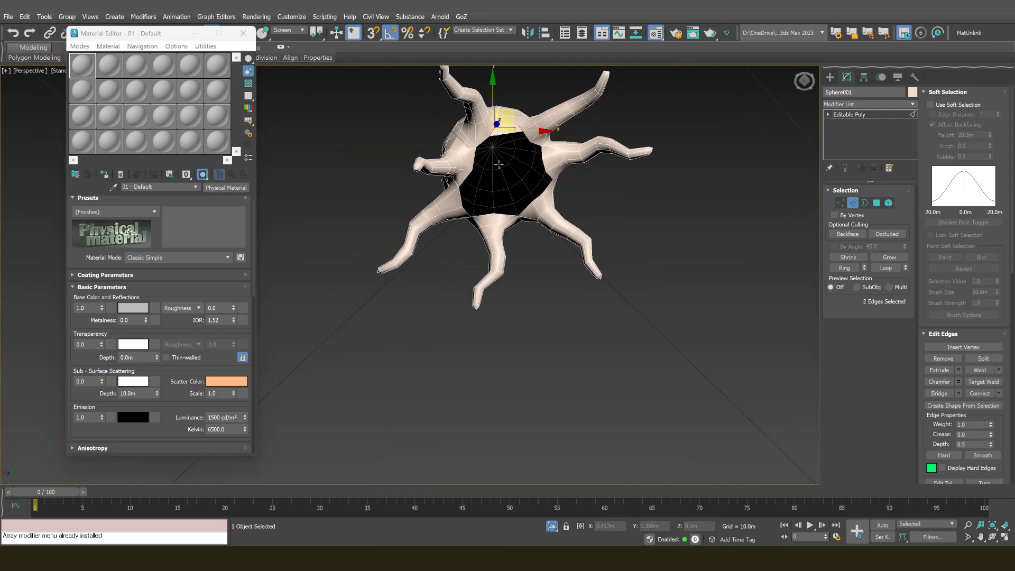
Select the border of the underside opening and examine its outline from several angles, leaving the selection afterwards cleared
{"action": "scroll", "coordinate": [512, 124], "scroll_direction": "up", "scroll_amount": 4}
{"action": "key", "text": "3"}
{"action": "left_click", "coordinate": [508, 121]}
{"action": "middle_click_drag", "start_coordinate": [508, 121], "coordinate": [520, 178], "text": "alt"}
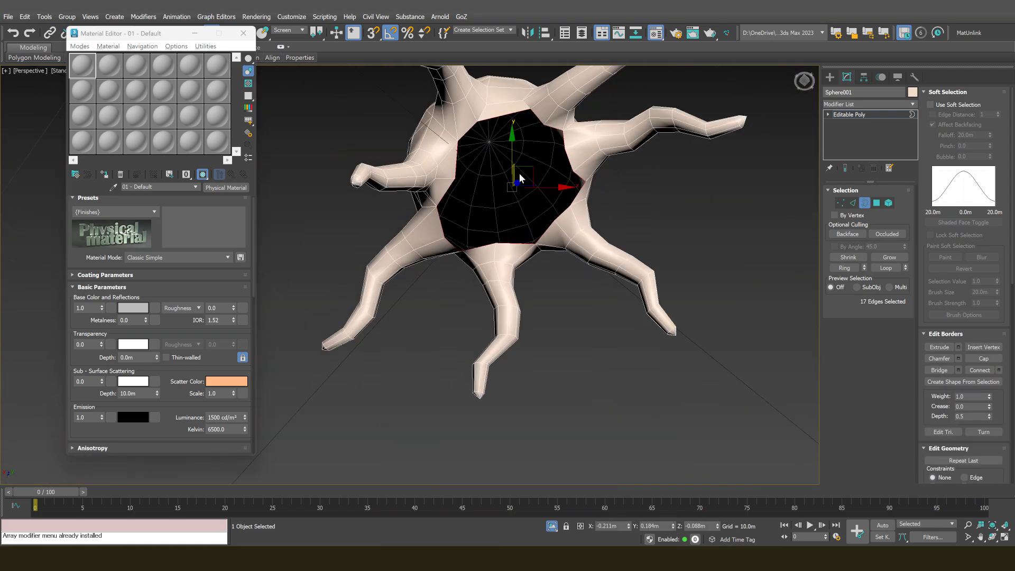
{"action": "key", "text": "r"}
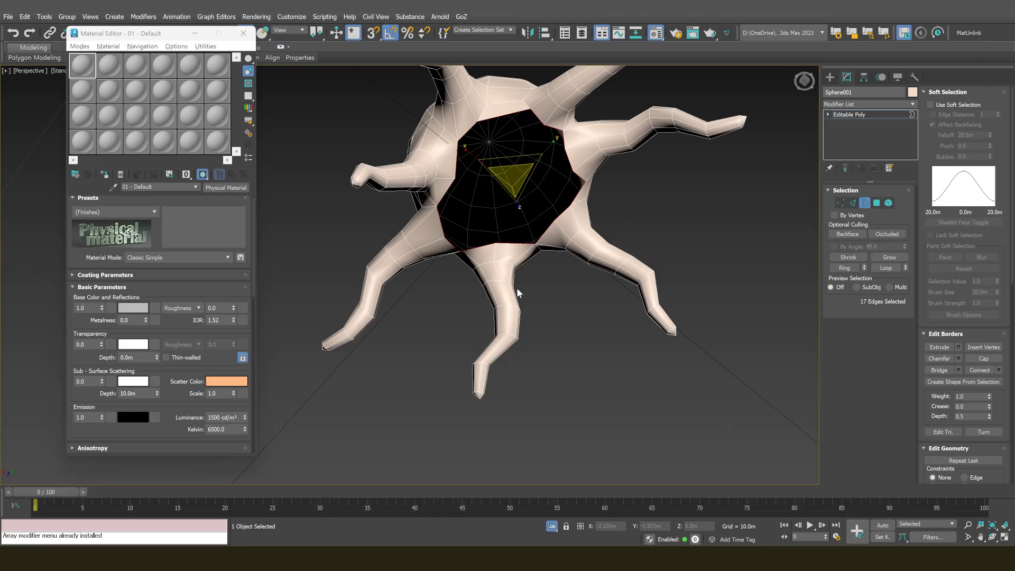
{"action": "middle_click_drag", "start_coordinate": [454, 237], "coordinate": [475, 257], "text": "alt"}
{"action": "scroll", "coordinate": [469, 265], "scroll_direction": "up", "scroll_amount": 4}
{"action": "scroll", "coordinate": [471, 260], "scroll_direction": "down", "scroll_amount": 3}
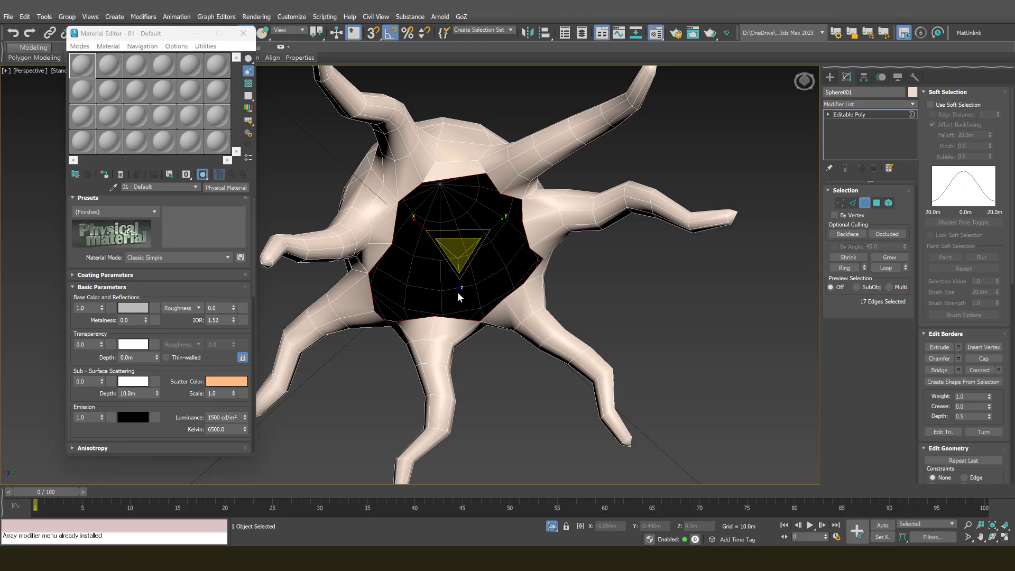
{"action": "mouse_move", "coordinate": [478, 275]}
{"action": "middle_mouse_down", "text": "alt"}
{"action": "mouse_move", "coordinate": [475, 262]}
{"action": "mouse_move", "coordinate": [442, 265]}
{"action": "mouse_move", "coordinate": [465, 269]}
{"action": "middle_mouse_up", "text": "alt"}
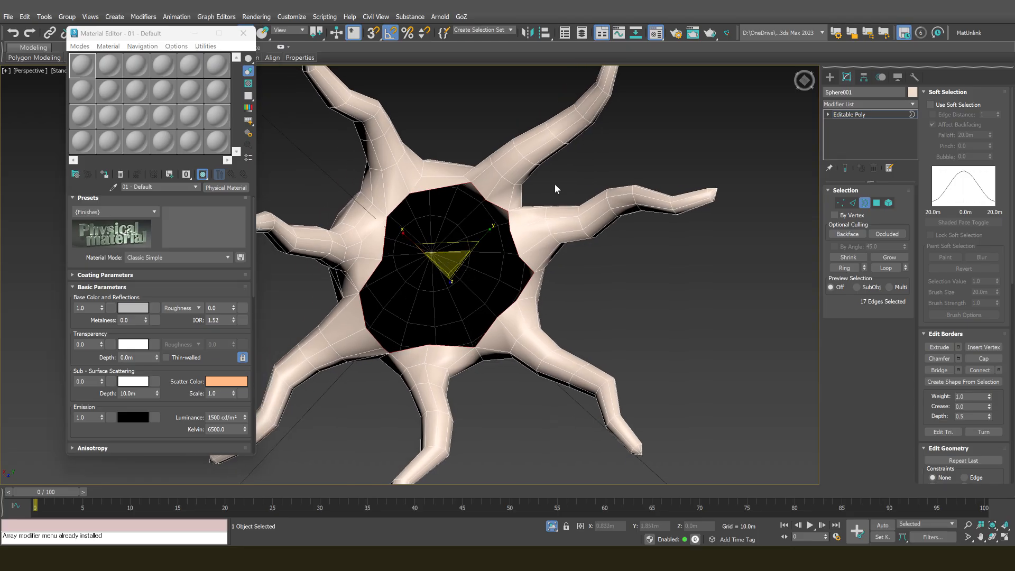
{"action": "left_click", "coordinate": [590, 180]}
Adjust the edges along the underside opening's rim between the neighbouring tentacle bases
{"action": "middle_click_drag", "start_coordinate": [399, 226], "coordinate": [360, 307], "text": "alt"}
{"action": "key", "text": "2"}
{"action": "left_click", "coordinate": [478, 338]}
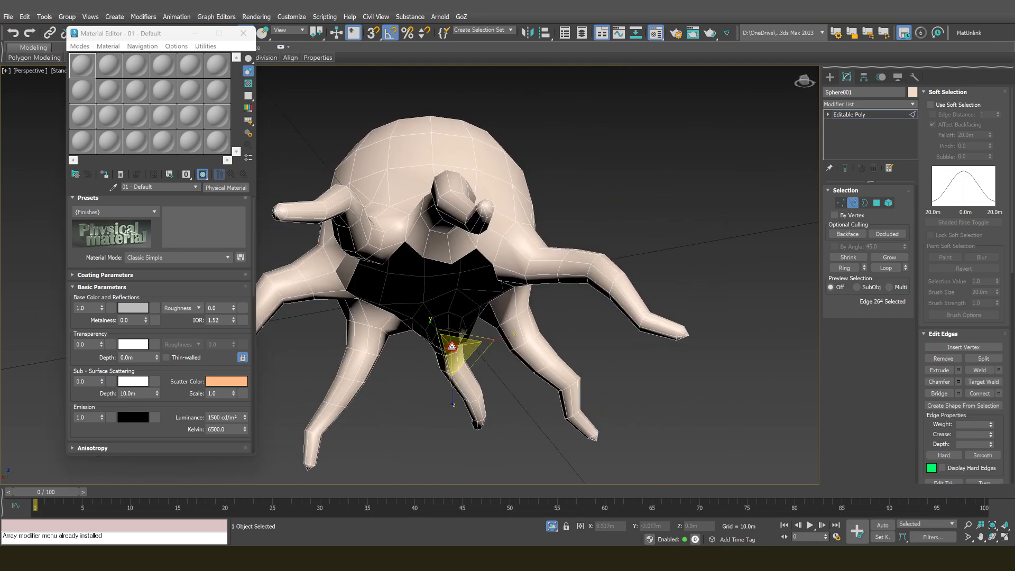
{"action": "mouse_move", "coordinate": [479, 338]}
{"action": "middle_mouse_down", "text": "alt"}
{"action": "mouse_move", "coordinate": [487, 341]}
{"action": "mouse_move", "coordinate": [478, 331]}
{"action": "middle_mouse_up", "text": "alt"}
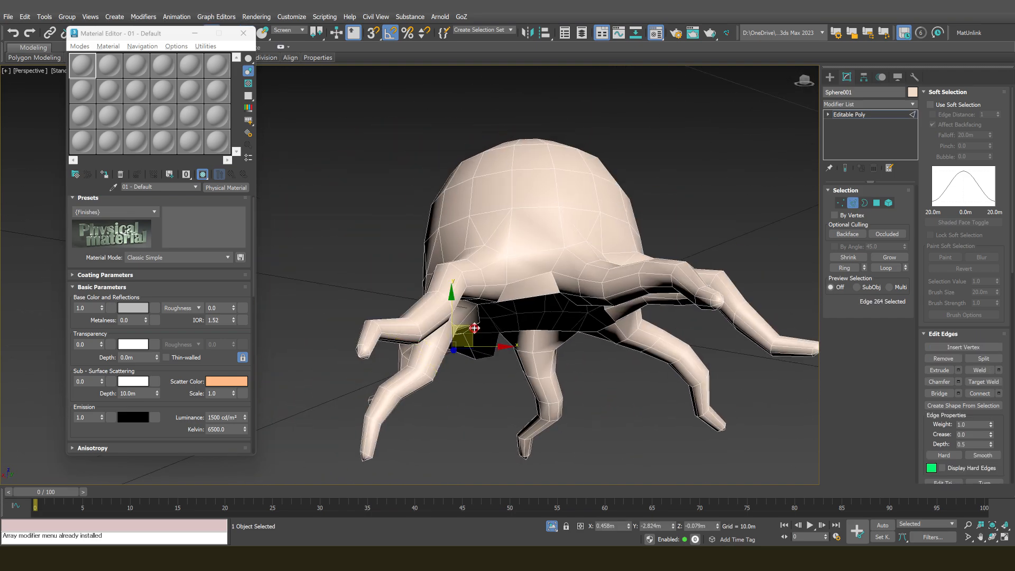
{"action": "left_click", "coordinate": [484, 359]}
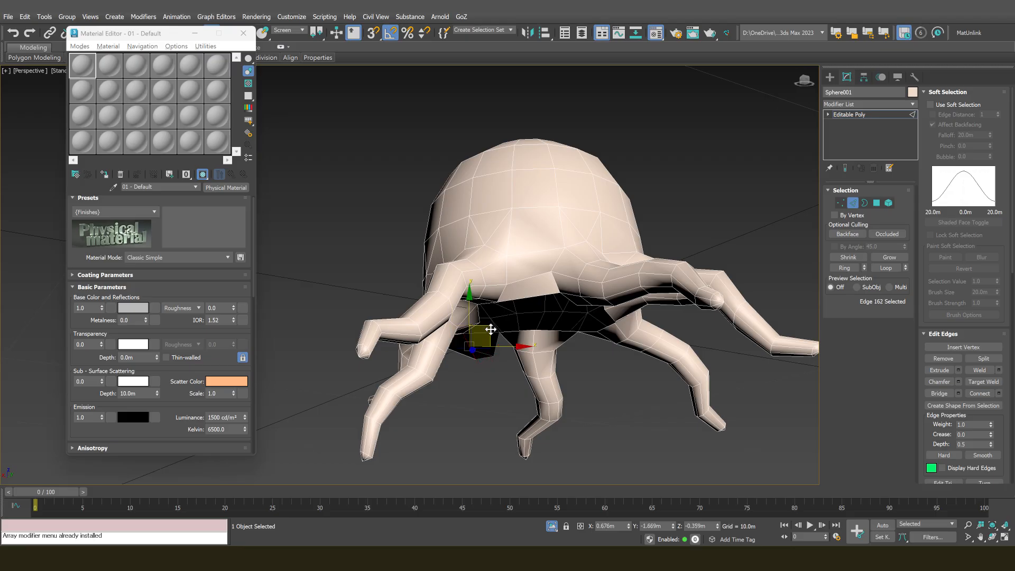
{"action": "left_click", "coordinate": [499, 339]}
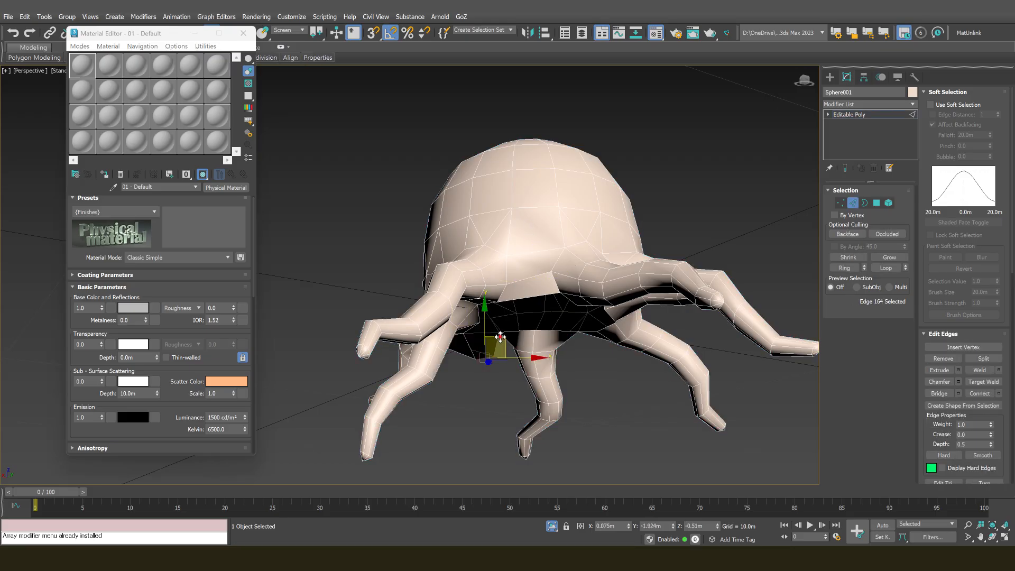
Extrude the underside opening's border inward by scaling it uniformly to about 22 percent, forming a ring of faces
{"action": "middle_click_drag", "start_coordinate": [500, 337], "coordinate": [506, 215], "text": "alt"}
{"action": "key", "text": "3"}
{"action": "left_click", "coordinate": [515, 190]}
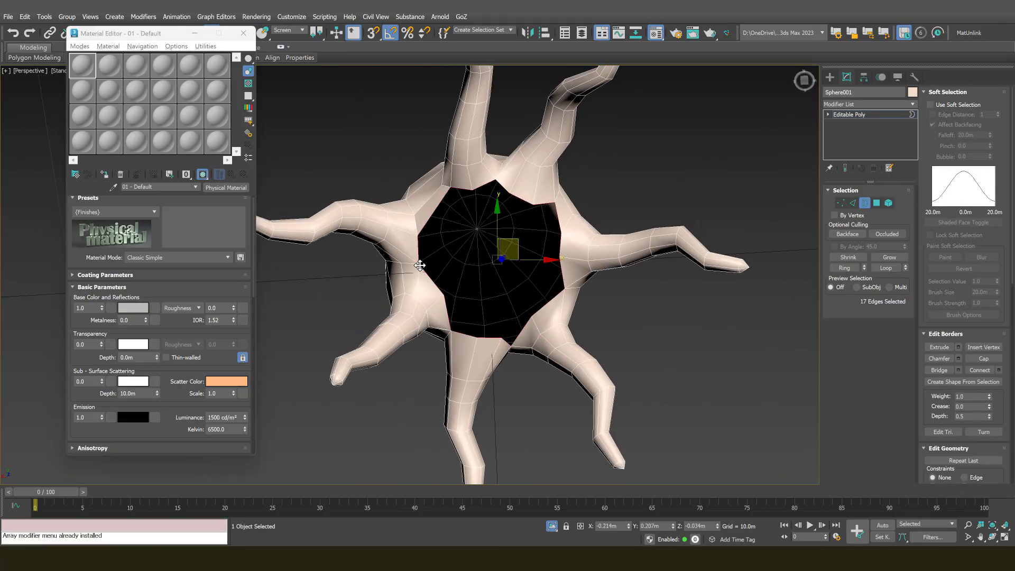
{"action": "key", "text": "r"}
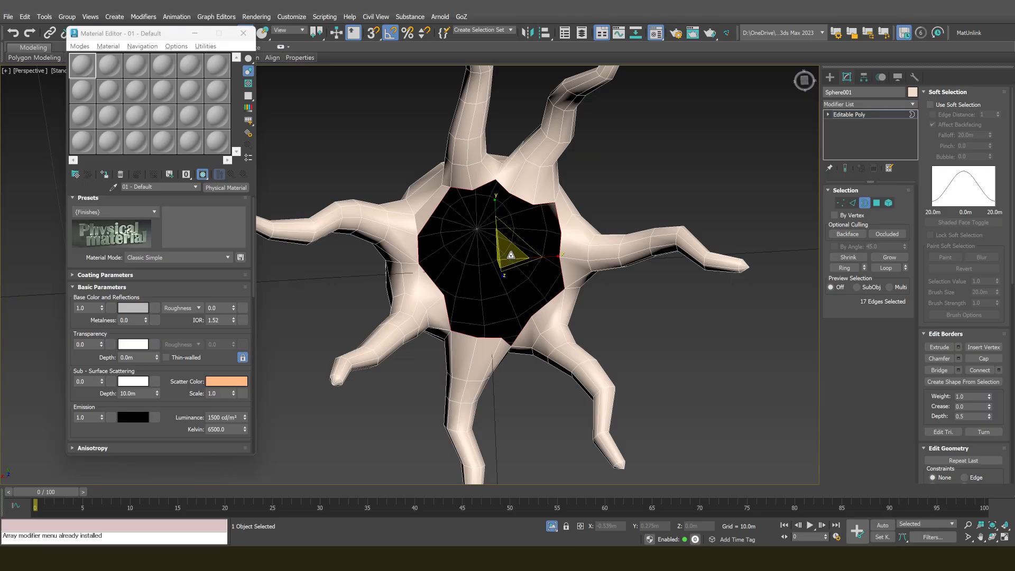
{"action": "left_click_drag", "start_coordinate": [510, 255], "coordinate": [521, 349], "text": "shift"}
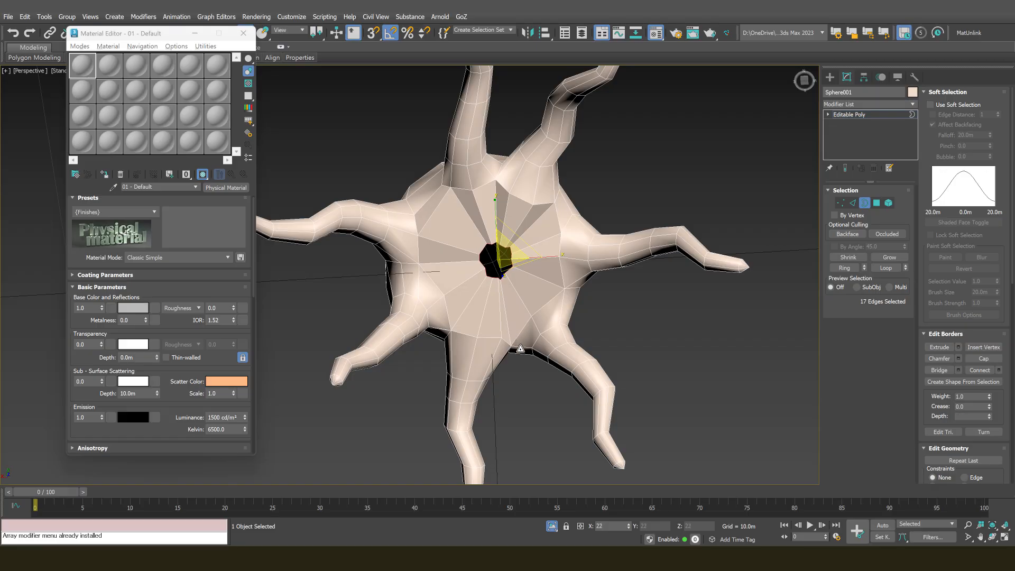
Collapse the remaining small hole in the underside into a single centre vertex
{"action": "scroll", "coordinate": [516, 285], "scroll_direction": "down", "scroll_amount": 3}
{"action": "scroll", "coordinate": [515, 282], "scroll_direction": "up", "scroll_amount": 5}
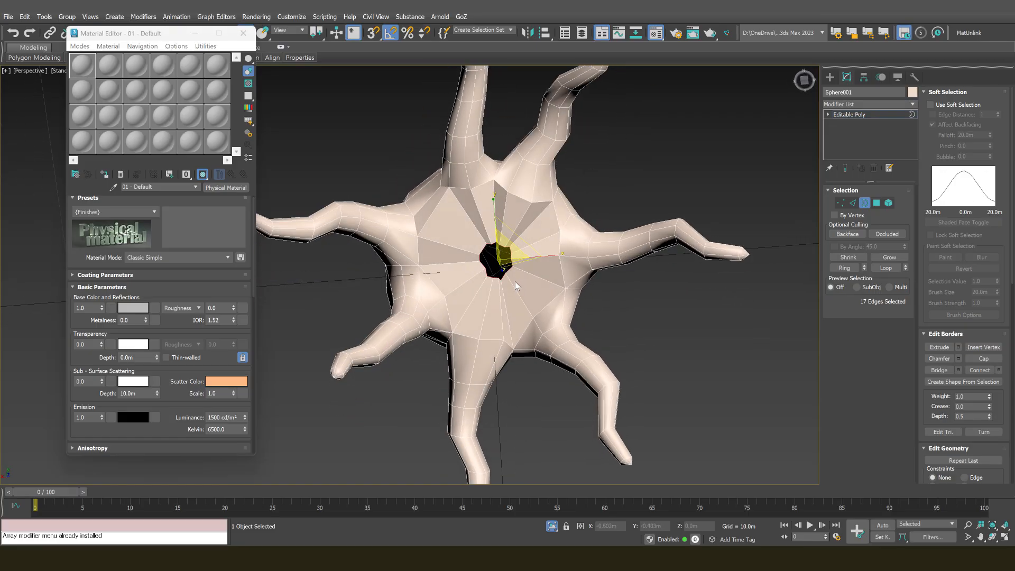
{"action": "middle_click_drag", "start_coordinate": [496, 291], "coordinate": [501, 229], "text": "alt"}
{"action": "key", "text": "ctrl+alt+c"}
{"action": "key", "text": "1"}
{"action": "left_click", "coordinate": [479, 250]}
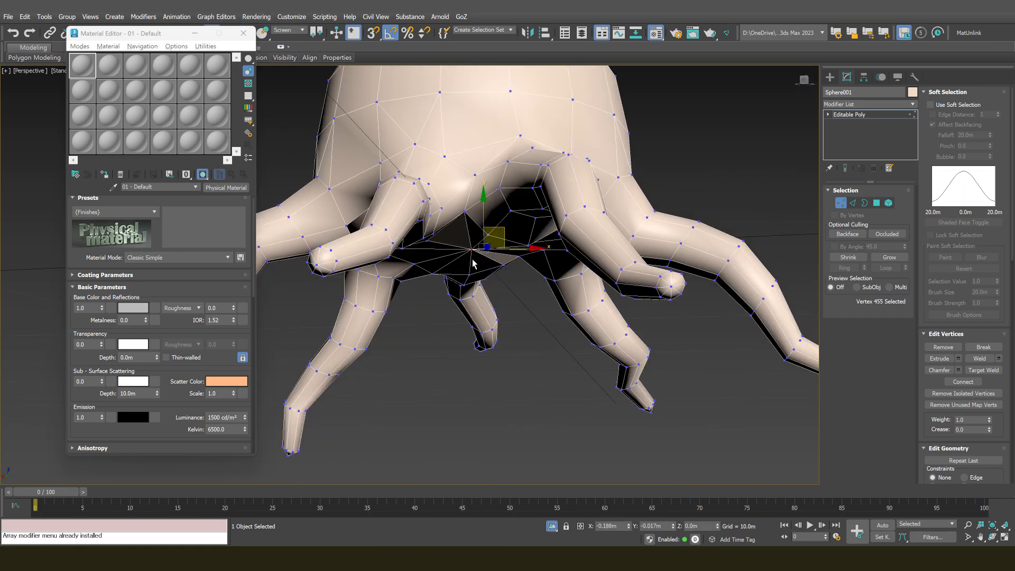
{"action": "middle_click_drag", "start_coordinate": [476, 261], "coordinate": [432, 198], "text": "alt"}
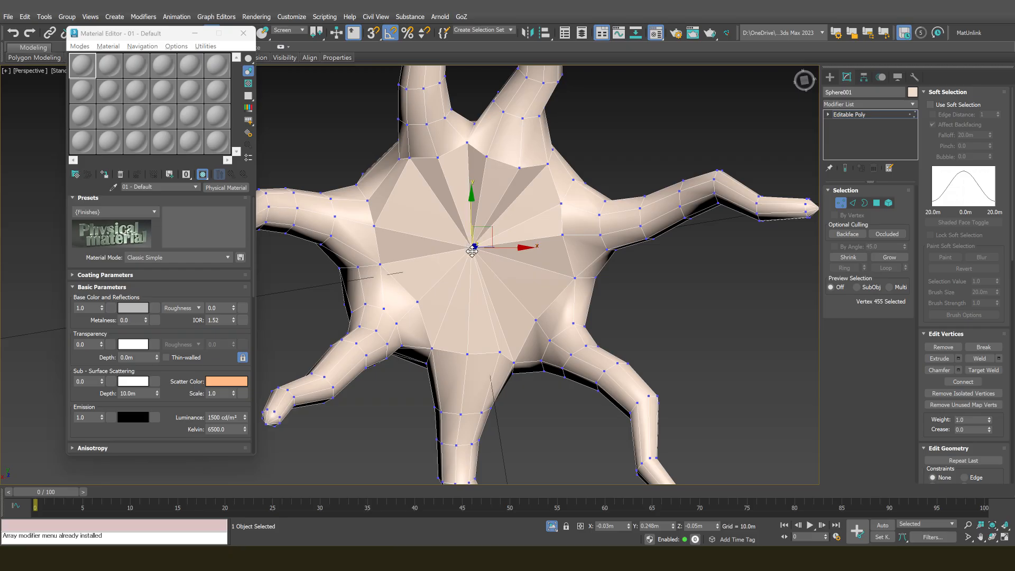
Select all edges radiating from the underside's centre vertex and connect them with a ring of new edges
{"action": "left_click", "coordinate": [853, 203]}
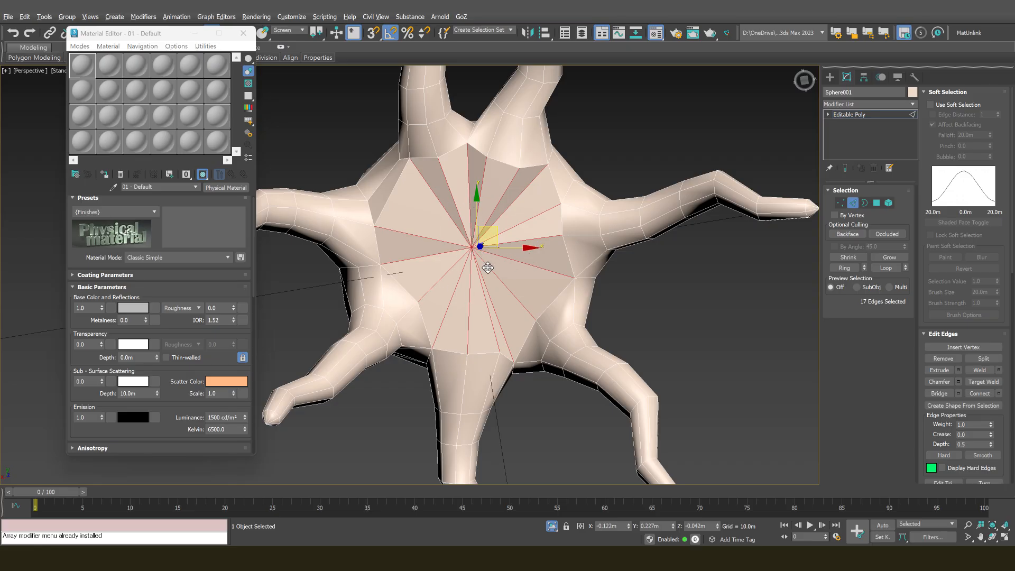
{"action": "middle_click_drag", "start_coordinate": [487, 268], "coordinate": [508, 272], "text": "alt"}
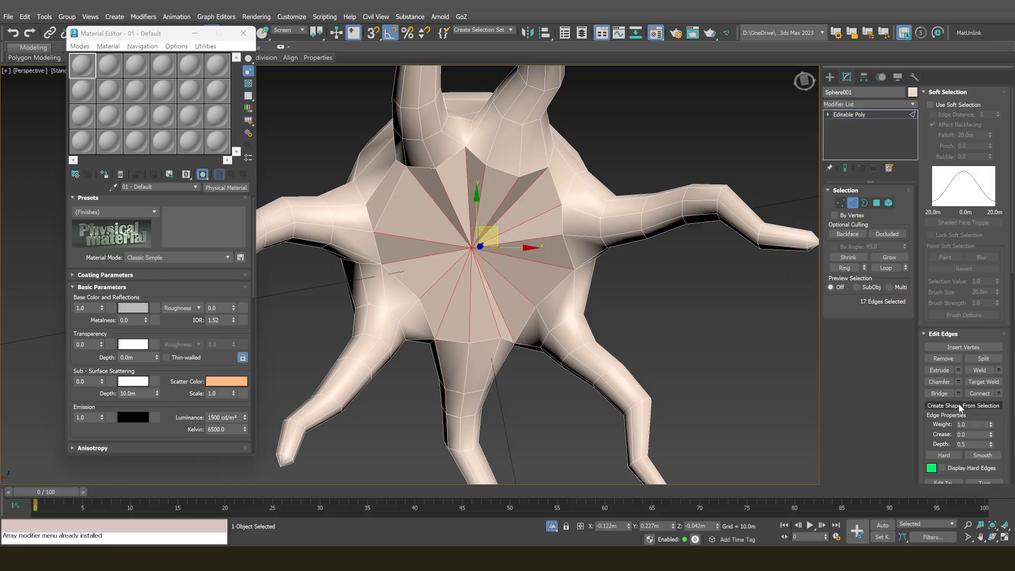
{"action": "left_click", "coordinate": [972, 393]}
{"action": "middle_click_drag", "start_coordinate": [459, 248], "coordinate": [468, 250], "text": "alt"}
{"action": "scroll", "coordinate": [475, 249], "scroll_direction": "up", "scroll_amount": 3}
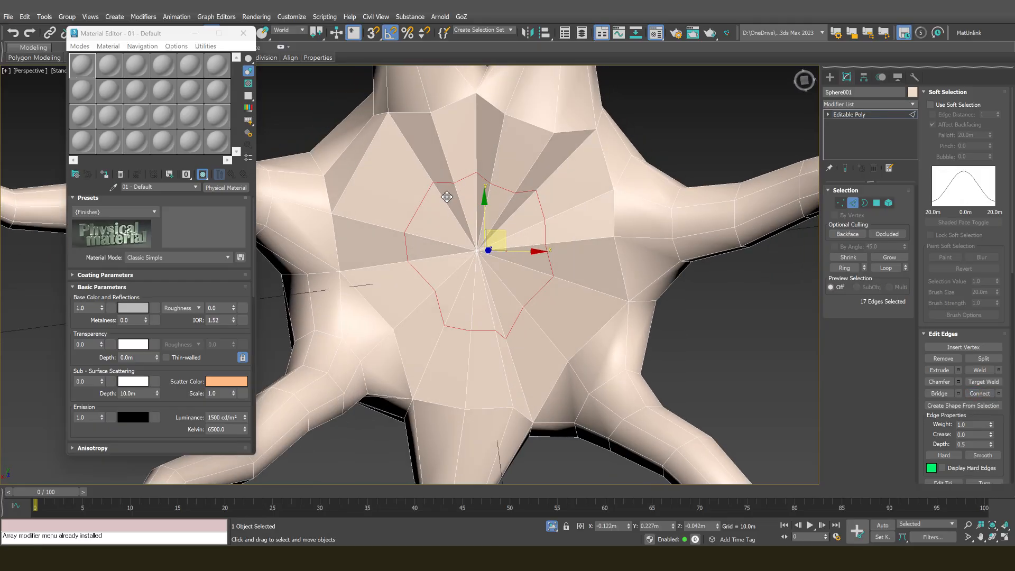
Collapse five short edges of the ring around the underside's centre to merge neighbouring spokes
{"action": "left_click", "coordinate": [439, 181]}
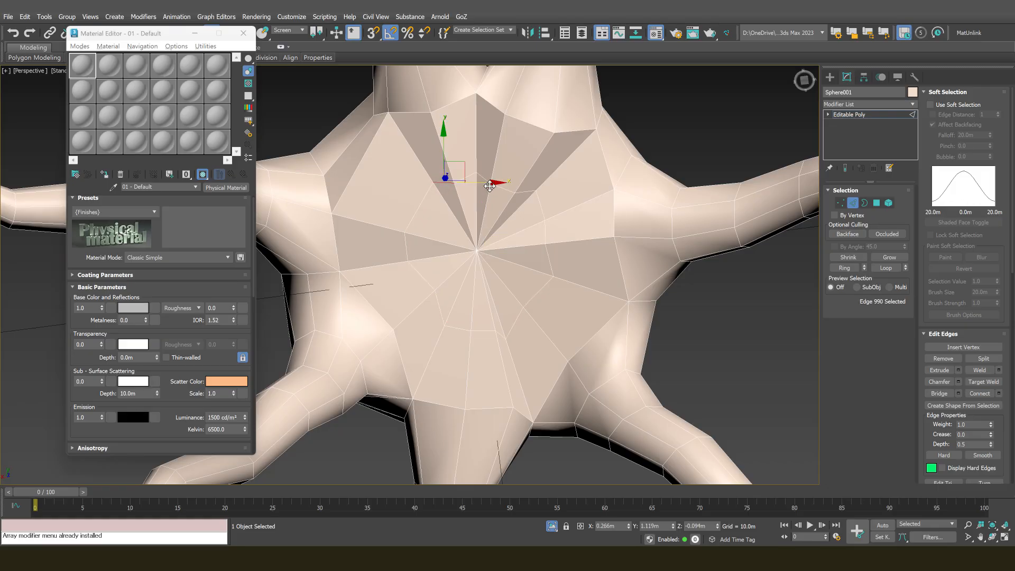
{"action": "key", "text": "BackSpace"}
{"action": "left_click", "coordinate": [484, 182]}
{"action": "key", "text": "BackSpace"}
{"action": "left_click", "coordinate": [530, 192]}
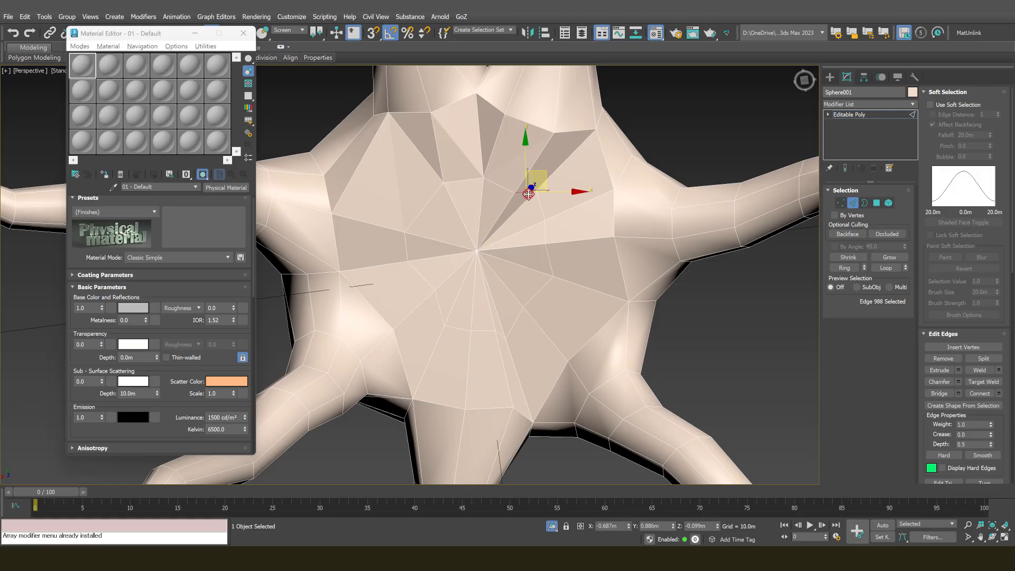
{"action": "key", "text": "BackSpace"}
{"action": "left_click", "coordinate": [543, 232]}
{"action": "key", "text": "BackSpace"}
{"action": "left_click", "coordinate": [537, 285]}
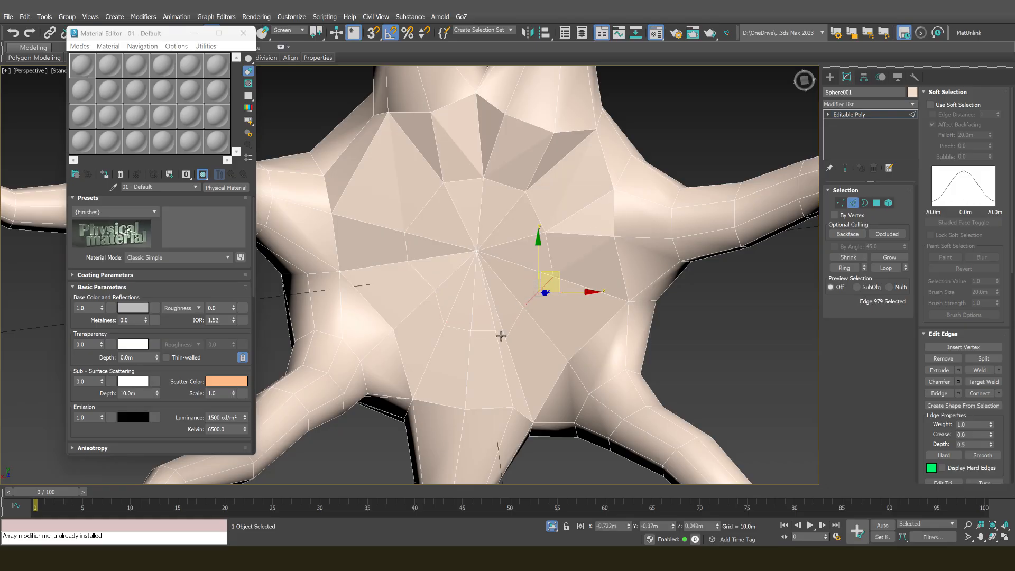
{"action": "key", "text": "BackSpace"}
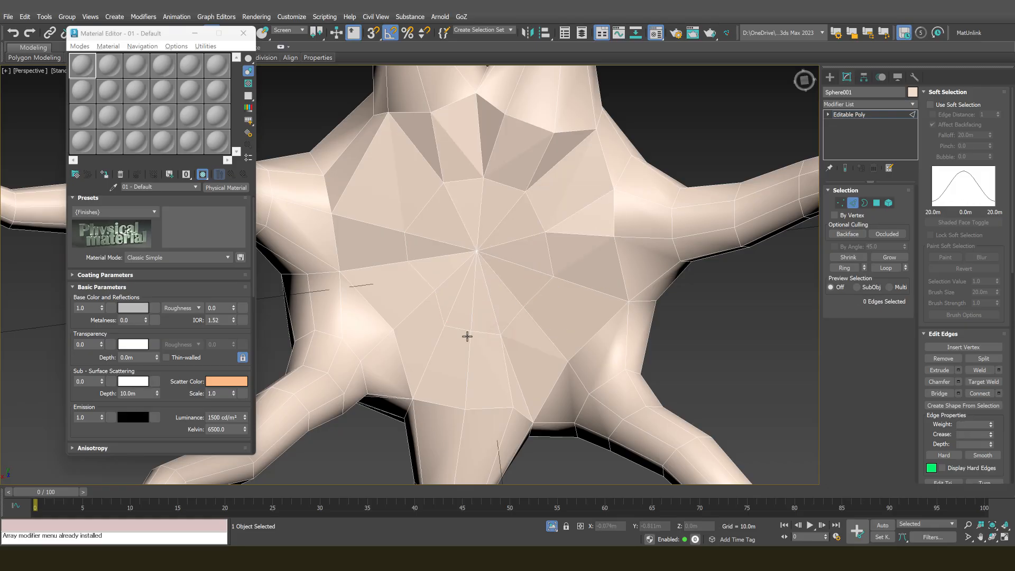
Reposition individual vertices of the ring around the underside's centre to even out its shape
{"action": "key", "text": "1"}
{"action": "left_click", "coordinate": [434, 291]}
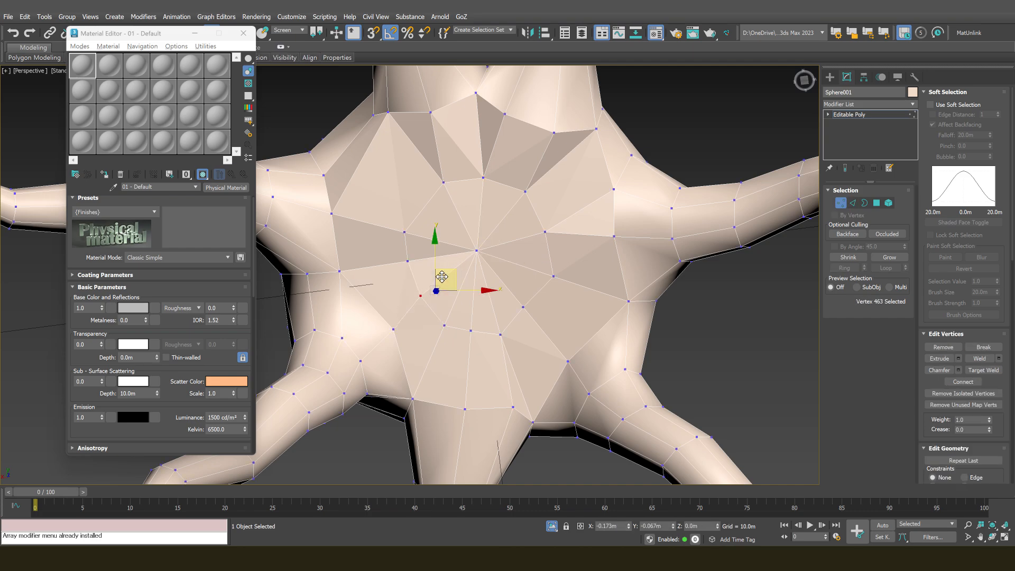
{"action": "key", "text": "BackSpace"}
{"action": "left_click", "coordinate": [528, 302]}
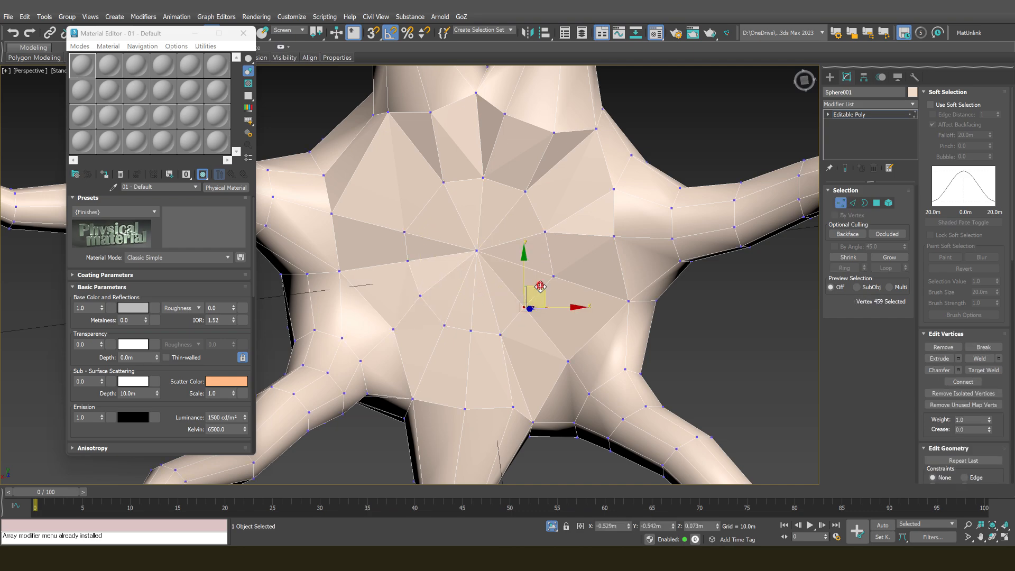
{"action": "left_click", "coordinate": [546, 232]}
{"action": "left_click", "coordinate": [525, 192]}
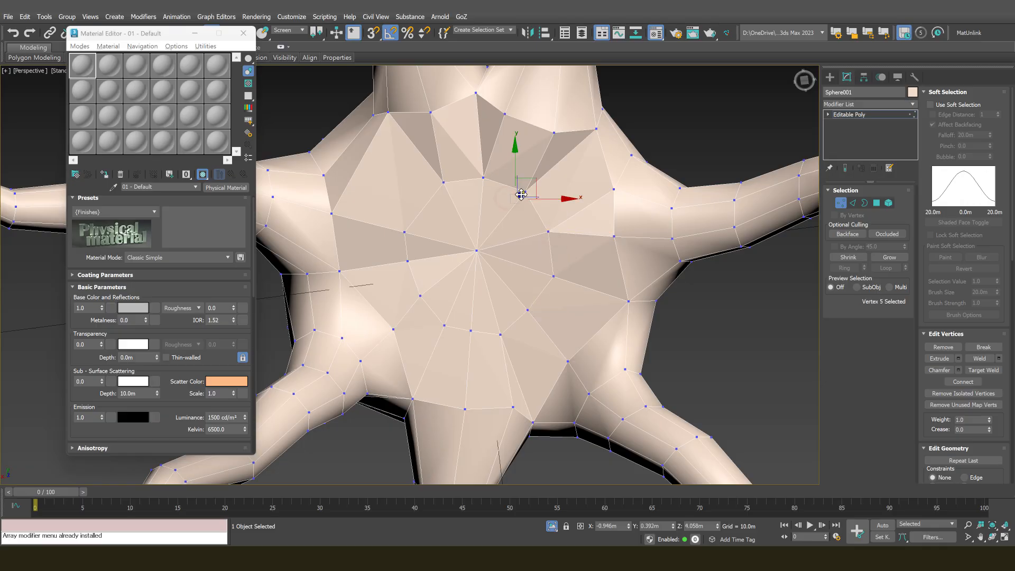
Select the entire octopus mesh element and auto-smooth its polygons with a threshold of 45
{"action": "scroll", "coordinate": [499, 254], "scroll_direction": "down", "scroll_amount": 6}
{"action": "scroll", "coordinate": [496, 257], "scroll_direction": "up", "scroll_amount": 3}
{"action": "key", "text": "5"}
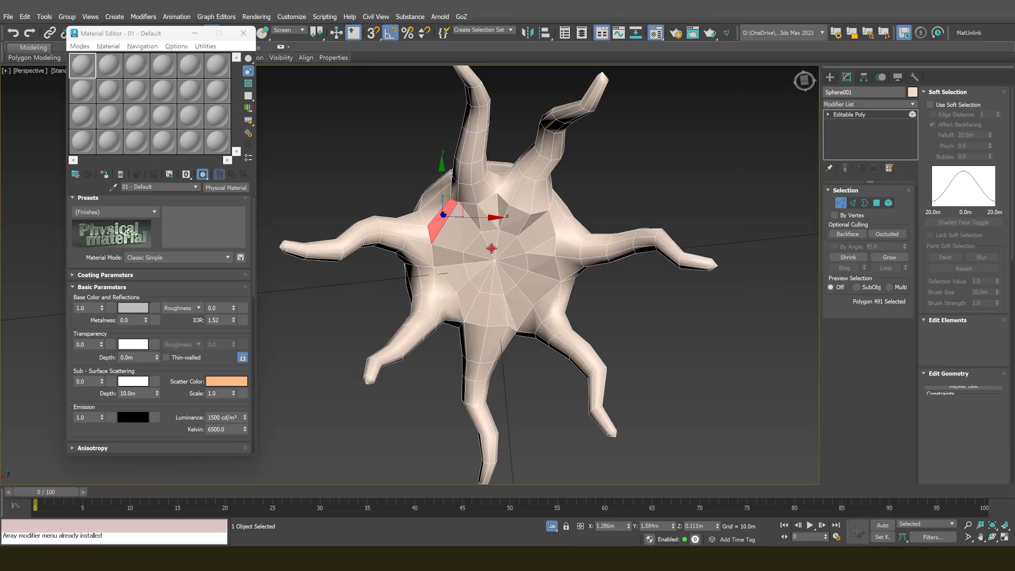
{"action": "left_click", "coordinate": [496, 246]}
{"action": "key", "text": "6"}
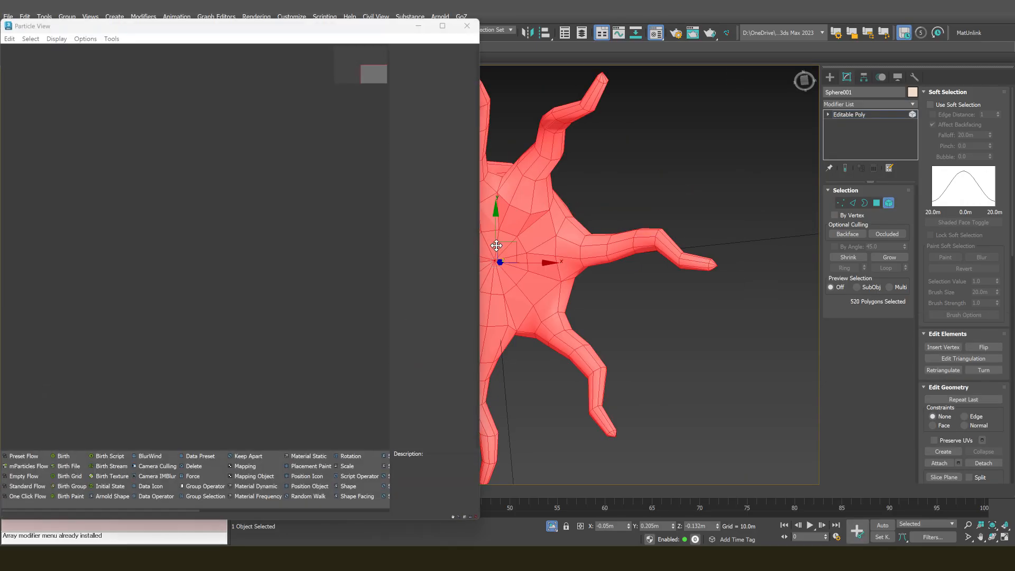
{"action": "left_click", "coordinate": [470, 27]}
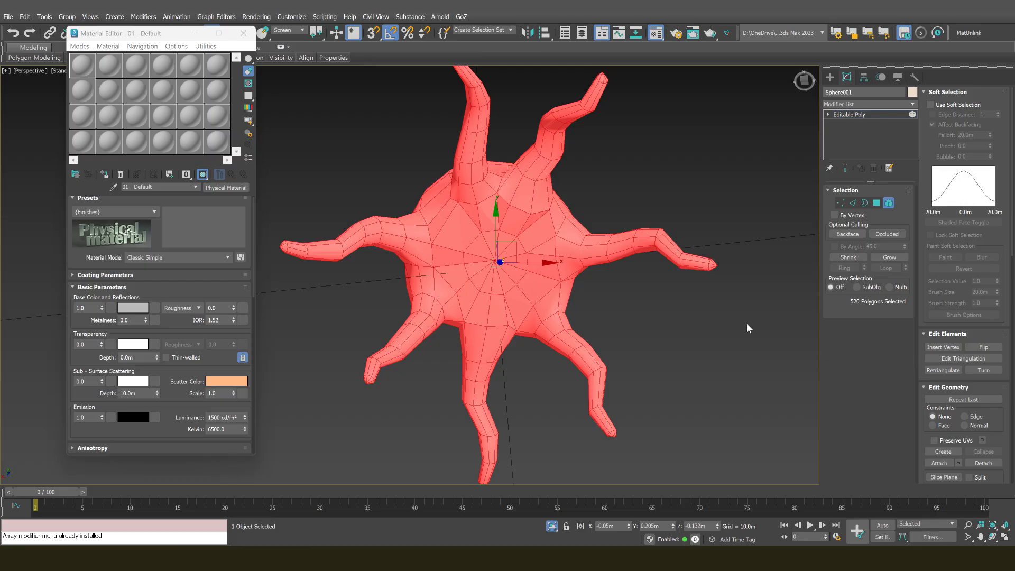
{"action": "left_click", "coordinate": [707, 320]}
{"action": "left_click", "coordinate": [509, 248]}
{"action": "scroll", "coordinate": [941, 321], "scroll_direction": "down", "scroll_amount": 3}
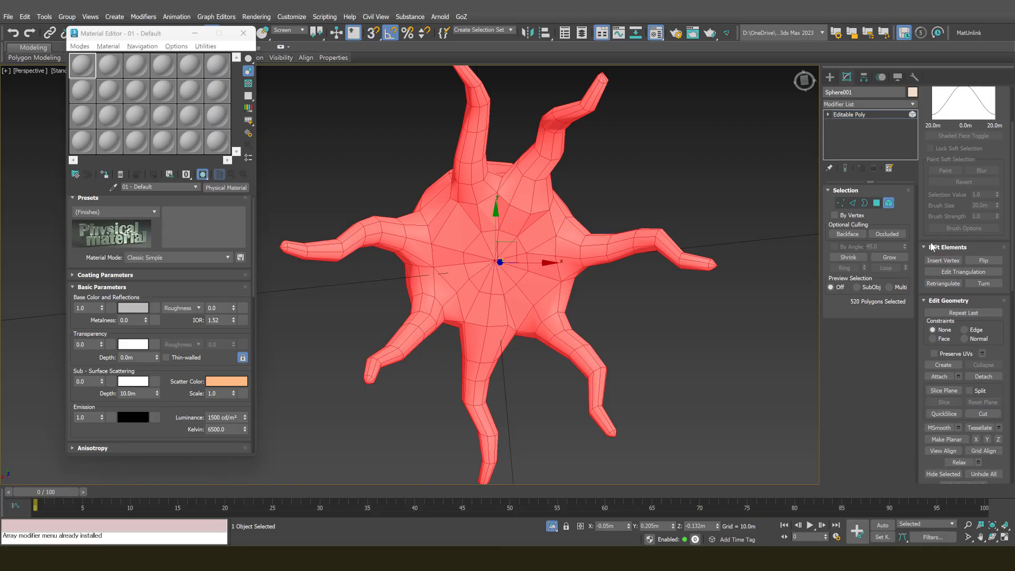
{"action": "scroll", "coordinate": [922, 333], "scroll_direction": "down", "scroll_amount": 6}
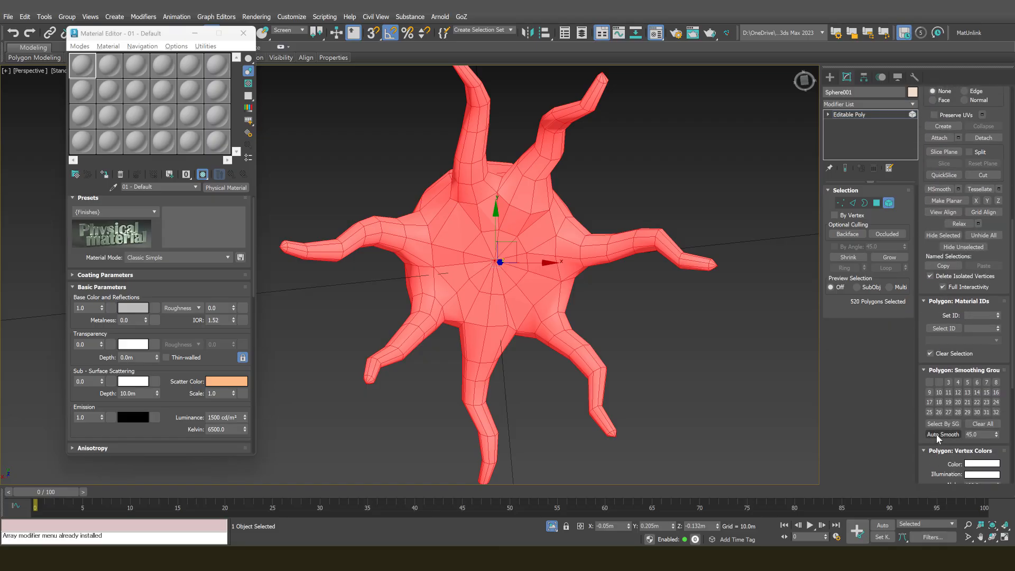
{"action": "left_click", "coordinate": [937, 434]}
{"action": "middle_click_drag", "start_coordinate": [697, 391], "coordinate": [657, 425], "text": "alt"}
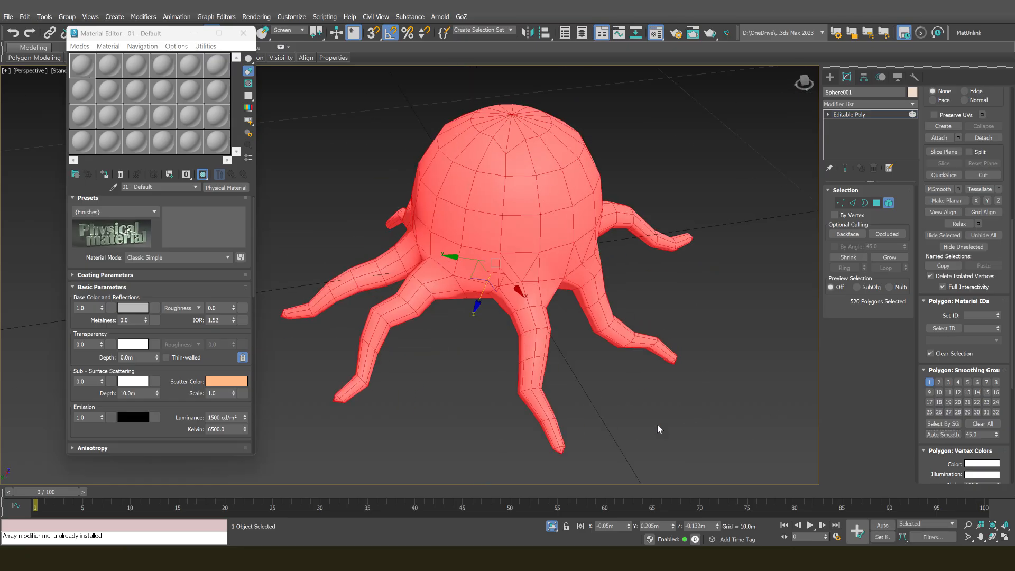
{"action": "left_click", "coordinate": [654, 401]}
Try moving a vertex on the underside at the base of a tentacle, and undo the move
{"action": "middle_click_drag", "start_coordinate": [457, 373], "coordinate": [553, 401], "text": "alt"}
{"action": "middle_click_drag", "start_coordinate": [483, 281], "coordinate": [497, 218], "text": "alt"}
{"action": "scroll", "coordinate": [495, 218], "scroll_direction": "up", "scroll_amount": 3}
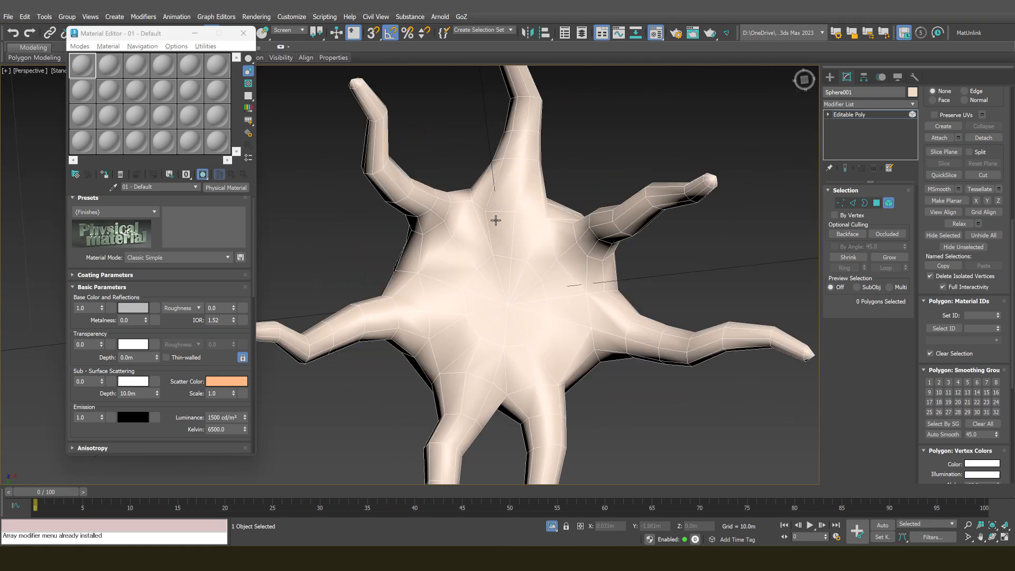
{"action": "key", "text": "1"}
{"action": "left_click", "coordinate": [489, 209]}
{"action": "left_click_drag", "start_coordinate": [504, 193], "coordinate": [522, 166]}
{"action": "key", "text": "ctrl+z"}
{"action": "key", "text": "ctrl+z"}
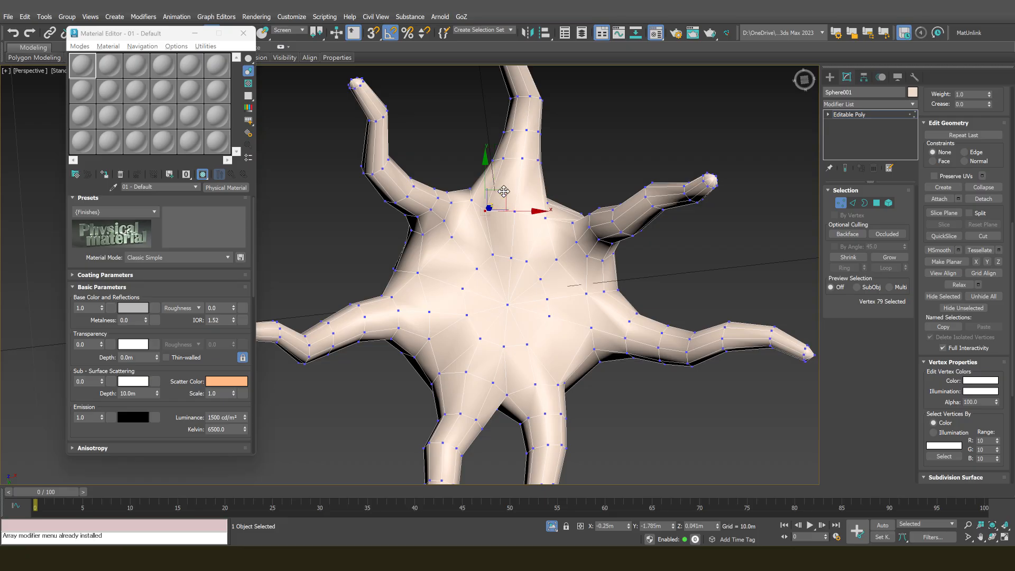
Exit isolation to bring back the other scene objects and leave vertex editing on the octopus
{"action": "middle_click_drag", "start_coordinate": [504, 192], "coordinate": [523, 323], "text": "alt"}
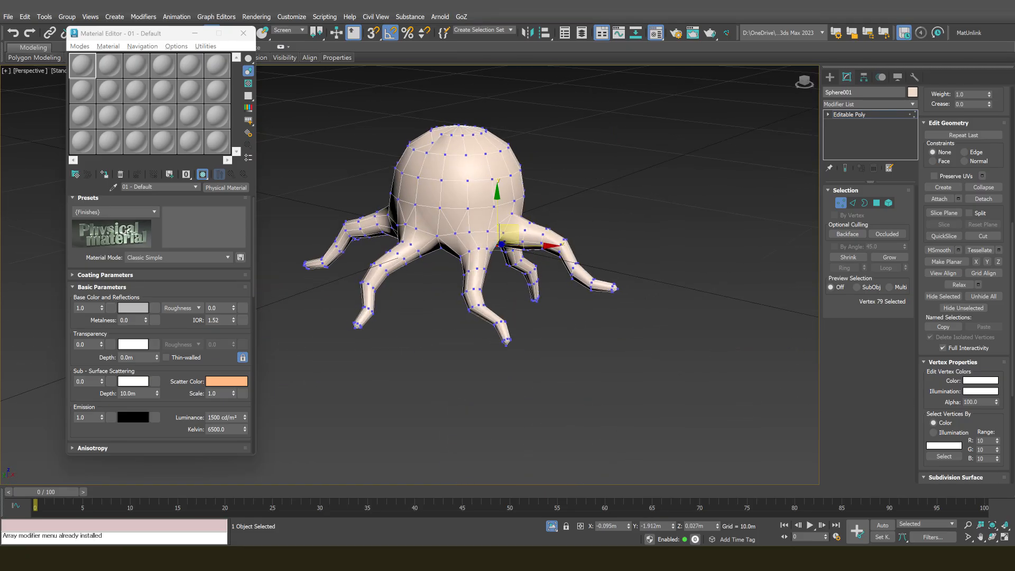
{"action": "left_click", "coordinate": [553, 526]}
{"action": "left_click", "coordinate": [552, 527]}
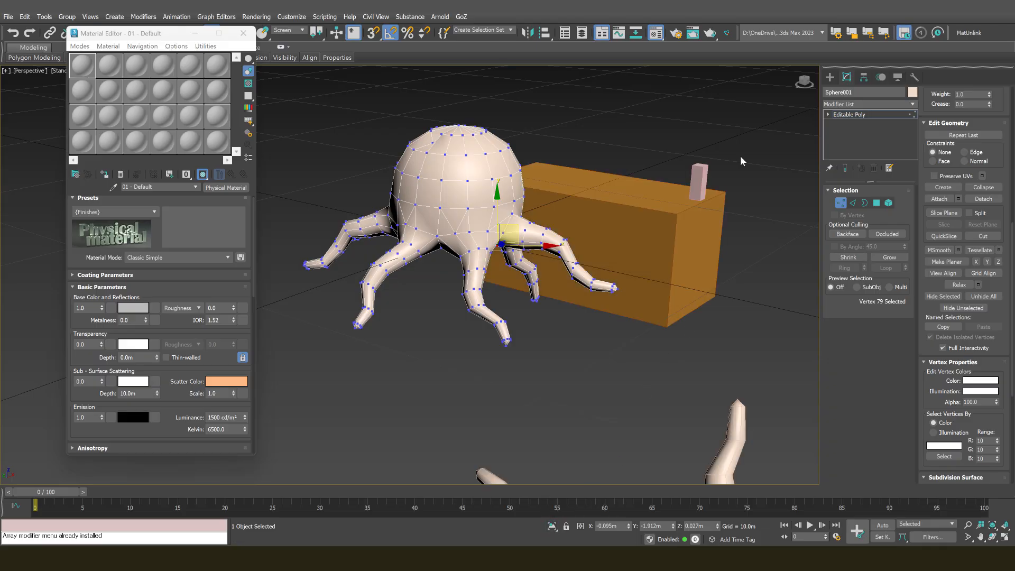
{"action": "left_click", "coordinate": [836, 203]}
{"action": "middle_click_drag", "start_coordinate": [682, 259], "coordinate": [587, 309], "text": "alt"}
{"action": "scroll", "coordinate": [611, 303], "scroll_direction": "down", "scroll_amount": 4}
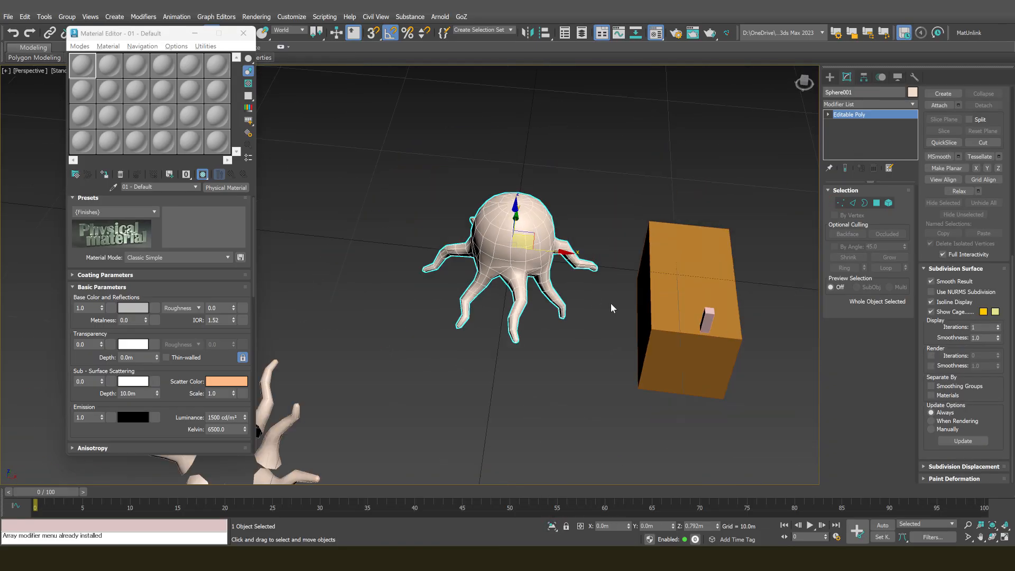
Place the orange box beneath the octopus by setting the box's X position to 0 m
{"action": "left_click", "coordinate": [646, 259]}
{"action": "middle_click_drag", "start_coordinate": [629, 263], "coordinate": [467, 245]}
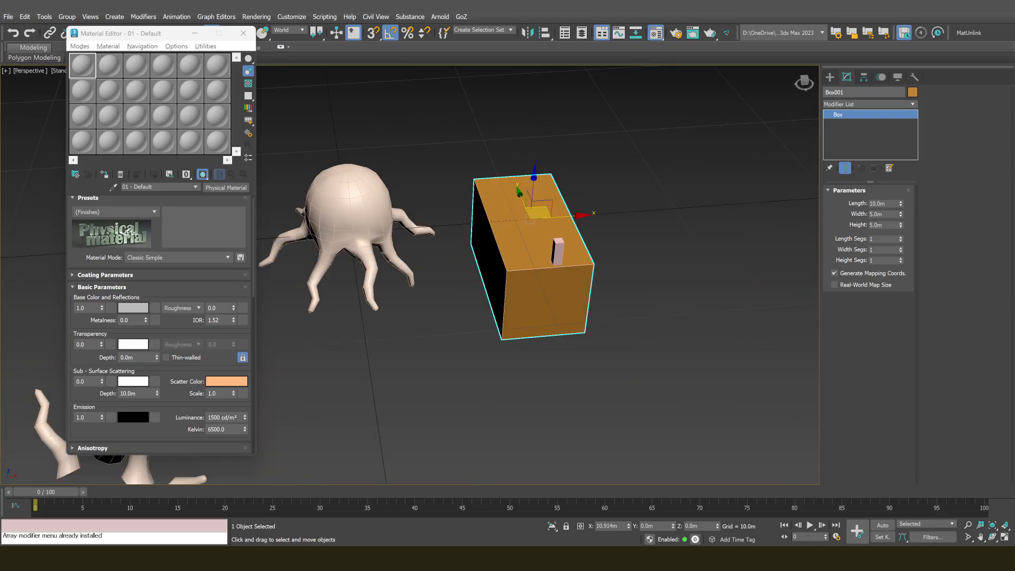
{"action": "type", "text": "0"}
{"action": "key", "text": "Return"}
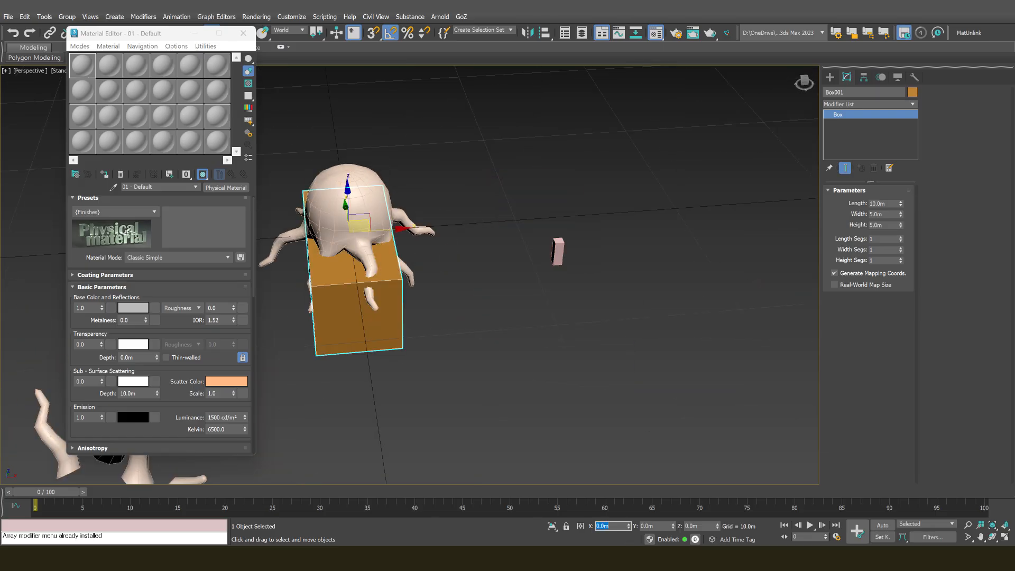
{"action": "middle_click_drag", "start_coordinate": [351, 183], "coordinate": [468, 210], "text": "alt"}
{"action": "scroll", "coordinate": [462, 235], "scroll_direction": "up", "scroll_amount": 3}
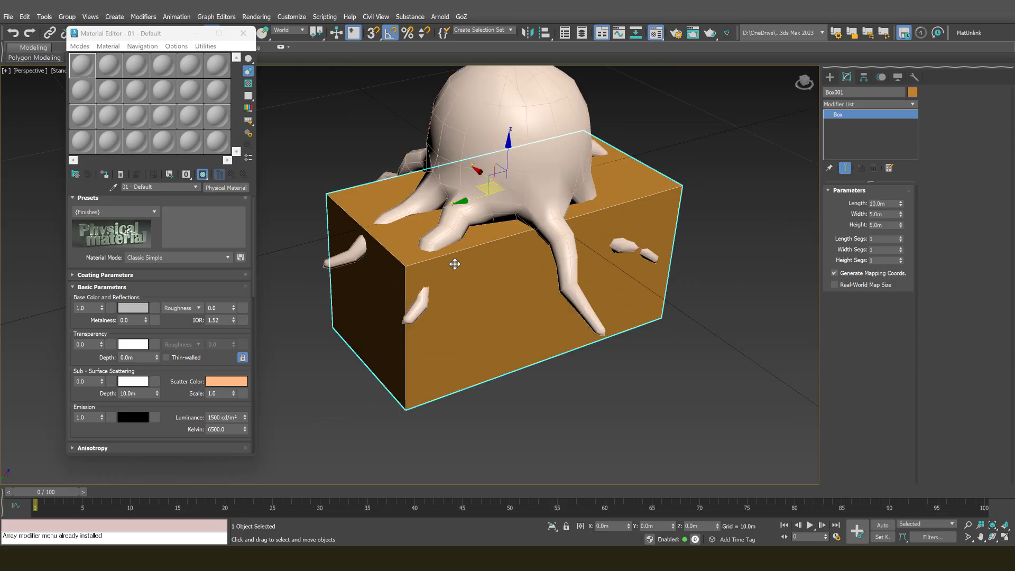
Select the octopus in vertex mode and reposition the outer vertices of the tentacle overhanging the box's short end
{"action": "left_click", "coordinate": [594, 434]}
{"action": "scroll", "coordinate": [567, 300], "scroll_direction": "up", "scroll_amount": 5}
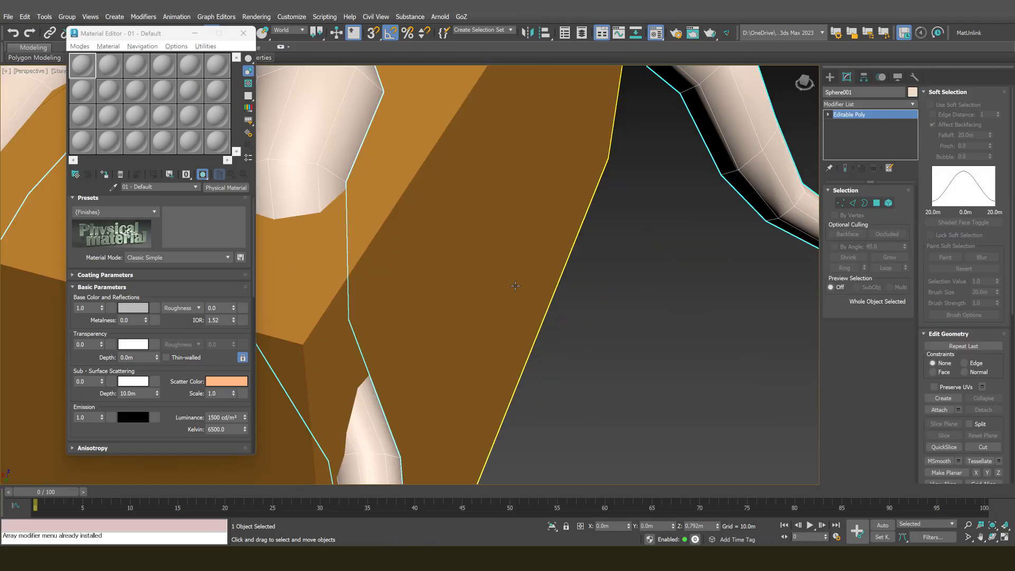
{"action": "scroll", "coordinate": [566, 300], "scroll_direction": "down", "scroll_amount": 7}
{"action": "middle_click_drag", "start_coordinate": [550, 285], "coordinate": [351, 228], "text": "alt"}
{"action": "scroll", "coordinate": [381, 229], "scroll_direction": "up", "scroll_amount": 3}
{"action": "key", "text": "1"}
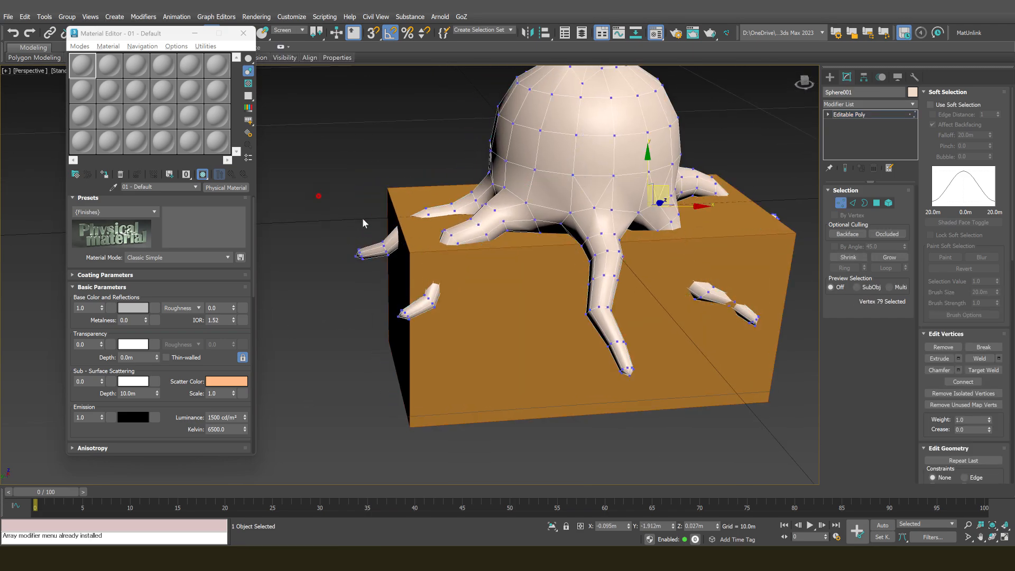
{"action": "left_click_drag", "start_coordinate": [441, 274], "coordinate": [442, 275]}
{"action": "middle_click_drag", "start_coordinate": [442, 275], "coordinate": [300, 316], "text": "alt"}
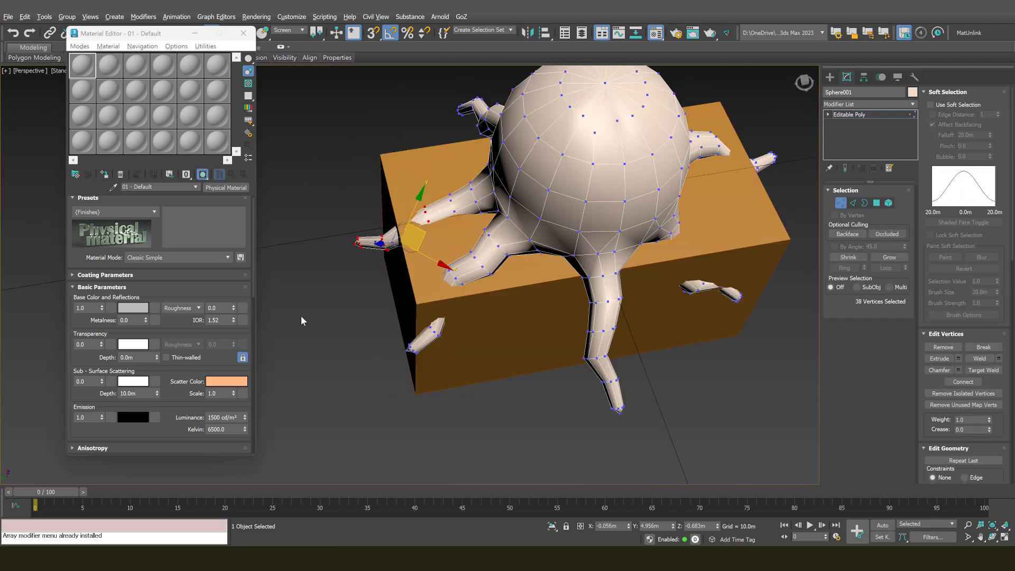
{"action": "left_click_drag", "start_coordinate": [437, 192], "coordinate": [437, 193]}
{"action": "scroll", "coordinate": [316, 231], "scroll_direction": "up", "scroll_amount": 5}
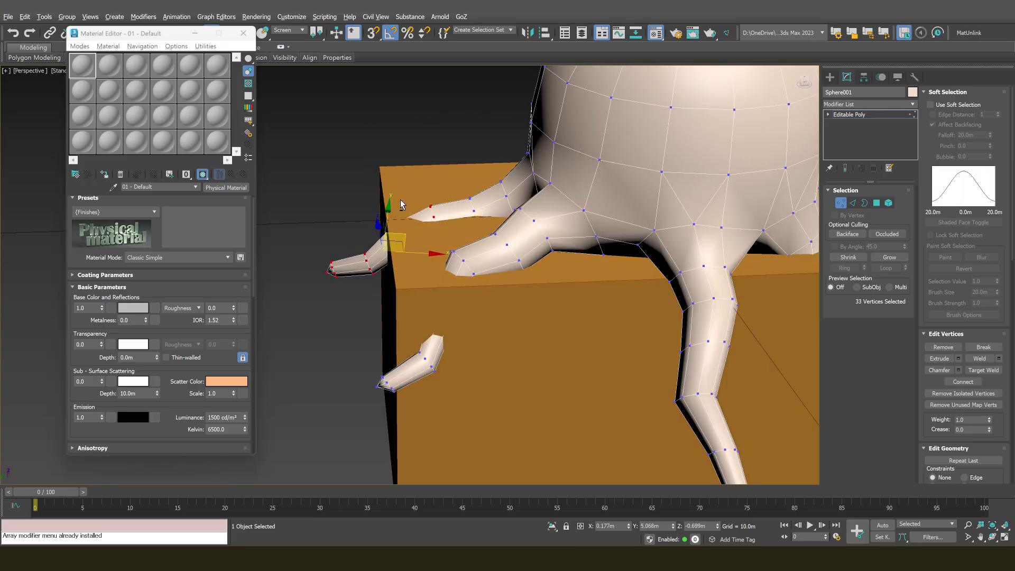
{"action": "middle_click_drag", "start_coordinate": [315, 228], "coordinate": [287, 180], "text": "alt"}
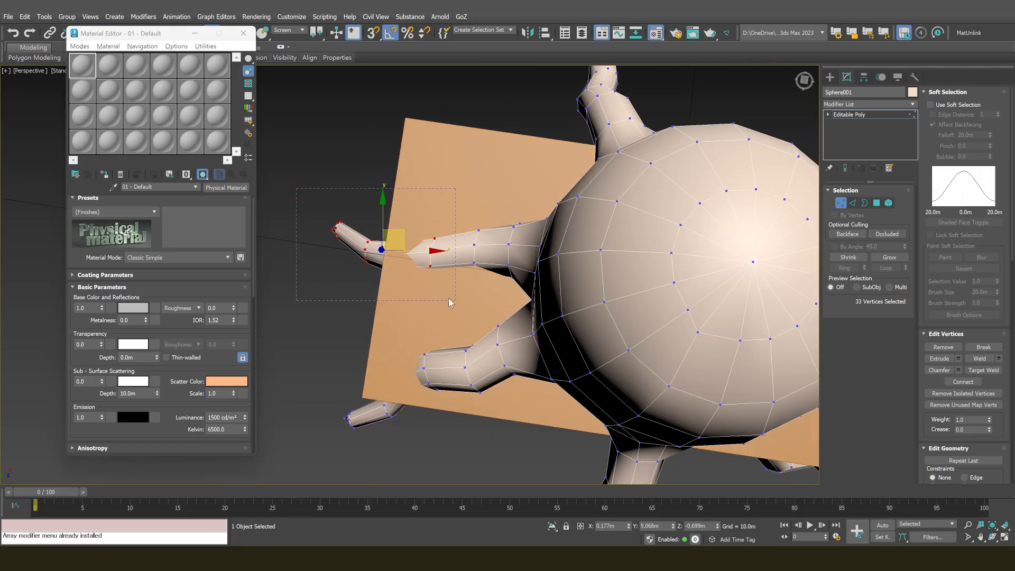
{"action": "middle_click_drag", "start_coordinate": [443, 286], "coordinate": [476, 280], "text": "alt"}
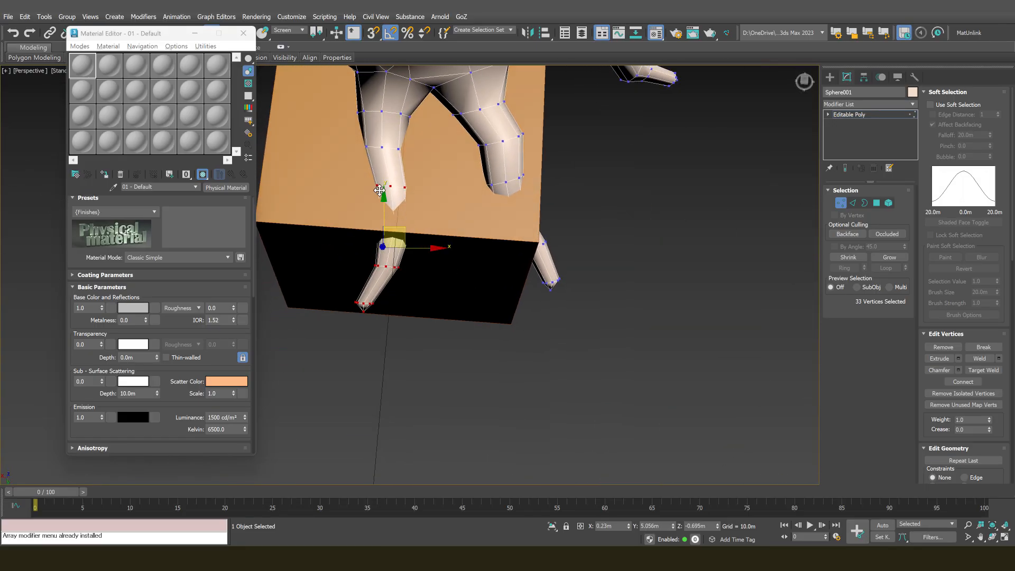
In wireframe, scale the vertex rings along that tentacle's outer section, reducing the ring just before the tip to about 81%
{"action": "left_click_drag", "start_coordinate": [451, 228], "coordinate": [451, 228]}
{"action": "key", "text": "F3"}
{"action": "middle_click_drag", "start_coordinate": [451, 229], "coordinate": [409, 199], "text": "alt"}
{"action": "key", "text": "r"}
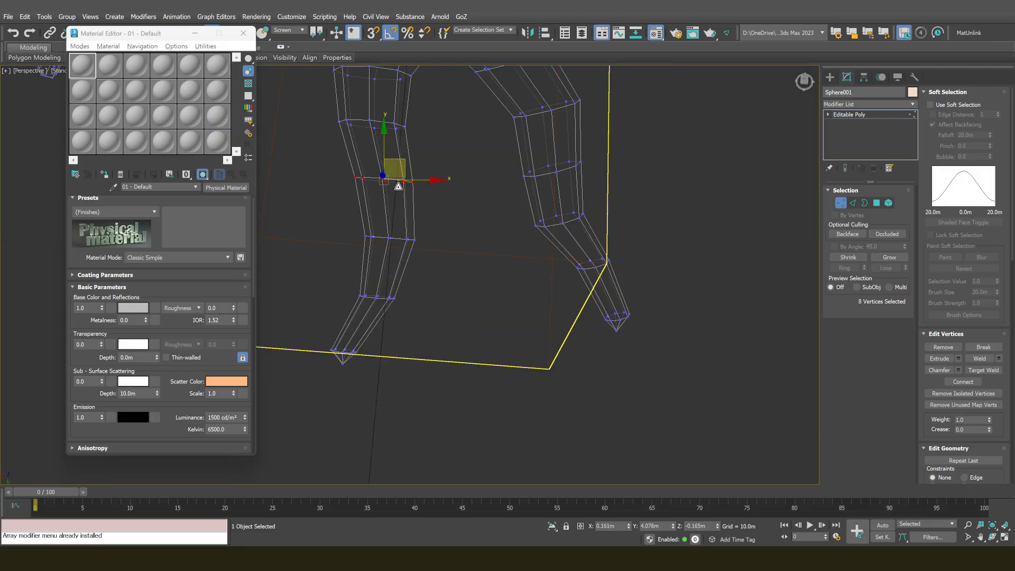
{"action": "left_click_drag", "start_coordinate": [400, 193], "coordinate": [405, 252]}
{"action": "left_click_drag", "start_coordinate": [474, 340], "coordinate": [473, 340]}
{"action": "left_click_drag", "start_coordinate": [376, 301], "coordinate": [377, 313]}
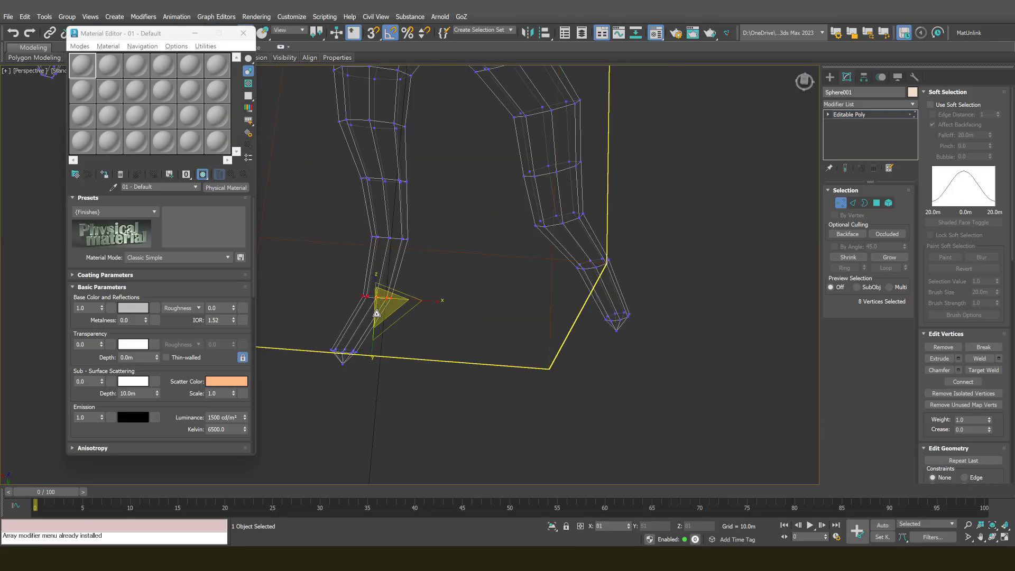
{"action": "left_click_drag", "start_coordinate": [422, 407], "coordinate": [422, 407]}
Rotate the nine vertices at the tip of that tentacle and return to shaded display
{"action": "key", "text": "e"}
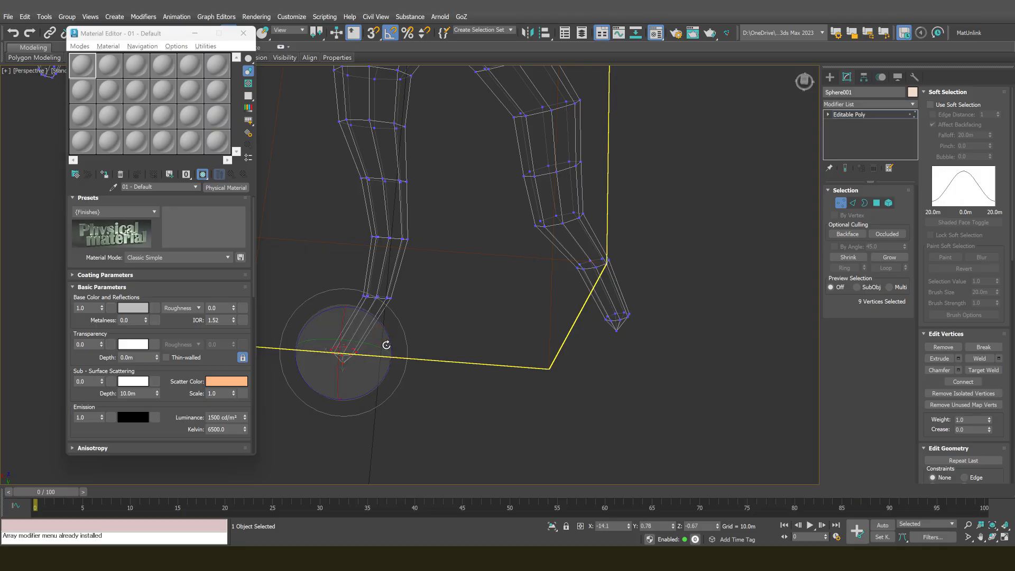
{"action": "key", "text": "shift+z"}
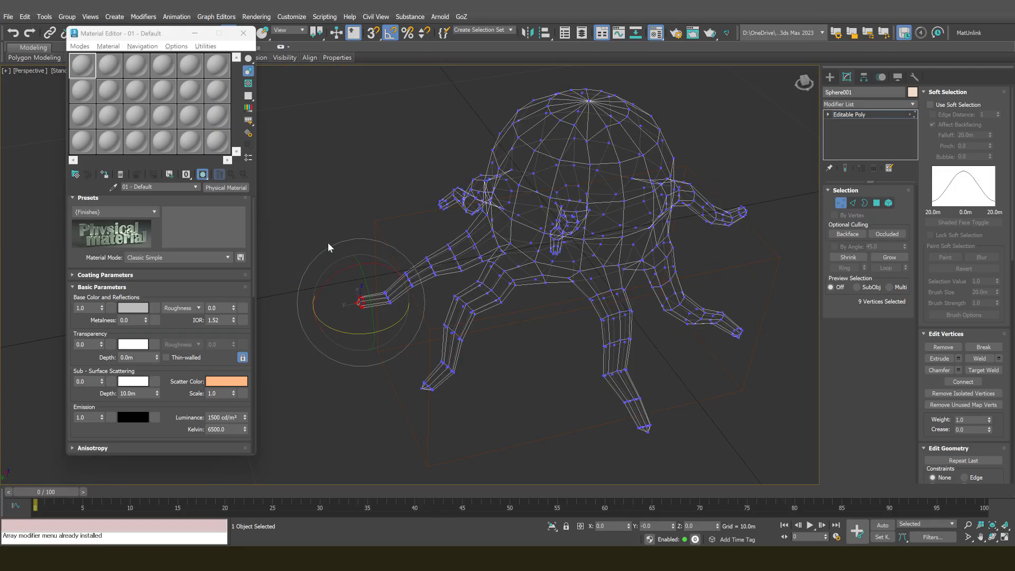
{"action": "middle_click_drag", "start_coordinate": [327, 242], "coordinate": [379, 265], "text": "alt"}
{"action": "mouse_move", "coordinate": [439, 318]}
{"action": "middle_mouse_down", "text": "alt"}
{"action": "mouse_move", "coordinate": [396, 254]}
{"action": "mouse_move", "coordinate": [349, 296]}
{"action": "middle_mouse_up", "text": "alt"}
{"action": "key", "text": "F3"}
Switch to World coordinates and move the tentacle's tip vertices down and in against the box's short side
{"action": "key", "text": "3"}
{"action": "key", "text": "1"}
{"action": "right_click", "coordinate": [416, 228]}
{"action": "left_click", "coordinate": [431, 166]}
{"action": "left_click", "coordinate": [345, 293]}
{"action": "left_click_drag", "start_coordinate": [363, 327], "coordinate": [362, 326]}
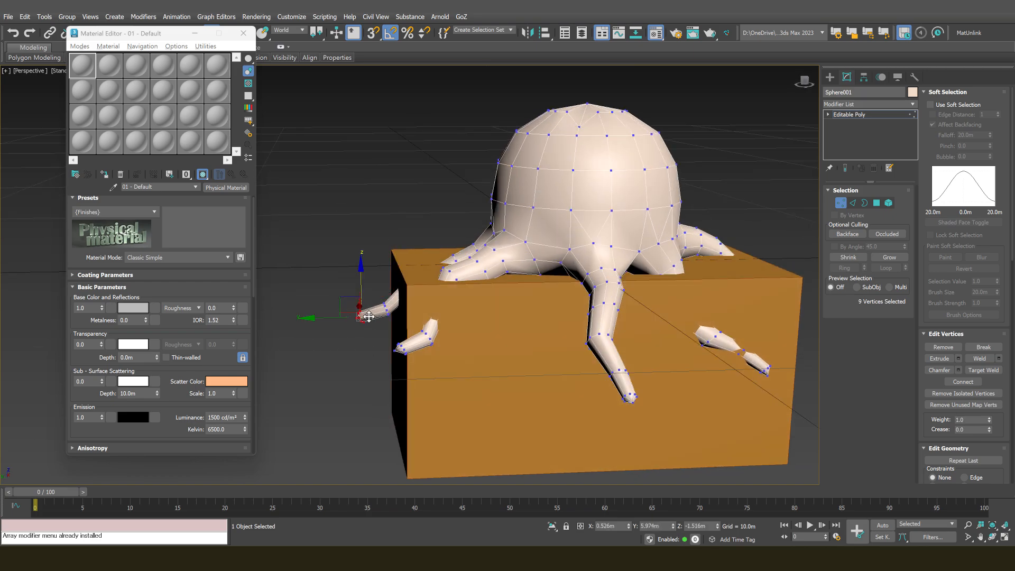
{"action": "middle_click_drag", "start_coordinate": [363, 326], "coordinate": [356, 306], "text": "alt"}
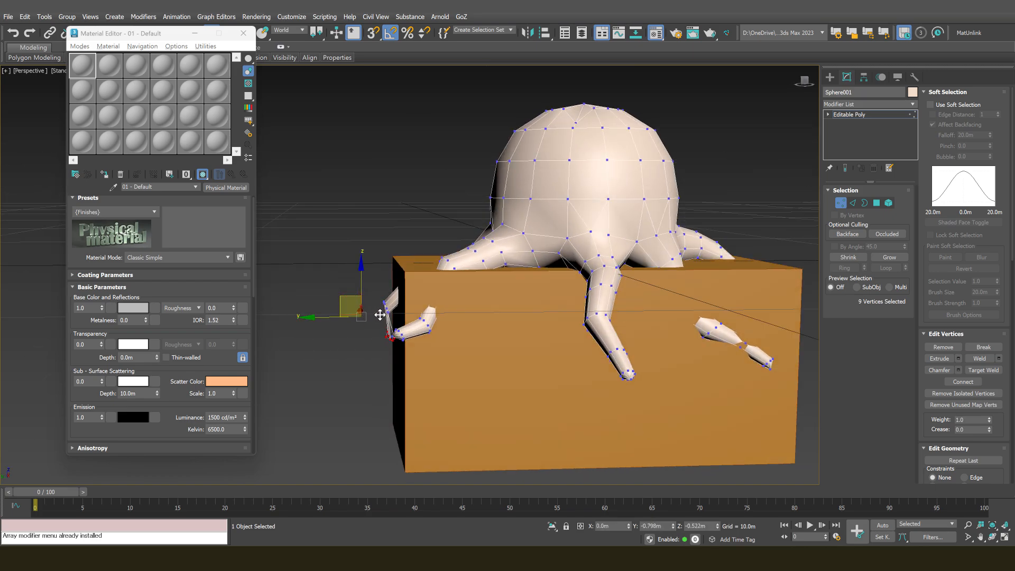
Rotate the tentacle's tip to point downward and turn the ring above it about −35° around X
{"action": "key", "text": "z"}
{"action": "key", "text": "e"}
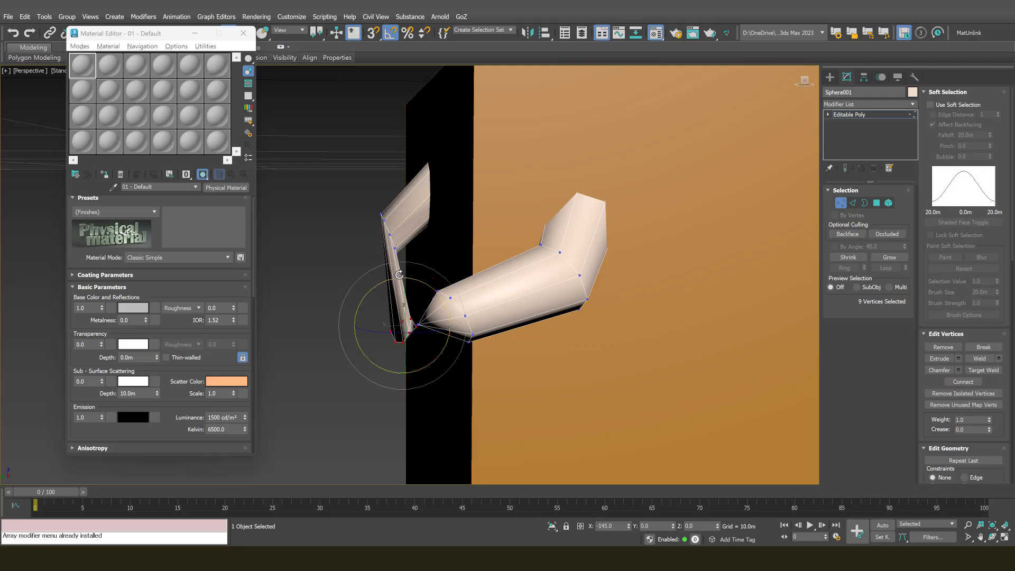
{"action": "mouse_move", "coordinate": [399, 275]}
{"action": "left_mouse_down"}
{"action": "mouse_move", "coordinate": [413, 280]}
{"action": "mouse_move", "coordinate": [414, 265]}
{"action": "left_mouse_up"}
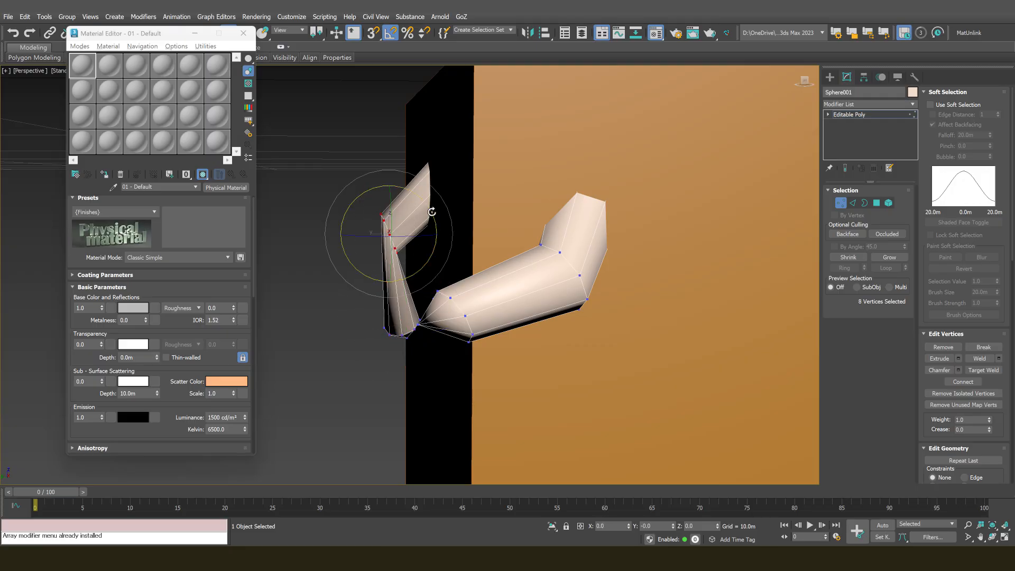
{"action": "mouse_move", "coordinate": [432, 212]}
{"action": "left_mouse_down"}
{"action": "mouse_move", "coordinate": [426, 191]}
{"action": "mouse_move", "coordinate": [429, 204]}
{"action": "left_mouse_up"}
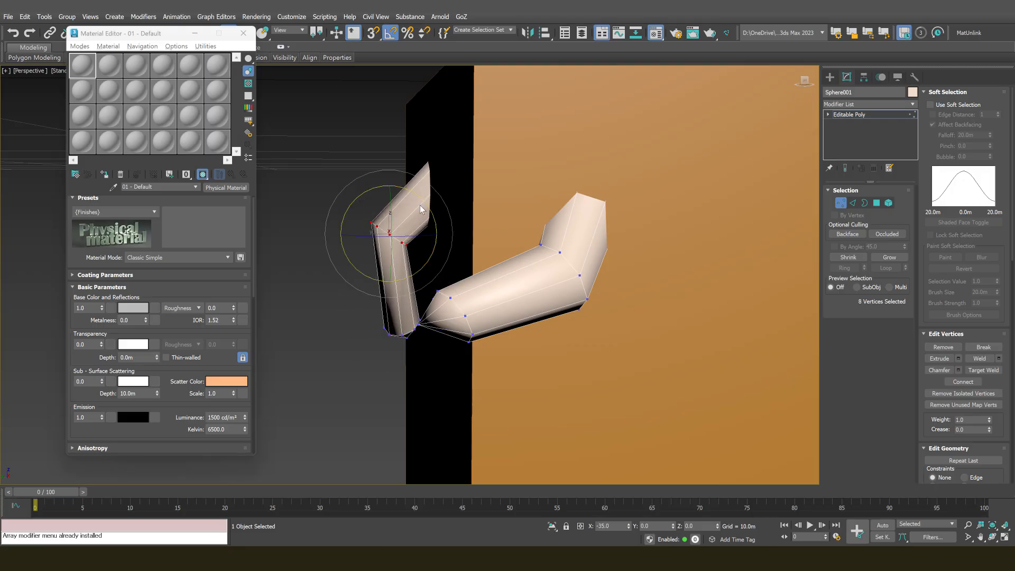
{"action": "key", "text": "w"}
{"action": "left_click", "coordinate": [391, 219]}
{"action": "key", "text": "z"}
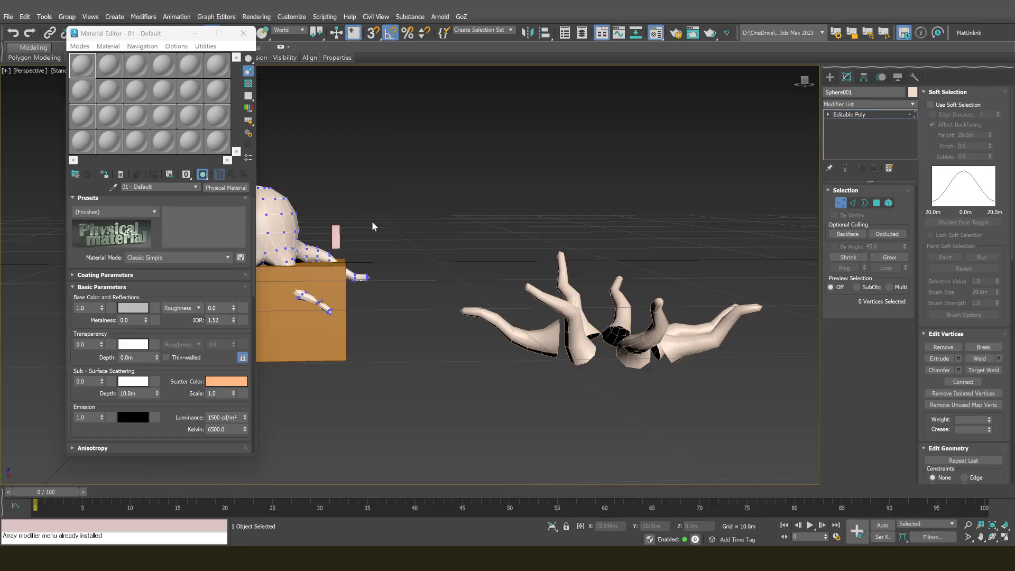
Select the vertices at the hanging end of the tentacle and adjust them against the box's side
{"action": "middle_click_drag", "start_coordinate": [357, 287], "coordinate": [545, 237]}
{"action": "scroll", "coordinate": [545, 238], "scroll_direction": "down", "scroll_amount": 3}
{"action": "scroll", "coordinate": [379, 232], "scroll_direction": "up", "scroll_amount": 10}
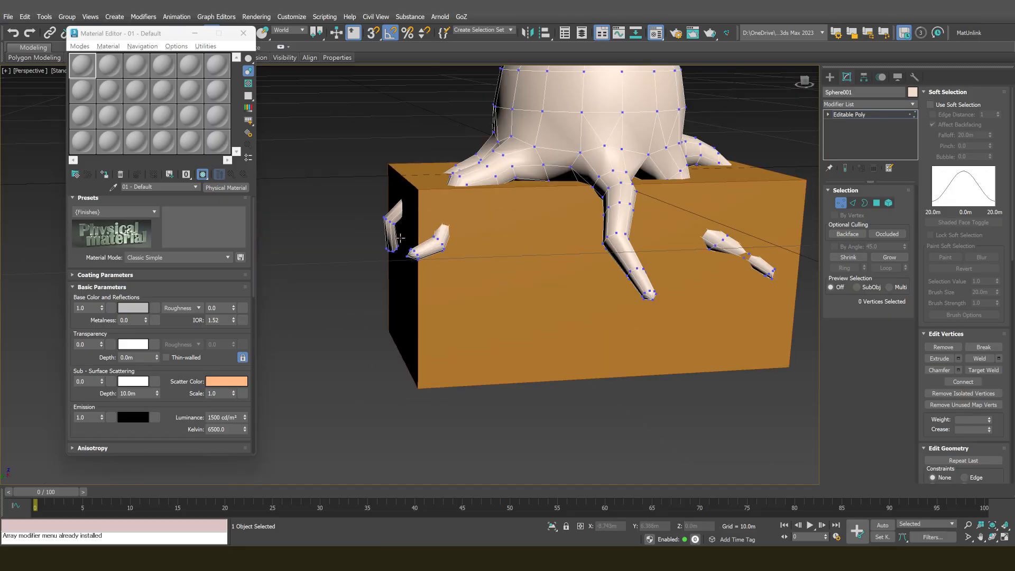
{"action": "scroll", "coordinate": [388, 209], "scroll_direction": "up", "scroll_amount": 3}
{"action": "left_click_drag", "start_coordinate": [324, 188], "coordinate": [429, 246]}
{"action": "scroll", "coordinate": [386, 209], "scroll_direction": "up", "scroll_amount": 4}
{"action": "left_click_drag", "start_coordinate": [376, 199], "coordinate": [404, 196]}
{"action": "scroll", "coordinate": [403, 198], "scroll_direction": "down", "scroll_amount": 4}
{"action": "middle_click_drag", "start_coordinate": [389, 236], "coordinate": [390, 258], "text": "alt"}
Select the nine tip vertices of the hanging tentacle and move them to straighten its end down the box's side
{"action": "key", "text": "2"}
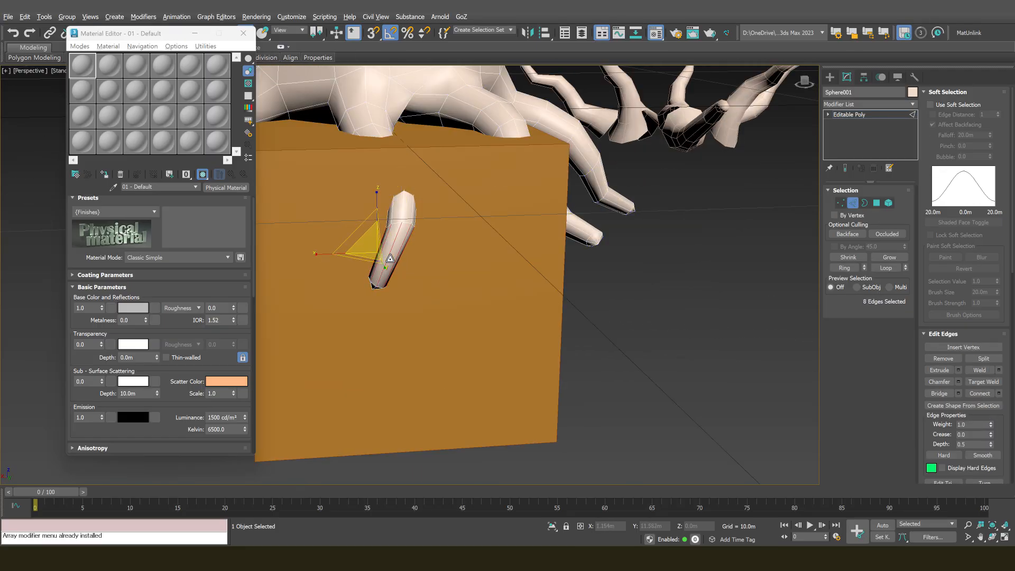
{"action": "scroll", "coordinate": [390, 258], "scroll_direction": "up", "scroll_amount": 3}
{"action": "key", "text": "1"}
{"action": "key", "text": "F3"}
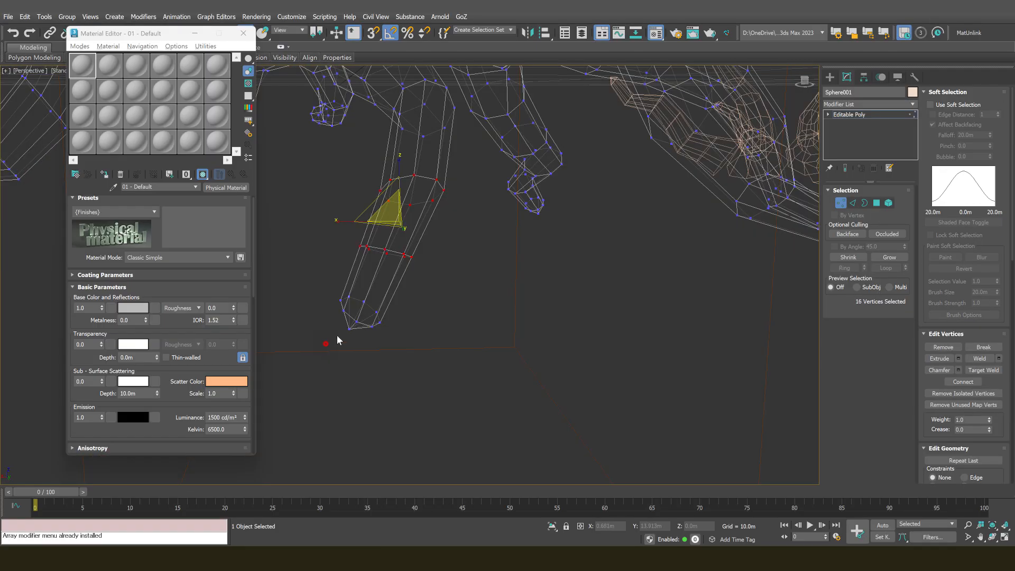
{"action": "key", "text": "F3"}
{"action": "mouse_move", "coordinate": [418, 276]}
{"action": "left_mouse_down"}
{"action": "mouse_move", "coordinate": [407, 300]}
{"action": "mouse_move", "coordinate": [378, 304]}
{"action": "mouse_move", "coordinate": [389, 304]}
{"action": "left_mouse_up"}
{"action": "key", "text": "e"}
{"action": "key", "text": "w"}
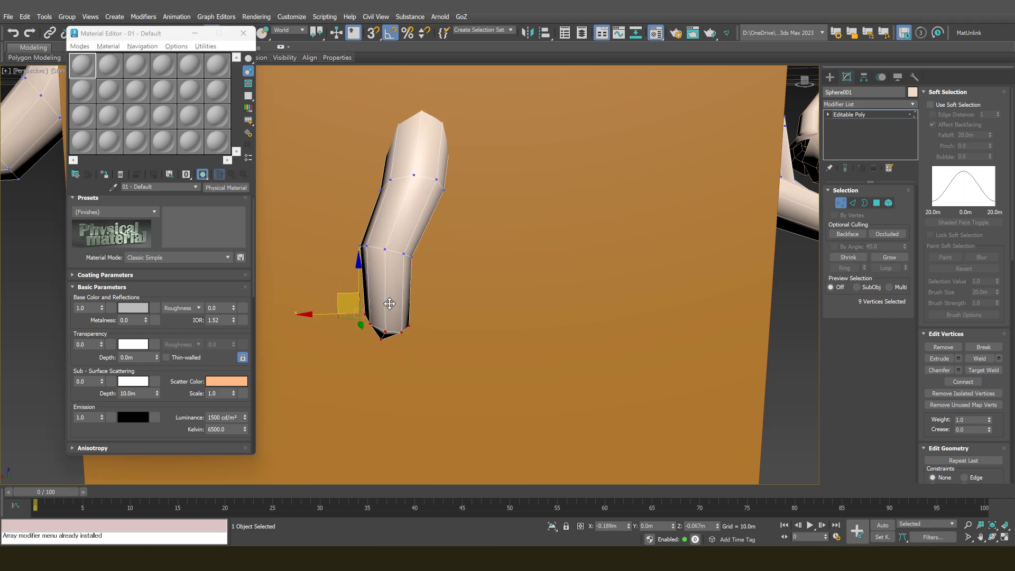
Rotate and scale the hanging tentacle's tip vertices to round off its end, and adjust their position
{"action": "key", "text": "e"}
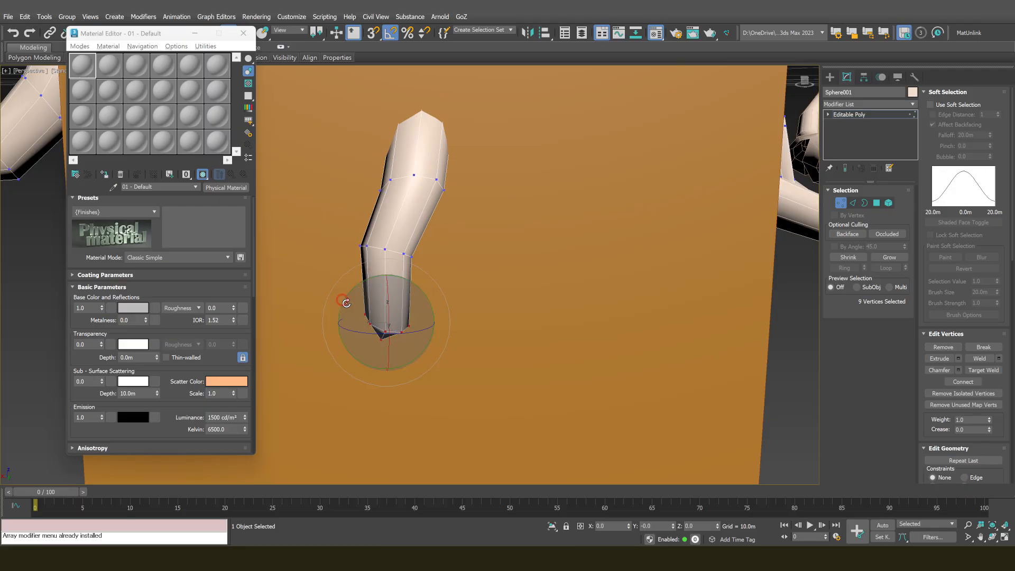
{"action": "left_click_drag", "start_coordinate": [345, 314], "coordinate": [358, 361]}
{"action": "key", "text": "w"}
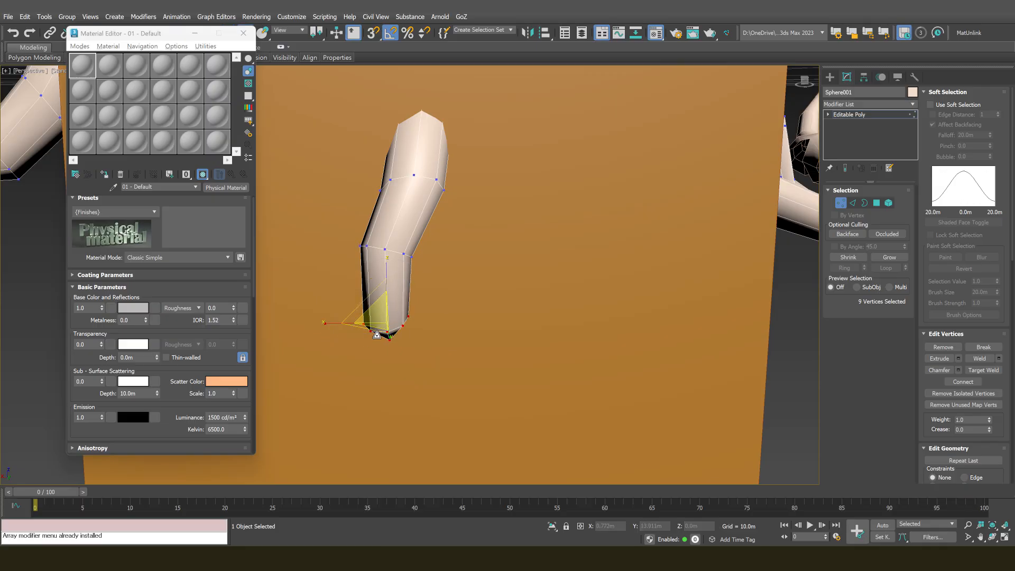
{"action": "left_click_drag", "start_coordinate": [382, 319], "coordinate": [394, 300]}
{"action": "scroll", "coordinate": [423, 259], "scroll_direction": "down", "scroll_amount": 6}
{"action": "mouse_move", "coordinate": [423, 258]}
{"action": "middle_mouse_down", "text": "alt"}
{"action": "mouse_move", "coordinate": [373, 235]}
{"action": "mouse_move", "coordinate": [437, 221]}
{"action": "mouse_move", "coordinate": [466, 239]}
{"action": "mouse_move", "coordinate": [454, 193]}
{"action": "mouse_move", "coordinate": [449, 235]}
{"action": "mouse_move", "coordinate": [404, 229]}
{"action": "mouse_move", "coordinate": [412, 226]}
{"action": "middle_mouse_up", "text": "alt"}
Select the vertex ring where the adjacent tentacle meets the box's top edge and raise it using Screen coordinates
{"action": "key", "text": "F3"}
{"action": "key", "text": "F3"}
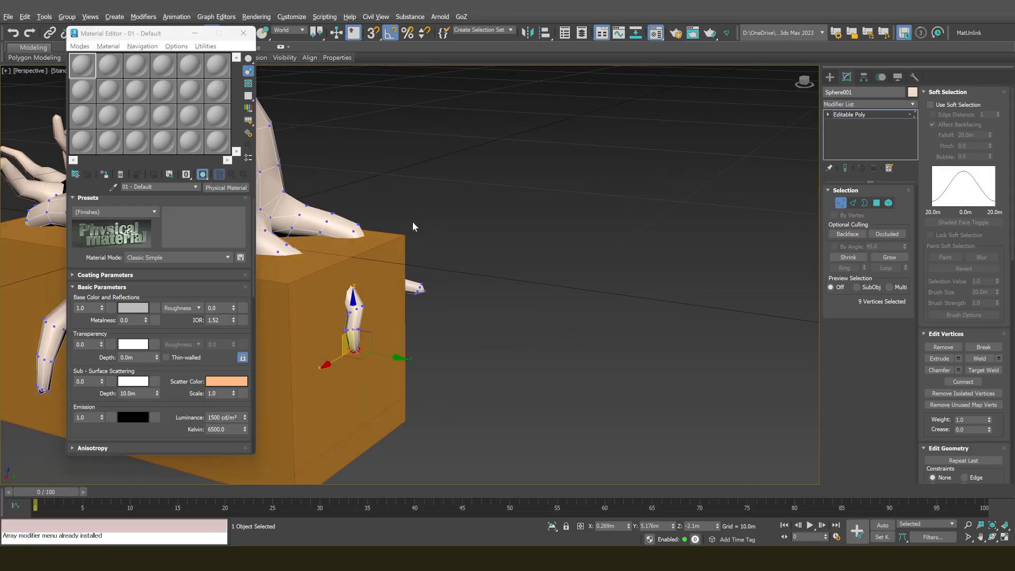
{"action": "key", "text": "F3"}
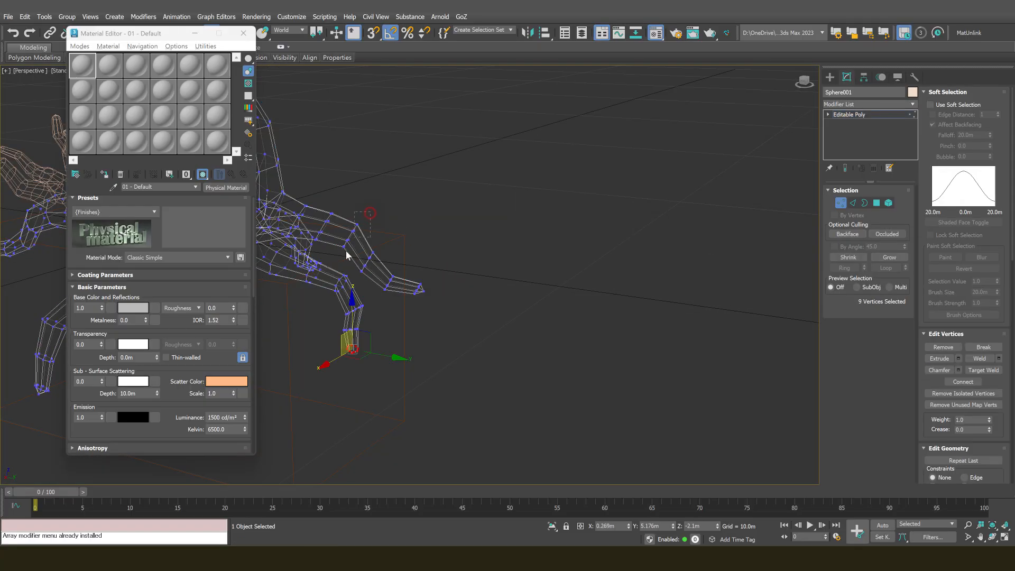
{"action": "scroll", "coordinate": [371, 217], "scroll_direction": "up", "scroll_amount": 4}
{"action": "right_click", "coordinate": [371, 206]}
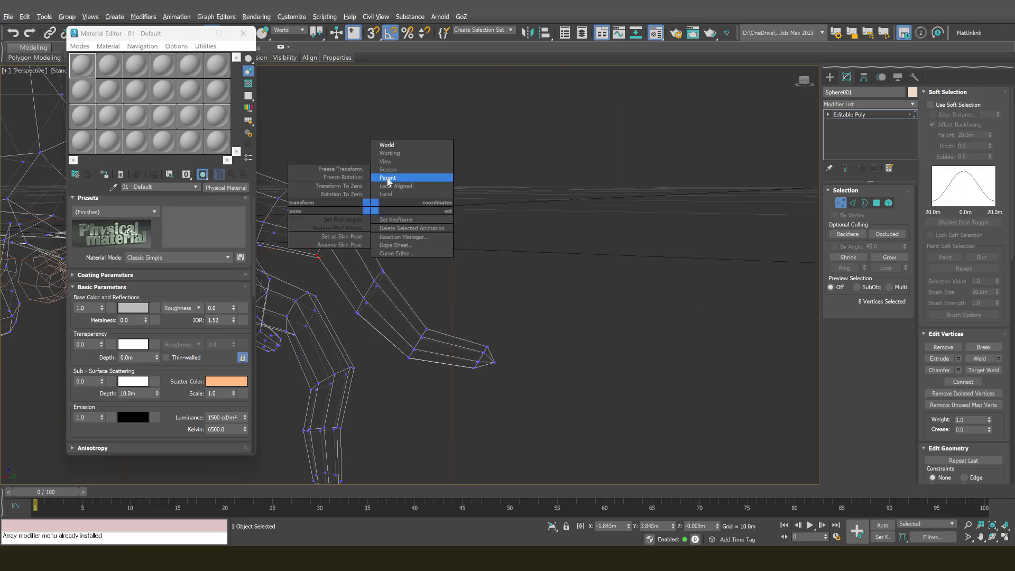
{"action": "left_click", "coordinate": [391, 170]}
{"action": "key", "text": "F3"}
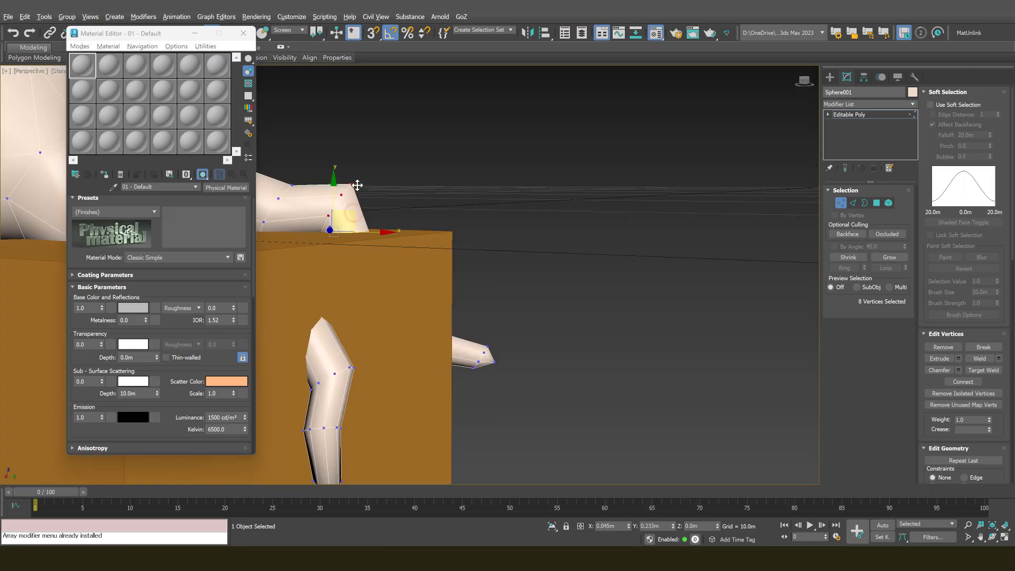
{"action": "scroll", "coordinate": [360, 195], "scroll_direction": "up", "scroll_amount": 3}
Select the next edge loop inward on that tentacle and raise it to smooth the bend above the box
{"action": "key", "text": "2"}
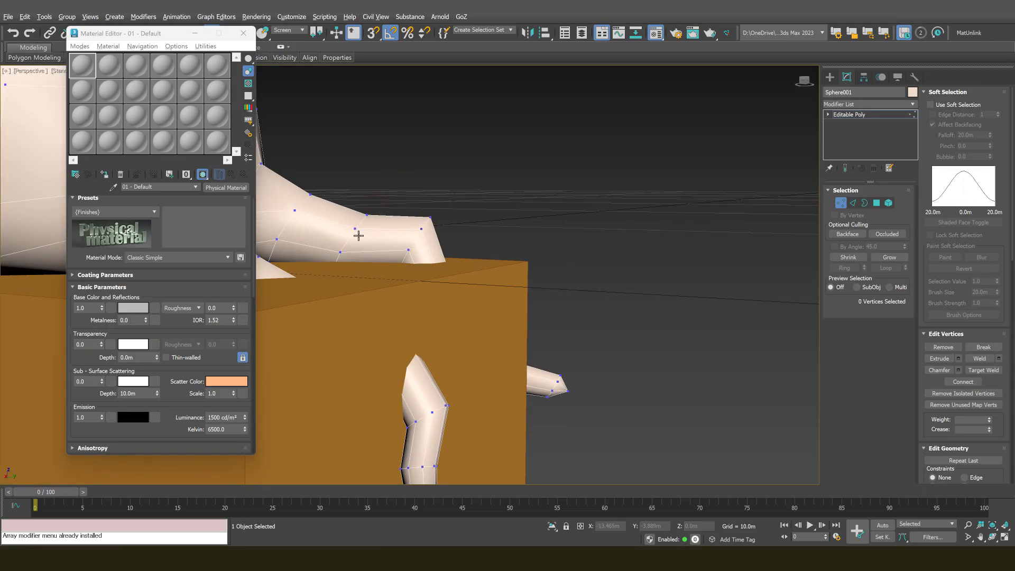
{"action": "left_click", "coordinate": [353, 237]}
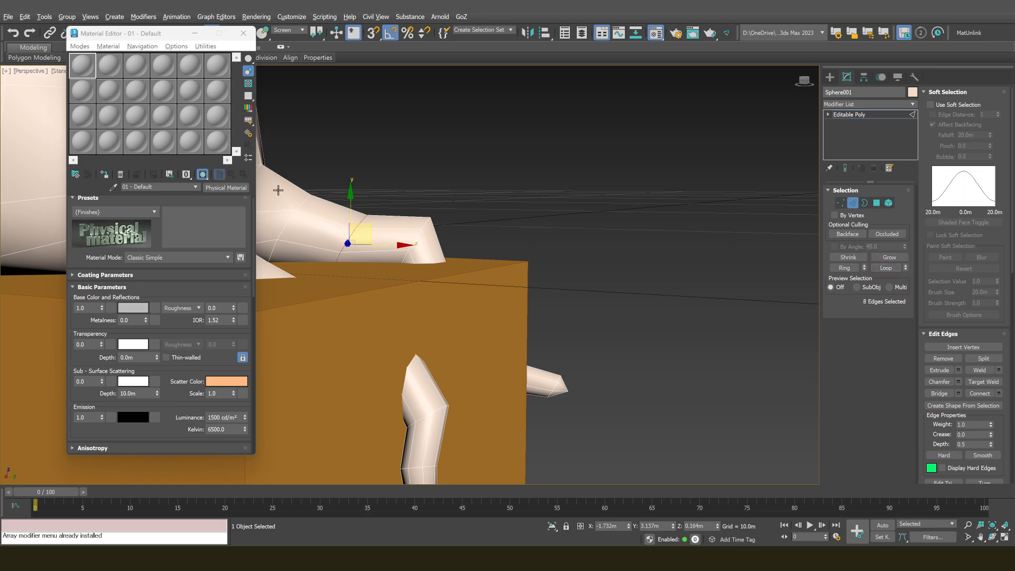
{"action": "left_click_drag", "start_coordinate": [371, 226], "coordinate": [379, 210]}
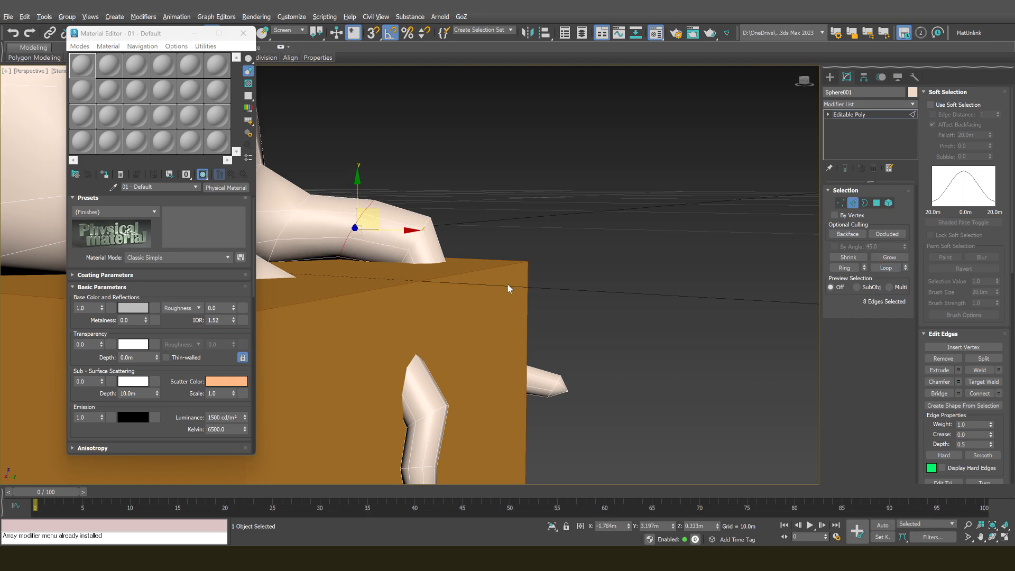
{"action": "key", "text": "F3"}
{"action": "key", "text": "F3"}
{"action": "scroll", "coordinate": [461, 302], "scroll_direction": "down", "scroll_amount": 3}
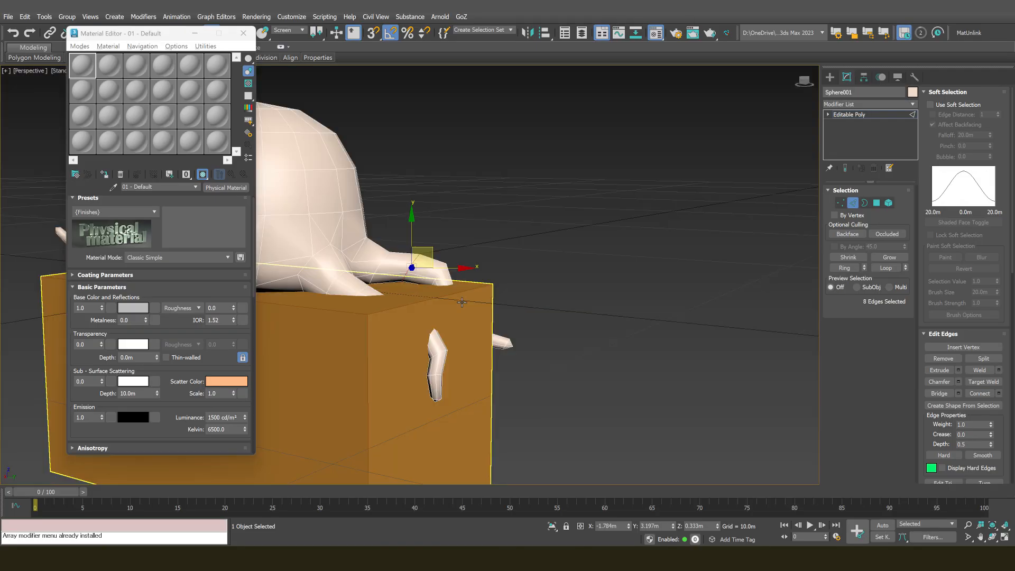
Select an edge loop and the nine tip vertices at the end of the tentacle beside the box's corner
{"action": "mouse_move", "coordinate": [461, 303]}
{"action": "middle_mouse_down", "text": "alt"}
{"action": "mouse_move", "coordinate": [361, 319]}
{"action": "mouse_move", "coordinate": [360, 341]}
{"action": "mouse_move", "coordinate": [387, 350]}
{"action": "mouse_move", "coordinate": [331, 395]}
{"action": "middle_mouse_up", "text": "alt"}
{"action": "key", "text": "2"}
{"action": "key", "text": "2"}
{"action": "double_click", "coordinate": [360, 340]}
{"action": "key", "text": "1"}
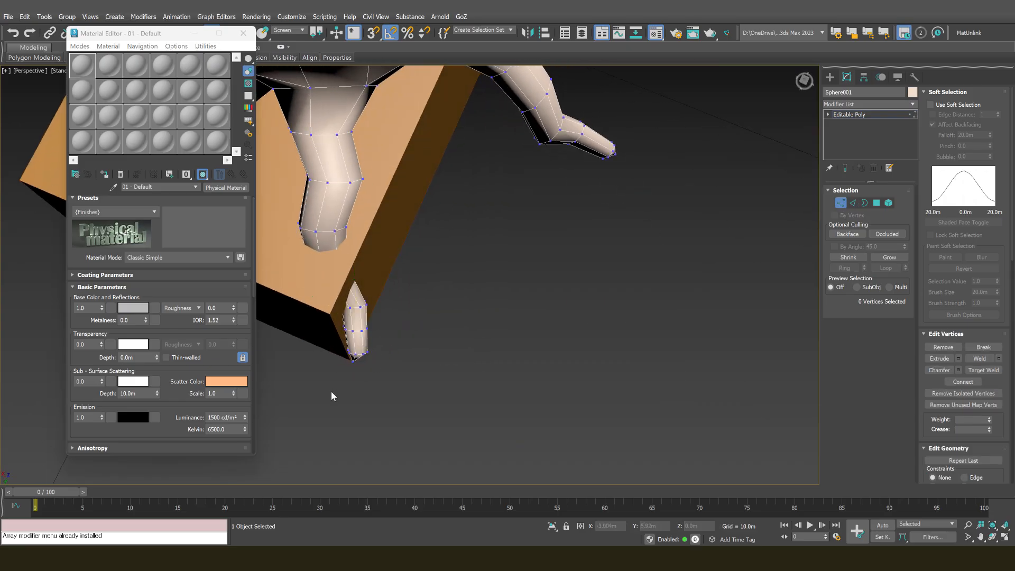
{"action": "left_click_drag", "start_coordinate": [396, 340], "coordinate": [396, 340]}
{"action": "middle_click_drag", "start_coordinate": [396, 340], "coordinate": [375, 338], "text": "alt"}
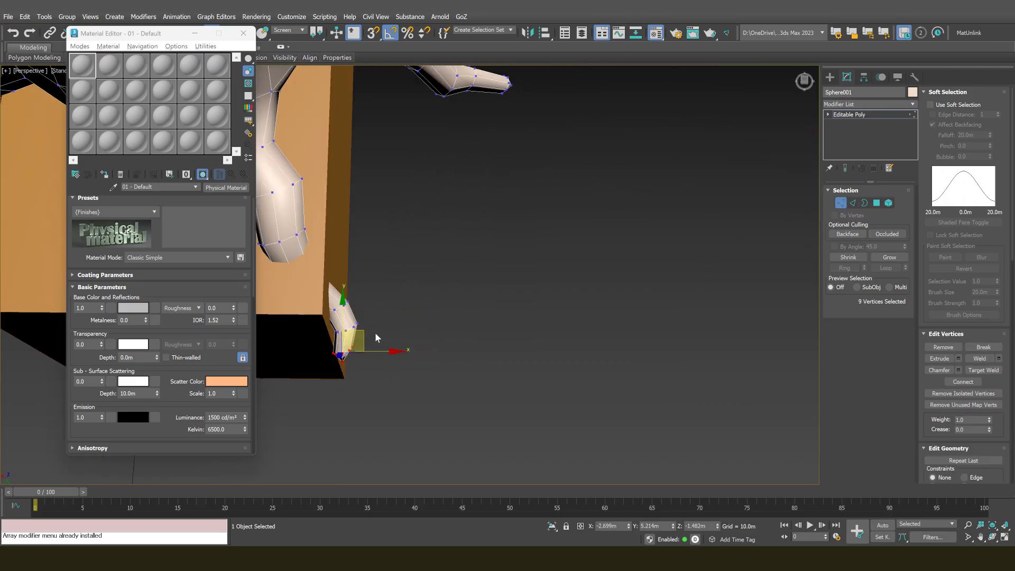
{"action": "key", "text": "e"}
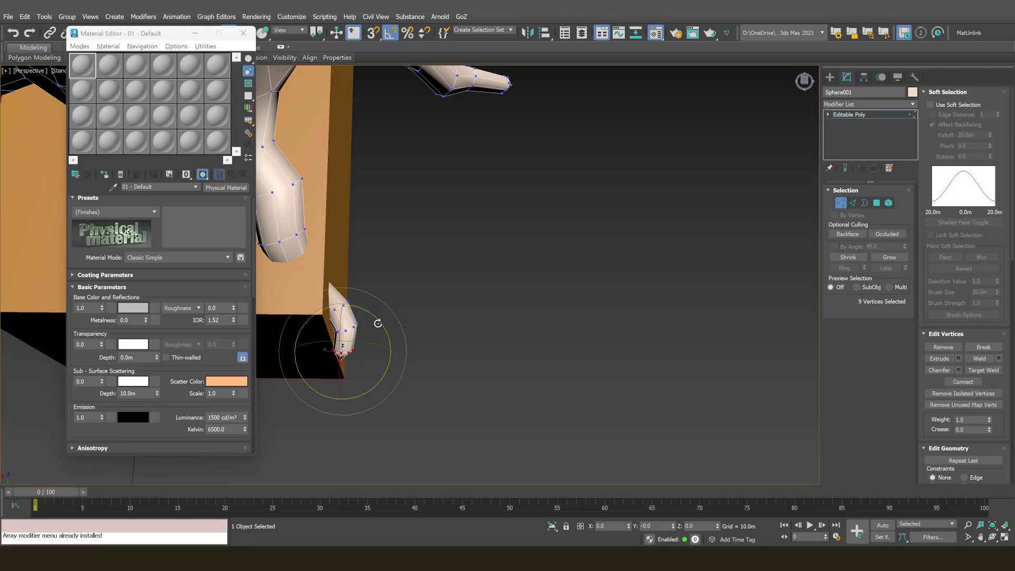
{"action": "scroll", "coordinate": [377, 323], "scroll_direction": "down", "scroll_amount": 5}
{"action": "middle_click_drag", "start_coordinate": [377, 323], "coordinate": [575, 267], "text": "alt"}
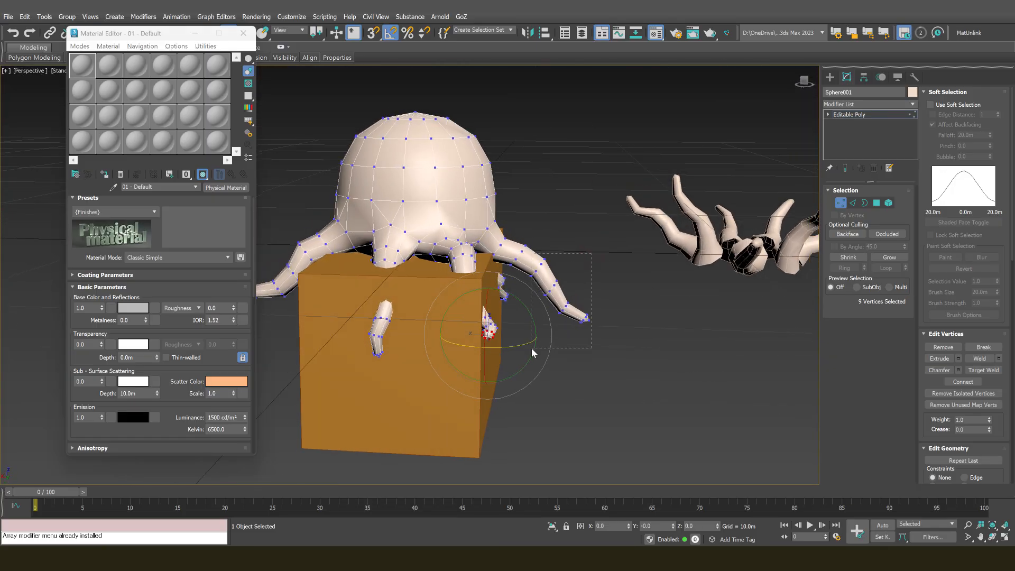
Select the 33 outer vertices of the tentacle sticking out past the box and rotate them downward along the box's side
{"action": "left_click_drag", "start_coordinate": [531, 348], "coordinate": [532, 348]}
{"action": "key", "text": "z"}
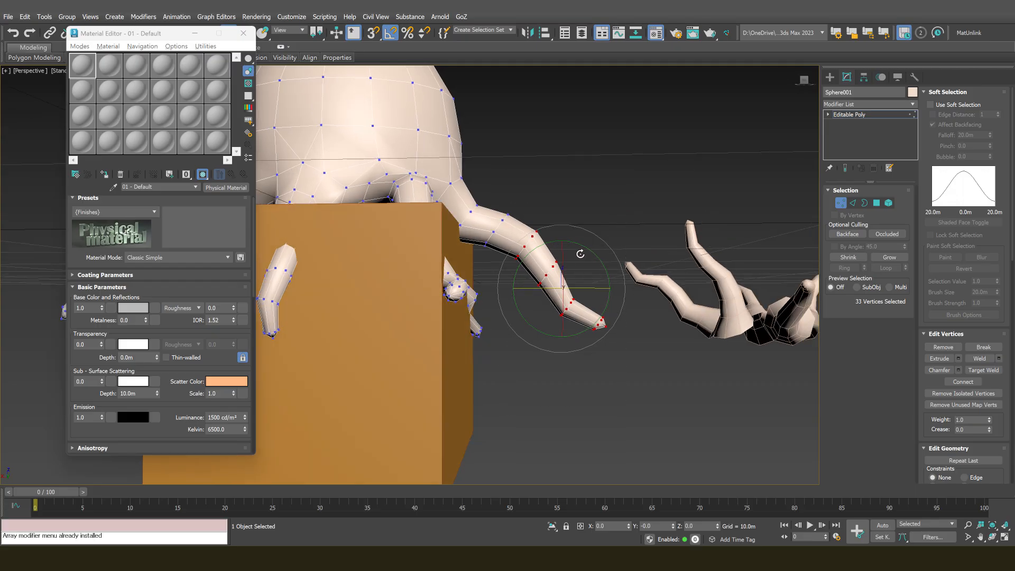
{"action": "left_click_drag", "start_coordinate": [596, 255], "coordinate": [504, 303]}
{"action": "key", "text": "w"}
{"action": "middle_click_drag", "start_coordinate": [504, 303], "coordinate": [488, 244], "text": "alt"}
Move the two edge loops at the draped tentacle's bend inward to soften its curve
{"action": "key", "text": "1"}
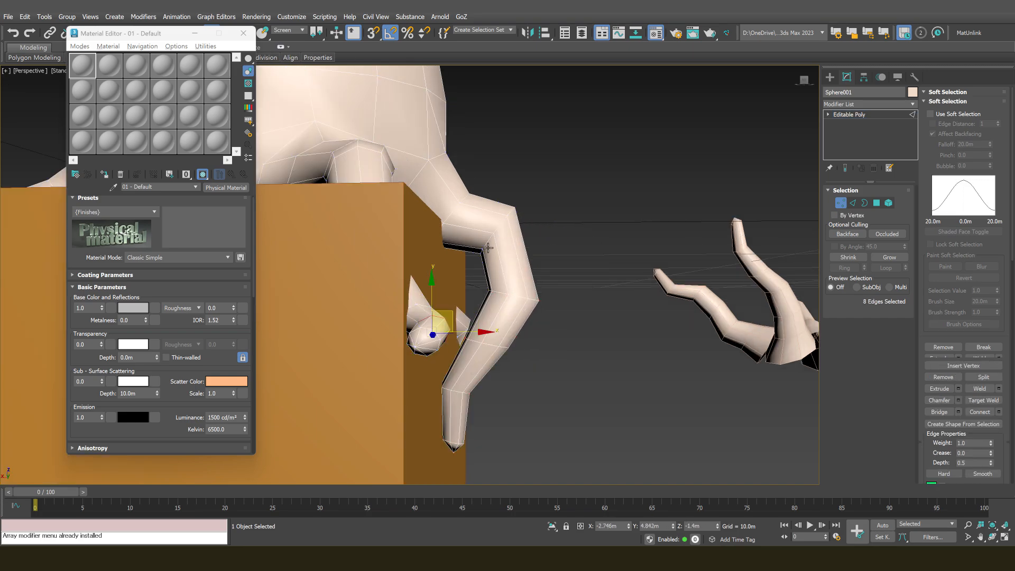
{"action": "key", "text": "2"}
{"action": "double_click", "coordinate": [522, 228]}
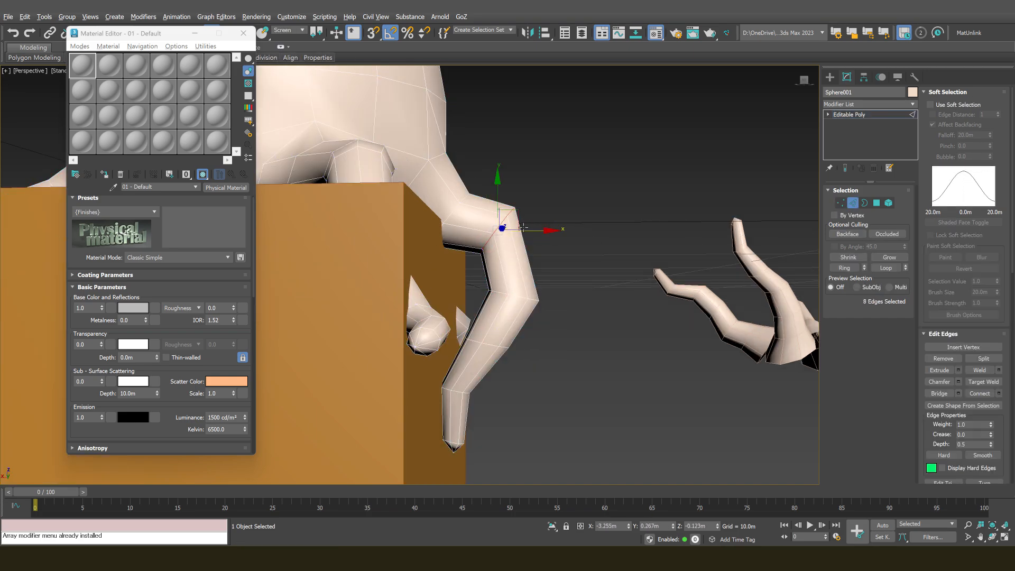
{"action": "left_click_drag", "start_coordinate": [538, 206], "coordinate": [542, 210]}
{"action": "key", "text": "w"}
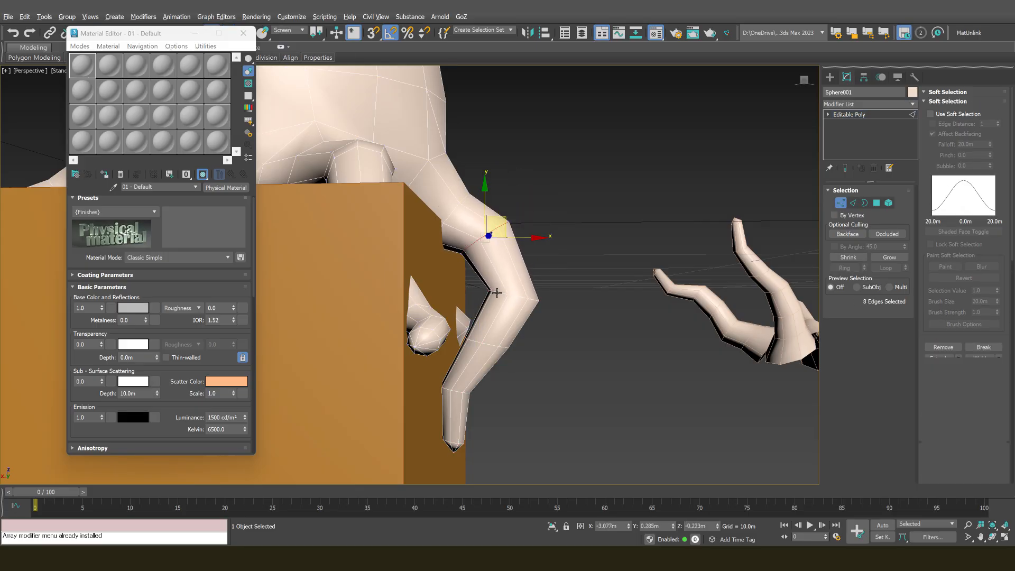
{"action": "mouse_move", "coordinate": [524, 275]}
{"action": "left_mouse_down"}
{"action": "mouse_move", "coordinate": [515, 275]}
{"action": "mouse_move", "coordinate": [521, 284]}
{"action": "left_mouse_up"}
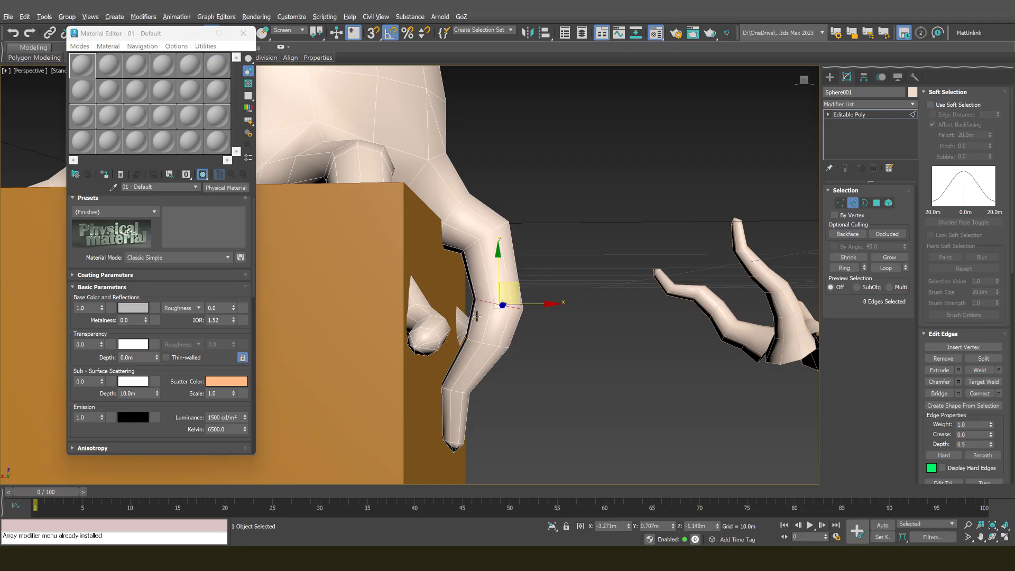
Connect the ring of lengthwise edges between those two loops with a new edge loop and shift it outward to round the bend
{"action": "middle_click_drag", "start_coordinate": [472, 287], "coordinate": [481, 290], "text": "alt"}
{"action": "key", "text": "2"}
{"action": "key", "text": "2"}
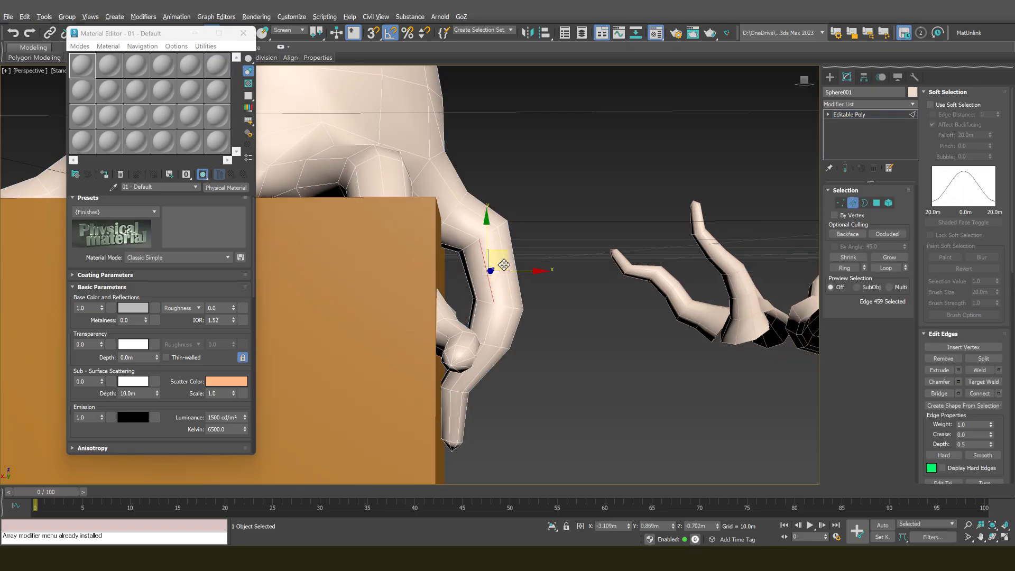
{"action": "key", "text": "ctrl+z"}
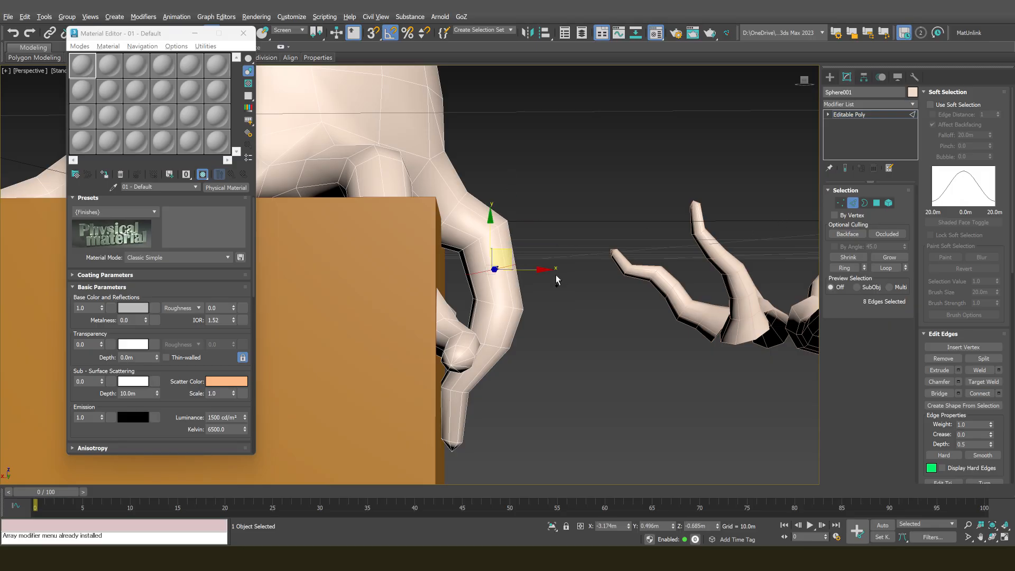
{"action": "left_click_drag", "start_coordinate": [556, 280], "coordinate": [508, 264]}
{"action": "left_click", "coordinate": [488, 272]}
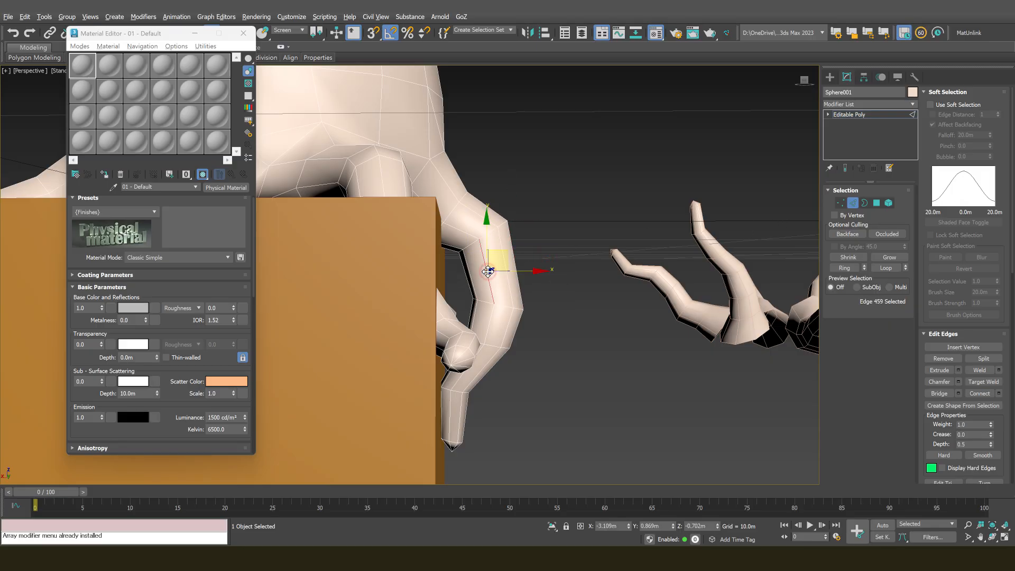
{"action": "left_click", "coordinate": [845, 269]}
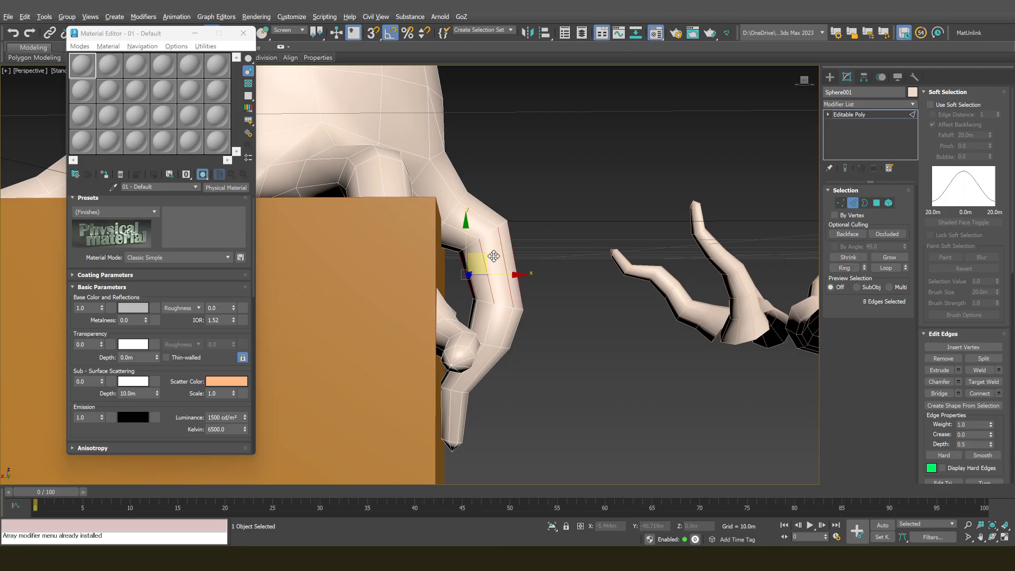
{"action": "mouse_move", "coordinate": [492, 266]}
{"action": "middle_mouse_down", "text": "alt"}
{"action": "mouse_move", "coordinate": [404, 298]}
{"action": "mouse_move", "coordinate": [481, 298]}
{"action": "mouse_move", "coordinate": [495, 276]}
{"action": "middle_mouse_up", "text": "alt"}
{"action": "left_click_drag", "start_coordinate": [502, 267], "coordinate": [508, 268]}
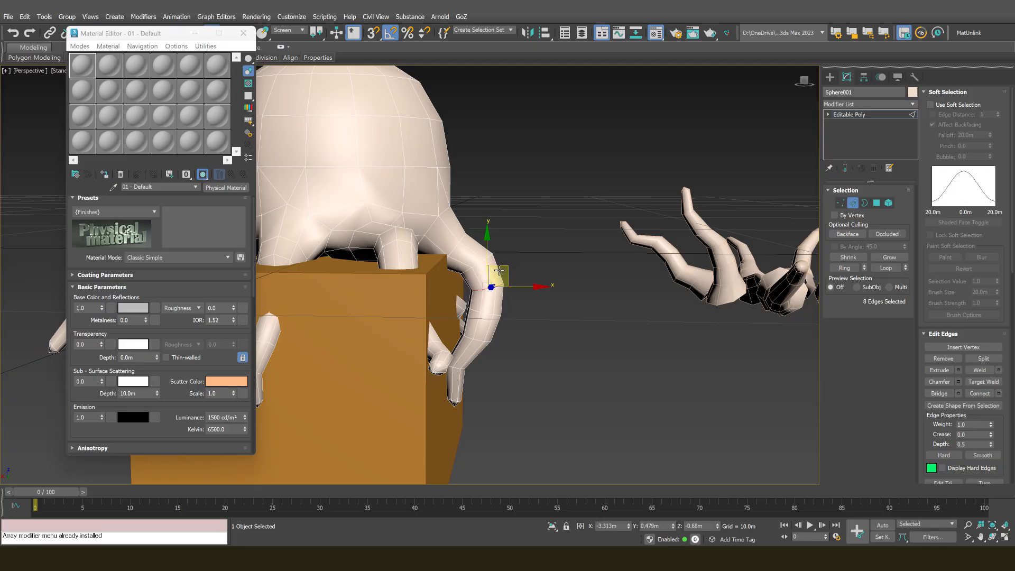
Select the edge loop above the box's edge near that tentacle's base and raise it
{"action": "scroll", "coordinate": [499, 270], "scroll_direction": "down", "scroll_amount": 4}
{"action": "middle_click_drag", "start_coordinate": [499, 271], "coordinate": [483, 242], "text": "alt"}
{"action": "scroll", "coordinate": [472, 250], "scroll_direction": "up", "scroll_amount": 4}
{"action": "double_click", "coordinate": [478, 249]}
{"action": "scroll", "coordinate": [477, 244], "scroll_direction": "up", "scroll_amount": 4}
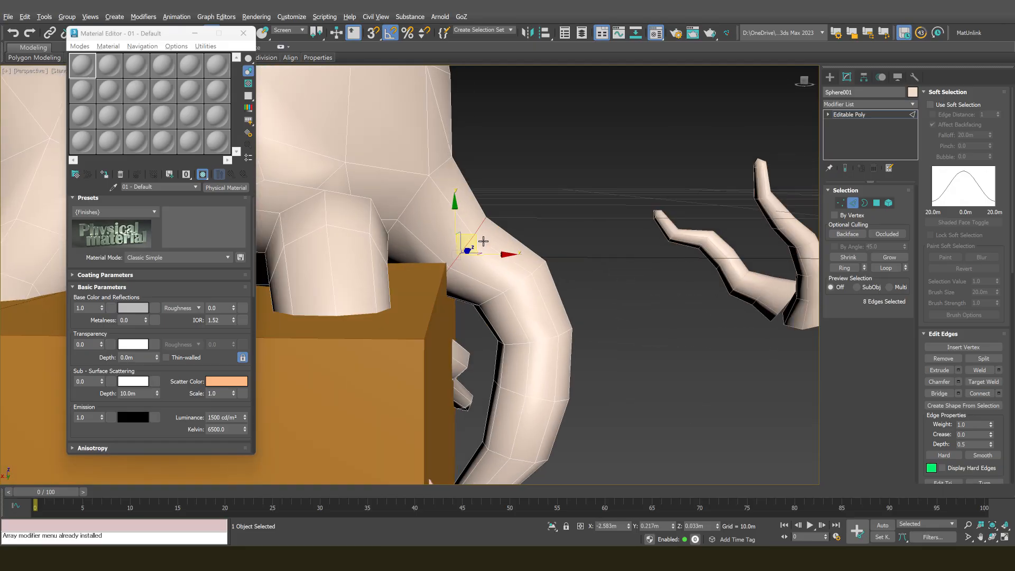
{"action": "left_click_drag", "start_coordinate": [478, 236], "coordinate": [487, 218]}
Select the 33 outer vertices of the tentacle sunk into the box's long side and move them outward, clear of the box
{"action": "scroll", "coordinate": [485, 227], "scroll_direction": "down", "scroll_amount": 5}
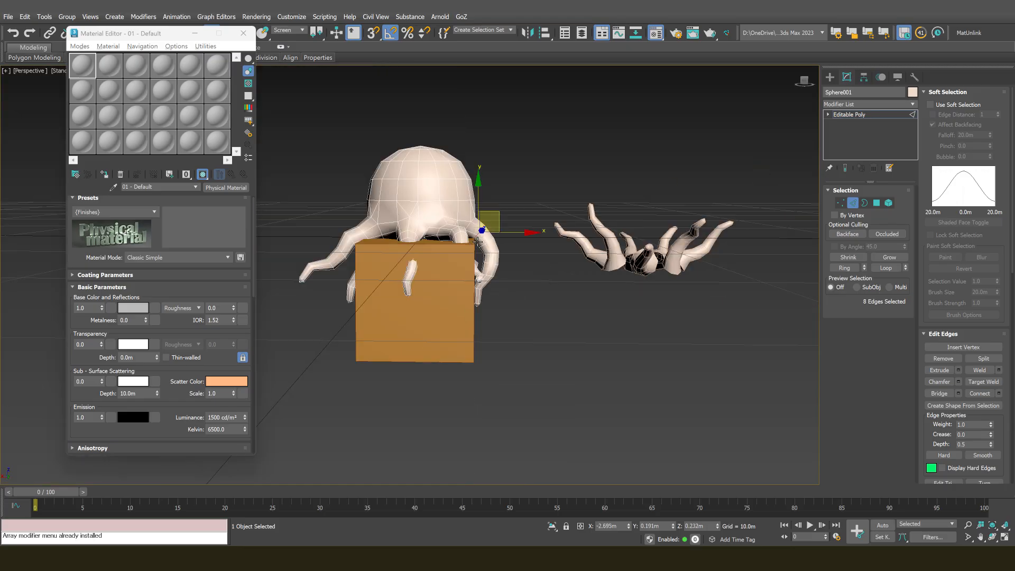
{"action": "middle_click_drag", "start_coordinate": [482, 229], "coordinate": [378, 273], "text": "alt"}
{"action": "scroll", "coordinate": [587, 313], "scroll_direction": "up", "scroll_amount": 4}
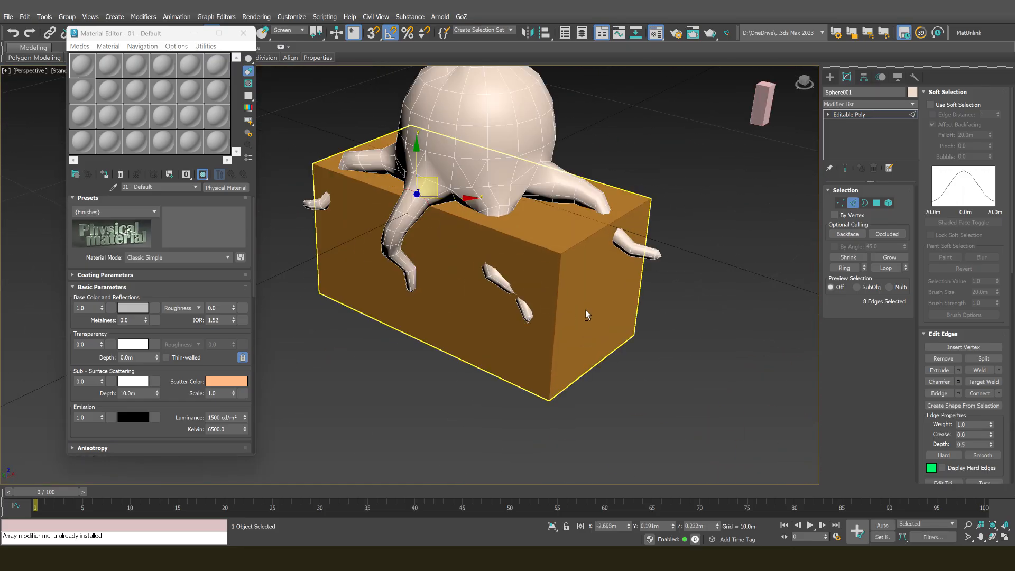
{"action": "middle_click_drag", "start_coordinate": [587, 313], "coordinate": [555, 321], "text": "alt"}
{"action": "key", "text": "F3"}
{"action": "scroll", "coordinate": [449, 281], "scroll_direction": "up", "scroll_amount": 5}
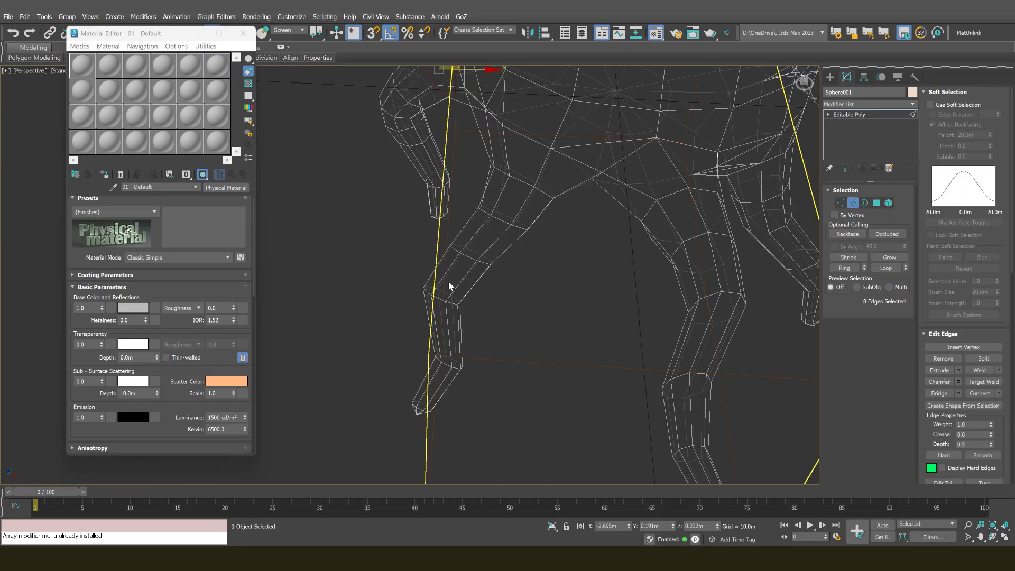
{"action": "key", "text": "1"}
{"action": "left_click_drag", "start_coordinate": [543, 497], "coordinate": [543, 497]}
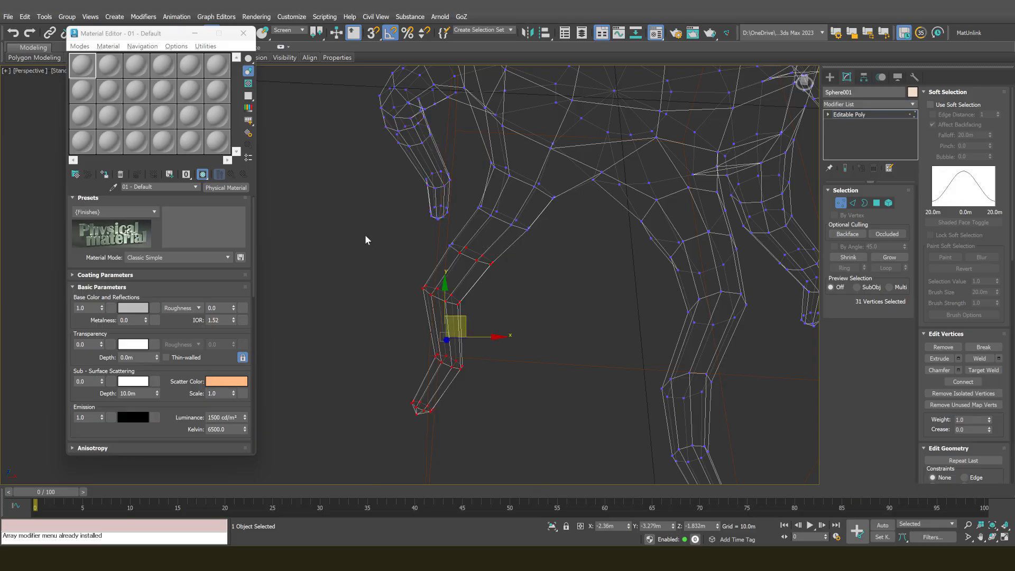
{"action": "key", "text": "F3"}
{"action": "scroll", "coordinate": [478, 331], "scroll_direction": "up", "scroll_amount": 3}
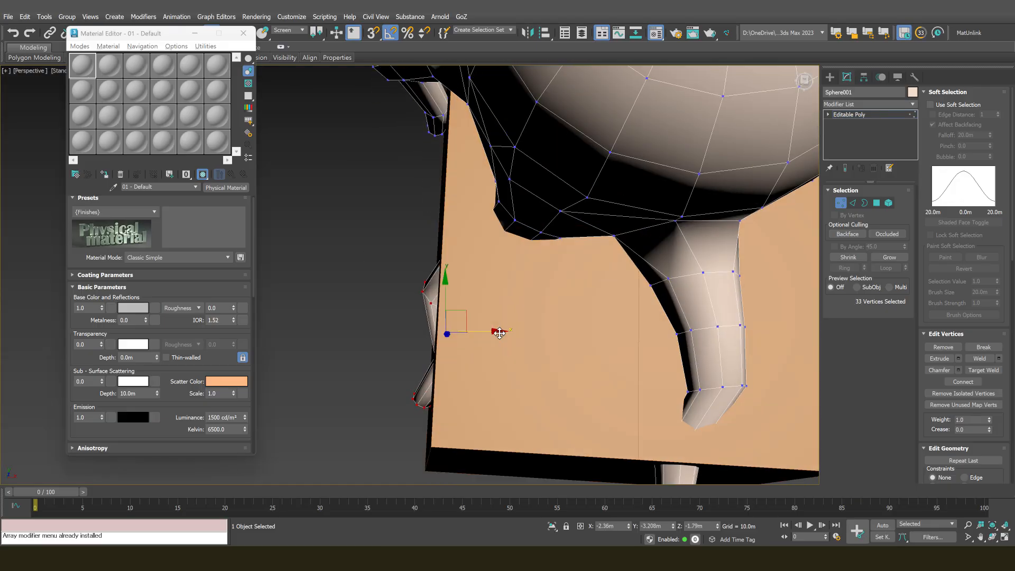
{"action": "left_click_drag", "start_coordinate": [481, 327], "coordinate": [465, 329]}
Select the edge loop near that same tentacle's base and adjust its position
{"action": "middle_click_drag", "start_coordinate": [465, 329], "coordinate": [499, 286], "text": "alt"}
{"action": "middle_click_drag", "start_coordinate": [461, 255], "coordinate": [480, 214], "text": "alt"}
{"action": "key", "text": "2"}
{"action": "key", "text": "2"}
{"action": "key", "text": "2"}
{"action": "double_click", "coordinate": [475, 217]}
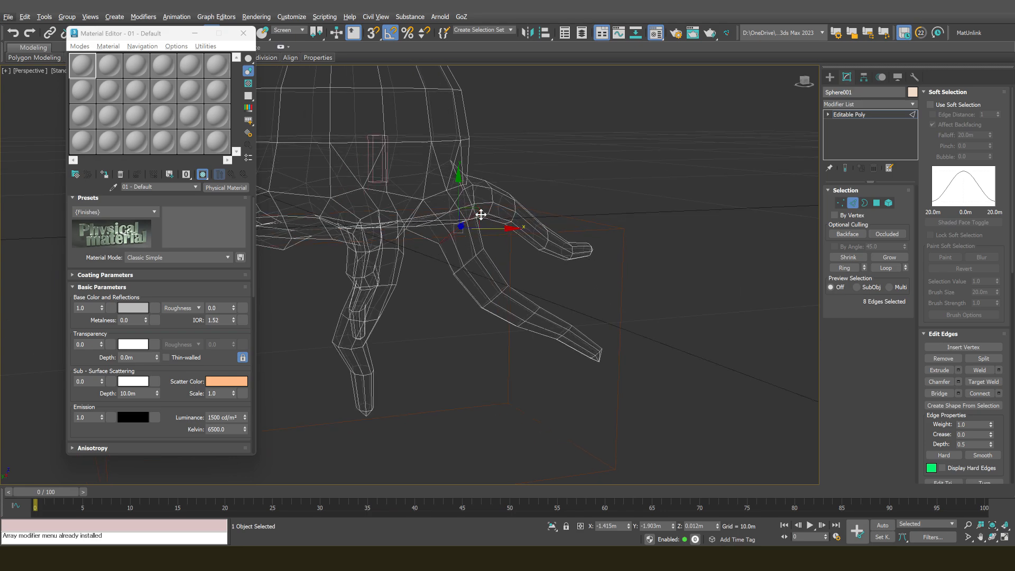
{"action": "key", "text": "F3"}
{"action": "middle_click_drag", "start_coordinate": [565, 229], "coordinate": [533, 233], "text": "alt"}
{"action": "key", "text": "F3"}
Select the 33 outer vertices of the tentacle crossing the box's end and raise them slightly
{"action": "key", "text": "1"}
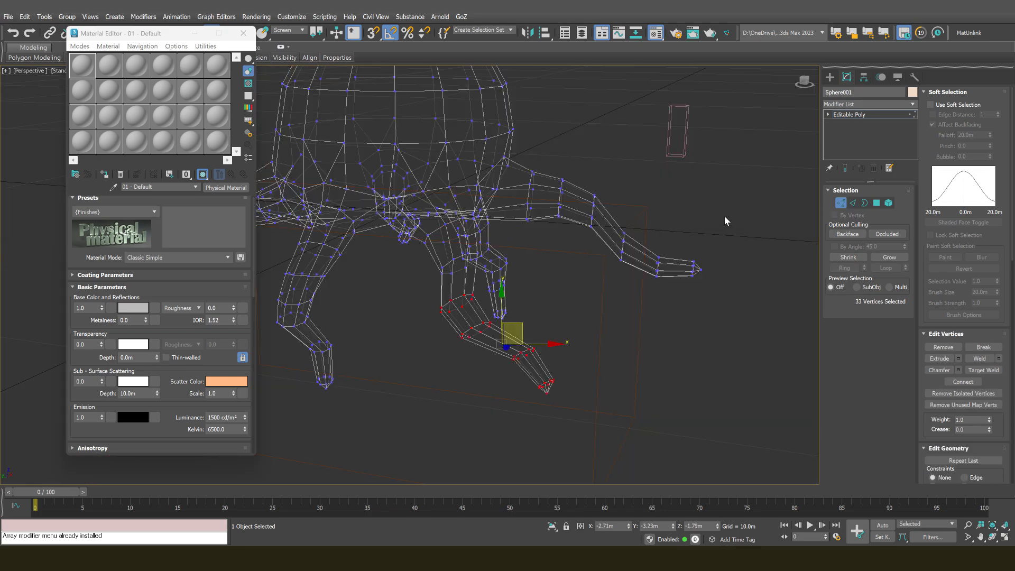
{"action": "left_click_drag", "start_coordinate": [578, 309], "coordinate": [578, 310]}
{"action": "middle_click_drag", "start_coordinate": [619, 258], "coordinate": [658, 240], "text": "alt"}
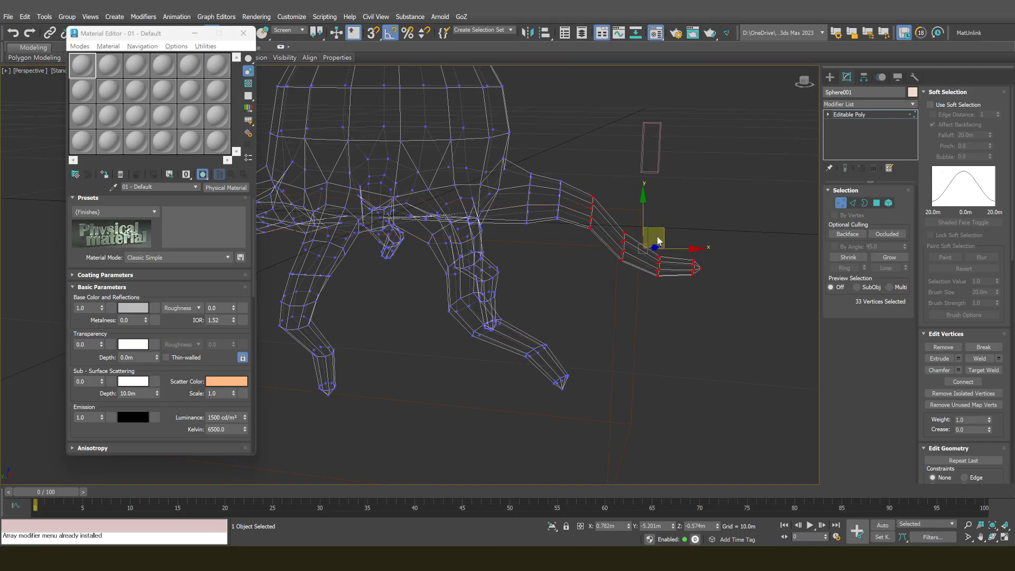
{"action": "left_click_drag", "start_coordinate": [661, 225], "coordinate": [645, 223]}
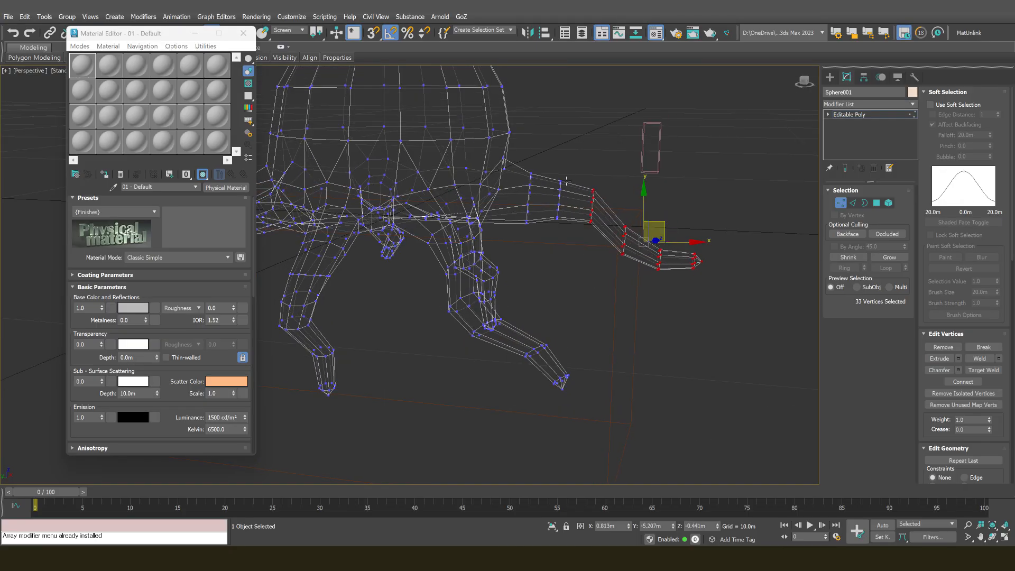
Select the next eight-vertex ring inward on that tentacle and raise it above the box's top face
{"action": "scroll", "coordinate": [566, 181], "scroll_direction": "up", "scroll_amount": 2}
{"action": "left_click_drag", "start_coordinate": [571, 268], "coordinate": [584, 185]}
{"action": "key", "text": "F3"}
{"action": "middle_click_drag", "start_coordinate": [676, 271], "coordinate": [590, 280]}
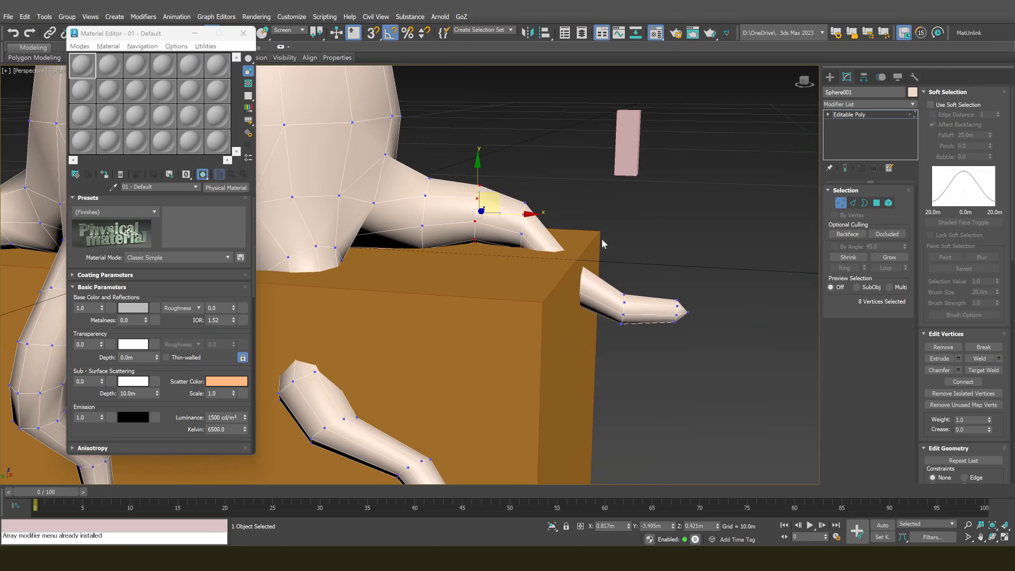
Select the eight-vertex ring where this tentacle crosses the box's end edge and rotate it to follow the bend
{"action": "key", "text": "F3"}
{"action": "key", "text": "F3"}
{"action": "key", "text": "F3"}
{"action": "key", "text": "e"}
{"action": "mouse_move", "coordinate": [563, 320]}
{"action": "left_mouse_down"}
{"action": "mouse_move", "coordinate": [613, 254]}
{"action": "mouse_move", "coordinate": [615, 264]}
{"action": "left_mouse_up"}
{"action": "left_click_drag", "start_coordinate": [611, 255], "coordinate": [616, 262]}
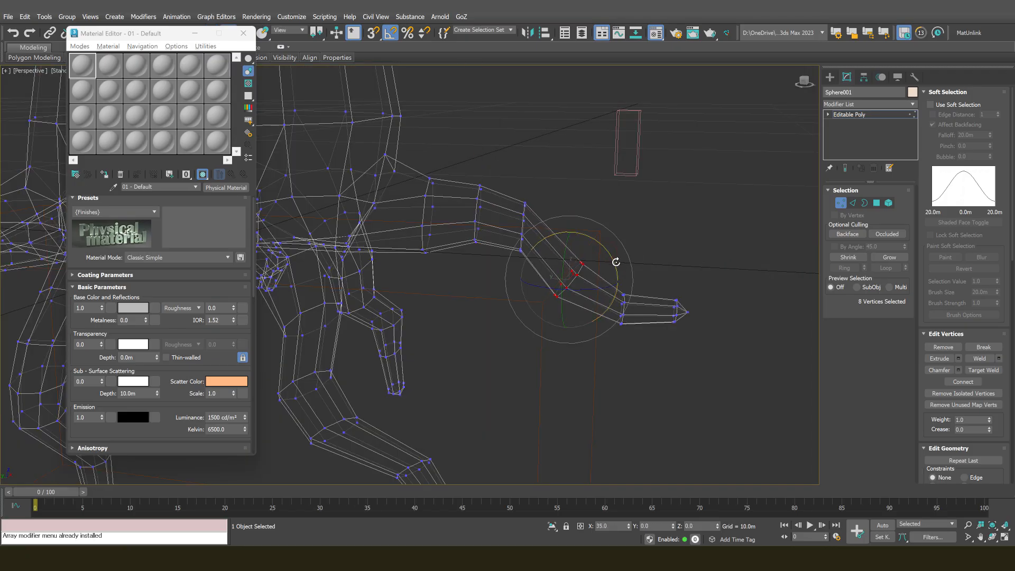
Move the rotated vertex ring up and outward over the box's end edge using Screen coordinates
{"action": "key", "text": "w"}
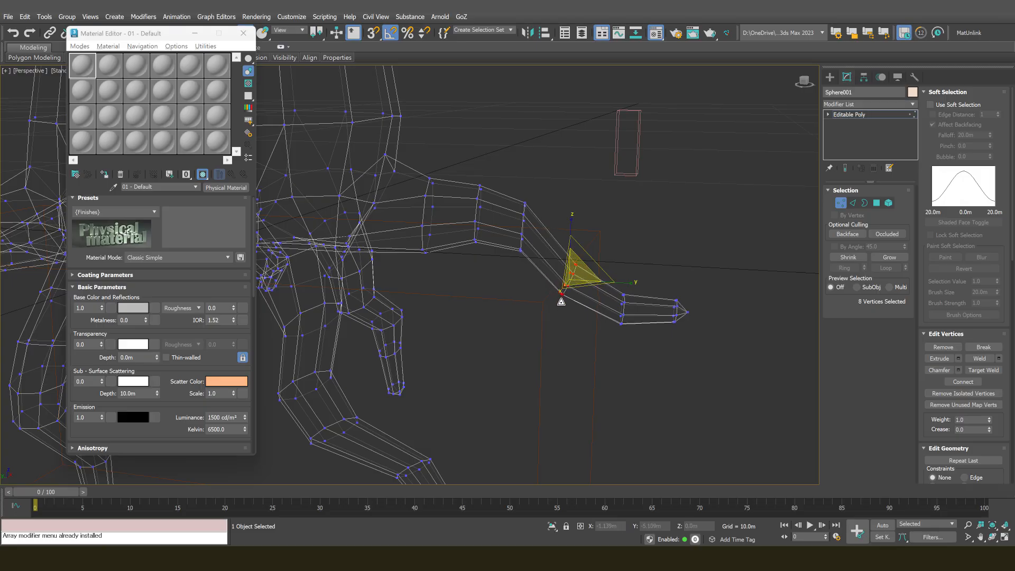
{"action": "middle_click_drag", "start_coordinate": [561, 302], "coordinate": [540, 320], "text": "alt"}
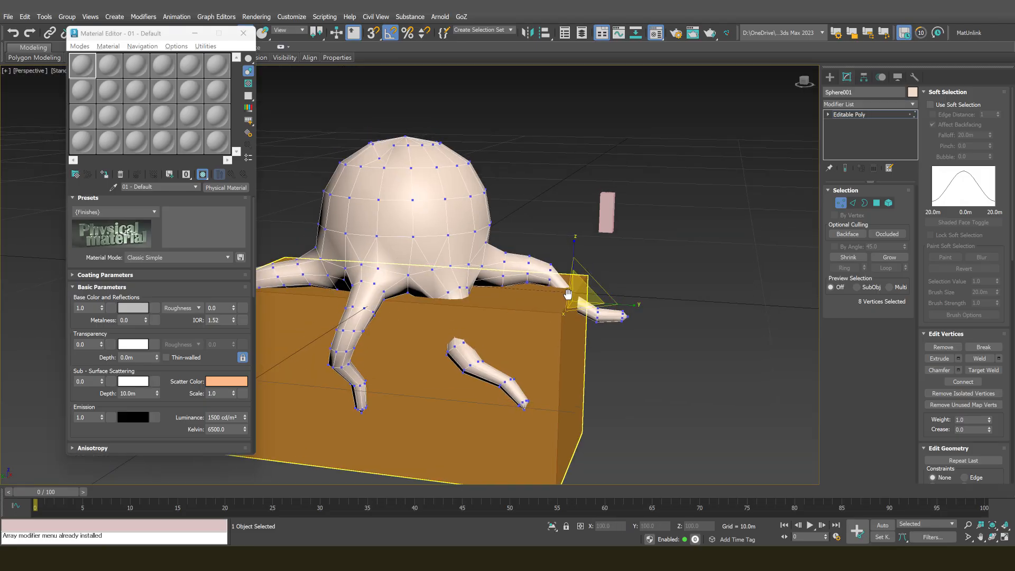
{"action": "scroll", "coordinate": [567, 295], "scroll_direction": "up", "scroll_amount": 6}
{"action": "middle_click_drag", "start_coordinate": [567, 295], "coordinate": [556, 302], "text": "alt"}
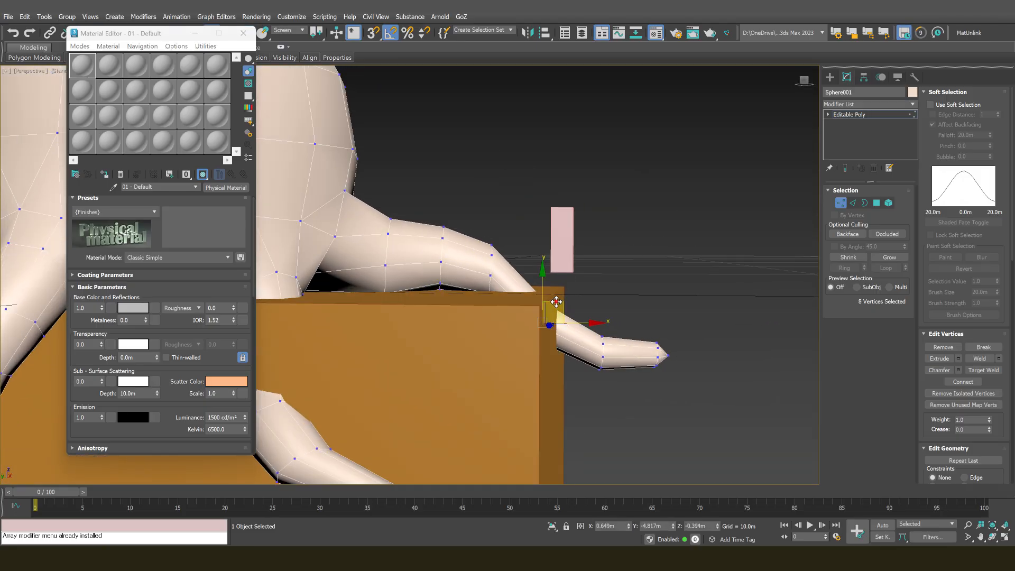
{"action": "left_click_drag", "start_coordinate": [557, 301], "coordinate": [574, 256]}
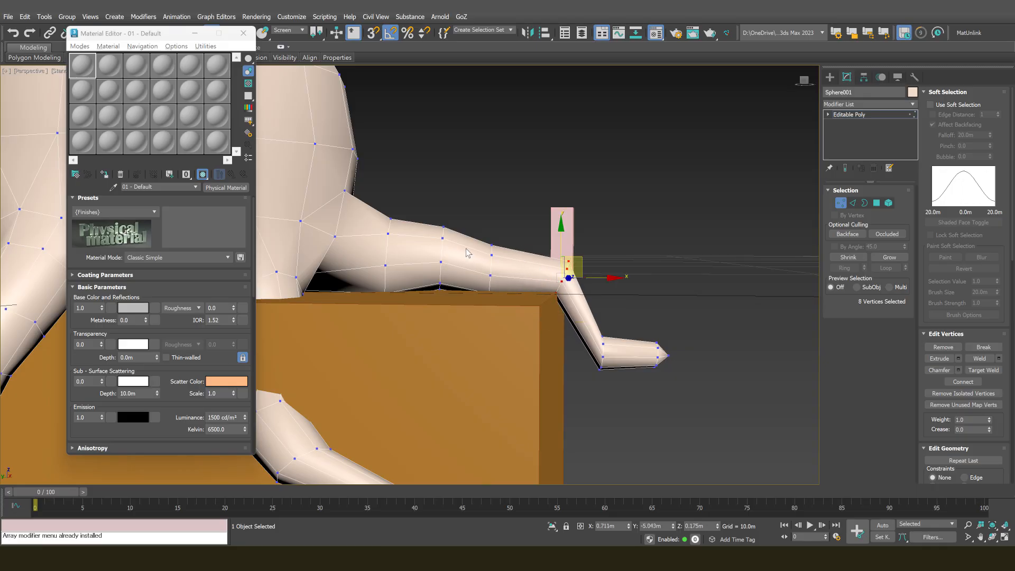
Select the neighbouring eight-vertex ring inward on the tentacle and raise it to smooth the bend above the box
{"action": "left_click_drag", "start_coordinate": [509, 250], "coordinate": [519, 234]}
{"action": "scroll", "coordinate": [516, 241], "scroll_direction": "down", "scroll_amount": 5}
{"action": "middle_click_drag", "start_coordinate": [502, 259], "coordinate": [480, 312], "text": "alt"}
{"action": "scroll", "coordinate": [479, 312], "scroll_direction": "up", "scroll_amount": 8}
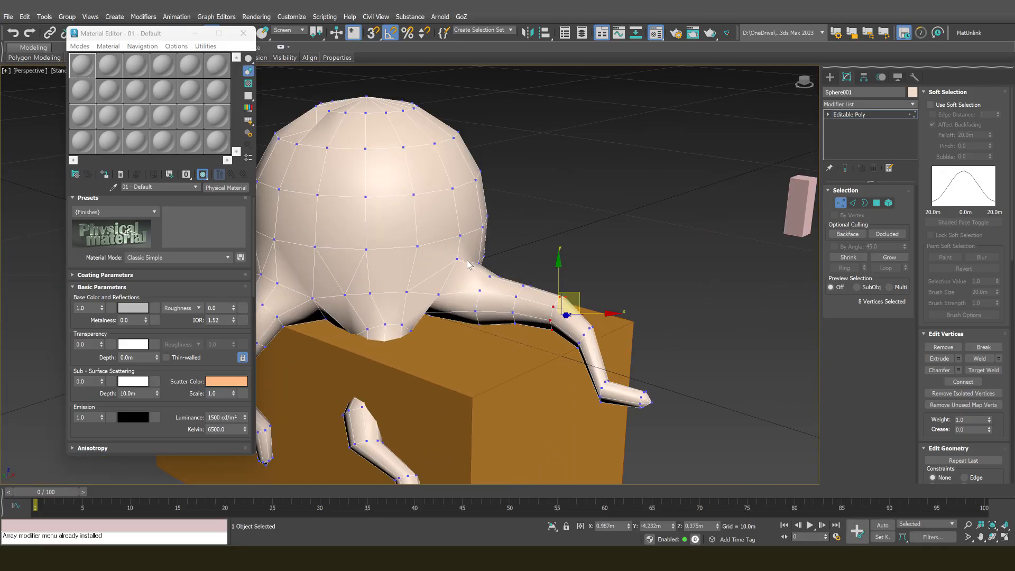
Adjust individual vertices where the tentacles join the octopus's body to smooth the transitions
{"action": "left_click", "coordinate": [434, 278]}
{"action": "middle_click_drag", "start_coordinate": [434, 278], "coordinate": [688, 359], "text": "alt"}
{"action": "left_click", "coordinate": [488, 305]}
{"action": "scroll", "coordinate": [510, 282], "scroll_direction": "down", "scroll_amount": 5}
{"action": "scroll", "coordinate": [590, 294], "scroll_direction": "up", "scroll_amount": 6}
{"action": "left_click", "coordinate": [559, 272]}
{"action": "scroll", "coordinate": [574, 248], "scroll_direction": "down", "scroll_amount": 8}
{"action": "scroll", "coordinate": [667, 372], "scroll_direction": "up", "scroll_amount": 2}
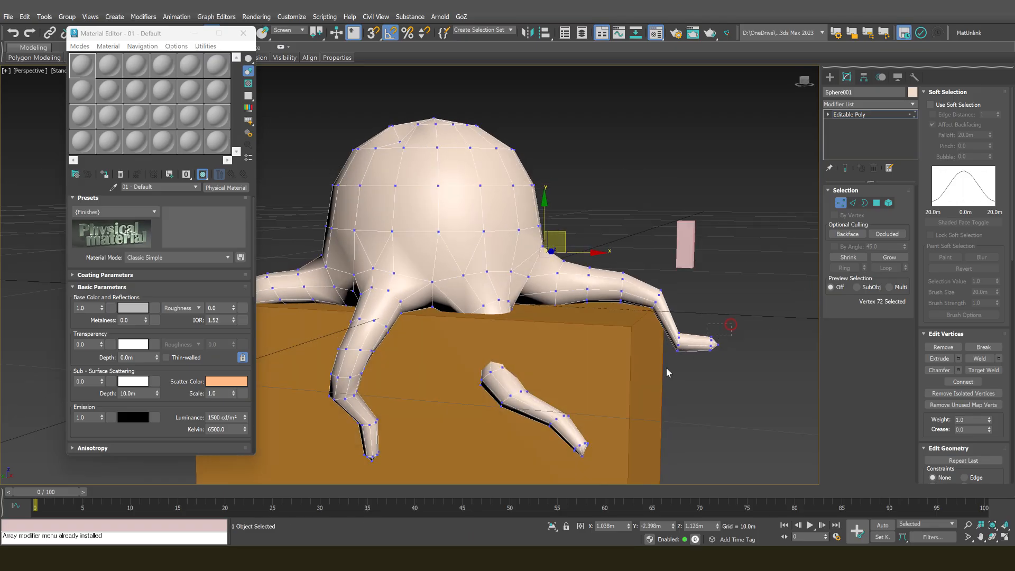
Select the tentacle's 17 end vertices, rotate them to point downward and move them against the box's end
{"action": "key", "text": "e"}
{"action": "left_click_drag", "start_coordinate": [666, 371], "coordinate": [668, 322]}
{"action": "key", "text": "w"}
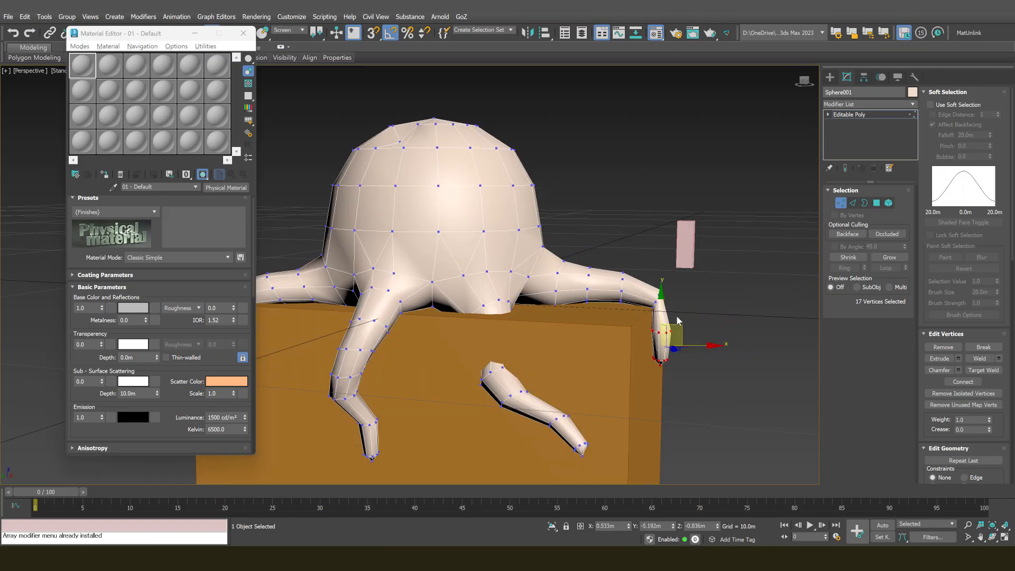
Insert an extra edge loop in the tentacle's hanging segment just below the box's edge
{"action": "scroll", "coordinate": [666, 317], "scroll_direction": "up", "scroll_amount": 5}
{"action": "scroll", "coordinate": [635, 325], "scroll_direction": "down", "scroll_amount": 3}
{"action": "key", "text": "2"}
{"action": "scroll", "coordinate": [673, 310], "scroll_direction": "up", "scroll_amount": 2}
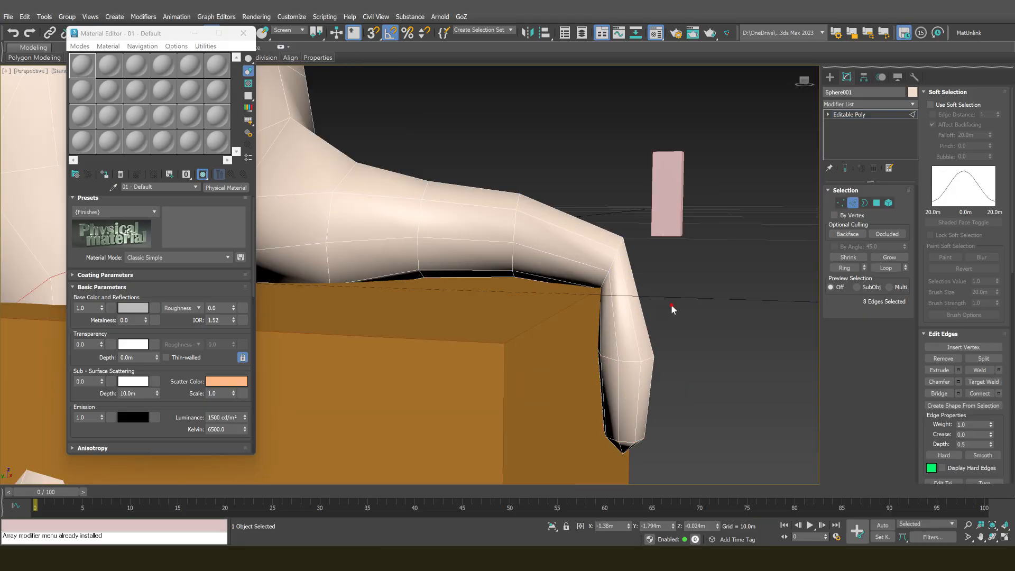
{"action": "left_click_drag", "start_coordinate": [589, 334], "coordinate": [590, 333]}
{"action": "middle_click_drag", "start_coordinate": [650, 307], "coordinate": [613, 362], "text": "alt"}
Select the eight-vertex ring midway down the tentacle's hanging end and reposition it beside the box's end face
{"action": "key", "text": "1"}
{"action": "left_click_drag", "start_coordinate": [680, 324], "coordinate": [666, 333]}
{"action": "middle_click_drag", "start_coordinate": [666, 333], "coordinate": [655, 324], "text": "alt"}
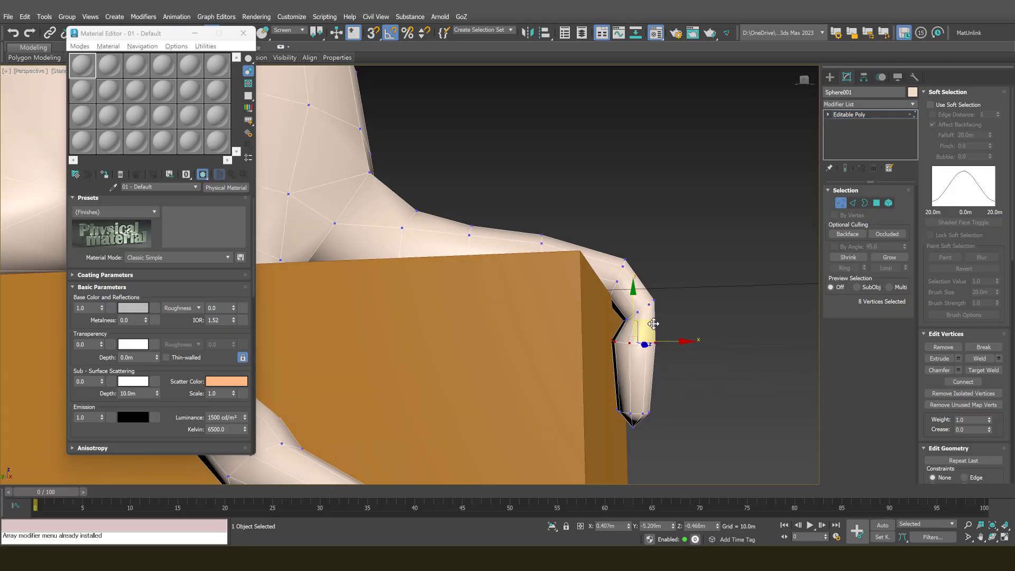
Lower the tentacle's mid ring, then rotate the nine tip vertices and move them inward toward the box's end face
{"action": "left_click_drag", "start_coordinate": [652, 324], "coordinate": [653, 377]}
{"action": "key", "text": "r"}
{"action": "key", "text": "e"}
{"action": "mouse_move", "coordinate": [644, 441]}
{"action": "left_mouse_down"}
{"action": "mouse_move", "coordinate": [611, 404]}
{"action": "mouse_move", "coordinate": [638, 432]}
{"action": "left_mouse_up"}
{"action": "key", "text": "r"}
{"action": "key", "text": "w"}
{"action": "middle_click_drag", "start_coordinate": [645, 419], "coordinate": [660, 412], "text": "alt"}
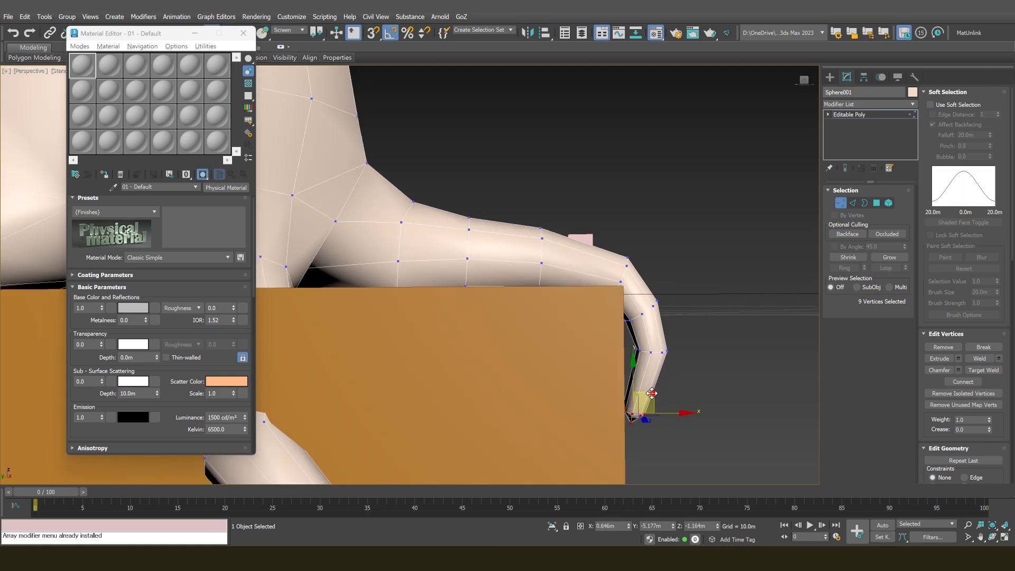
Shift the edge loop before the box's edge, then rotate and move the loop crossing the edge to smooth the tentacle's bend
{"action": "scroll", "coordinate": [651, 393], "scroll_direction": "down", "scroll_amount": 5}
{"action": "middle_click_drag", "start_coordinate": [560, 392], "coordinate": [657, 353], "text": "alt"}
{"action": "key", "text": "2"}
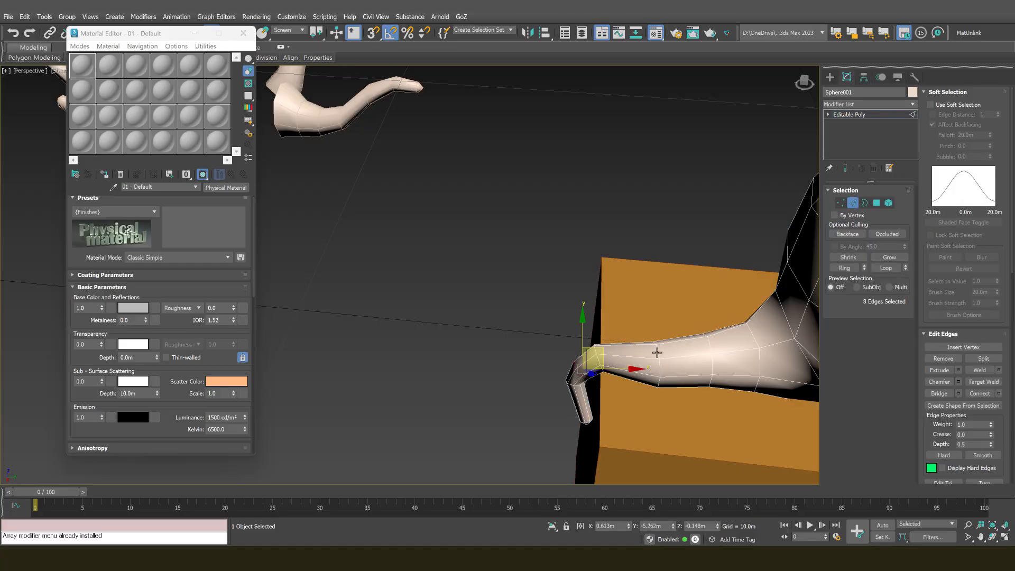
{"action": "double_click", "coordinate": [657, 353]}
{"action": "left_click_drag", "start_coordinate": [705, 364], "coordinate": [697, 365]}
{"action": "middle_click_drag", "start_coordinate": [697, 364], "coordinate": [662, 409], "text": "alt"}
{"action": "key", "text": "e"}
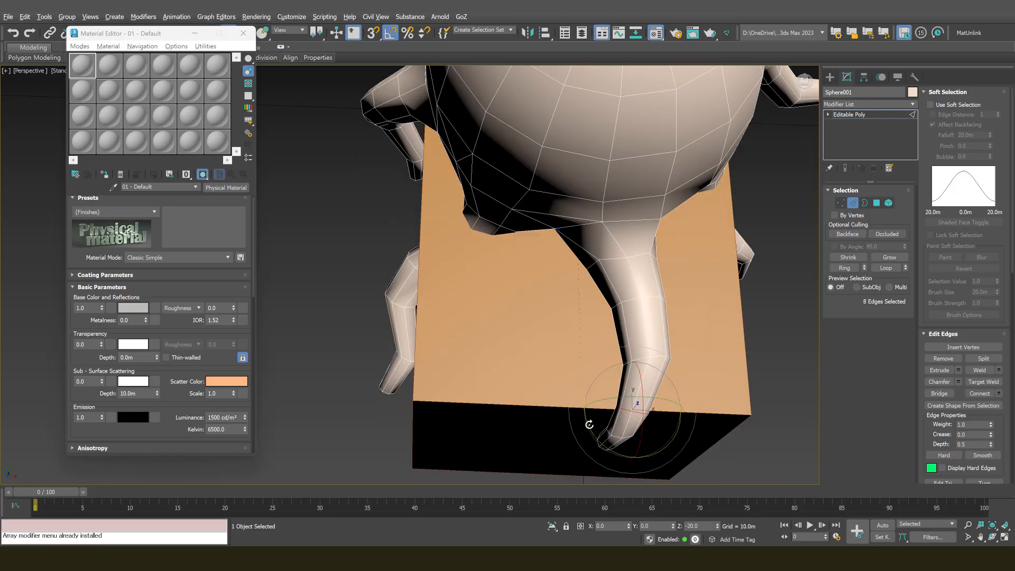
{"action": "scroll", "coordinate": [658, 408], "scroll_direction": "up", "scroll_amount": 5}
{"action": "key", "text": "w"}
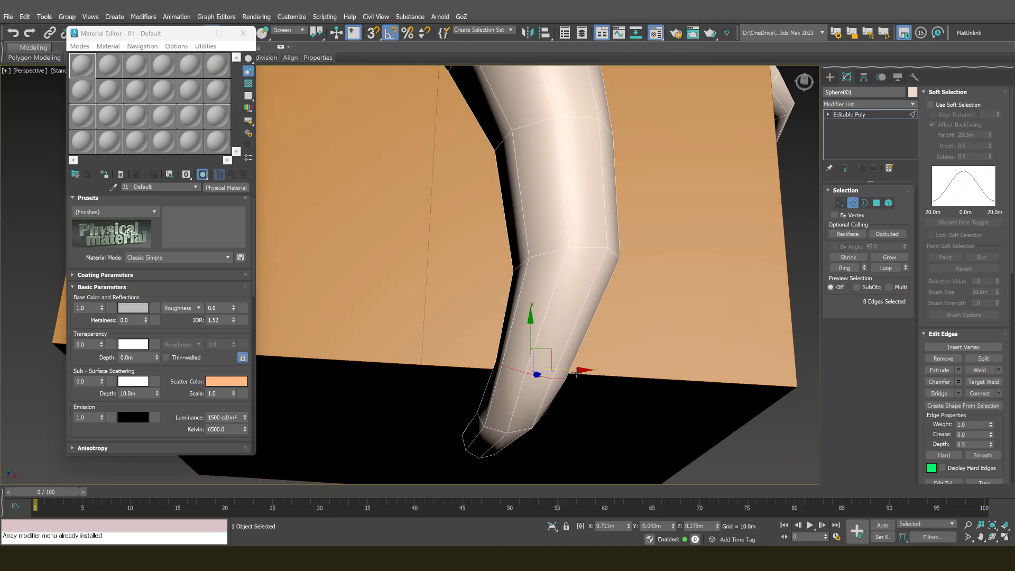
{"action": "left_click_drag", "start_coordinate": [580, 371], "coordinate": [585, 371]}
Move the side vertex of the tentacle ring at the box's edge sideways to even out the contour
{"action": "scroll", "coordinate": [585, 370], "scroll_direction": "down", "scroll_amount": 5}
{"action": "middle_click_drag", "start_coordinate": [585, 370], "coordinate": [564, 377], "text": "alt"}
{"action": "scroll", "coordinate": [564, 377], "scroll_direction": "up", "scroll_amount": 4}
{"action": "key", "text": "1"}
{"action": "left_click", "coordinate": [527, 380]}
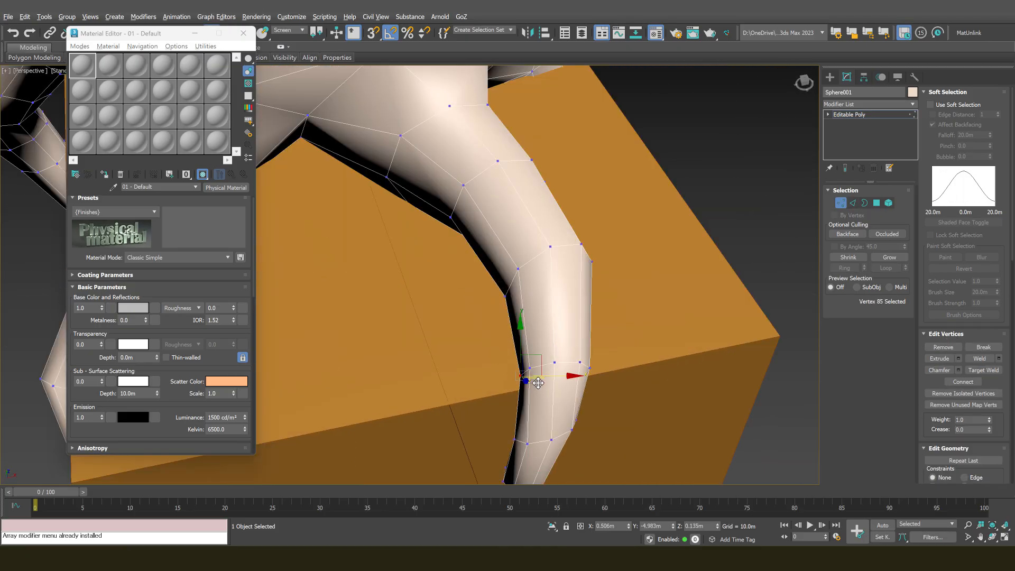
{"action": "scroll", "coordinate": [568, 375], "scroll_direction": "up", "scroll_amount": 1}
{"action": "left_click_drag", "start_coordinate": [565, 376], "coordinate": [555, 376]}
Select the eight-vertex ring just below the box's edge and rotate it to follow the hanging tentacle
{"action": "scroll", "coordinate": [555, 376], "scroll_direction": "down", "scroll_amount": 3}
{"action": "mouse_move", "coordinate": [555, 376]}
{"action": "middle_mouse_down", "text": "alt"}
{"action": "mouse_move", "coordinate": [544, 333]}
{"action": "mouse_move", "coordinate": [556, 361]}
{"action": "middle_mouse_up", "text": "alt"}
{"action": "middle_click_drag", "start_coordinate": [468, 352], "coordinate": [470, 371], "text": "alt"}
{"action": "mouse_move", "coordinate": [449, 382]}
{"action": "left_mouse_down"}
{"action": "mouse_move", "coordinate": [608, 350]}
{"action": "mouse_move", "coordinate": [562, 350]}
{"action": "left_mouse_up"}
{"action": "key", "text": "e"}
{"action": "right_click", "coordinate": [558, 360]}
{"action": "left_click", "coordinate": [565, 368]}
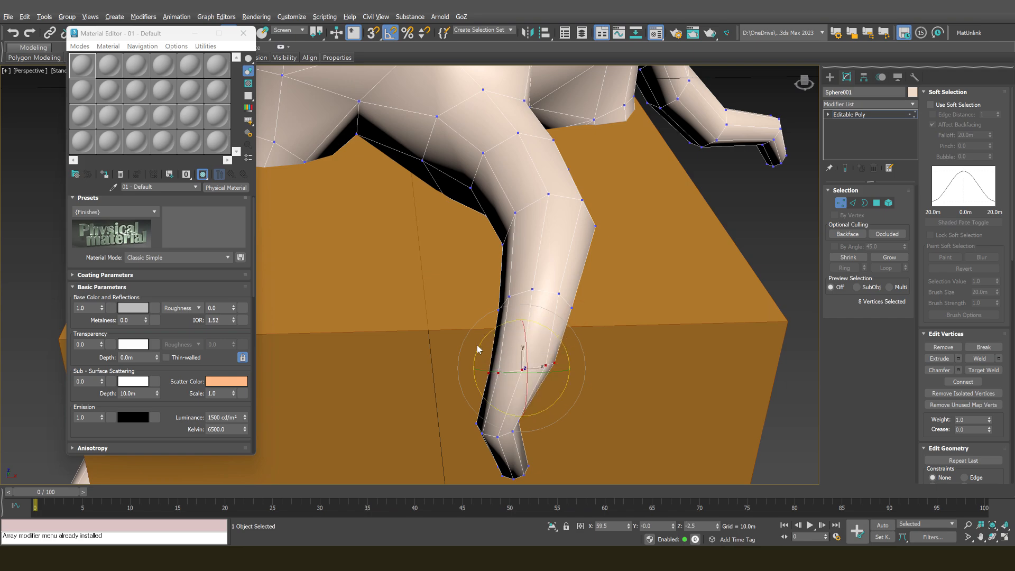
{"action": "left_click_drag", "start_coordinate": [482, 348], "coordinate": [485, 342]}
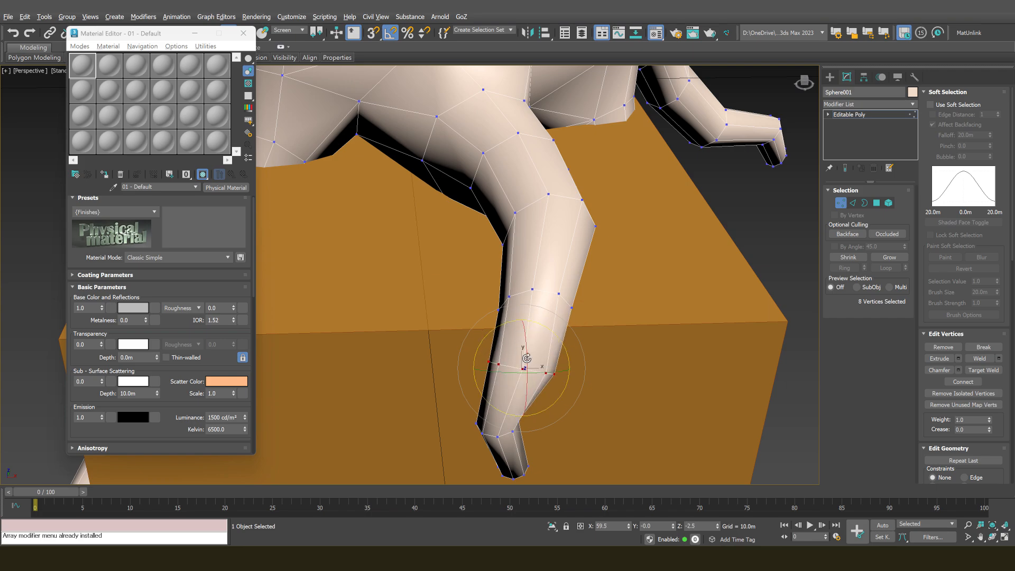
Select the 33 outer vertices of the raised tentacle on the box's long side and rotate them downward beside the box
{"action": "scroll", "coordinate": [526, 359], "scroll_direction": "down", "scroll_amount": 8}
{"action": "middle_click_drag", "start_coordinate": [527, 358], "coordinate": [566, 224], "text": "alt"}
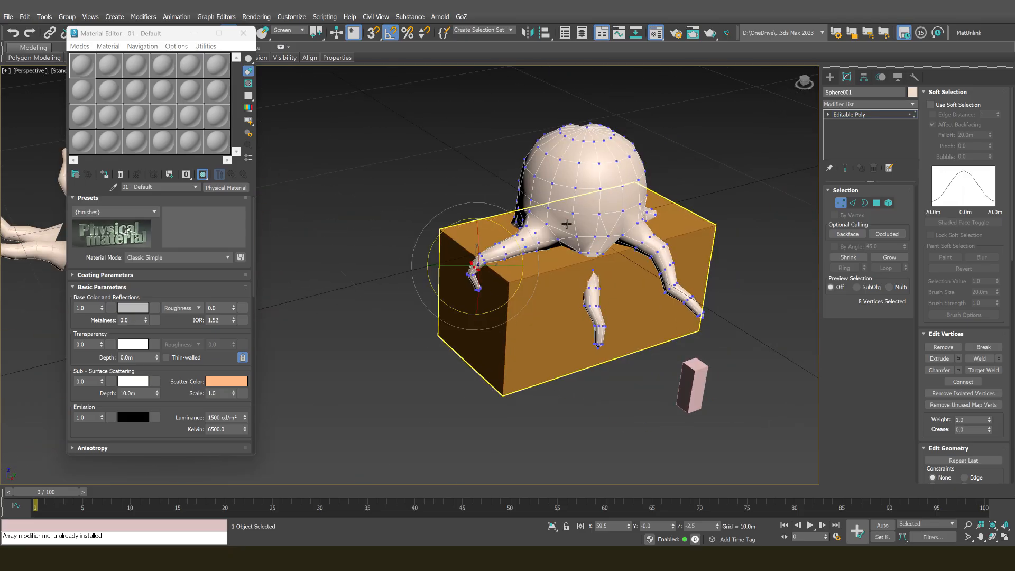
{"action": "middle_click_drag", "start_coordinate": [662, 225], "coordinate": [545, 323], "text": "alt"}
{"action": "scroll", "coordinate": [521, 294], "scroll_direction": "up", "scroll_amount": 3}
{"action": "scroll", "coordinate": [522, 294], "scroll_direction": "up", "scroll_amount": 3}
{"action": "scroll", "coordinate": [547, 325], "scroll_direction": "down", "scroll_amount": 4}
{"action": "middle_click_drag", "start_coordinate": [609, 360], "coordinate": [566, 238]}
{"action": "middle_click_drag", "start_coordinate": [566, 238], "coordinate": [592, 246], "text": "alt"}
{"action": "left_click_drag", "start_coordinate": [471, 308], "coordinate": [470, 305]}
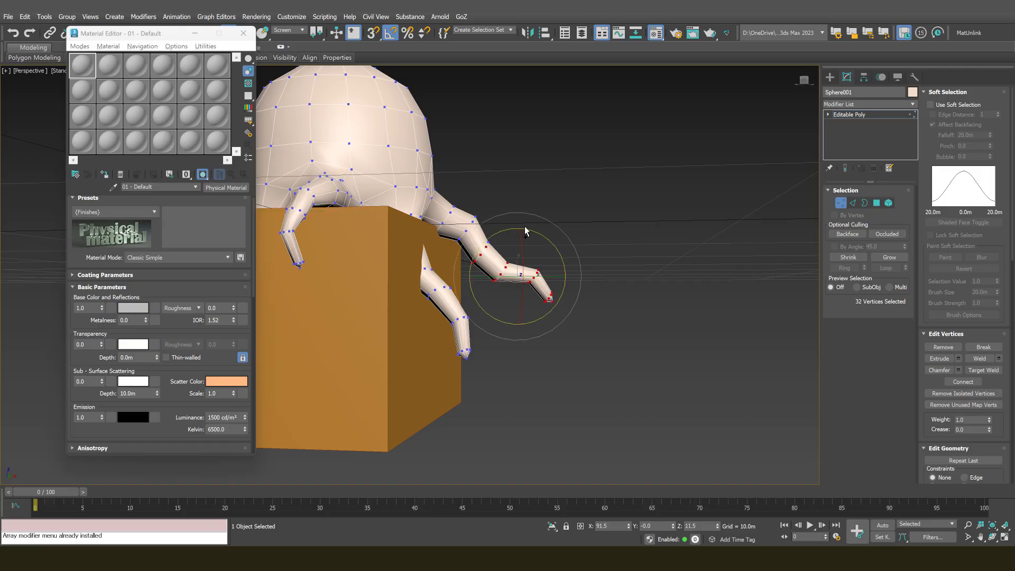
{"action": "middle_click_drag", "start_coordinate": [489, 267], "coordinate": [563, 255], "text": "alt"}
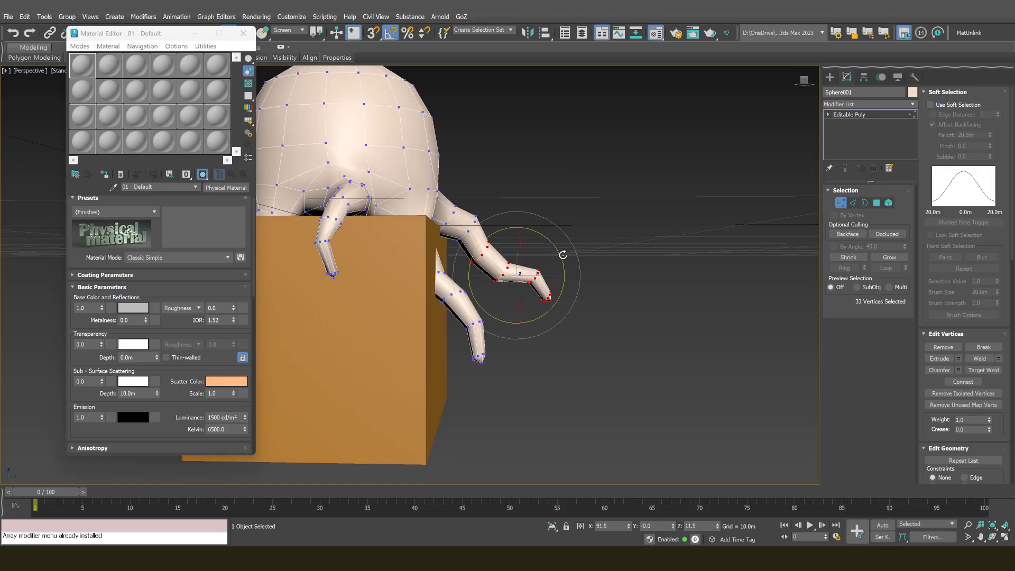
{"action": "left_click_drag", "start_coordinate": [557, 251], "coordinate": [557, 248]}
{"action": "key", "text": "w"}
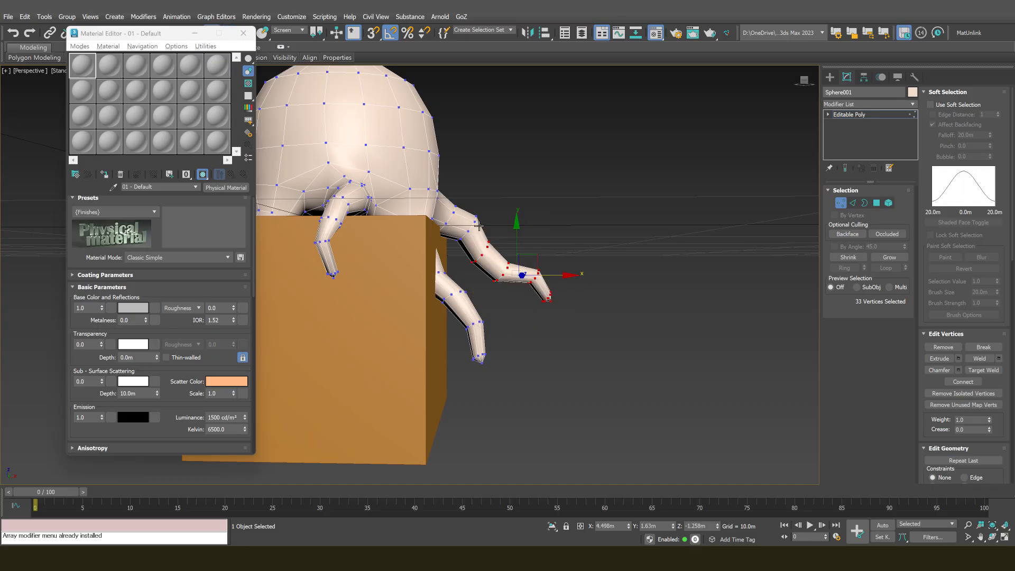
{"action": "key", "text": "e"}
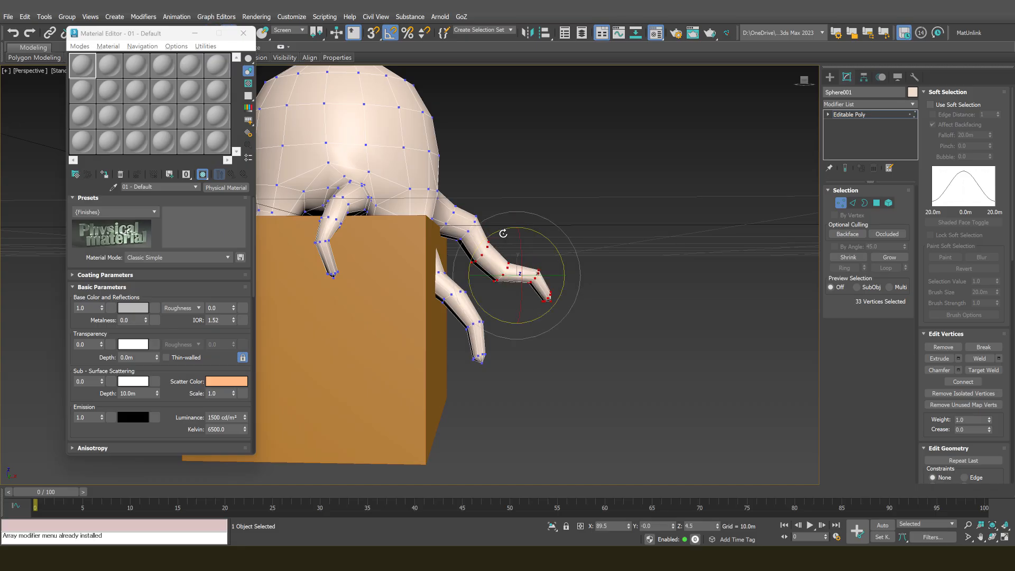
{"action": "left_click_drag", "start_coordinate": [501, 229], "coordinate": [477, 252]}
{"action": "key", "text": "w"}
Select the eight-edge loop at this tentacle's upper bend and move it inward and down toward the box
{"action": "scroll", "coordinate": [477, 252], "scroll_direction": "up", "scroll_amount": 5}
{"action": "key", "text": "2"}
{"action": "double_click", "coordinate": [476, 188]}
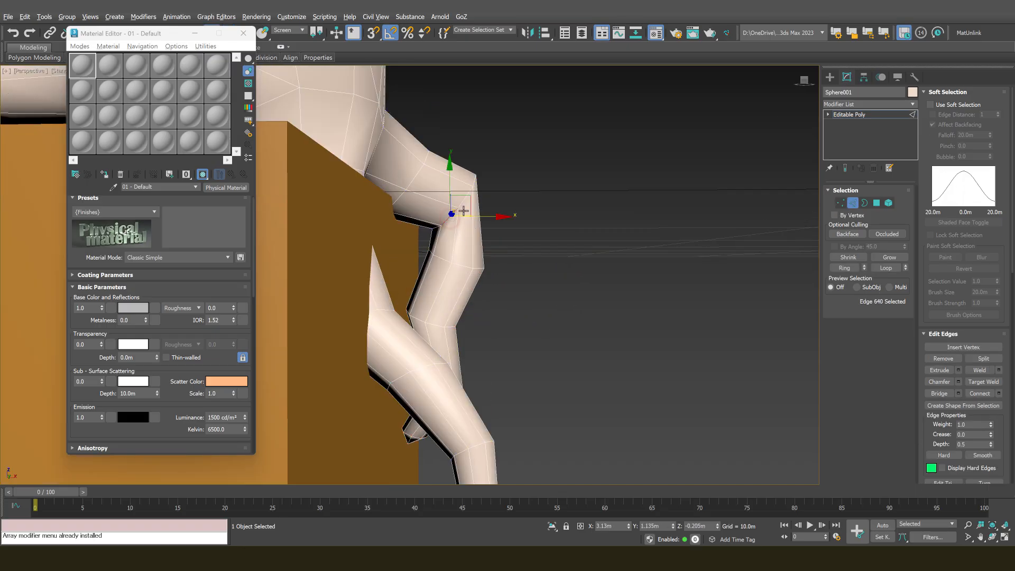
{"action": "left_click_drag", "start_coordinate": [468, 187], "coordinate": [447, 196]}
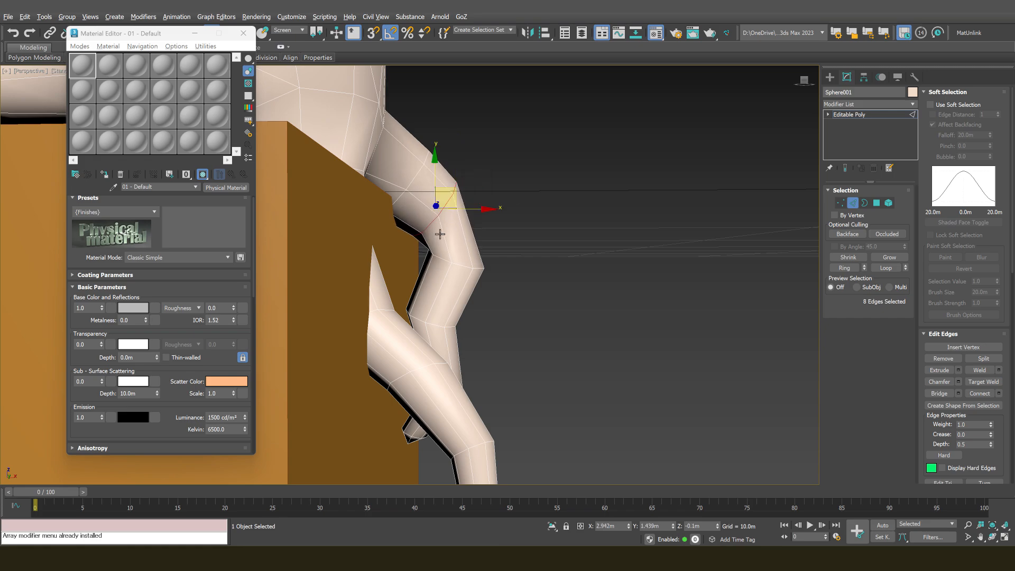
Reposition the inner vertices of the ring just below the tentacle's bend to open up the pinched crease
{"action": "scroll", "coordinate": [421, 258], "scroll_direction": "up", "scroll_amount": 2}
{"action": "key", "text": "1"}
{"action": "left_click", "coordinate": [425, 248]}
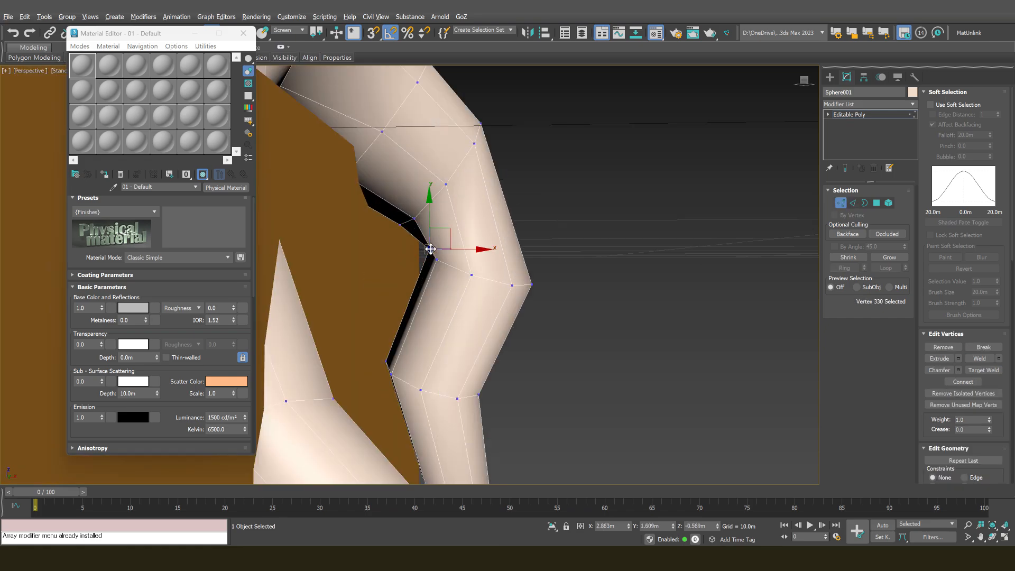
{"action": "middle_click_drag", "start_coordinate": [425, 249], "coordinate": [437, 235], "text": "alt"}
{"action": "mouse_move", "coordinate": [437, 234]}
{"action": "left_mouse_down"}
{"action": "mouse_move", "coordinate": [465, 245]}
{"action": "mouse_move", "coordinate": [452, 245]}
{"action": "left_mouse_up"}
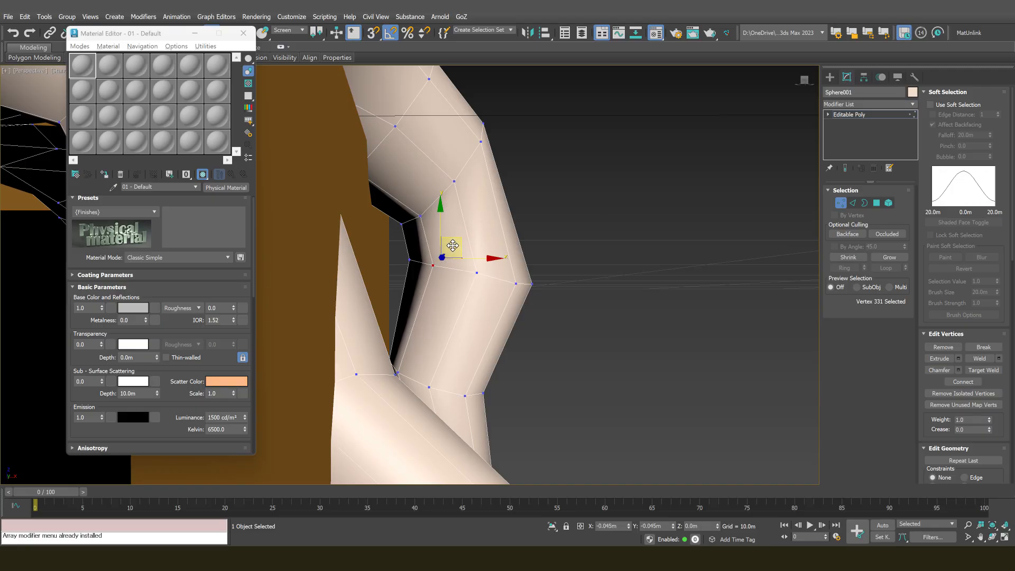
Select the inner edge of the ring below the tentacle's bend and move it slightly downward
{"action": "scroll", "coordinate": [452, 245], "scroll_direction": "down", "scroll_amount": 5}
{"action": "mouse_move", "coordinate": [453, 243]}
{"action": "middle_mouse_down", "text": "alt"}
{"action": "mouse_move", "coordinate": [375, 256]}
{"action": "mouse_move", "coordinate": [423, 249]}
{"action": "mouse_move", "coordinate": [448, 259]}
{"action": "middle_mouse_up", "text": "alt"}
{"action": "scroll", "coordinate": [423, 249], "scroll_direction": "up", "scroll_amount": 3}
{"action": "key", "text": "2"}
{"action": "left_click", "coordinate": [467, 242]}
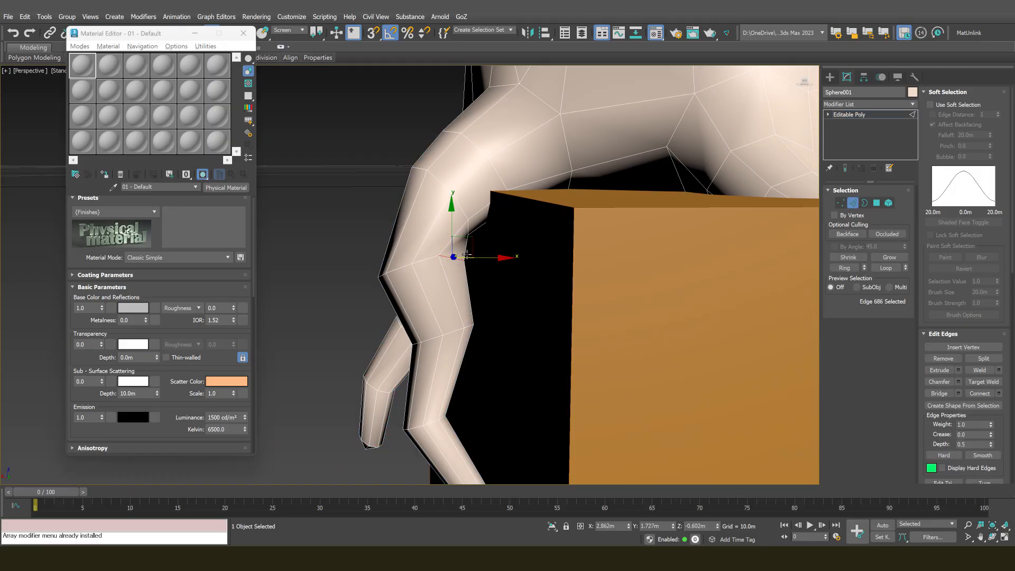
{"action": "left_click_drag", "start_coordinate": [473, 239], "coordinate": [475, 249]}
Try to rotate the eight-edge loop at the tentacle's upper bend to align it with the curve
{"action": "scroll", "coordinate": [476, 248], "scroll_direction": "down", "scroll_amount": 5}
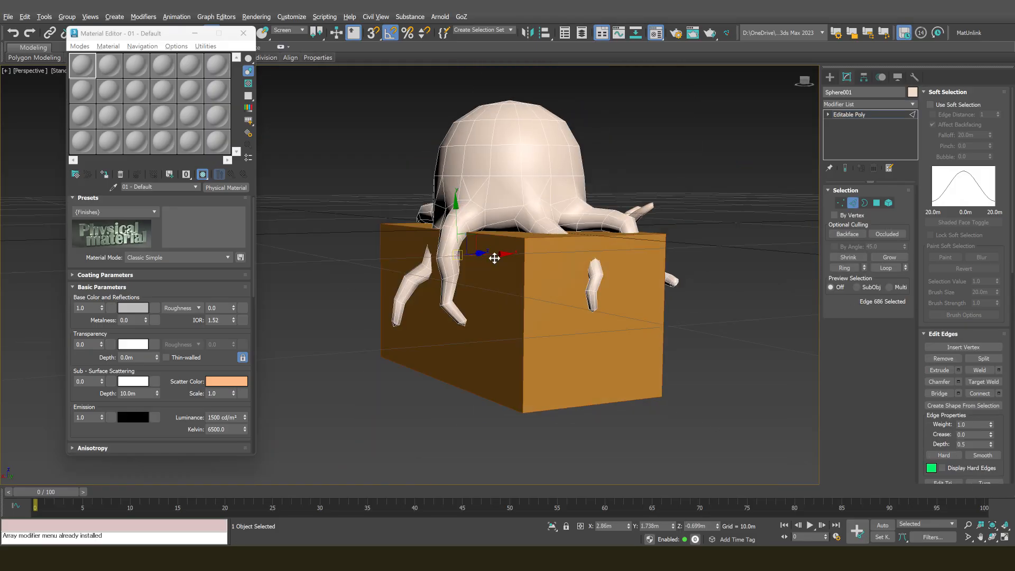
{"action": "scroll", "coordinate": [488, 266], "scroll_direction": "up", "scroll_amount": 5}
{"action": "left_click", "coordinate": [415, 198]}
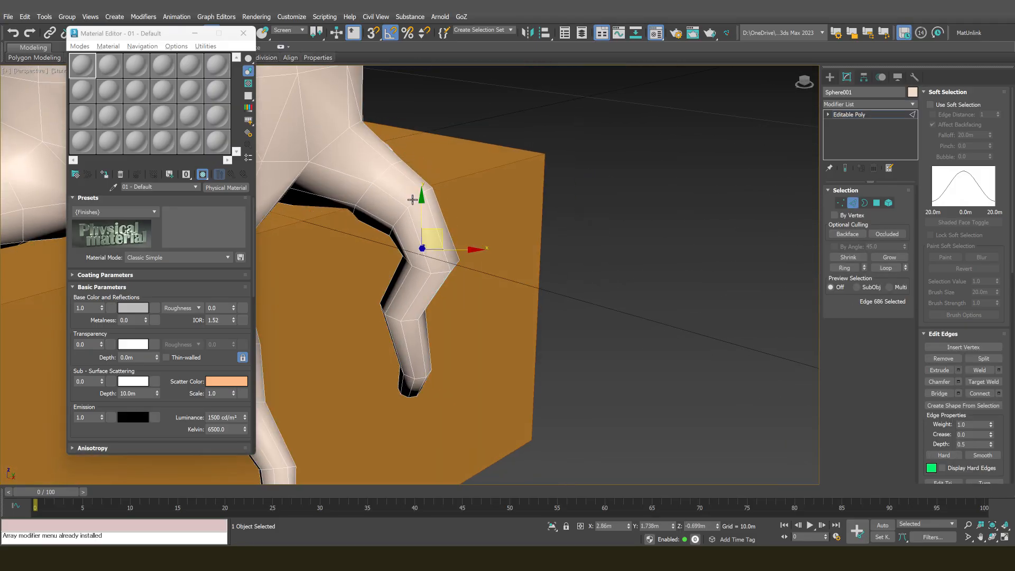
{"action": "double_click", "coordinate": [414, 200]}
{"action": "middle_click_drag", "start_coordinate": [413, 200], "coordinate": [443, 199], "text": "alt"}
{"action": "key", "text": "e"}
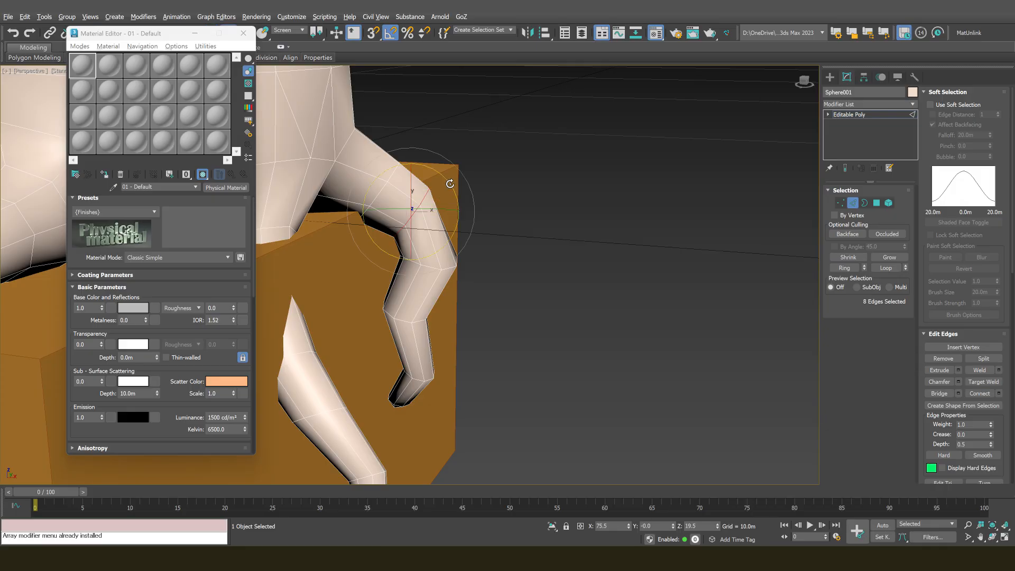
{"action": "mouse_move", "coordinate": [447, 182]}
{"action": "left_mouse_down"}
{"action": "mouse_move", "coordinate": [453, 190]}
{"action": "mouse_move", "coordinate": [439, 172]}
{"action": "left_mouse_up"}
{"action": "left_click_drag", "start_coordinate": [440, 174], "coordinate": [447, 180]}
{"action": "left_click", "coordinate": [409, 300]}
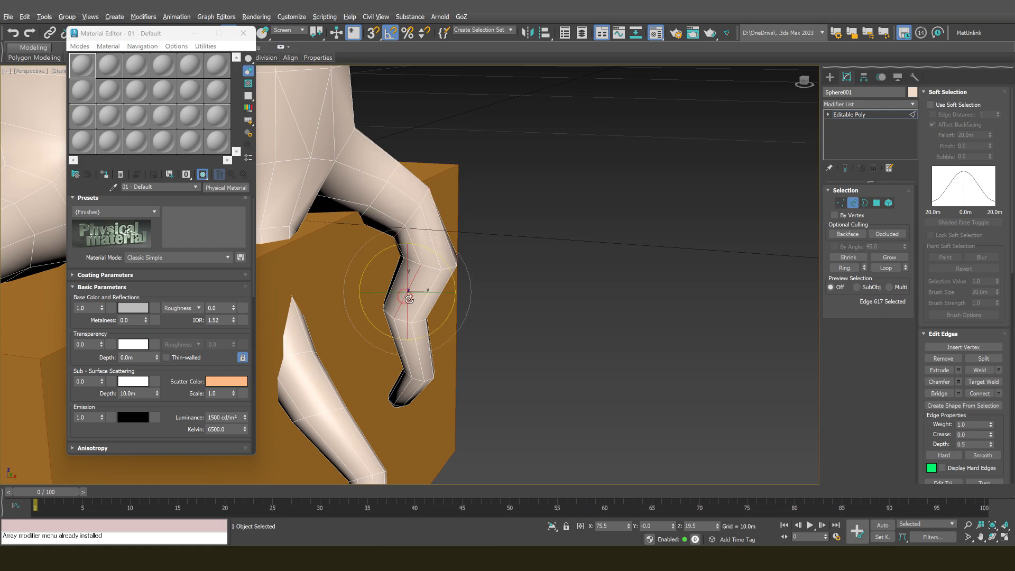
{"action": "left_click", "coordinate": [431, 259]}
{"action": "double_click", "coordinate": [428, 197]}
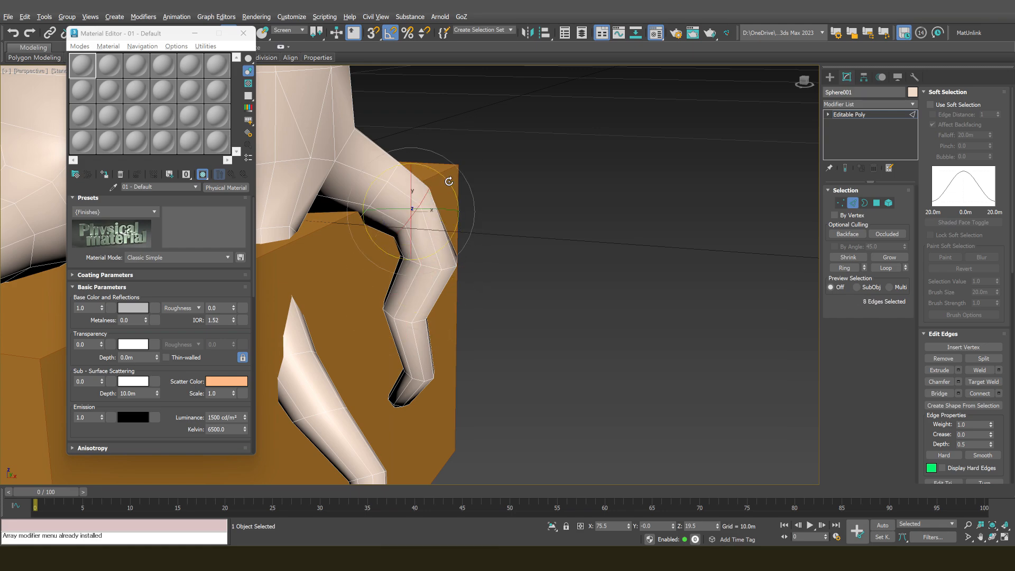
{"action": "left_click_drag", "start_coordinate": [448, 179], "coordinate": [454, 201]}
Try rotating the loops on either side of the tentacle's bend, and the bend loop once more
{"action": "double_click", "coordinate": [451, 271]}
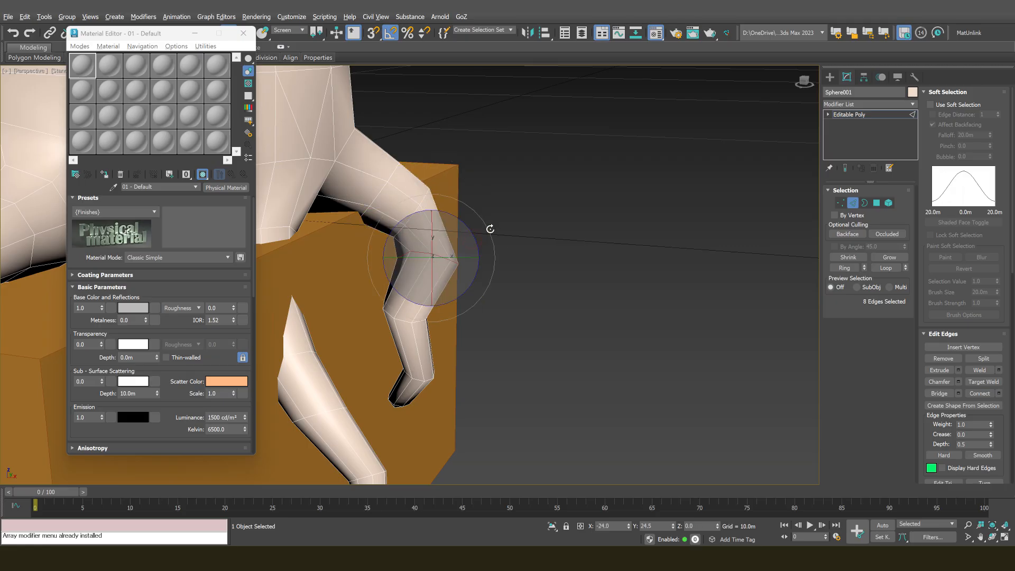
{"action": "double_click", "coordinate": [392, 176]}
{"action": "mouse_move", "coordinate": [414, 157]}
{"action": "left_mouse_down"}
{"action": "mouse_move", "coordinate": [418, 148]}
{"action": "mouse_move", "coordinate": [424, 165]}
{"action": "mouse_move", "coordinate": [424, 152]}
{"action": "left_mouse_up"}
{"action": "left_click", "coordinate": [414, 212]}
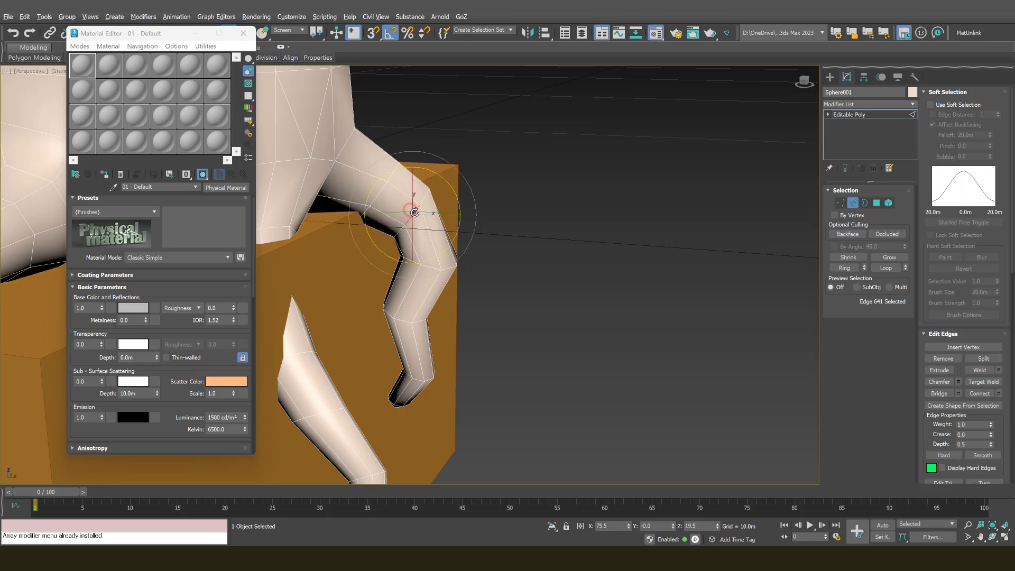
{"action": "double_click", "coordinate": [433, 202]}
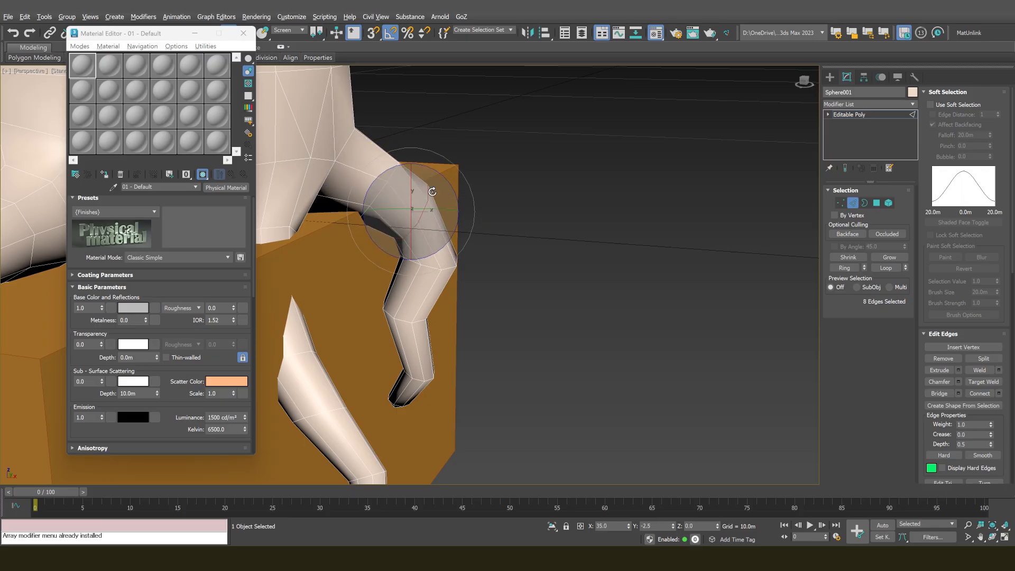
{"action": "middle_click_drag", "start_coordinate": [434, 222], "coordinate": [433, 219], "text": "alt"}
{"action": "mouse_move", "coordinate": [453, 189]}
{"action": "left_mouse_down"}
{"action": "mouse_move", "coordinate": [458, 211]}
{"action": "mouse_move", "coordinate": [435, 181]}
{"action": "mouse_move", "coordinate": [441, 206]}
{"action": "left_mouse_up"}
{"action": "right_click", "coordinate": [441, 206]}
Move the inner vertex of the ring below the bend outward, away from the box's face
{"action": "scroll", "coordinate": [446, 237], "scroll_direction": "down", "scroll_amount": 3}
{"action": "middle_click_drag", "start_coordinate": [445, 238], "coordinate": [408, 277], "text": "alt"}
{"action": "scroll", "coordinate": [437, 208], "scroll_direction": "up", "scroll_amount": 3}
{"action": "scroll", "coordinate": [355, 271], "scroll_direction": "up", "scroll_amount": 3}
{"action": "scroll", "coordinate": [408, 276], "scroll_direction": "up", "scroll_amount": 3}
{"action": "key", "text": "1"}
{"action": "left_click", "coordinate": [465, 263]}
{"action": "key", "text": "w"}
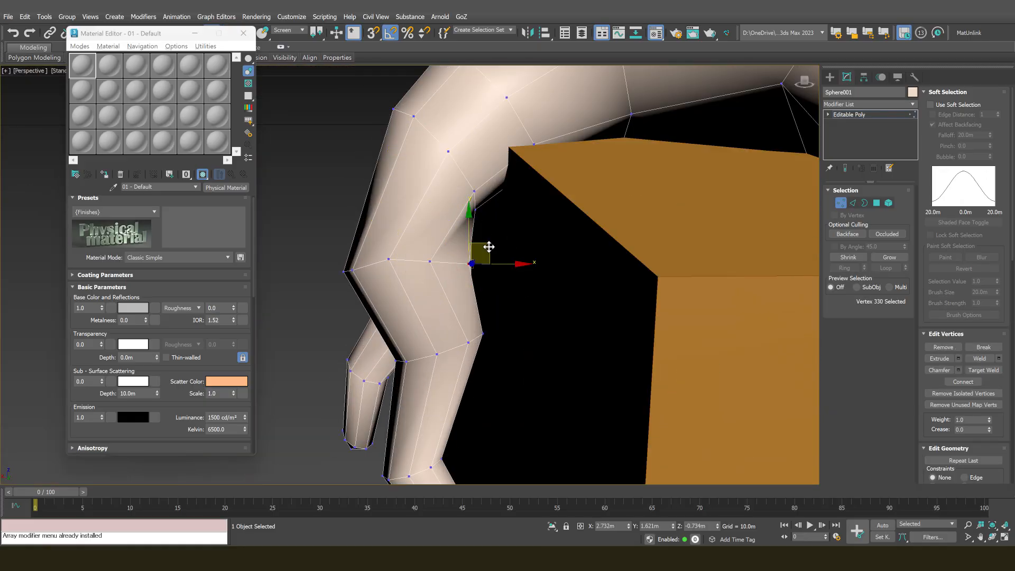
{"action": "left_click_drag", "start_coordinate": [480, 242], "coordinate": [466, 242]}
Adjust the side vertices of the ring below the bend, and shift the edge loop at the bend toward the box
{"action": "scroll", "coordinate": [460, 246], "scroll_direction": "down", "scroll_amount": 3}
{"action": "middle_click_drag", "start_coordinate": [460, 246], "coordinate": [429, 267], "text": "alt"}
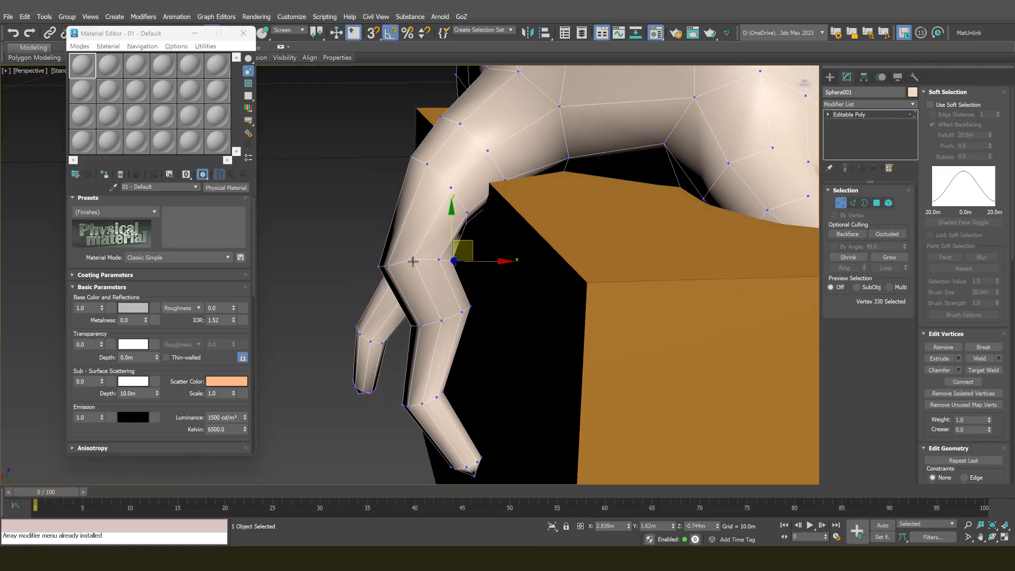
{"action": "left_click", "coordinate": [413, 259]}
{"action": "left_click", "coordinate": [439, 259]}
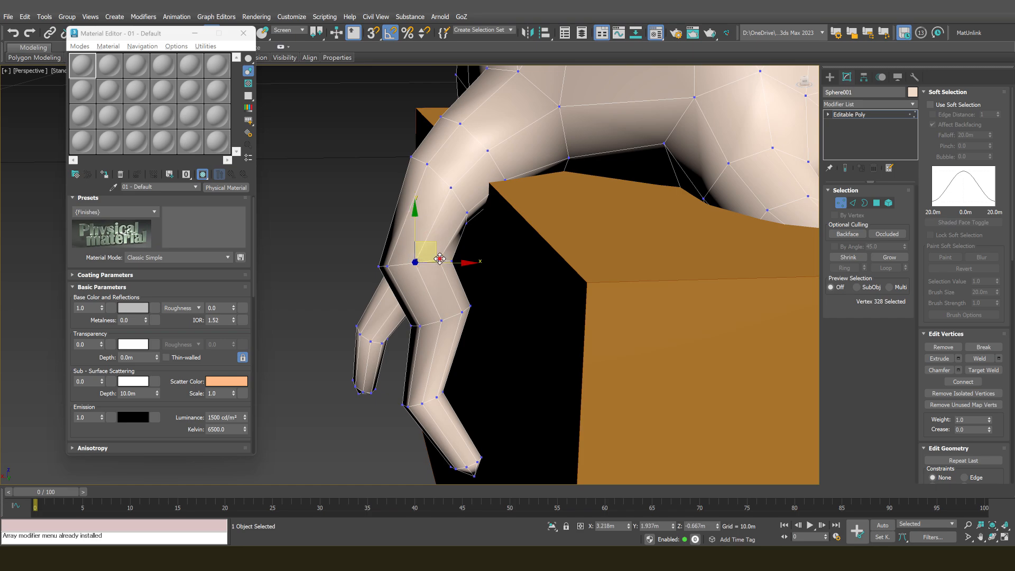
{"action": "middle_click_drag", "start_coordinate": [462, 241], "coordinate": [444, 253], "text": "alt"}
{"action": "key", "text": "2"}
{"action": "left_click_drag", "start_coordinate": [443, 242], "coordinate": [459, 240]}
{"action": "left_click", "coordinate": [456, 216]}
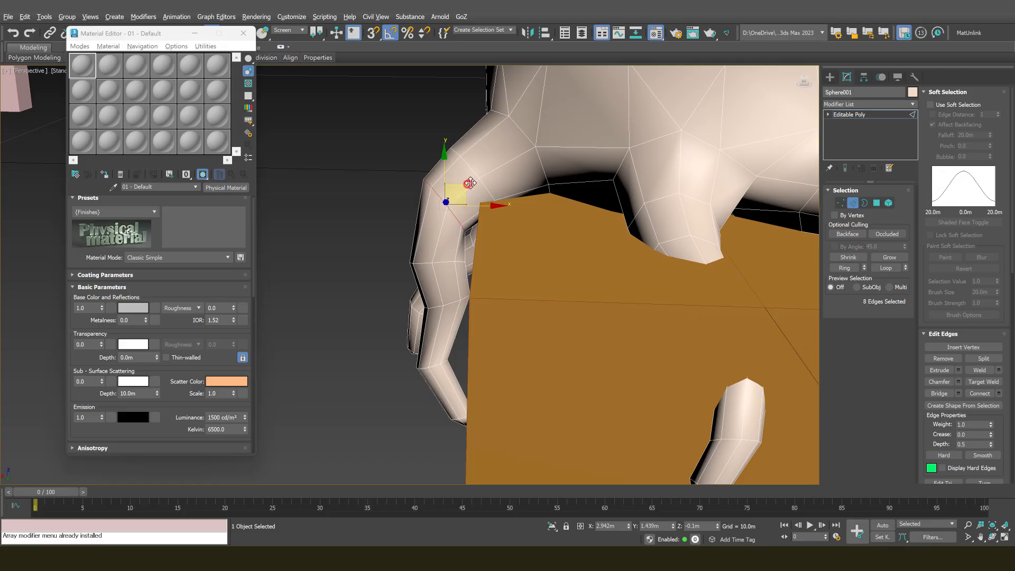
{"action": "left_click_drag", "start_coordinate": [461, 186], "coordinate": [470, 184]}
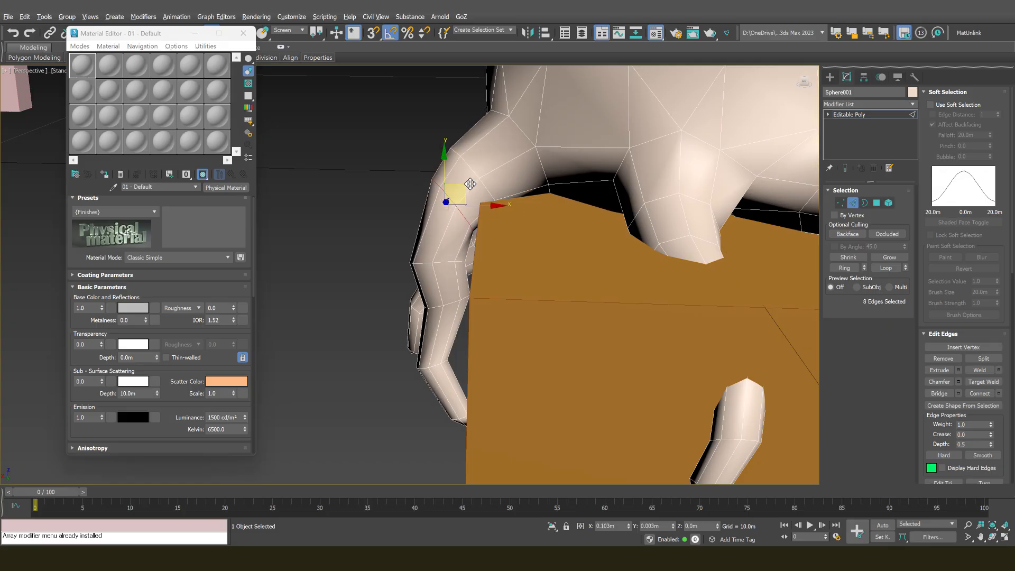
Rotate the edge loop just below the tentacle's bend and adjust its side vertex for a smoother outline
{"action": "mouse_move", "coordinate": [440, 244]}
{"action": "middle_mouse_down", "text": "alt"}
{"action": "mouse_move", "coordinate": [439, 260]}
{"action": "mouse_move", "coordinate": [459, 236]}
{"action": "mouse_move", "coordinate": [445, 239]}
{"action": "middle_mouse_up", "text": "alt"}
{"action": "double_click", "coordinate": [433, 266]}
{"action": "key", "text": "e"}
{"action": "key", "text": "1"}
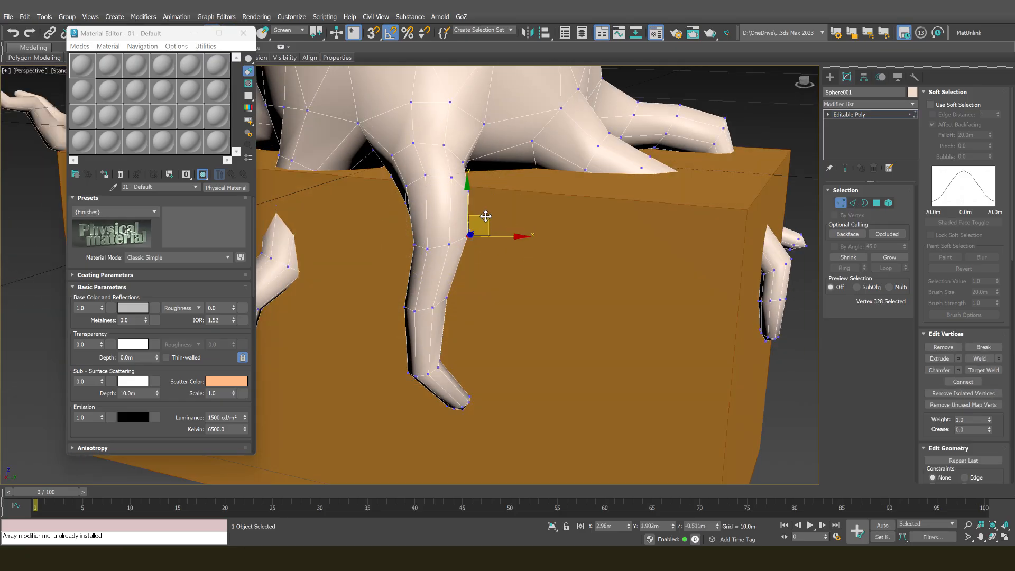
{"action": "scroll", "coordinate": [474, 237], "scroll_direction": "down", "scroll_amount": 5}
{"action": "mouse_move", "coordinate": [474, 237]}
{"action": "middle_mouse_down", "text": "alt"}
{"action": "mouse_move", "coordinate": [490, 245]}
{"action": "mouse_move", "coordinate": [468, 254]}
{"action": "middle_mouse_up", "text": "alt"}
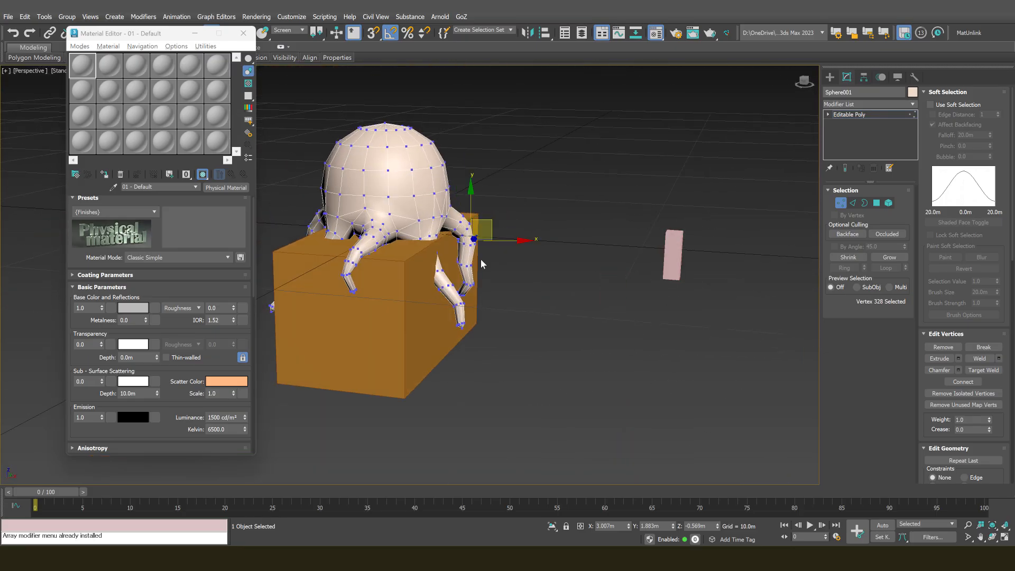
Select the eight-edge loop midway down the hanging tentacle and move it outward from the box's side face
{"action": "scroll", "coordinate": [465, 259], "scroll_direction": "up", "scroll_amount": 6}
{"action": "key", "text": "2"}
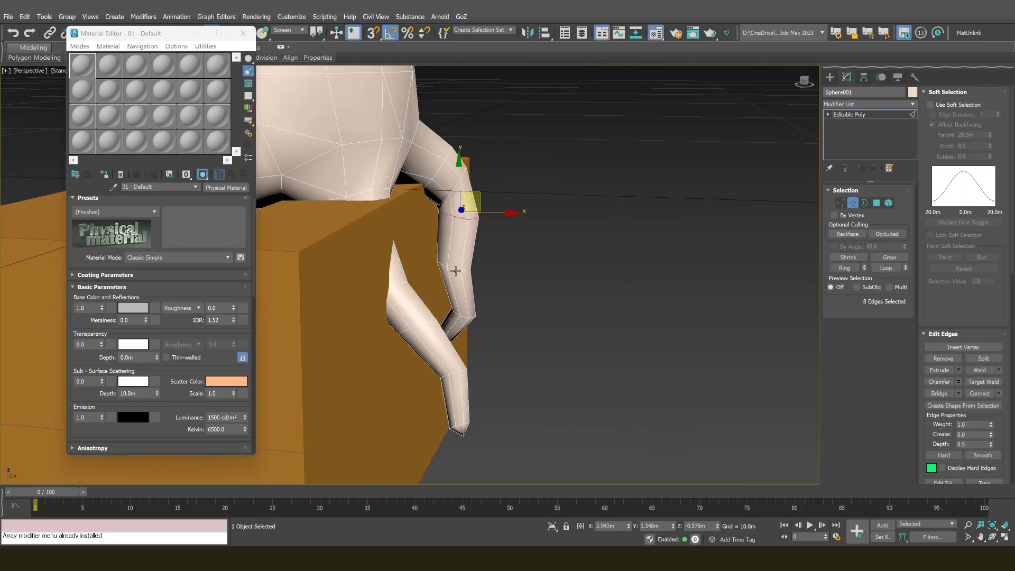
{"action": "double_click", "coordinate": [466, 269]}
{"action": "middle_click_drag", "start_coordinate": [466, 269], "coordinate": [472, 244], "text": "alt"}
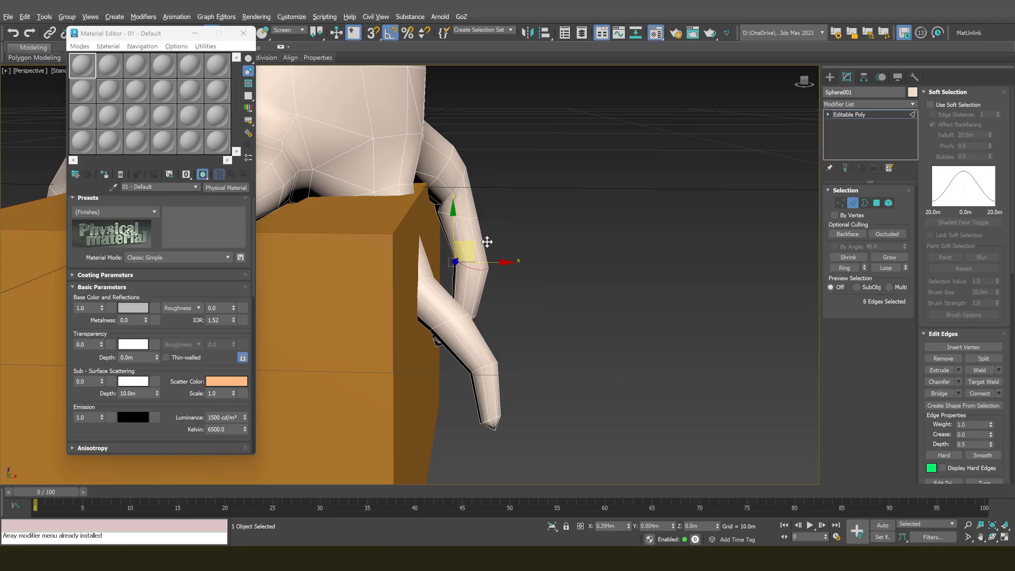
{"action": "scroll", "coordinate": [435, 258], "scroll_direction": "down", "scroll_amount": 3}
{"action": "middle_click_drag", "start_coordinate": [469, 273], "coordinate": [394, 270], "text": "alt"}
{"action": "scroll", "coordinate": [512, 213], "scroll_direction": "up", "scroll_amount": 4}
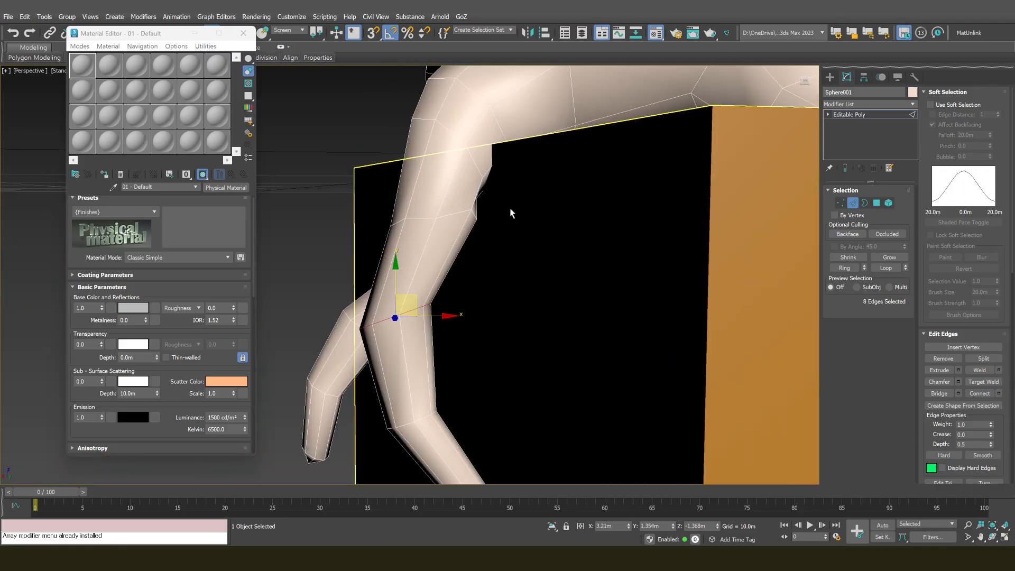
Reposition the two neighbouring vertices on the box-facing side of the ring below the tentacle's bend
{"action": "middle_click_drag", "start_coordinate": [512, 213], "coordinate": [471, 223], "text": "alt"}
{"action": "key", "text": "1"}
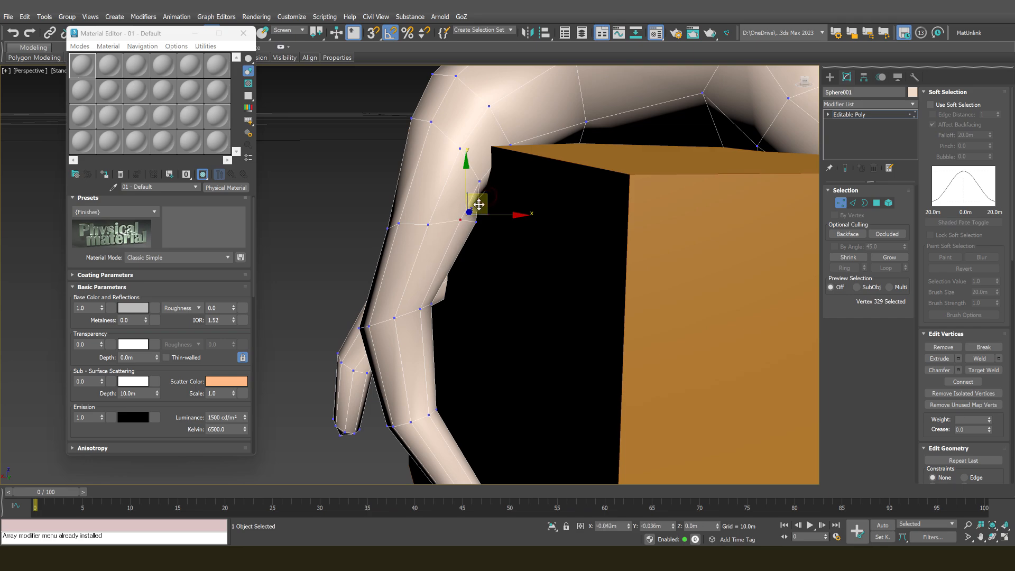
{"action": "left_click", "coordinate": [480, 220]}
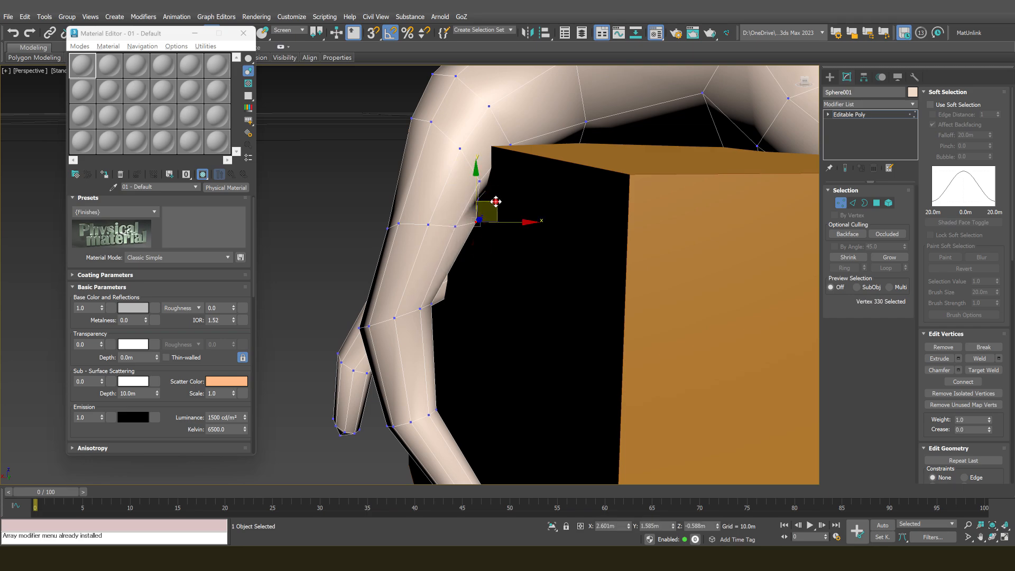
{"action": "scroll", "coordinate": [467, 231], "scroll_direction": "down", "scroll_amount": 5}
Select the full edge loop just below the tentacle's bend and shift it slightly to smooth the curve
{"action": "middle_click_drag", "start_coordinate": [467, 232], "coordinate": [551, 239], "text": "alt"}
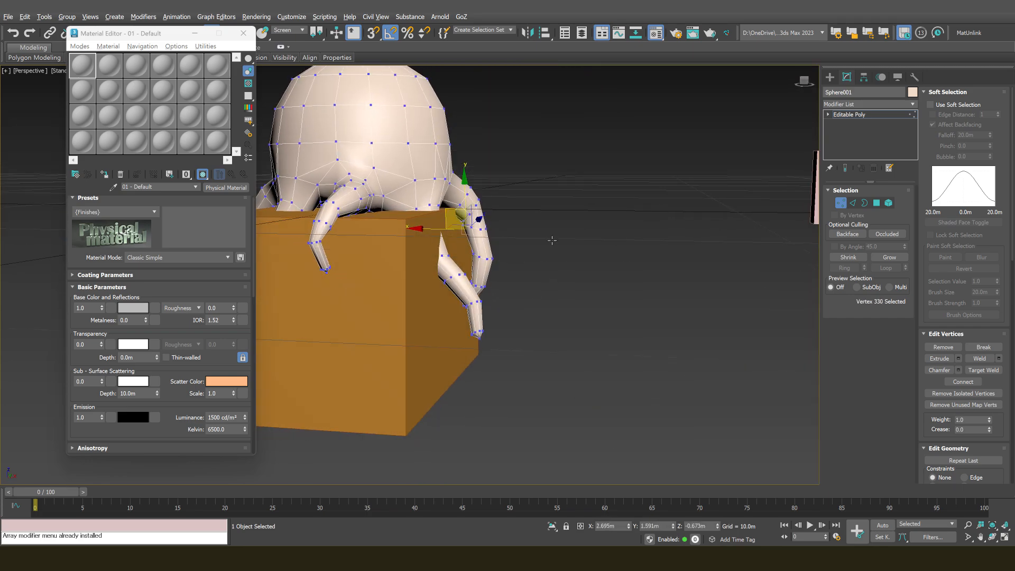
{"action": "scroll", "coordinate": [469, 221], "scroll_direction": "up", "scroll_amount": 5}
{"action": "key", "text": "2"}
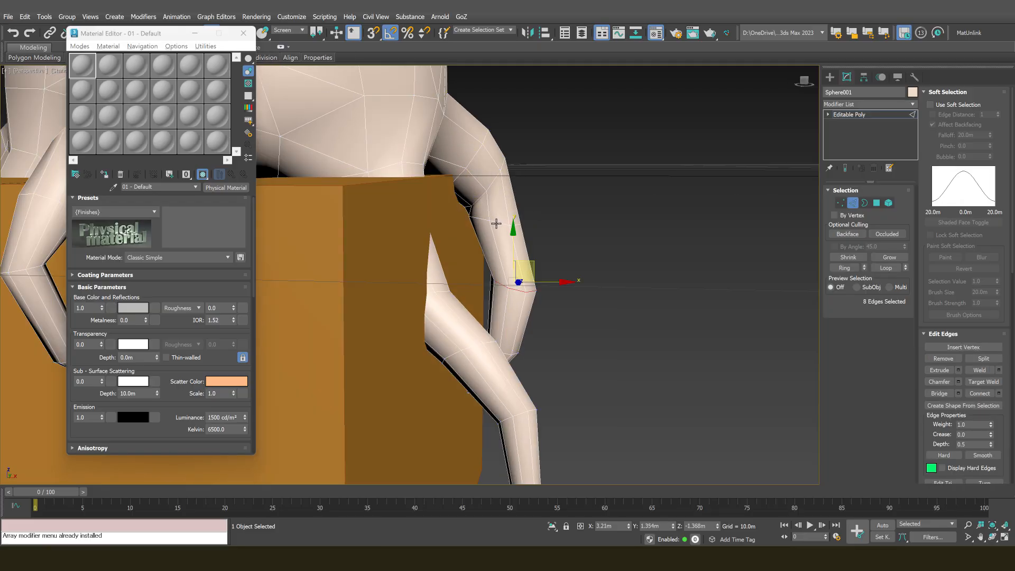
{"action": "left_click", "coordinate": [507, 222]}
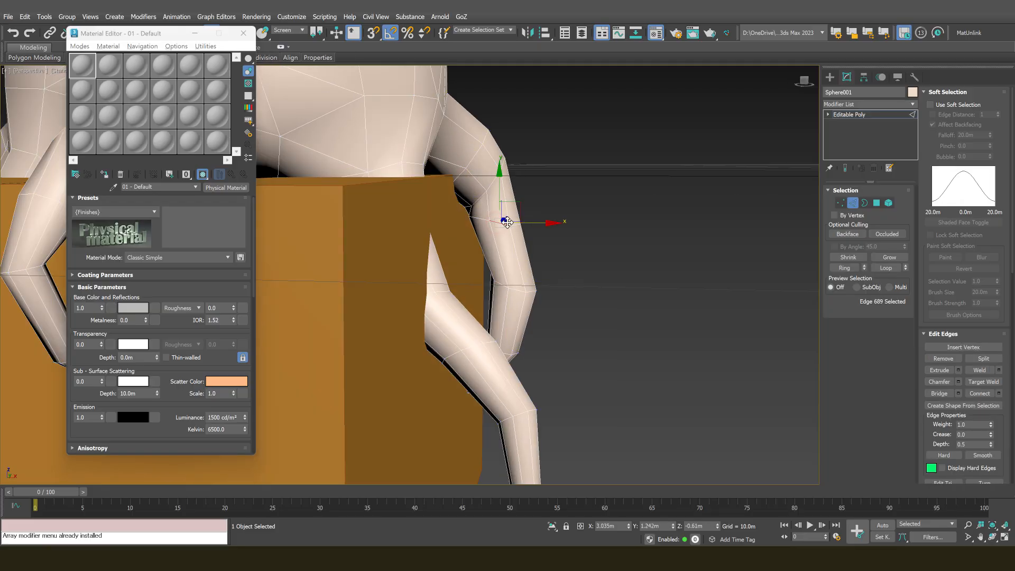
{"action": "left_click", "coordinate": [640, 197]}
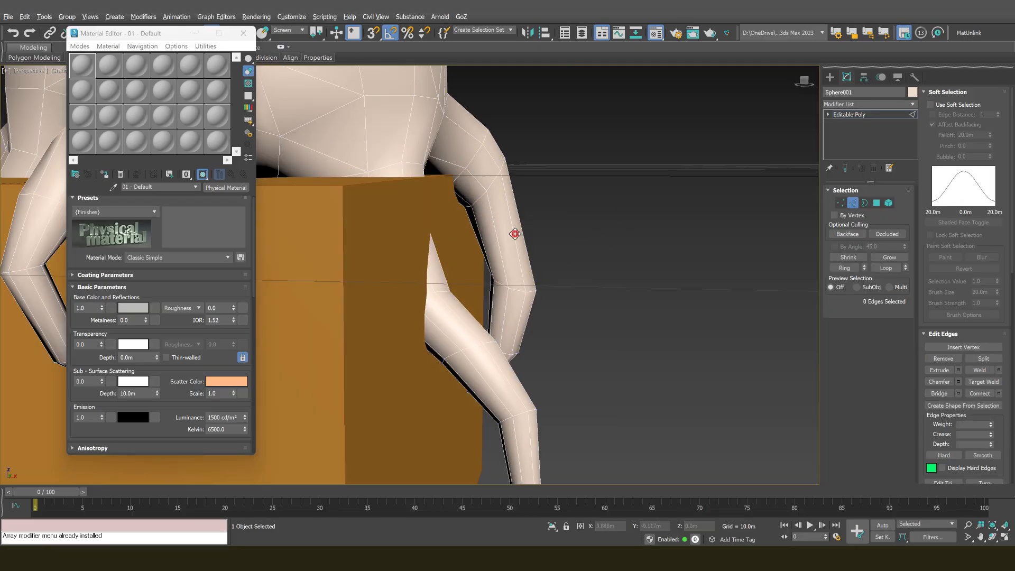
{"action": "double_click", "coordinate": [518, 230]}
{"action": "mouse_move", "coordinate": [531, 231]}
{"action": "left_mouse_down"}
{"action": "mouse_move", "coordinate": [529, 212]}
{"action": "mouse_move", "coordinate": [516, 223]}
{"action": "left_mouse_up"}
{"action": "middle_click_drag", "start_coordinate": [512, 281], "coordinate": [505, 288], "text": "alt"}
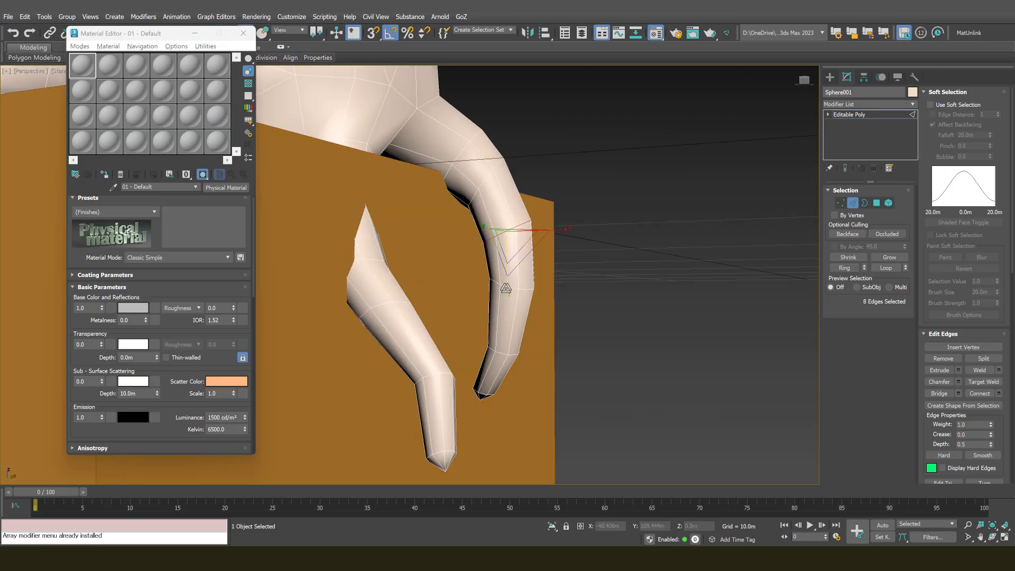
Remove the edge loop midway down the hanging tentacle and connect that segment's eight lengthwise edges with a new loop
{"action": "key", "text": "ctrl+d"}
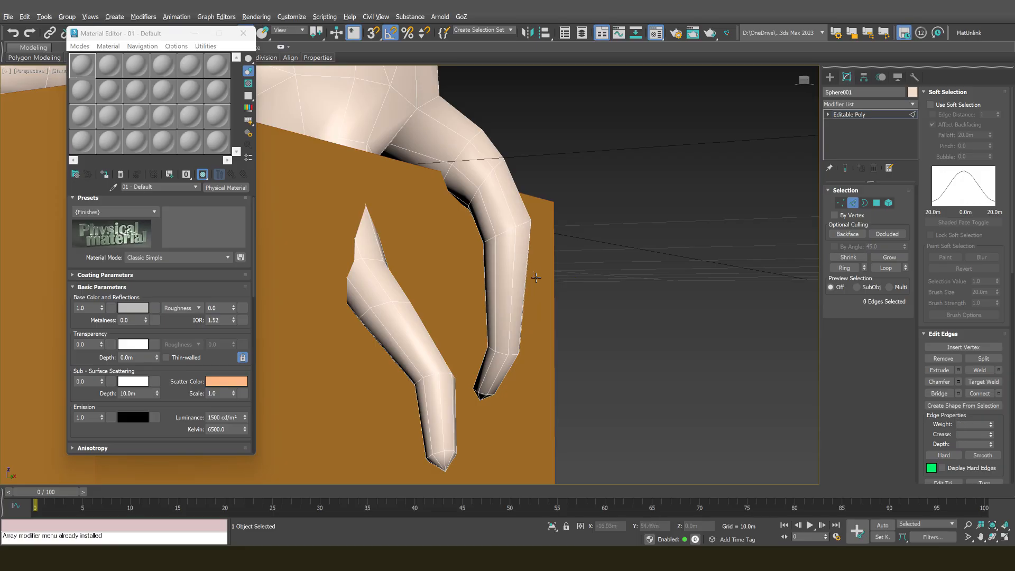
{"action": "key", "text": "ctrl+z"}
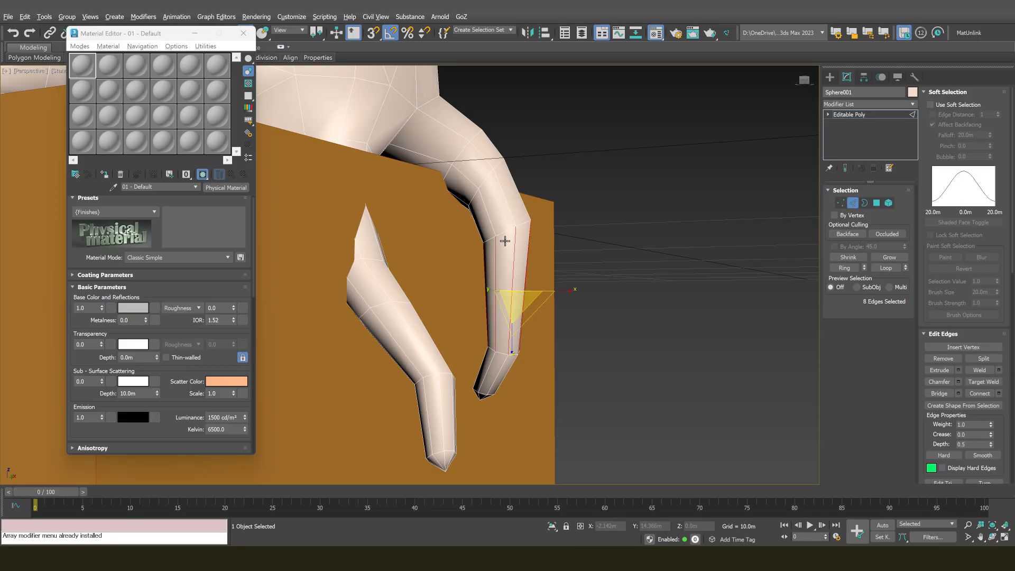
{"action": "left_click", "coordinate": [502, 275]}
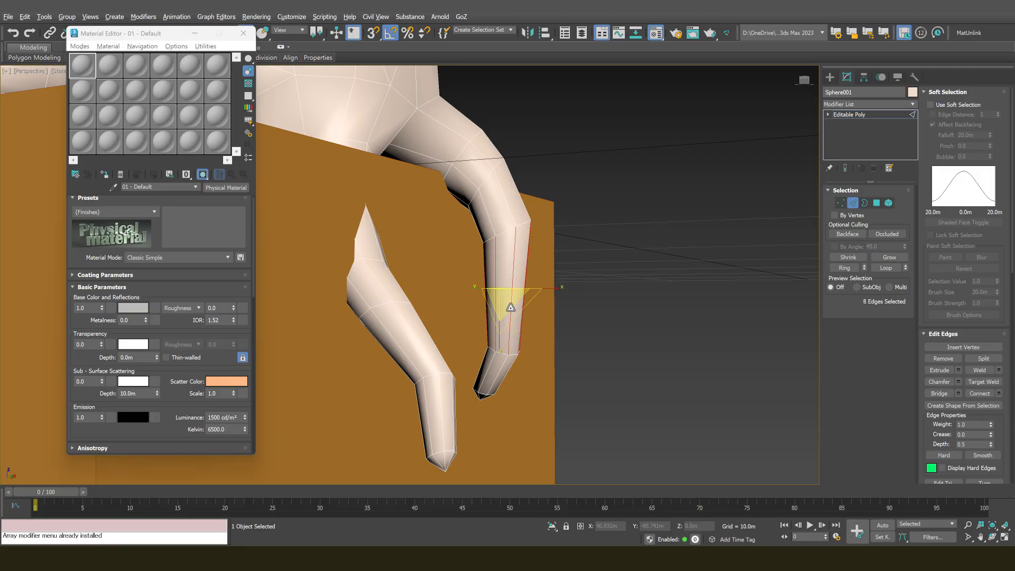
{"action": "middle_click_drag", "start_coordinate": [587, 291], "coordinate": [453, 315], "text": "alt"}
{"action": "key", "text": "2"}
{"action": "key", "text": "2"}
Scale the edge loop just above the hanging tentacle's tip, and select the loop above it
{"action": "scroll", "coordinate": [453, 315], "scroll_direction": "down", "scroll_amount": 5}
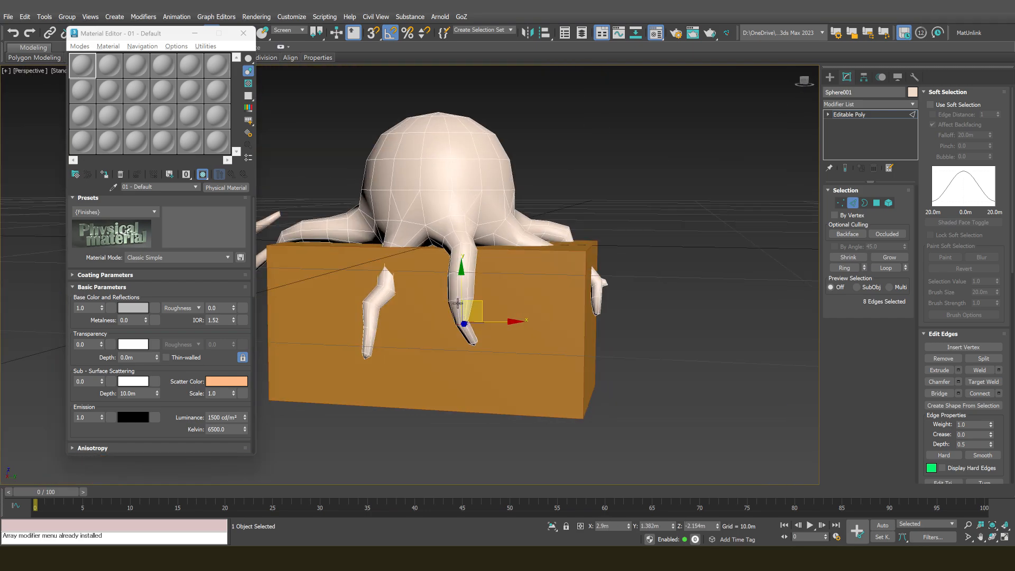
{"action": "scroll", "coordinate": [460, 302], "scroll_direction": "up", "scroll_amount": 6}
{"action": "key", "text": "r"}
{"action": "left_click_drag", "start_coordinate": [470, 286], "coordinate": [472, 227]}
{"action": "double_click", "coordinate": [475, 221]}
Rotate the nine tip vertices of the neighbouring tentacle and move them toward the box's side face
{"action": "scroll", "coordinate": [402, 256], "scroll_direction": "down", "scroll_amount": 5}
{"action": "middle_click_drag", "start_coordinate": [402, 256], "coordinate": [486, 267], "text": "alt"}
{"action": "scroll", "coordinate": [431, 319], "scroll_direction": "up", "scroll_amount": 8}
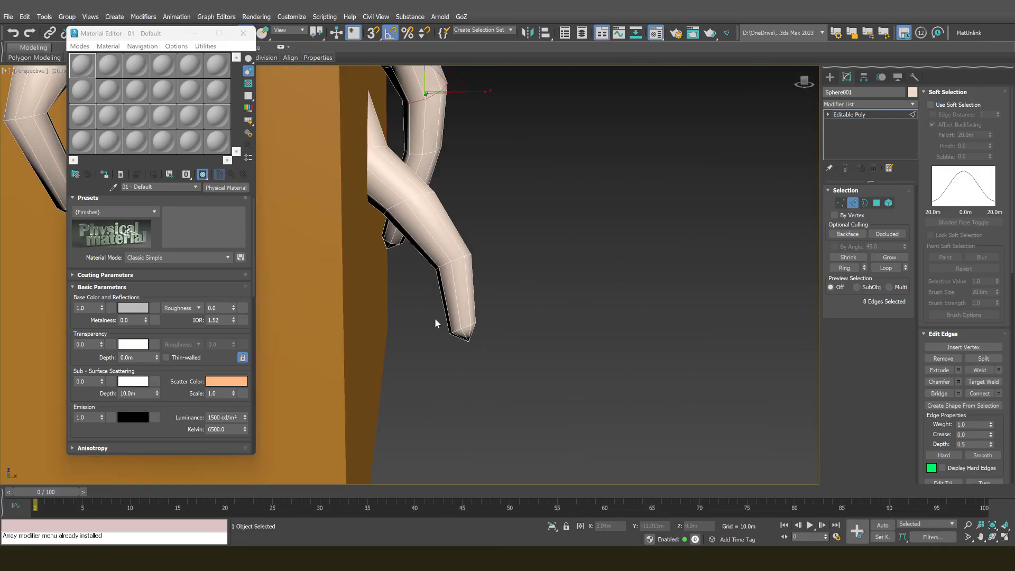
{"action": "key", "text": "1"}
{"action": "key", "text": "e"}
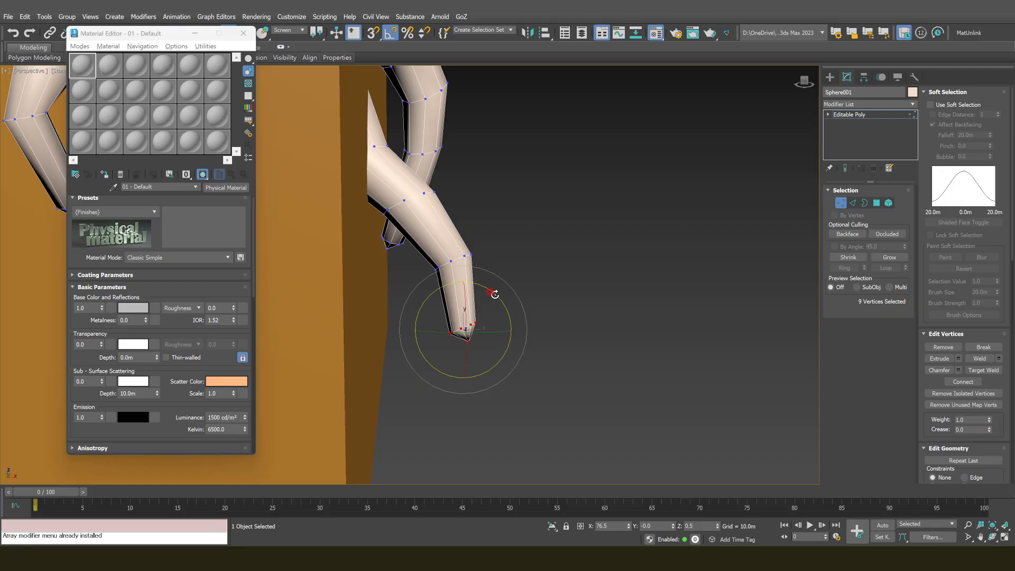
{"action": "key", "text": "w"}
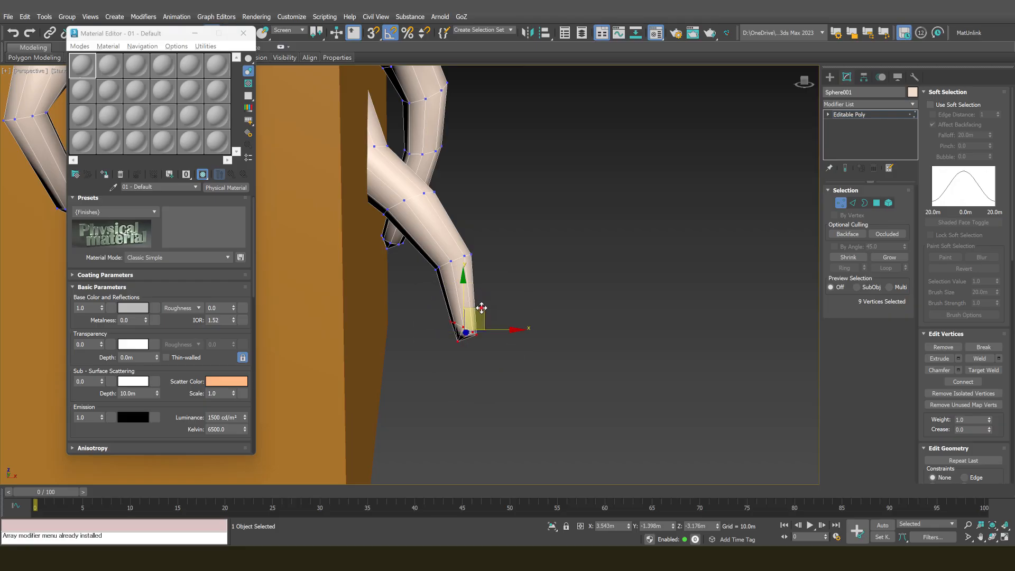
{"action": "left_click_drag", "start_coordinate": [482, 307], "coordinate": [415, 256]}
Adjust the eight-vertex ring above the tip, and move the tip vertices closer to the box's face
{"action": "key", "text": "e"}
{"action": "key", "text": "w"}
{"action": "scroll", "coordinate": [395, 297], "scroll_direction": "up", "scroll_amount": 3}
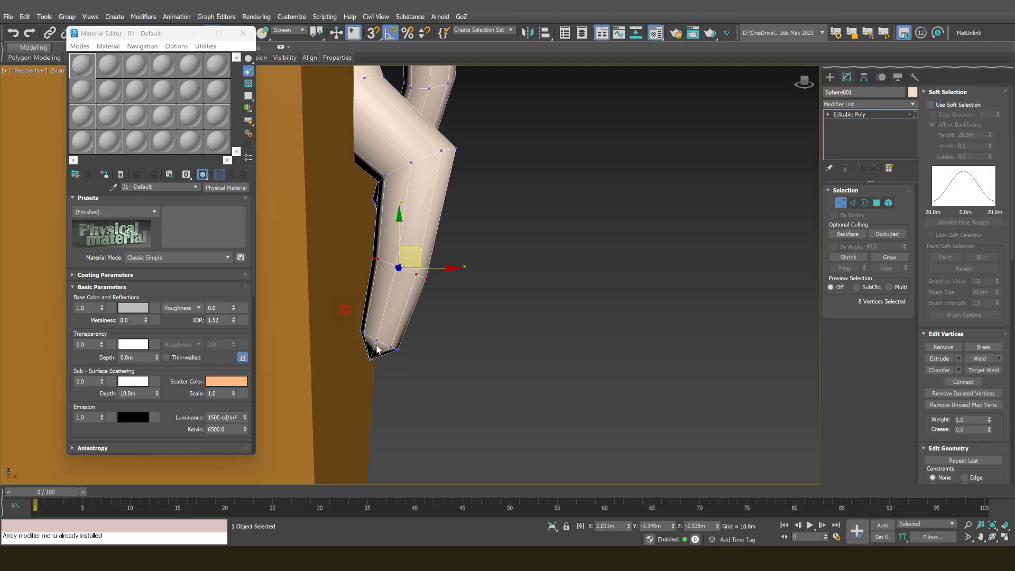
{"action": "left_click_drag", "start_coordinate": [355, 329], "coordinate": [408, 366]}
{"action": "left_click_drag", "start_coordinate": [395, 322], "coordinate": [381, 314]}
Select the eight-edge loop at the tentacle's outer bend and move it toward the box's face
{"action": "middle_click_drag", "start_coordinate": [406, 211], "coordinate": [400, 240]}
{"action": "left_click", "coordinate": [396, 193]}
{"action": "double_click", "coordinate": [403, 189]}
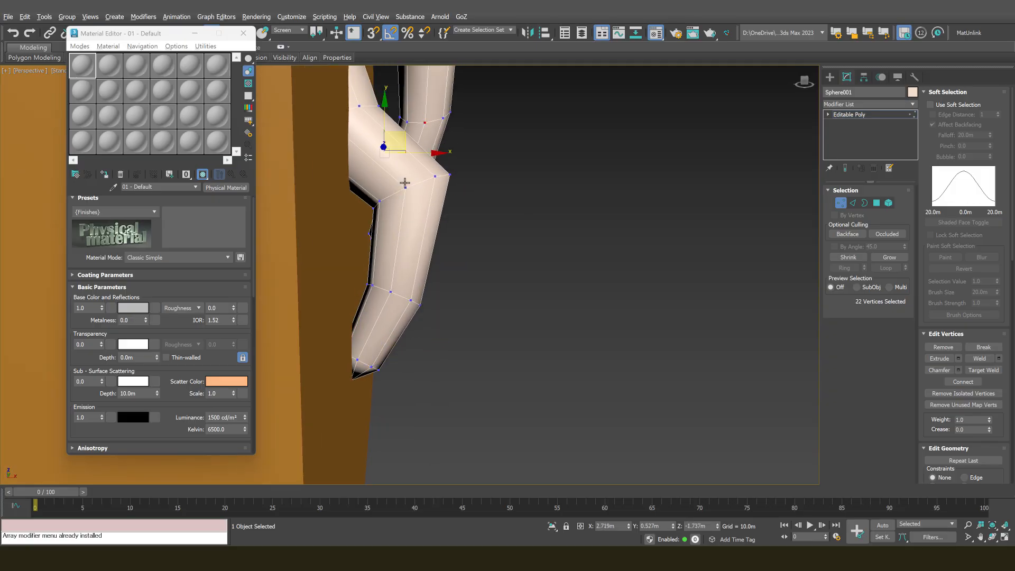
{"action": "key", "text": "2"}
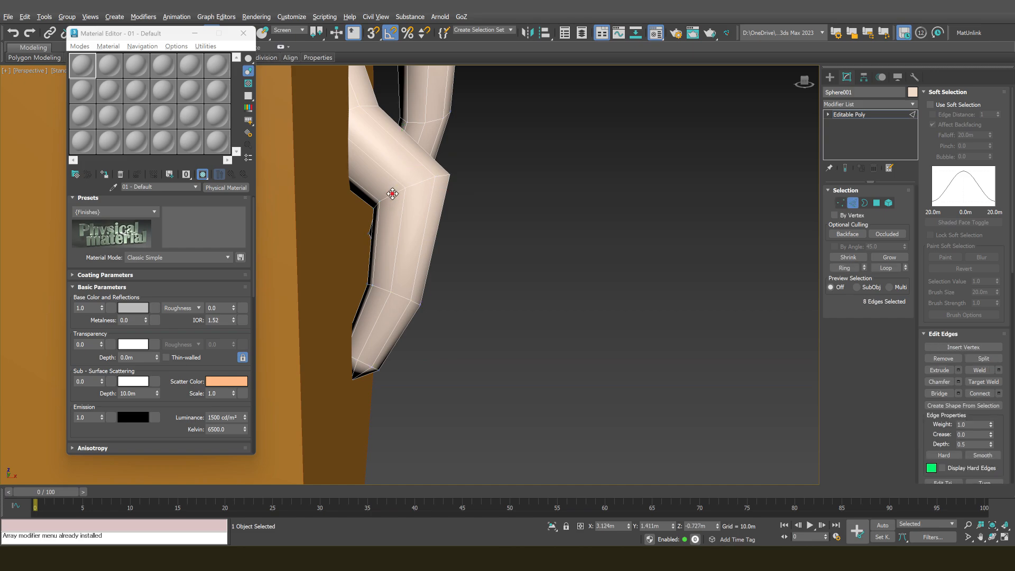
{"action": "double_click", "coordinate": [415, 177]}
{"action": "left_click_drag", "start_coordinate": [425, 170], "coordinate": [405, 178]}
Insert an edge loop around the tentacle segment between the bend and the ring above the tip
{"action": "scroll", "coordinate": [401, 218], "scroll_direction": "down", "scroll_amount": 5}
{"action": "middle_click_drag", "start_coordinate": [401, 218], "coordinate": [348, 221], "text": "alt"}
{"action": "scroll", "coordinate": [347, 220], "scroll_direction": "down", "scroll_amount": 5}
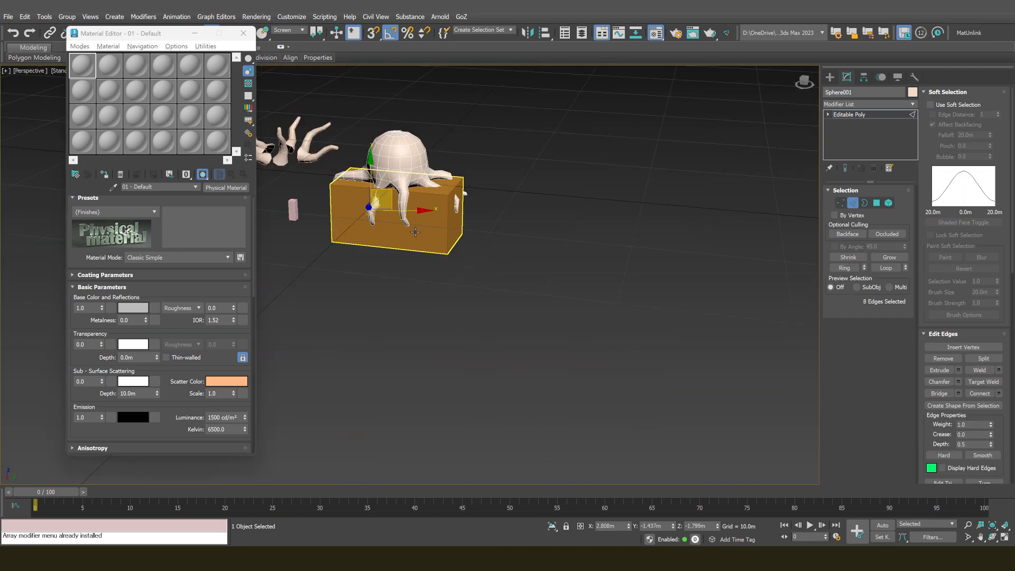
{"action": "scroll", "coordinate": [381, 231], "scroll_direction": "up", "scroll_amount": 8}
{"action": "key", "text": "2"}
{"action": "key", "text": "2"}
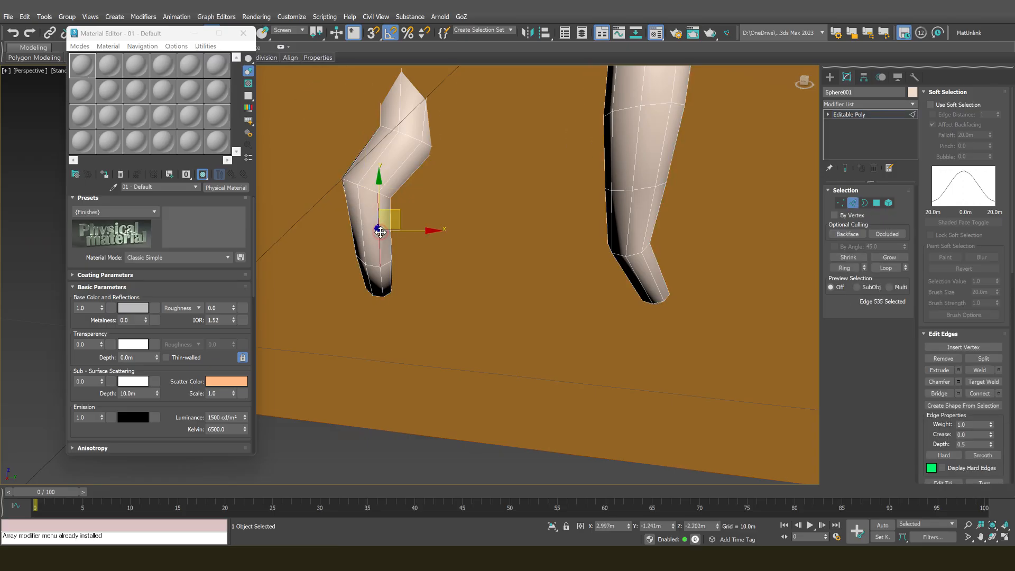
{"action": "key", "text": "ctrl+z"}
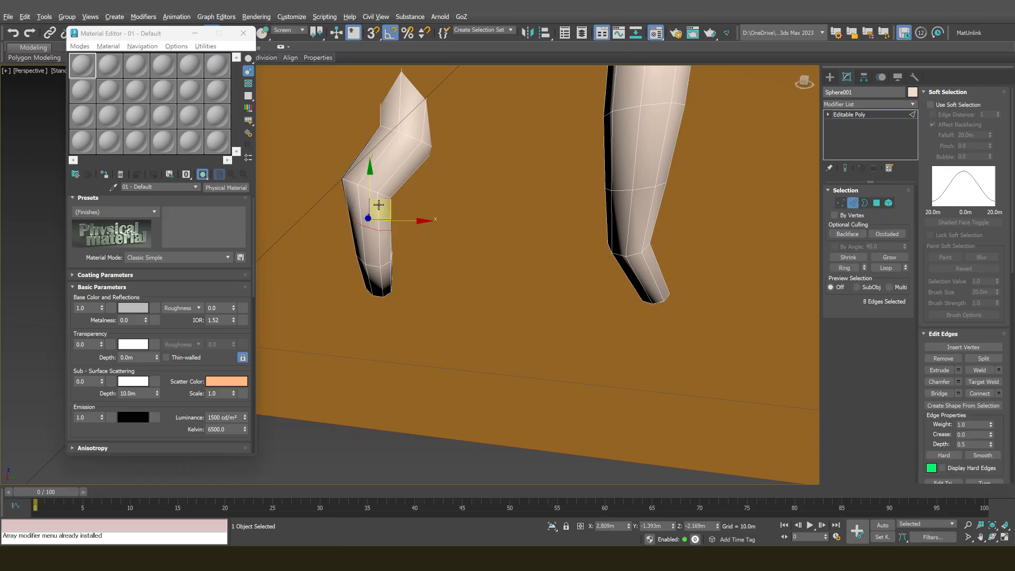
Adjust the loop at the tentacle's bend, and scale and shift the new loop below it to even out the shape
{"action": "mouse_move", "coordinate": [378, 199]}
{"action": "middle_mouse_down", "text": "alt"}
{"action": "mouse_move", "coordinate": [387, 193]}
{"action": "mouse_move", "coordinate": [362, 190]}
{"action": "mouse_move", "coordinate": [370, 187]}
{"action": "middle_mouse_up", "text": "alt"}
{"action": "double_click", "coordinate": [362, 184]}
{"action": "left_click_drag", "start_coordinate": [385, 168], "coordinate": [390, 246]}
{"action": "key", "text": "r"}
{"action": "key", "text": "w"}
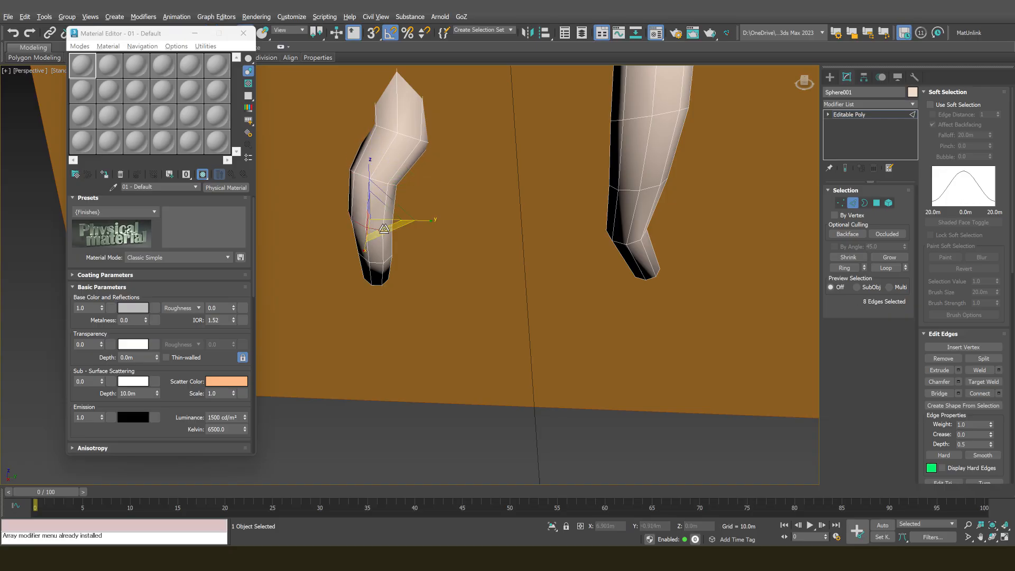
{"action": "middle_click_drag", "start_coordinate": [380, 227], "coordinate": [443, 252], "text": "alt"}
{"action": "scroll", "coordinate": [388, 199], "scroll_direction": "down", "scroll_amount": 8}
{"action": "scroll", "coordinate": [444, 253], "scroll_direction": "up", "scroll_amount": 4}
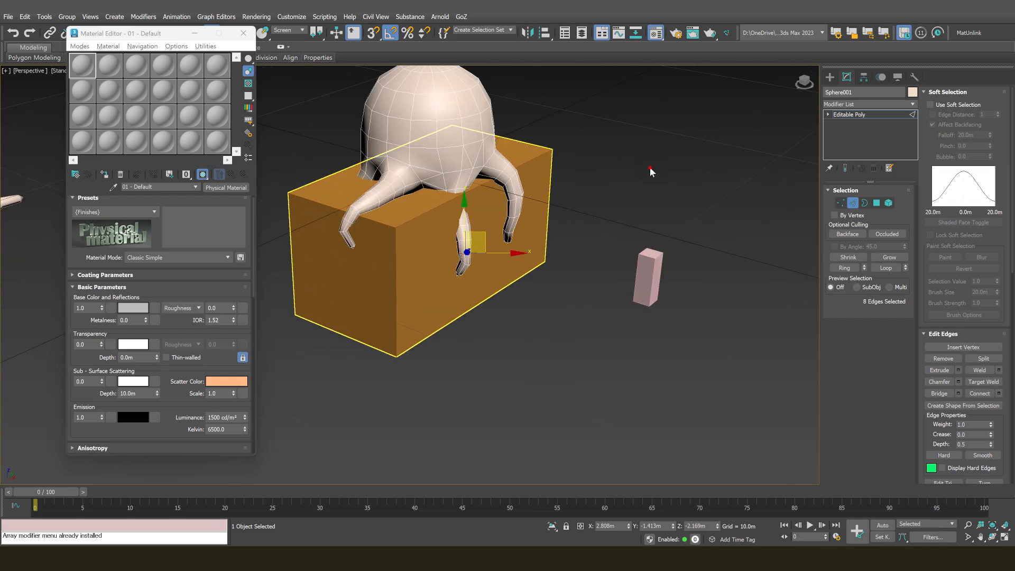
{"action": "left_click", "coordinate": [653, 169]}
Select the edge loop just above the same tentacle's tip and move it slightly to soften the curve
{"action": "scroll", "coordinate": [476, 270], "scroll_direction": "up", "scroll_amount": 5}
{"action": "scroll", "coordinate": [477, 269], "scroll_direction": "up", "scroll_amount": 6}
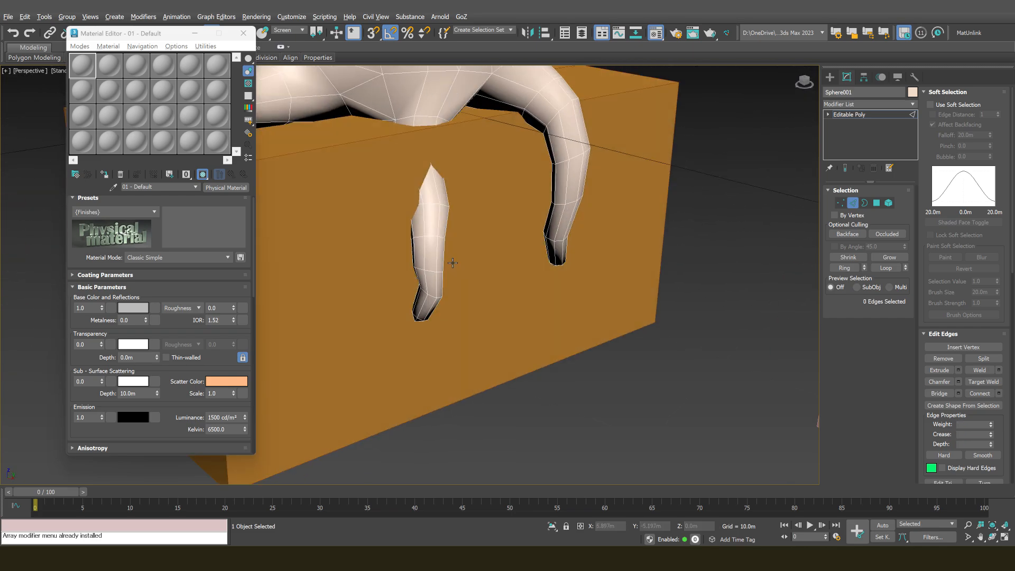
{"action": "key", "text": "2"}
{"action": "key", "text": "2"}
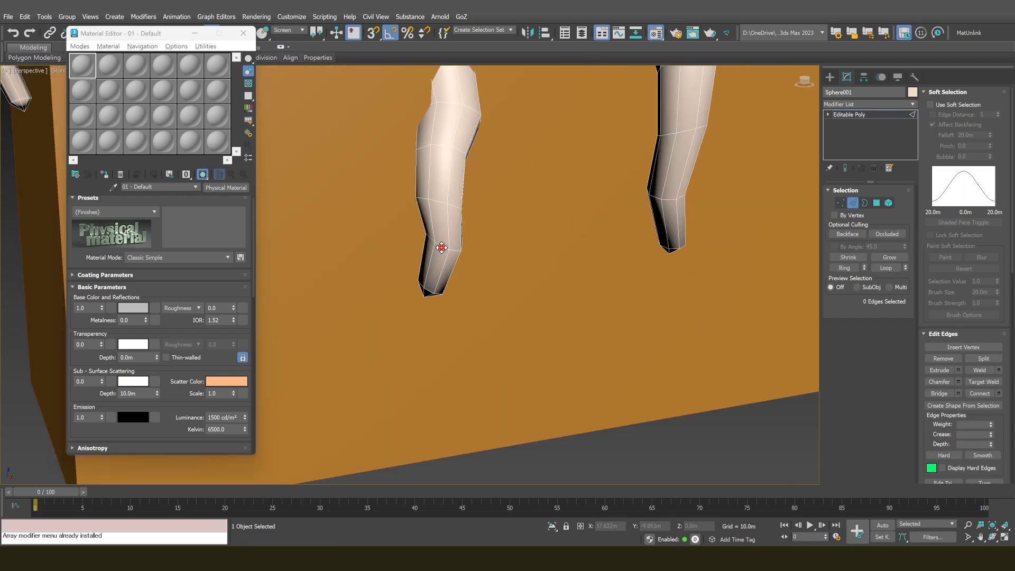
{"action": "double_click", "coordinate": [438, 245]}
{"action": "middle_click_drag", "start_coordinate": [447, 233], "coordinate": [459, 224], "text": "alt"}
{"action": "left_click_drag", "start_coordinate": [459, 220], "coordinate": [456, 228]}
{"action": "middle_click_drag", "start_coordinate": [457, 228], "coordinate": [461, 230], "text": "alt"}
{"action": "left_click_drag", "start_coordinate": [461, 230], "coordinate": [453, 229]}
Select the nine vertices at the tentacle's tip and move them slightly to continue the curve toward the box
{"action": "key", "text": "1"}
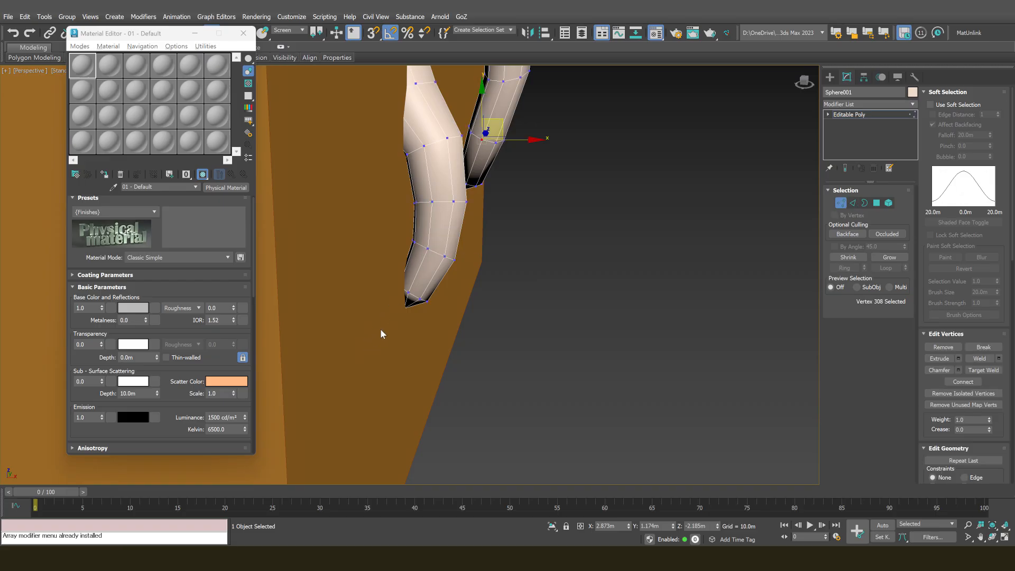
{"action": "key", "text": "F3"}
{"action": "key", "text": "F3"}
{"action": "left_click_drag", "start_coordinate": [448, 266], "coordinate": [438, 274]}
Select the 17 vertices of the tentacle's end in wireframe, shift them slightly sideways, and leave vertex editing
{"action": "scroll", "coordinate": [480, 235], "scroll_direction": "down", "scroll_amount": 6}
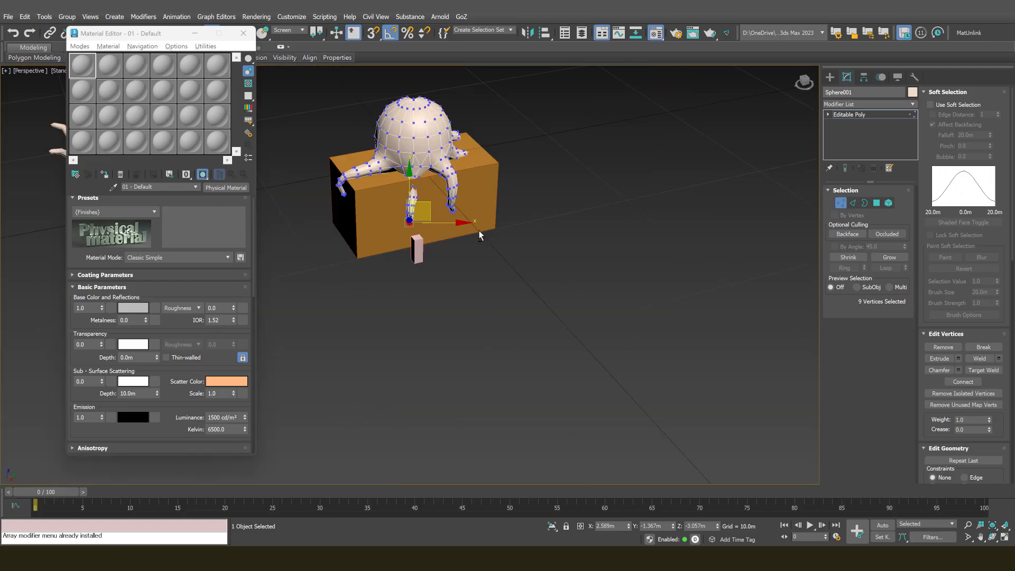
{"action": "scroll", "coordinate": [411, 209], "scroll_direction": "up", "scroll_amount": 10}
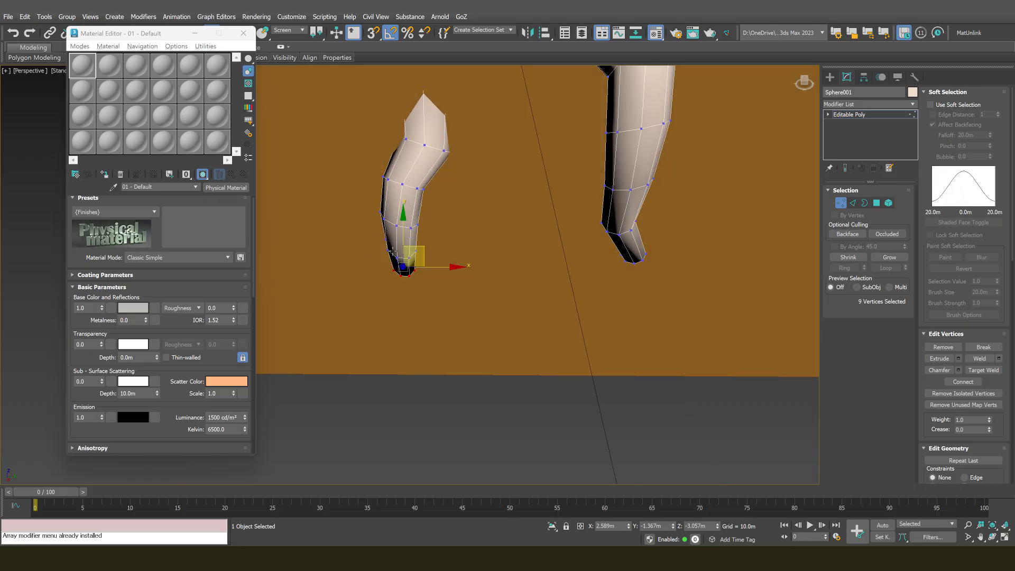
{"action": "scroll", "coordinate": [392, 251], "scroll_direction": "up", "scroll_amount": 2}
{"action": "key", "text": "F3"}
{"action": "middle_click_drag", "start_coordinate": [393, 251], "coordinate": [359, 214], "text": "alt"}
{"action": "left_click_drag", "start_coordinate": [353, 206], "coordinate": [450, 302]}
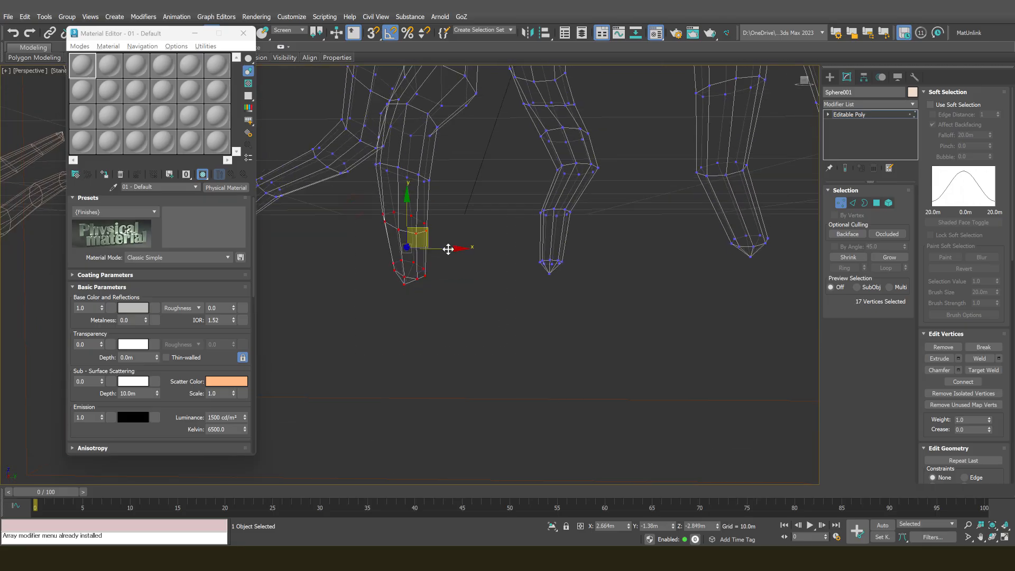
{"action": "left_click_drag", "start_coordinate": [451, 249], "coordinate": [453, 249]}
{"action": "key", "text": "F3"}
{"action": "scroll", "coordinate": [476, 254], "scroll_direction": "down", "scroll_amount": 5}
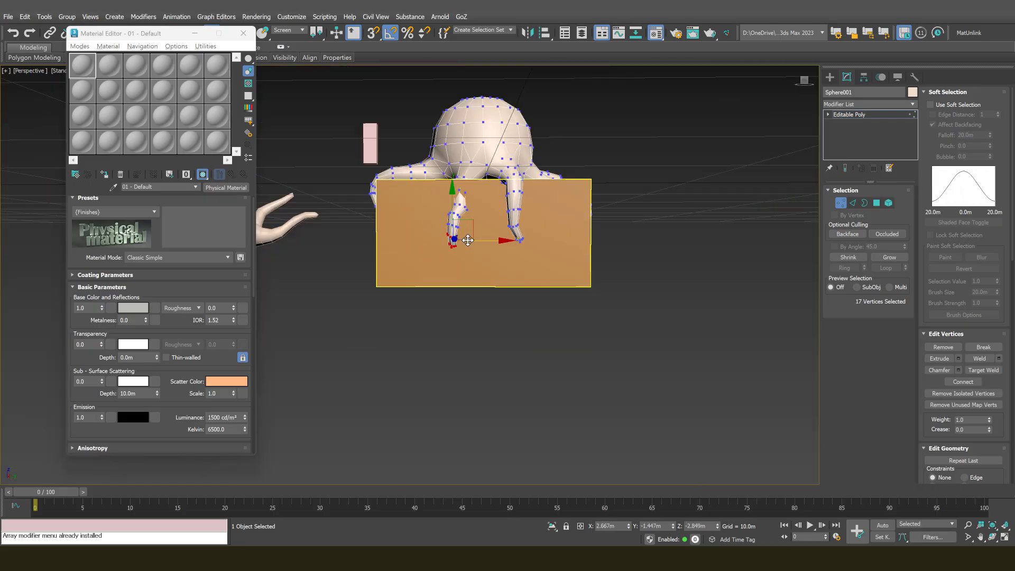
{"action": "middle_click_drag", "start_coordinate": [500, 264], "coordinate": [521, 215], "text": "alt"}
{"action": "left_click", "coordinate": [529, 188]}
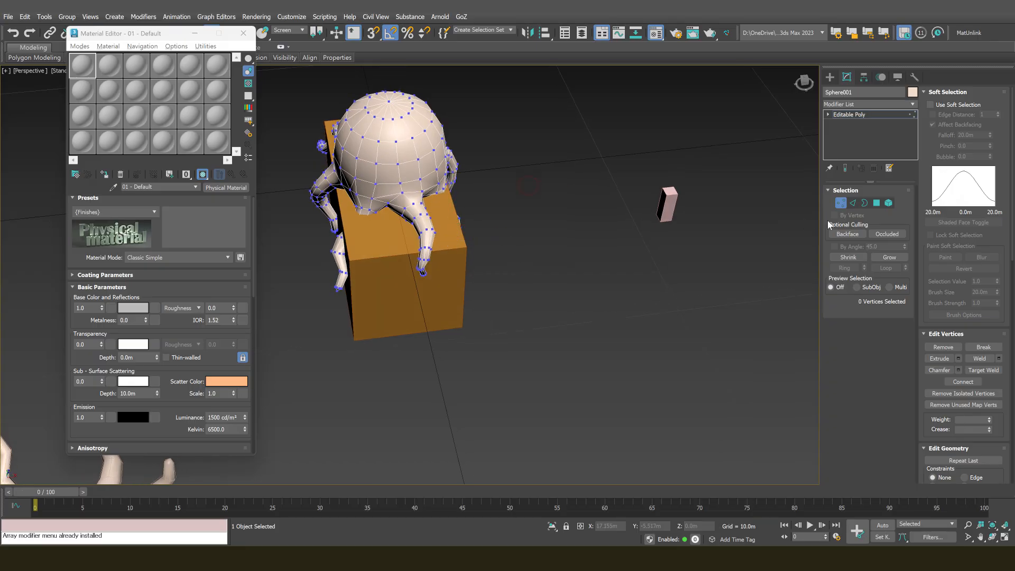
{"action": "left_click", "coordinate": [838, 206]}
Select the eight edges midway along the tentacle buried in the box near its corner, and move them outward
{"action": "middle_click_drag", "start_coordinate": [573, 296], "coordinate": [740, 330]}
{"action": "middle_click_drag", "start_coordinate": [434, 275], "coordinate": [498, 228], "text": "alt"}
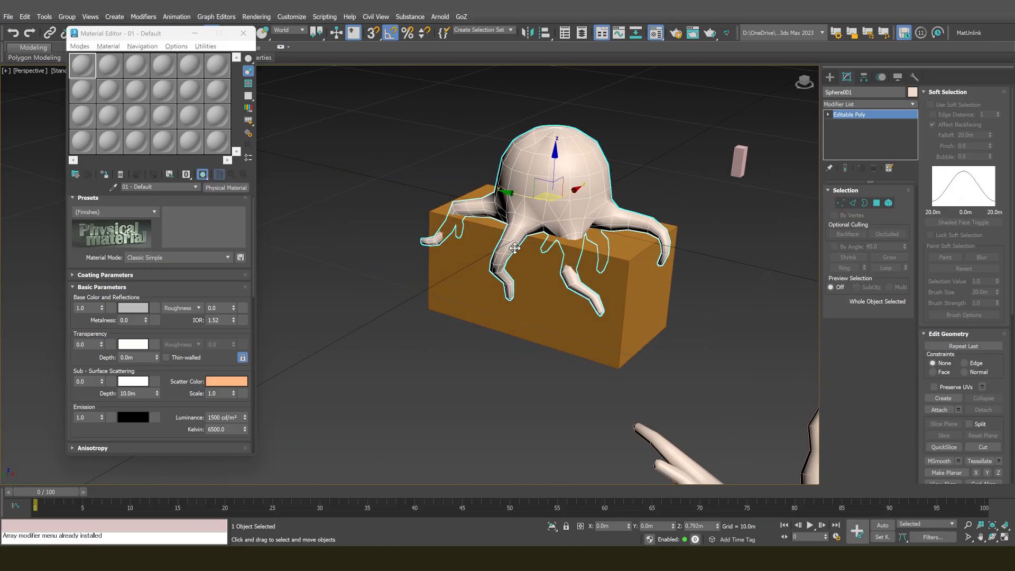
{"action": "scroll", "coordinate": [476, 228], "scroll_direction": "up", "scroll_amount": 5}
{"action": "key", "text": "F3"}
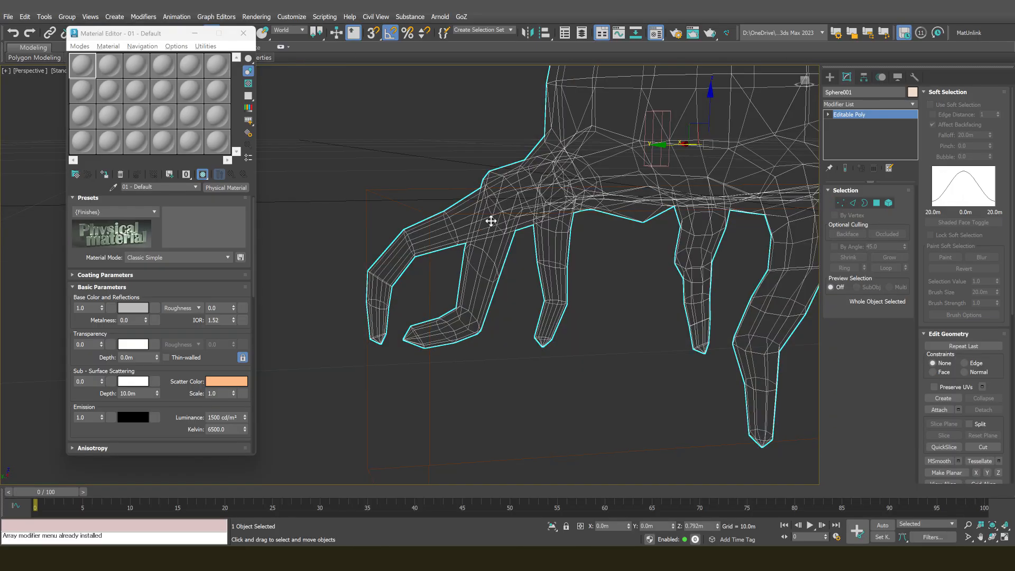
{"action": "key", "text": "2"}
{"action": "key", "text": "2"}
{"action": "key", "text": "2"}
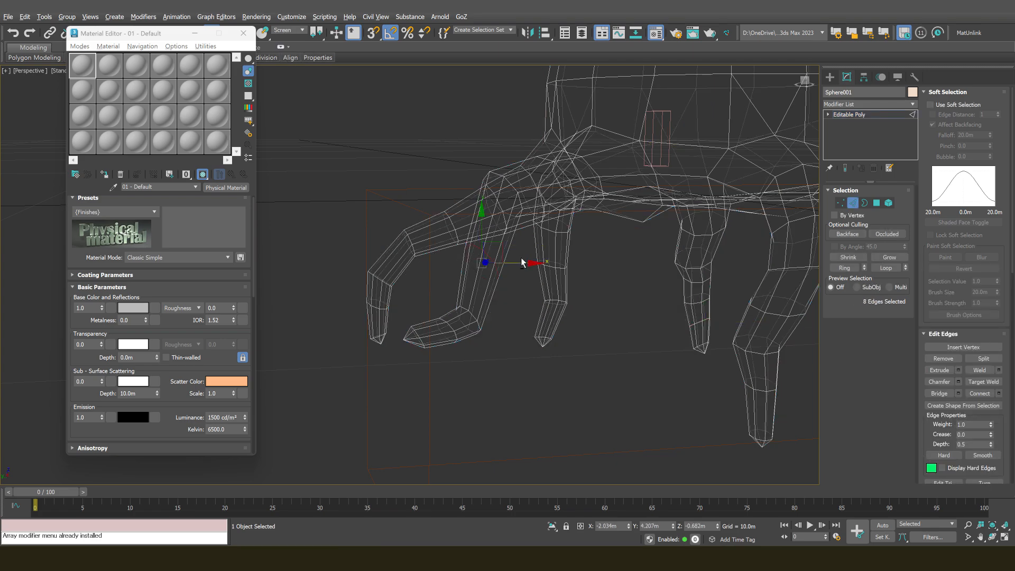
{"action": "scroll", "coordinate": [521, 262], "scroll_direction": "up", "scroll_amount": 3}
{"action": "key", "text": "F3"}
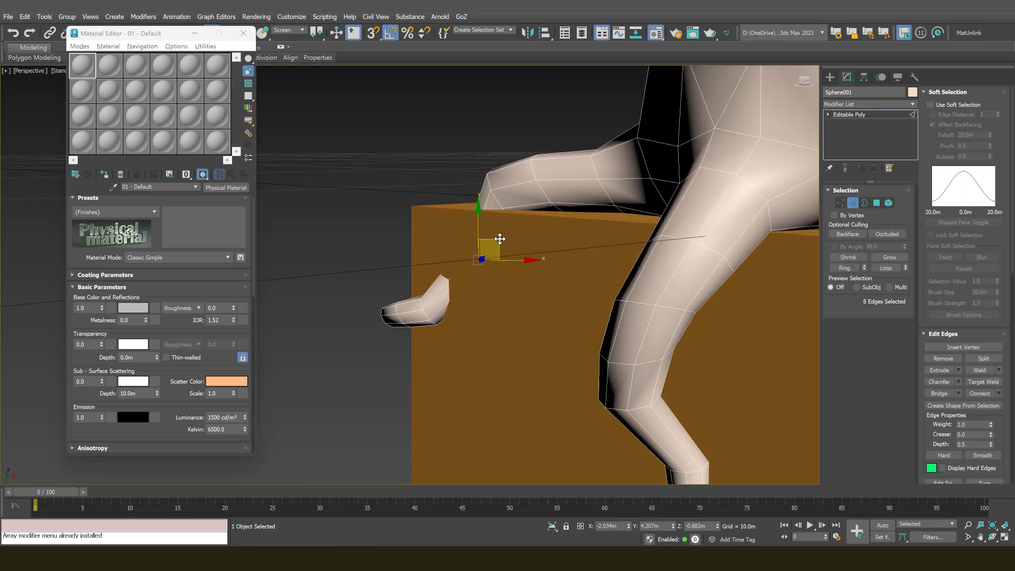
{"action": "mouse_move", "coordinate": [500, 239]}
{"action": "left_mouse_down"}
{"action": "mouse_move", "coordinate": [497, 216]}
{"action": "mouse_move", "coordinate": [491, 243]}
{"action": "left_mouse_up"}
{"action": "key", "text": "F3"}
{"action": "mouse_move", "coordinate": [497, 241]}
{"action": "middle_mouse_down", "text": "alt"}
{"action": "mouse_move", "coordinate": [539, 265]}
{"action": "mouse_move", "coordinate": [504, 252]}
{"action": "middle_mouse_up", "text": "alt"}
{"action": "left_click_drag", "start_coordinate": [493, 243], "coordinate": [494, 249]}
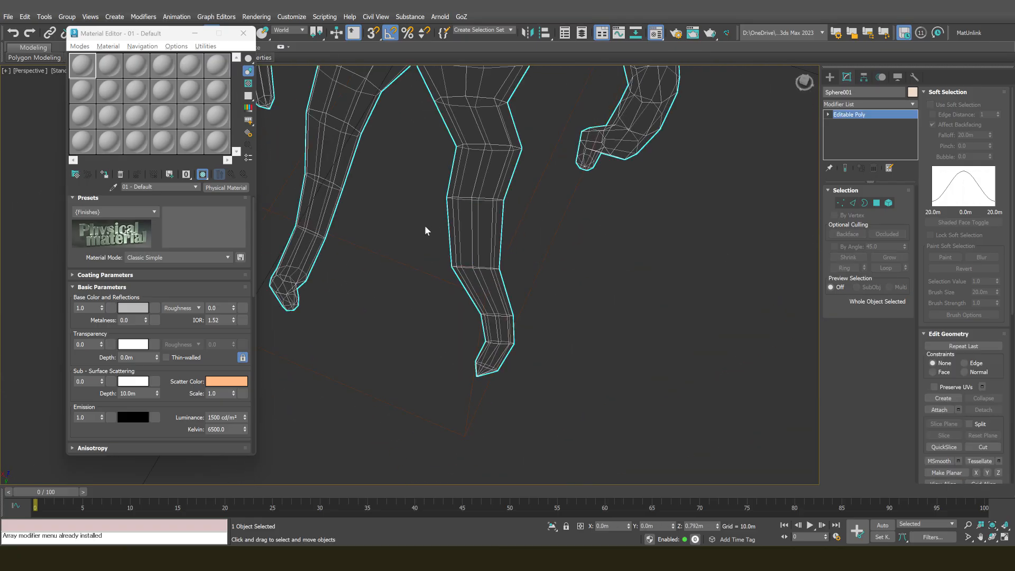
Select the eight edges where the buried tentacle bends at the box's end, and move them slightly up and outward
{"action": "left_click_drag", "start_coordinate": [423, 225], "coordinate": [534, 244]}
{"action": "mouse_move", "coordinate": [521, 253]}
{"action": "middle_mouse_down", "text": "alt"}
{"action": "mouse_move", "coordinate": [490, 217]}
{"action": "mouse_move", "coordinate": [500, 201]}
{"action": "middle_mouse_up", "text": "alt"}
{"action": "key", "text": "F3"}
{"action": "key", "text": "F3"}
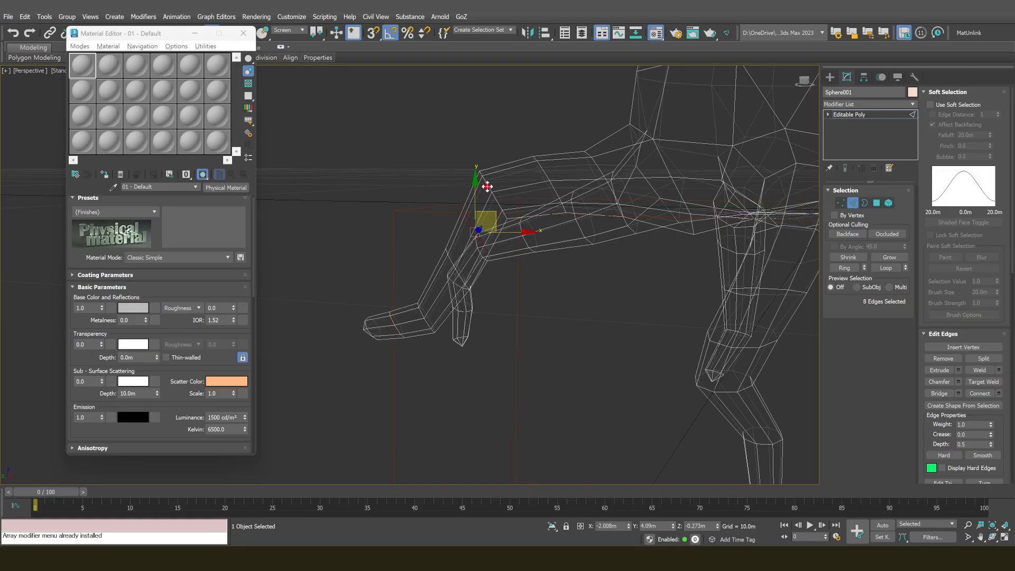
{"action": "mouse_move", "coordinate": [487, 186]}
{"action": "left_mouse_down"}
{"action": "mouse_move", "coordinate": [519, 173]}
{"action": "mouse_move", "coordinate": [524, 183]}
{"action": "mouse_move", "coordinate": [487, 212]}
{"action": "mouse_move", "coordinate": [481, 200]}
{"action": "left_mouse_up"}
{"action": "key", "text": "F3"}
{"action": "key", "text": "F3"}
{"action": "key", "text": "F3"}
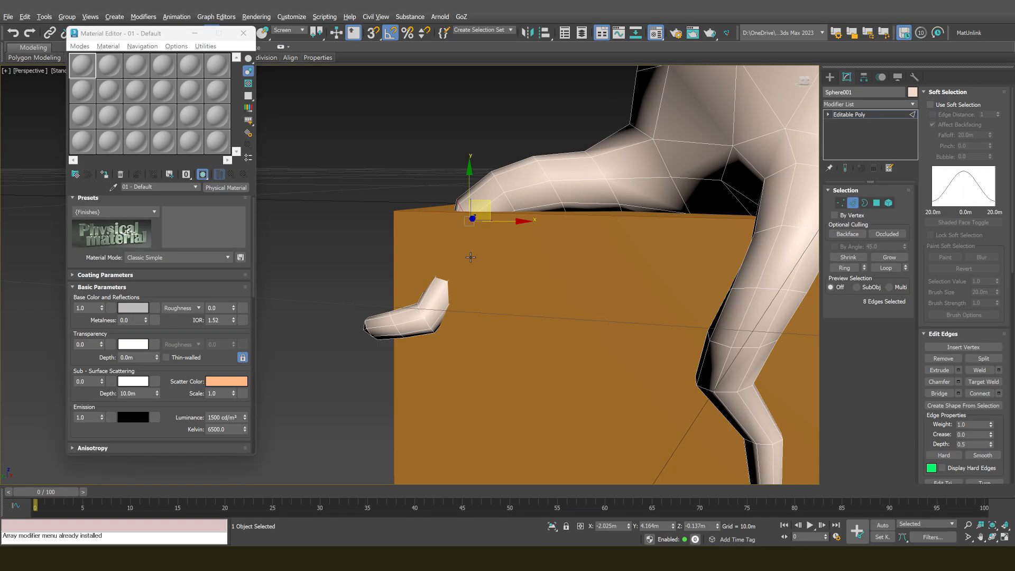
Select the edge loop higher up the same tentacle, on top of the box, and shift it slightly sideways
{"action": "scroll", "coordinate": [462, 265], "scroll_direction": "down", "scroll_amount": 5}
{"action": "mouse_move", "coordinate": [461, 265]}
{"action": "middle_mouse_down", "text": "alt"}
{"action": "mouse_move", "coordinate": [522, 300]}
{"action": "mouse_move", "coordinate": [508, 249]}
{"action": "middle_mouse_up", "text": "alt"}
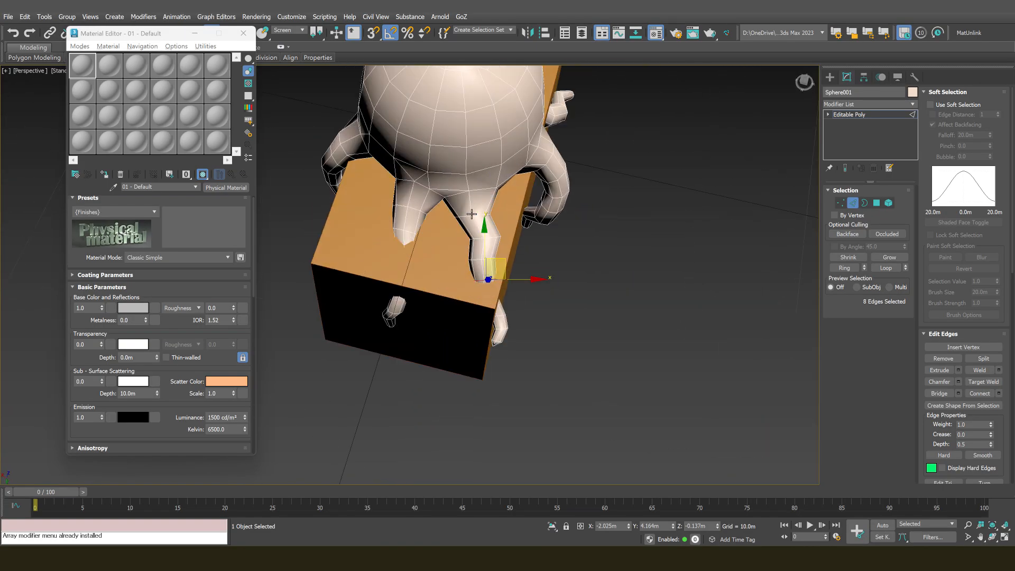
{"action": "scroll", "coordinate": [508, 246], "scroll_direction": "up", "scroll_amount": 3}
{"action": "left_click", "coordinate": [508, 242]}
{"action": "double_click", "coordinate": [509, 243]}
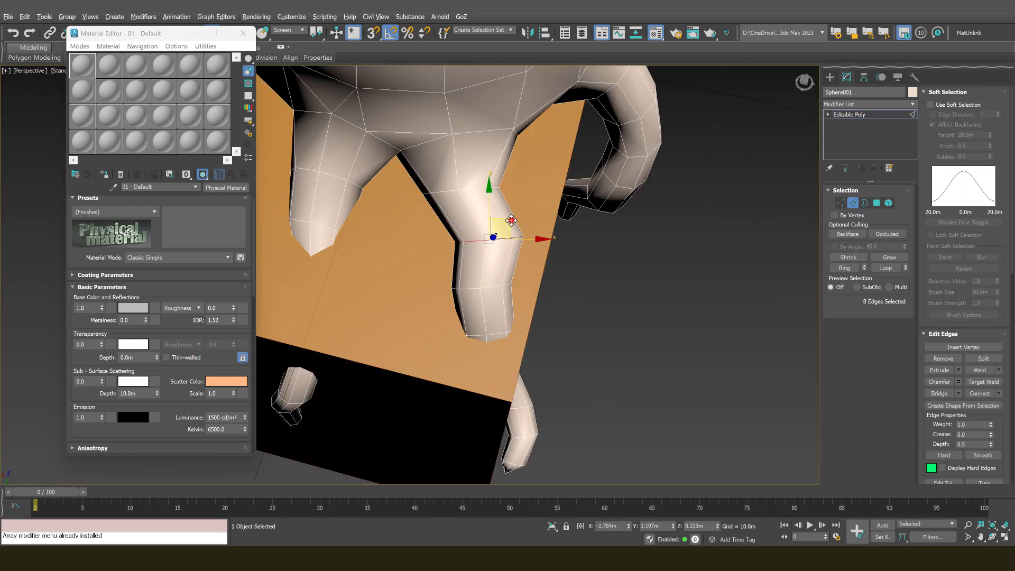
{"action": "scroll", "coordinate": [460, 231], "scroll_direction": "down", "scroll_amount": 6}
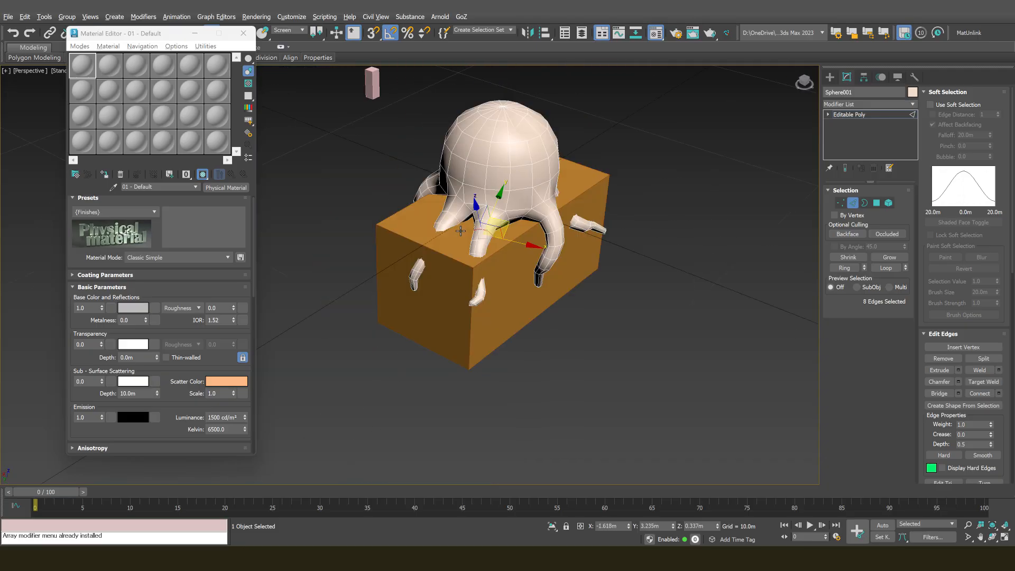
Select the edge loop midway along the tentacle hanging over the box's long side, and nudge it slightly
{"action": "middle_click_drag", "start_coordinate": [461, 231], "coordinate": [449, 258], "text": "alt"}
{"action": "scroll", "coordinate": [475, 262], "scroll_direction": "up", "scroll_amount": 5}
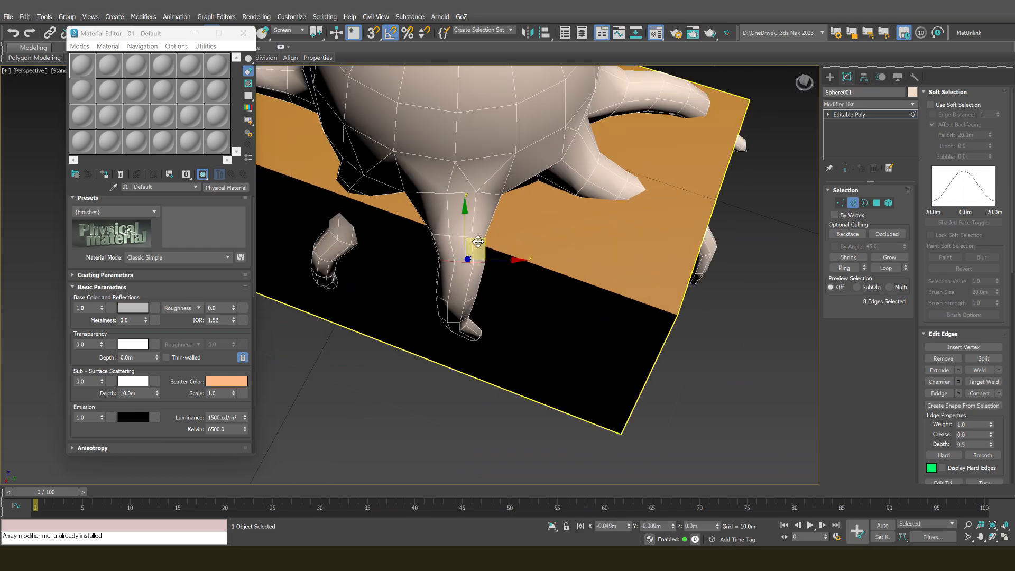
{"action": "scroll", "coordinate": [480, 252], "scroll_direction": "down", "scroll_amount": 5}
Select a single vertex near the top of the octopus's head, move it slightly, and clear the vertex selection
{"action": "middle_click_drag", "start_coordinate": [480, 252], "coordinate": [555, 246], "text": "alt"}
{"action": "scroll", "coordinate": [529, 258], "scroll_direction": "up", "scroll_amount": 4}
{"action": "key", "text": "1"}
{"action": "left_click", "coordinate": [522, 262]}
{"action": "scroll", "coordinate": [534, 259], "scroll_direction": "up", "scroll_amount": 3}
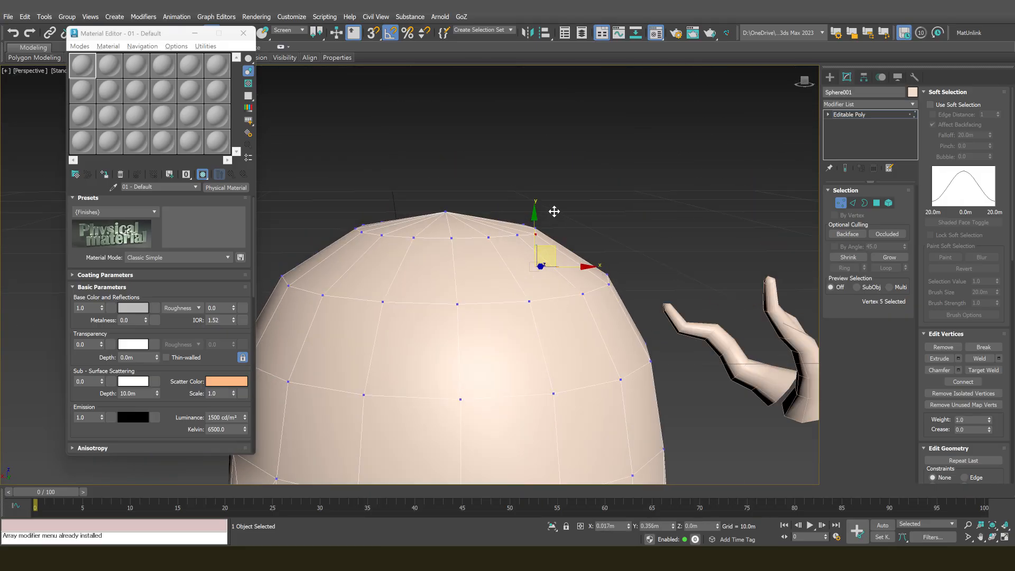
{"action": "scroll", "coordinate": [551, 217], "scroll_direction": "down", "scroll_amount": 6}
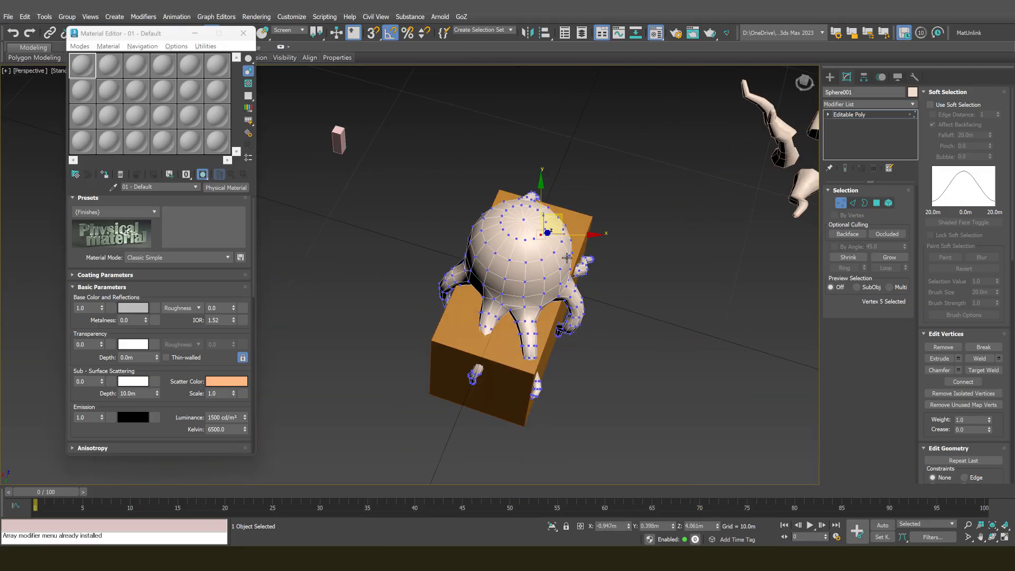
{"action": "middle_click_drag", "start_coordinate": [566, 257], "coordinate": [614, 243], "text": "alt"}
{"action": "left_click", "coordinate": [665, 242]}
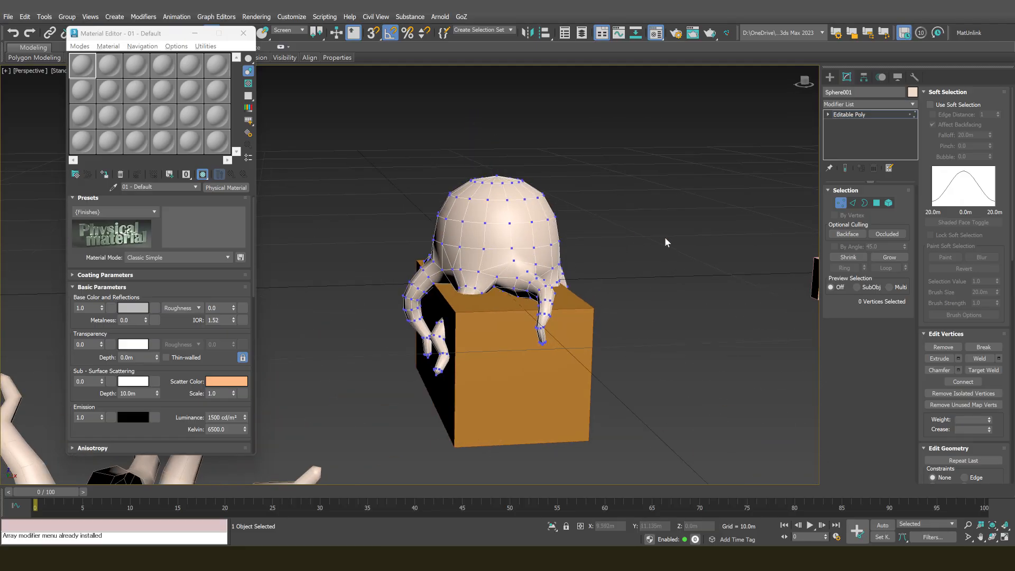
Leave vertex editing and deselect the octopus to review its whole pose on the box
{"action": "left_click", "coordinate": [838, 207]}
{"action": "middle_click_drag", "start_coordinate": [668, 301], "coordinate": [437, 152], "text": "alt"}
{"action": "middle_click_drag", "start_coordinate": [602, 276], "coordinate": [530, 256], "text": "alt"}
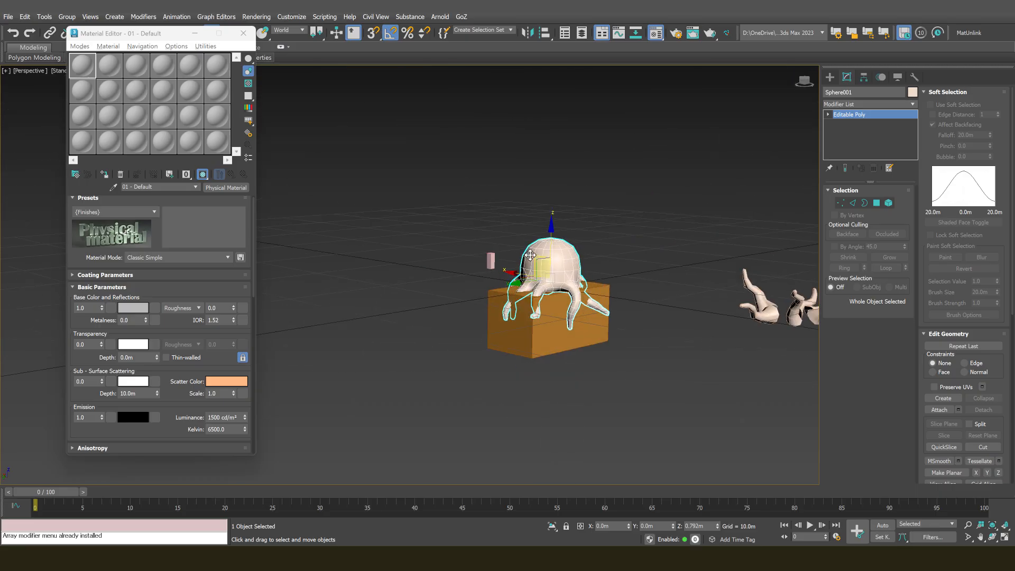
{"action": "middle_click_drag", "start_coordinate": [597, 308], "coordinate": [563, 303], "text": "alt"}
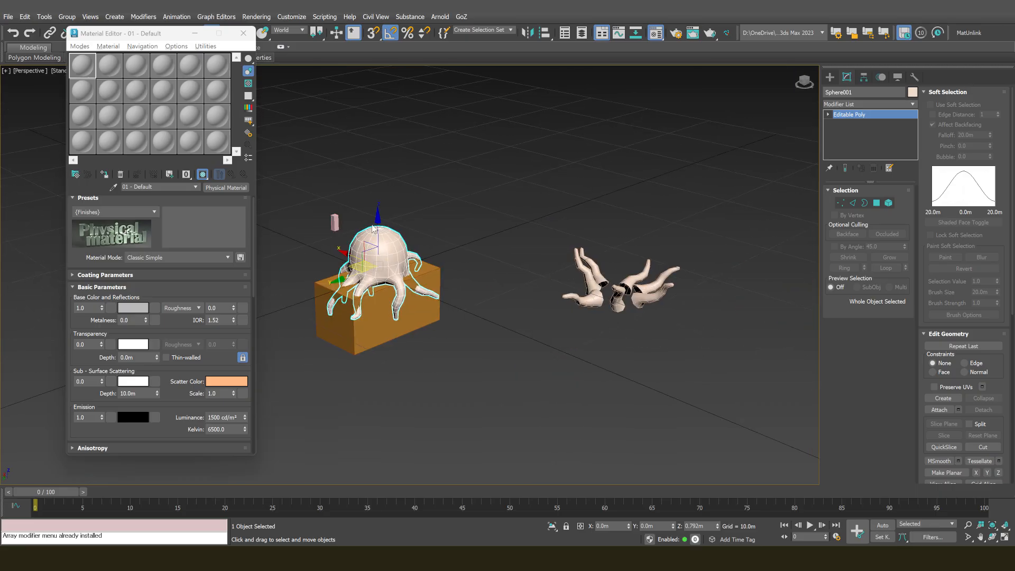
{"action": "middle_click_drag", "start_coordinate": [432, 226], "coordinate": [513, 304]}
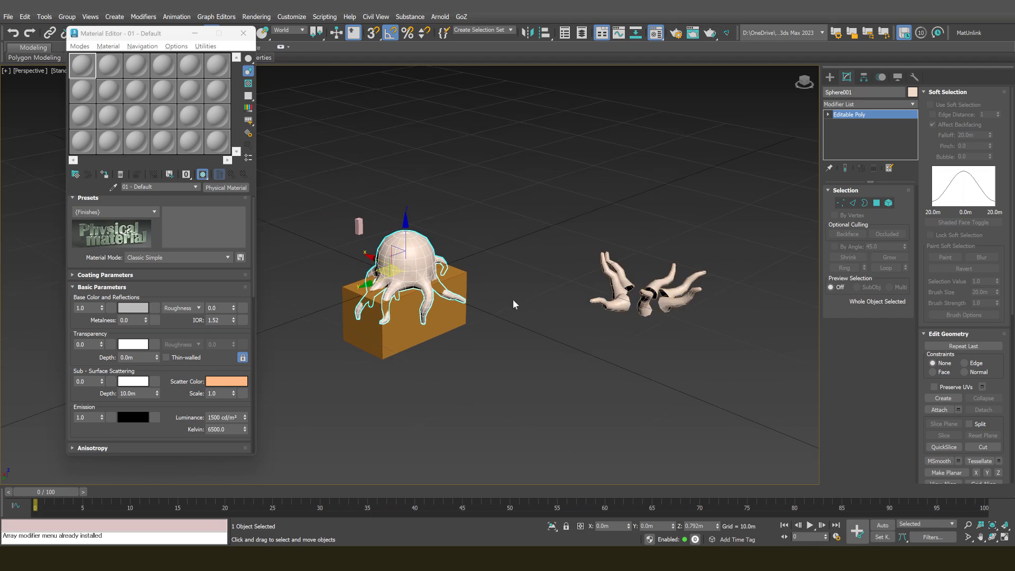
{"action": "left_click", "coordinate": [496, 293]}
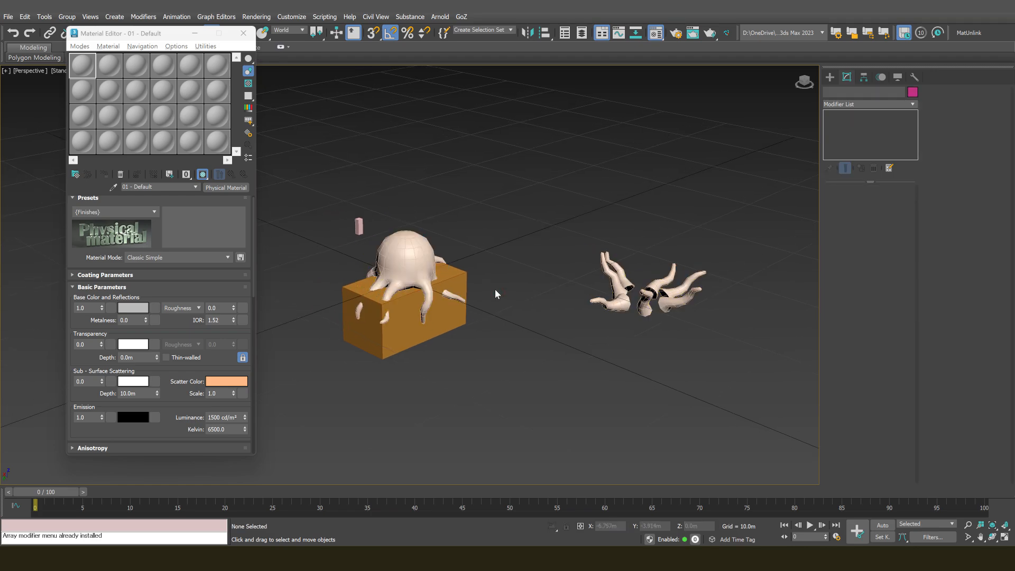